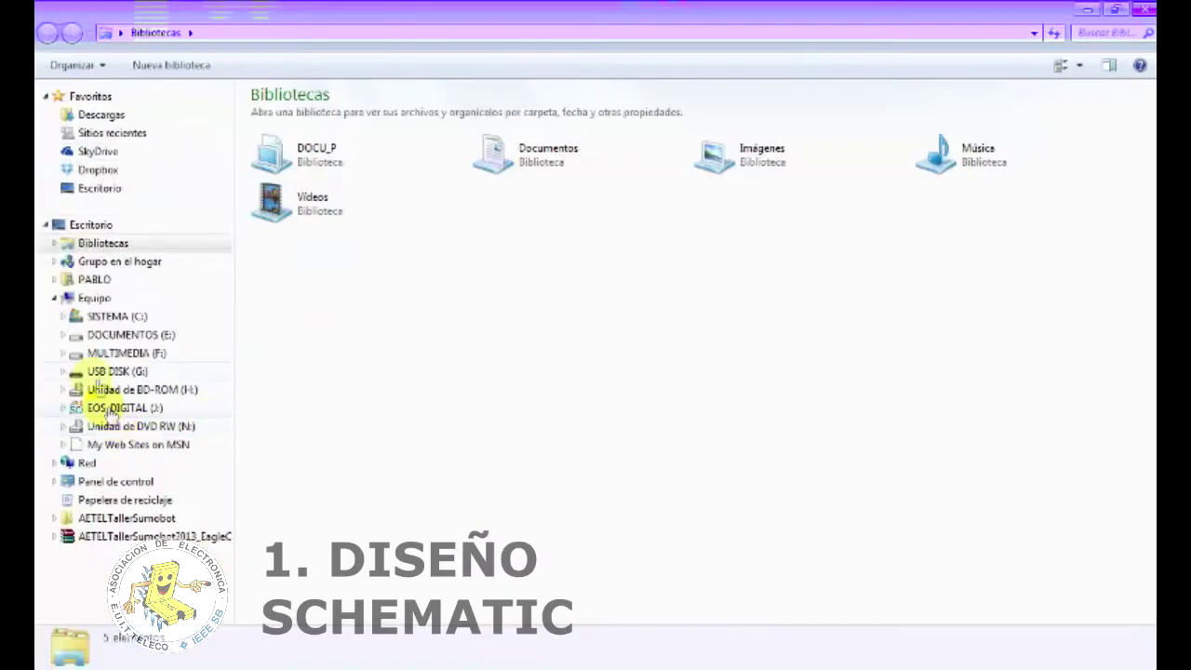
# - Browse to F:\EagleCad\lbr_external to find jet-lib.lbr, close Explorer and launch EAGLE
pyautogui.click(105, 357)
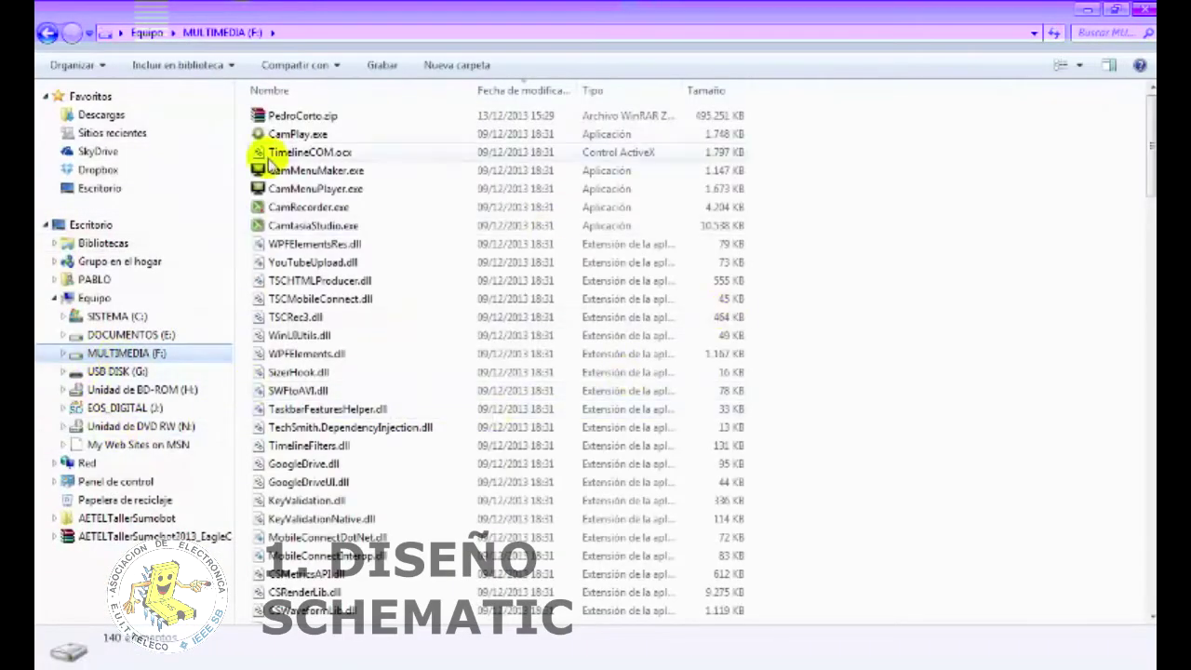
pyautogui.scroll(-5, 935, 351)
pyautogui.scroll(-5, 935, 351)
pyautogui.scroll(-5, 926, 325)
pyautogui.scroll(-5, 926, 325)
pyautogui.scroll(-5, 926, 325)
pyautogui.scroll(-3, 924, 324)
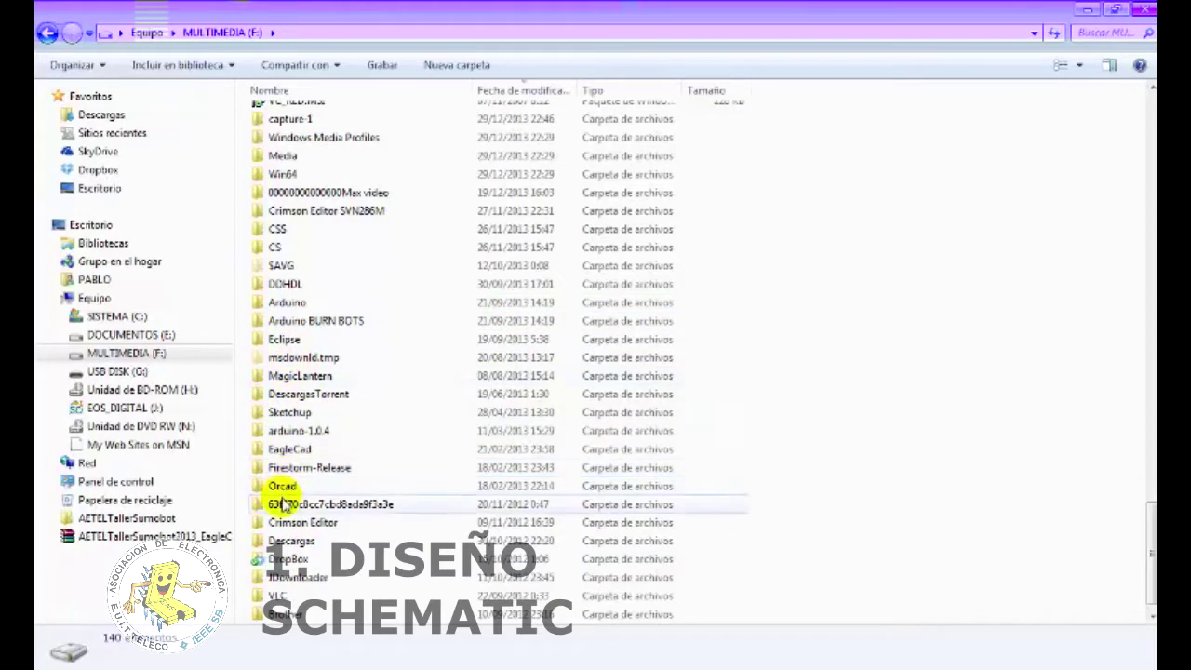
pyautogui.doubleClick(284, 450)
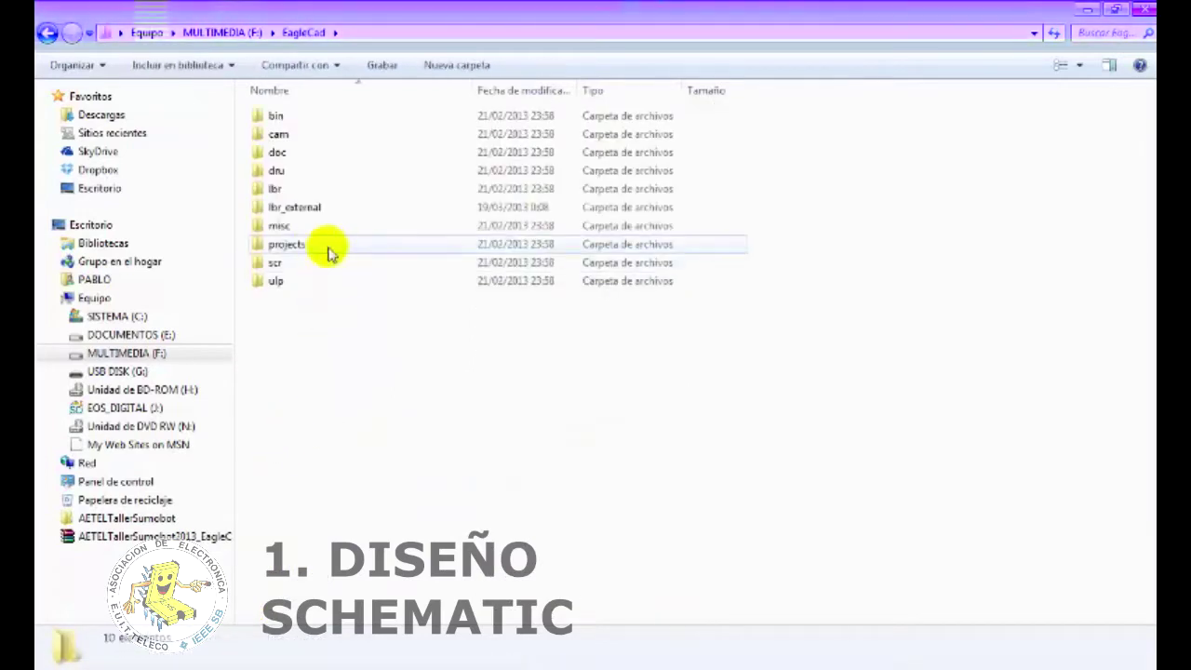
pyautogui.moveTo(294, 208)
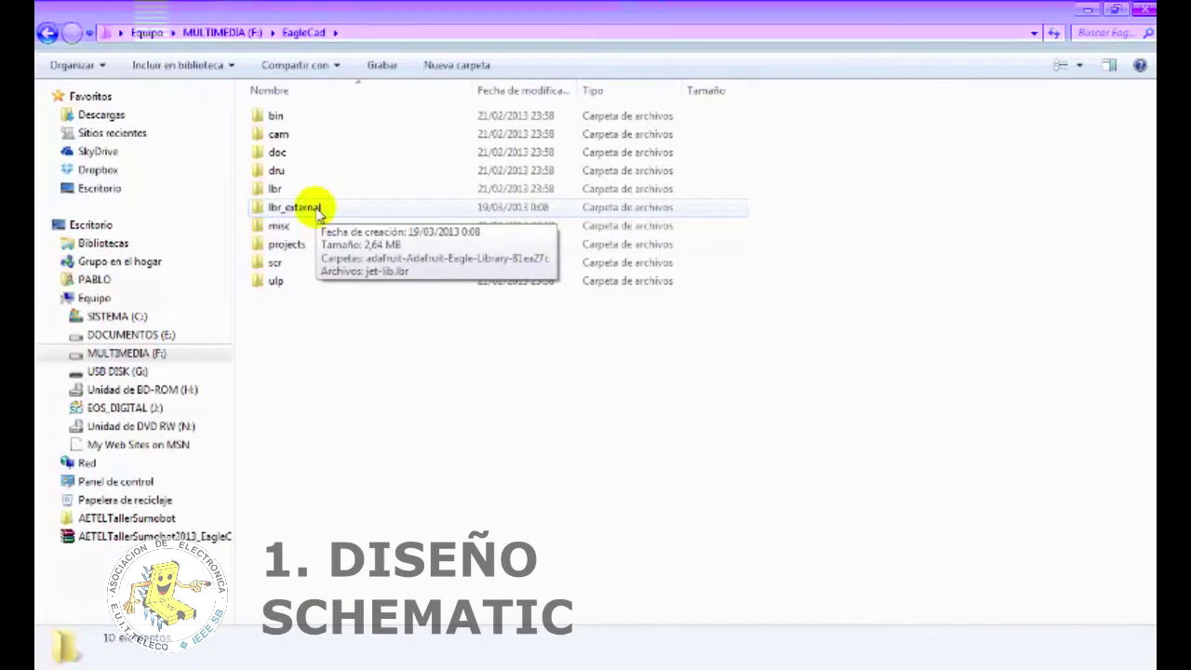
pyautogui.doubleClick(316, 210)
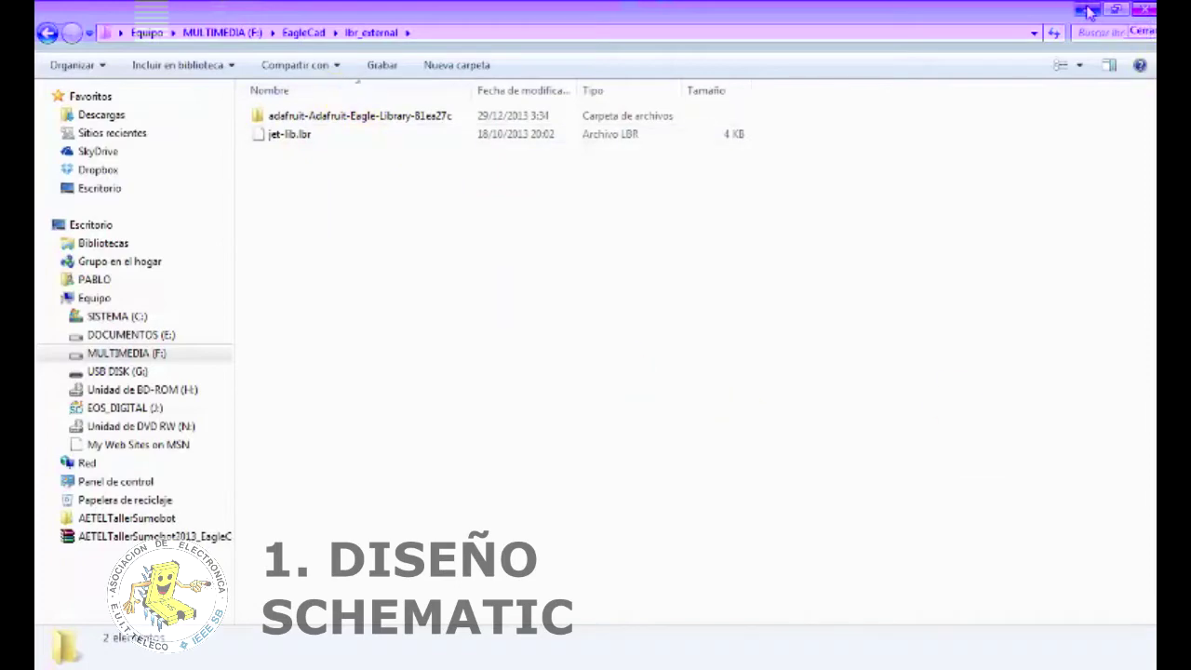
pyautogui.click(1142, 9)
pyautogui.doubleClick(335, 600)
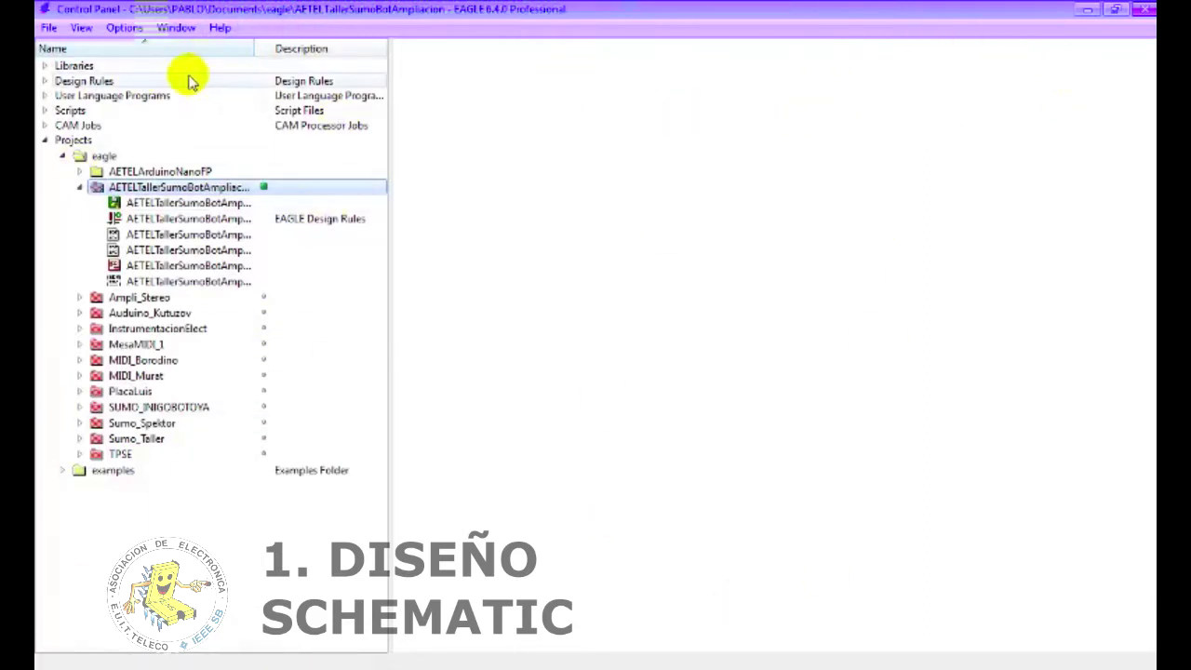
# - Create a new empty project and name it AETEL_PlacaAmpliacion
pyautogui.click(79, 188)
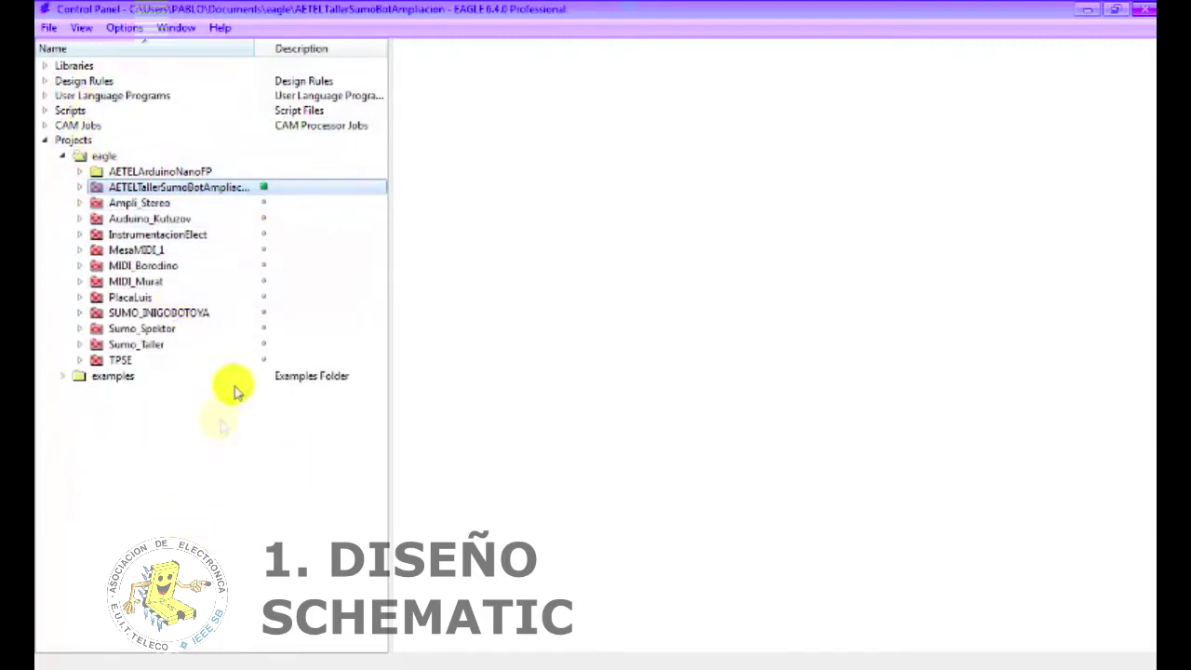
pyautogui.click(47, 28)
pyautogui.click(239, 46)
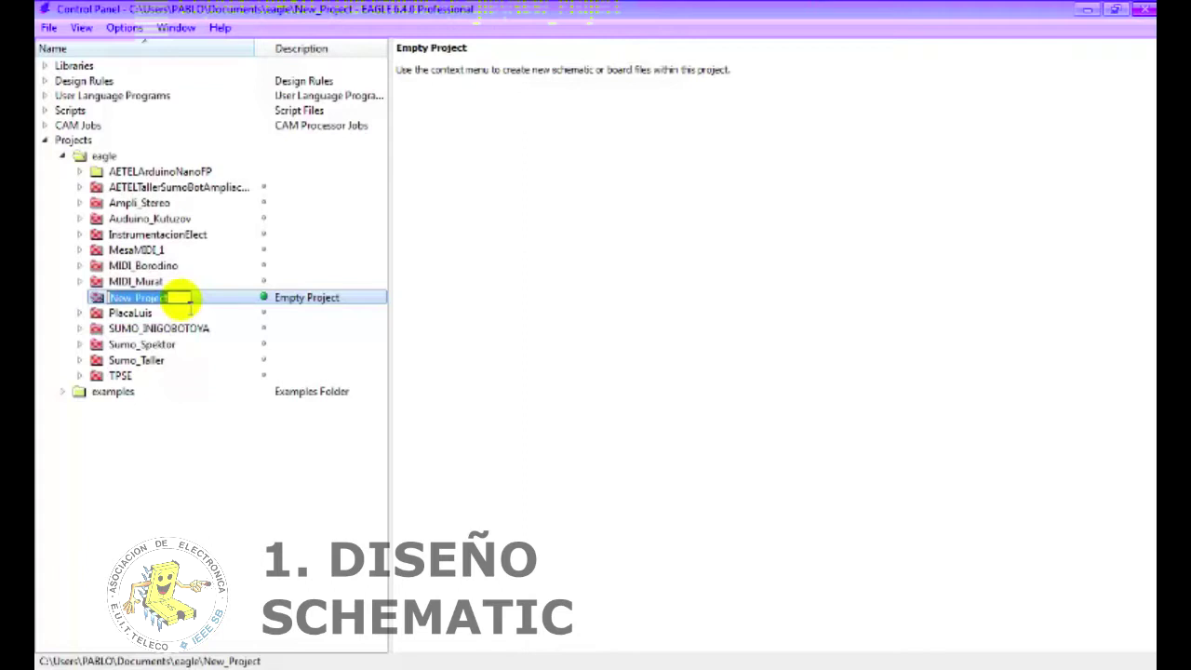
pyautogui.write('AH')
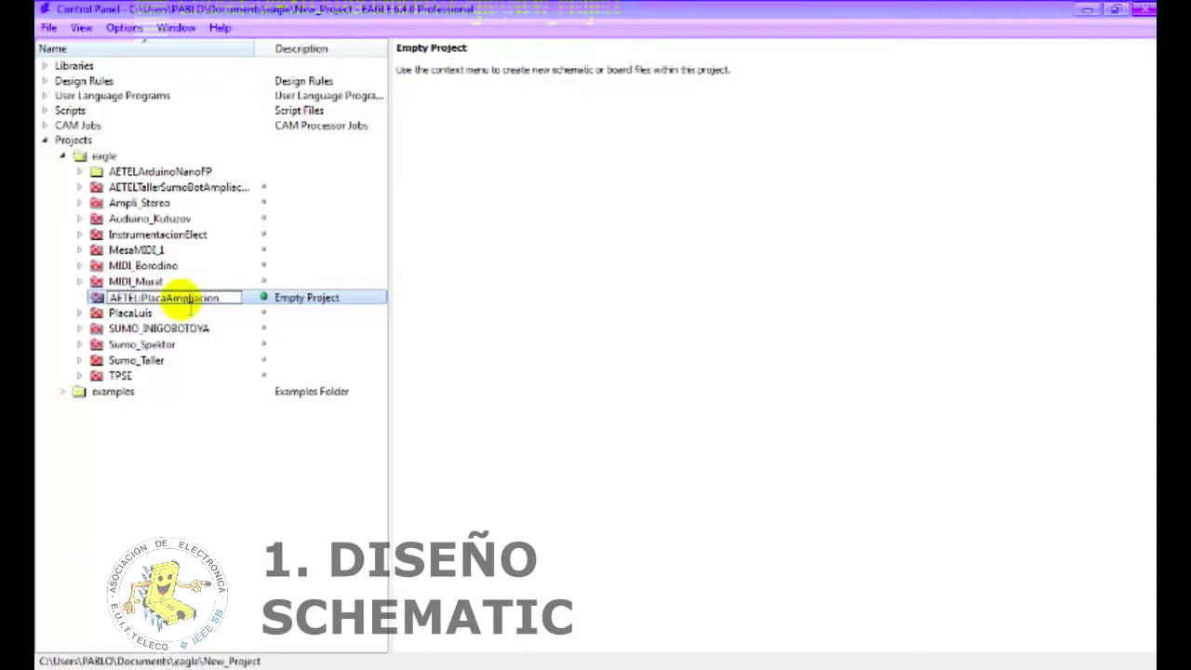
pyautogui.click(138, 297)
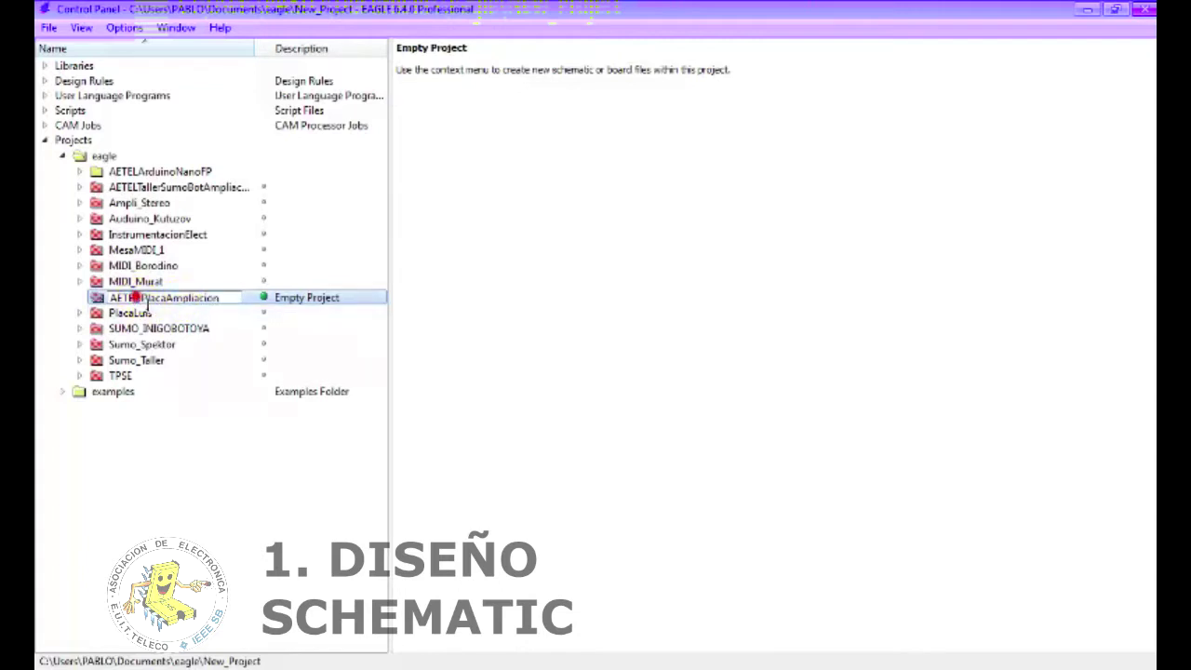
pyautogui.press('BackSpace')
pyautogui.write('_')
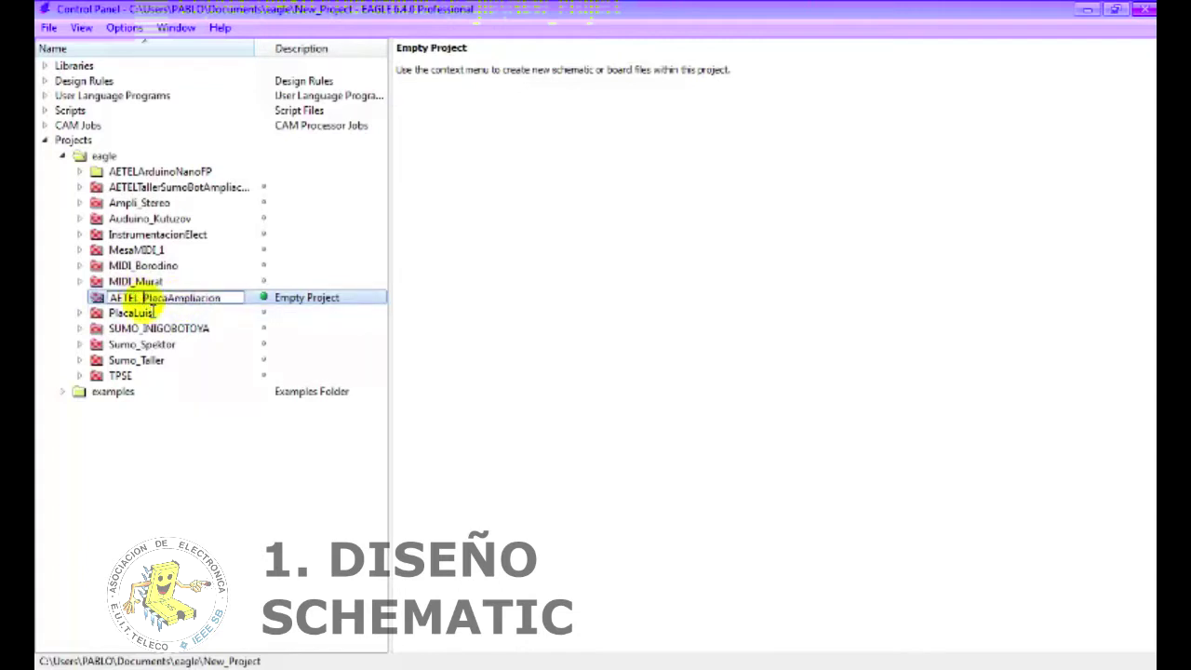
pyautogui.click(186, 479)
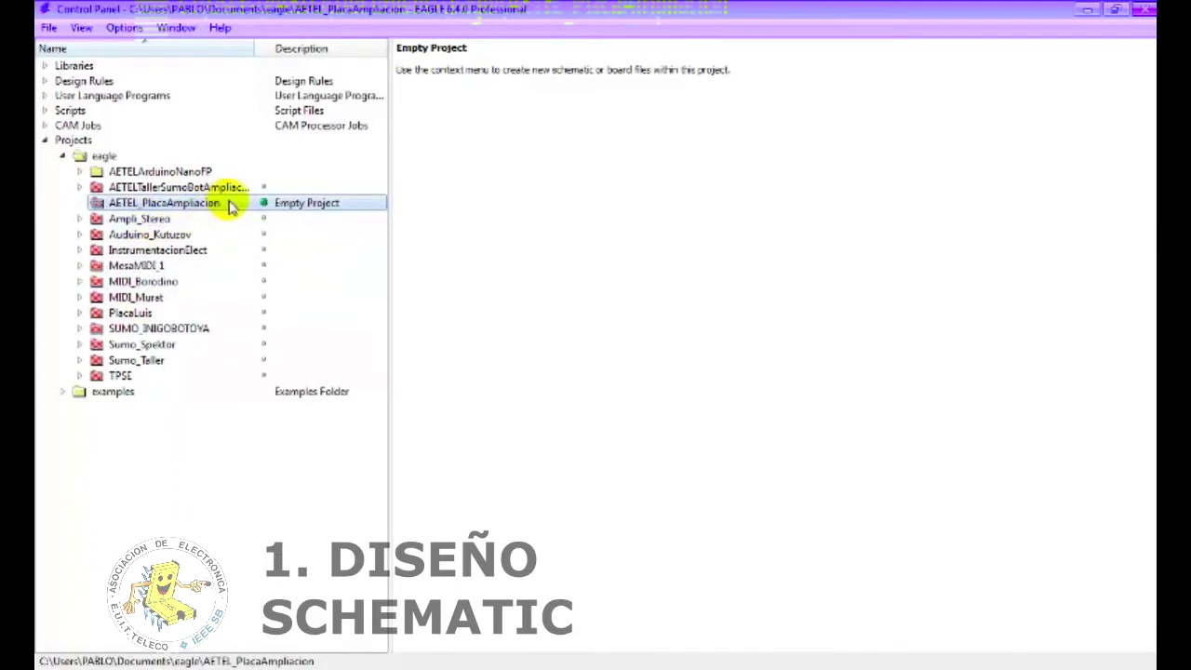
# - Add a new schematic file to the AETEL_PlacaAmpliacion project
pyautogui.click(50, 30)
pyautogui.click(73, 48)
pyautogui.click(250, 77)
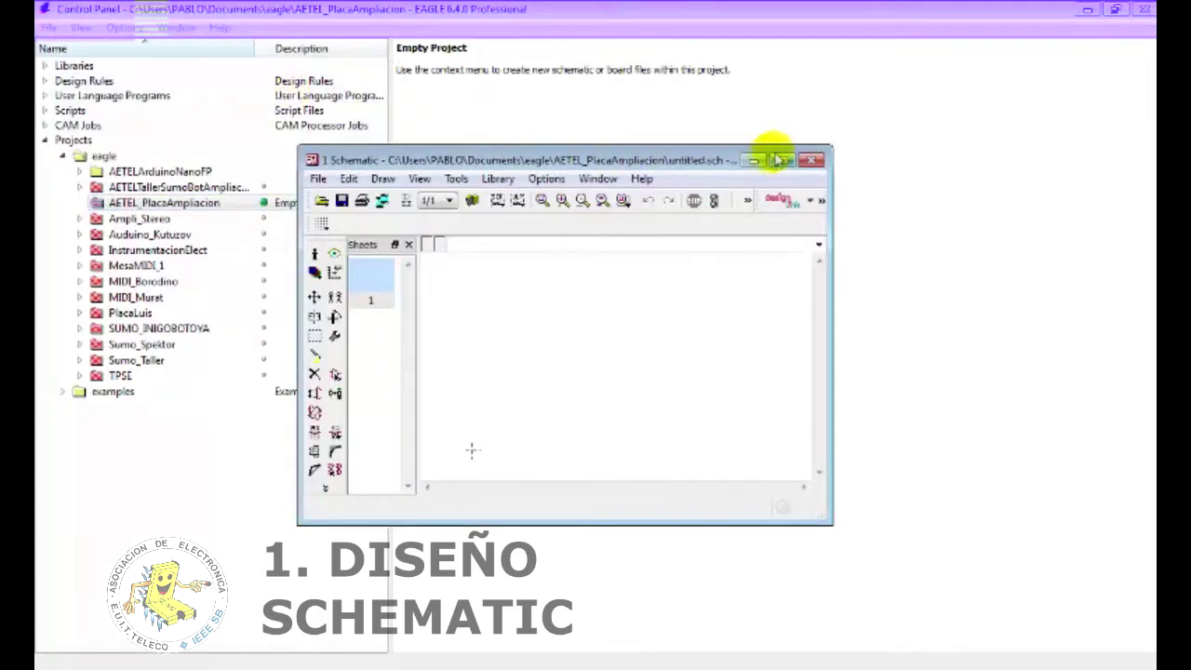
# - Maximize the schematic editor and load the jet-lib.lbr library through Library > Use
pyautogui.click(782, 160)
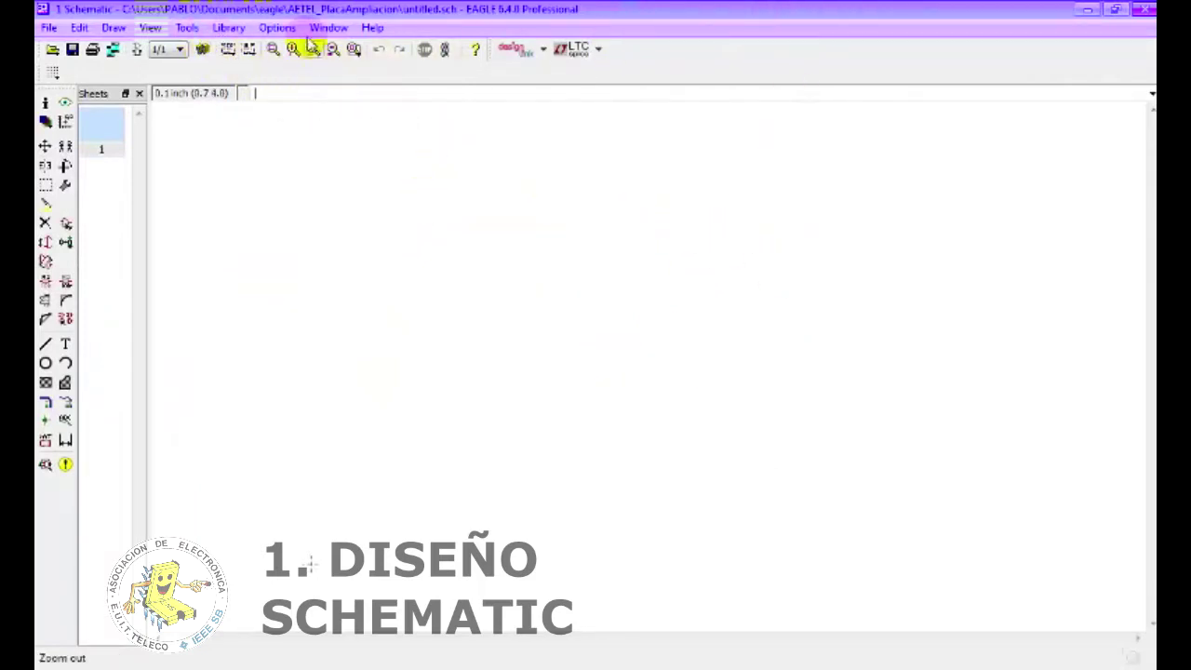
pyautogui.click(229, 28)
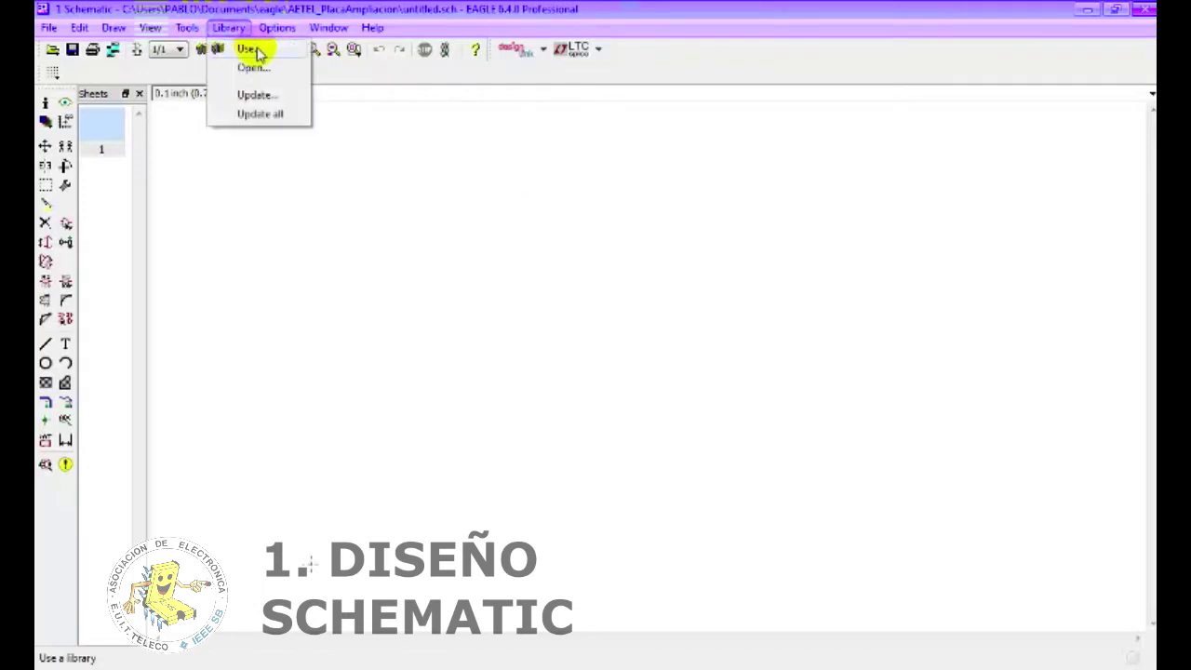
pyautogui.click(257, 51)
pyautogui.click(238, 139)
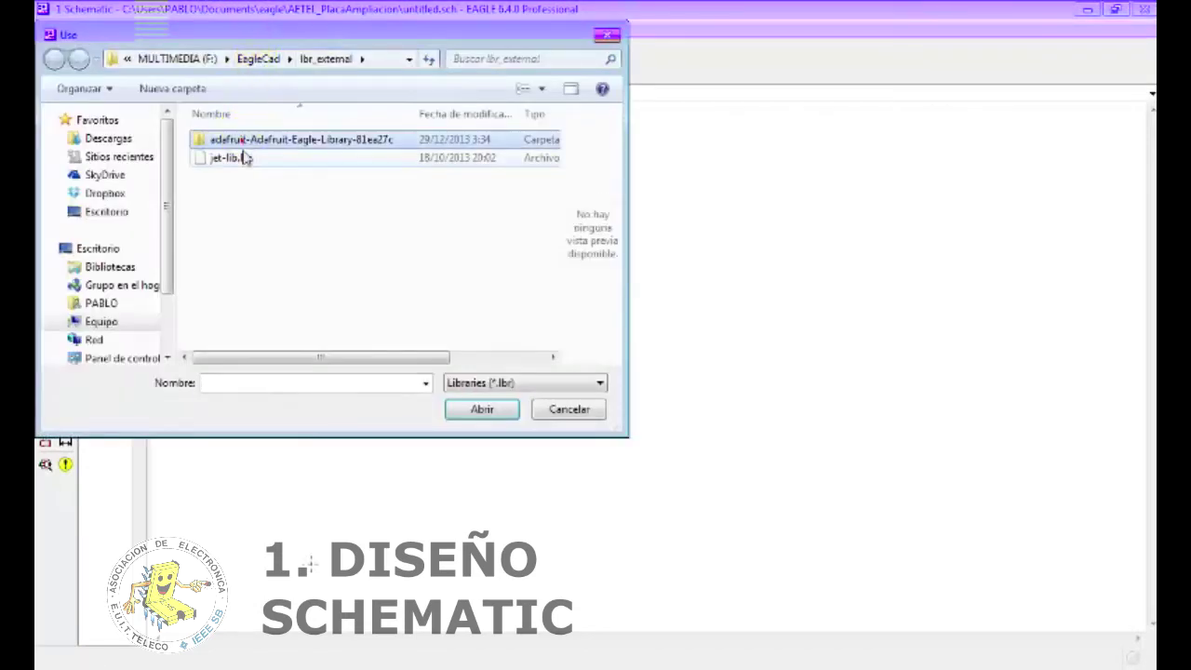
pyautogui.click(245, 158)
pyautogui.click(480, 411)
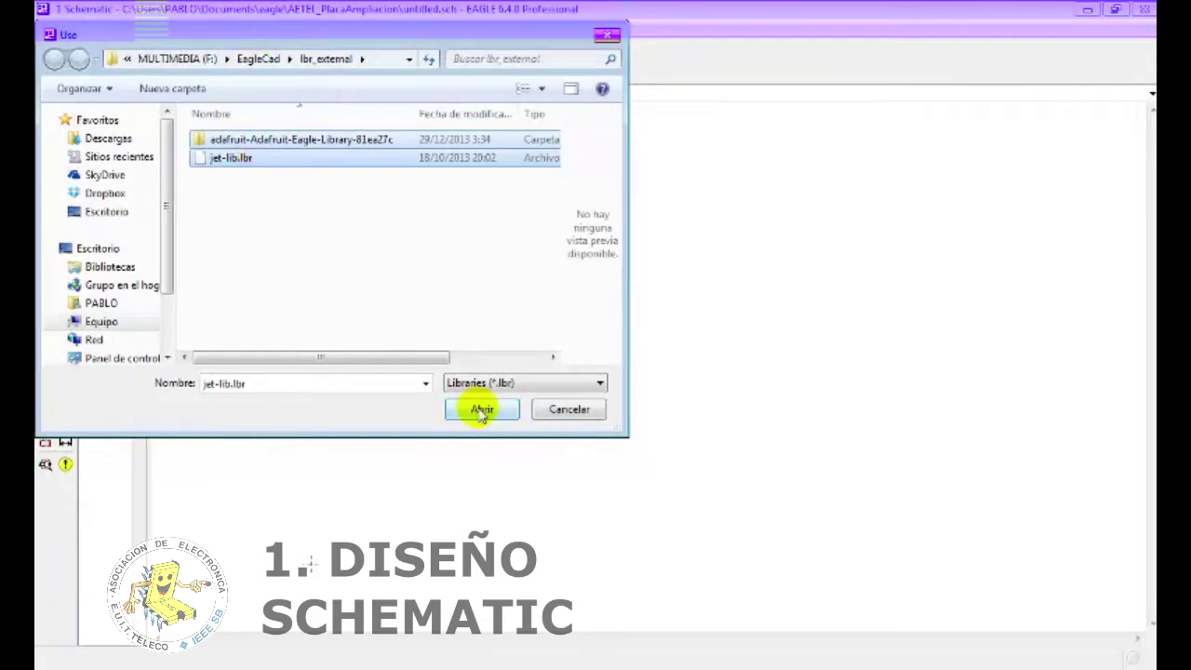
pyautogui.click(571, 410)
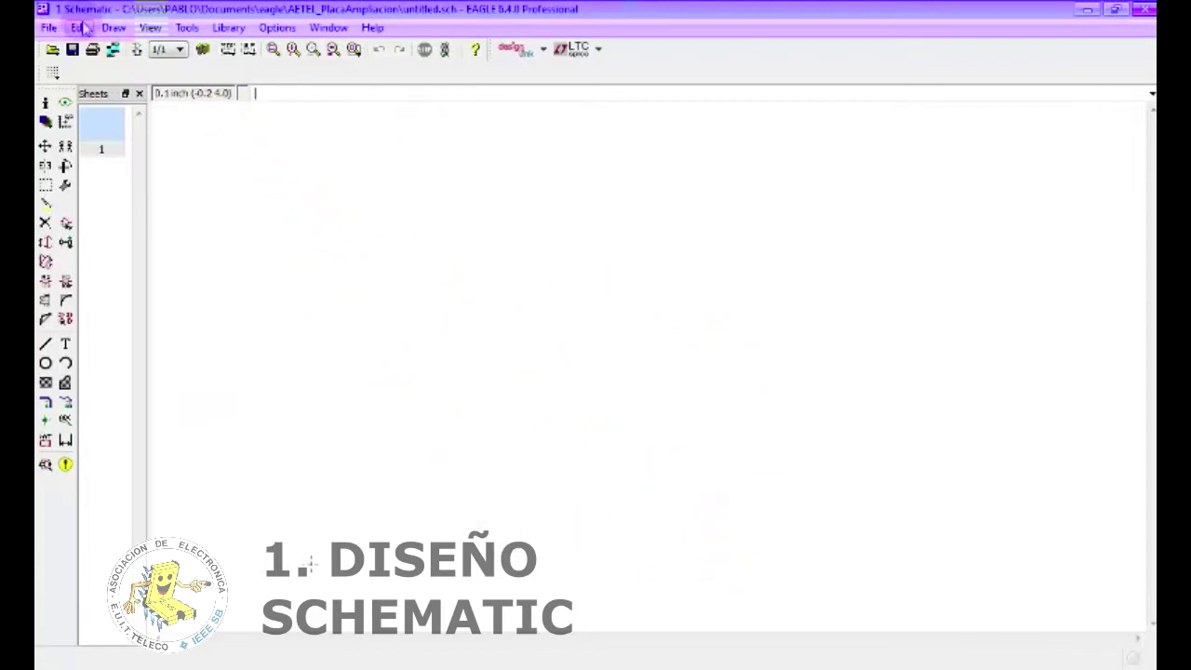
# - Open the ADD parts dialog from the Edit menu, centre it and expand the fifo library
pyautogui.click(81, 28)
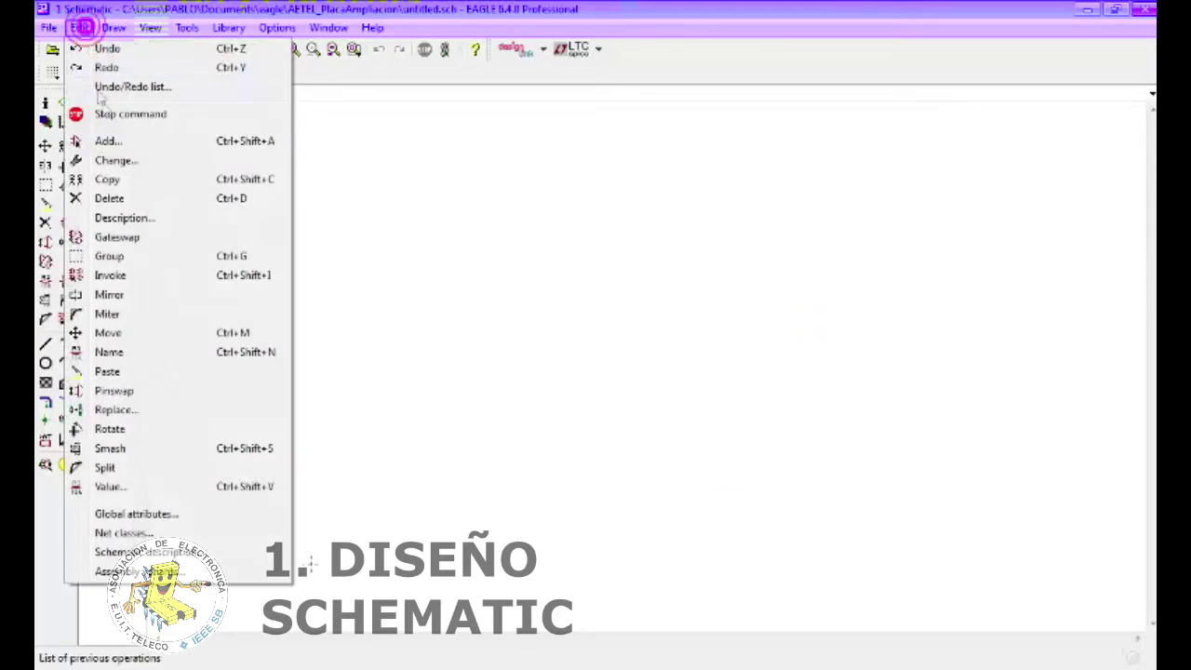
pyautogui.click(112, 142)
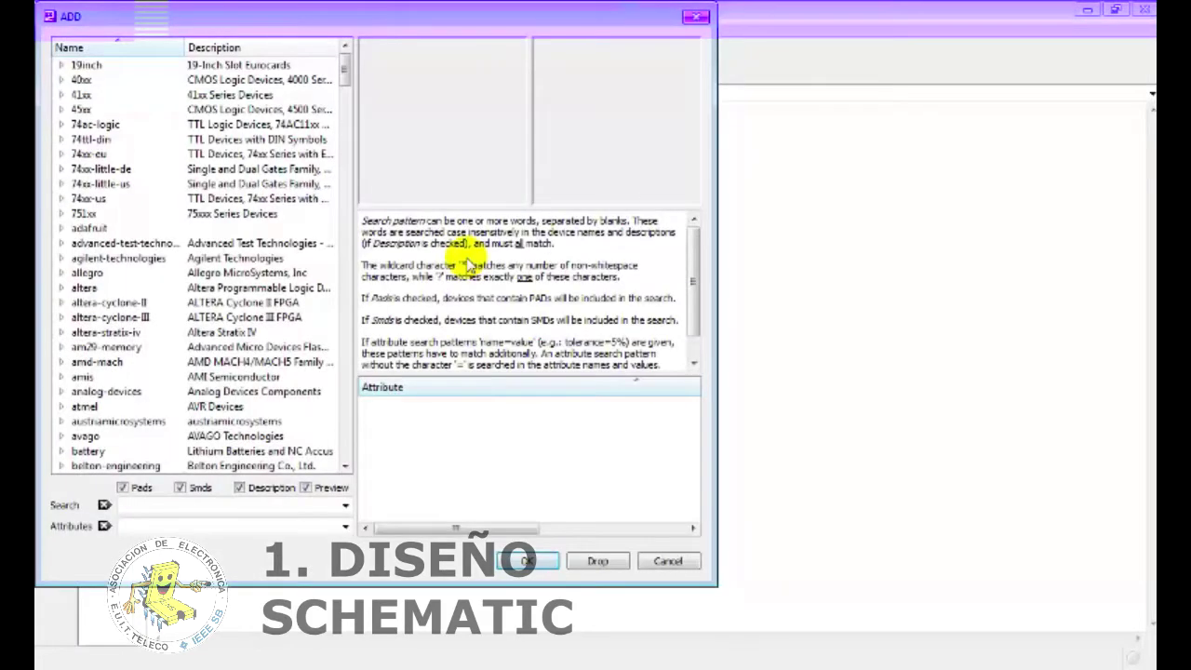
pyautogui.moveTo(403, 19); pyautogui.dragTo(589, 48)
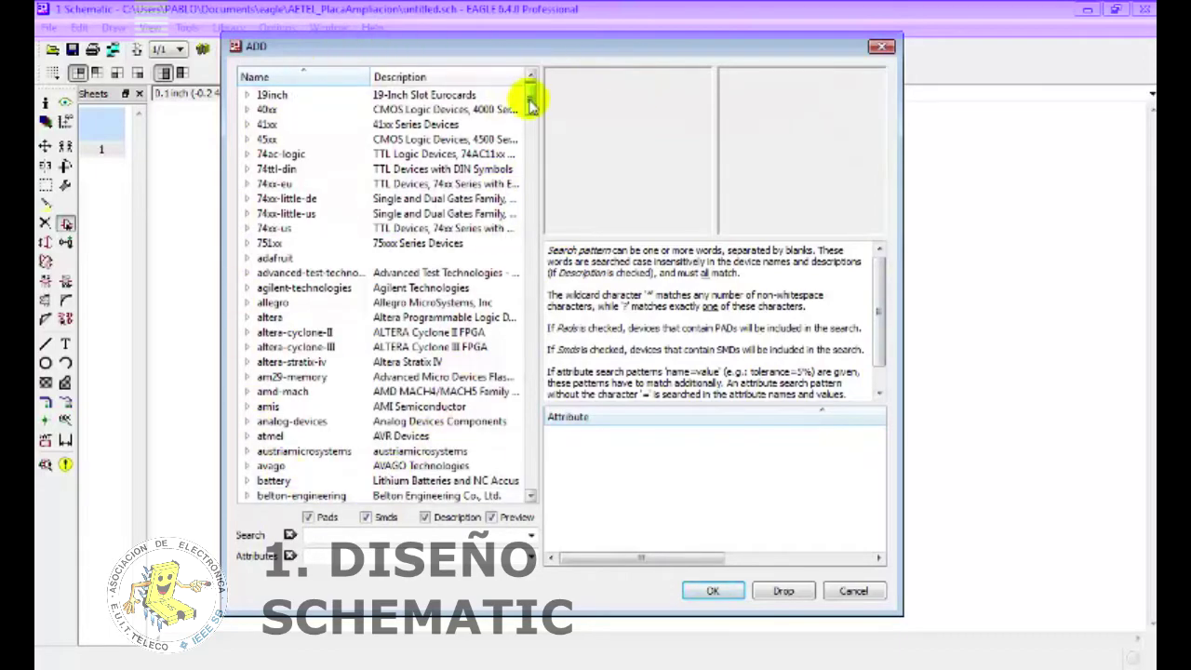
pyautogui.moveTo(532, 105)
pyautogui.mouseDown()
pyautogui.moveTo(547, 407)
pyautogui.moveTo(563, 251)
pyautogui.mouseUp()
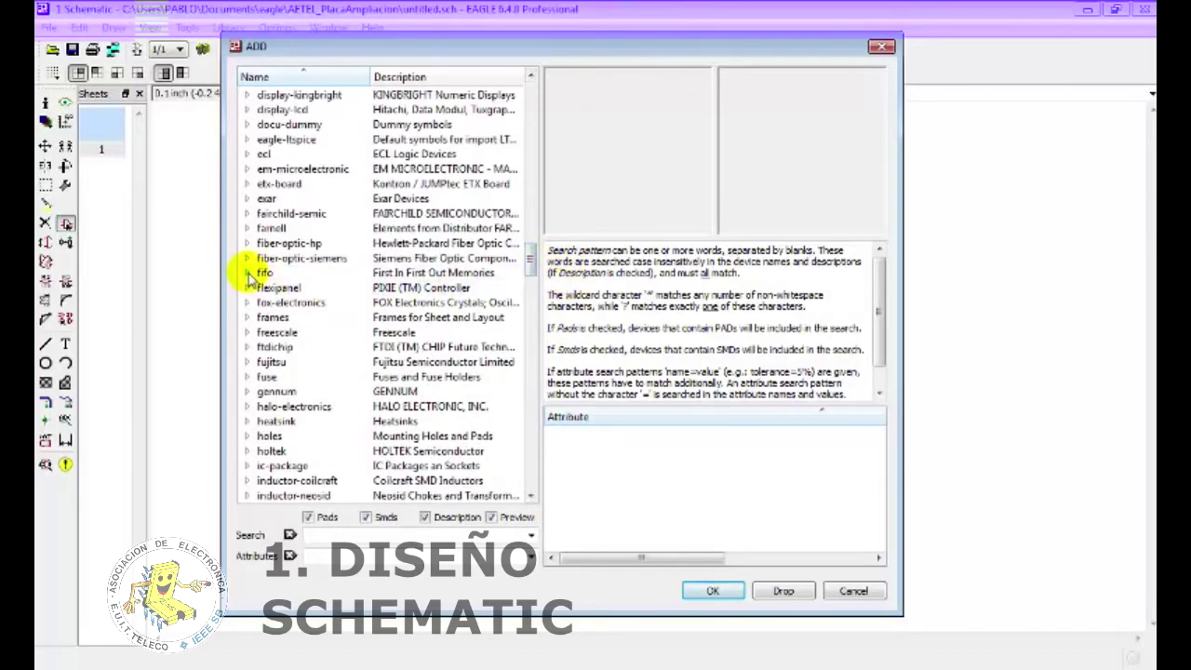
pyautogui.click(247, 273)
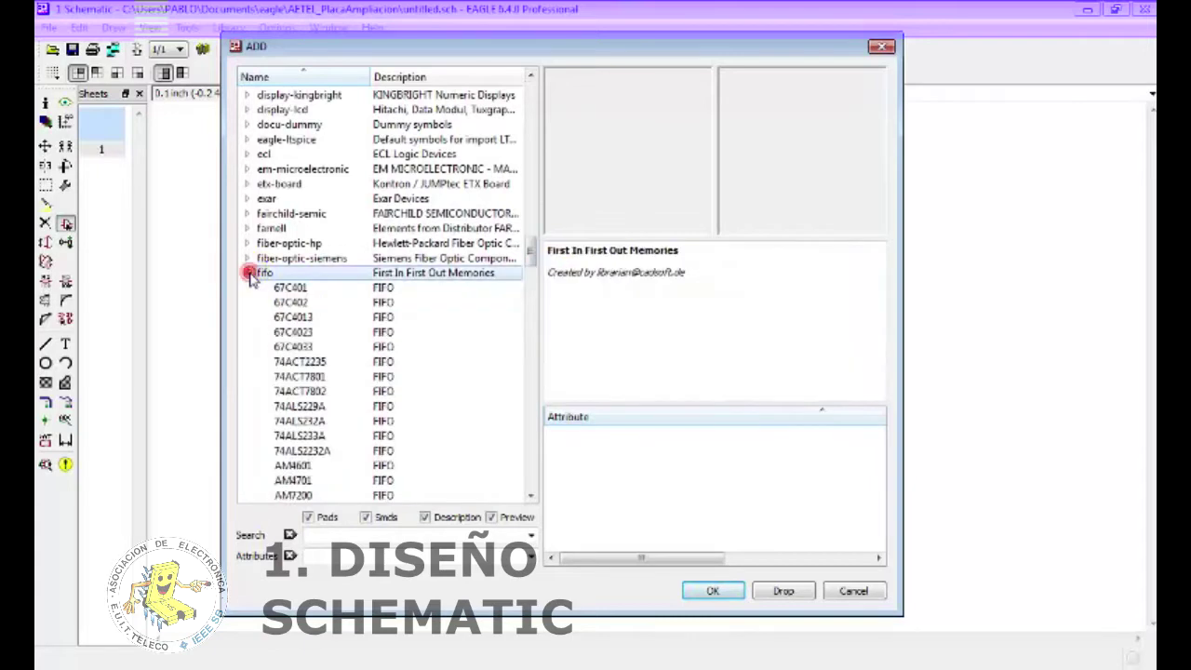
pyautogui.click(318, 407)
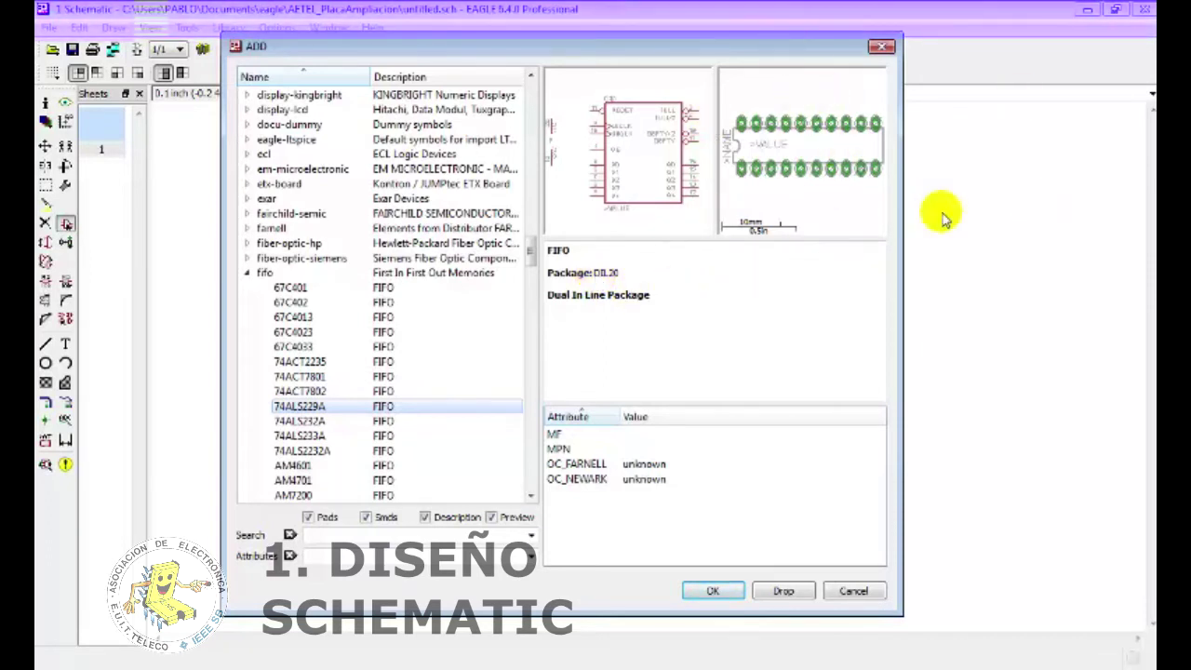
pyautogui.click(247, 273)
pyautogui.moveTo(529, 265); pyautogui.dragTo(537, 239)
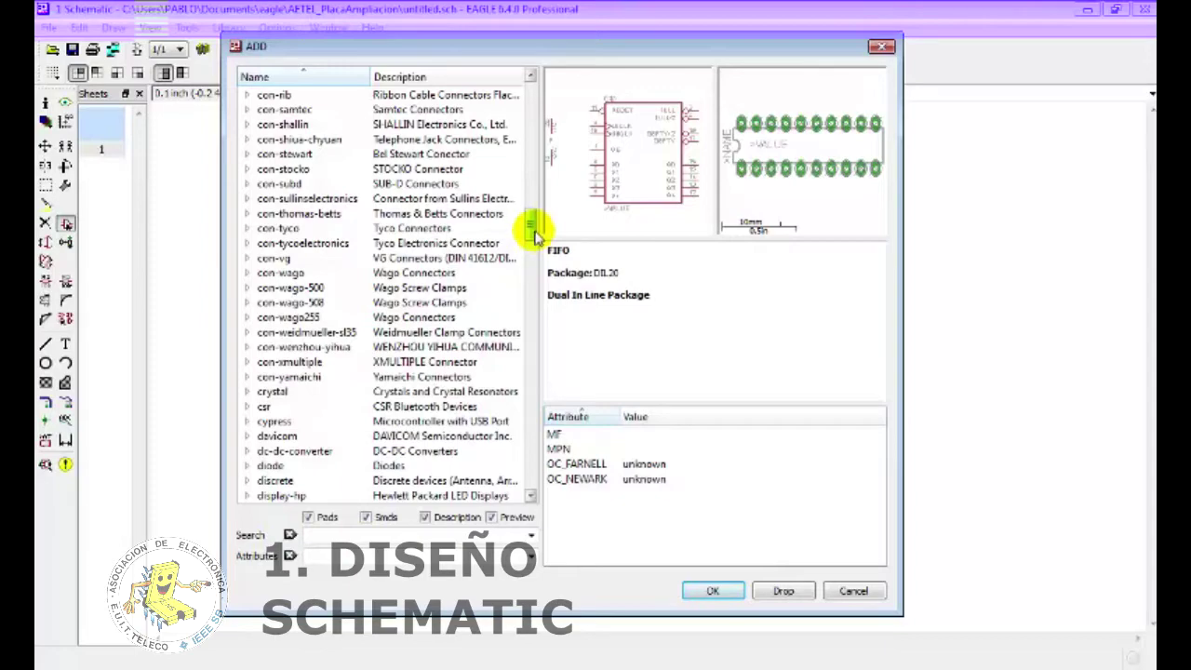
# - Place a jet-lib ARDUINONANO symbol near the centre of the sheet
pyautogui.moveTo(530, 230)
pyautogui.mouseDown()
pyautogui.moveTo(553, 294)
pyautogui.moveTo(545, 279)
pyautogui.mouseUp()
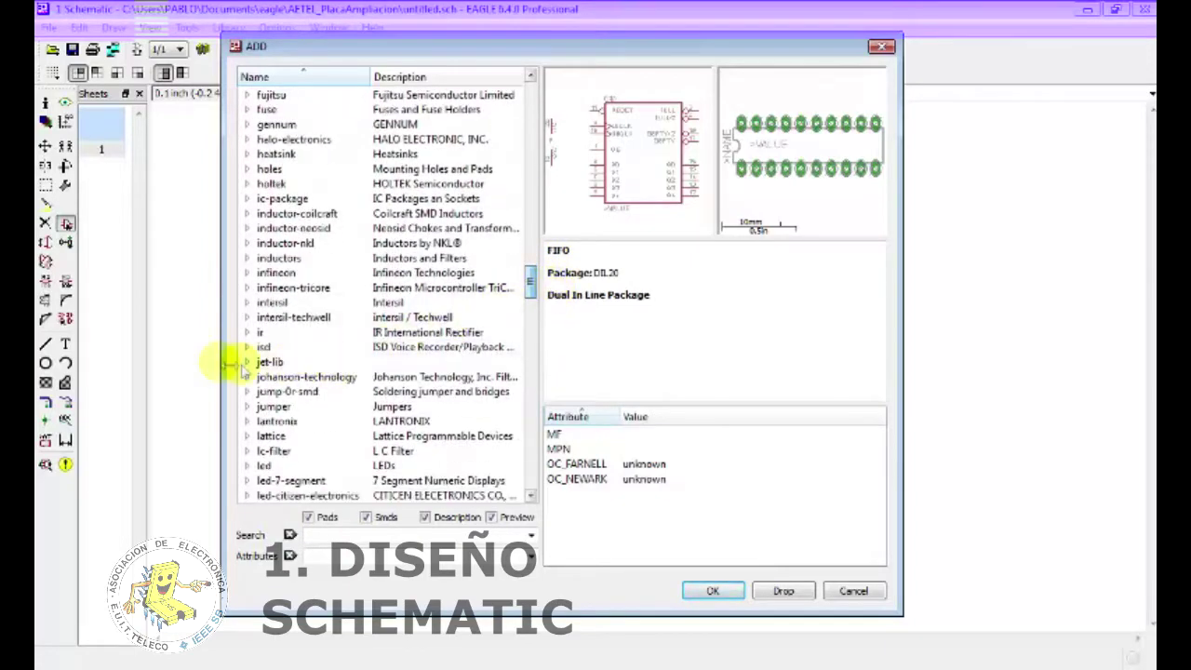
pyautogui.click(247, 363)
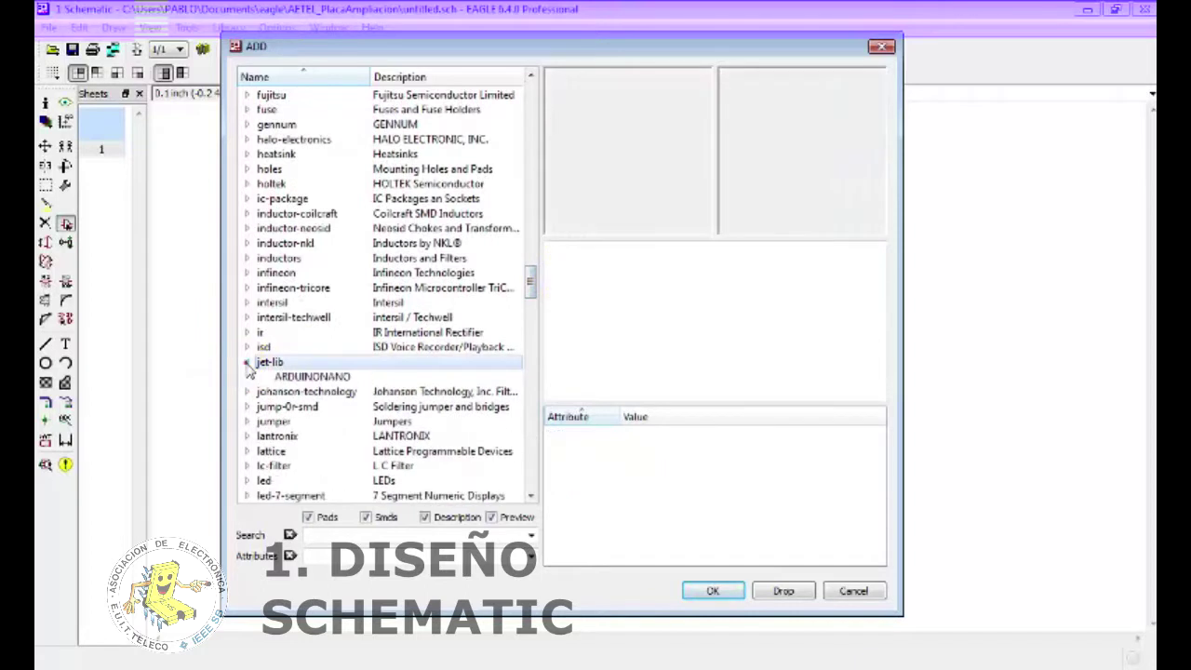
pyautogui.click(296, 376)
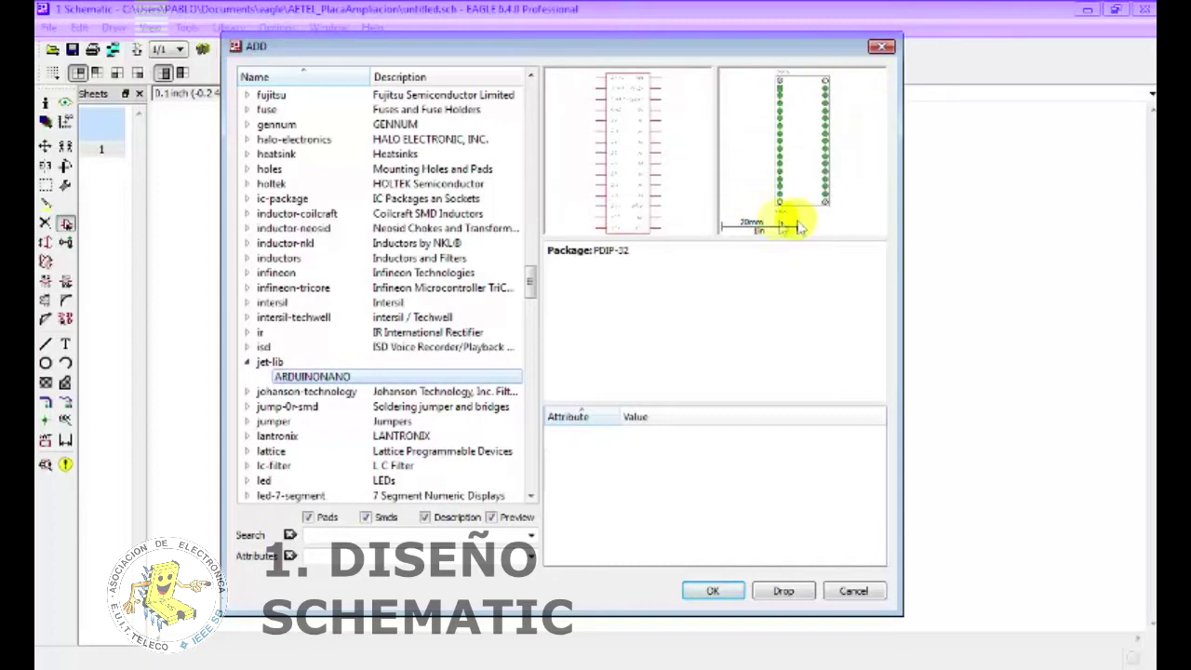
pyautogui.click(712, 592)
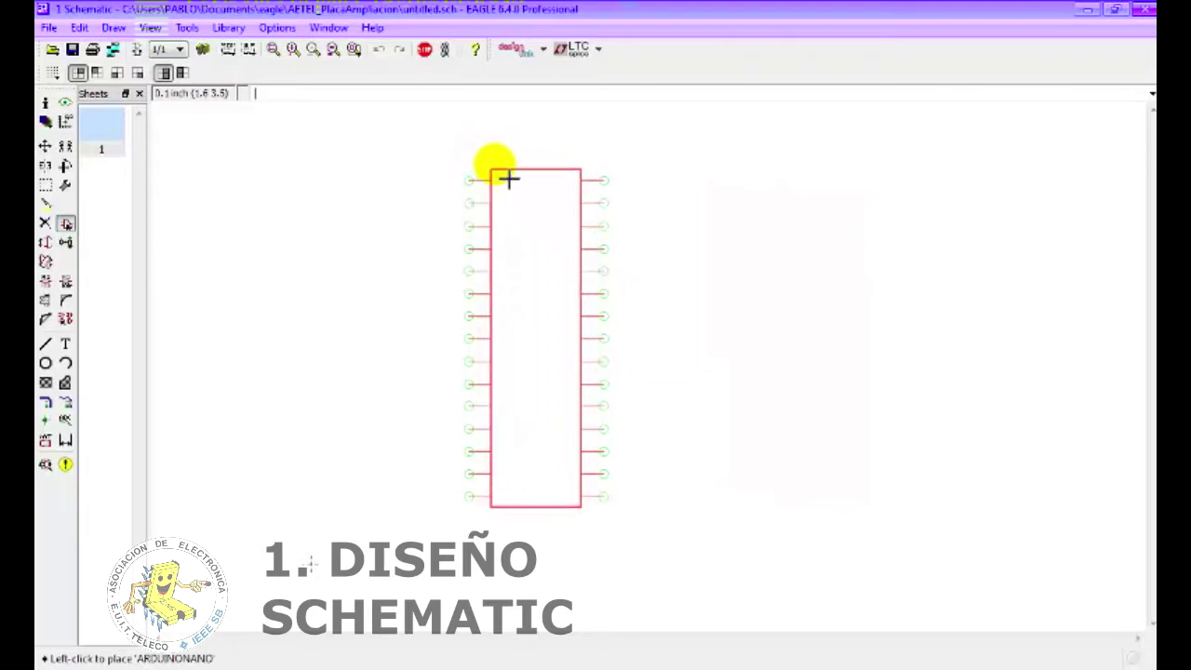
pyautogui.click(487, 184)
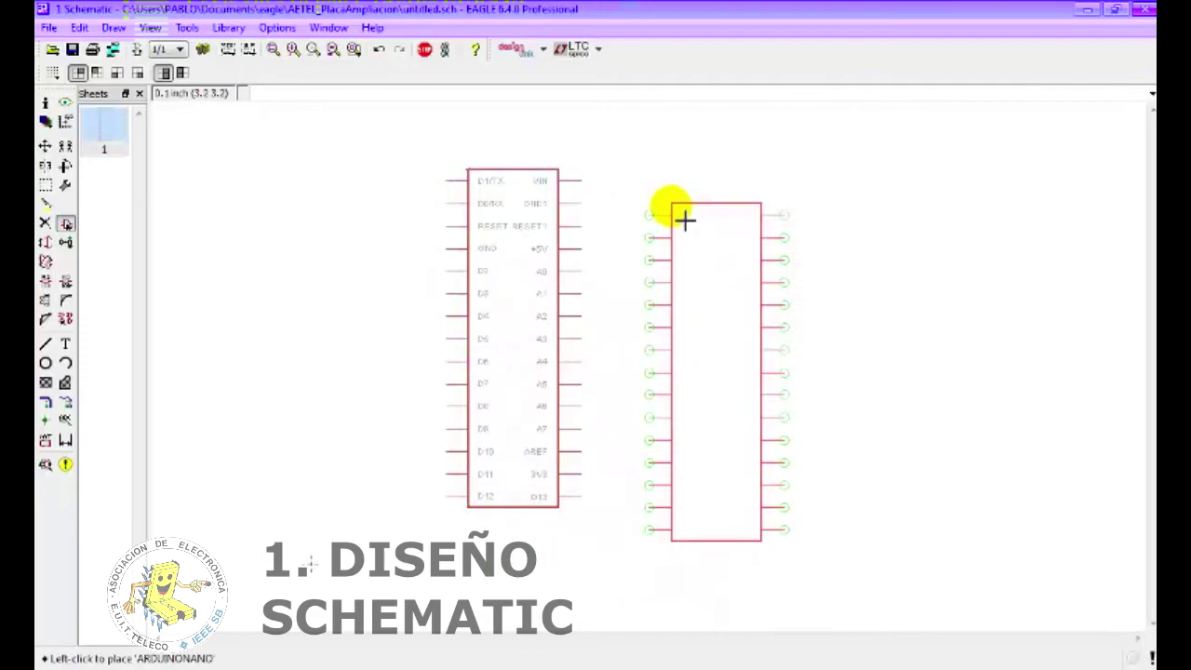
pyautogui.press('Escape')
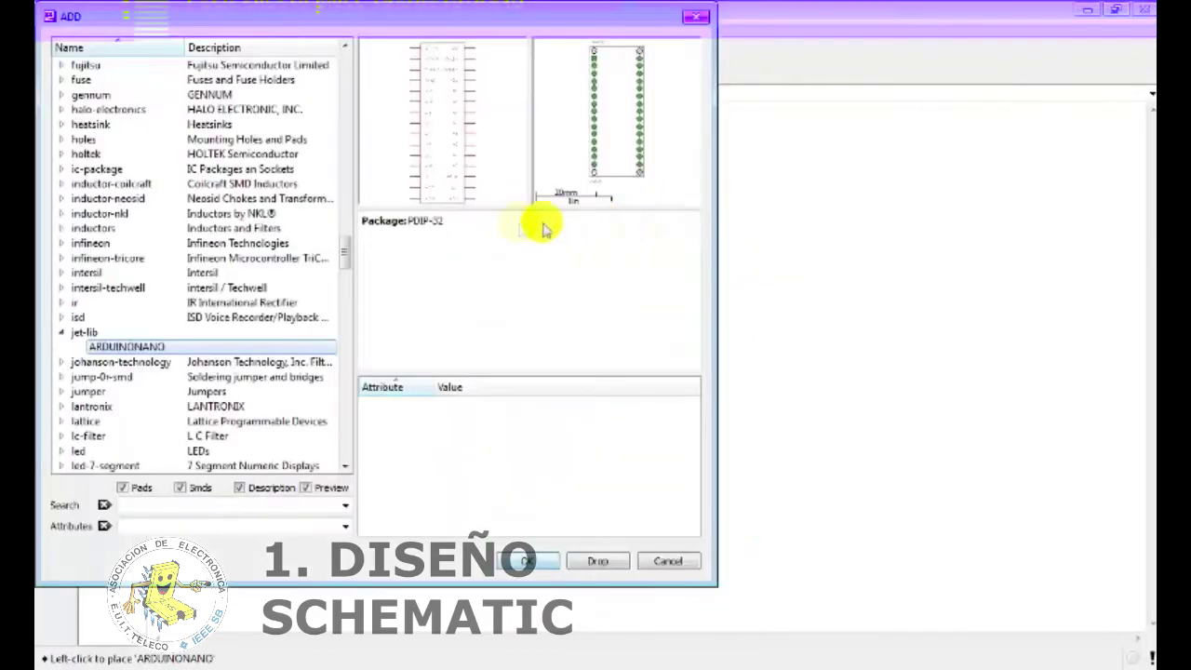
# - Expand the adafruit library in the ADD dialog
pyautogui.moveTo(342, 255); pyautogui.dragTo(342, 109)
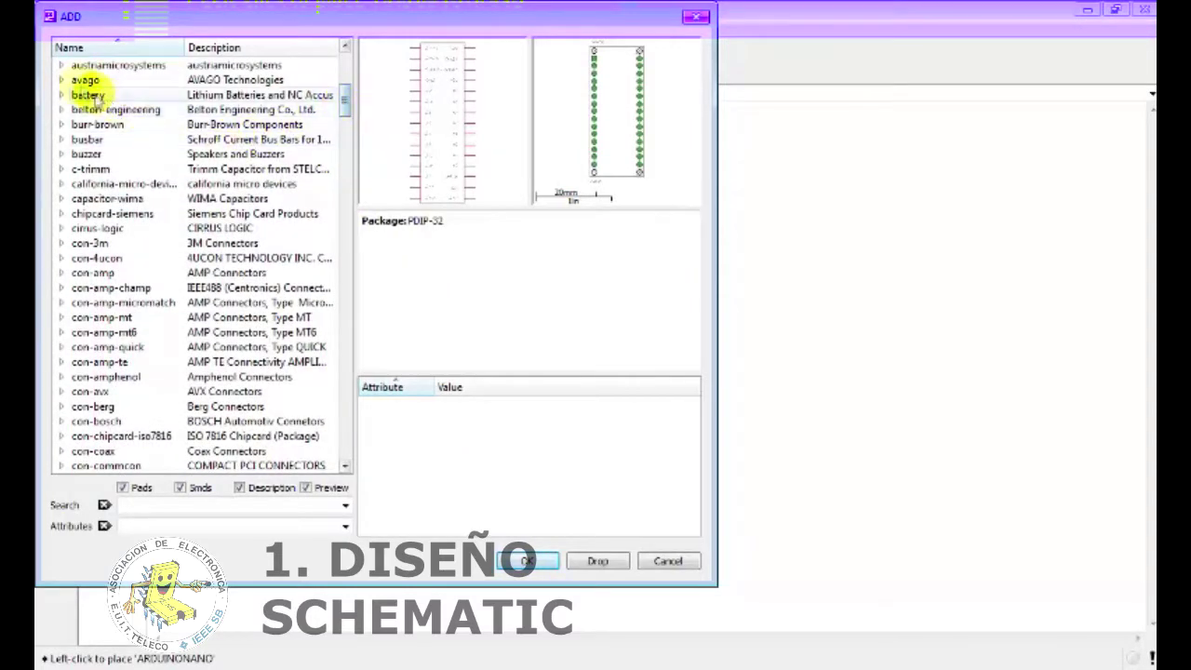
pyautogui.click(344, 47)
pyautogui.click(345, 47)
pyautogui.click(345, 47)
pyautogui.click(345, 47)
pyautogui.click(344, 48)
pyautogui.click(344, 48)
pyautogui.click(344, 48)
pyautogui.click(344, 48)
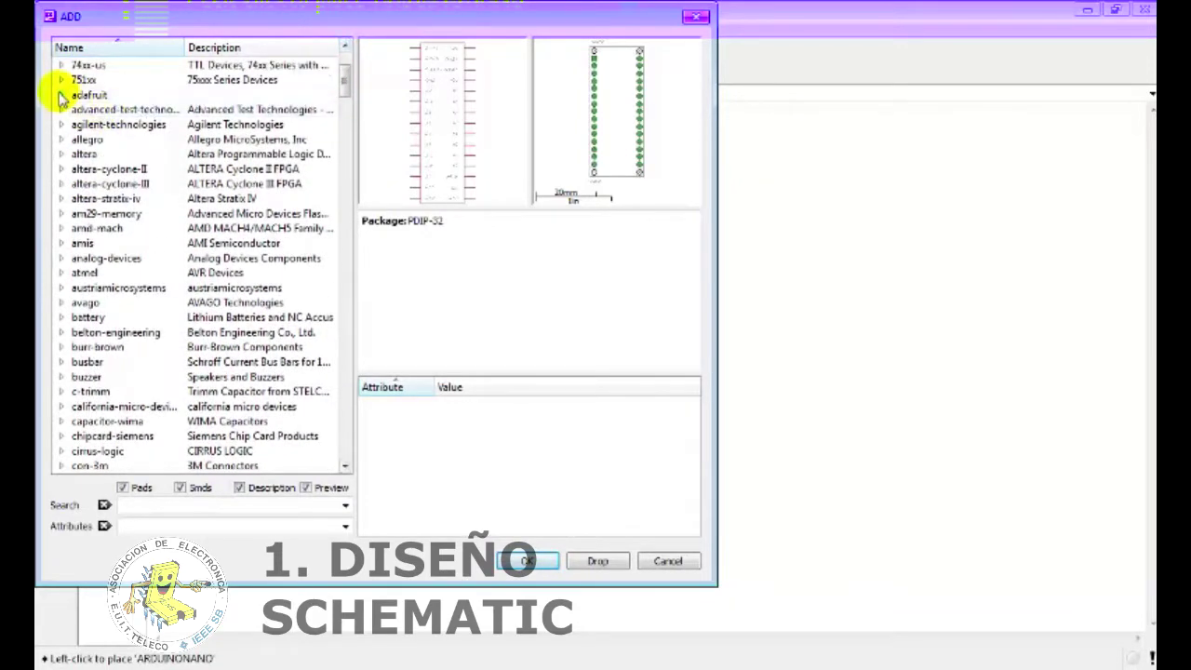
pyautogui.click(60, 94)
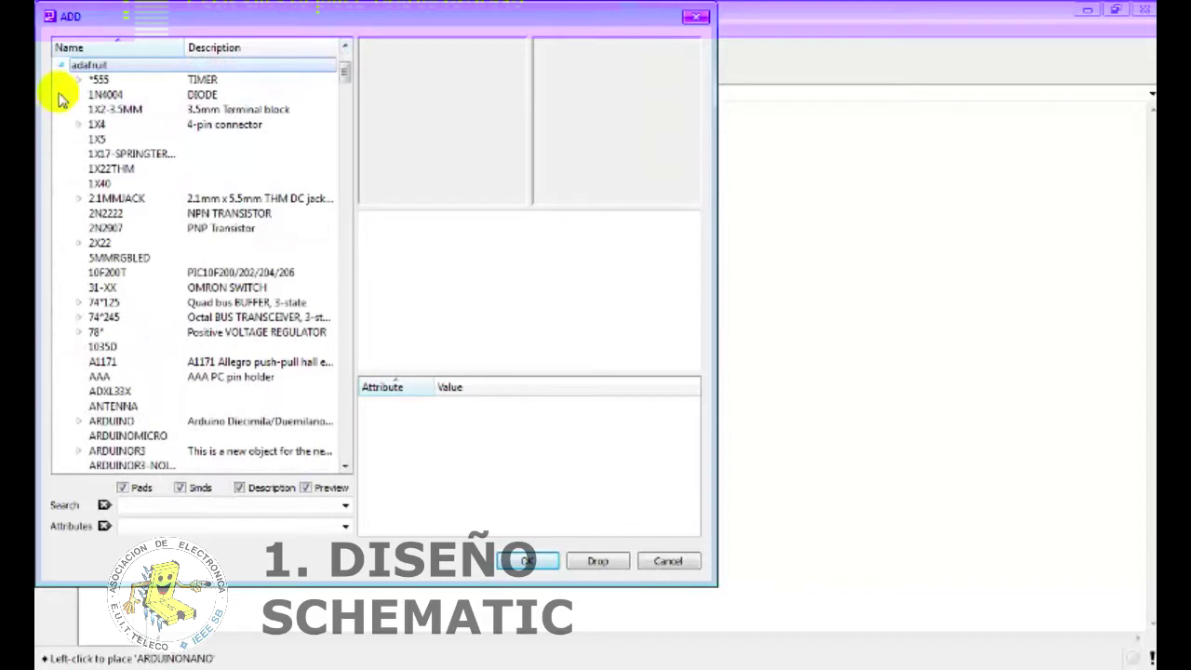
pyautogui.scroll(-3, 307, 279)
pyautogui.scroll(-1, 139, 284)
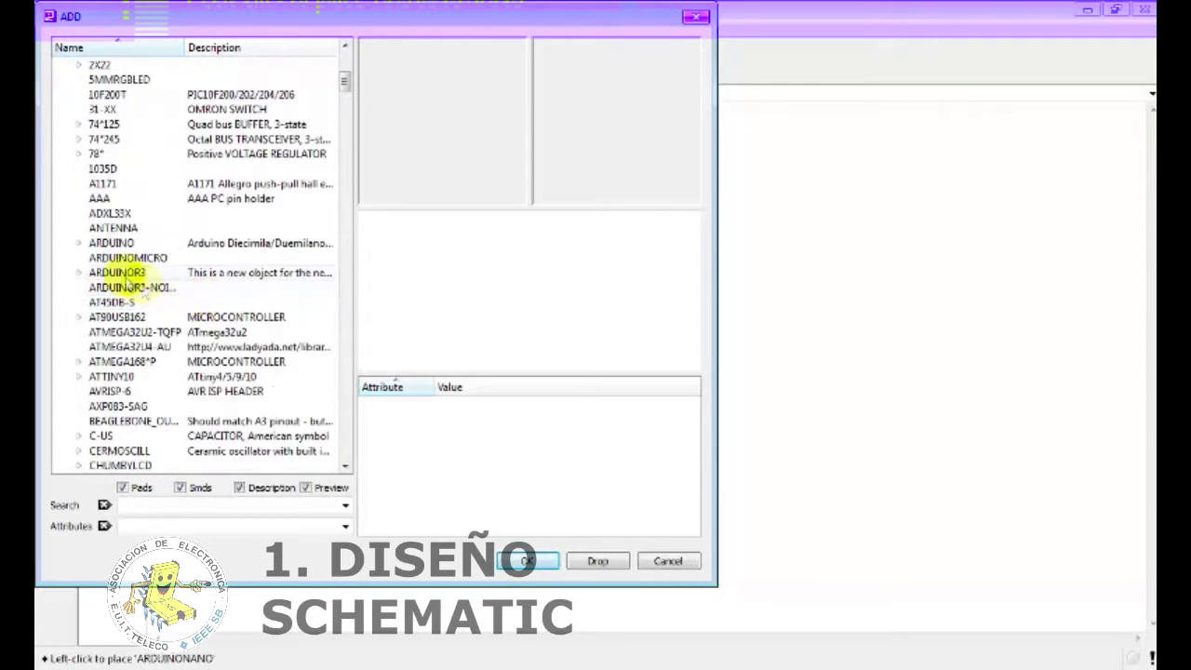
# - Preview the ARDUINO package variants and select ARDUINOUNO
pyautogui.click(77, 245)
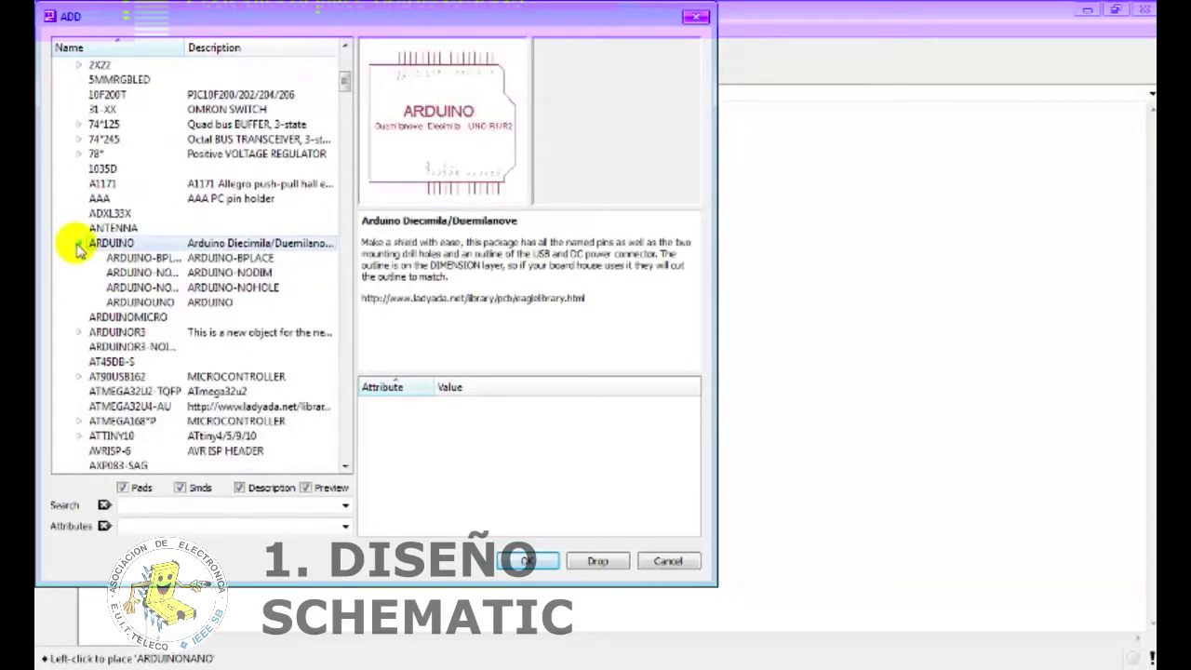
pyautogui.click(139, 288)
pyautogui.click(140, 273)
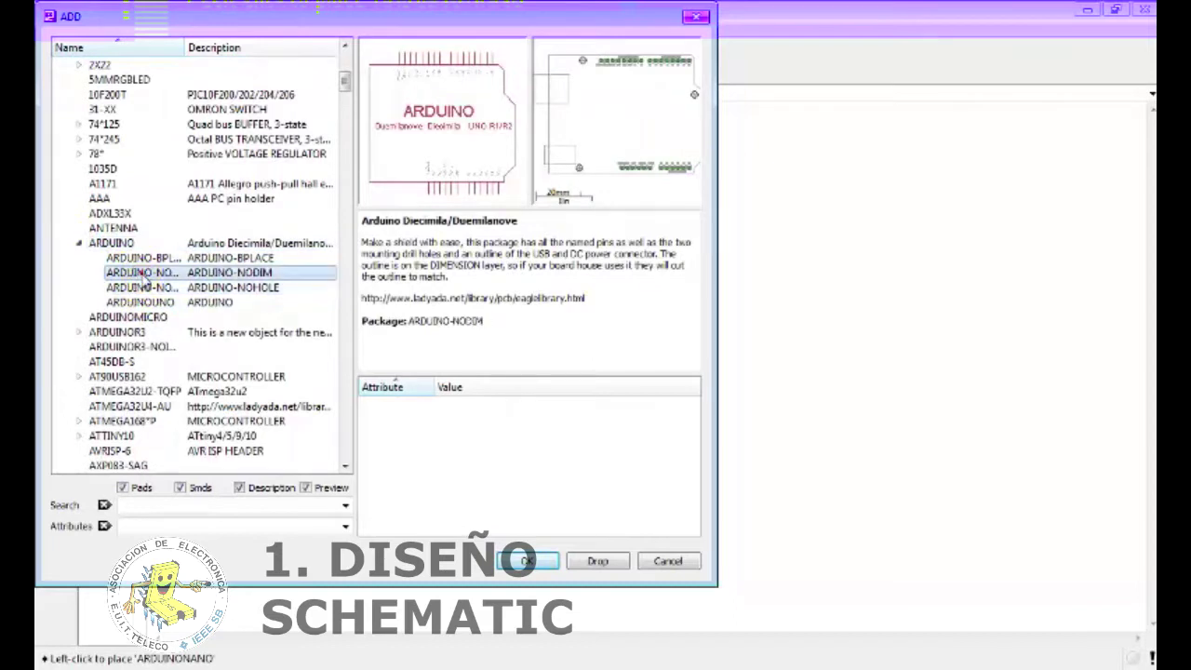
pyautogui.click(144, 257)
pyautogui.click(144, 273)
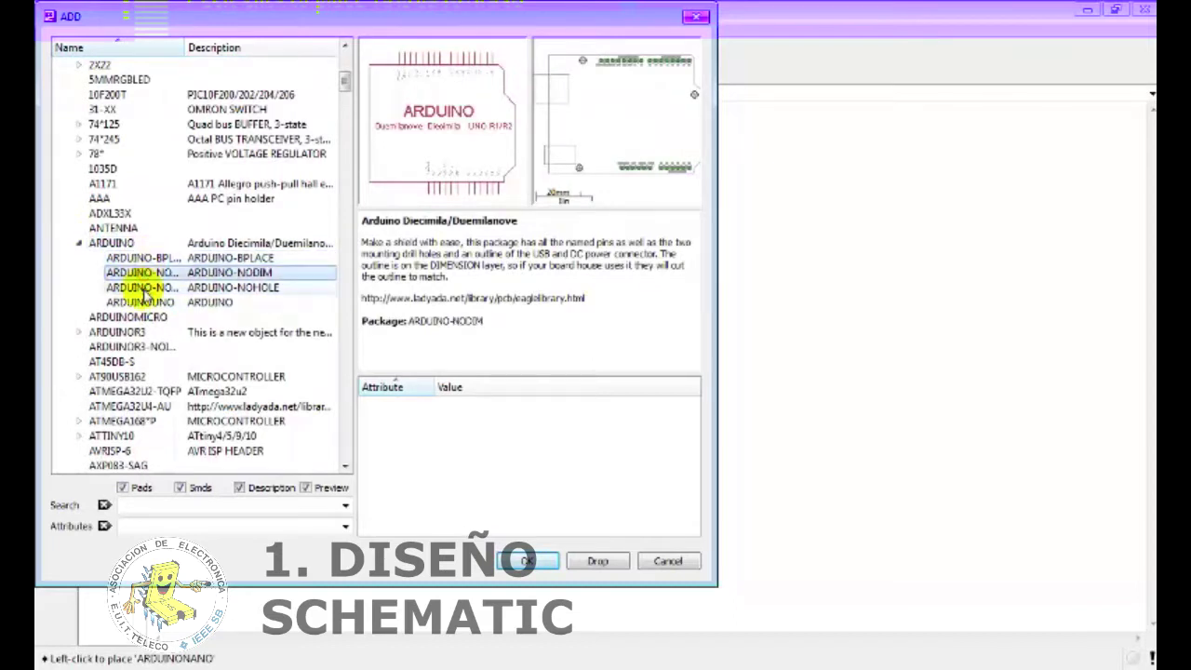
pyautogui.click(144, 288)
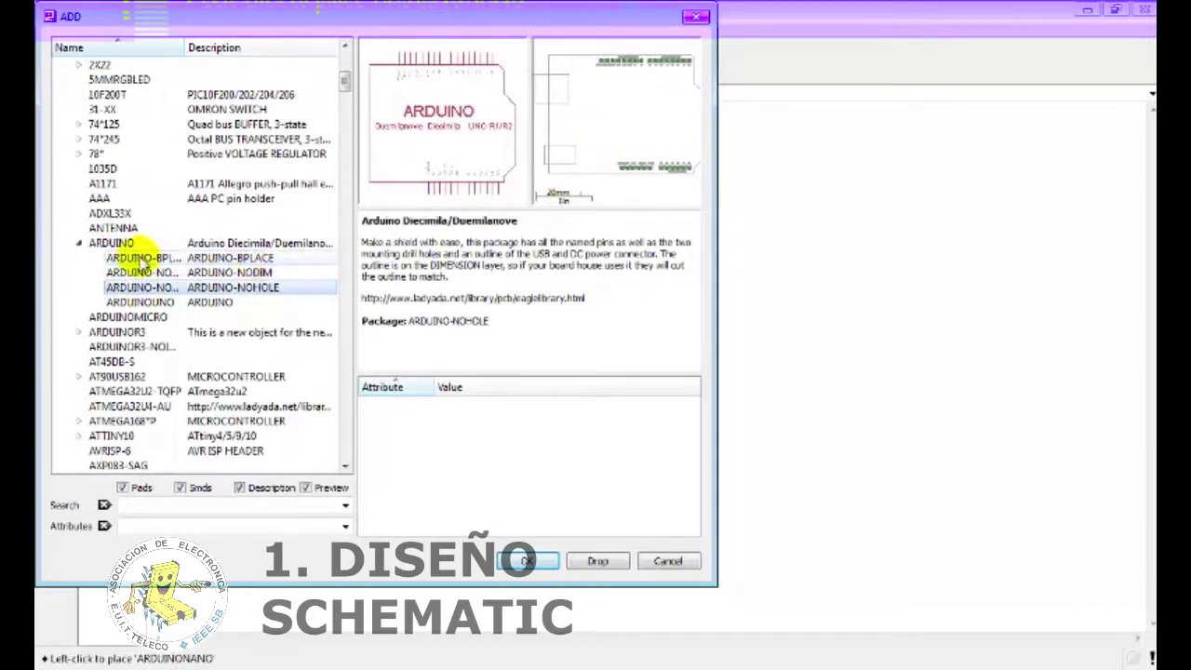
pyautogui.click(144, 257)
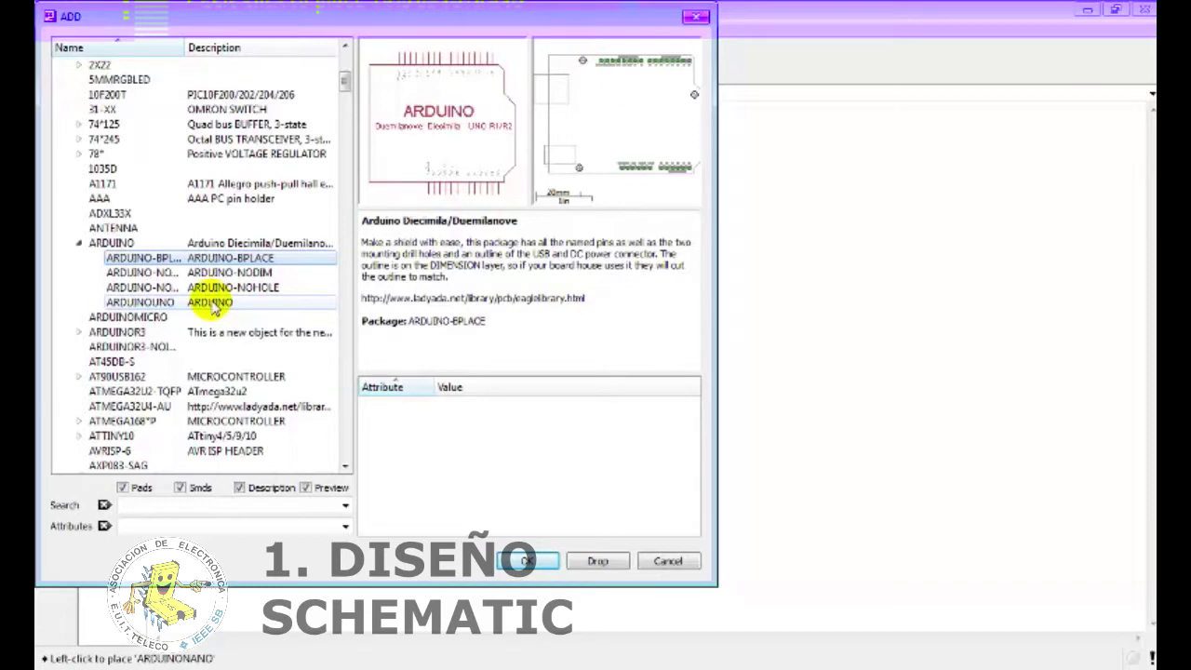
pyautogui.click(213, 304)
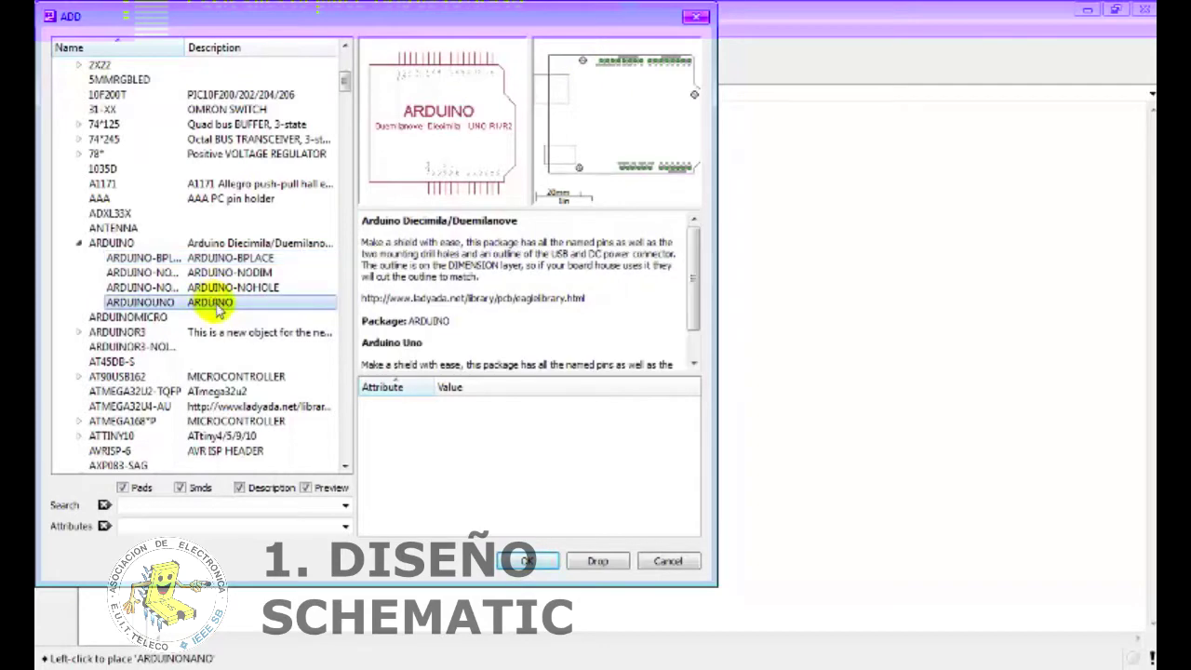
# - Place the ARDUINOUNO rotated 90° to the right of the Nano, then close ADD
pyautogui.click(527, 561)
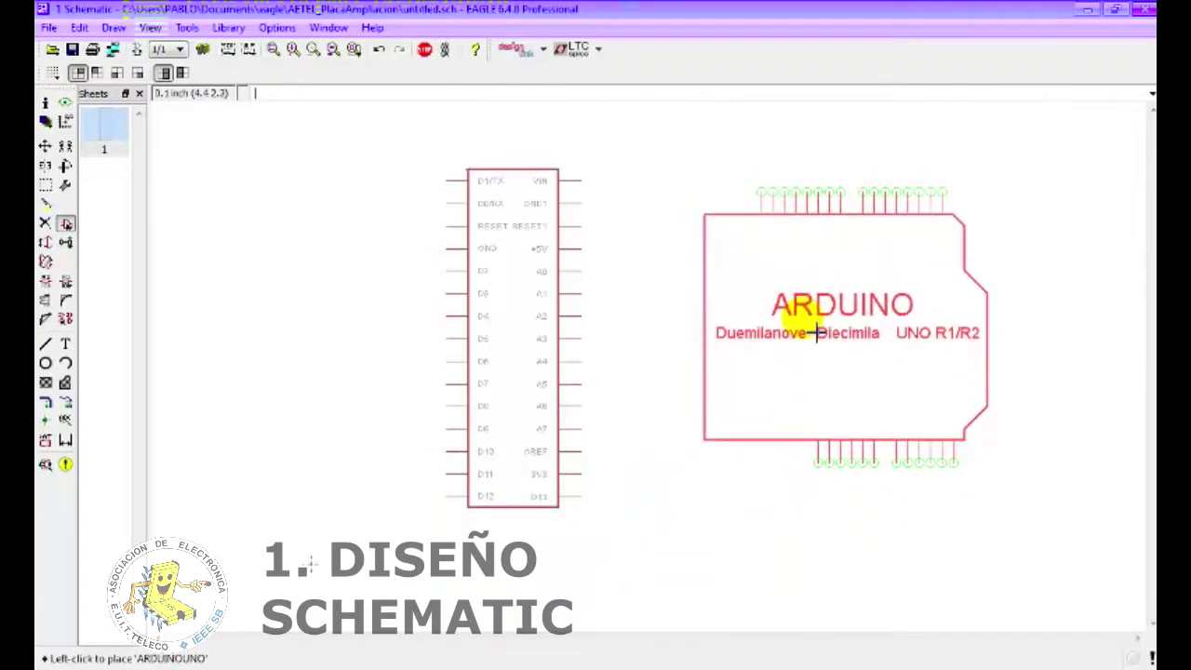
pyautogui.rightClick(816, 332)
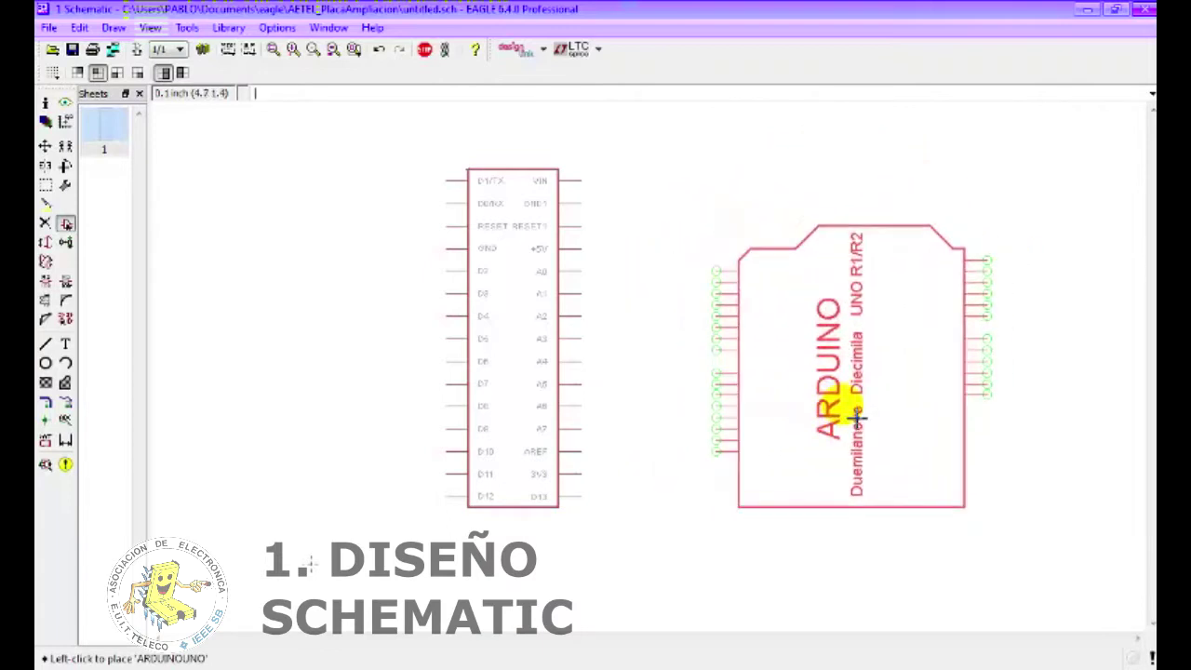
pyautogui.click(854, 419)
pyautogui.scroll(-2, 639, 451)
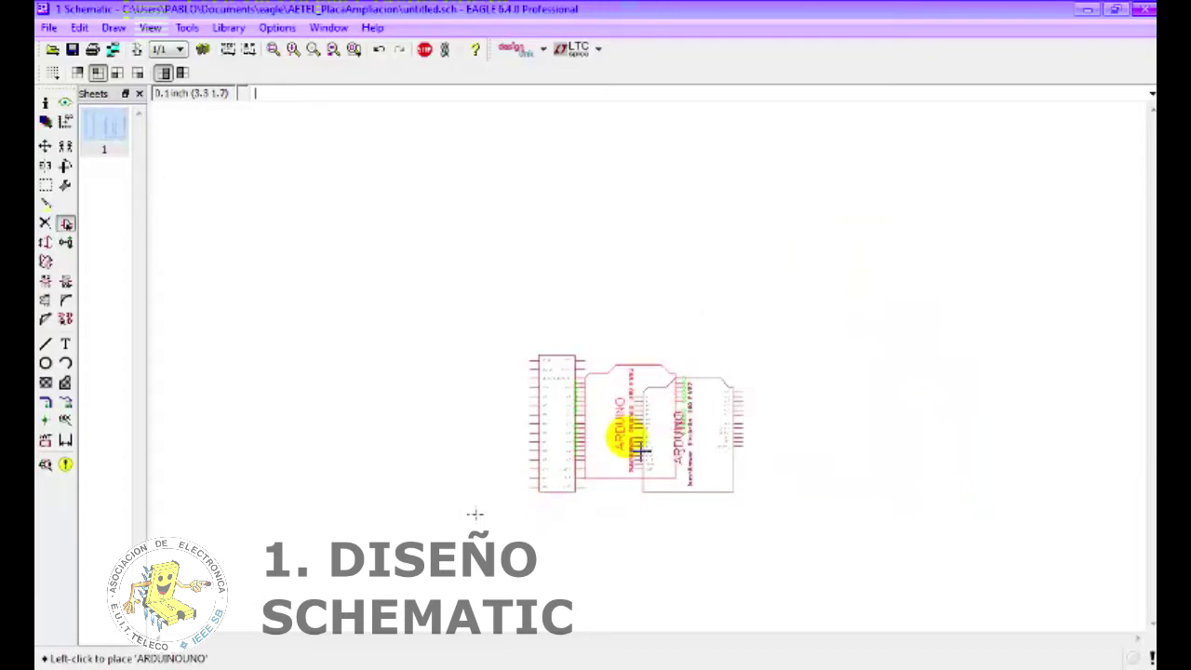
pyautogui.scroll(2, 639, 451)
pyautogui.press('Escape')
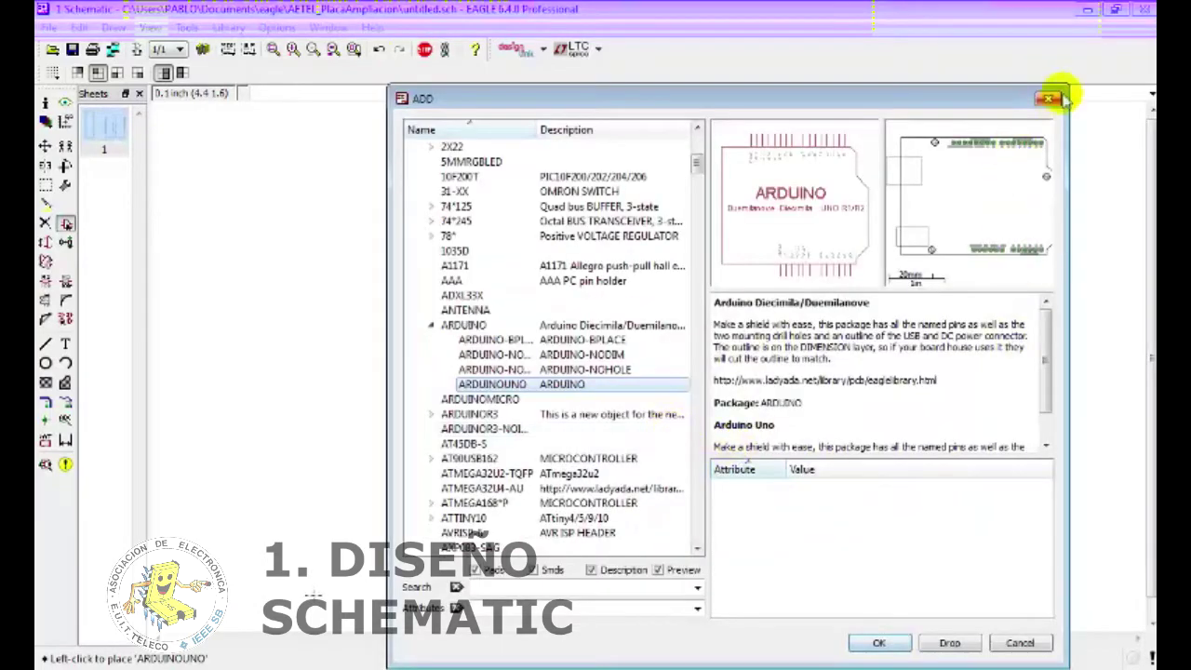
pyautogui.click(1050, 100)
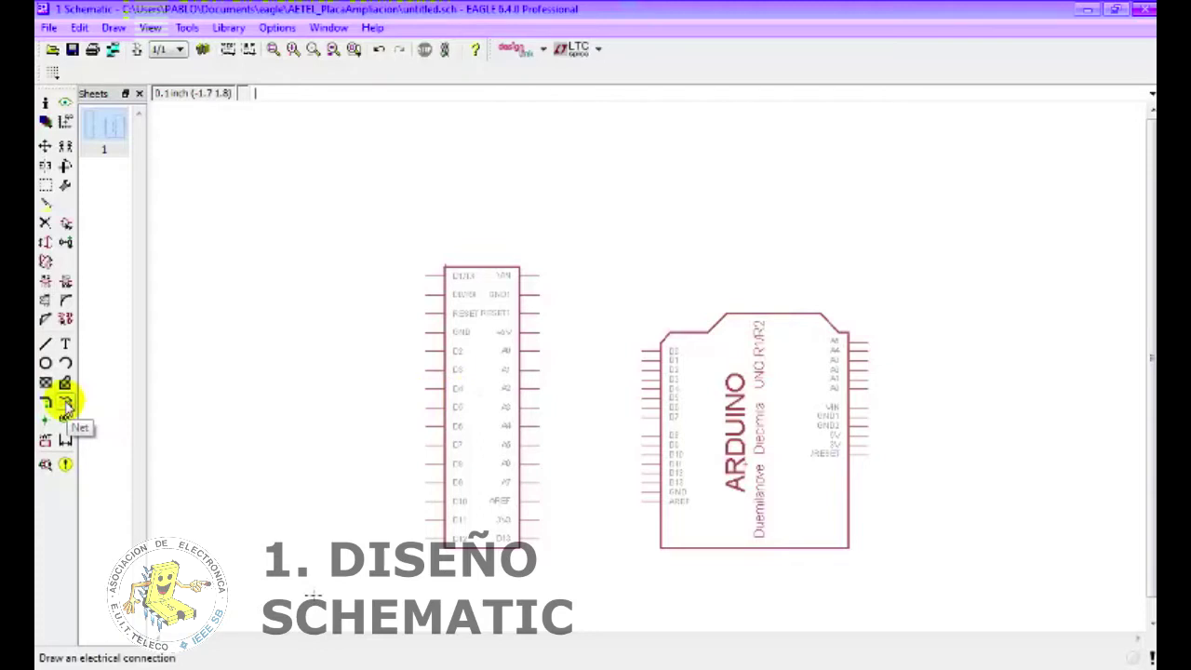
# - Draw net stubs on the Nano's D1/TX, D0/RX, RESET and GND pins
pyautogui.click(66, 403)
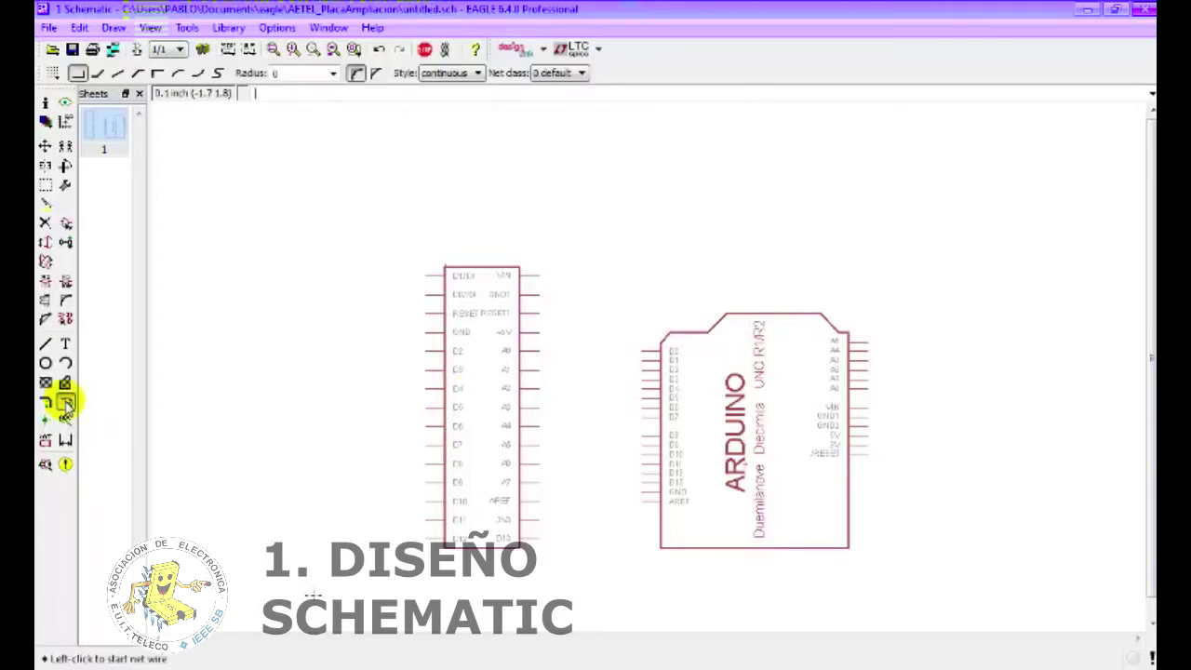
pyautogui.click(395, 287)
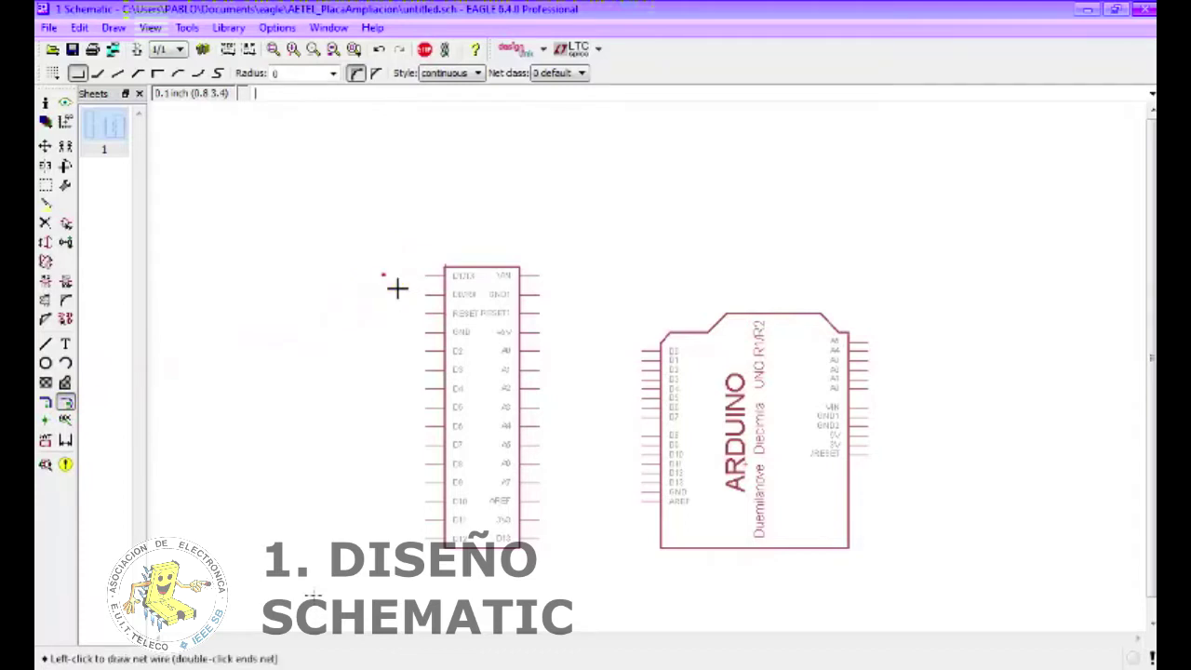
pyautogui.click(438, 287)
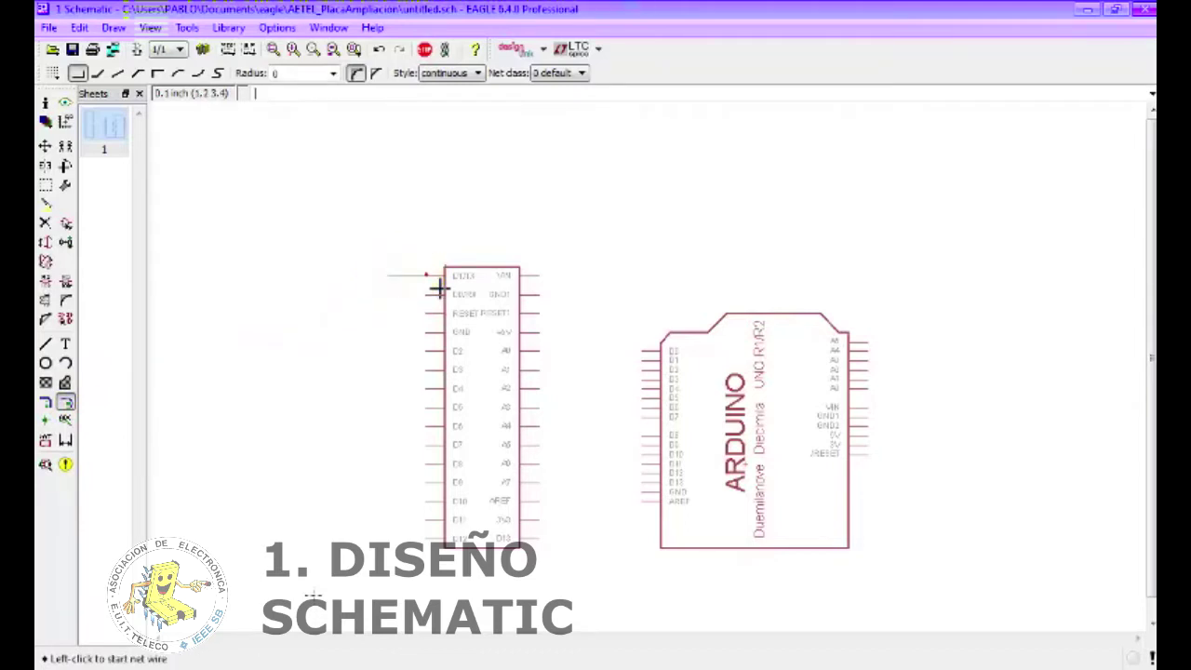
pyautogui.click(394, 296)
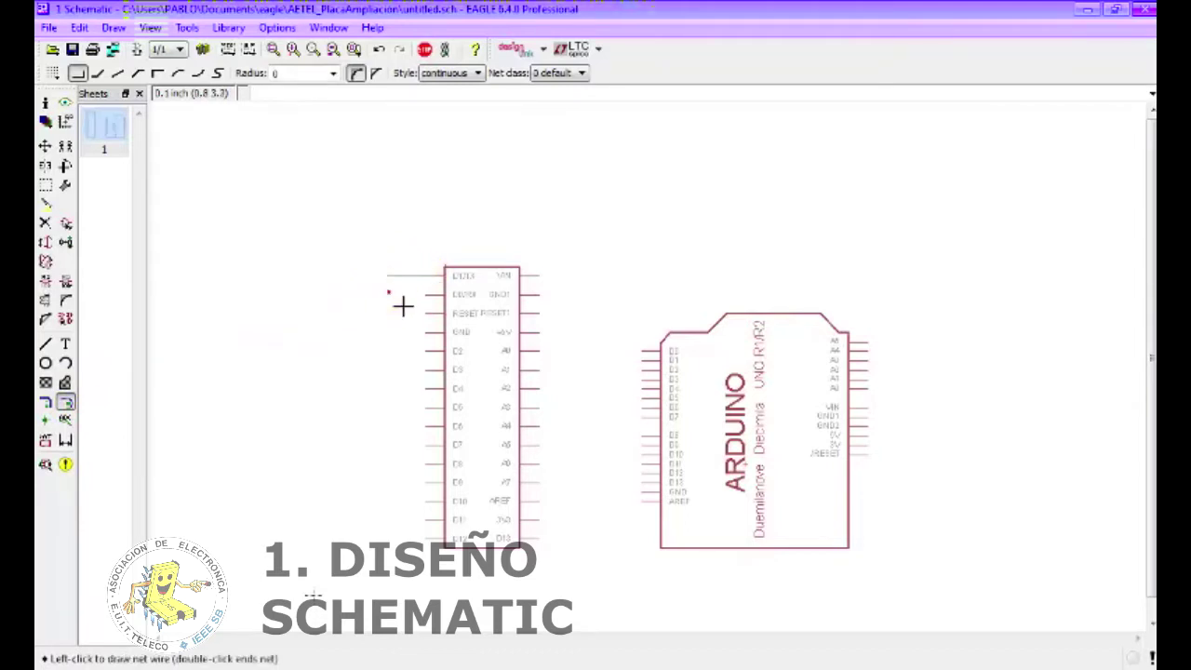
pyautogui.click(439, 296)
pyautogui.click(387, 313)
pyautogui.click(438, 314)
pyautogui.click(389, 330)
pyautogui.click(428, 331)
# - Add net stubs to the Nano's D2 through D7 pins
pyautogui.click(391, 352)
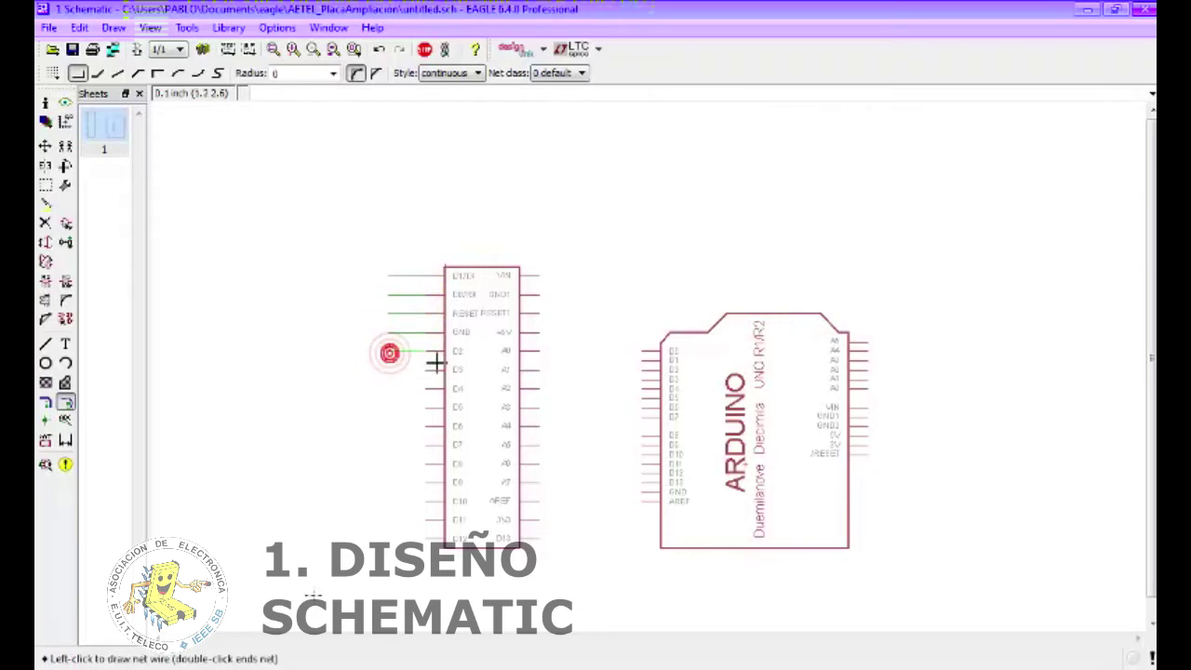
pyautogui.click(425, 368)
pyautogui.click(390, 388)
pyautogui.click(425, 390)
pyautogui.click(371, 408)
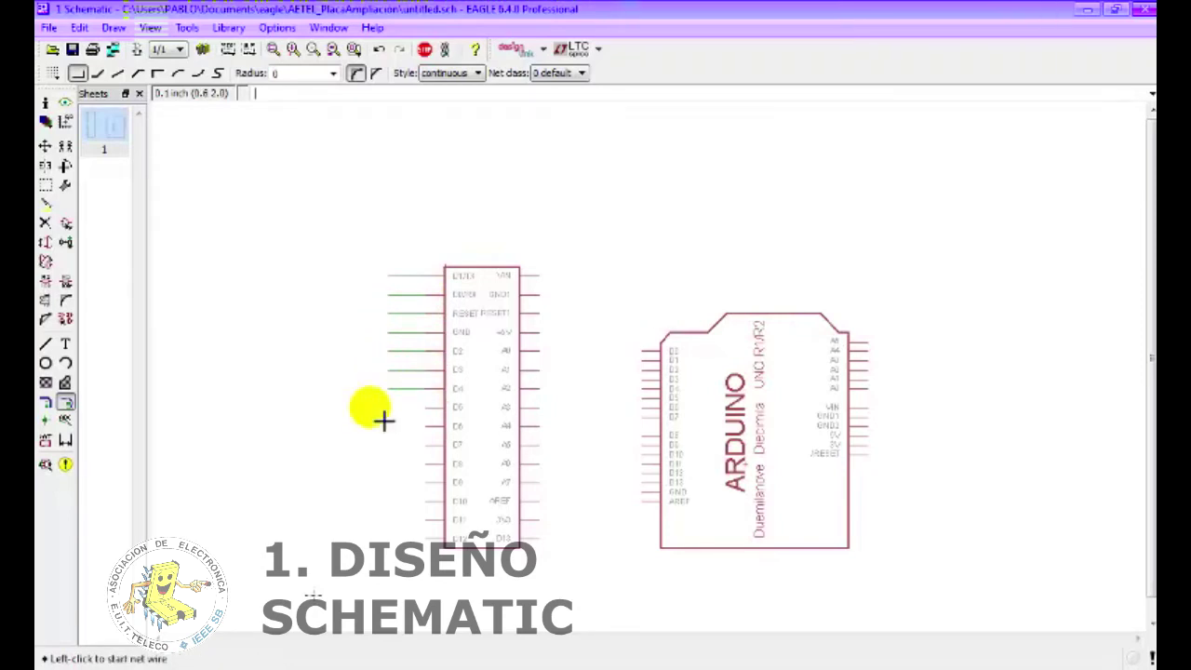
pyautogui.click(387, 407)
pyautogui.click(425, 407)
pyautogui.click(385, 426)
pyautogui.click(425, 426)
pyautogui.click(389, 445)
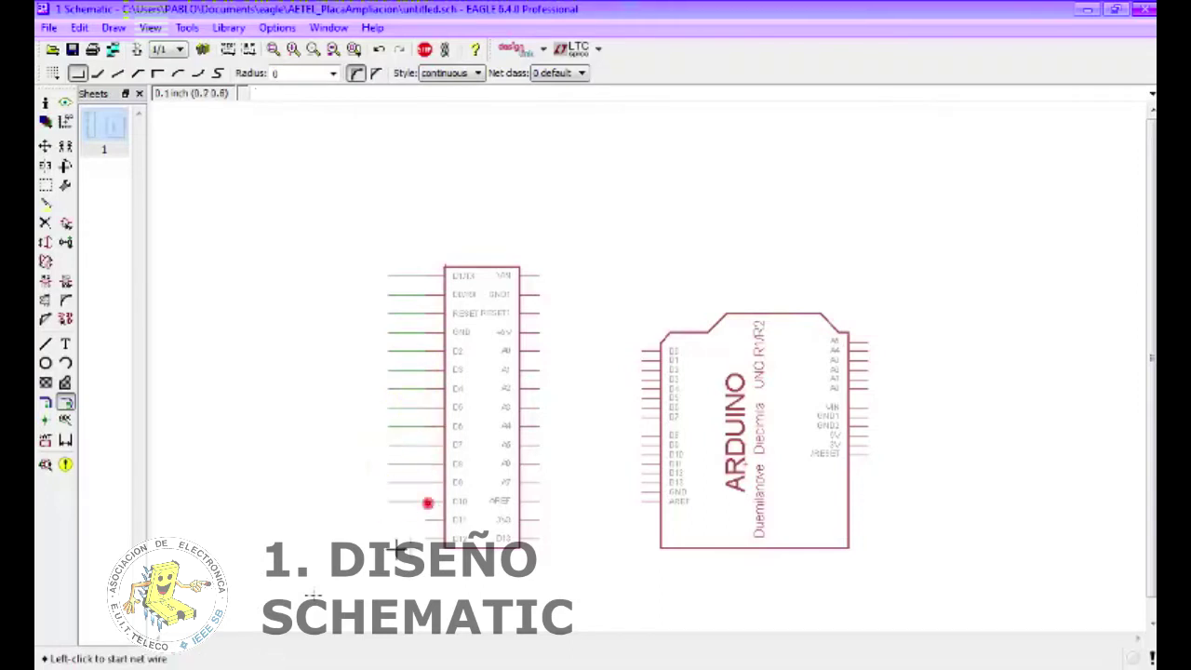
# - Route net wires on the Nano's right-side pins A5, A2, +5V and GND1
pyautogui.click(430, 537)
pyautogui.click(579, 520)
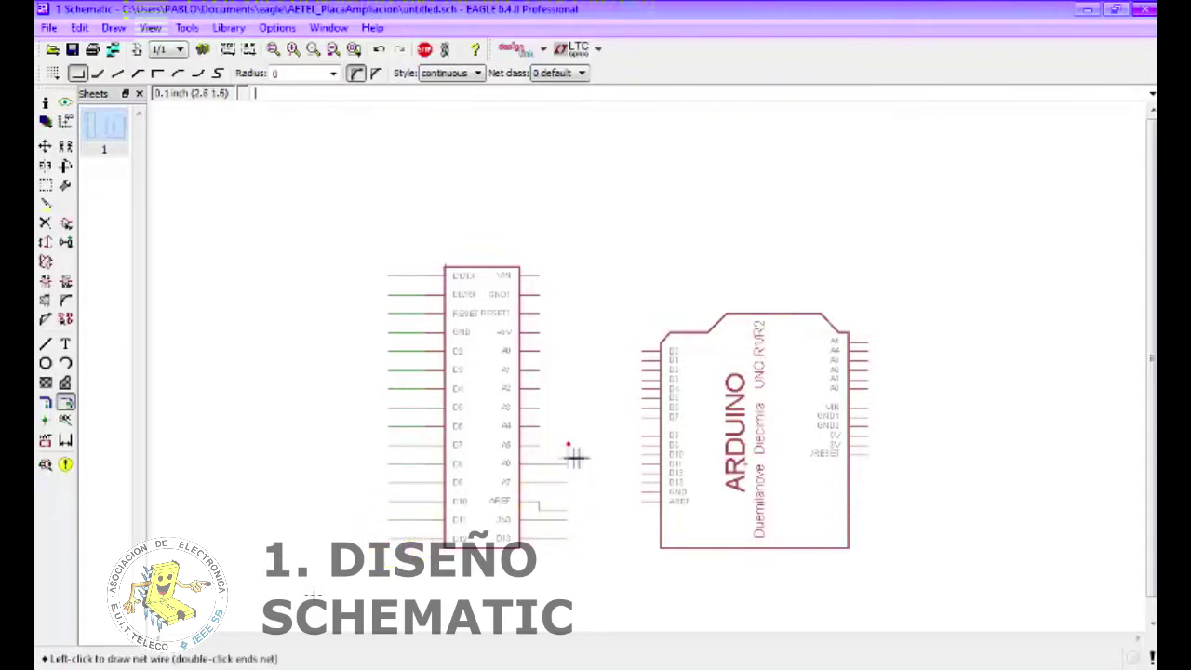
pyautogui.doubleClick(539, 445)
pyautogui.click(559, 406)
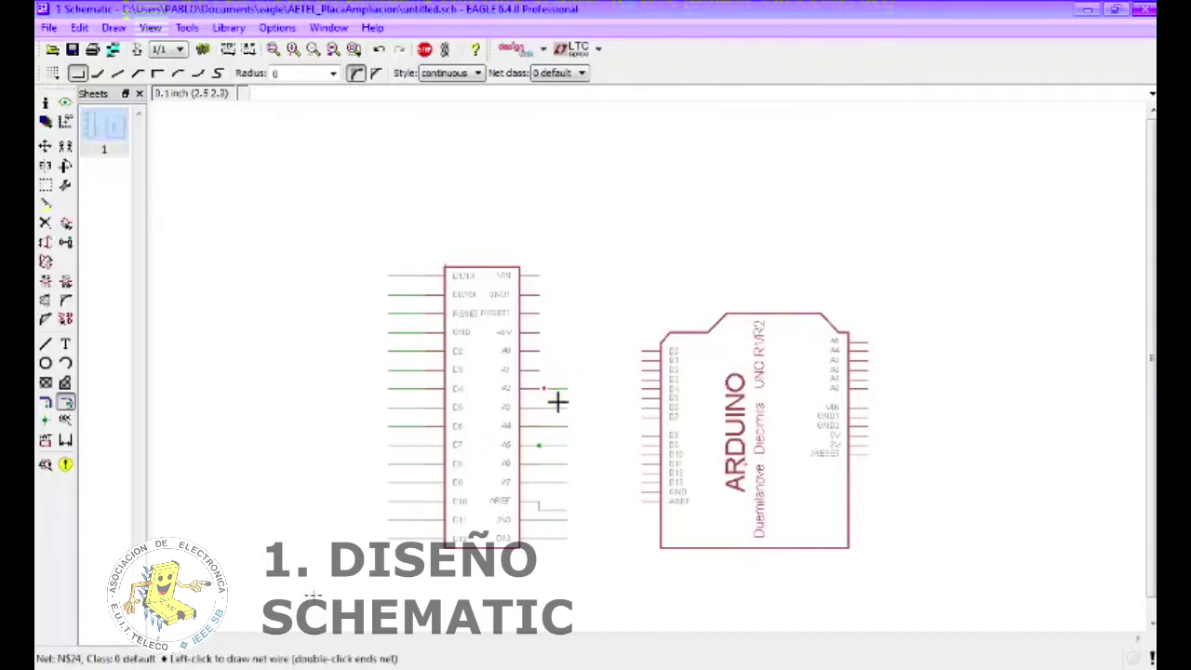
pyautogui.click(561, 348)
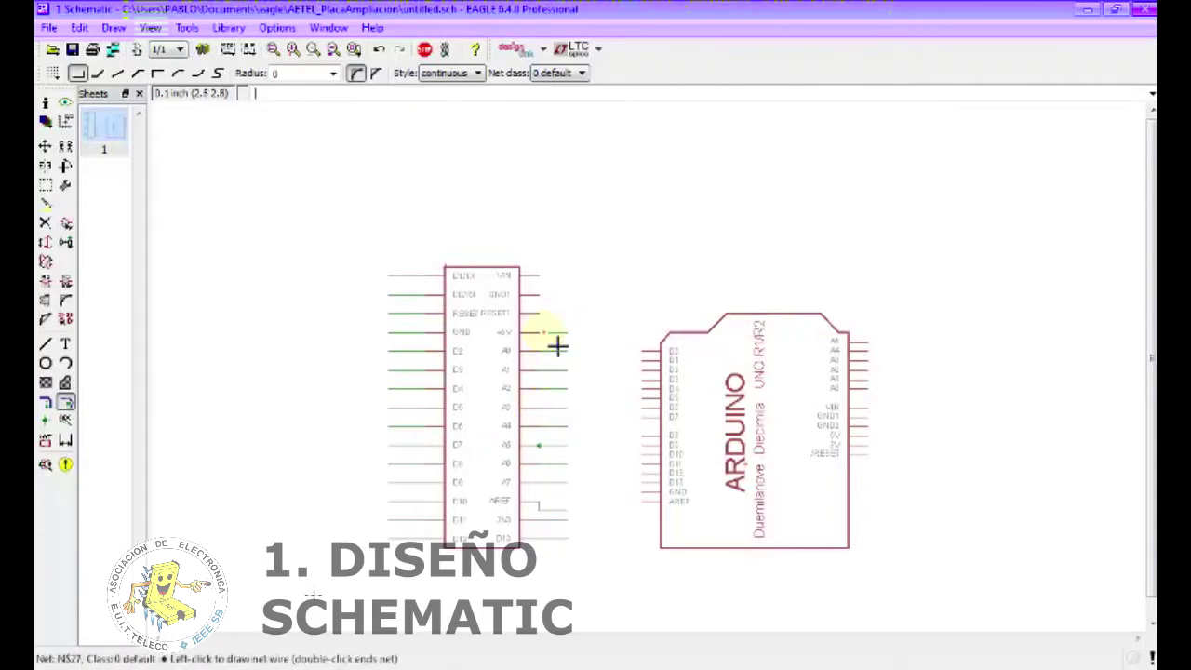
pyautogui.doubleClick(542, 332)
pyautogui.click(543, 294)
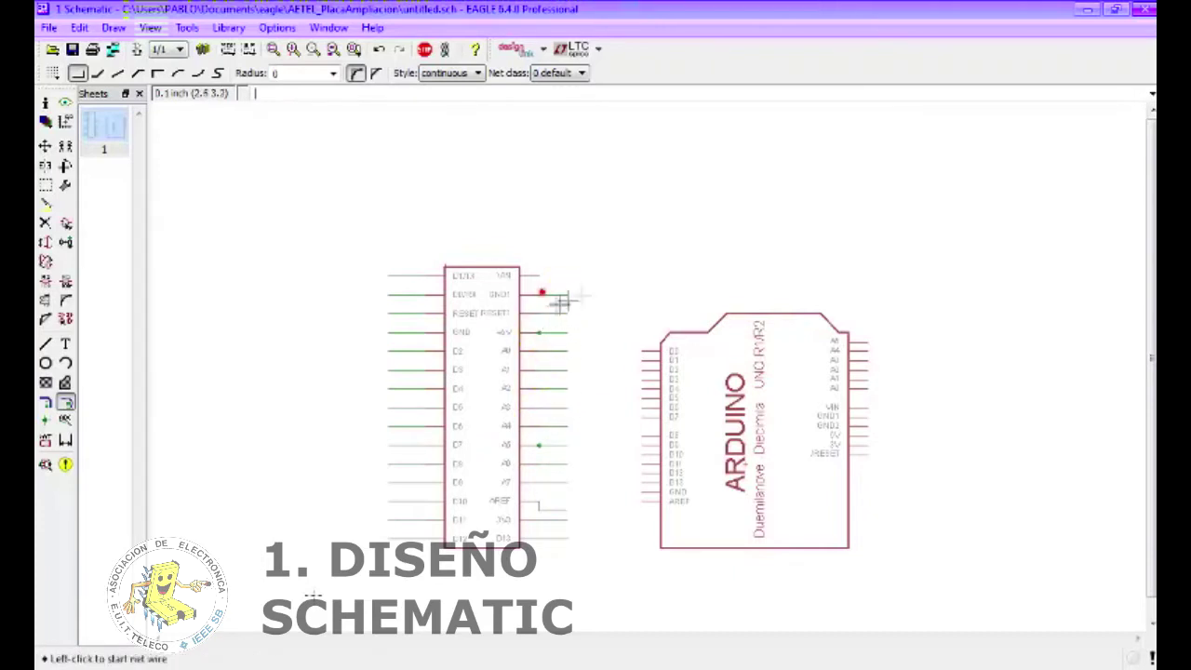
# - Add short net stubs to the Uno's D0 through D5 pins
pyautogui.click(642, 352)
pyautogui.doubleClick(616, 351)
pyautogui.click(642, 361)
pyautogui.doubleClick(616, 361)
pyautogui.click(642, 370)
pyautogui.doubleClick(616, 388)
pyautogui.click(642, 398)
pyautogui.doubleClick(616, 398)
pyautogui.click(639, 406)
# - Add short net stubs to the Uno's D8 through D13 and GND pins
pyautogui.click(642, 434)
pyautogui.doubleClick(614, 433)
pyautogui.click(642, 442)
pyautogui.doubleClick(614, 443)
pyautogui.click(640, 454)
pyautogui.click(642, 484)
pyautogui.doubleClick(616, 482)
pyautogui.click(642, 491)
pyautogui.doubleClick(615, 491)
# - Add short net stubs to the Uno's 5V, RESET, GND2, GND1, VIN and A0–A5 pins
pyautogui.click(867, 436)
pyautogui.doubleClick(895, 436)
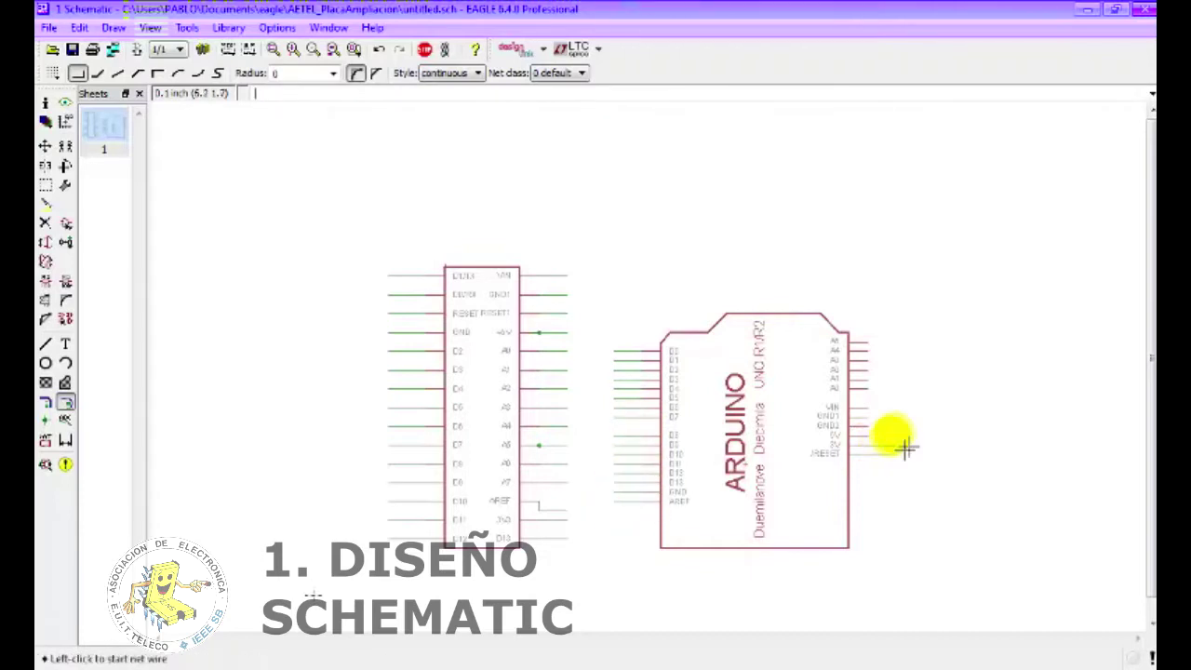
pyautogui.click(866, 426)
pyautogui.doubleClick(895, 426)
pyautogui.click(867, 408)
pyautogui.doubleClick(895, 408)
pyautogui.click(869, 348)
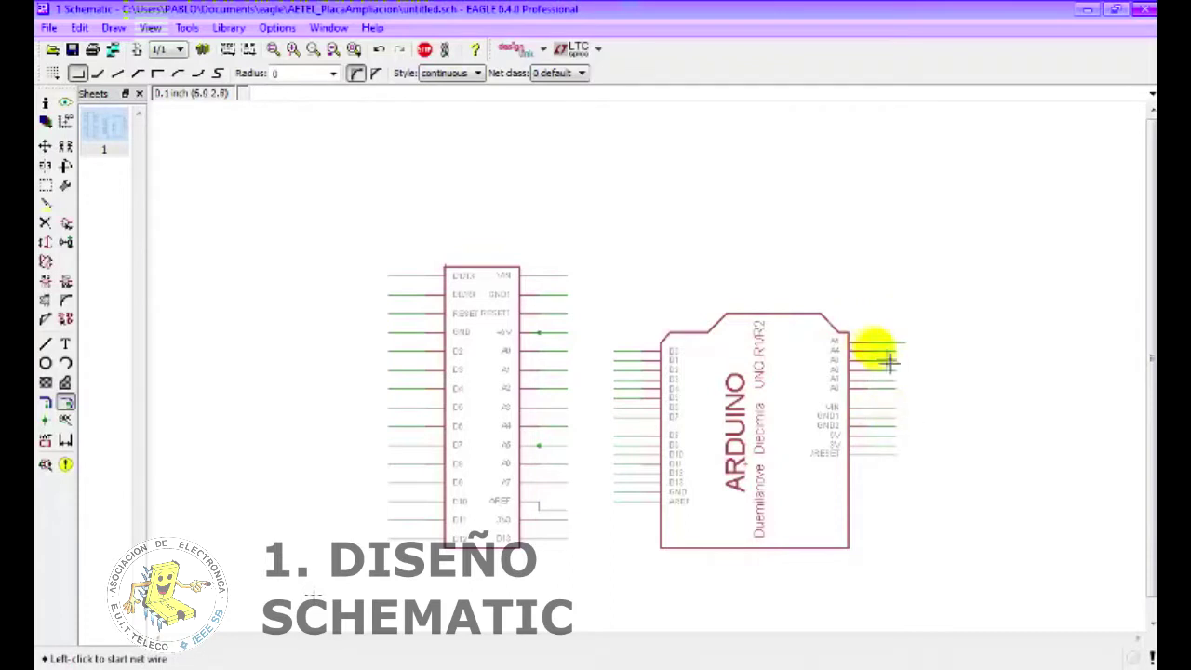
pyautogui.doubleClick(895, 372)
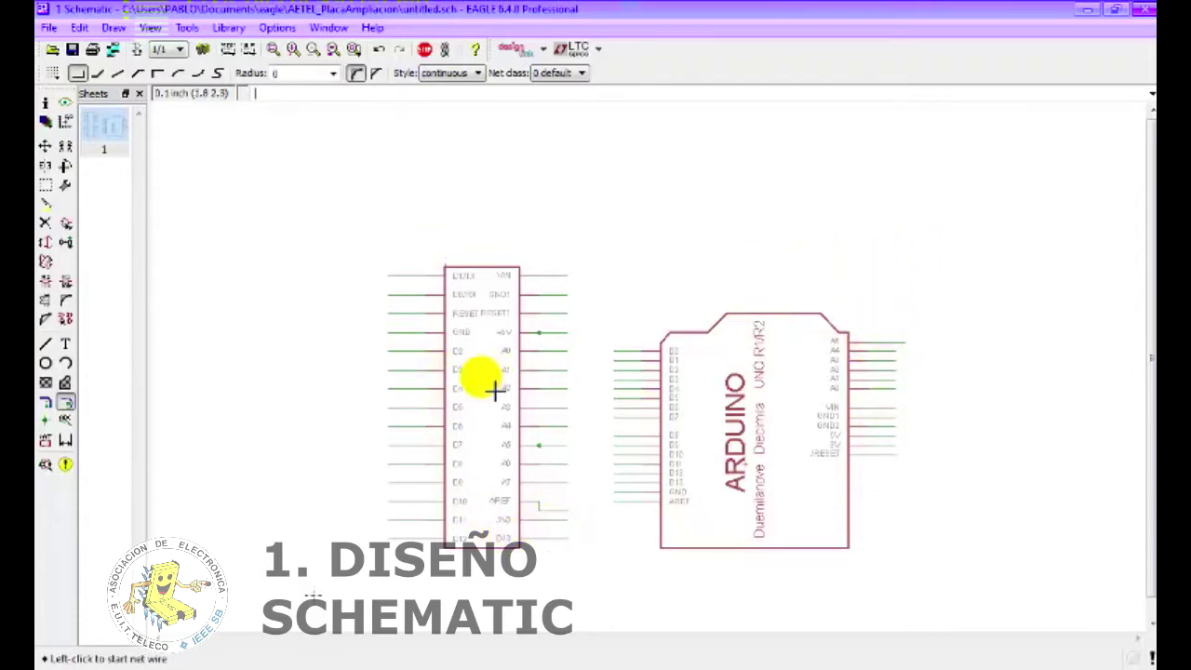
pyautogui.click(45, 146)
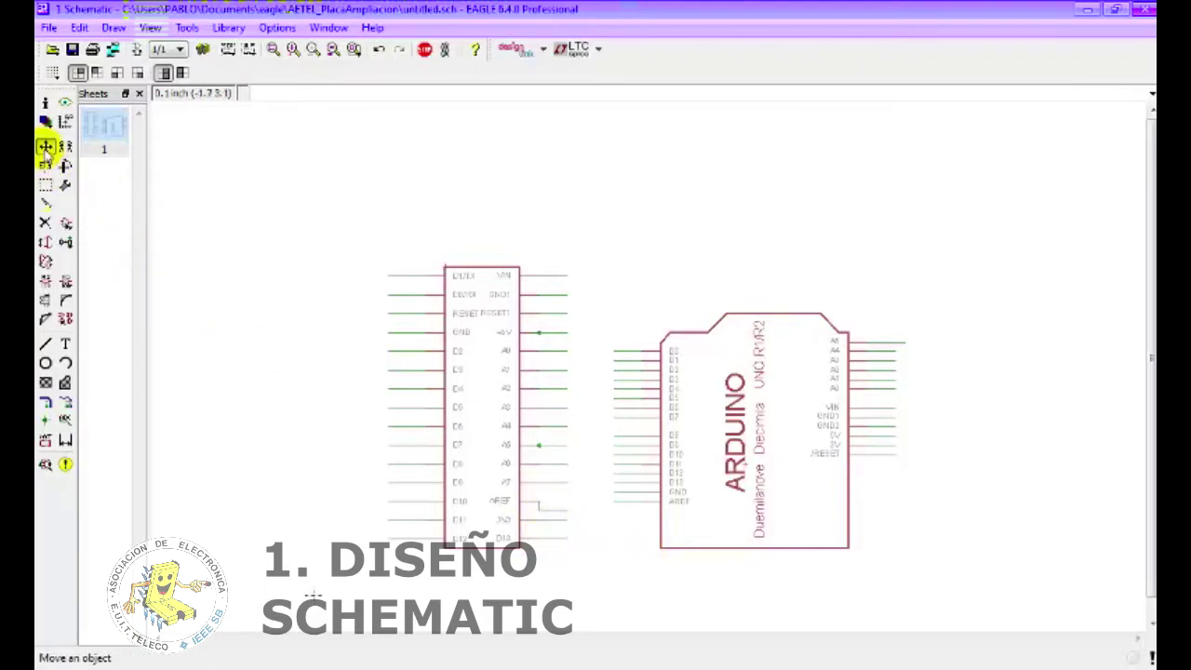
# - Move the N$18 net wire at the AREF pin so it runs straight from the pin
pyautogui.click(45, 146)
pyautogui.click(556, 512)
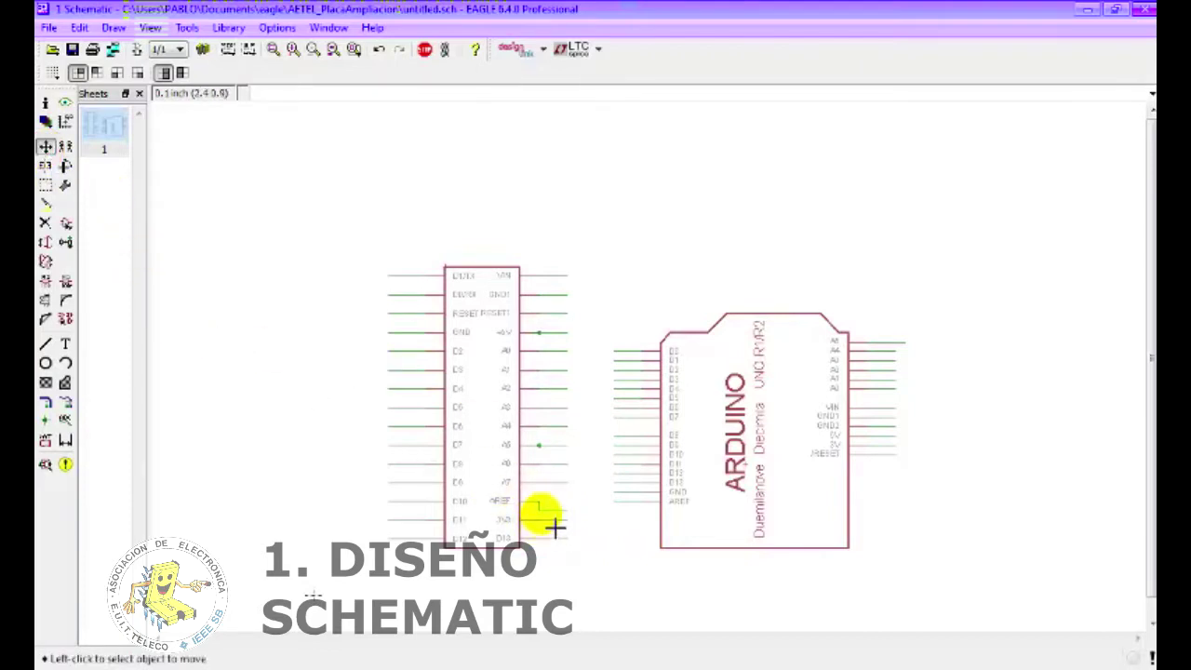
pyautogui.click(561, 503)
pyautogui.click(562, 501)
pyautogui.click(545, 501)
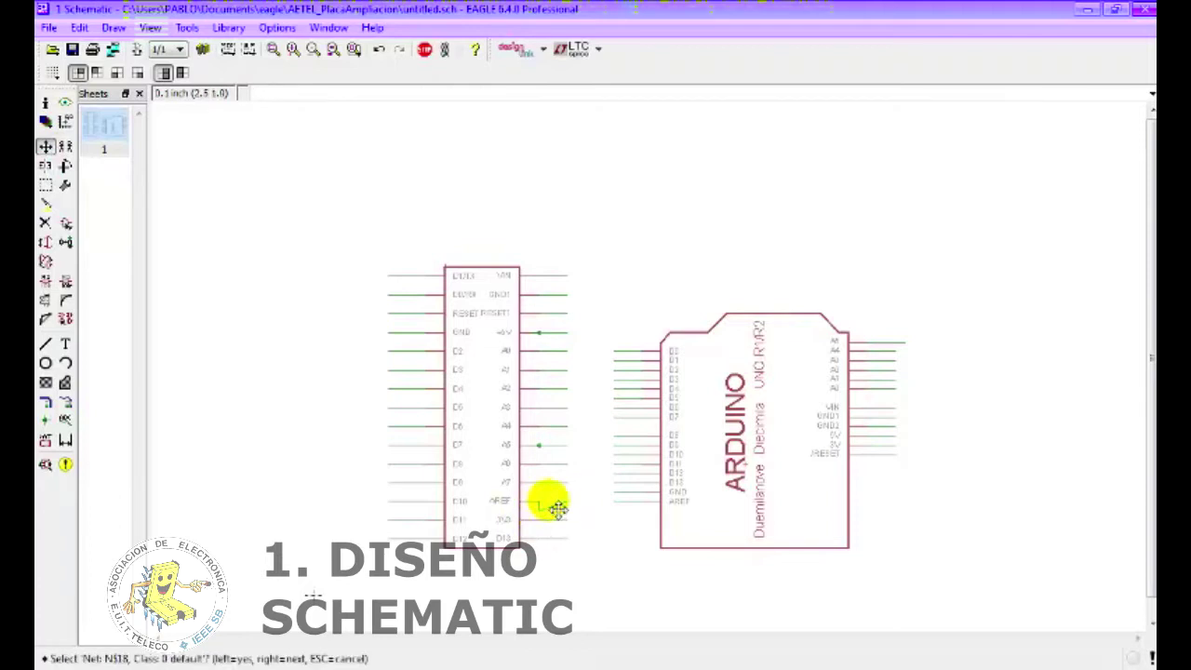
pyautogui.click(542, 503)
pyautogui.click(556, 514)
pyautogui.click(595, 519)
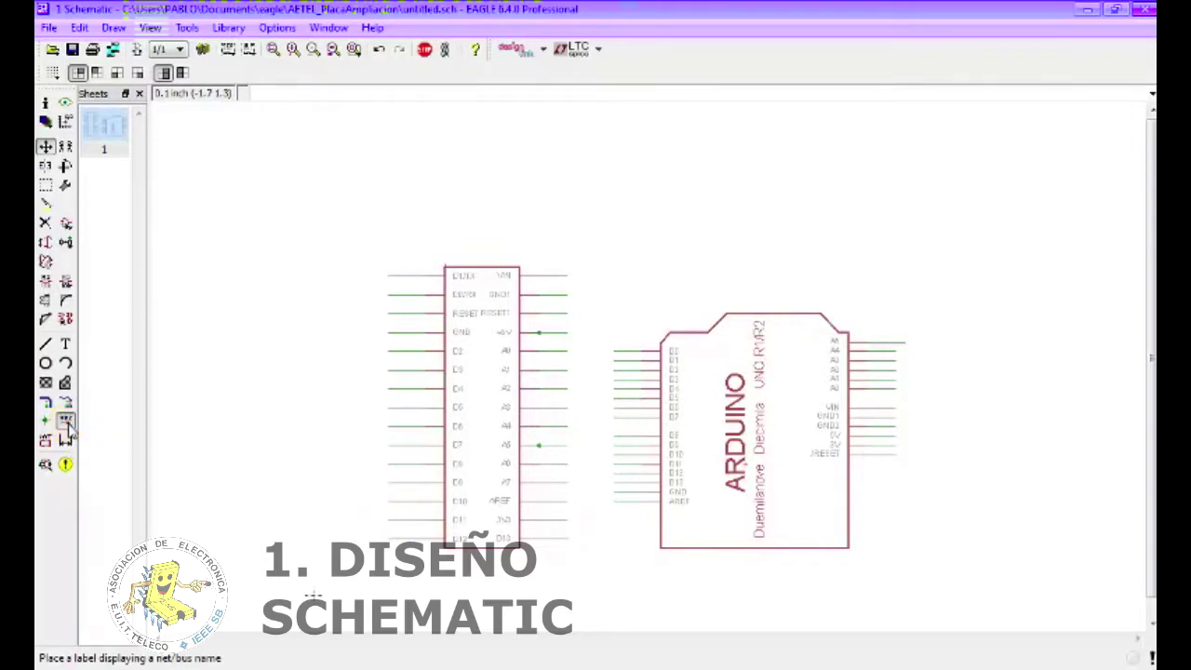
# - Label the shield's first pin nets (N$1, RESET, GND as N$4, D2 as N$5, D3) with net names
pyautogui.click(67, 423)
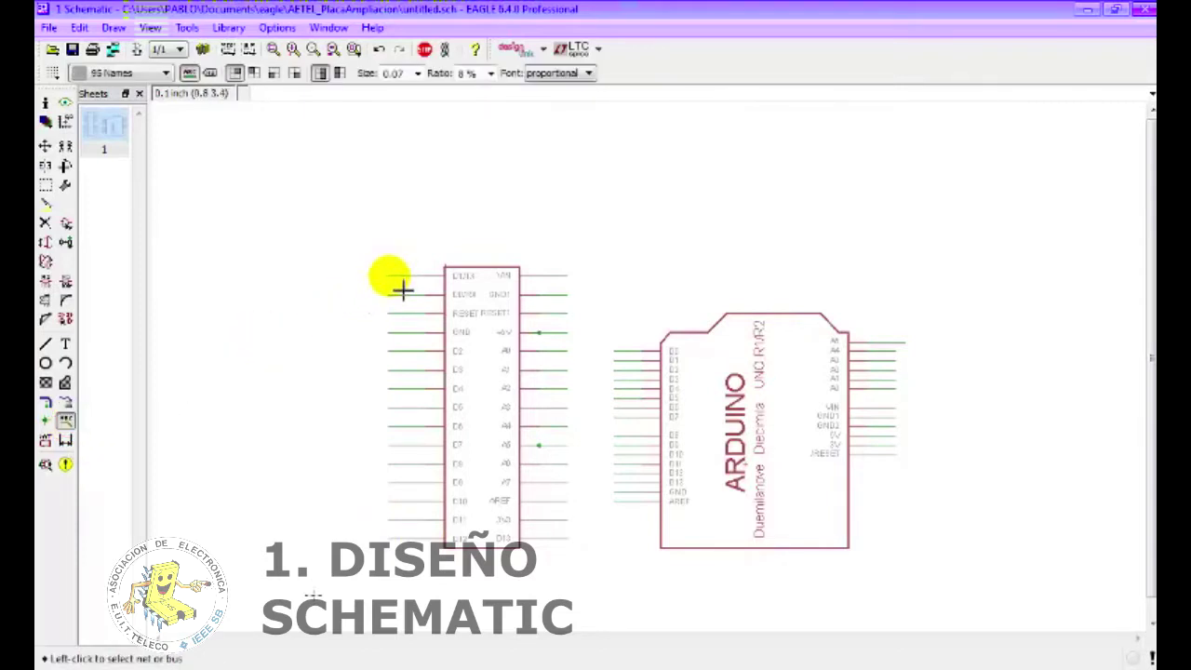
pyautogui.click(403, 289)
pyautogui.click(404, 288)
pyautogui.click(404, 307)
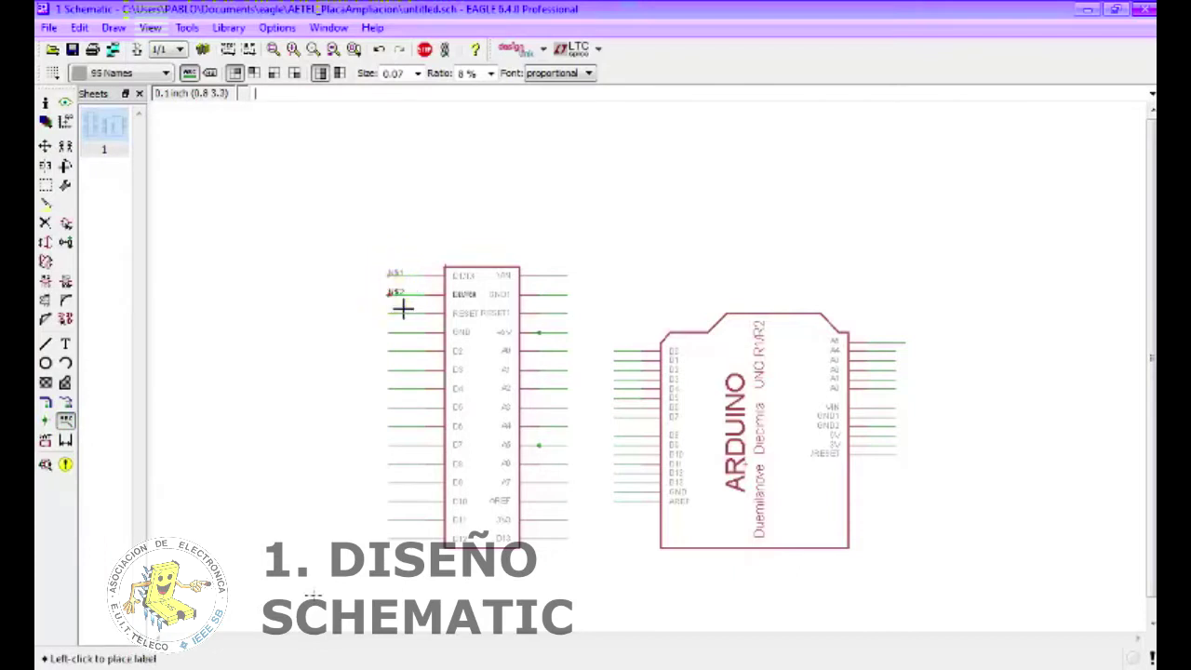
pyautogui.click(402, 314)
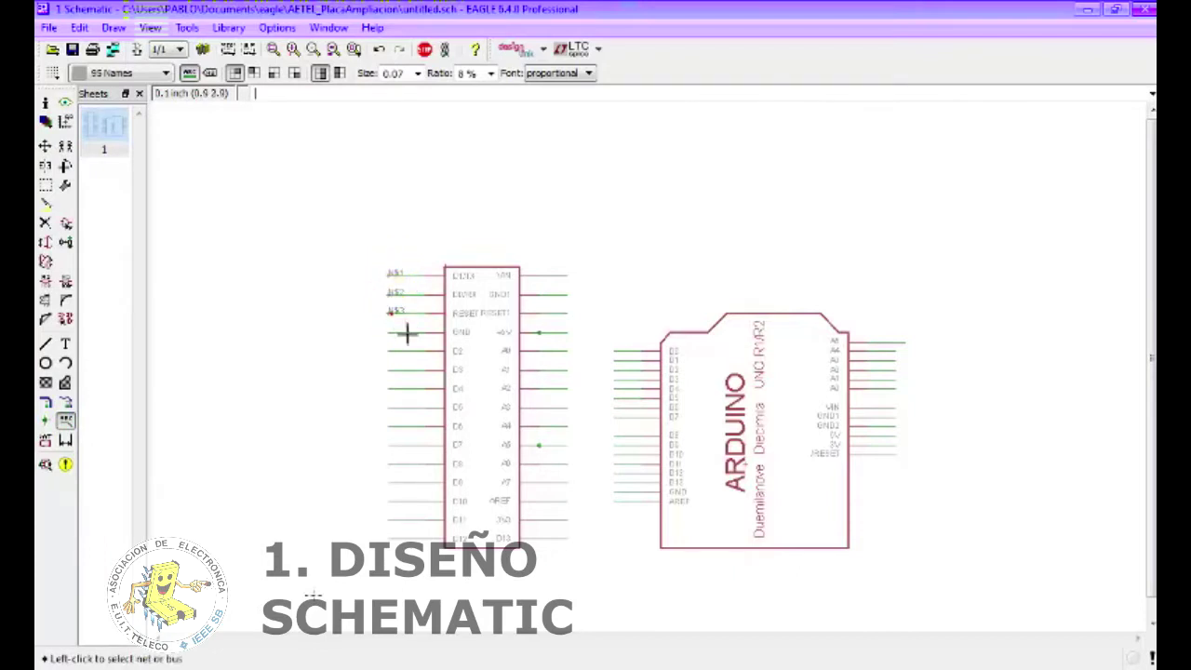
pyautogui.click(392, 333)
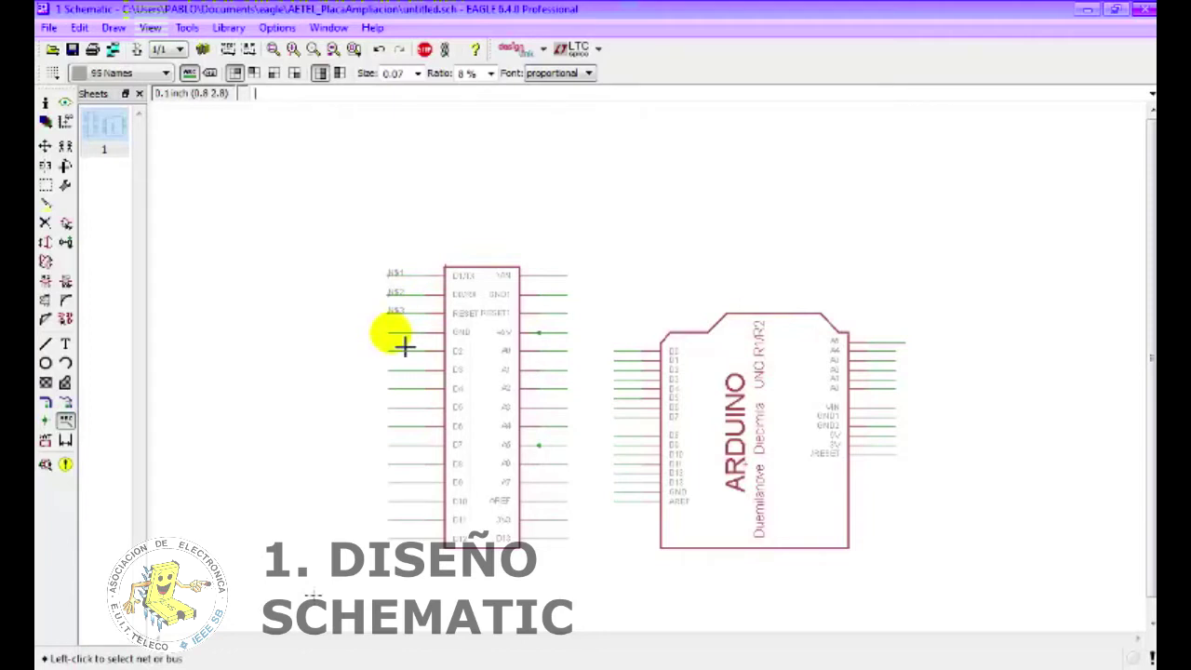
pyautogui.click(389, 332)
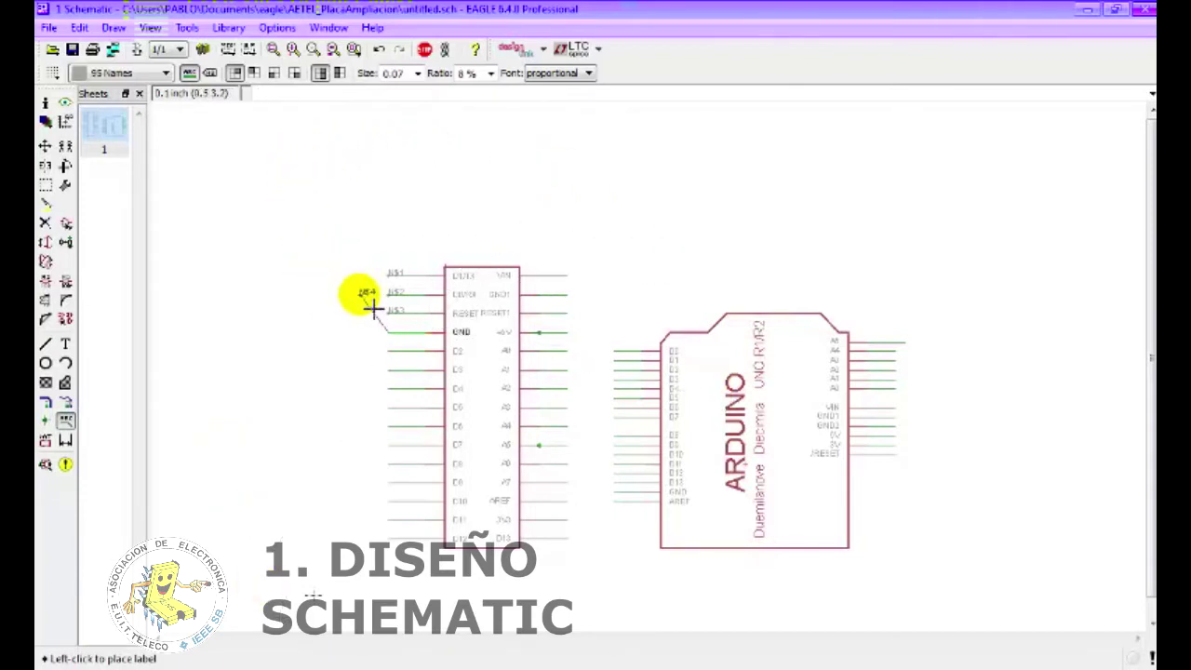
pyautogui.click(388, 332)
pyautogui.click(391, 350)
pyautogui.click(391, 350)
pyautogui.click(392, 369)
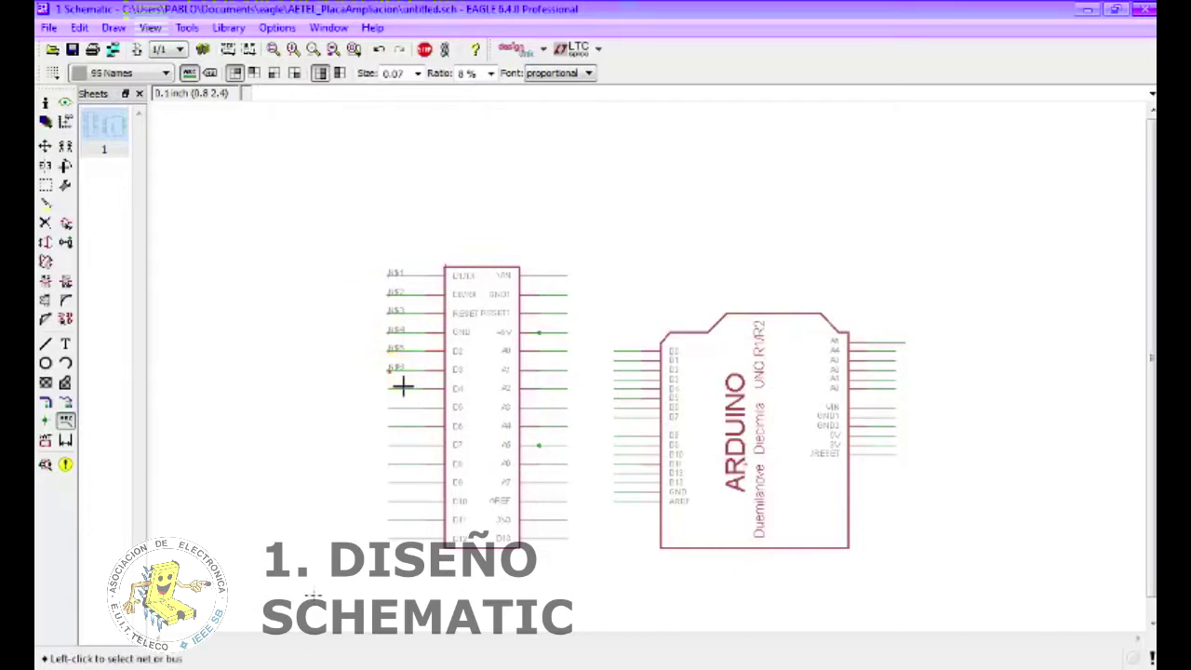
# - Label the remaining shield nets D5–D13, 3V3, A6 and GND1 (N$29)
pyautogui.click(391, 407)
pyautogui.click(400, 428)
pyautogui.click(389, 463)
pyautogui.click(389, 480)
pyautogui.click(389, 500)
pyautogui.click(391, 518)
pyautogui.click(391, 536)
pyautogui.click(558, 537)
pyautogui.click(556, 517)
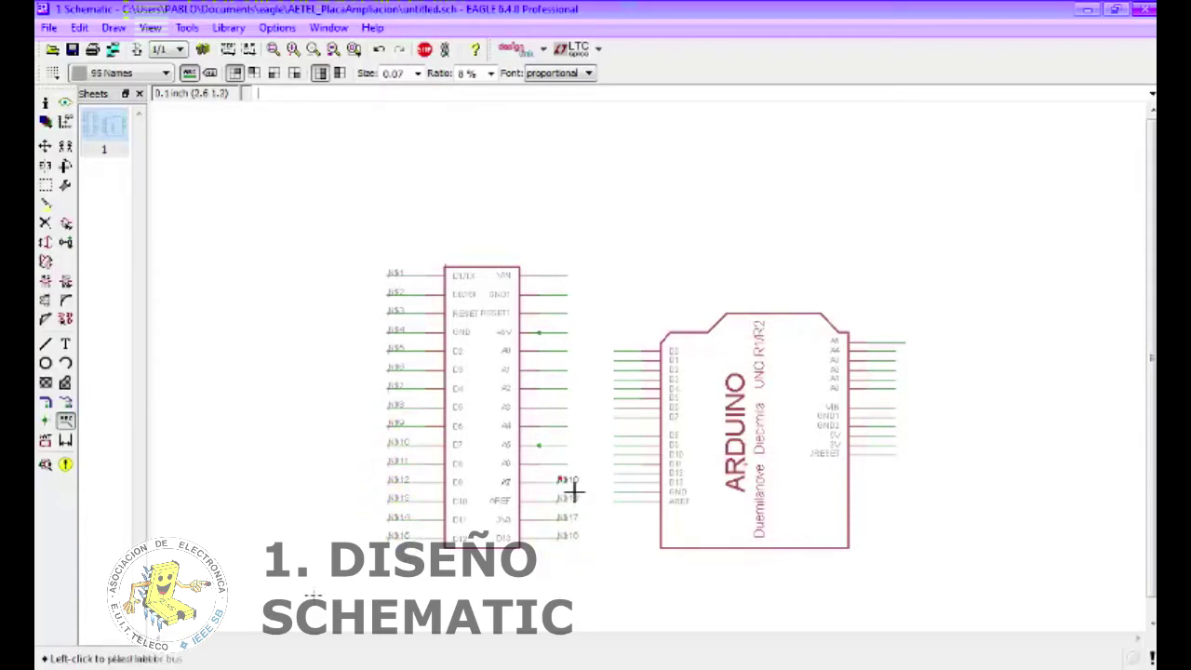
pyautogui.click(558, 458)
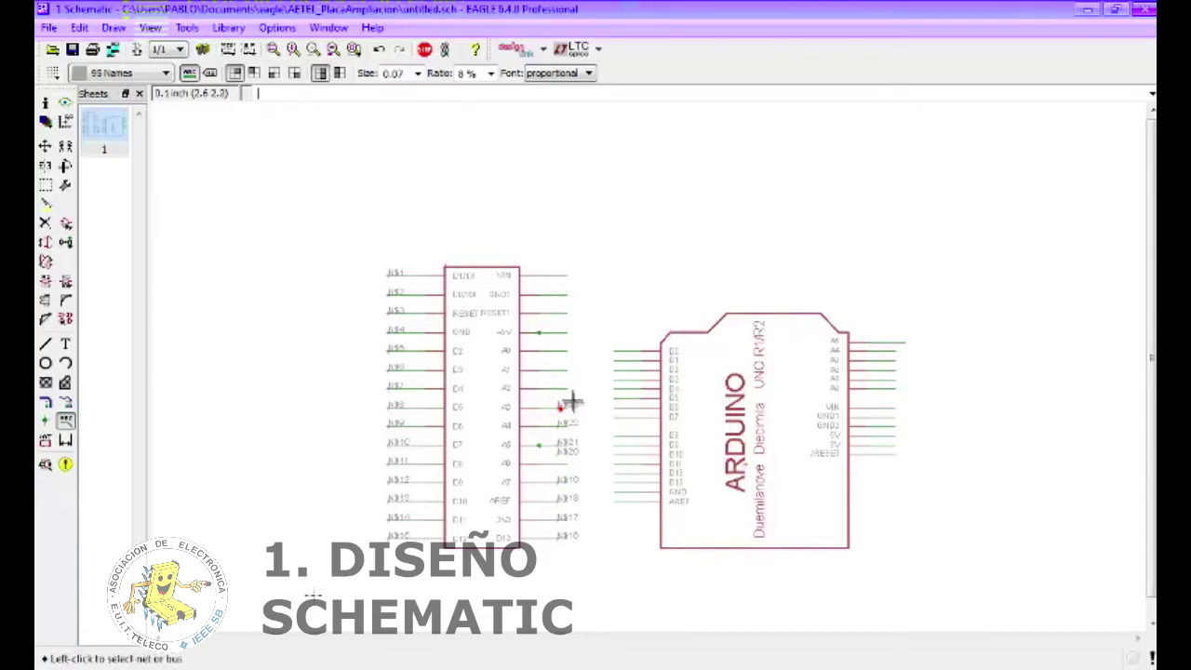
pyautogui.click(570, 291)
# - Label the Arduino symbol's nets: D0–D11, AREF, A0, A1, VIN, GND, 5V, 3V and RESET
pyautogui.click(620, 352)
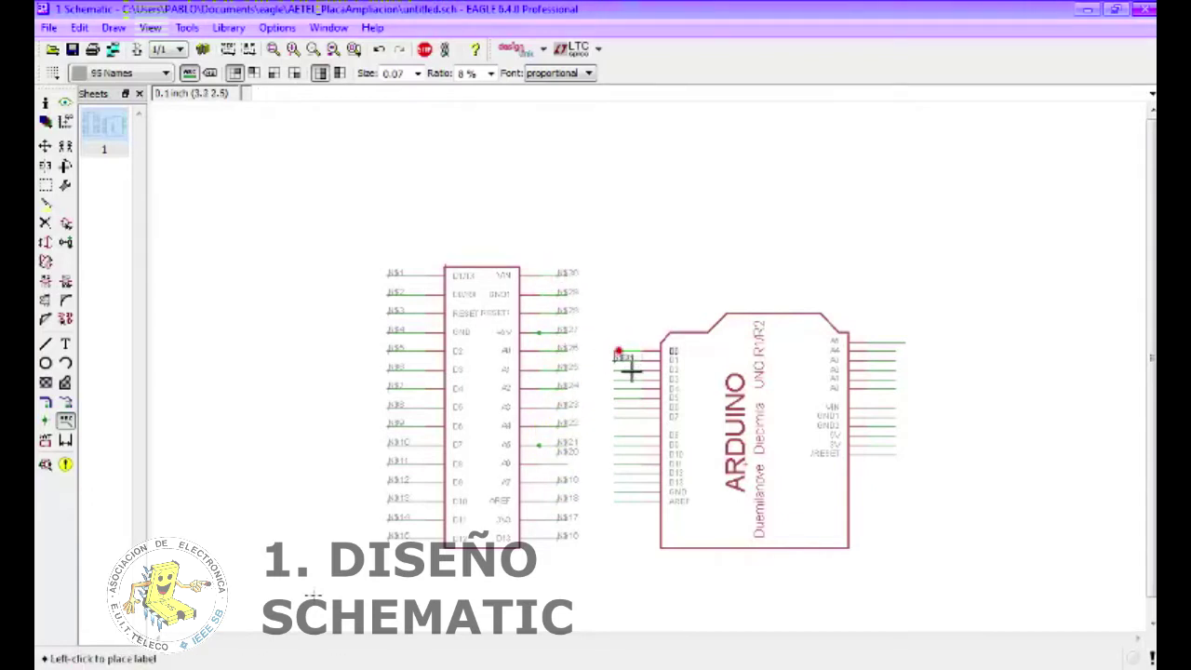
pyautogui.click(628, 373)
pyautogui.click(629, 391)
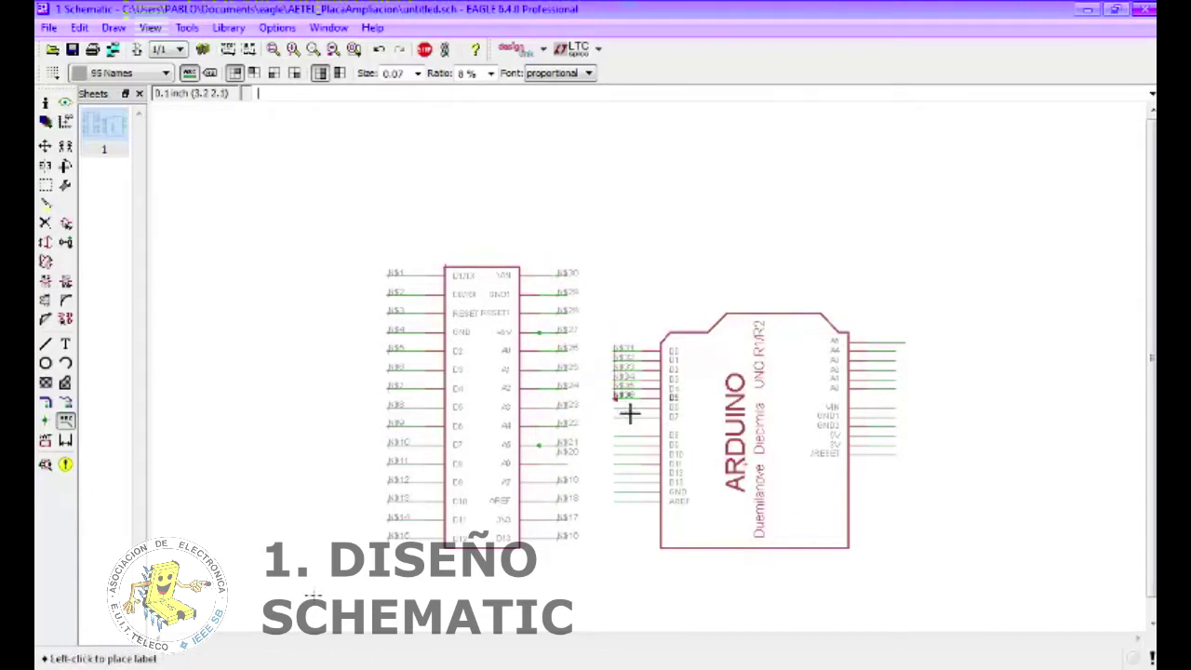
pyautogui.click(629, 416)
pyautogui.click(627, 473)
pyautogui.click(629, 514)
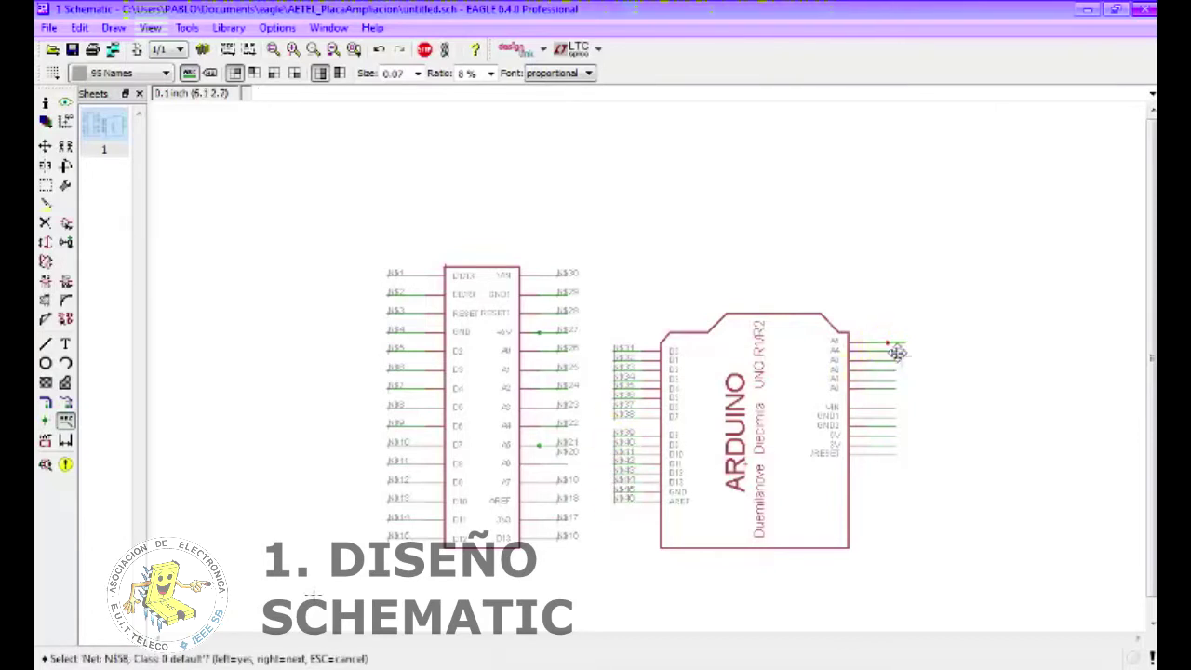
pyautogui.click(895, 377)
pyautogui.click(895, 386)
pyautogui.click(895, 405)
pyautogui.click(895, 415)
pyautogui.click(895, 424)
pyautogui.click(895, 434)
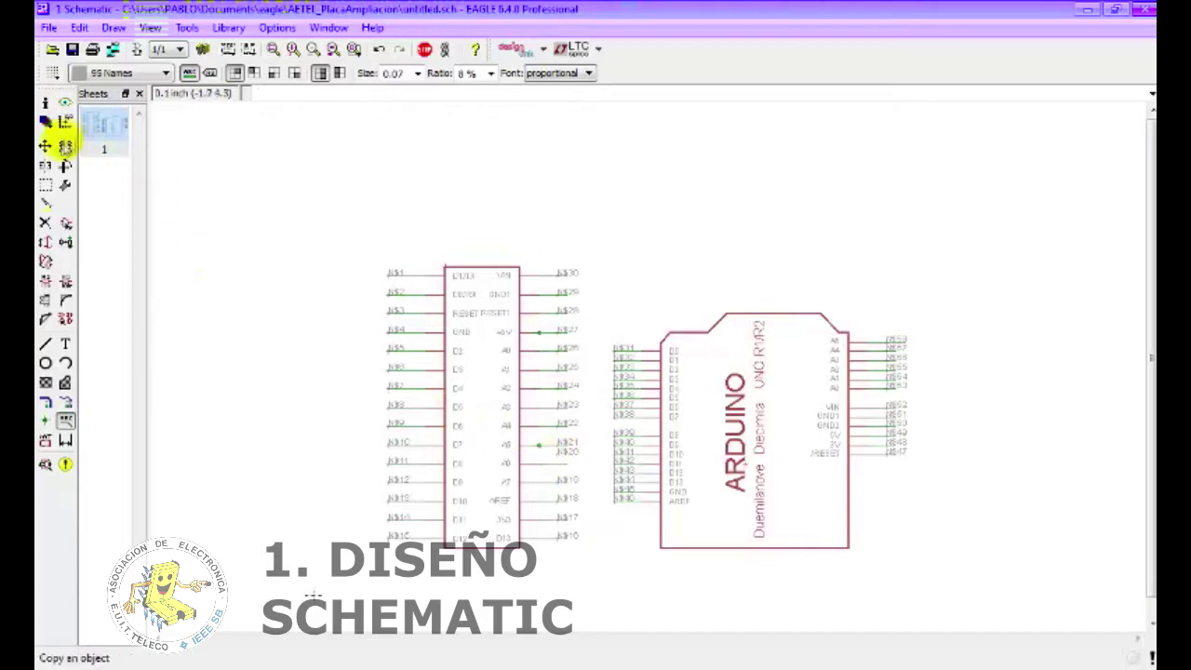
# - Move the N$20 net label back beside its pin
pyautogui.click(45, 146)
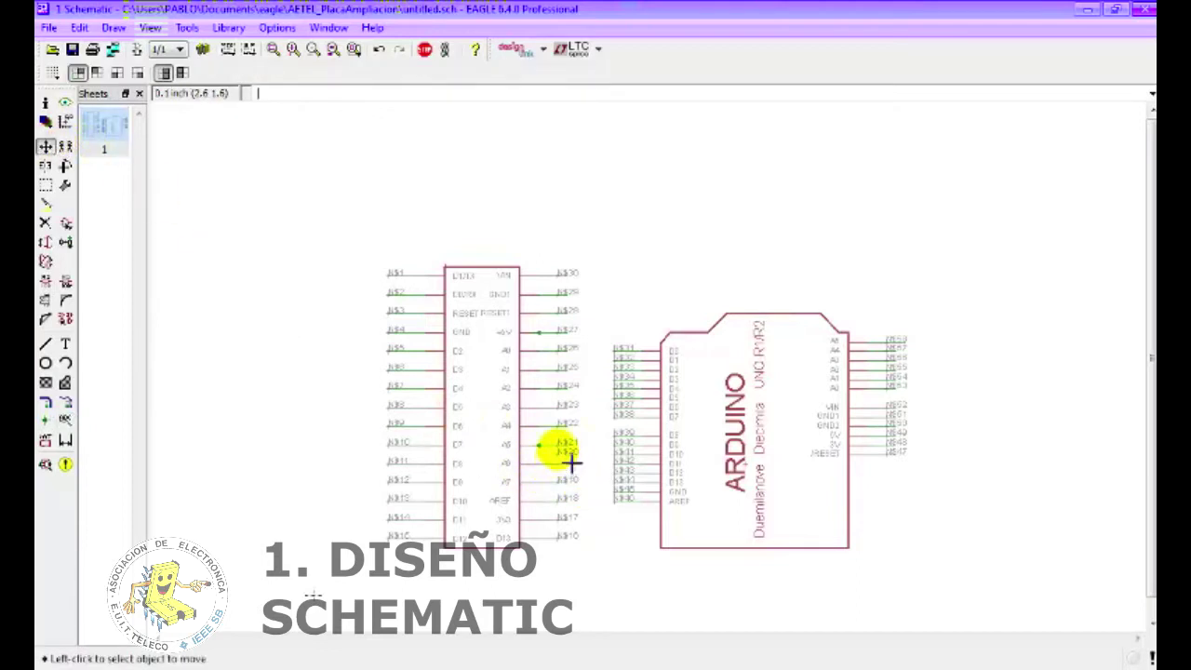
pyautogui.click(572, 470)
pyautogui.click(567, 466)
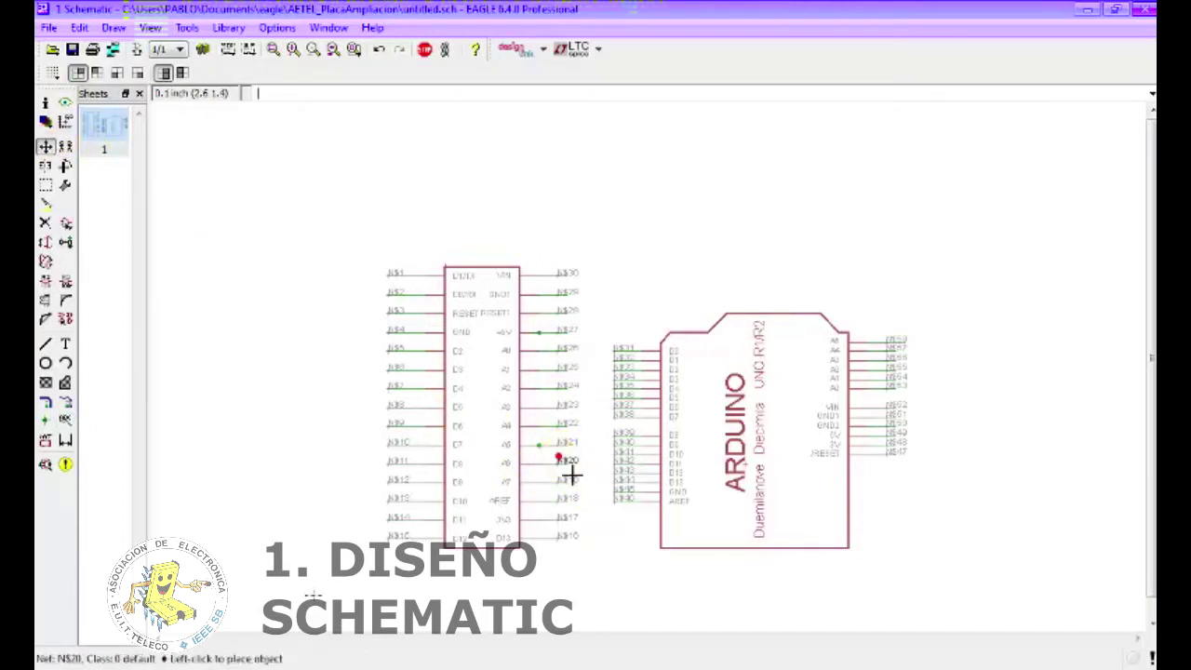
pyautogui.click(571, 476)
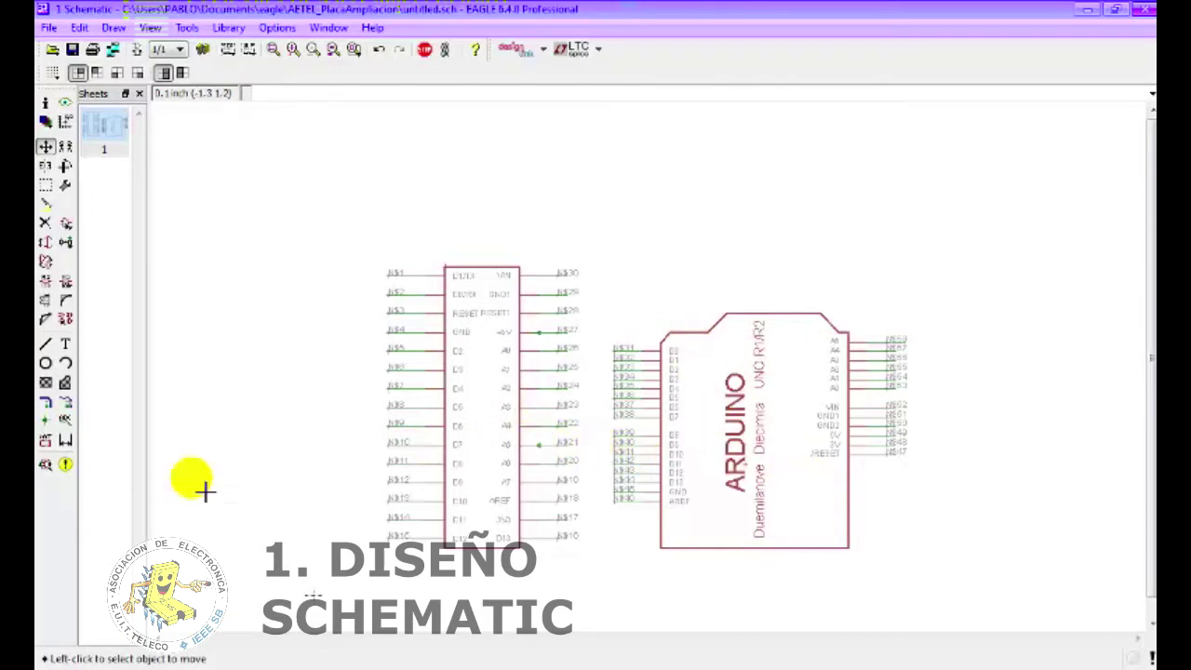
# - Rename net N$1 to D1, then rename N$32 to D1 and accept joining the nets
pyautogui.click(44, 287)
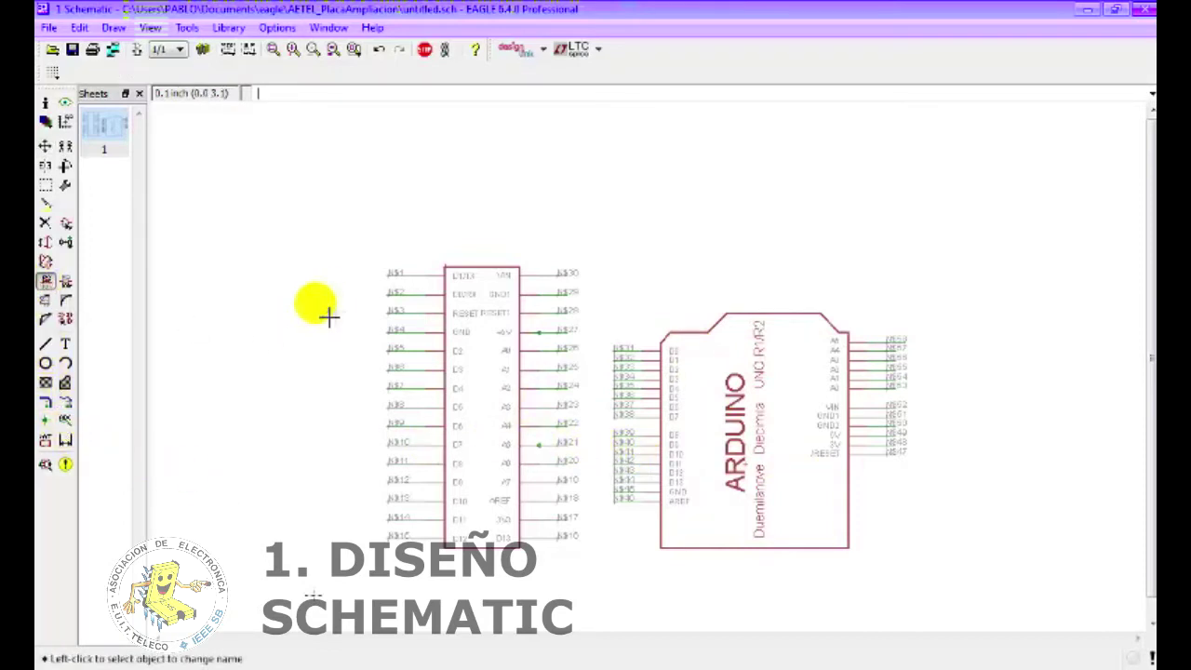
pyautogui.click(392, 275)
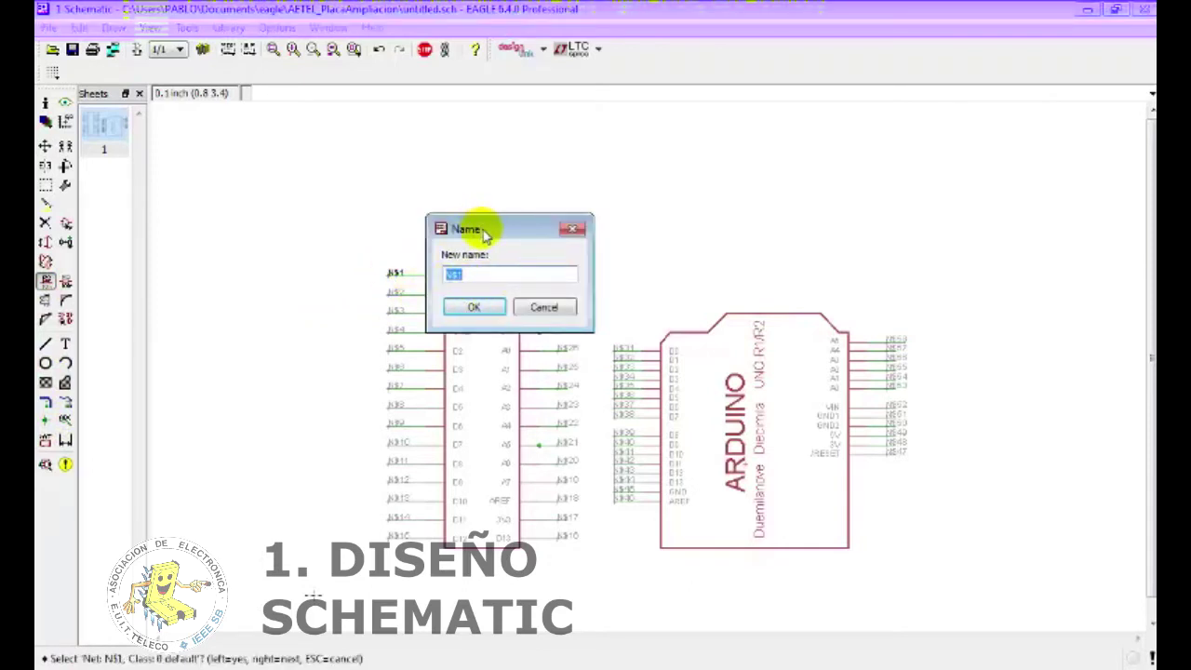
pyautogui.moveTo(471, 230); pyautogui.dragTo(446, 164)
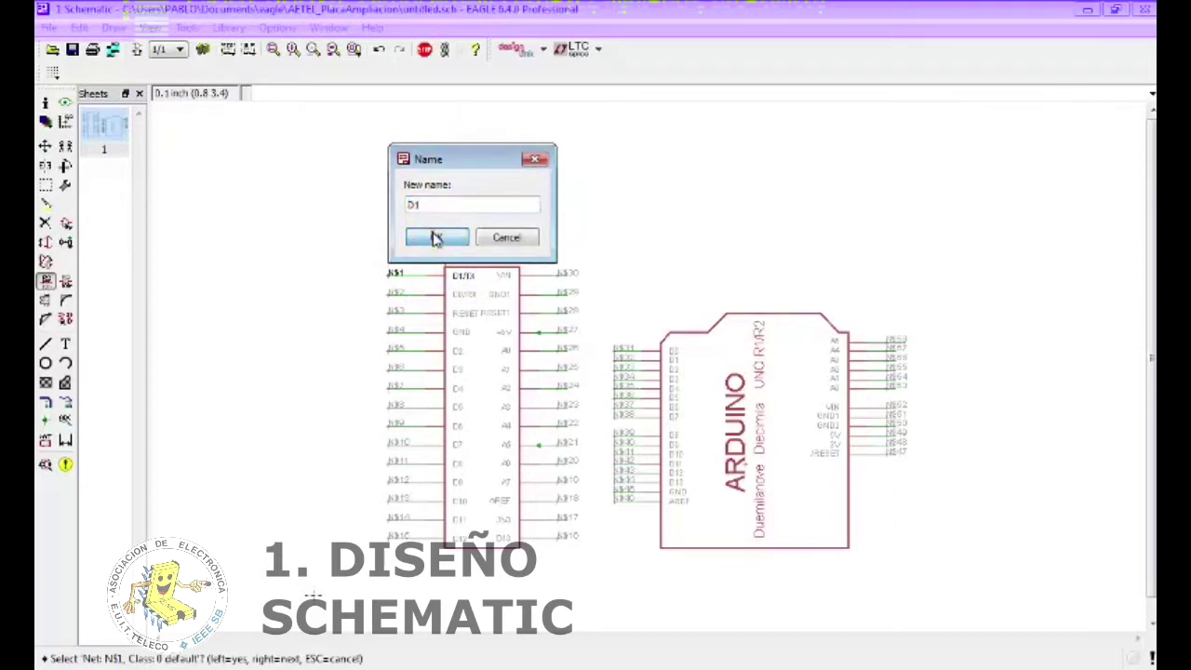
pyautogui.click(434, 237)
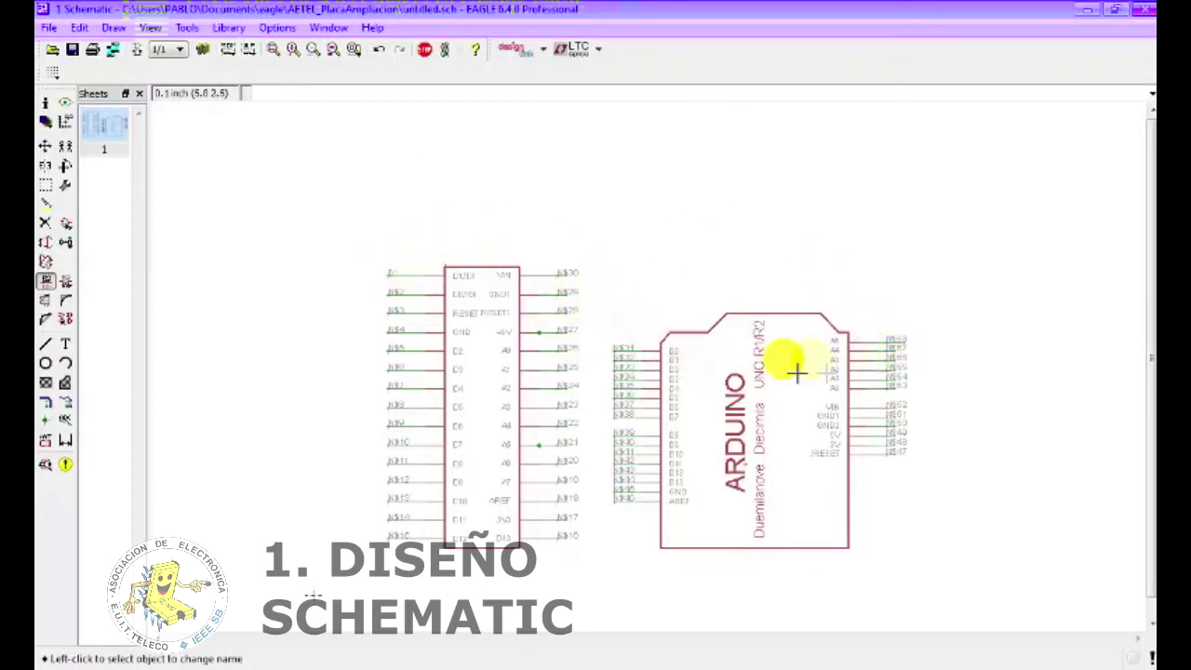
pyautogui.click(630, 373)
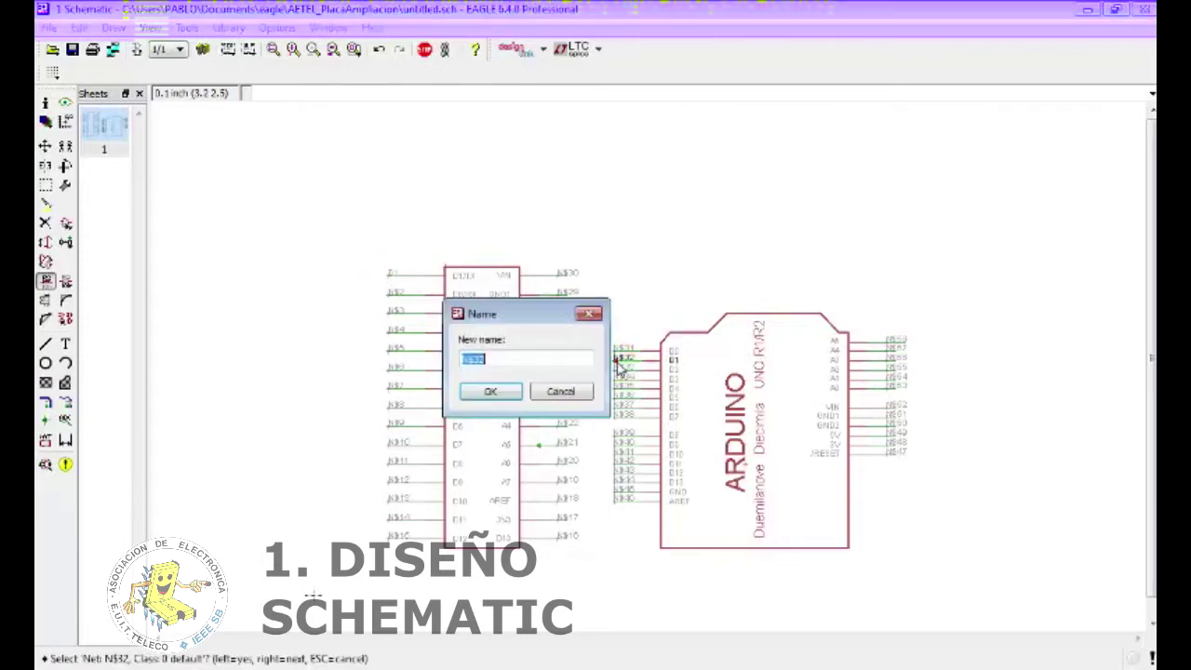
pyautogui.moveTo(546, 325); pyautogui.dragTo(487, 162)
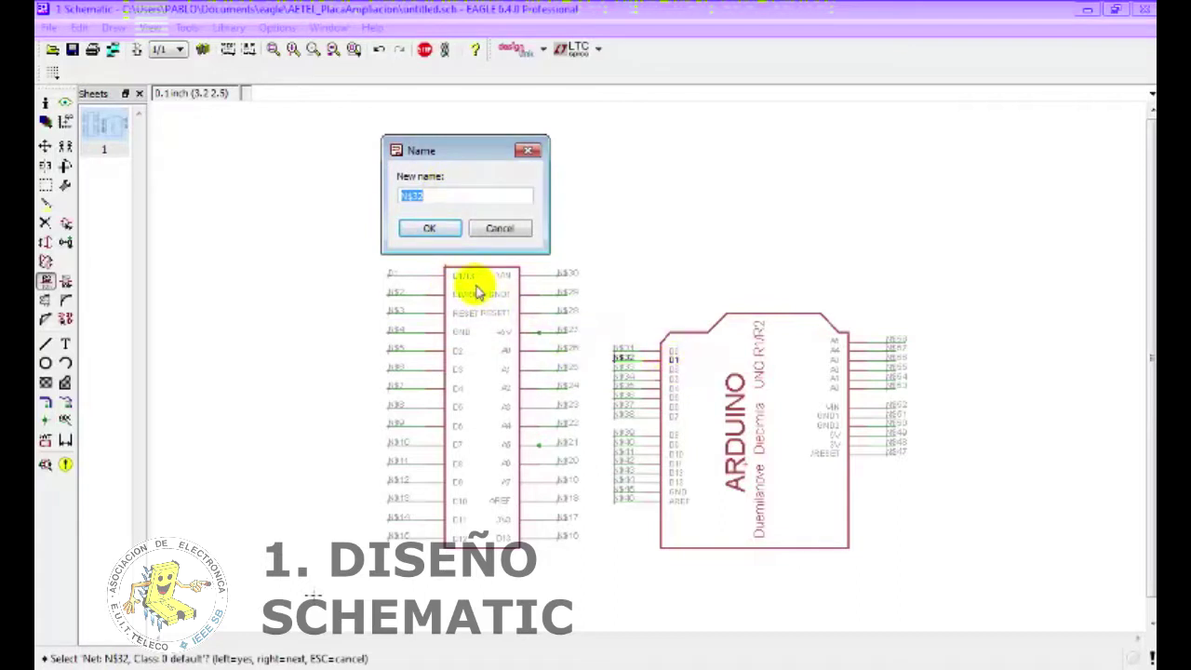
pyautogui.write('D1')
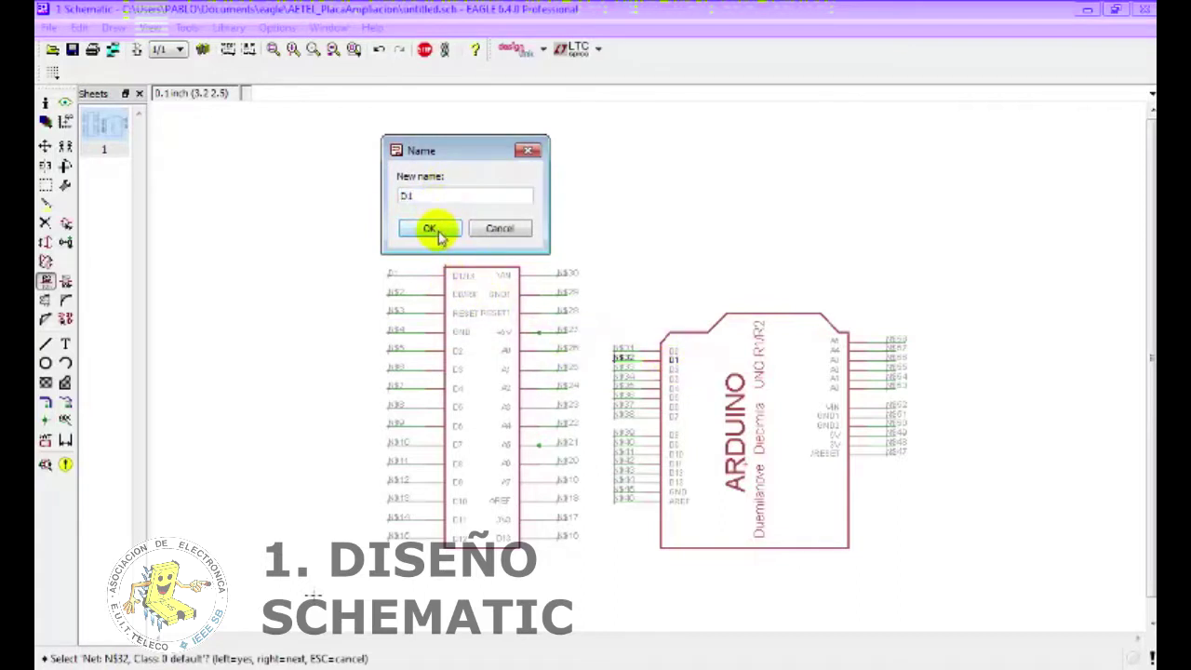
pyautogui.click(439, 233)
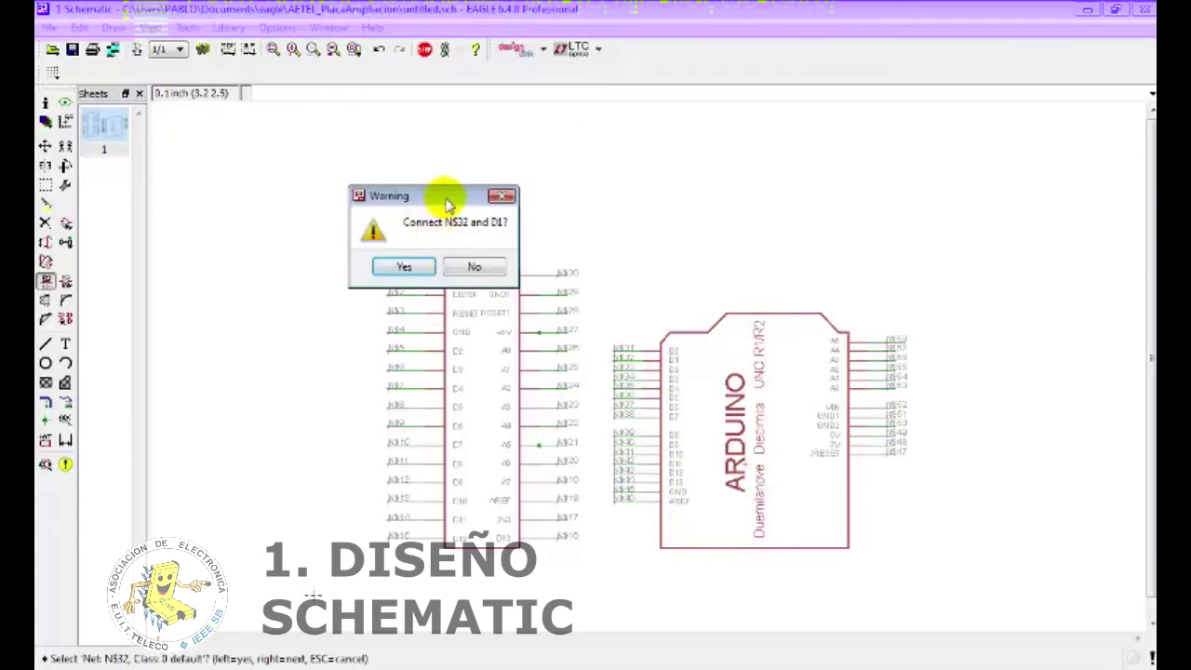
pyautogui.moveTo(444, 197); pyautogui.dragTo(577, 160)
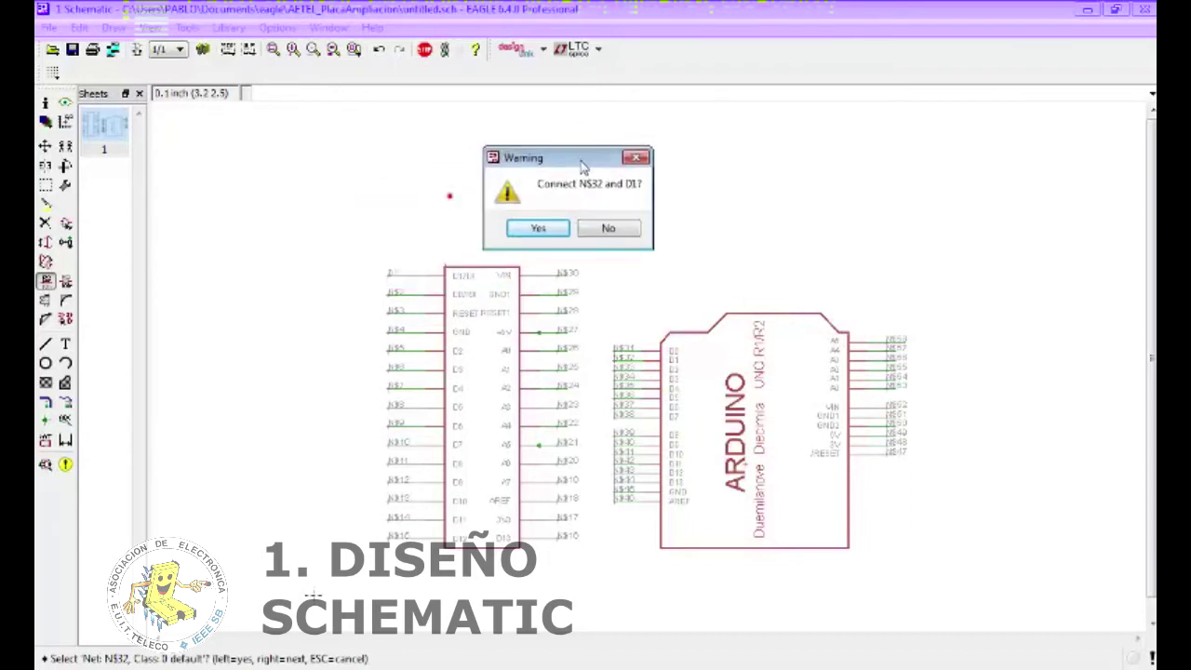
pyautogui.click(537, 233)
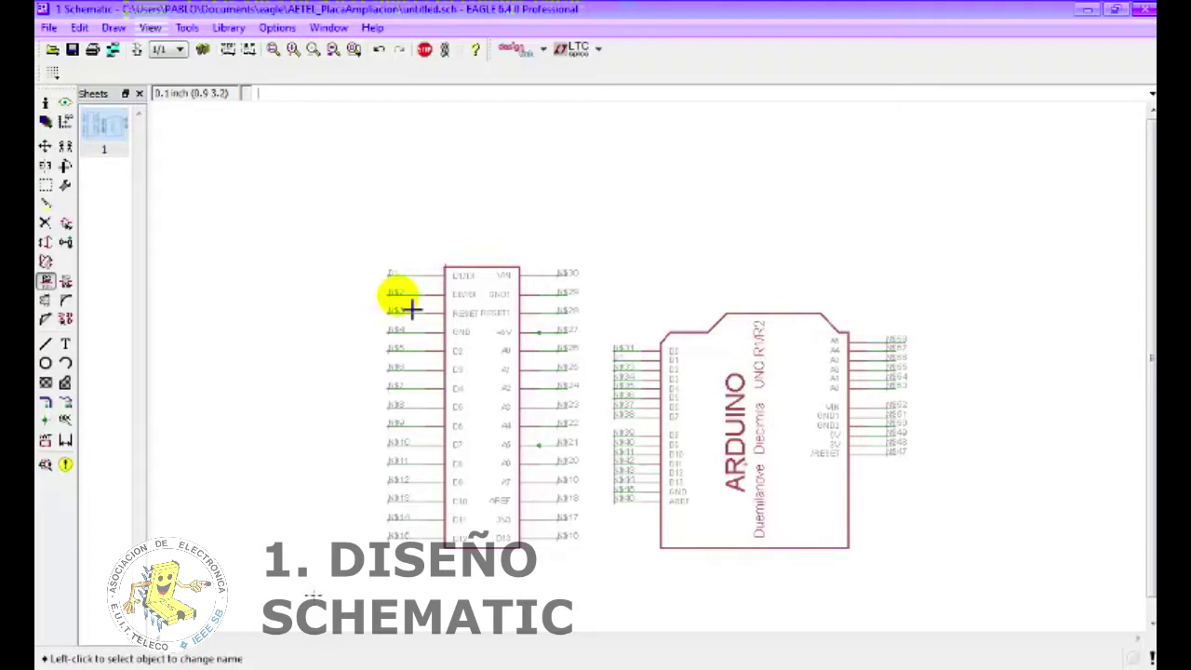
# - Rename net N$2 to D0 and the next digital pin nets on the left symbol
pyautogui.click(398, 296)
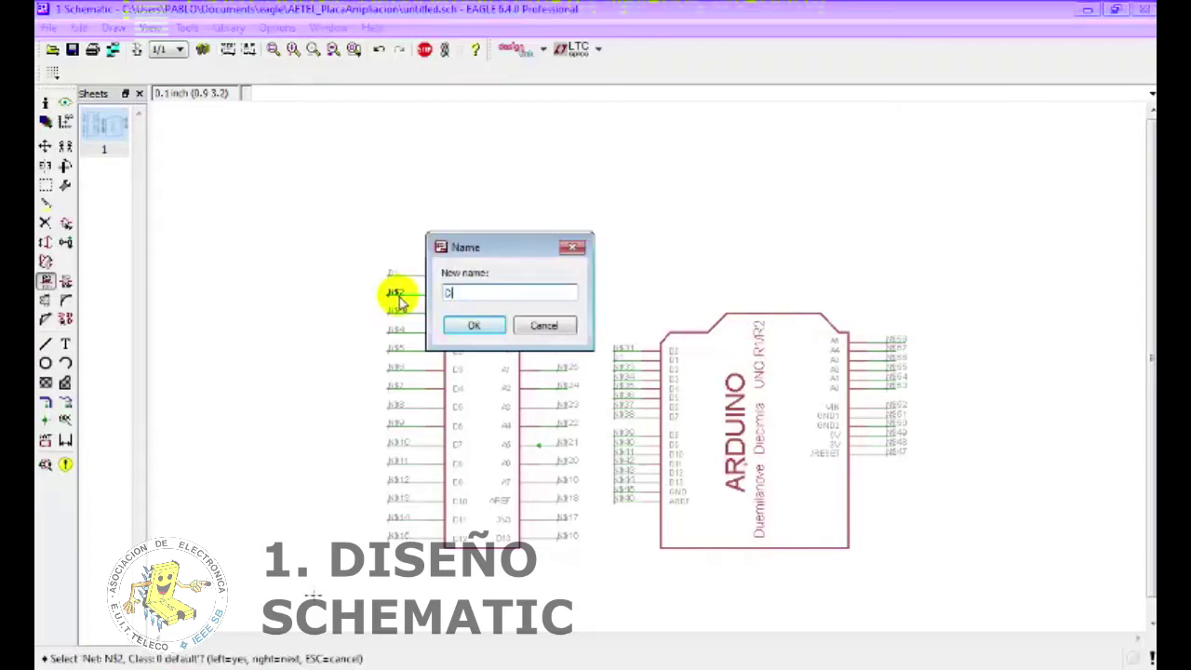
pyautogui.write('0')
pyautogui.click(477, 326)
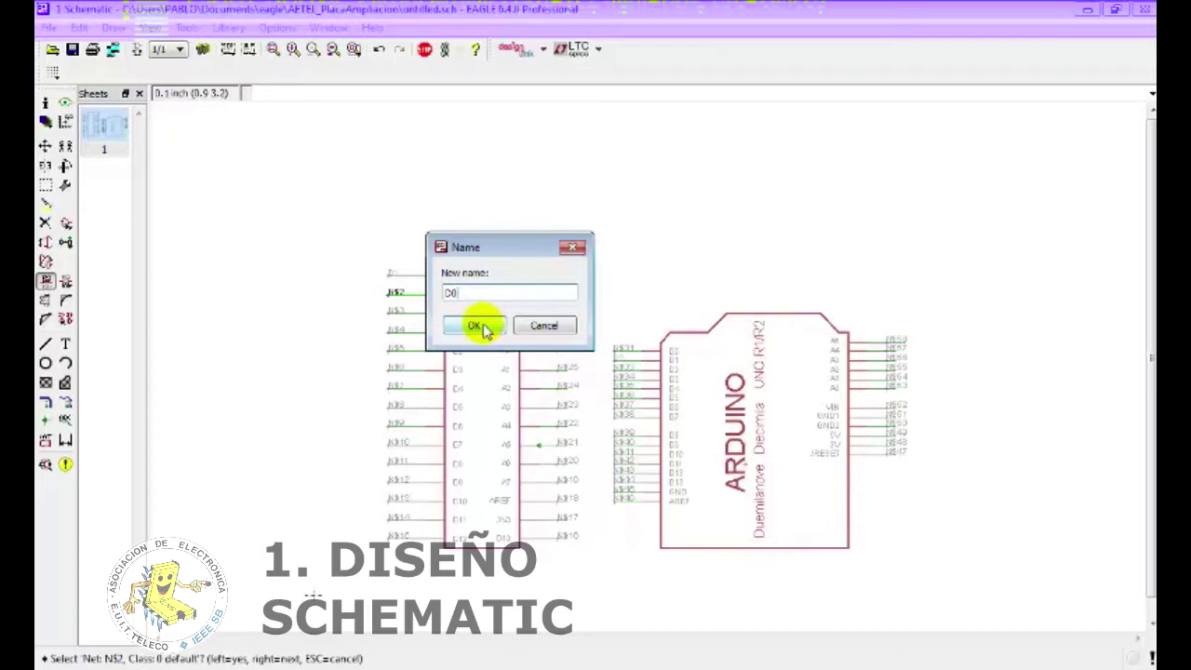
pyautogui.click(476, 327)
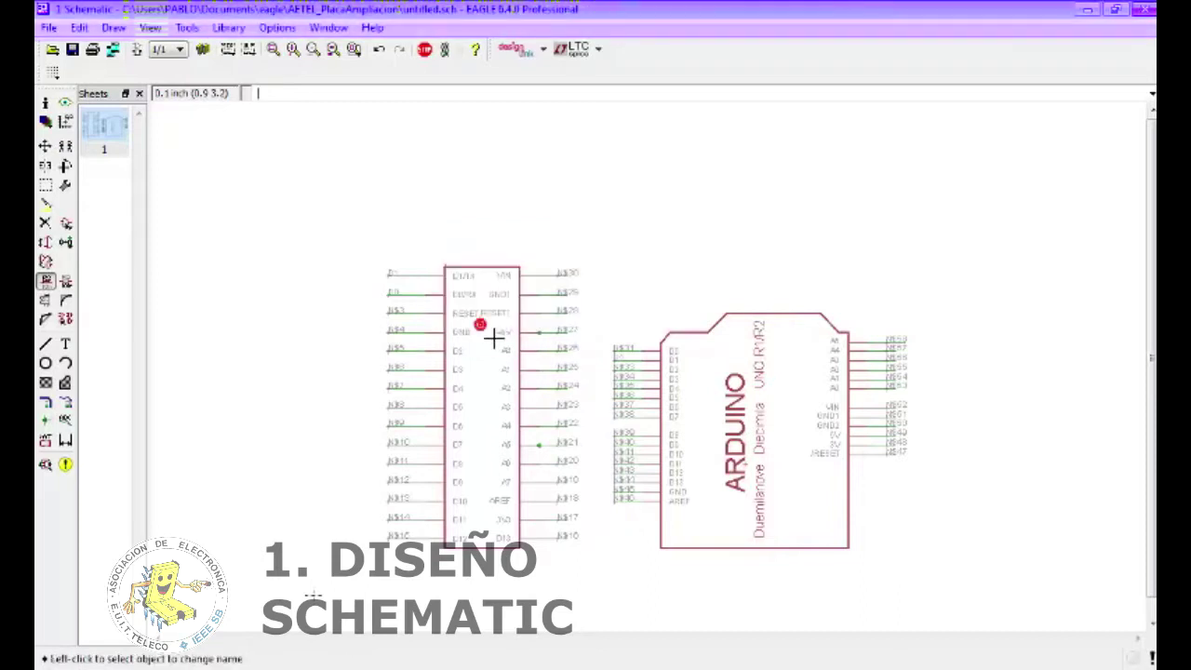
pyautogui.click(403, 321)
pyautogui.moveTo(494, 266); pyautogui.dragTo(605, 195)
pyautogui.click(577, 271)
pyautogui.click(410, 339)
pyautogui.press('Escape')
pyautogui.click(399, 350)
pyautogui.press('Escape')
pyautogui.click(479, 400)
# - Name the remaining left-symbol digital nets, including D6, down through N$13 and N$15
pyautogui.click(399, 386)
pyautogui.click(474, 419)
pyautogui.click(412, 412)
pyautogui.click(493, 435)
pyautogui.click(391, 423)
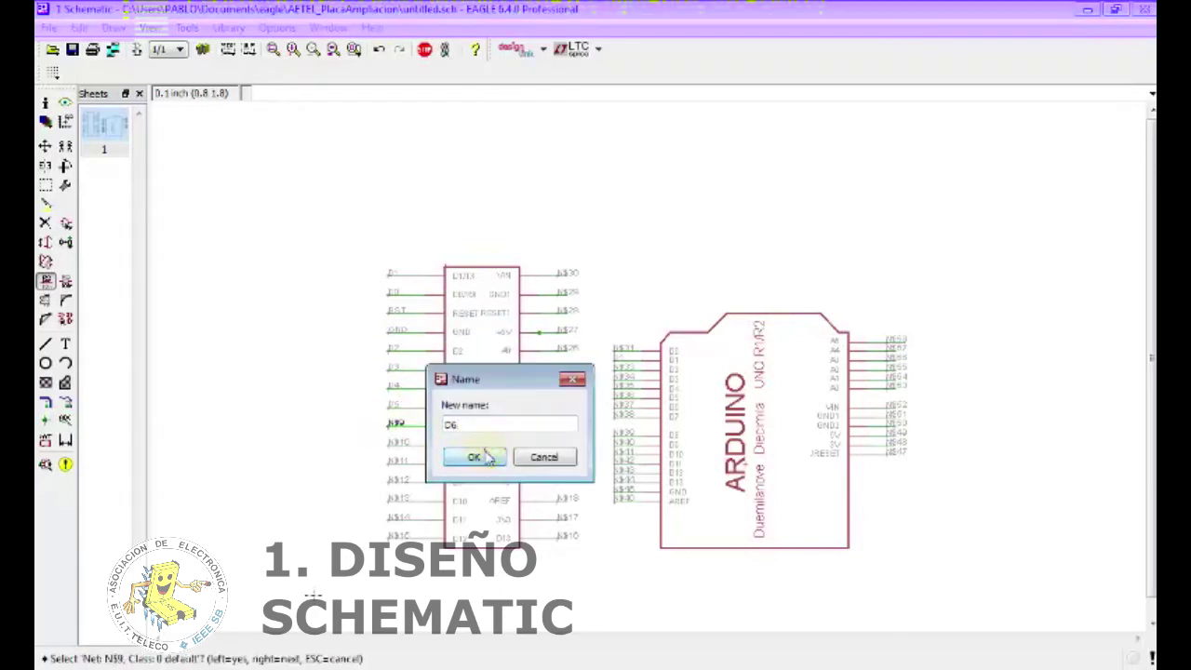
pyautogui.click(486, 455)
pyautogui.click(399, 447)
pyautogui.click(472, 474)
pyautogui.click(409, 465)
pyautogui.click(479, 494)
pyautogui.click(391, 478)
pyautogui.click(474, 511)
pyautogui.click(396, 500)
pyautogui.click(475, 532)
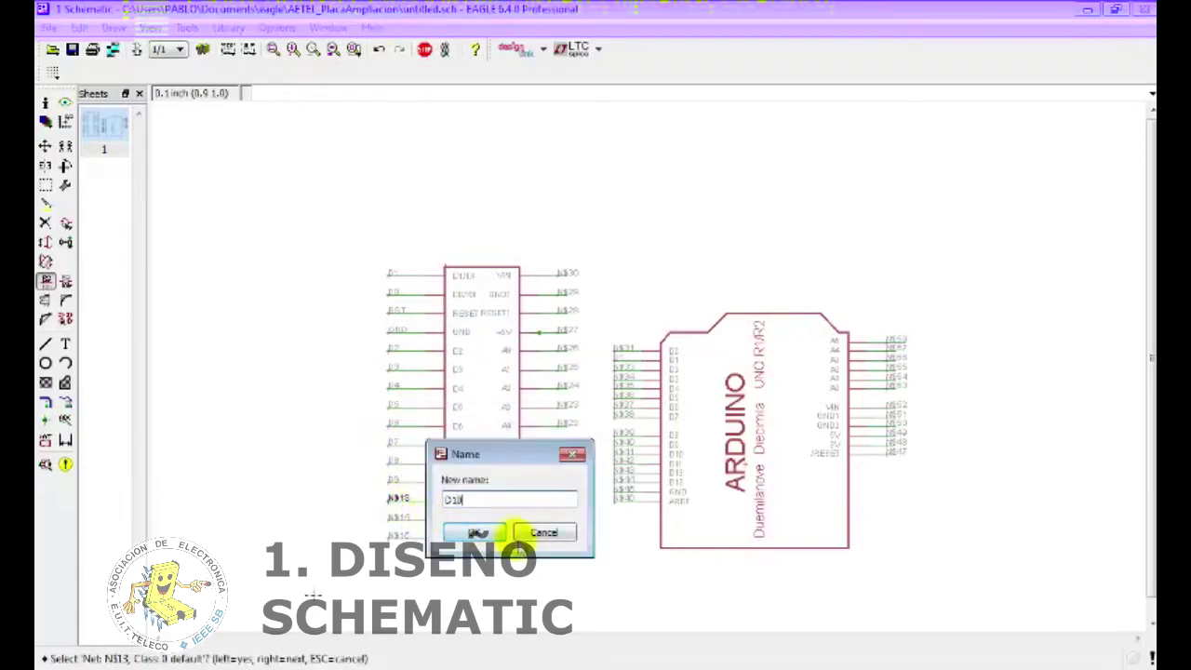
pyautogui.click(398, 537)
pyautogui.click(474, 568)
# - Name the power nets VIN, GND, RST (joining the existing RST net) and 5V
pyautogui.click(561, 274)
pyautogui.write('VIN')
pyautogui.click(638, 307)
pyautogui.click(558, 292)
pyautogui.write('GND')
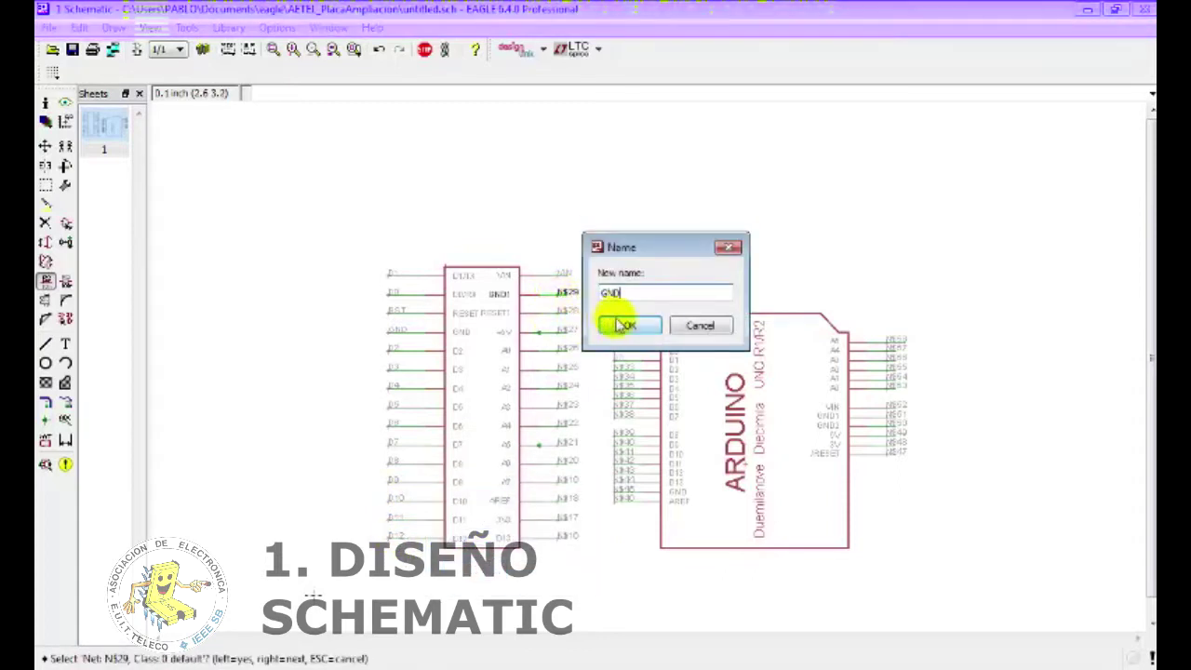
pyautogui.click(614, 322)
pyautogui.click(569, 311)
pyautogui.write('RST')
pyautogui.click(629, 344)
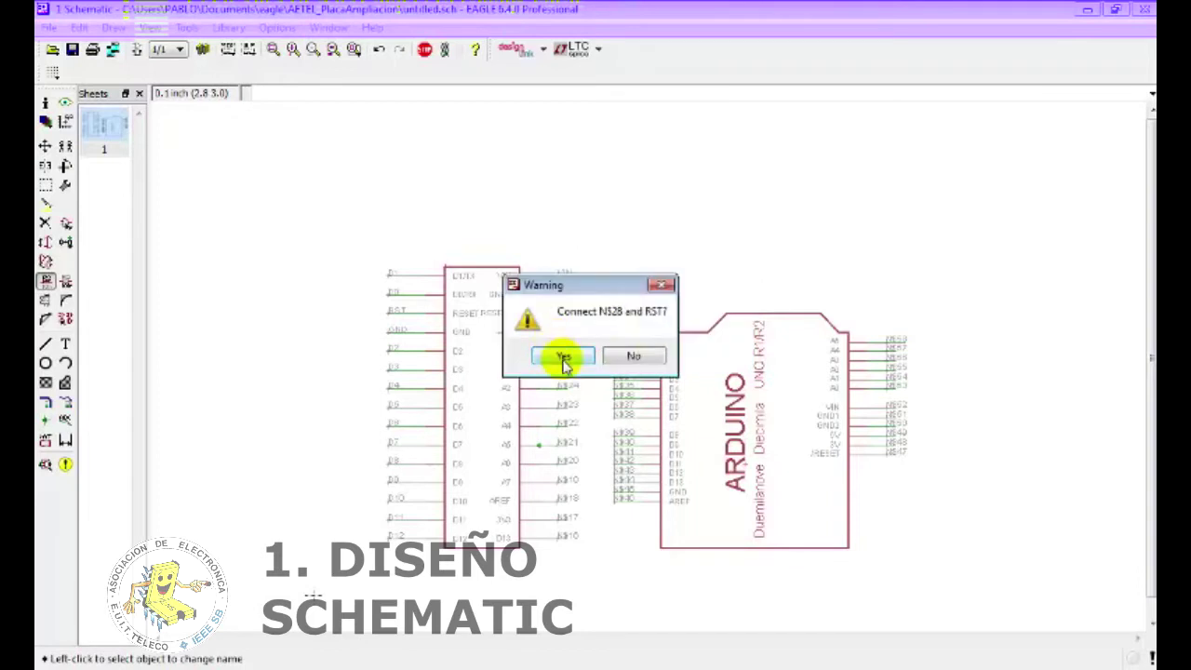
pyautogui.click(564, 353)
pyautogui.click(569, 333)
pyautogui.write('5V')
pyautogui.click(614, 362)
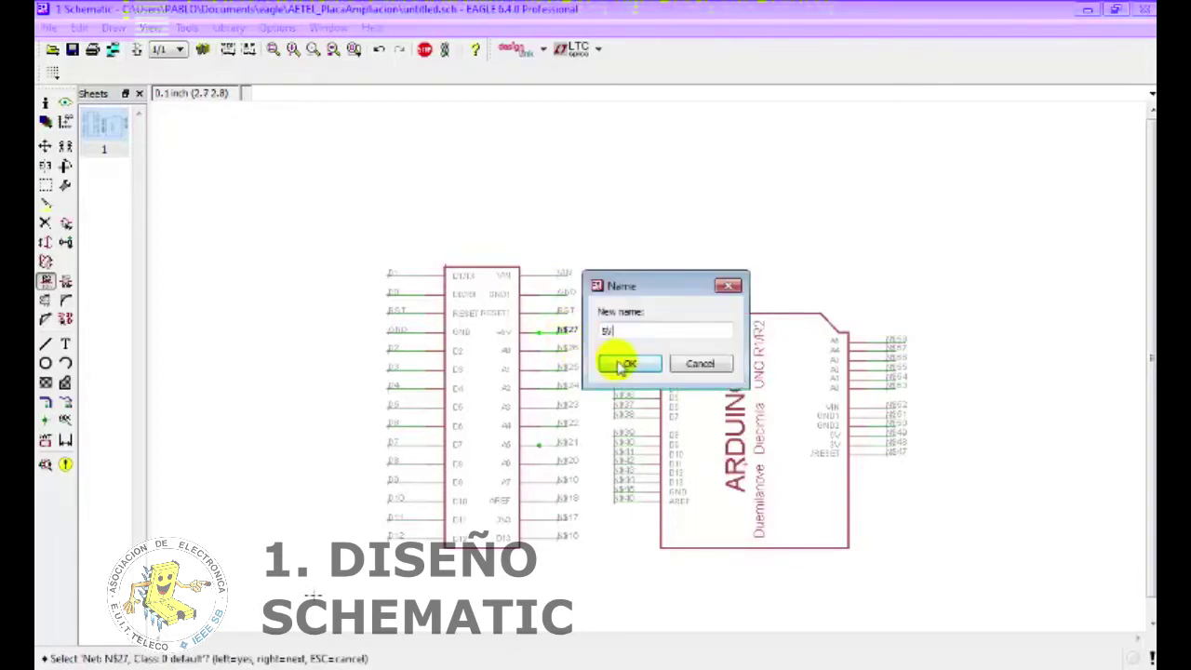
pyautogui.click(566, 347)
# - Name the analog pin nets A0, A1, A2, A3 and the following A pin
pyautogui.write('A0')
pyautogui.click(626, 381)
pyautogui.click(562, 367)
pyautogui.write('A1')
pyautogui.click(619, 399)
pyautogui.click(565, 386)
pyautogui.write('A2')
pyautogui.click(619, 411)
pyautogui.click(576, 414)
pyautogui.write('A3')
pyautogui.click(629, 444)
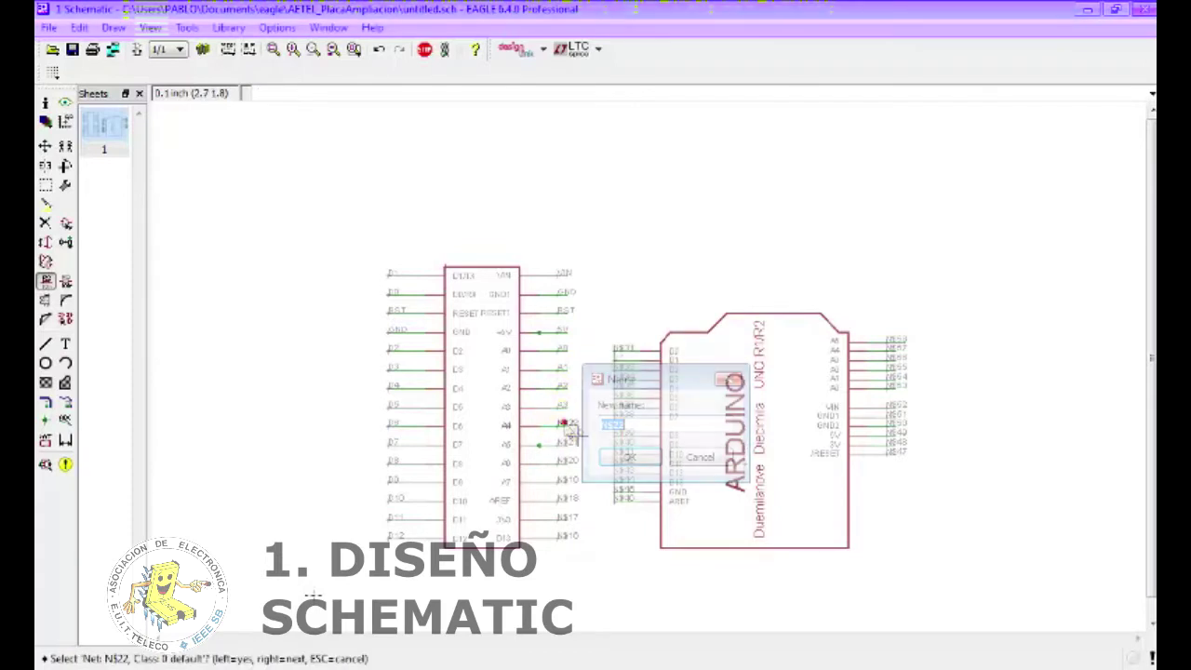
pyautogui.click(566, 447)
pyautogui.write('A')
pyautogui.click(629, 476)
# - Name the nets A6, A7, A8 and 3V3
pyautogui.click(566, 463)
pyautogui.write('A6')
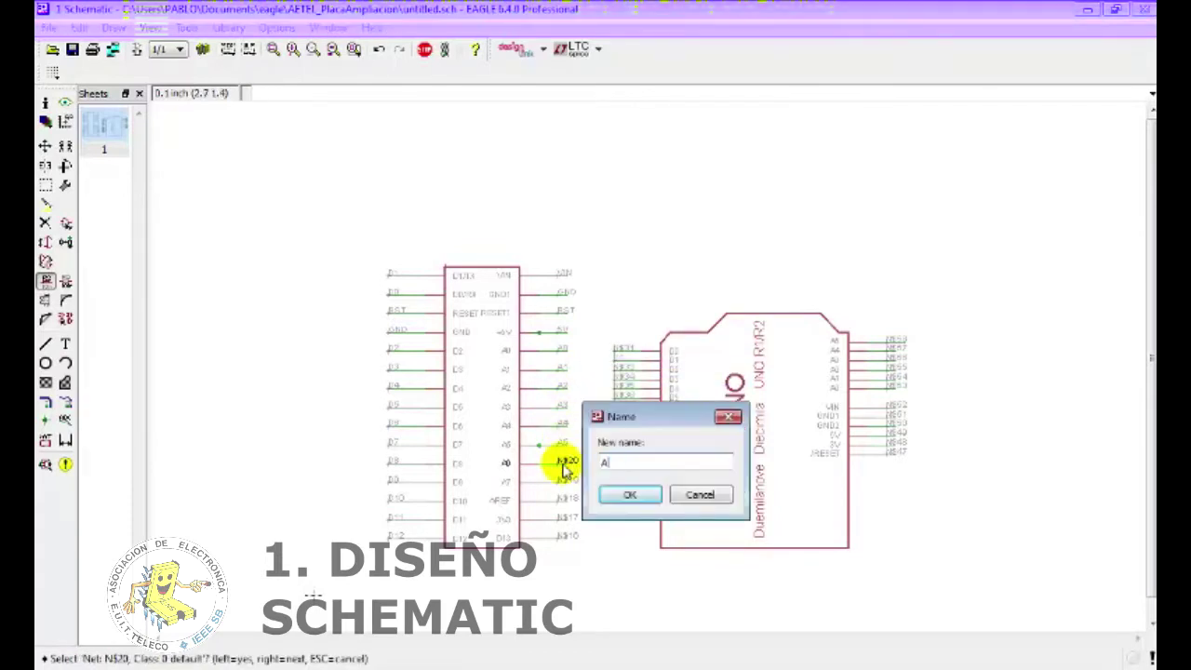
pyautogui.click(627, 494)
pyautogui.click(566, 480)
pyautogui.write('A7')
pyautogui.click(606, 518)
pyautogui.click(565, 498)
pyautogui.write('A8')
pyautogui.click(618, 532)
pyautogui.click(563, 519)
pyautogui.write('3')
pyautogui.click(629, 550)
pyautogui.click(564, 537)
# - On the second symbol, name nets D13, D1, D2, D3 and D4, accepting the joins
pyautogui.write('D13')
pyautogui.click(629, 550)
pyautogui.click(623, 358)
pyautogui.write('D1')
pyautogui.click(490, 381)
pyautogui.click(461, 425)
pyautogui.click(642, 372)
pyautogui.write('D2')
pyautogui.click(481, 392)
pyautogui.click(460, 425)
pyautogui.click(625, 385)
pyautogui.write('D3')
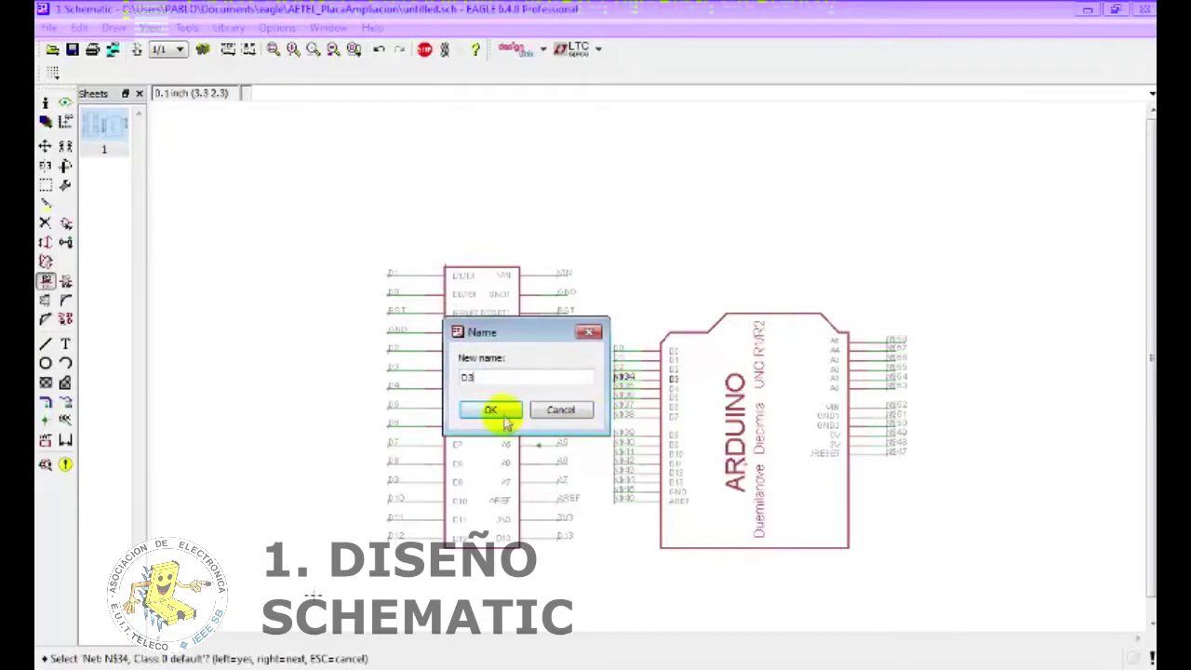
pyautogui.click(490, 418)
pyautogui.click(628, 391)
pyautogui.write('D4')
pyautogui.click(490, 418)
pyautogui.click(465, 425)
# - Name the nets D5, D6, D7 and D8, accepting the joins to existing nets
pyautogui.click(627, 394)
pyautogui.write('D5')
pyautogui.press('Return')
pyautogui.write('D6')
pyautogui.click(490, 448)
pyautogui.click(459, 475)
pyautogui.click(624, 415)
pyautogui.write('D7')
pyautogui.click(491, 449)
pyautogui.click(460, 475)
pyautogui.click(621, 437)
pyautogui.write('D8')
pyautogui.press('Return')
# - Name the nets D9, D10, D11 and D12, accepting the joins to existing nets
pyautogui.click(623, 449)
pyautogui.write('D9')
pyautogui.click(490, 475)
pyautogui.click(460, 477)
pyautogui.click(629, 458)
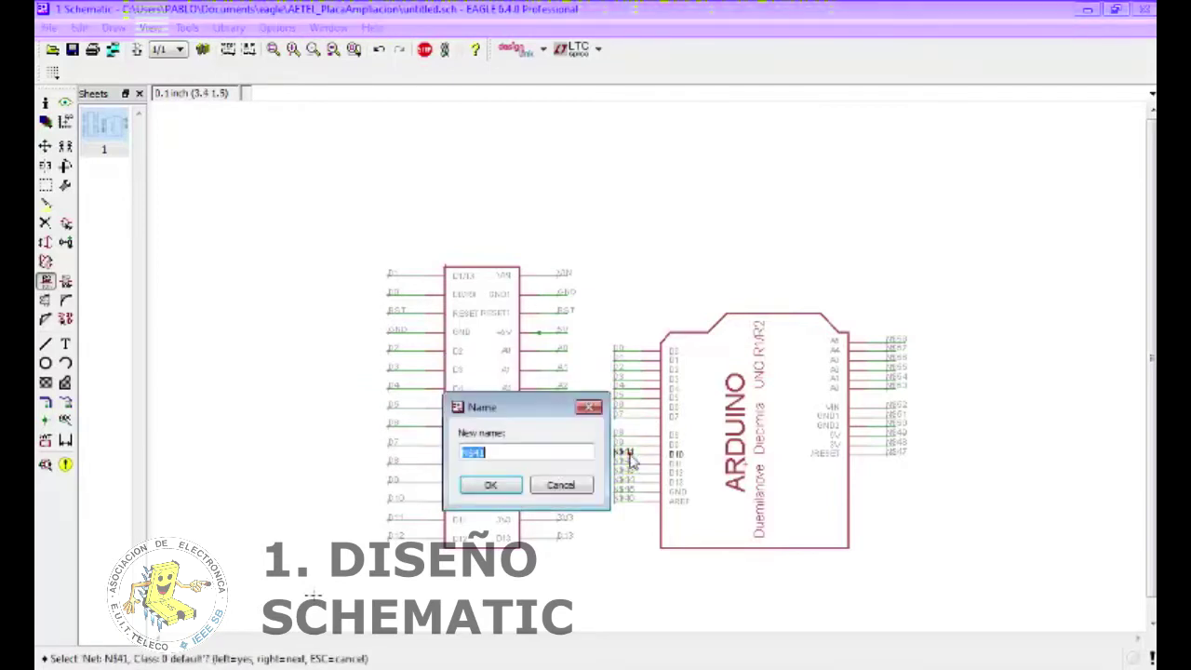
pyautogui.click(490, 485)
pyautogui.click(627, 470)
pyautogui.write('D11')
pyautogui.click(490, 485)
pyautogui.click(553, 531)
pyautogui.click(627, 474)
pyautogui.write('D12')
pyautogui.press('Return')
pyautogui.press('Return')
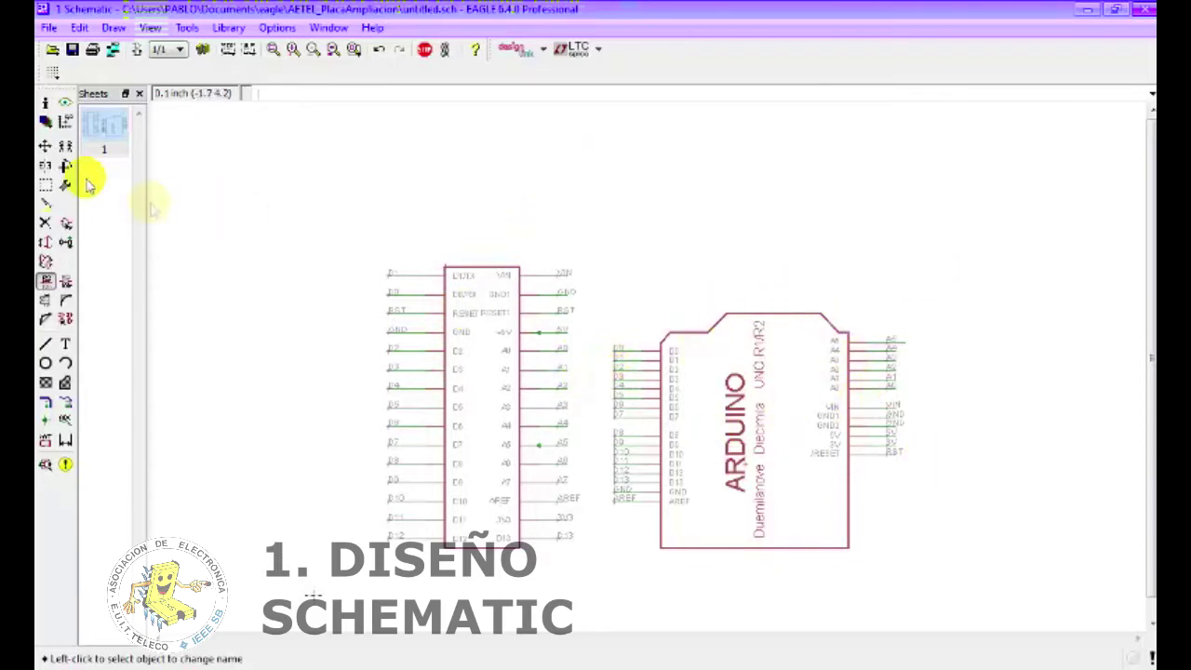
pyautogui.click(45, 146)
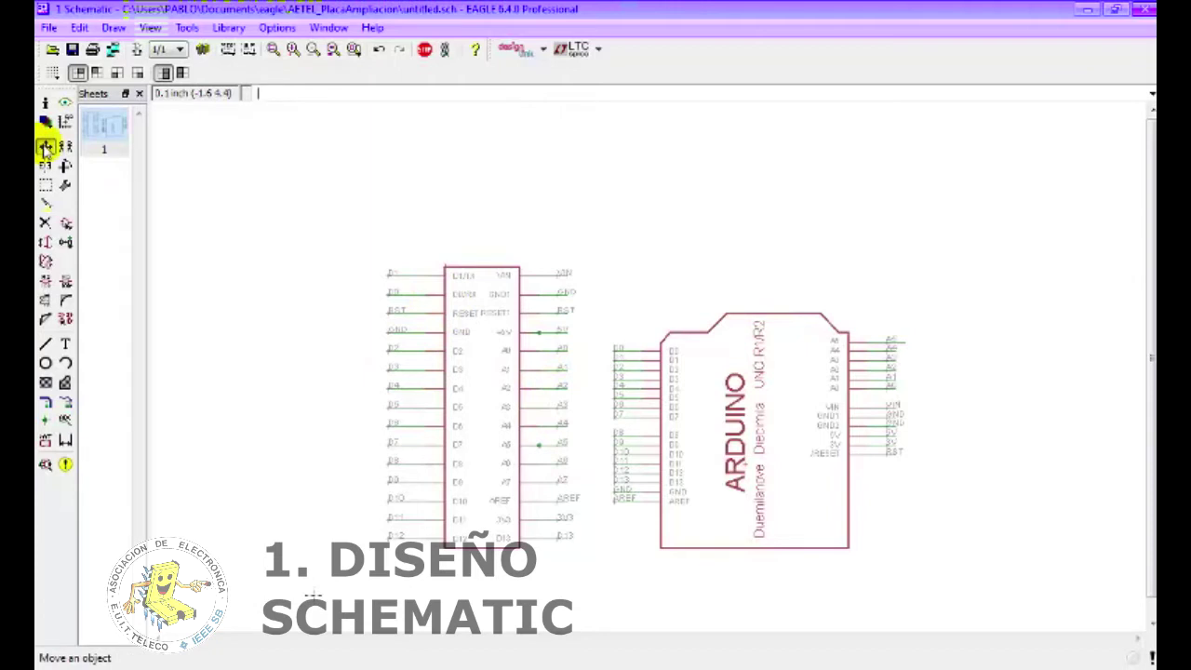
# - Nudge the left Arduino header symbol U$1 into a slightly adjusted position
pyautogui.click(458, 278)
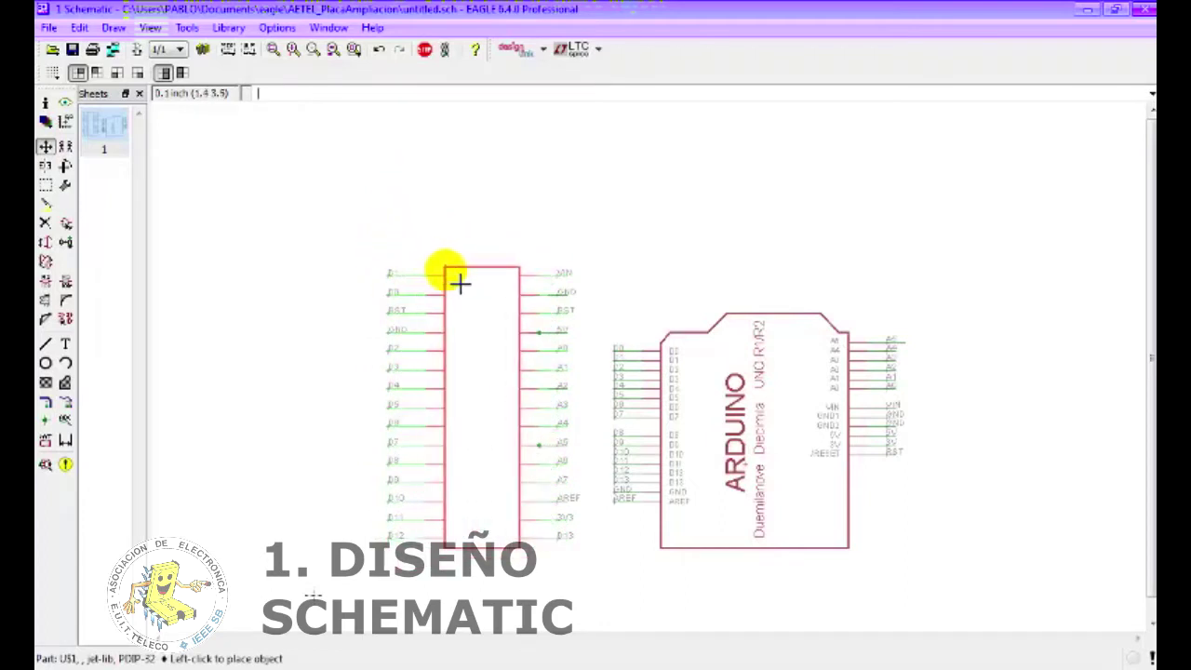
pyautogui.click(465, 279)
pyautogui.click(467, 276)
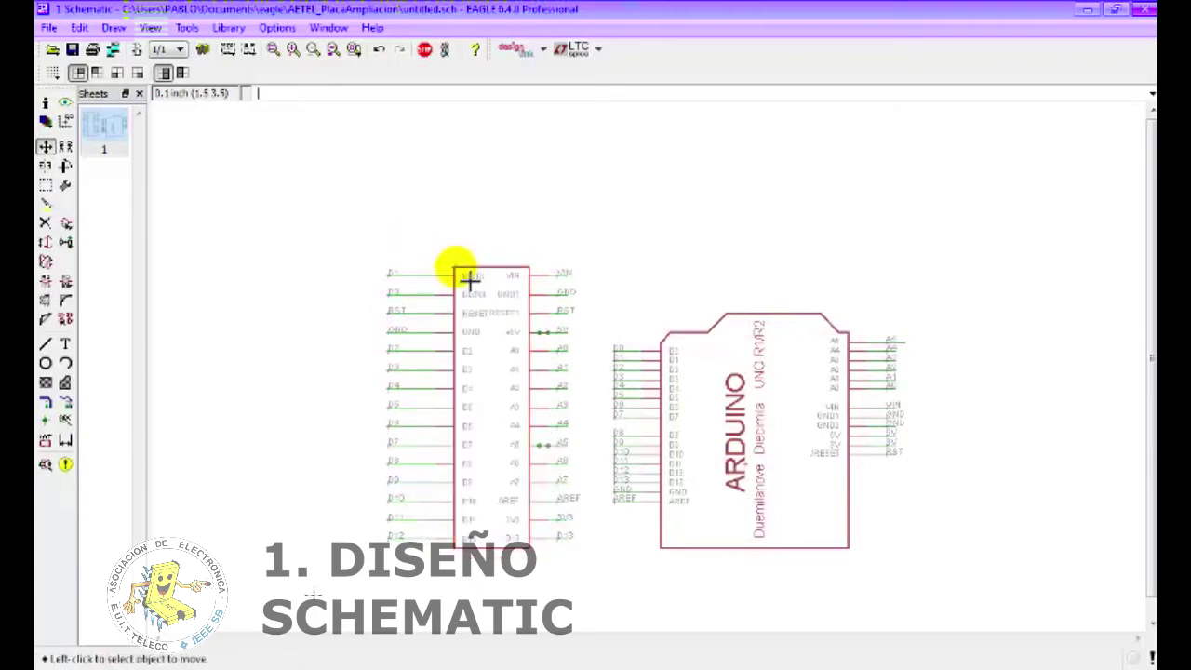
pyautogui.moveTo(459, 277); pyautogui.dragTo(456, 279)
pyautogui.click(456, 279)
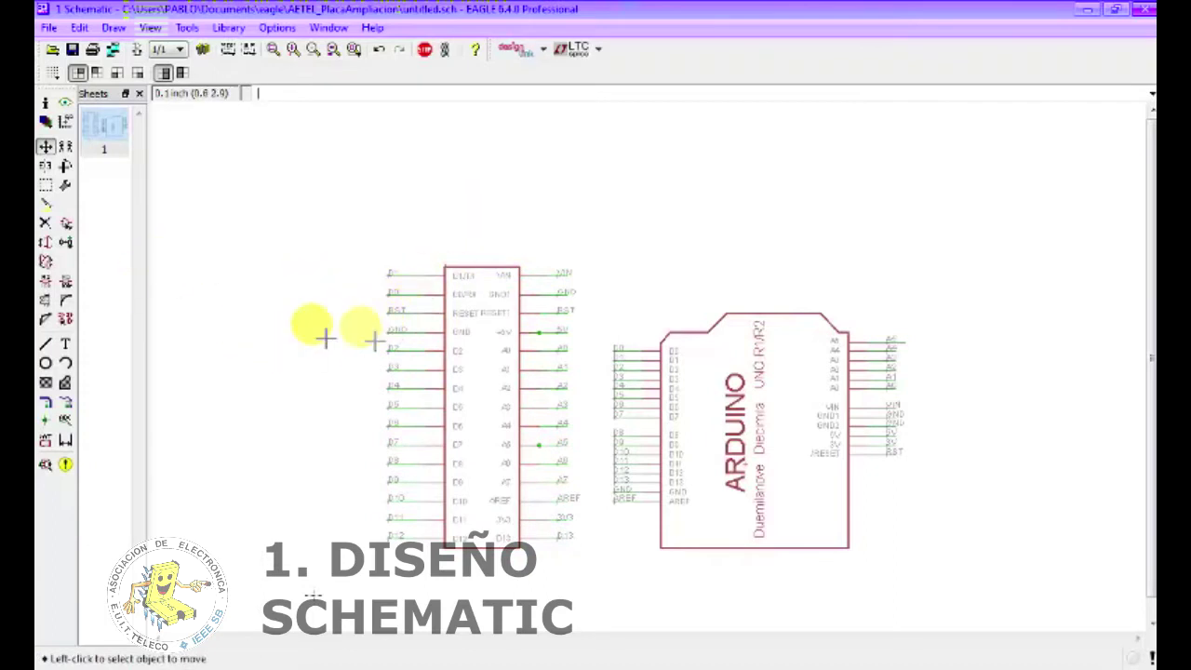
# - Group U$1 with its labelled net stubs and move the whole group slightly right
pyautogui.click(47, 191)
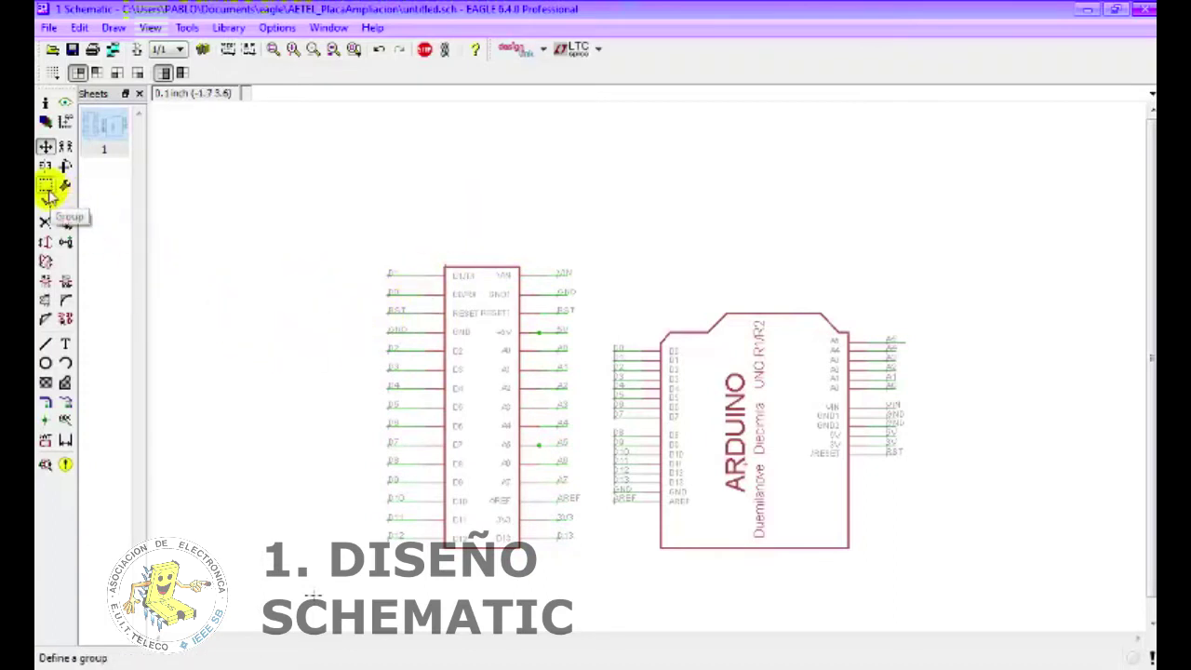
pyautogui.moveTo(371, 248); pyautogui.dragTo(607, 576)
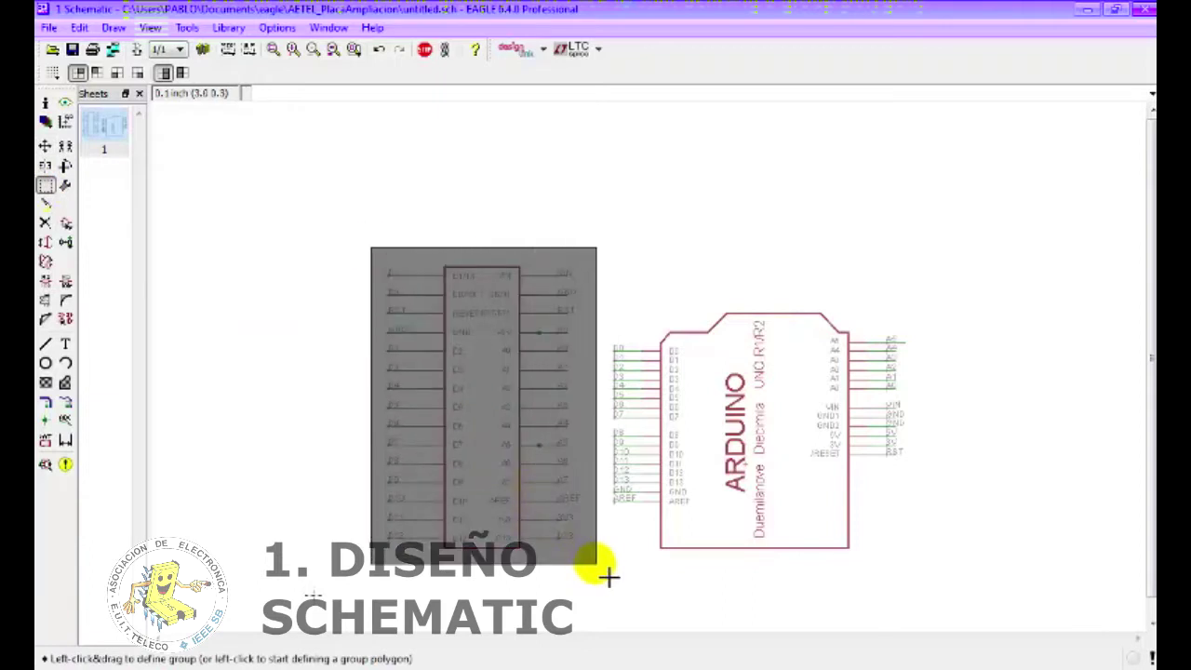
pyautogui.moveTo(606, 577); pyautogui.dragTo(606, 577)
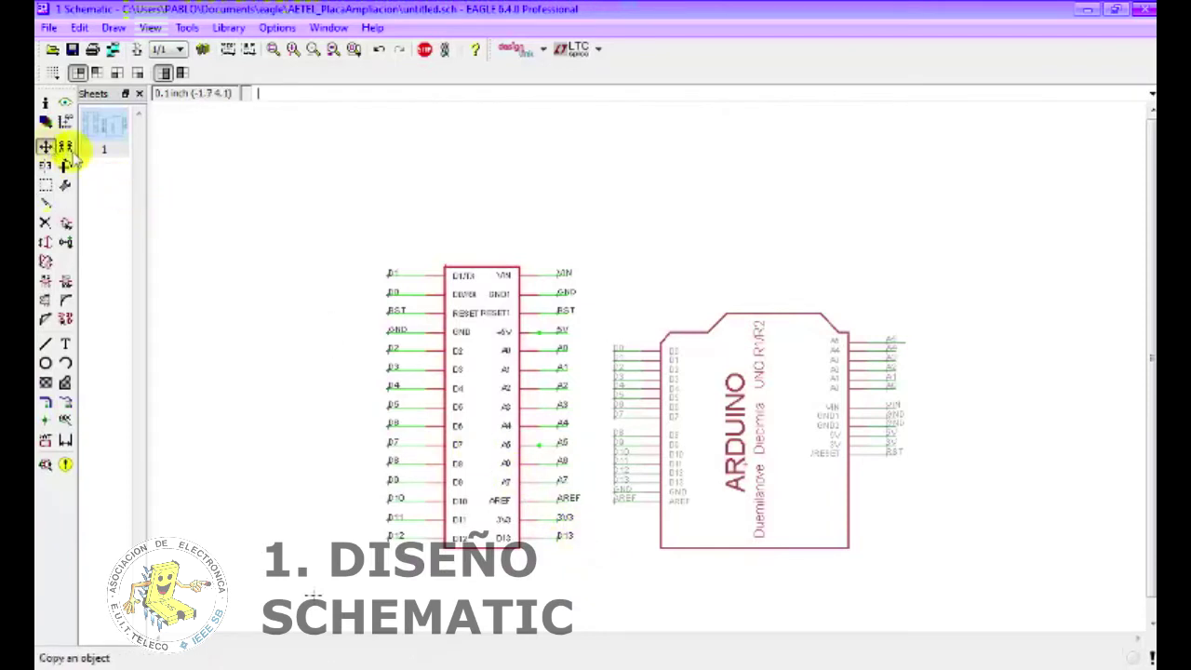
pyautogui.click(45, 147)
pyautogui.rightClick(447, 270)
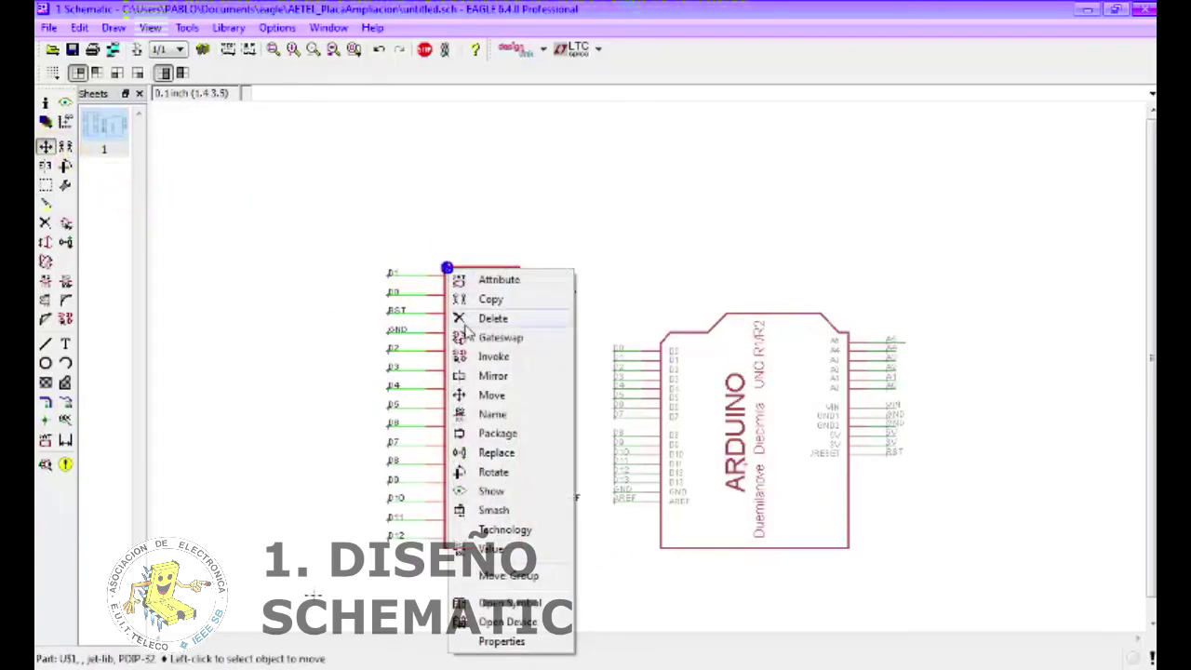
pyautogui.click(525, 577)
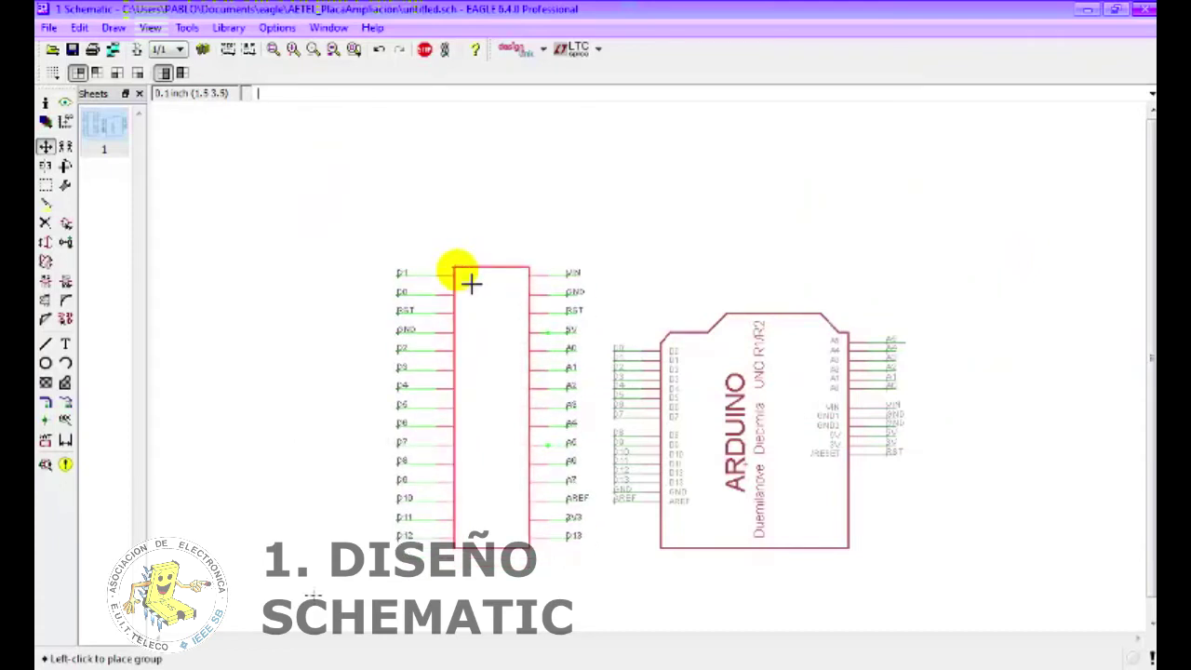
pyautogui.click(470, 283)
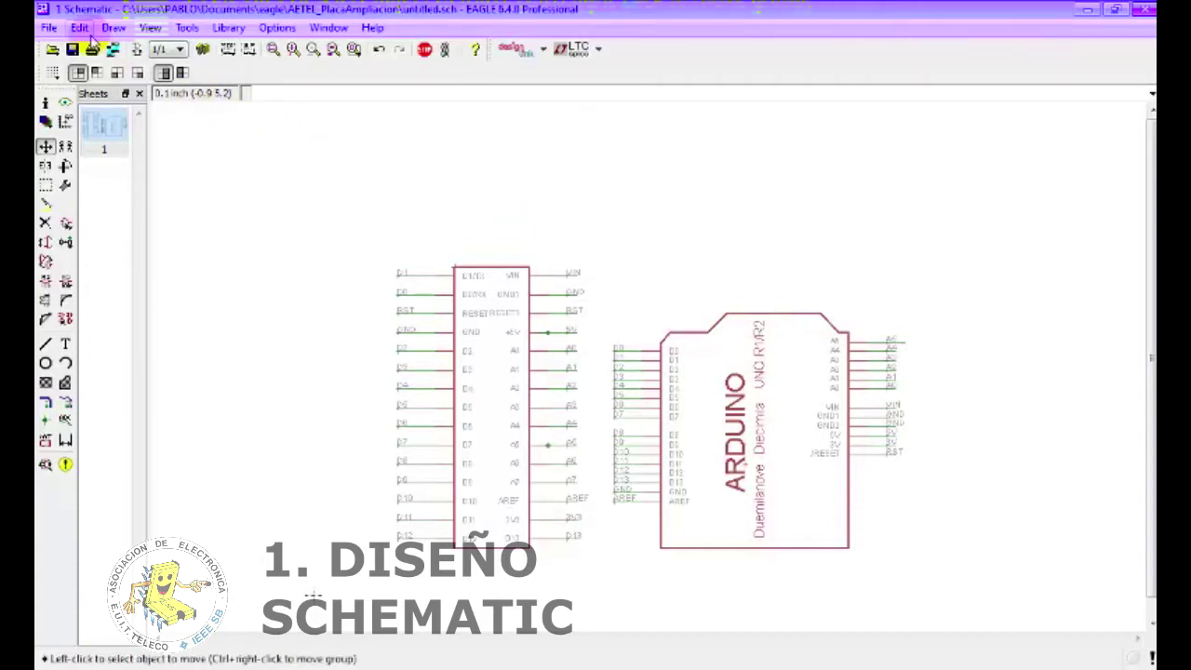
pyautogui.click(82, 28)
# - Open the Add parts dialog, collapse the ARDUINO and adafruit libraries, and search for SWITCH
pyautogui.click(84, 140)
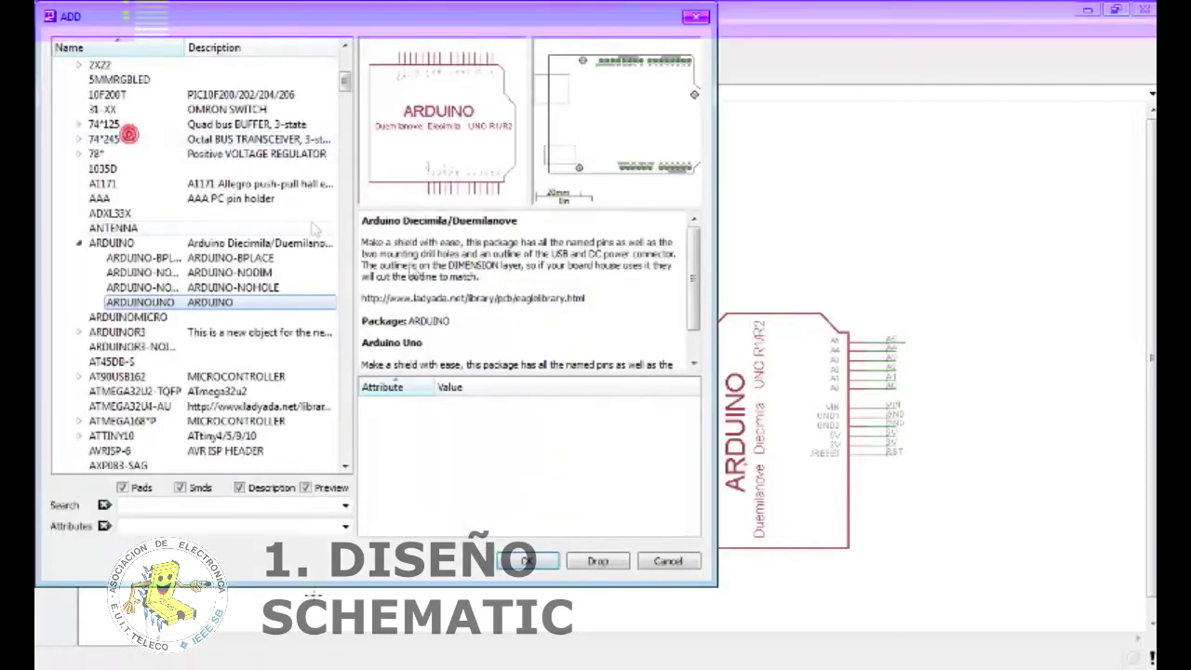
pyautogui.click(79, 243)
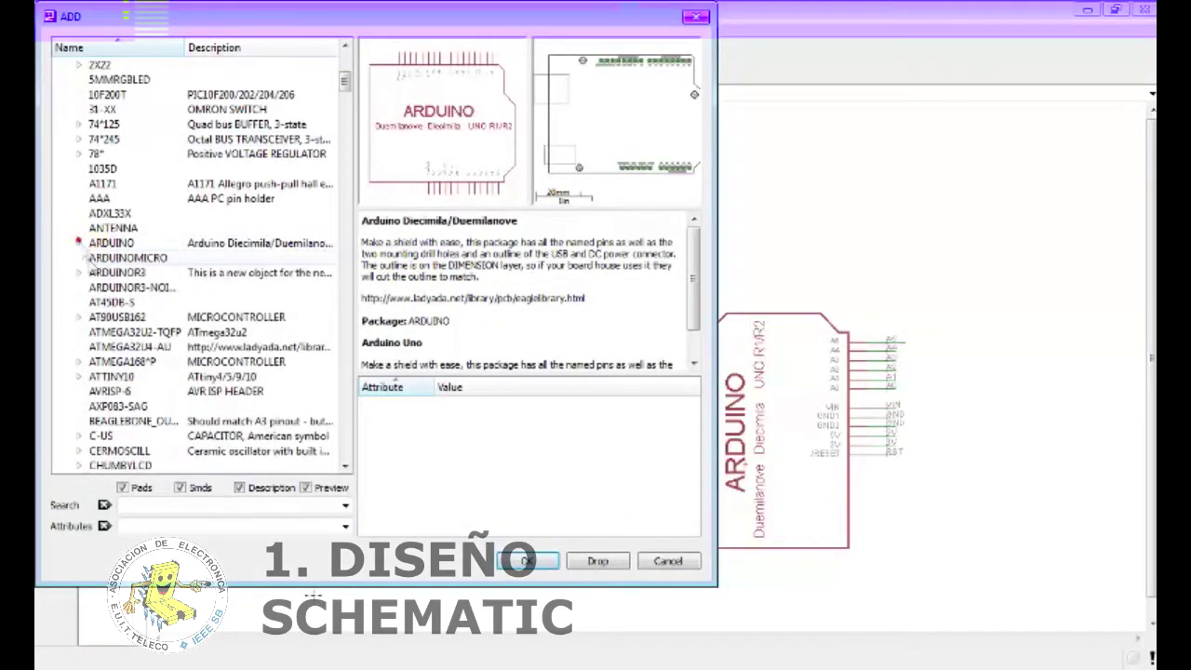
pyautogui.moveTo(342, 81); pyautogui.dragTo(339, 61)
pyautogui.click(61, 228)
pyautogui.write('SWITCH')
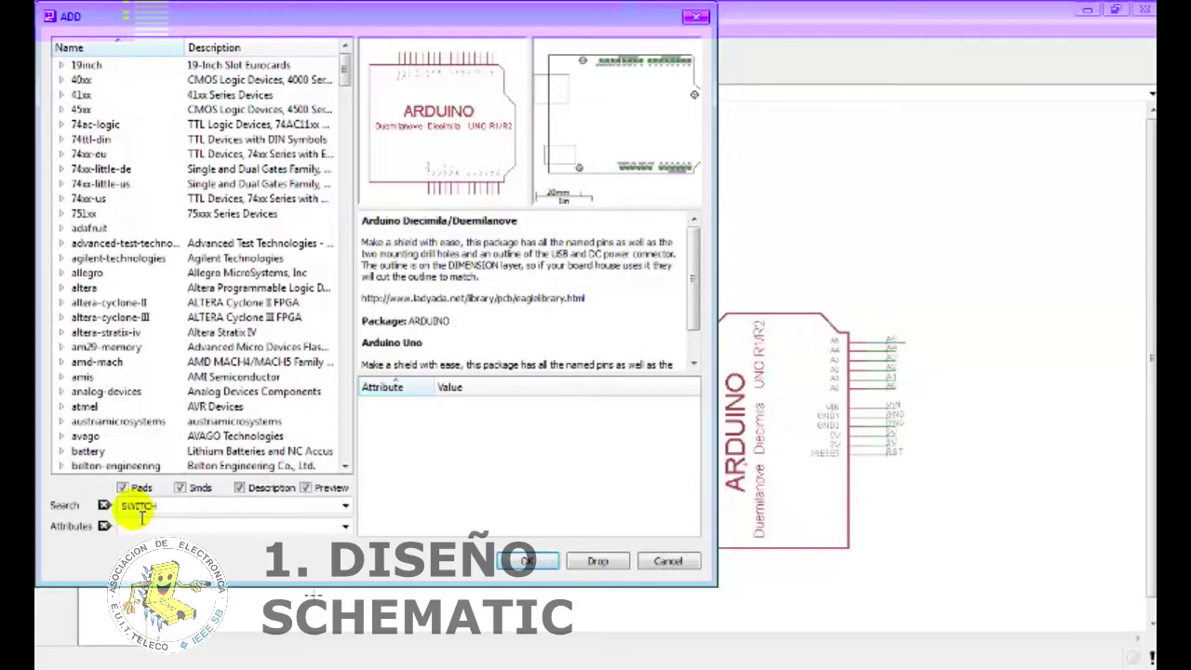
pyautogui.press('Return')
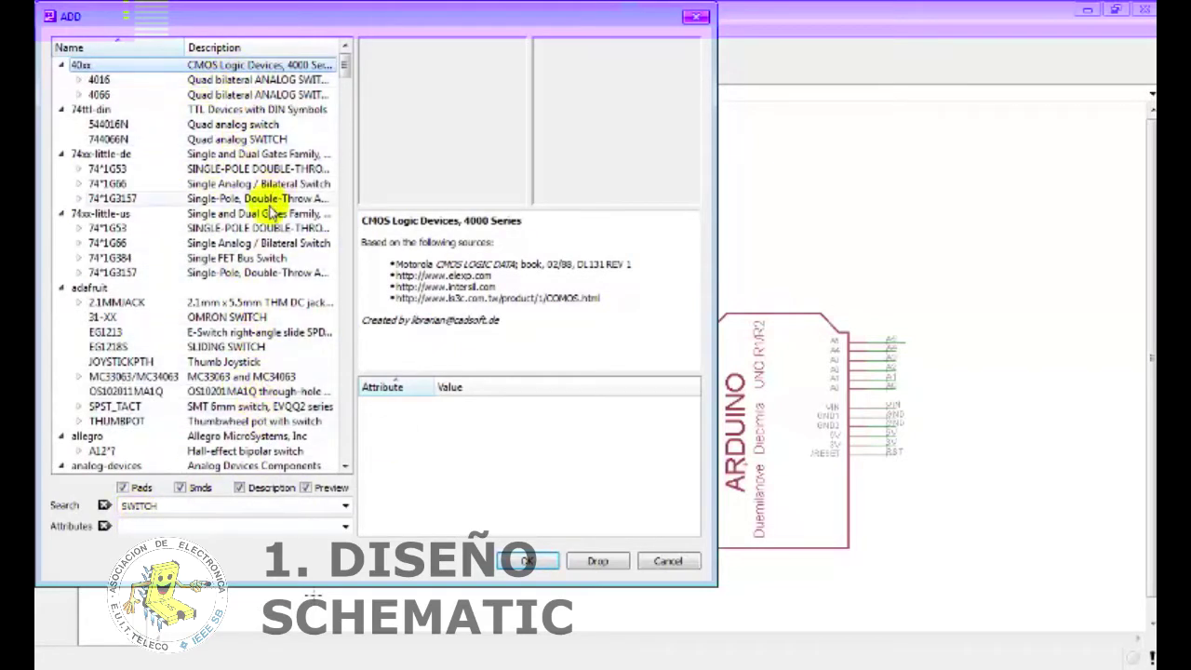
# - Browse the CMOS, analog switch and relay results (DG202CJ, DG425DJ, MAX318CPA, E3206L, RR1U)
pyautogui.scroll(-1, 196, 181)
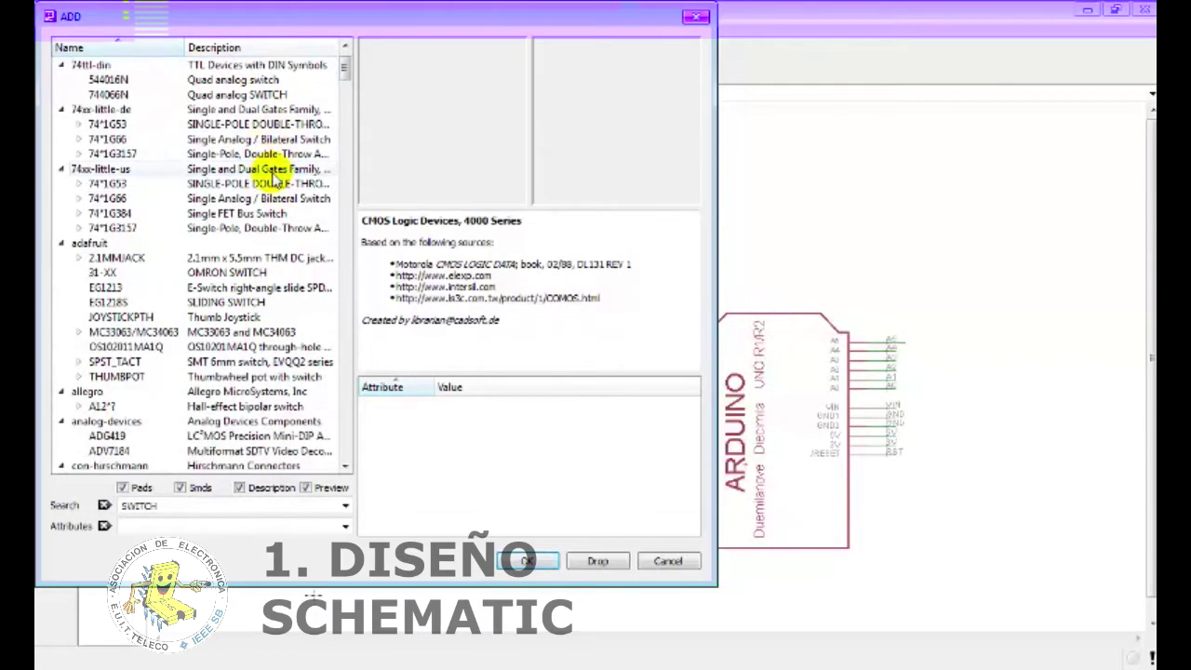
pyautogui.scroll(-5, 97, 184)
pyautogui.scroll(-3, 98, 184)
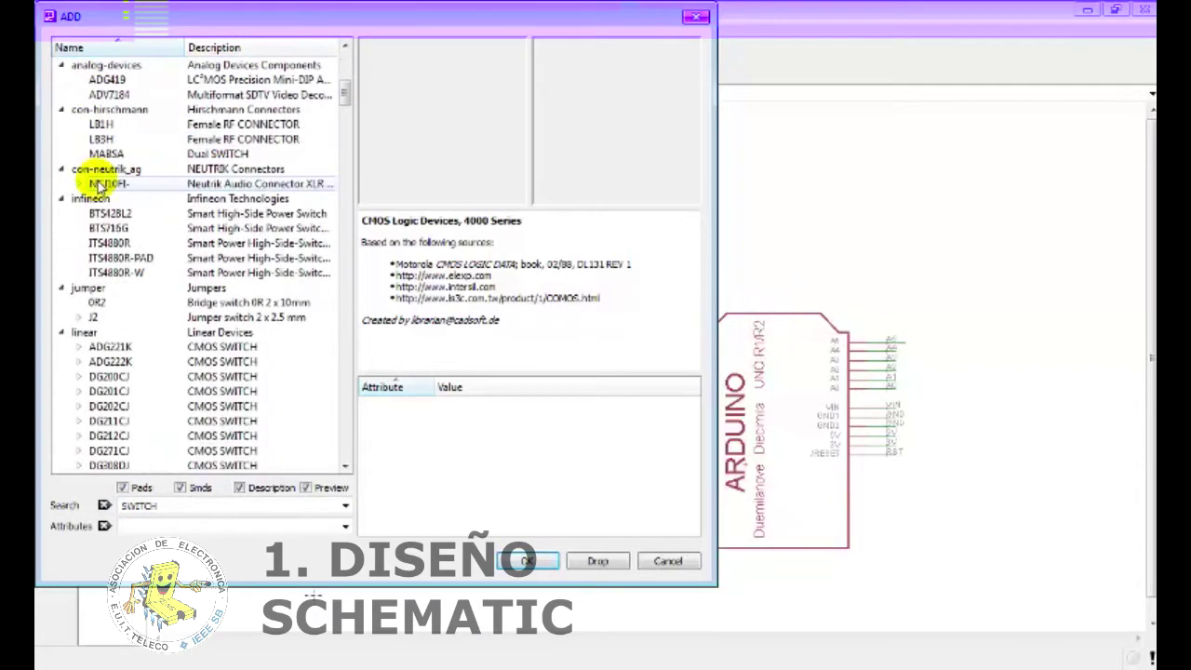
pyautogui.scroll(-5, 103, 184)
pyautogui.click(196, 184)
pyautogui.click(202, 346)
pyautogui.scroll(-5, 202, 391)
pyautogui.click(215, 406)
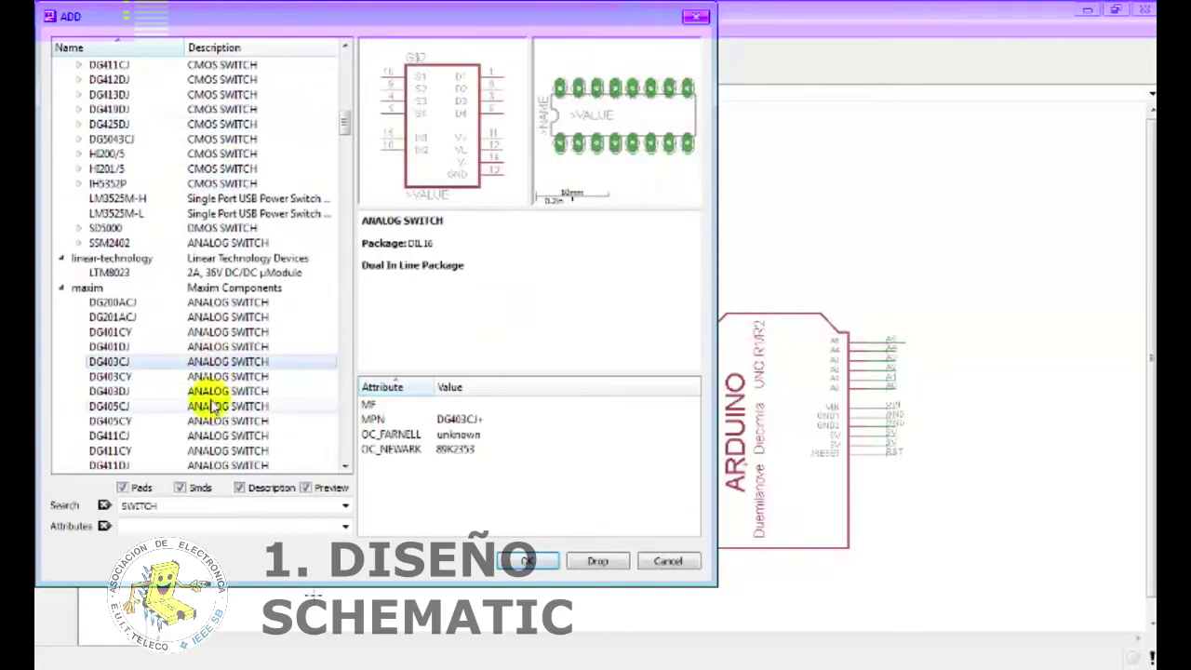
pyautogui.scroll(-5, 215, 410)
pyautogui.click(212, 370)
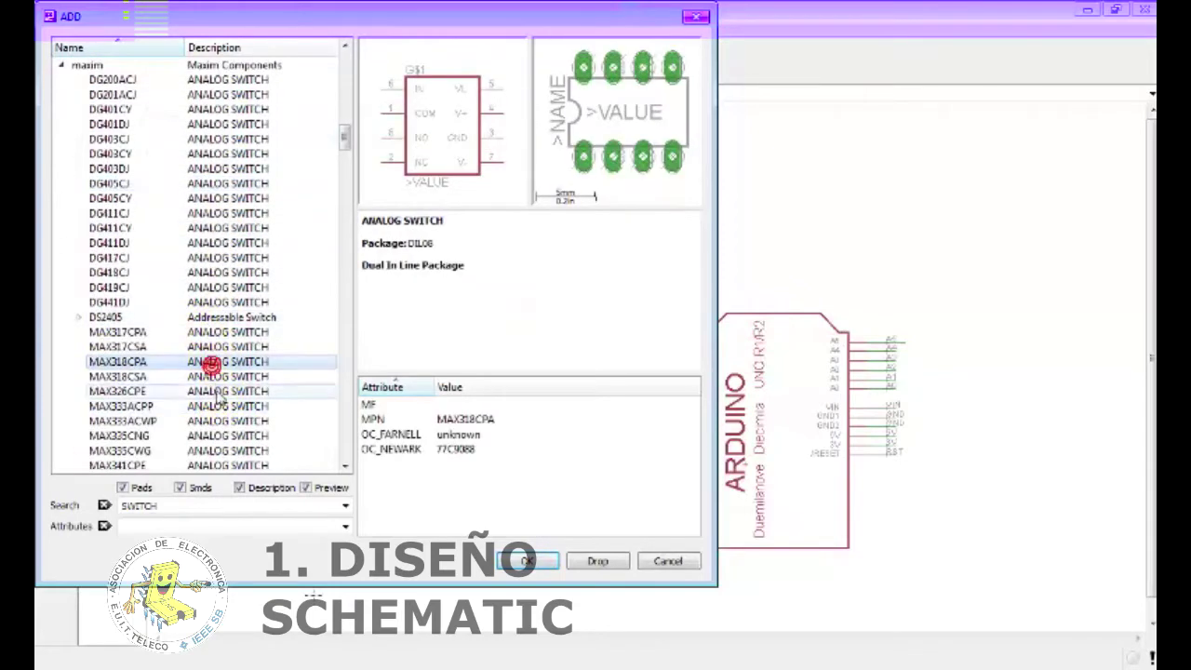
pyautogui.scroll(-1, 212, 371)
pyautogui.click(212, 370)
pyautogui.scroll(-4, 212, 363)
pyautogui.scroll(-5, 212, 345)
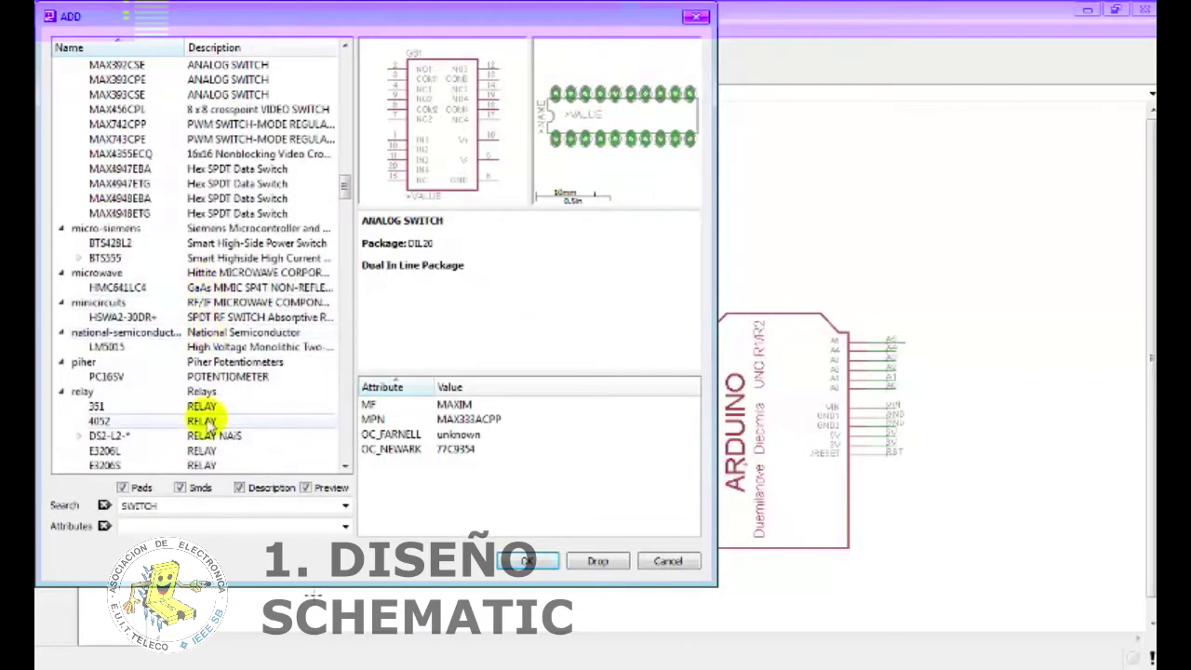
pyautogui.click(200, 451)
pyautogui.scroll(-5, 207, 389)
pyautogui.scroll(-4, 208, 389)
pyautogui.click(200, 359)
pyautogui.click(200, 298)
pyautogui.click(200, 418)
# - Preview the SW_DIP DIP switch variants and the MARQ6425 DIL switch with LED
pyautogui.scroll(-5, 212, 416)
pyautogui.scroll(-5, 212, 416)
pyautogui.click(205, 270)
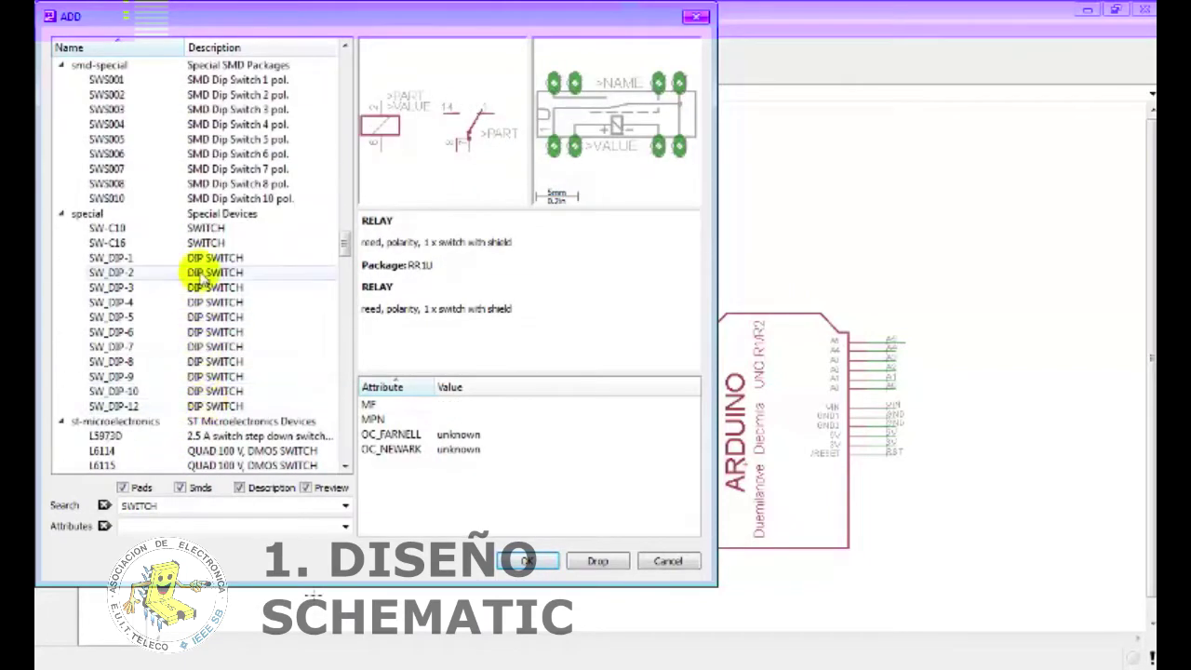
pyautogui.click(212, 346)
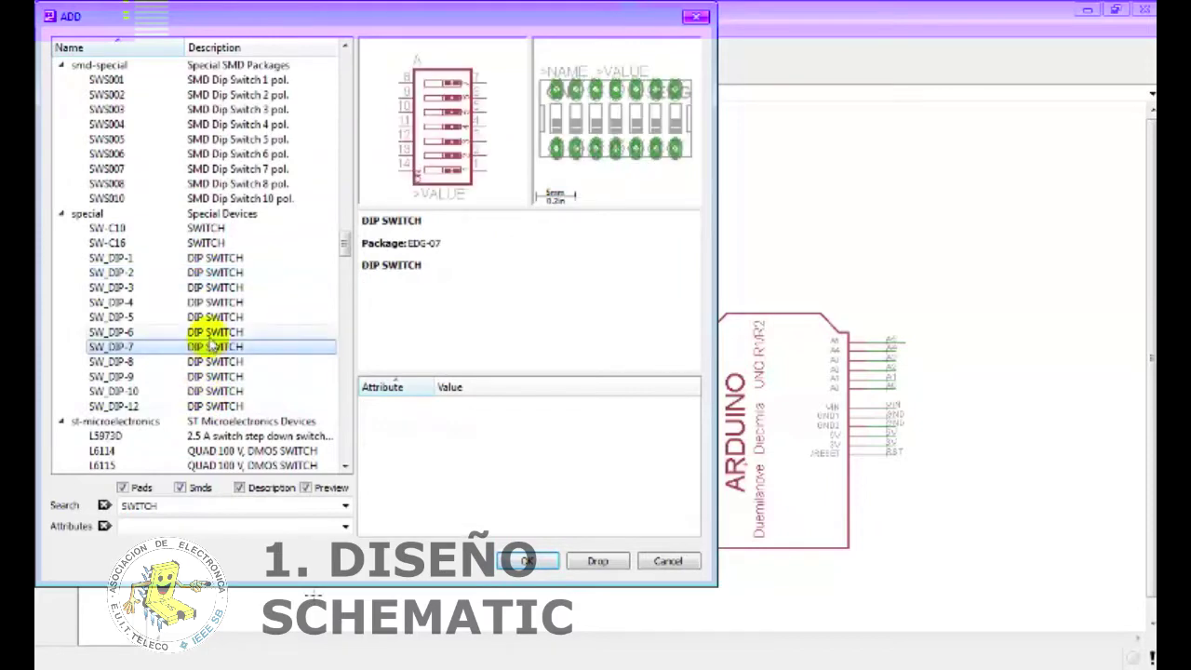
pyautogui.click(212, 332)
pyautogui.click(211, 301)
pyautogui.click(213, 287)
pyautogui.click(212, 257)
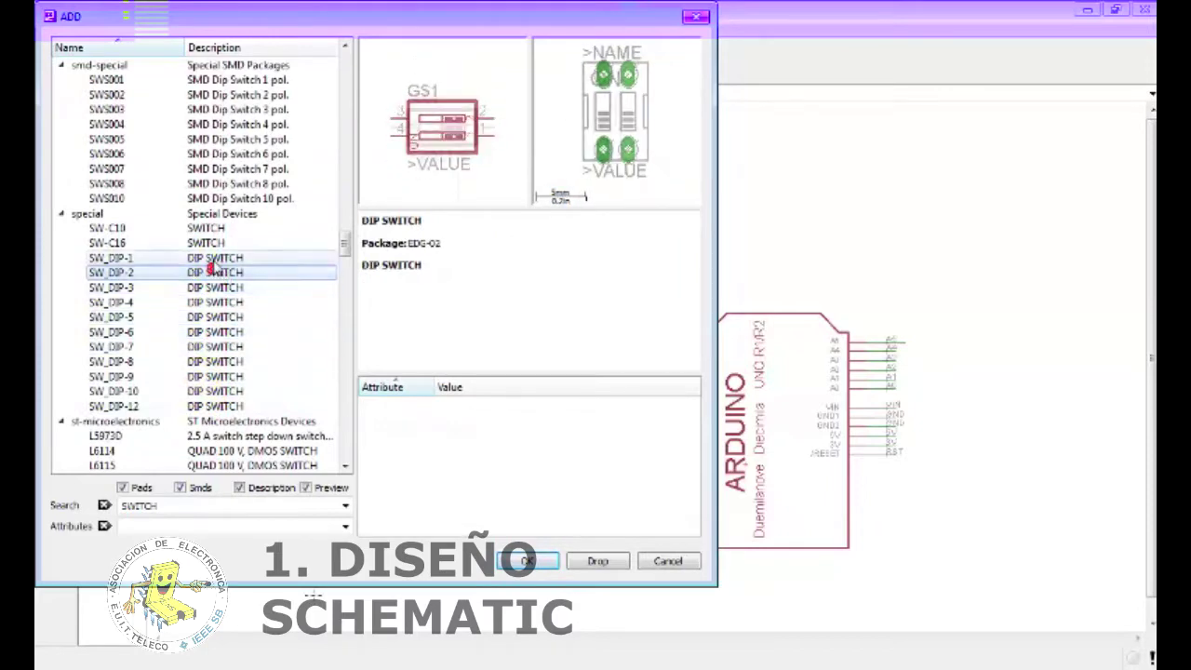
pyautogui.click(223, 361)
pyautogui.scroll(-1, 228, 377)
pyautogui.scroll(-4, 228, 376)
pyautogui.scroll(-4, 228, 377)
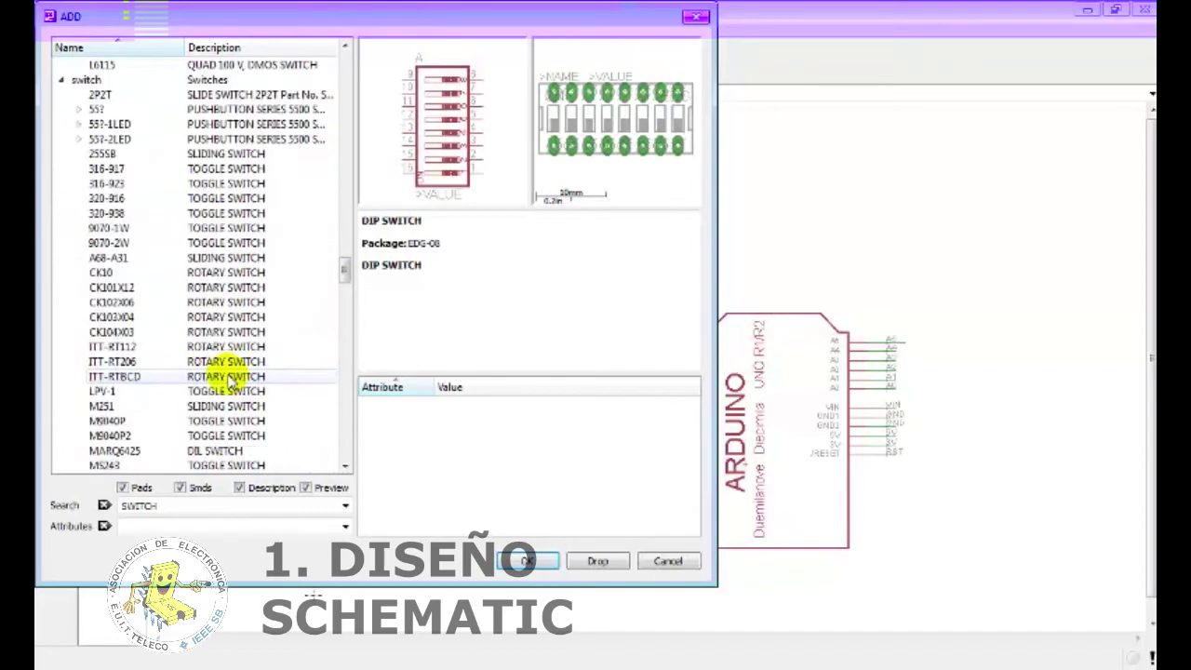
pyautogui.scroll(-2, 228, 377)
pyautogui.scroll(-4, 228, 377)
pyautogui.scroll(-1, 228, 359)
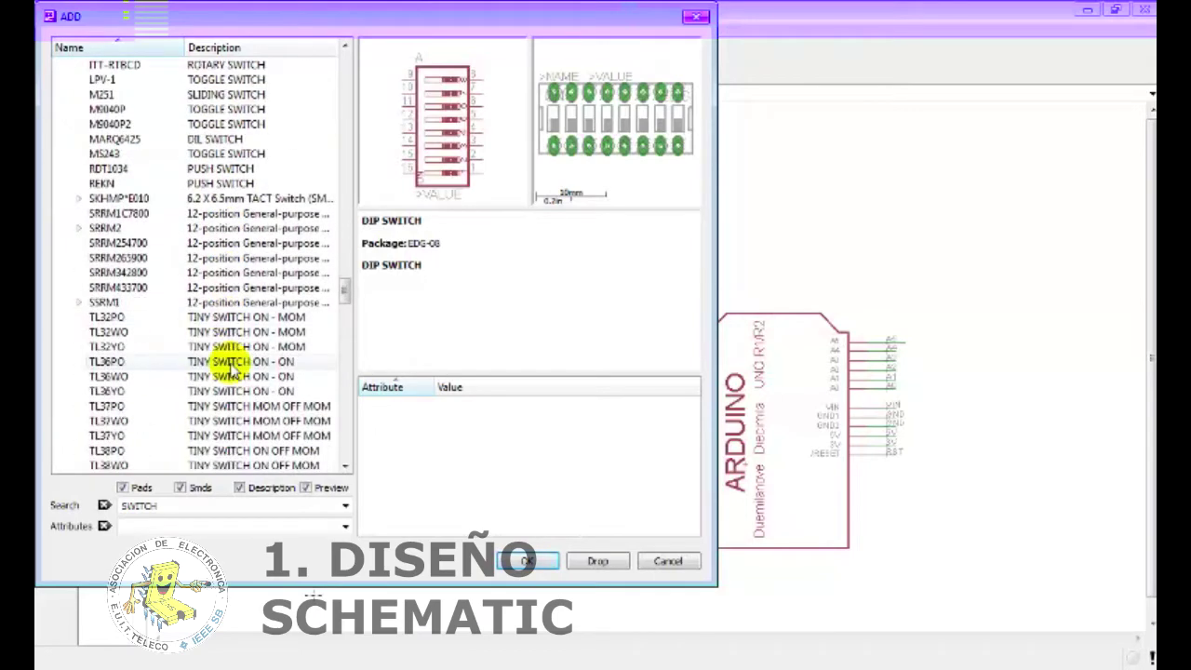
pyautogui.click(214, 139)
# - Select the switch-omron 10-XX push switch (B3F-10XX package) and confirm it with OK
pyautogui.scroll(-1, 214, 144)
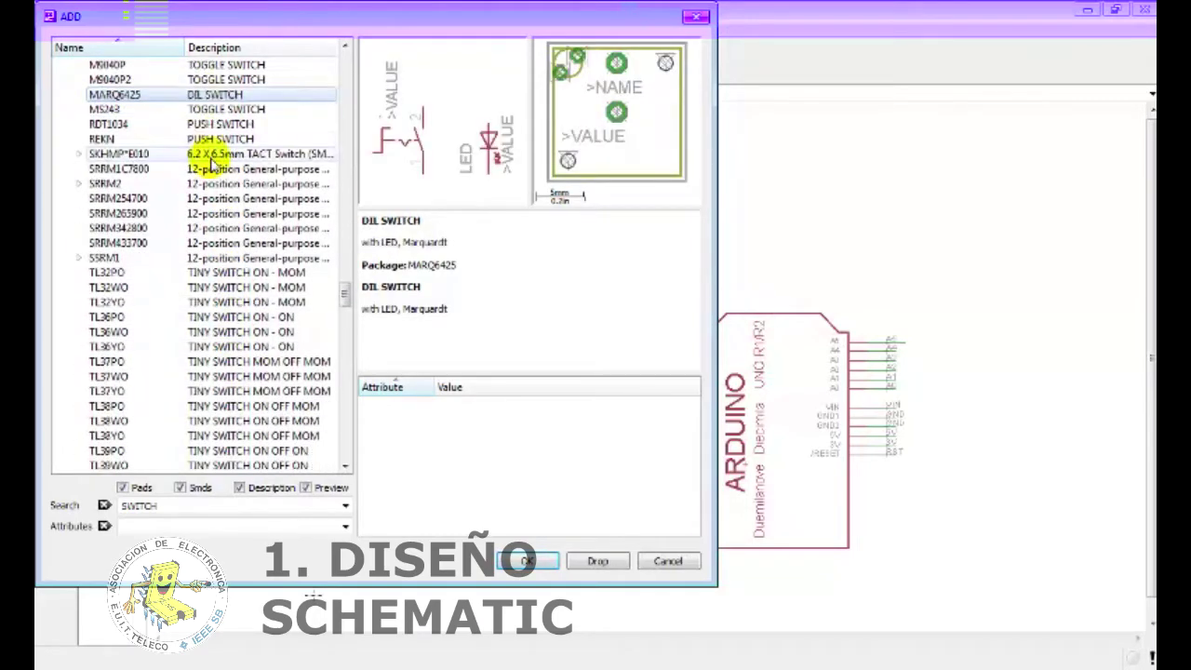
pyautogui.scroll(-3, 213, 154)
pyautogui.scroll(-5, 213, 163)
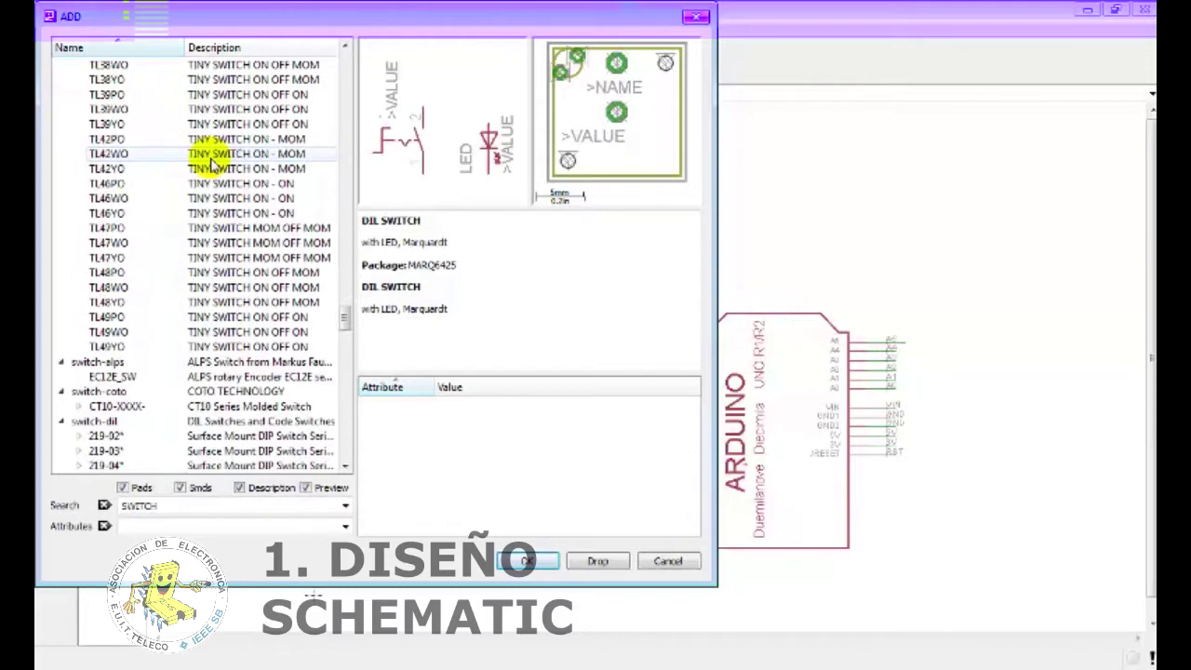
pyautogui.scroll(-5, 212, 164)
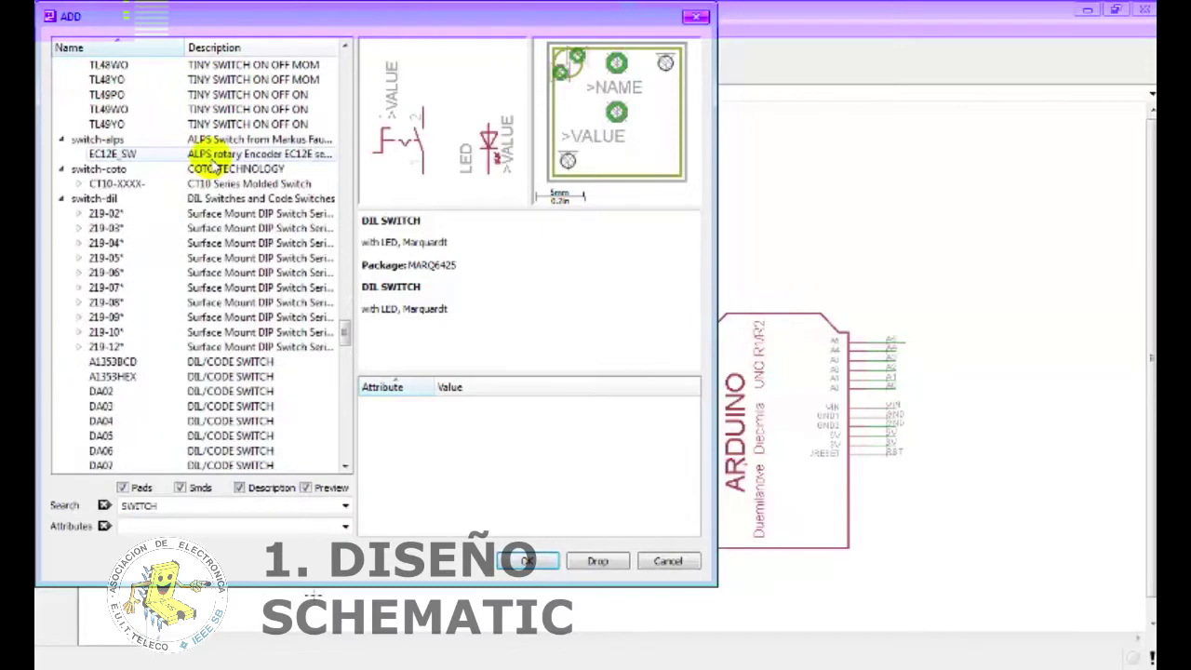
pyautogui.scroll(-4, 212, 164)
pyautogui.scroll(-4, 212, 164)
pyautogui.scroll(-4, 212, 166)
pyautogui.scroll(-9, 212, 165)
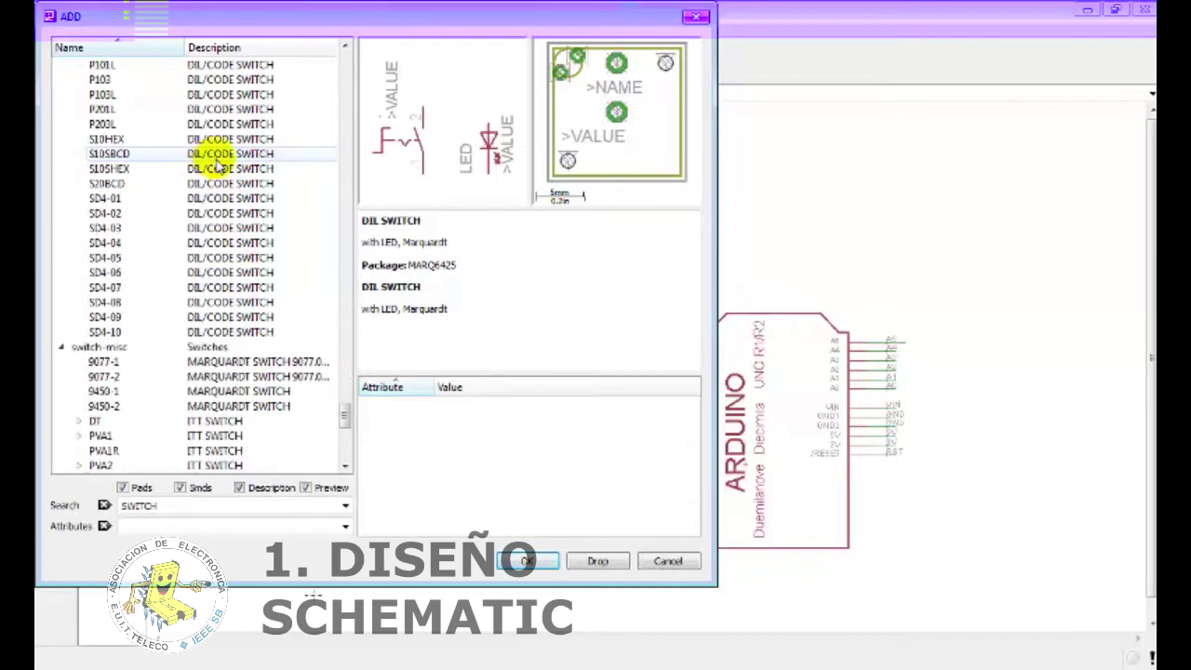
pyautogui.scroll(-5, 216, 165)
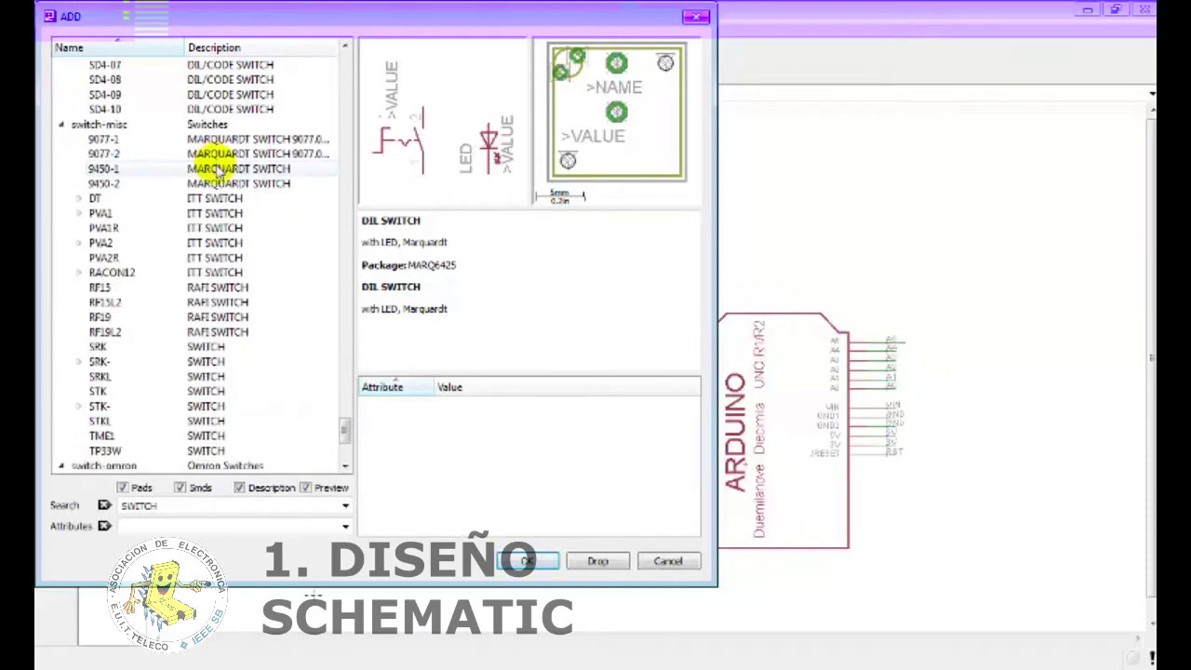
pyautogui.scroll(-5, 216, 169)
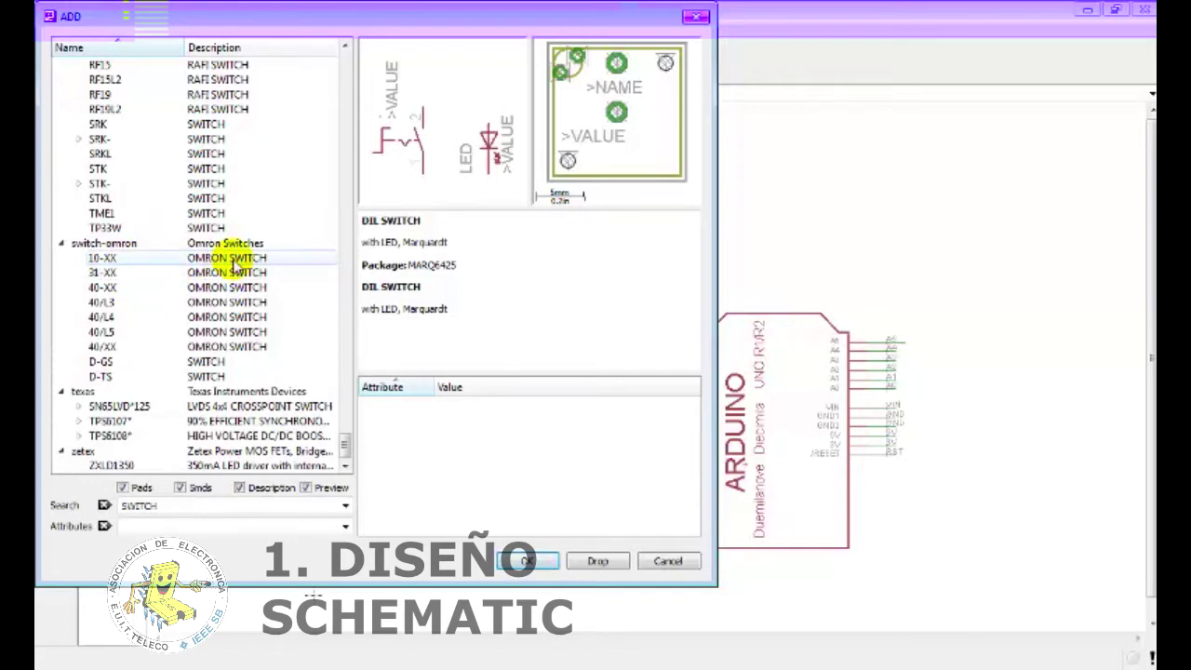
pyautogui.click(234, 265)
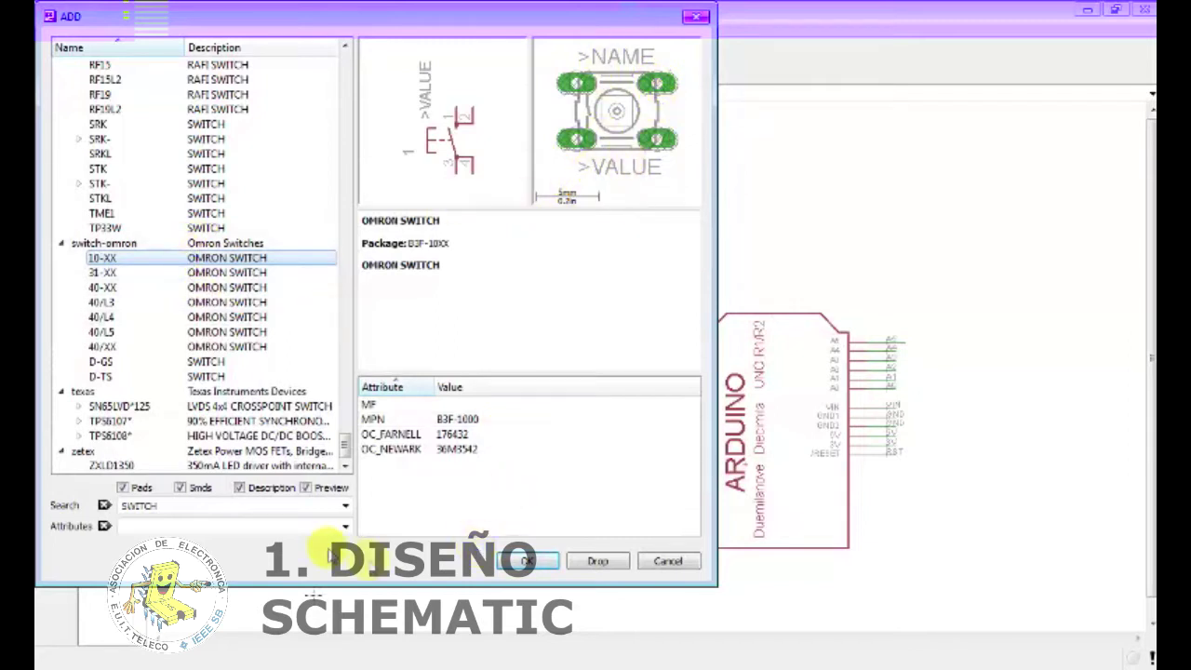
pyautogui.click(526, 563)
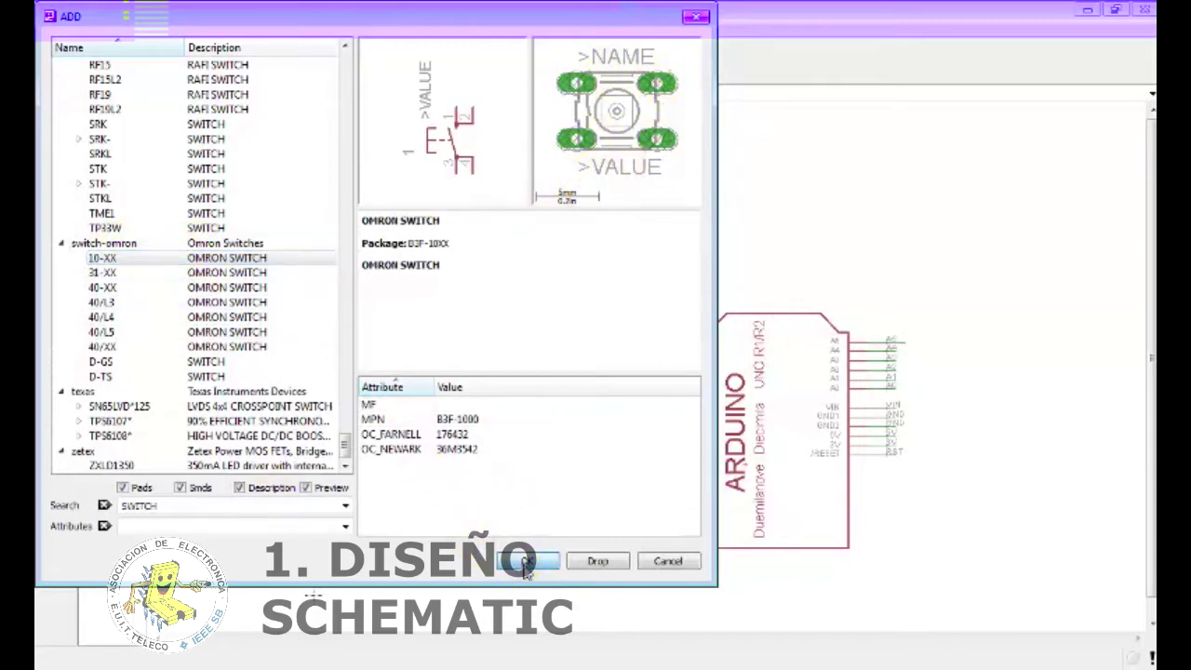
# - Place switch S1 rotated horizontally above the header chip, then end placement and close the ADD dialog
pyautogui.rightClick(528, 177)
pyautogui.rightClick(528, 176)
pyautogui.rightClick(519, 183)
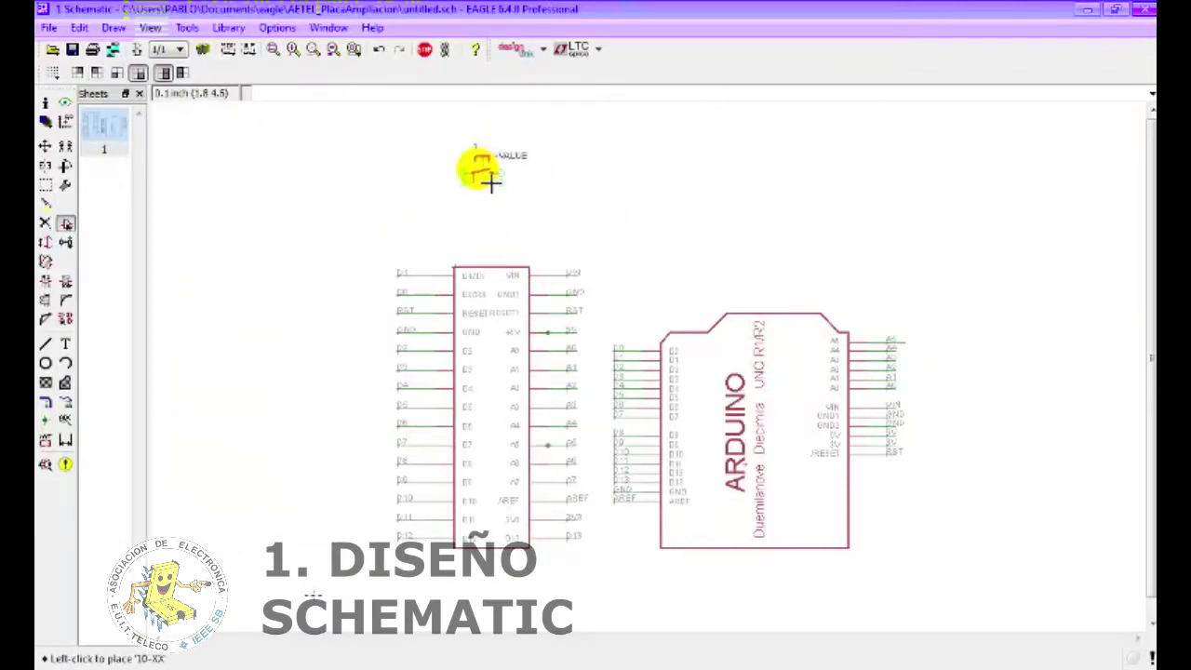
pyautogui.click(491, 183)
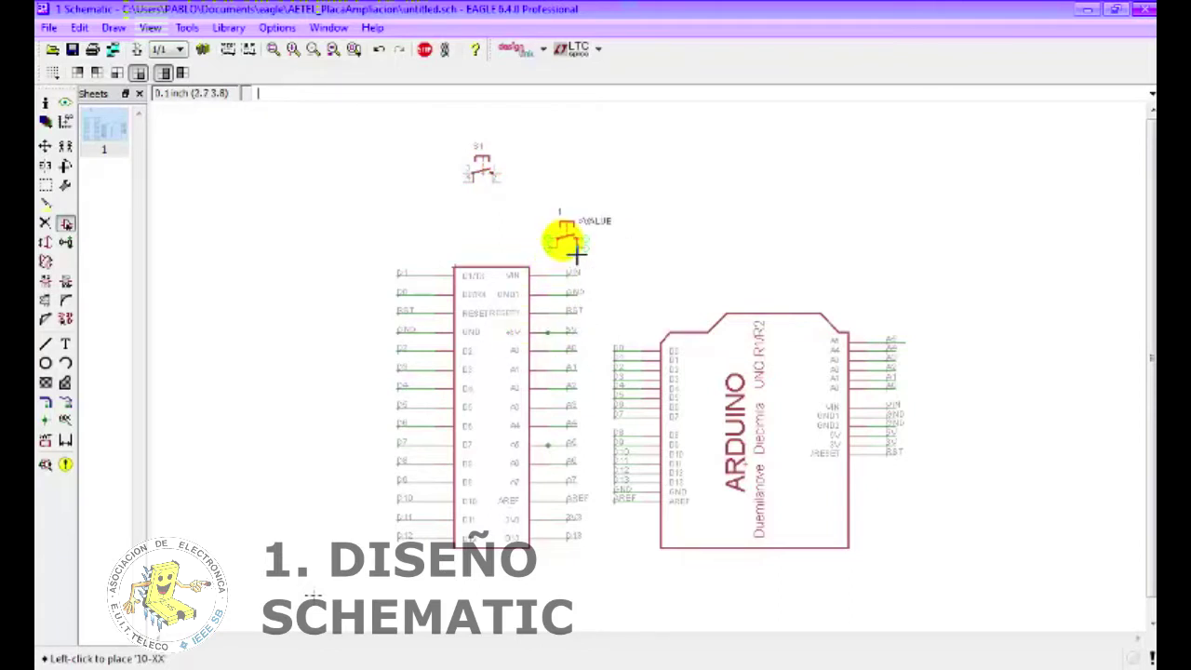
pyautogui.press('Escape')
pyautogui.click(704, 25)
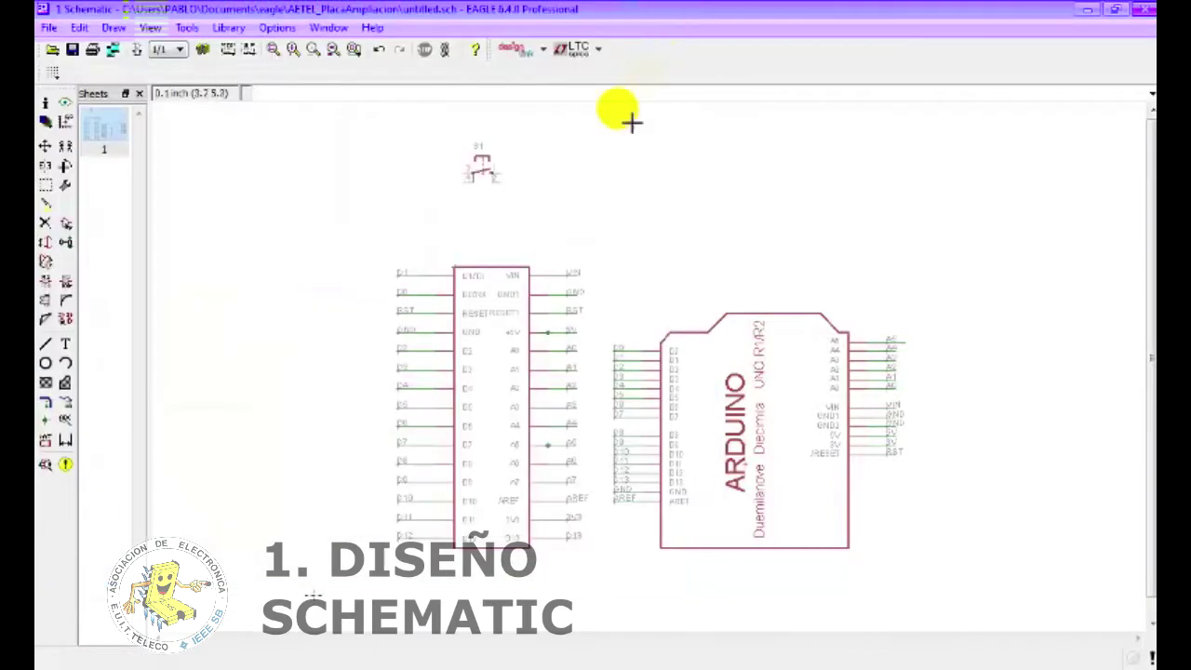
pyautogui.scroll(1, 620, 147)
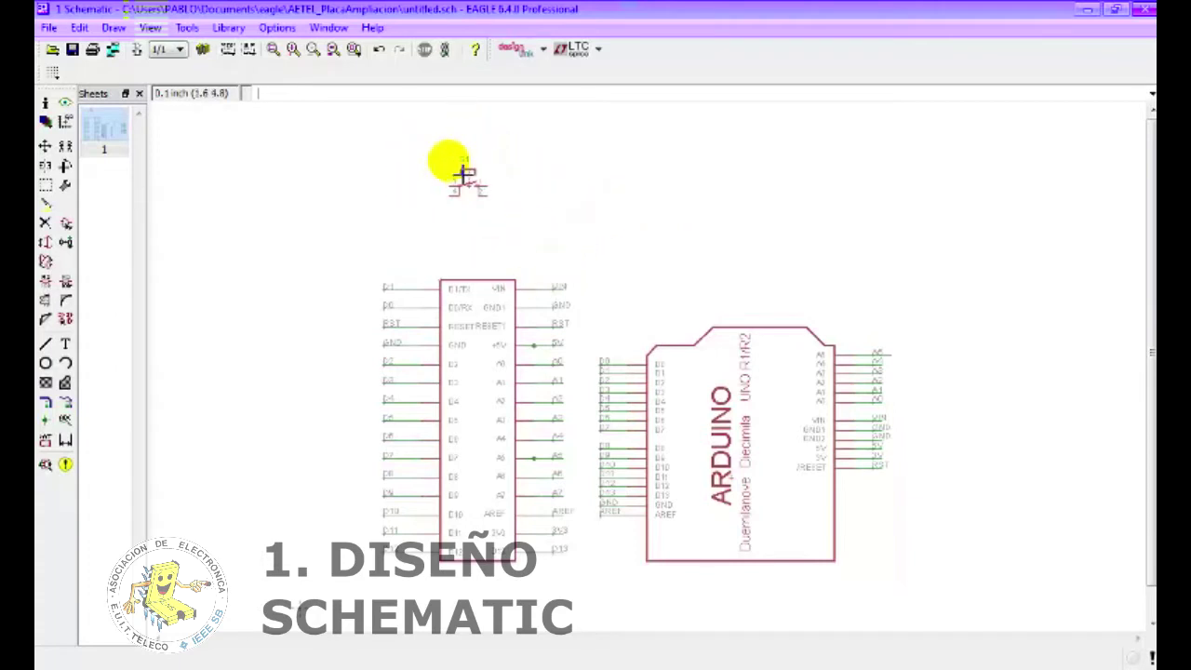
pyautogui.click(79, 28)
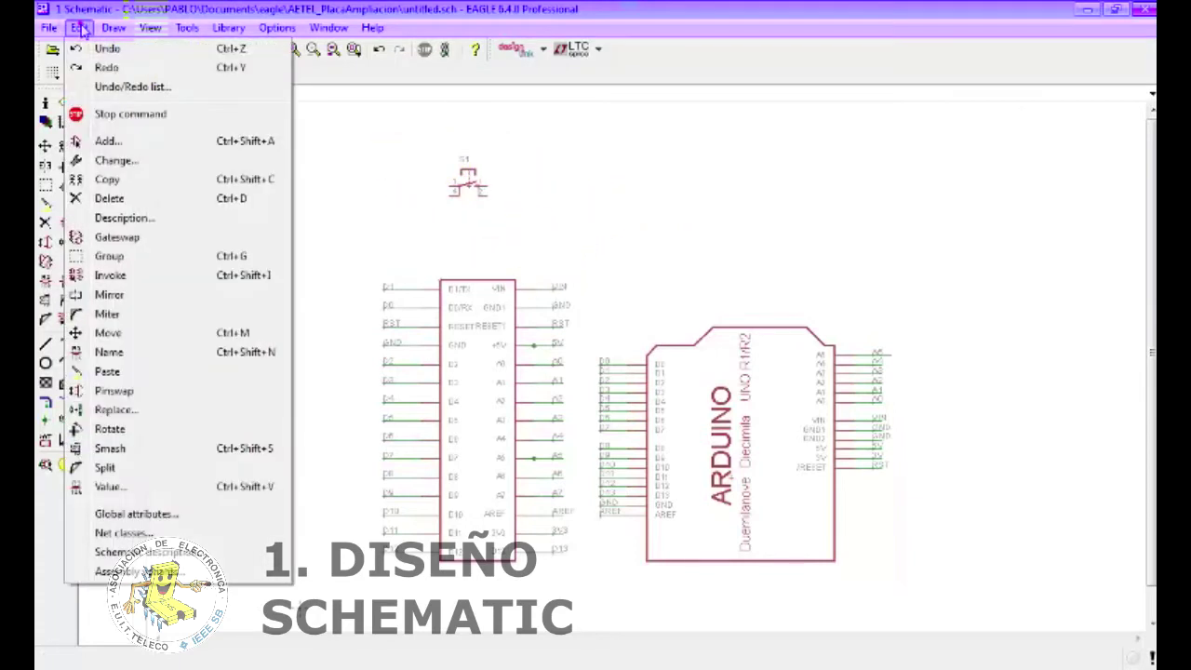
# - Search the Add dialog's libraries for res* resistor parts and scroll through the results
pyautogui.click(107, 141)
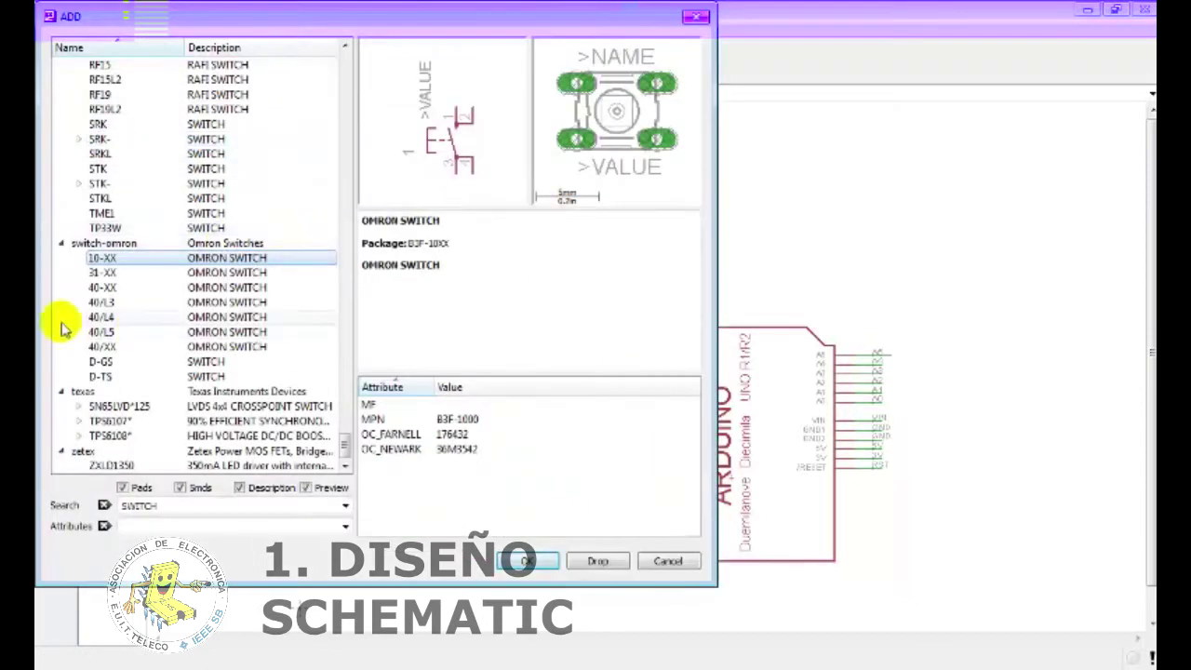
pyautogui.doubleClick(195, 508)
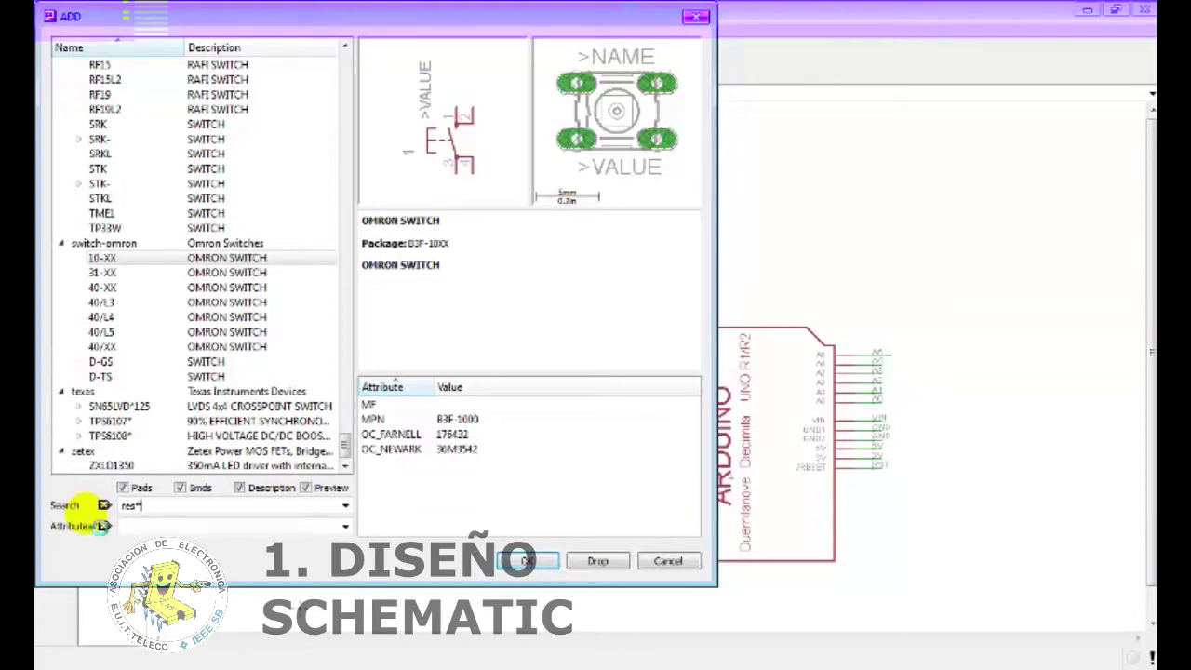
pyautogui.click(103, 505)
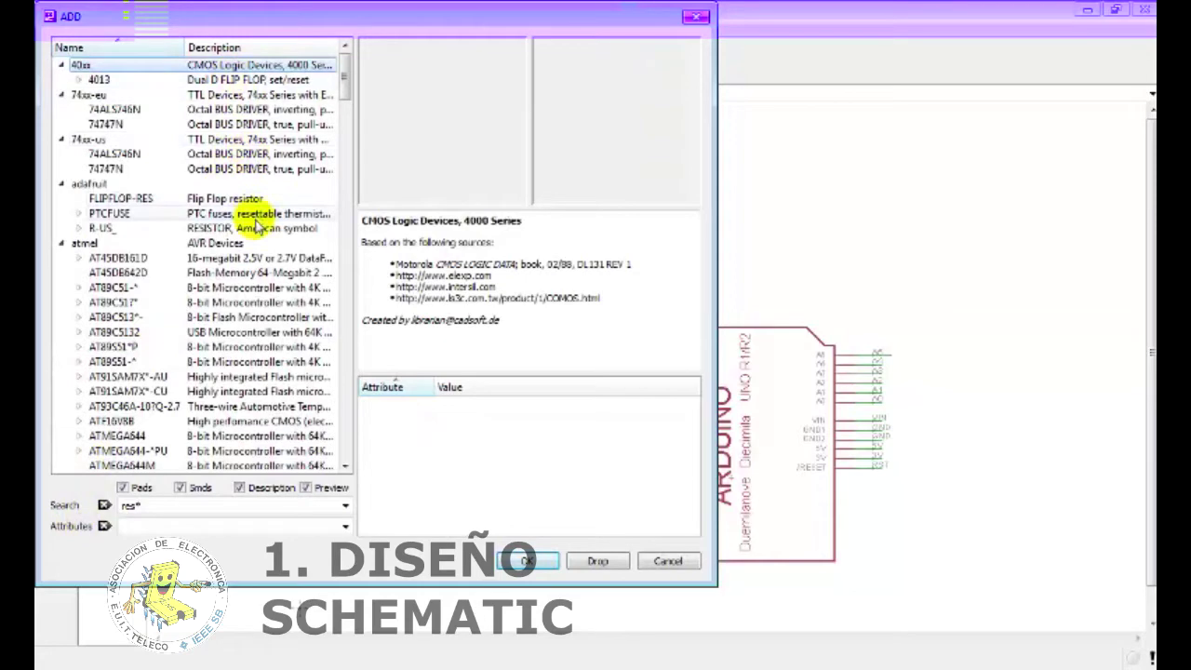
pyautogui.scroll(-5, 270, 223)
pyautogui.scroll(-5, 261, 196)
pyautogui.scroll(-5, 279, 200)
pyautogui.scroll(-5, 266, 199)
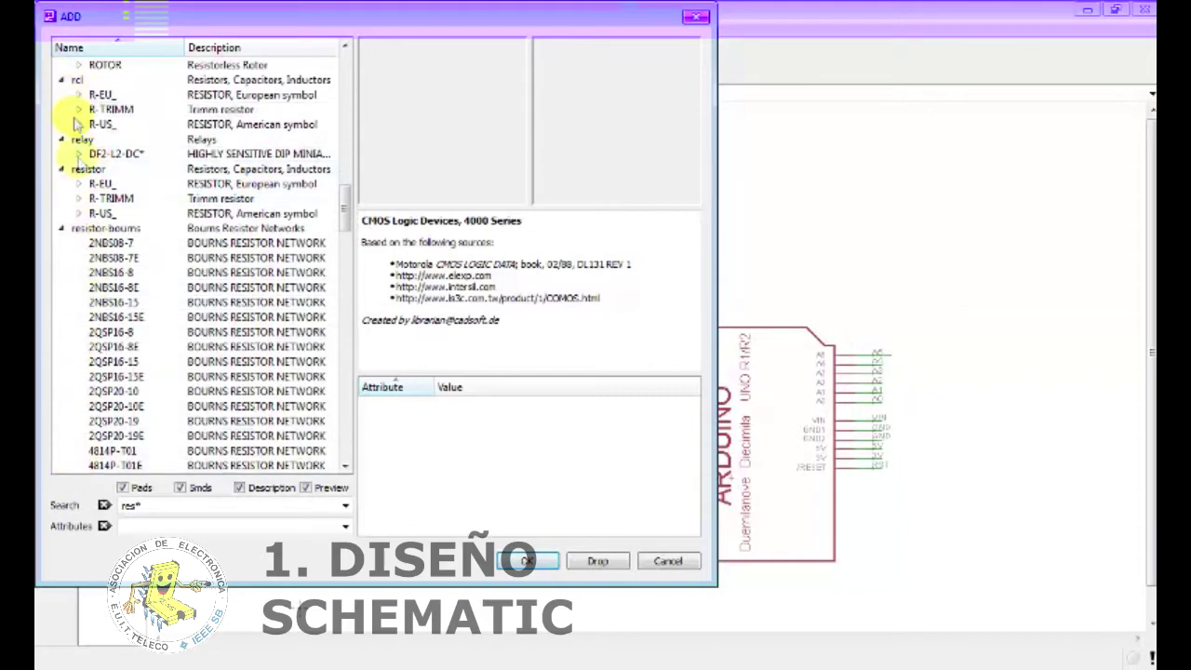
# - Expand the rcl R-EU_ group and compare packages from R-EU_0204/2V to R-EU_0411/15
pyautogui.click(88, 183)
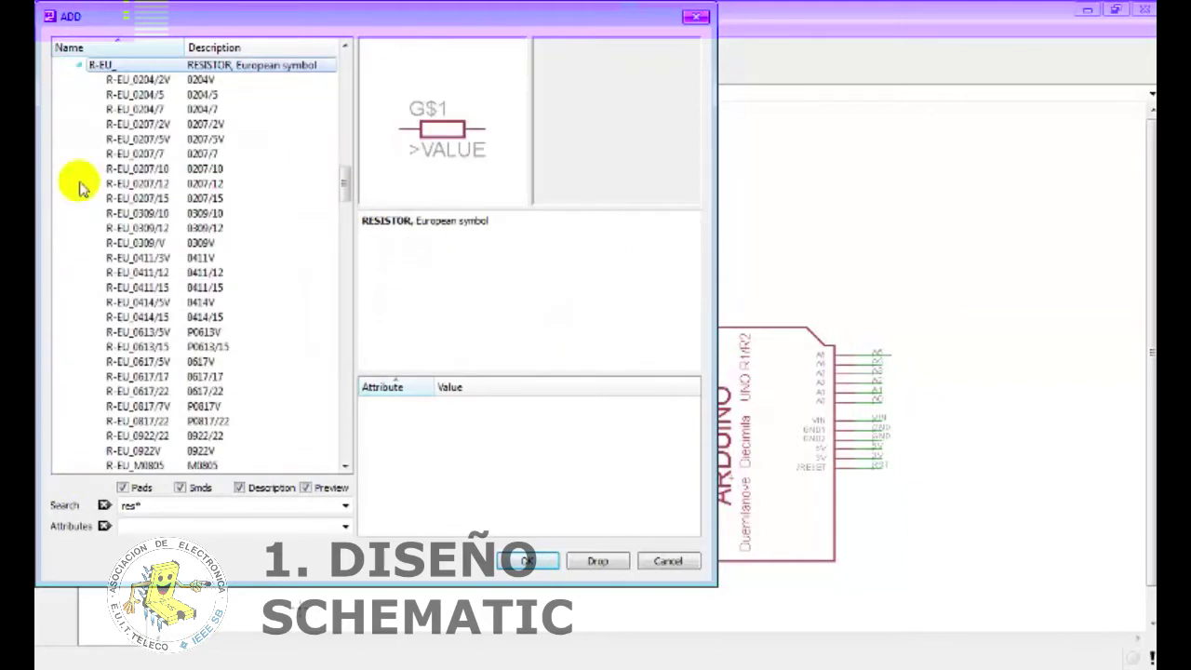
pyautogui.click(130, 80)
pyautogui.click(140, 95)
pyautogui.moveTo(144, 107); pyautogui.dragTo(141, 272)
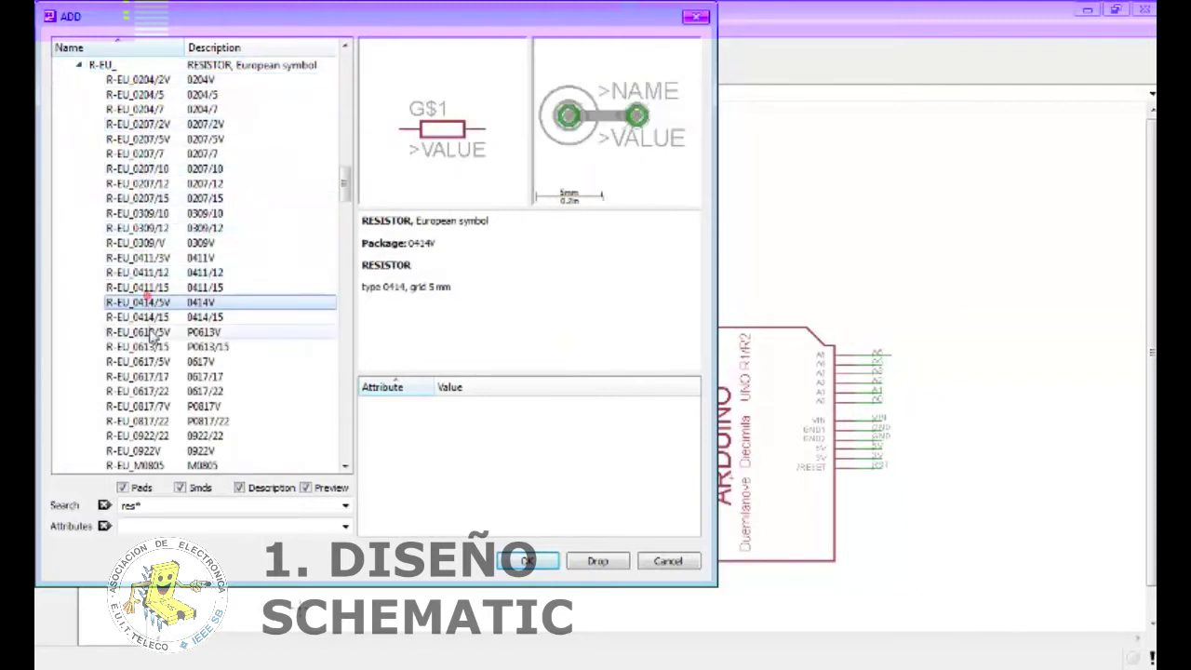
pyautogui.moveTo(147, 302); pyautogui.dragTo(160, 289)
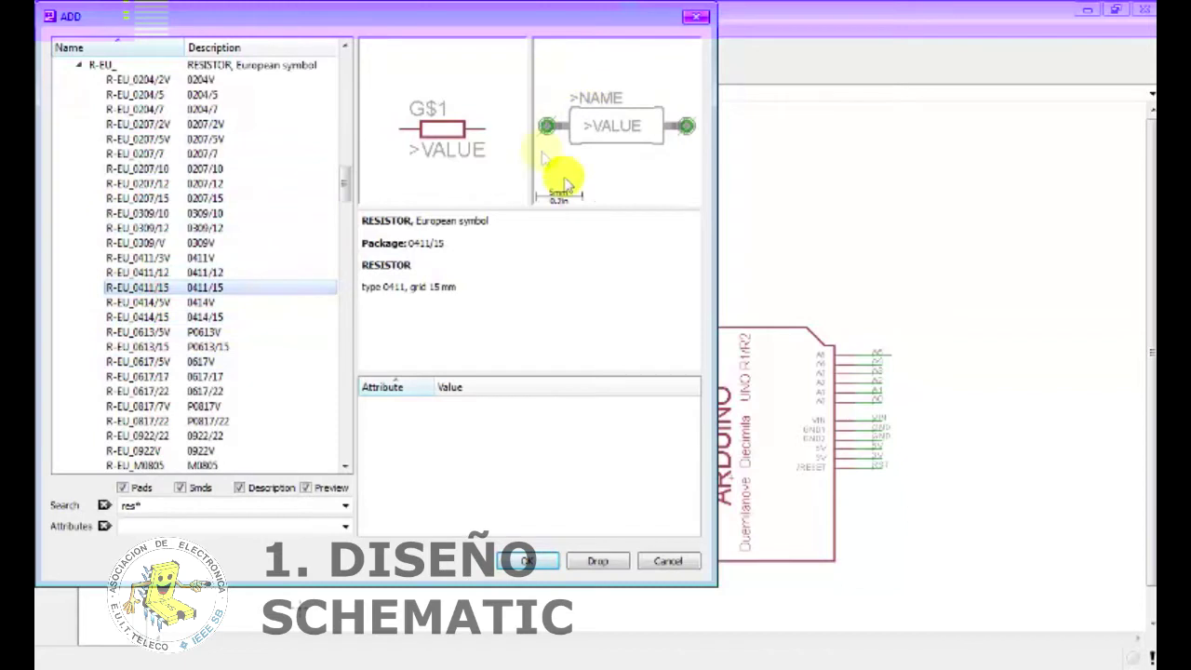
pyautogui.click(138, 198)
pyautogui.click(139, 154)
# - Select the R-EU_0204/2V resistor and confirm it with OK
pyautogui.click(149, 79)
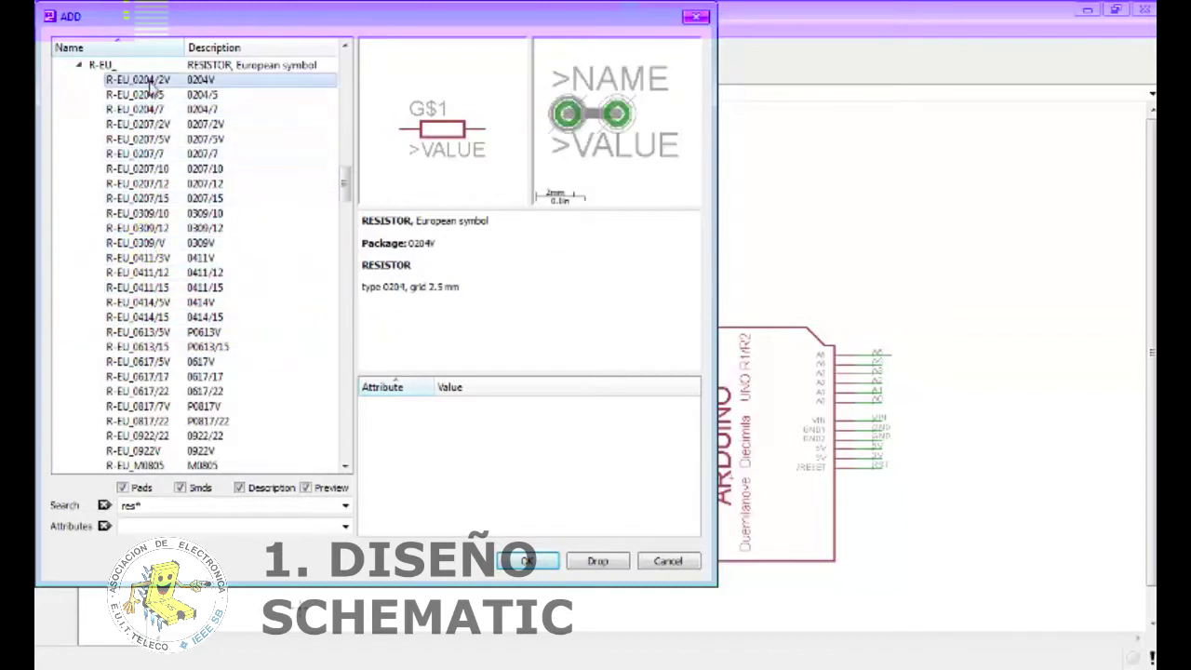
pyautogui.click(140, 94)
pyautogui.click(149, 79)
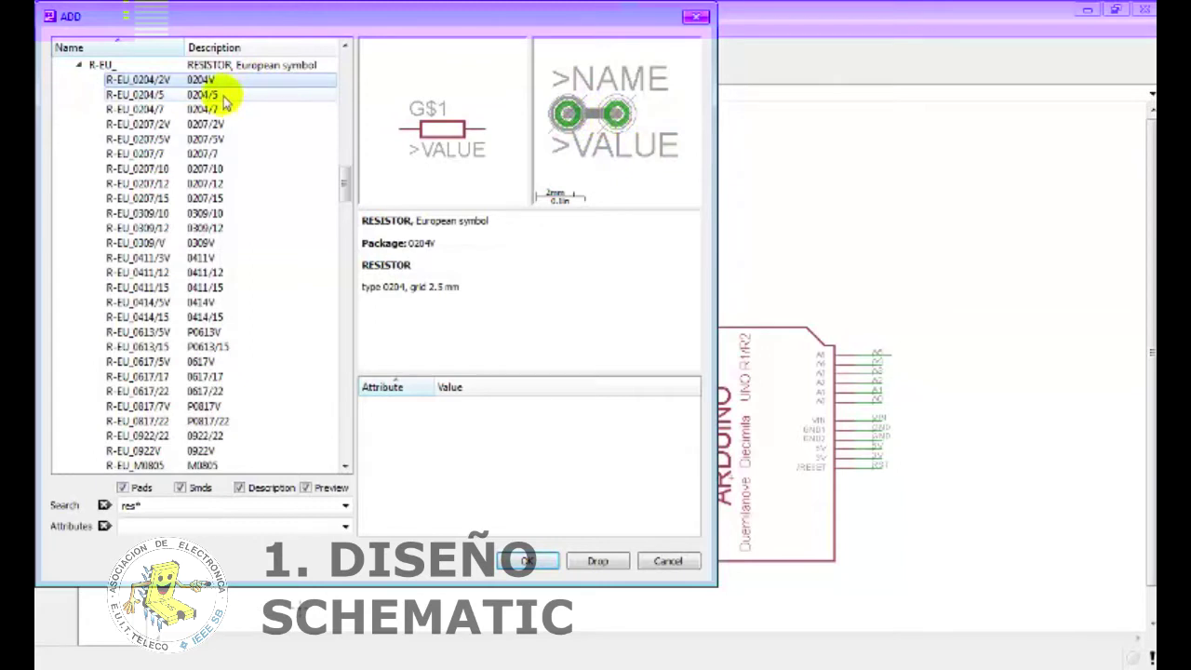
pyautogui.click(221, 94)
pyautogui.click(223, 108)
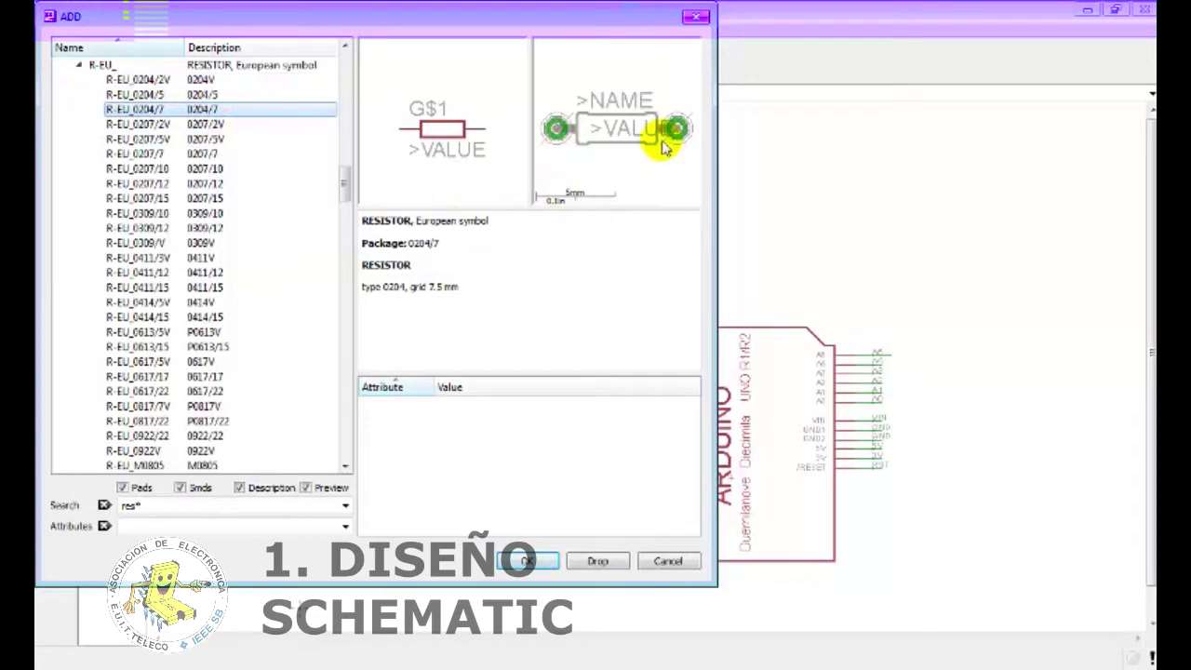
pyautogui.click(137, 80)
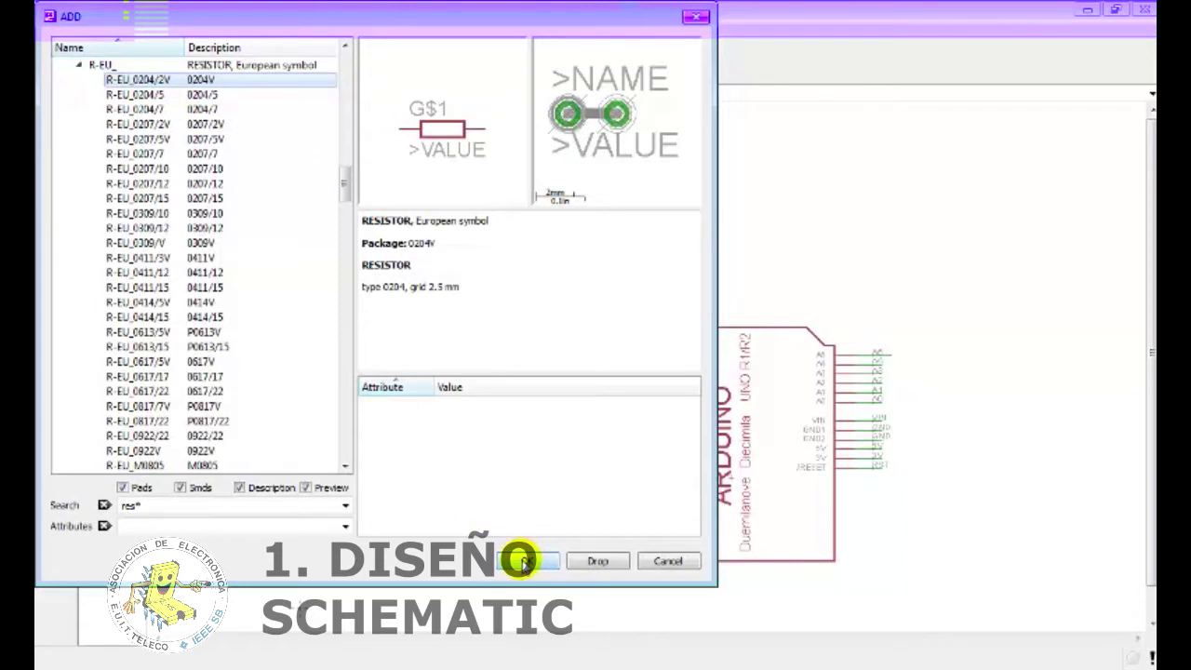
pyautogui.click(523, 561)
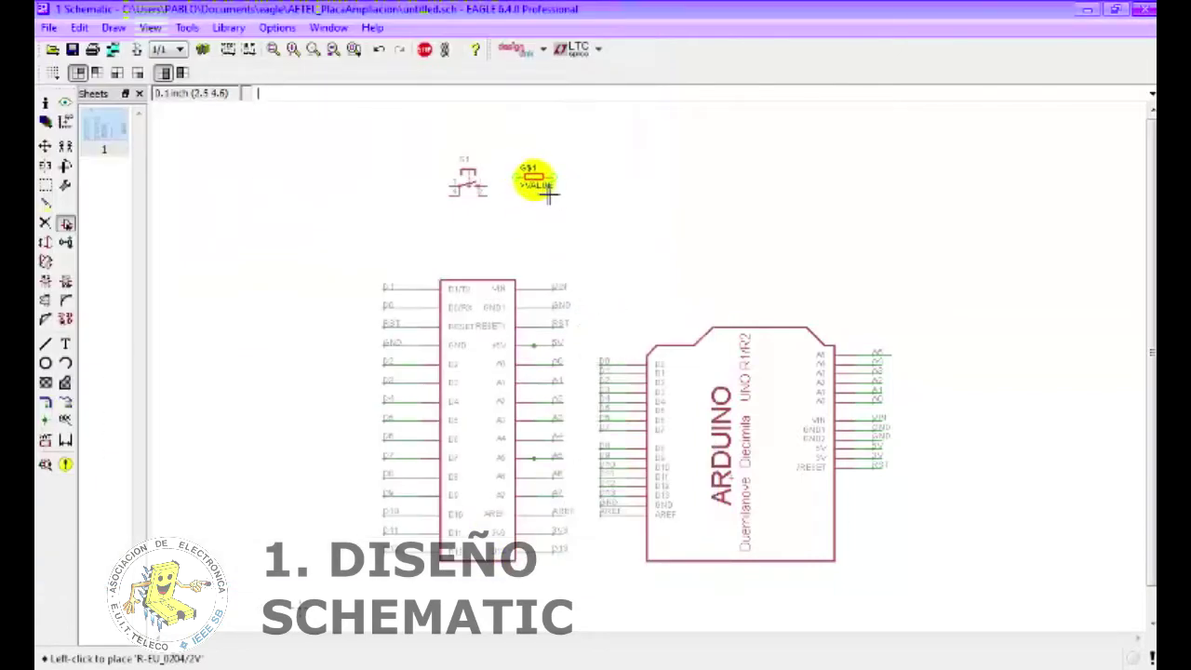
# - Place resistor R1 right of switch S1 and wire S1's right pin to R1
pyautogui.click(567, 199)
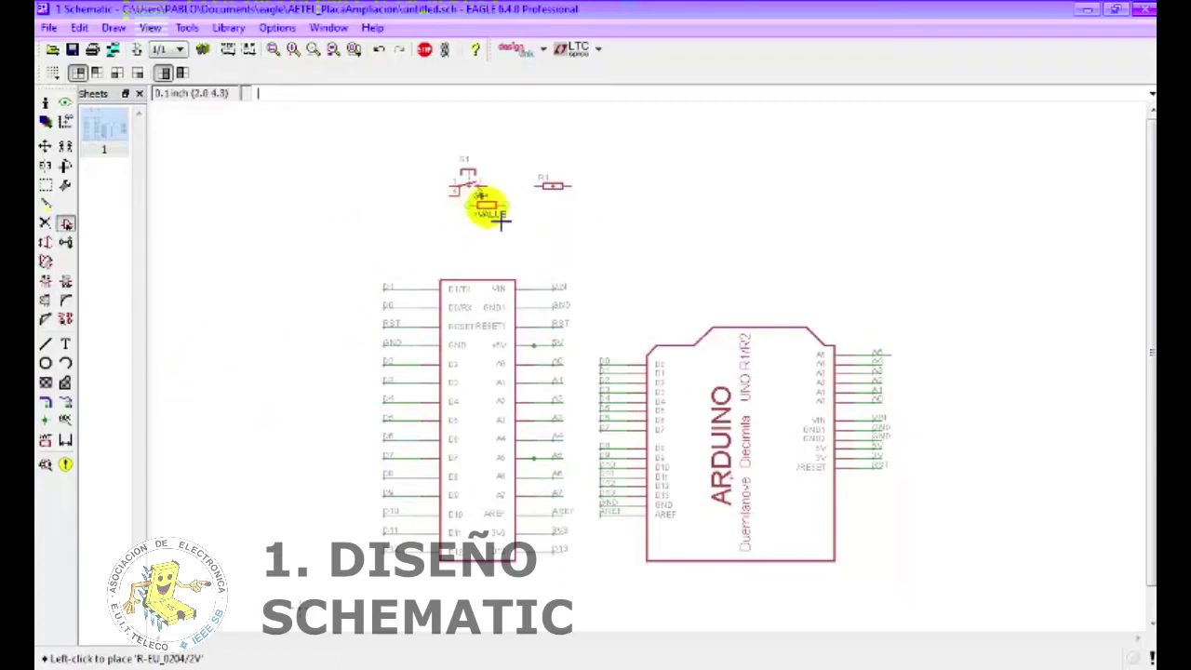
pyautogui.click(46, 345)
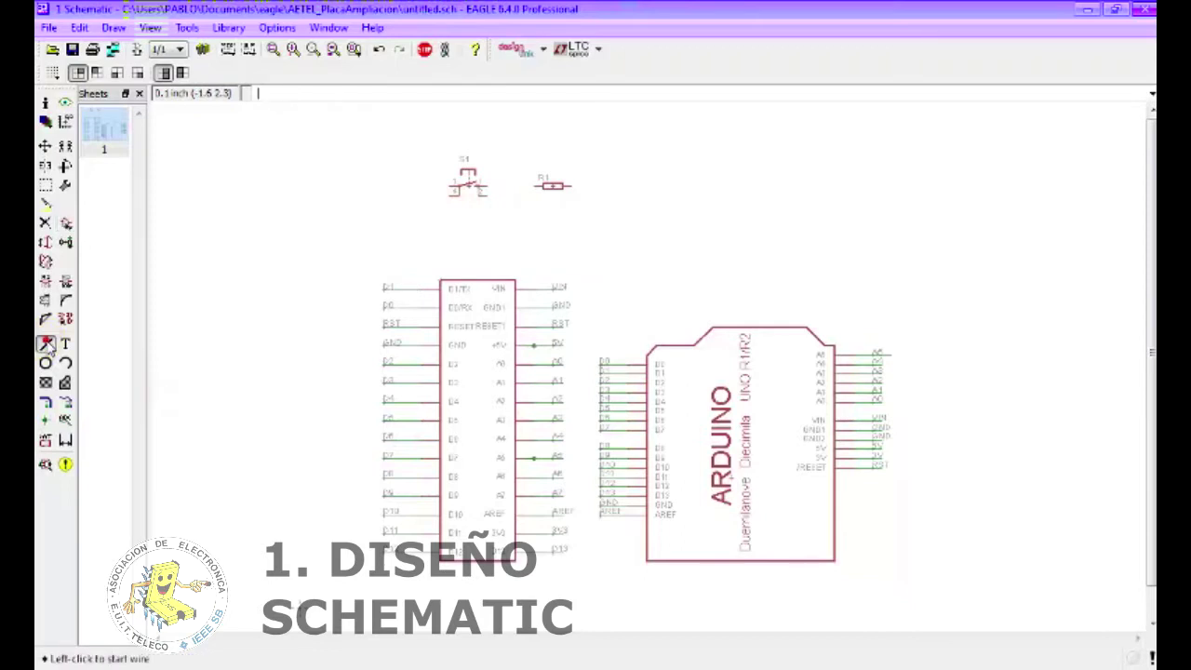
pyautogui.click(500, 198)
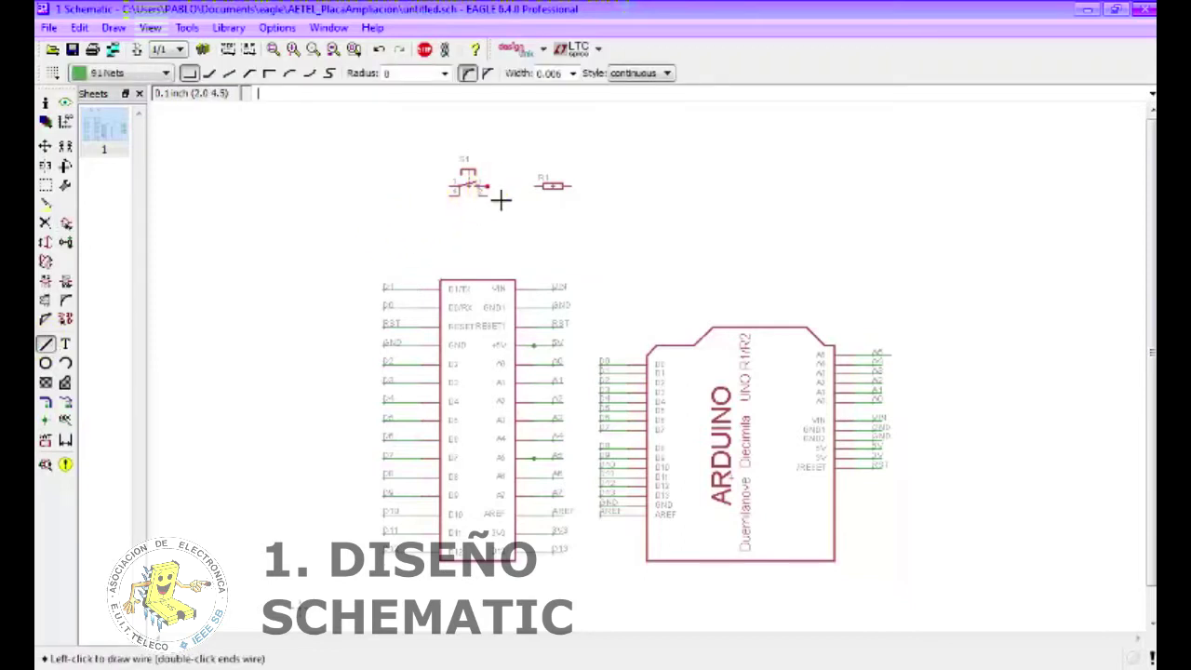
pyautogui.click(548, 195)
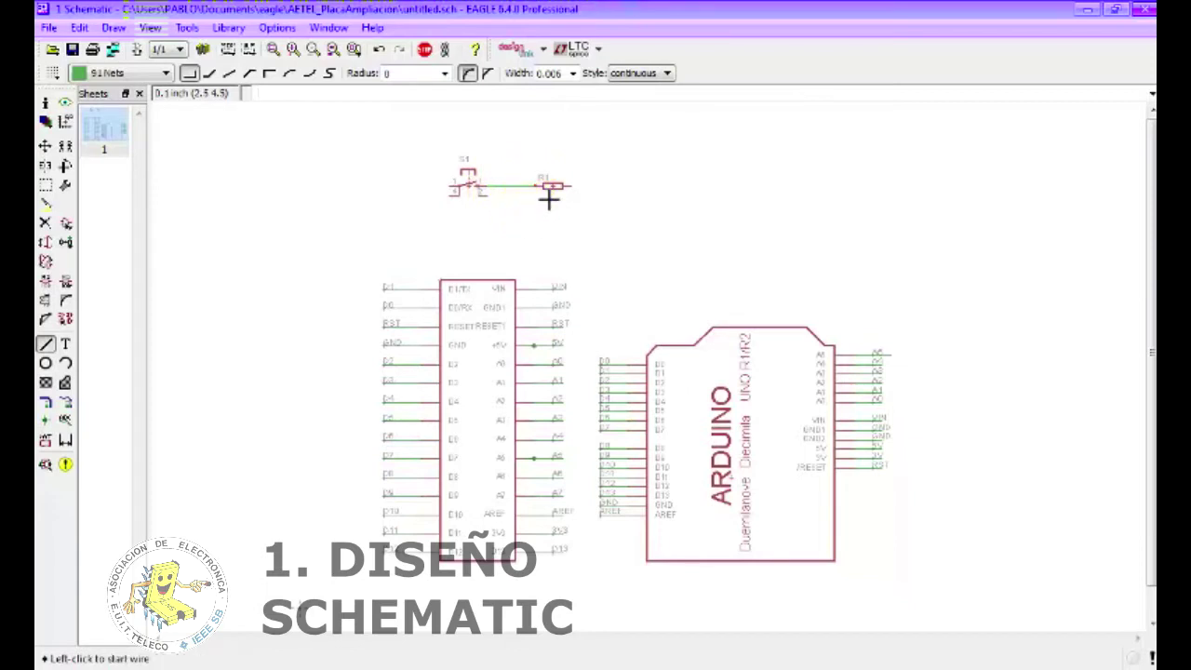
# - Draw nets extending left of S1, right of R1, and up from the junction
pyautogui.click(67, 407)
pyautogui.click(402, 190)
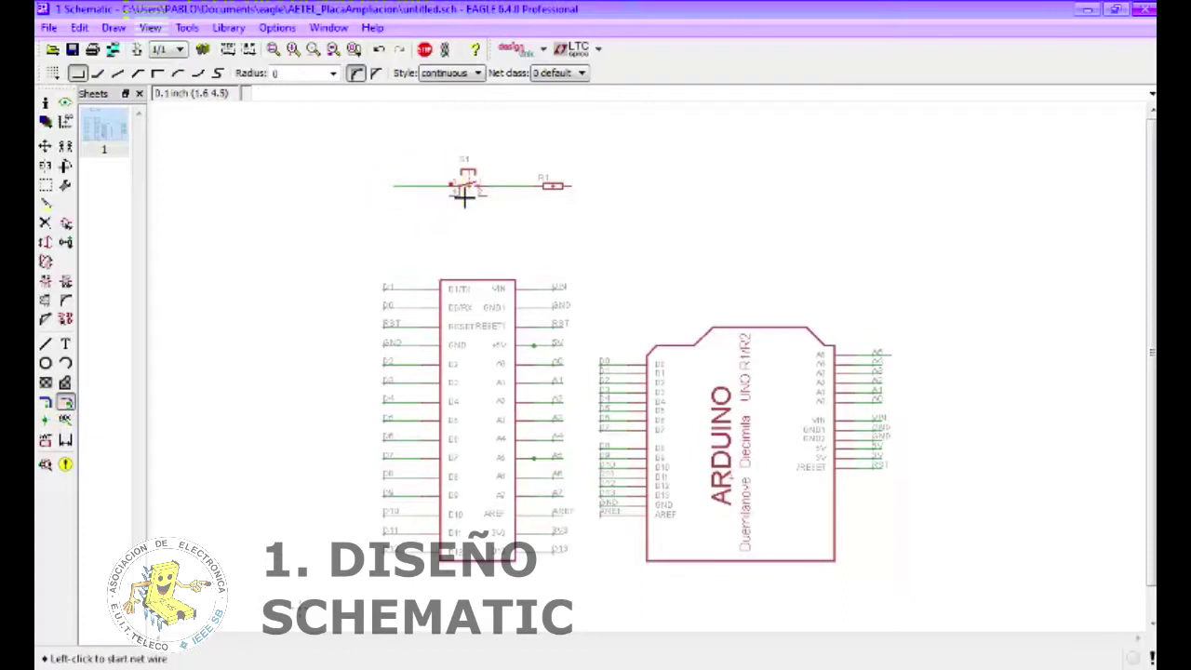
pyautogui.click(600, 186)
pyautogui.click(566, 186)
pyautogui.click(514, 144)
pyautogui.click(515, 186)
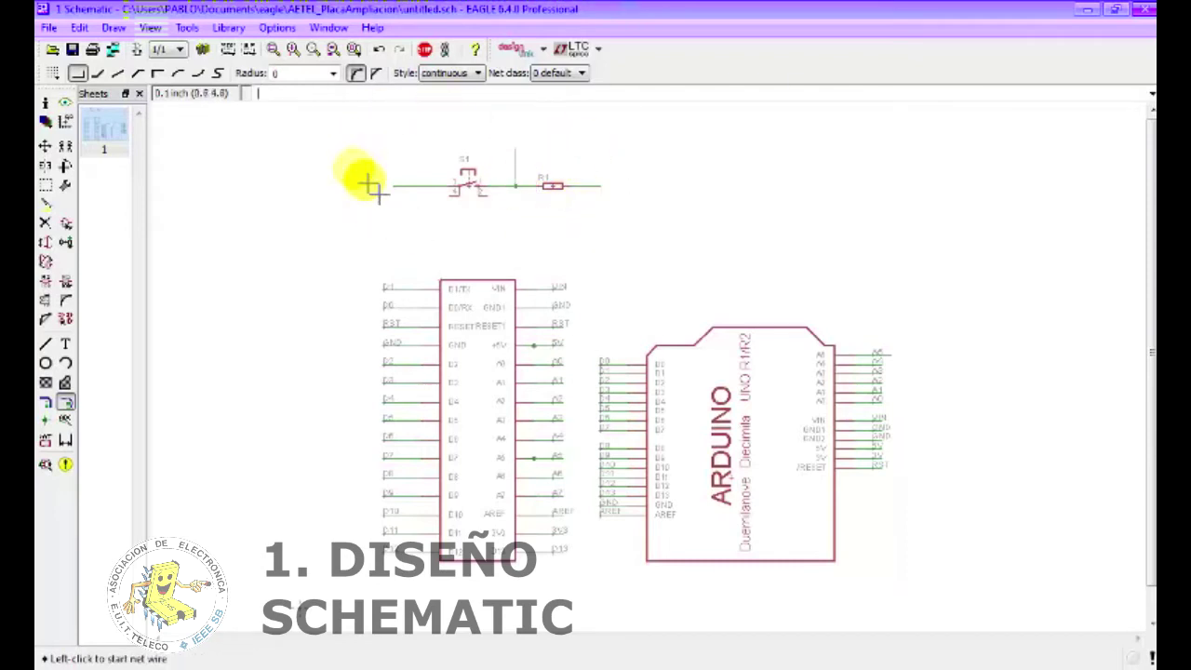
# - Label the net stubs left of S1, right of R1 and at the top of the vertical net
pyautogui.click(66, 420)
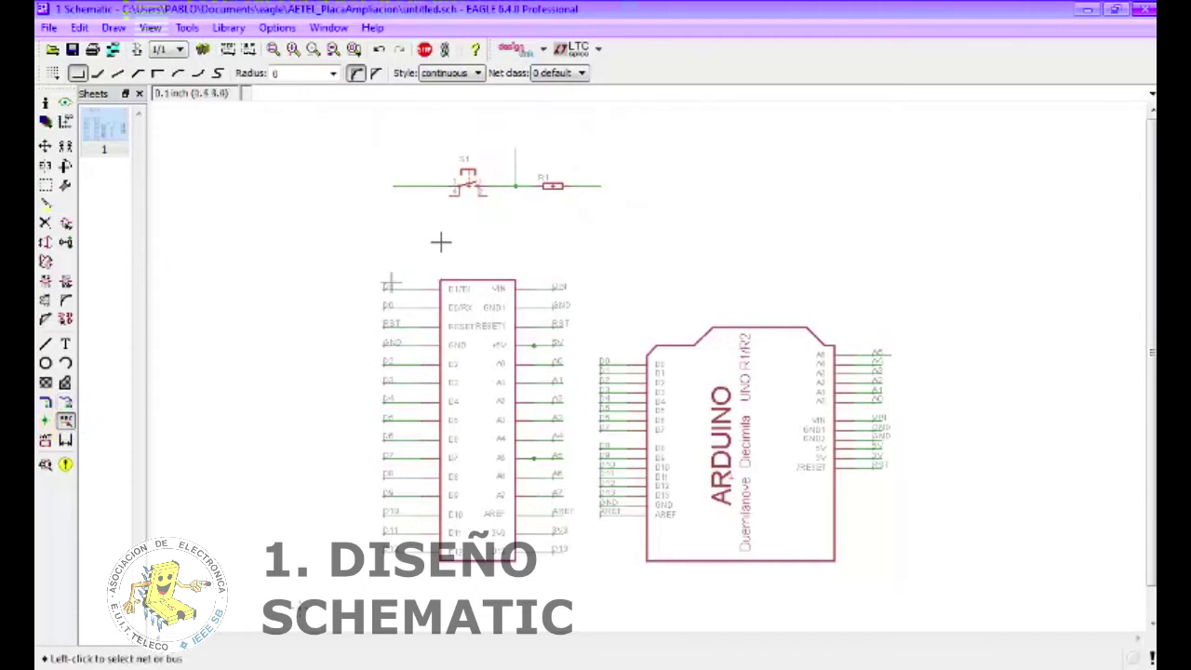
pyautogui.click(415, 200)
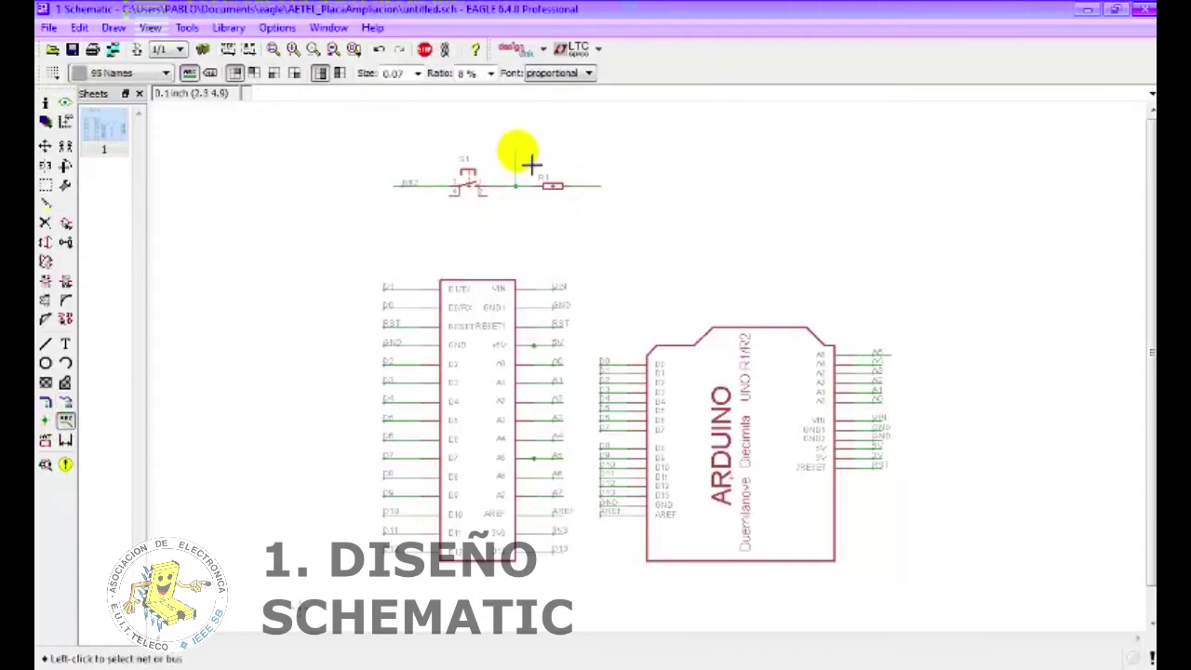
pyautogui.click(529, 169)
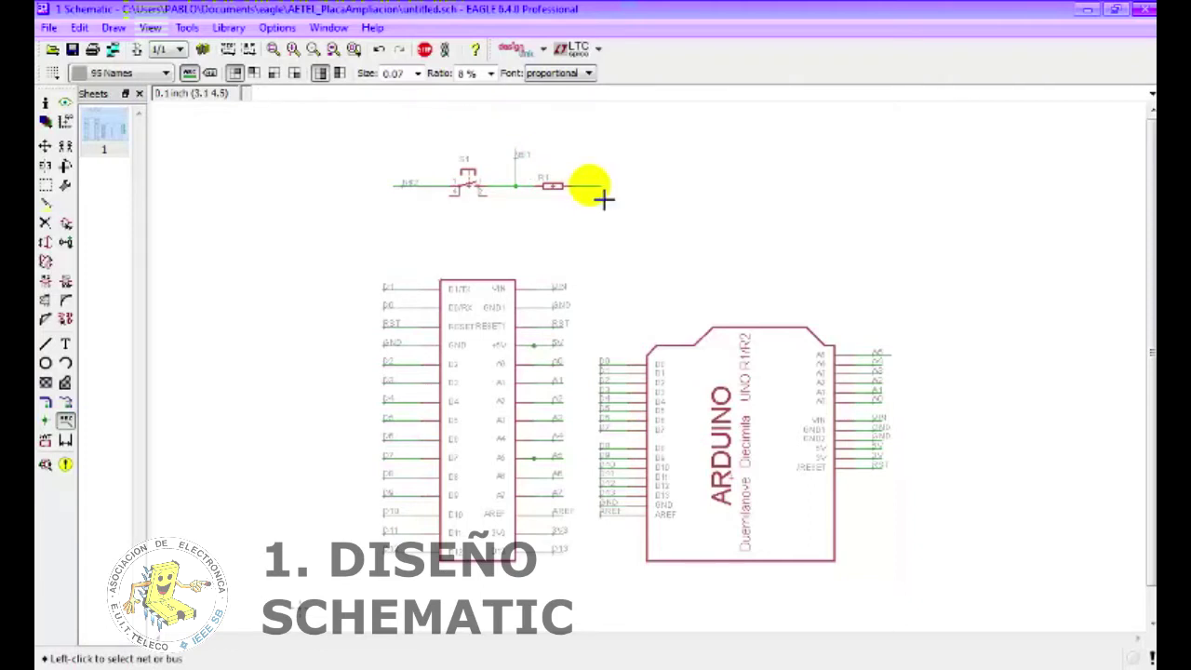
pyautogui.click(604, 199)
pyautogui.click(659, 229)
pyautogui.click(586, 239)
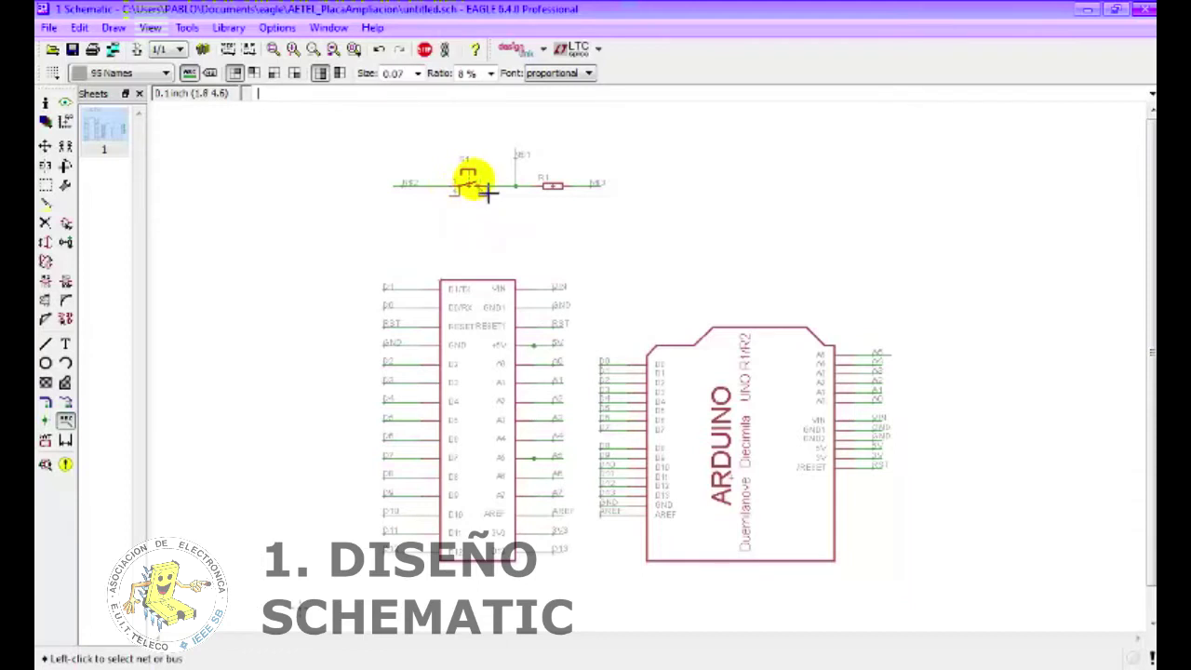
pyautogui.click(531, 151)
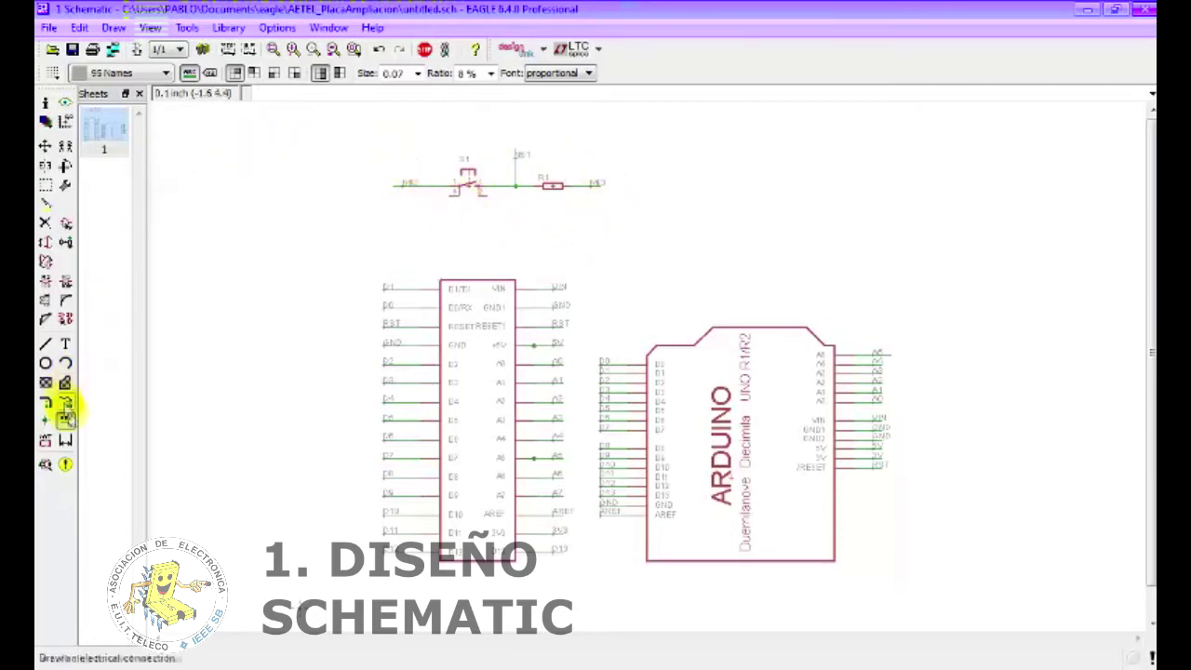
pyautogui.click(44, 280)
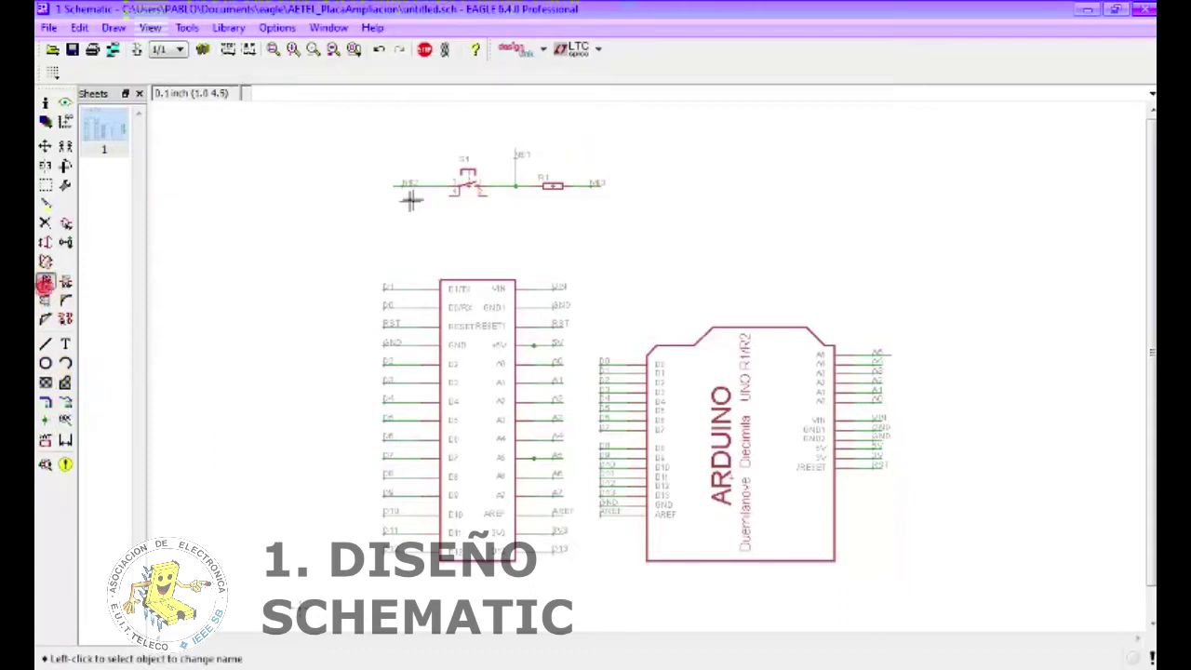
# - Rename net N$2 to GND and N$3 to 5V, joining each to the existing nets
pyautogui.click(412, 185)
pyautogui.write('GND')
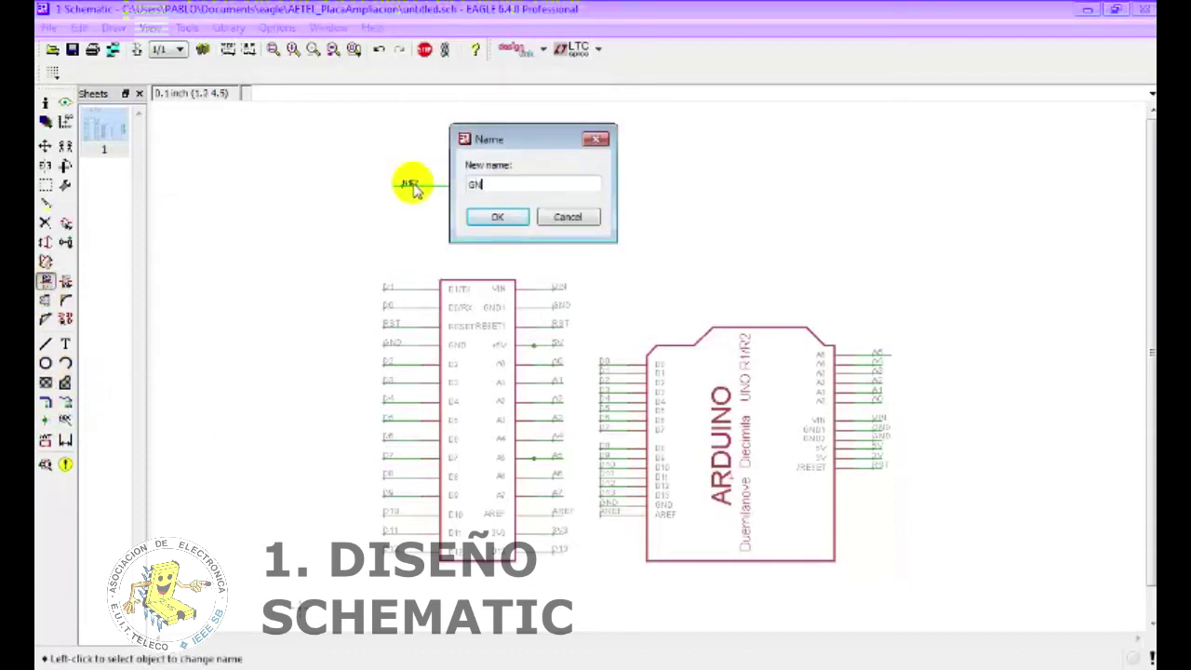
pyautogui.click(493, 216)
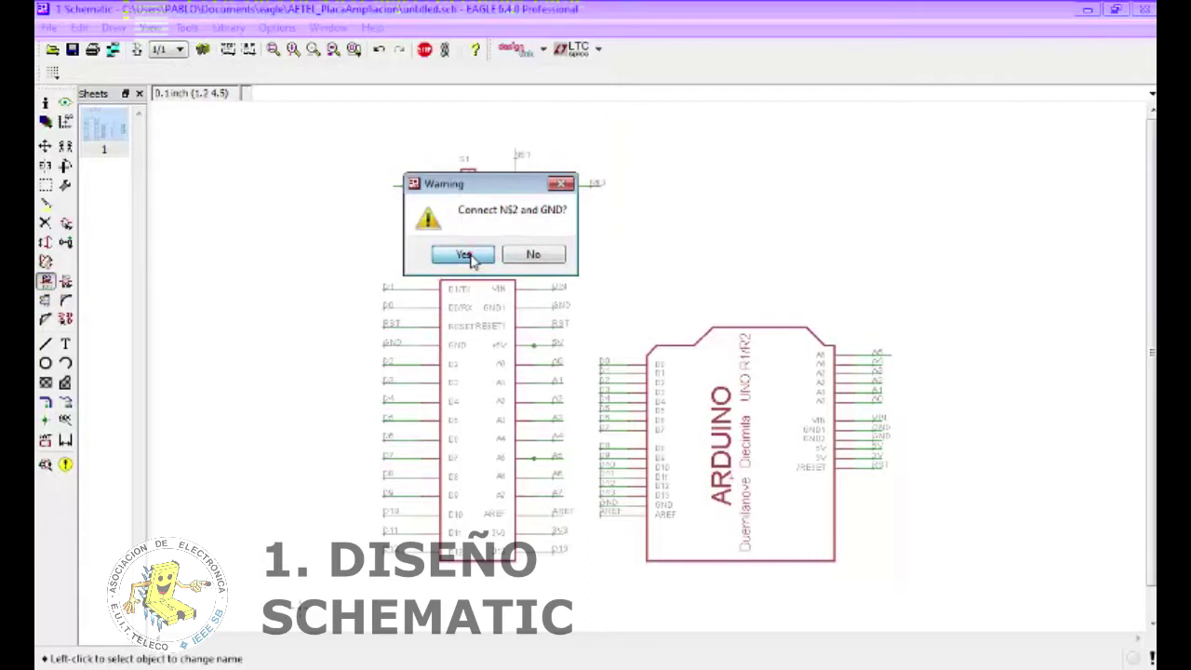
pyautogui.click(470, 252)
pyautogui.click(595, 186)
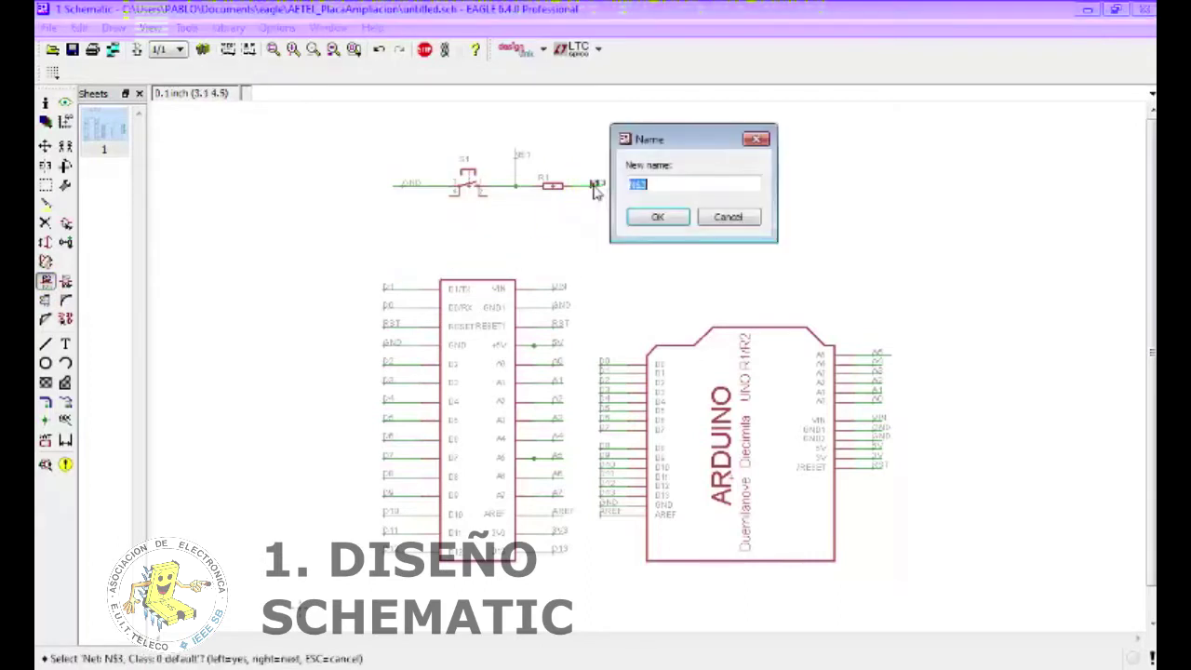
pyautogui.write('5V')
pyautogui.click(656, 217)
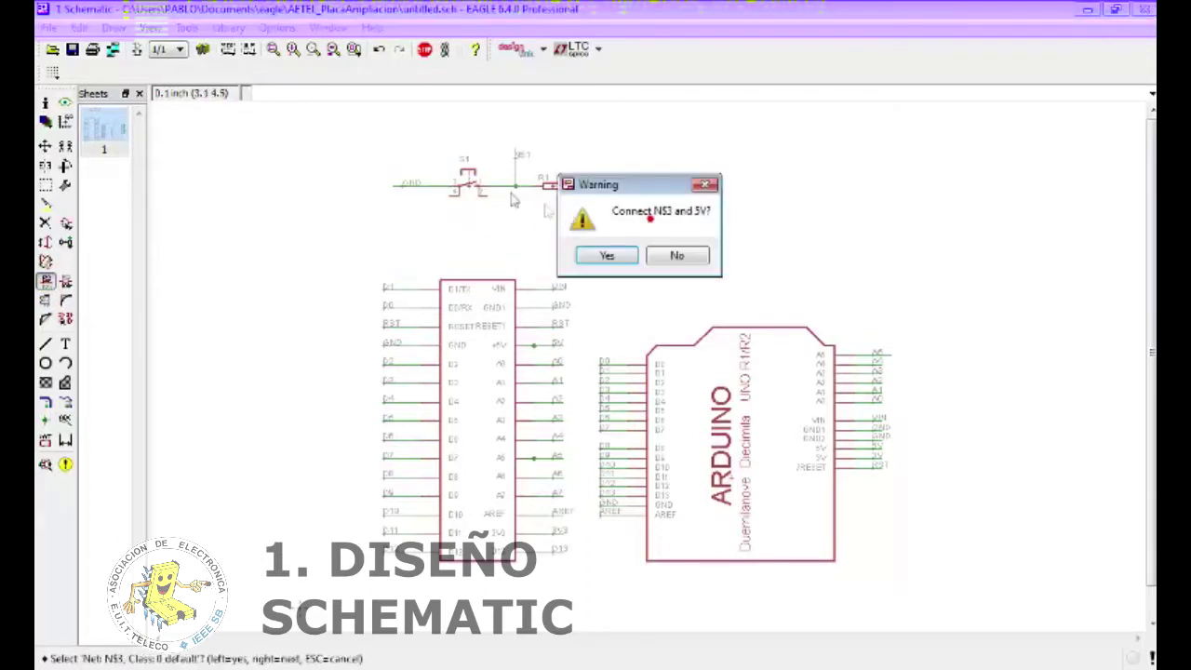
pyautogui.click(600, 253)
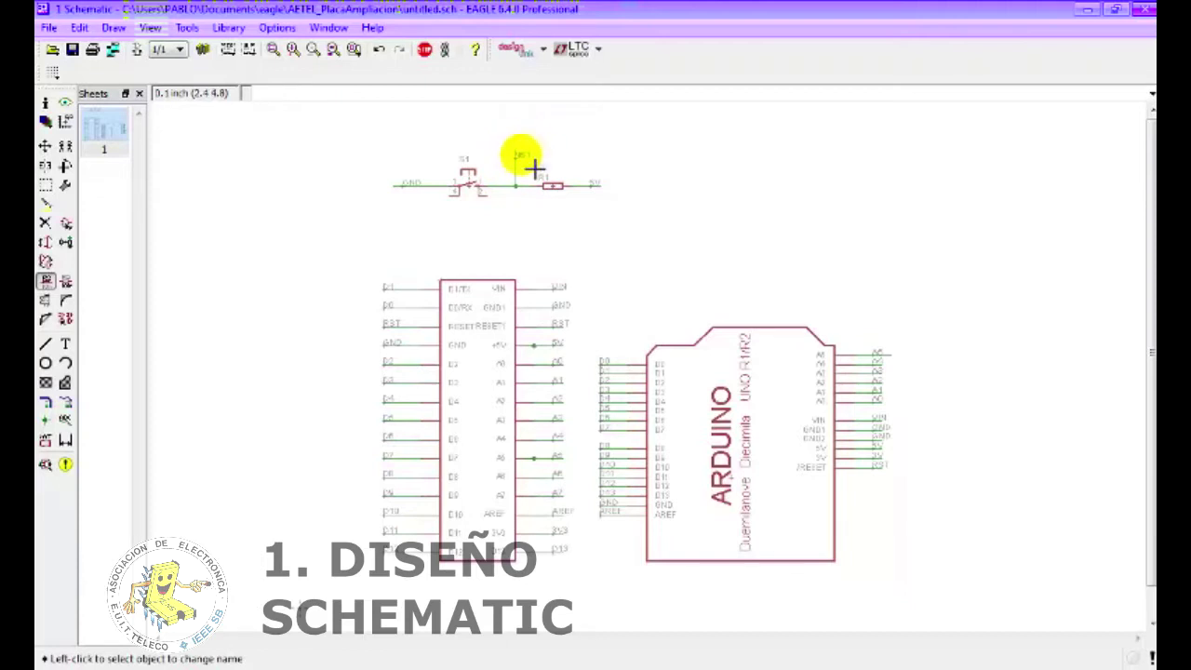
# - Rename the vertical net N$1 to RST, join it, and group the switch–resistor circuit
pyautogui.click(523, 163)
pyautogui.click(521, 163)
pyautogui.write('RST')
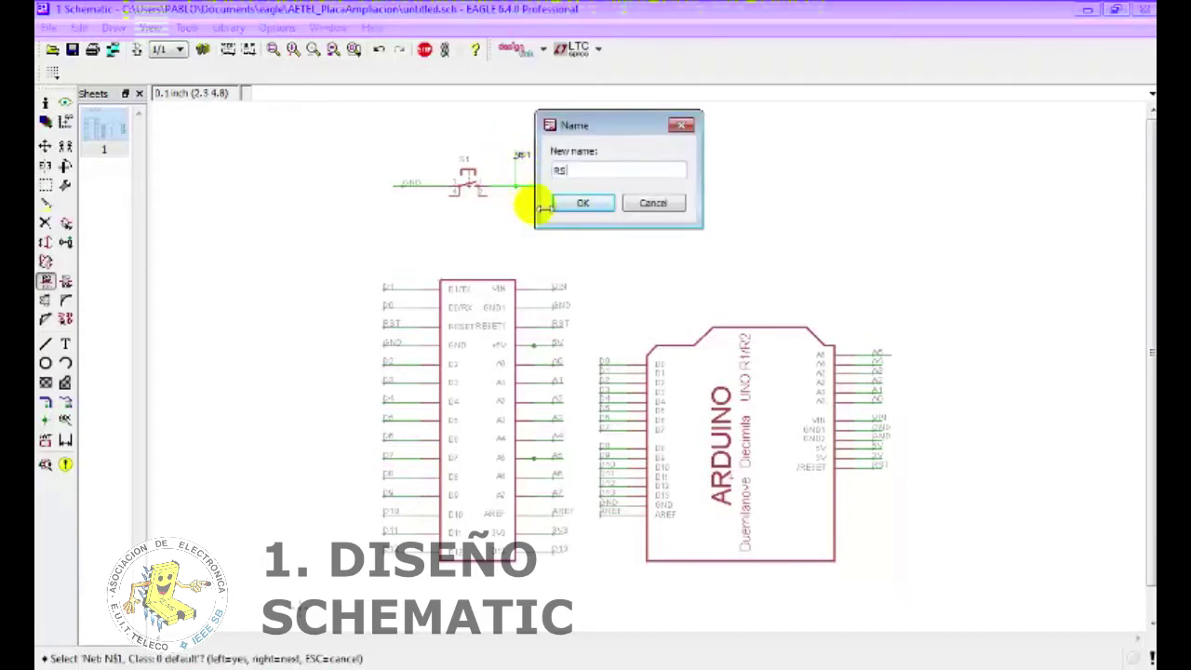
pyautogui.click(596, 203)
pyautogui.click(606, 256)
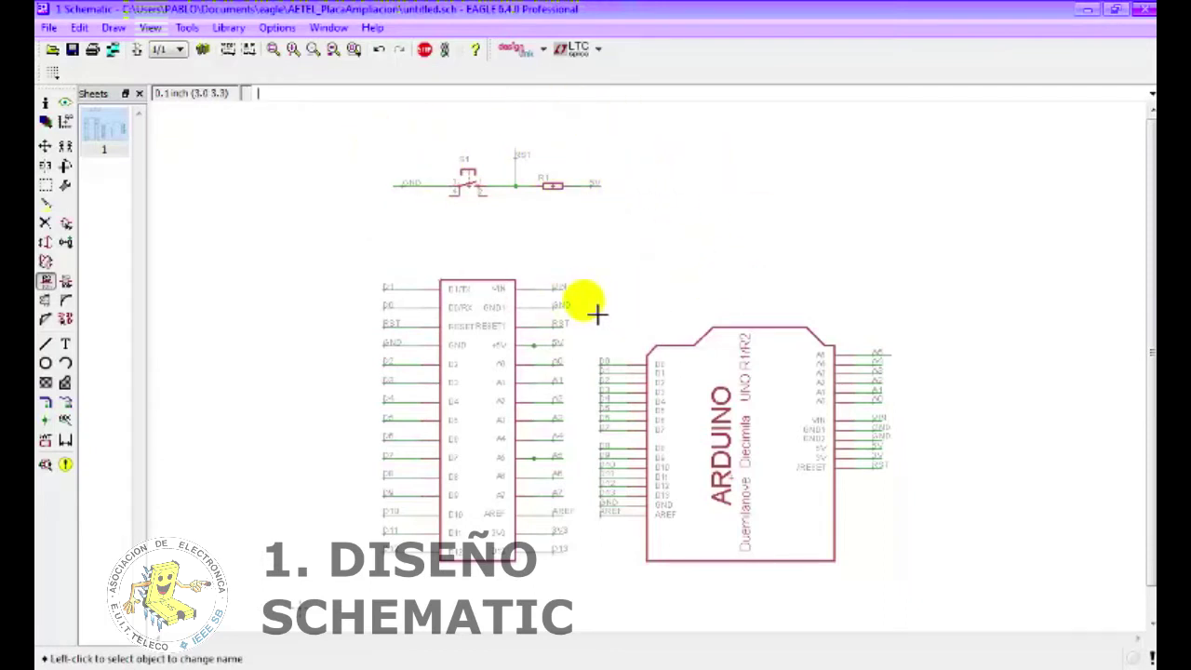
pyautogui.click(44, 184)
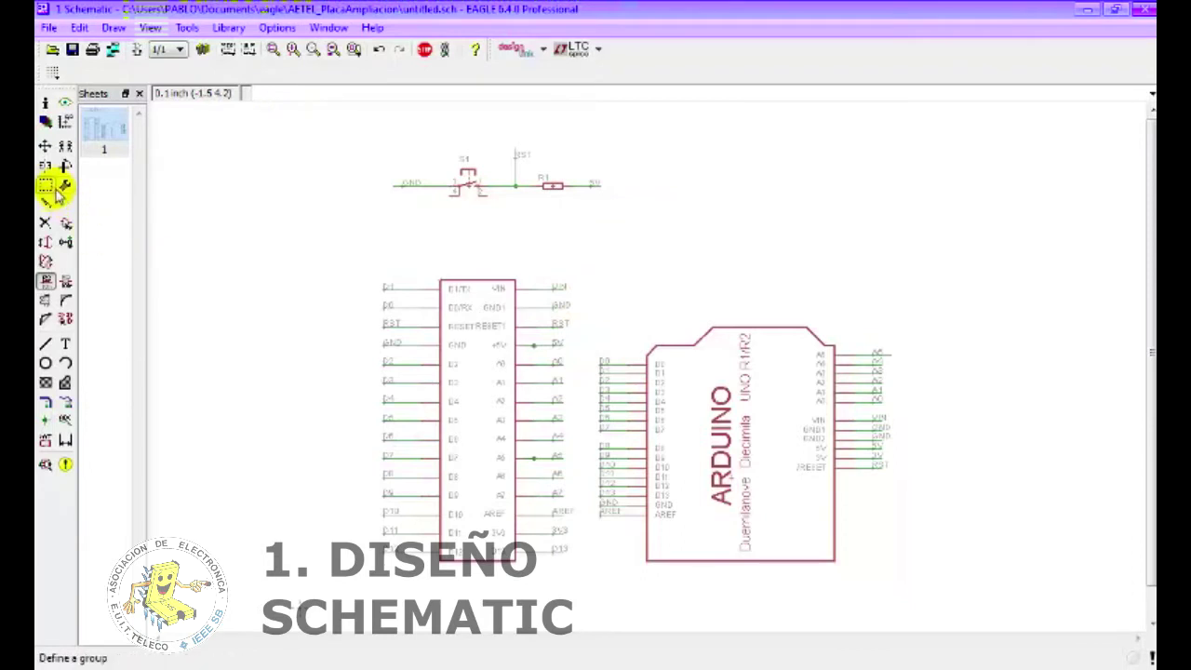
pyautogui.moveTo(370, 125); pyautogui.dragTo(651, 228)
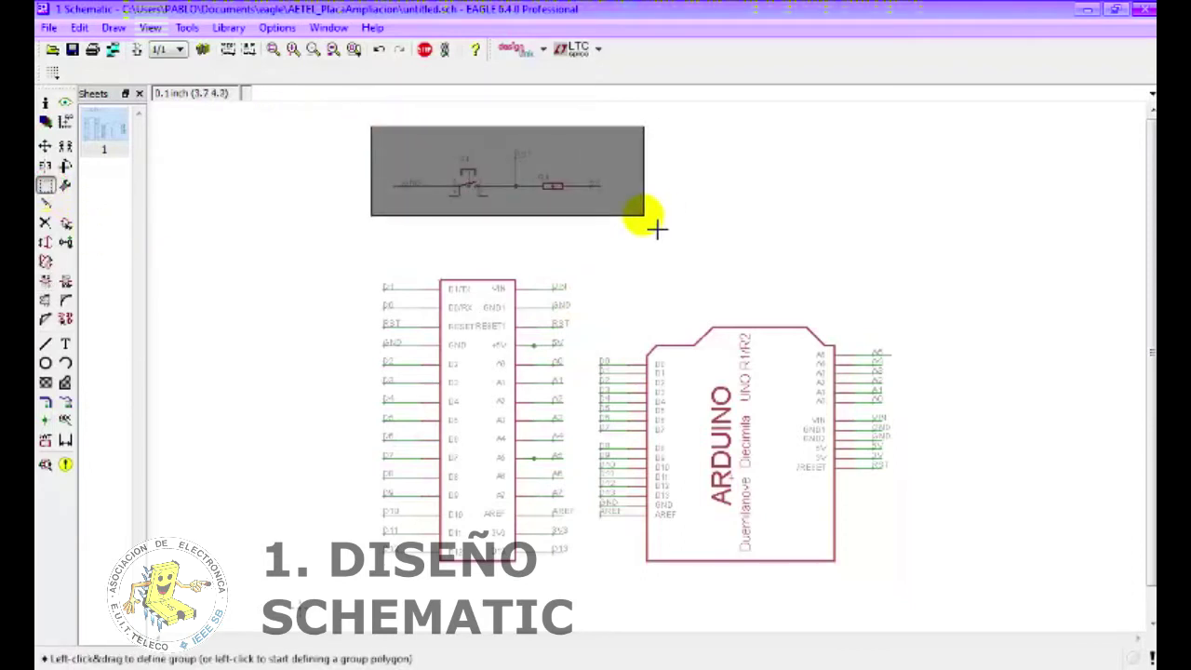
pyautogui.click(45, 149)
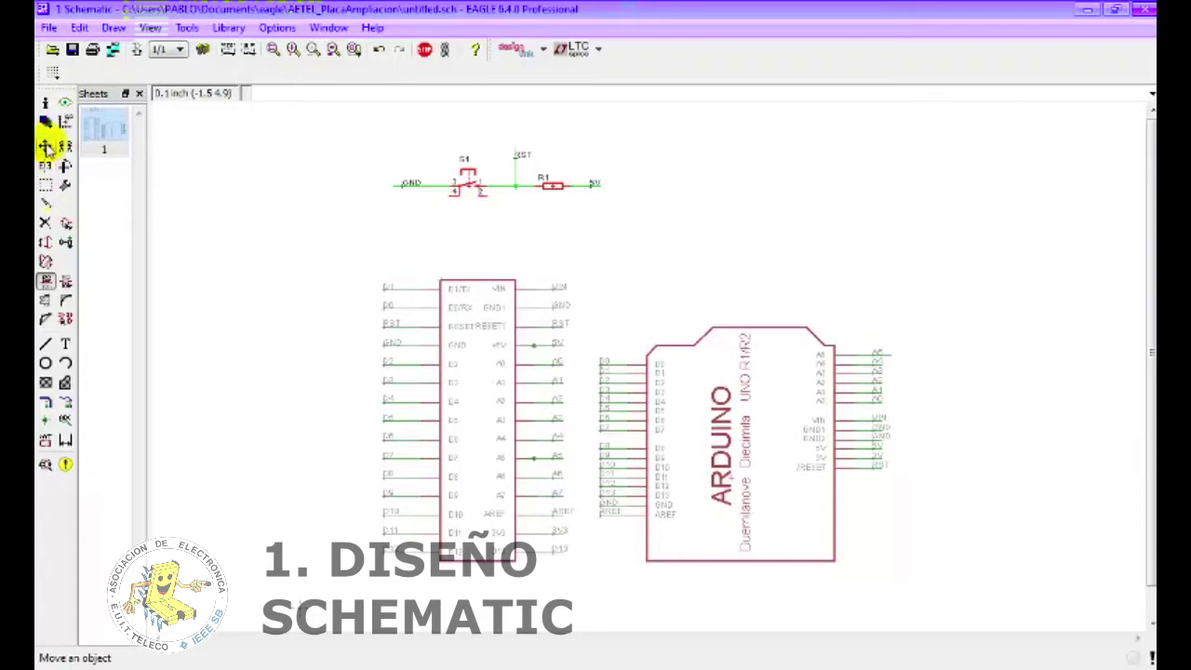
# - Move the S1–R1 group down to sit just above the Nano shield symbol
pyautogui.rightClick(470, 186)
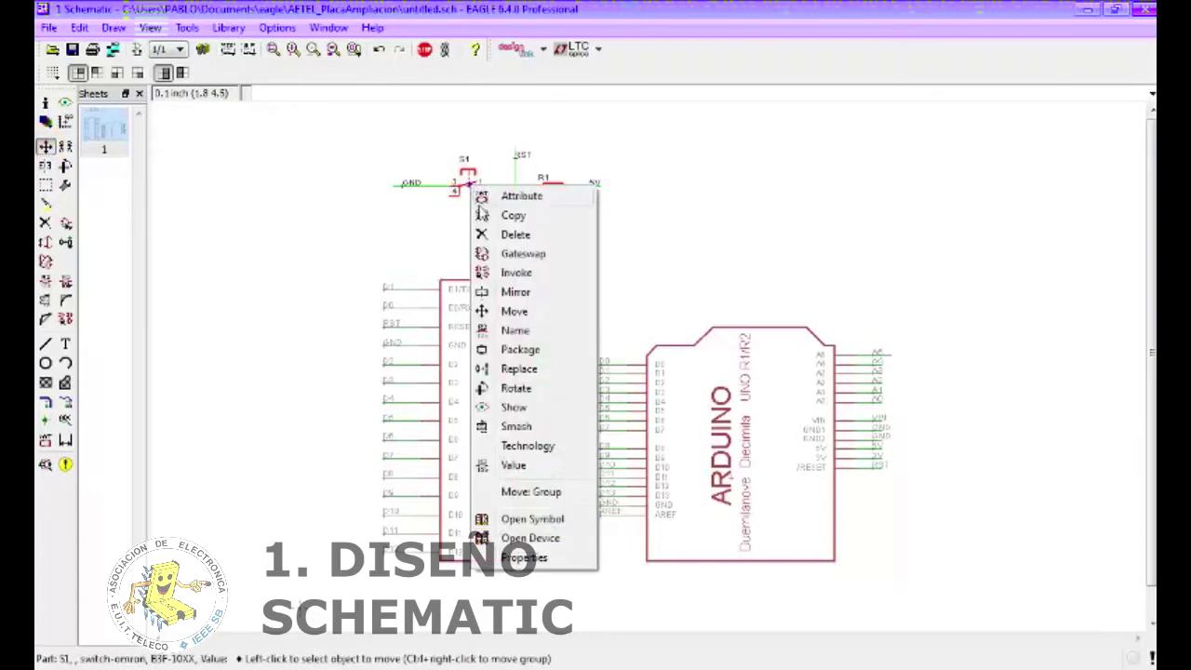
pyautogui.click(546, 493)
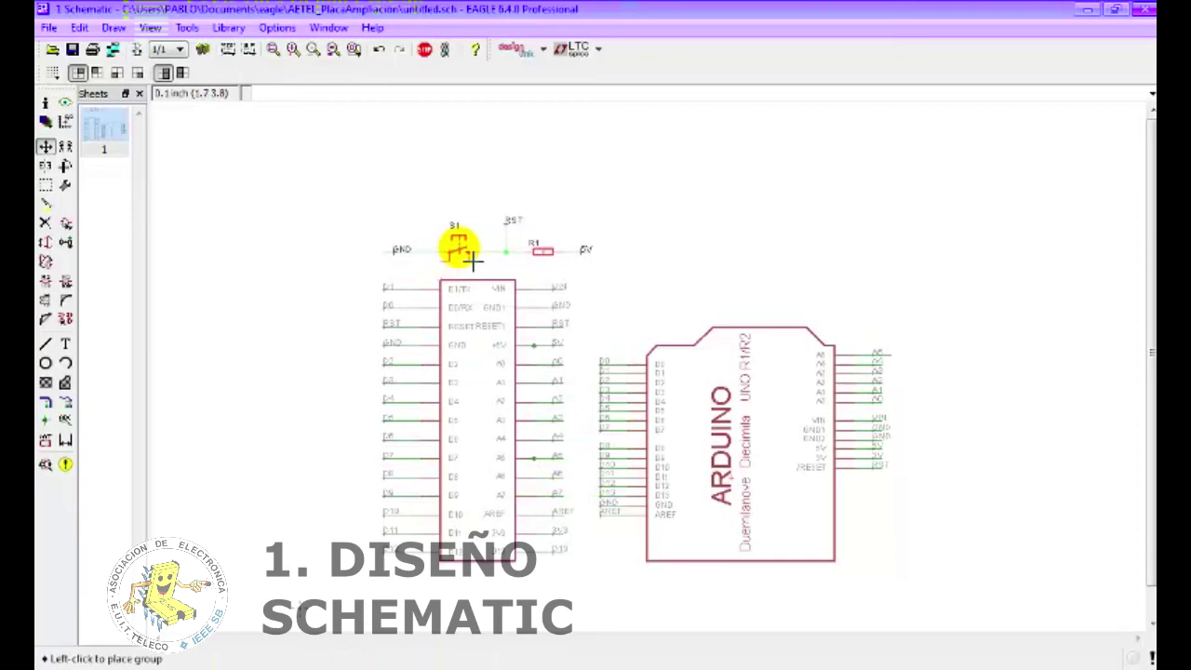
pyautogui.click(473, 261)
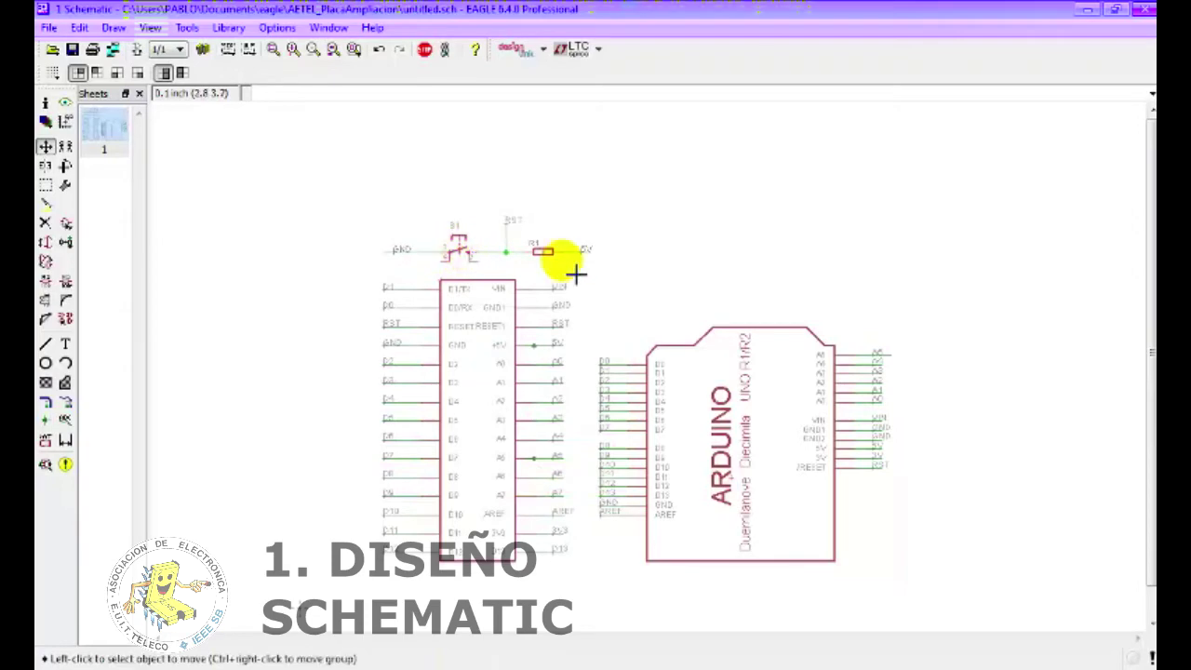
pyautogui.scroll(1, 592, 186)
pyautogui.scroll(-2, 600, 184)
pyautogui.scroll(-1, 619, 139)
pyautogui.scroll(2, 627, 121)
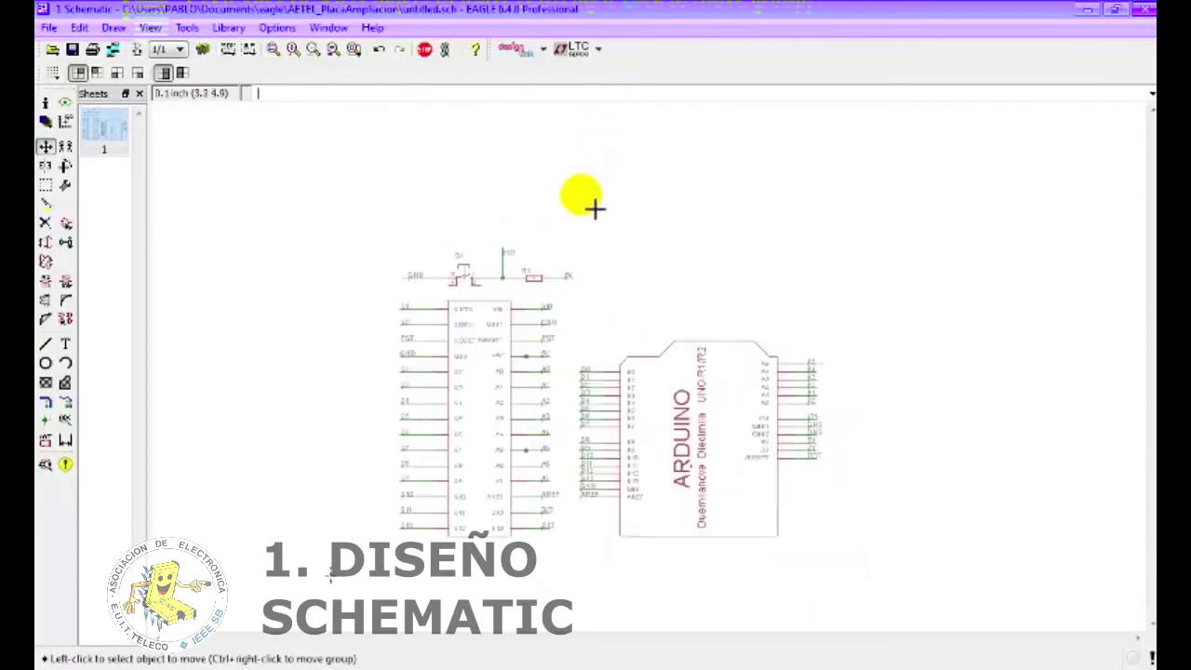
pyautogui.scroll(1, 497, 420)
pyautogui.scroll(2, 513, 558)
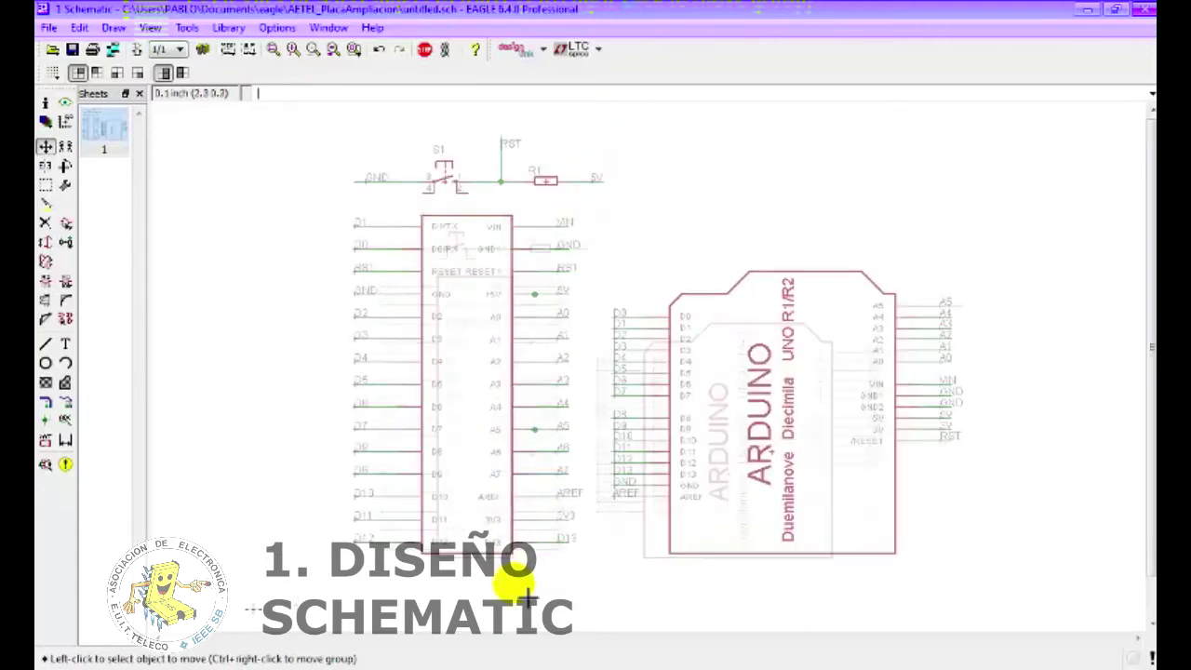
pyautogui.scroll(1, 551, 471)
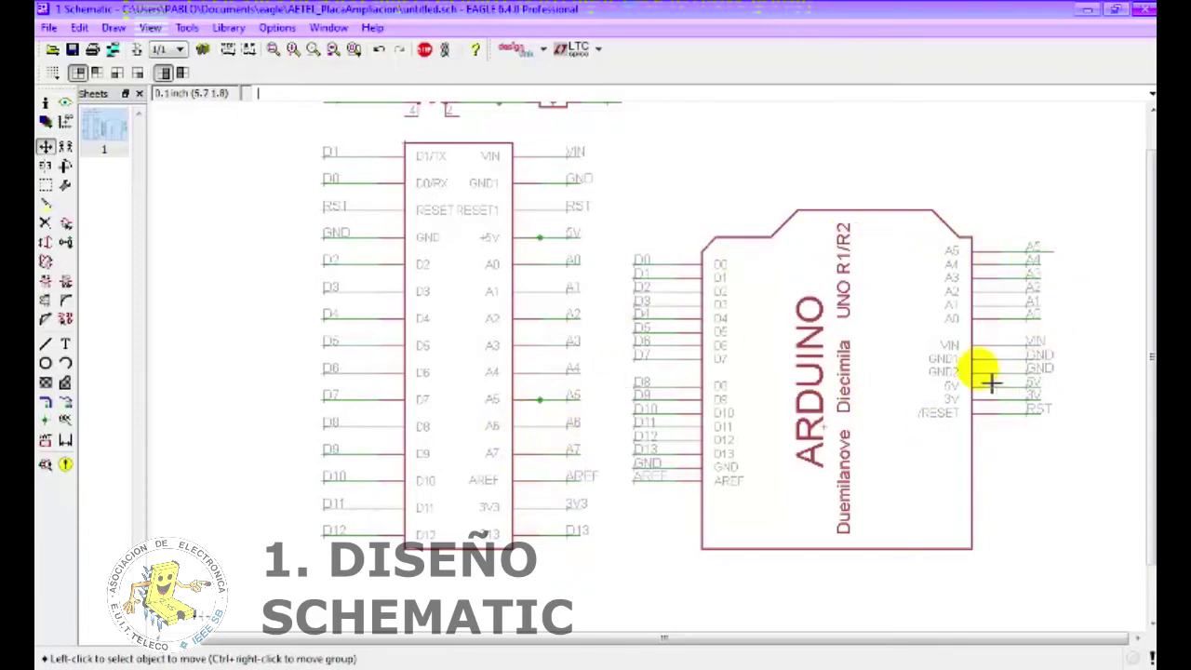
pyautogui.scroll(-3, 735, 277)
pyautogui.scroll(2, 838, 127)
pyautogui.scroll(1, 684, 147)
pyautogui.scroll(1, 684, 147)
pyautogui.click(79, 27)
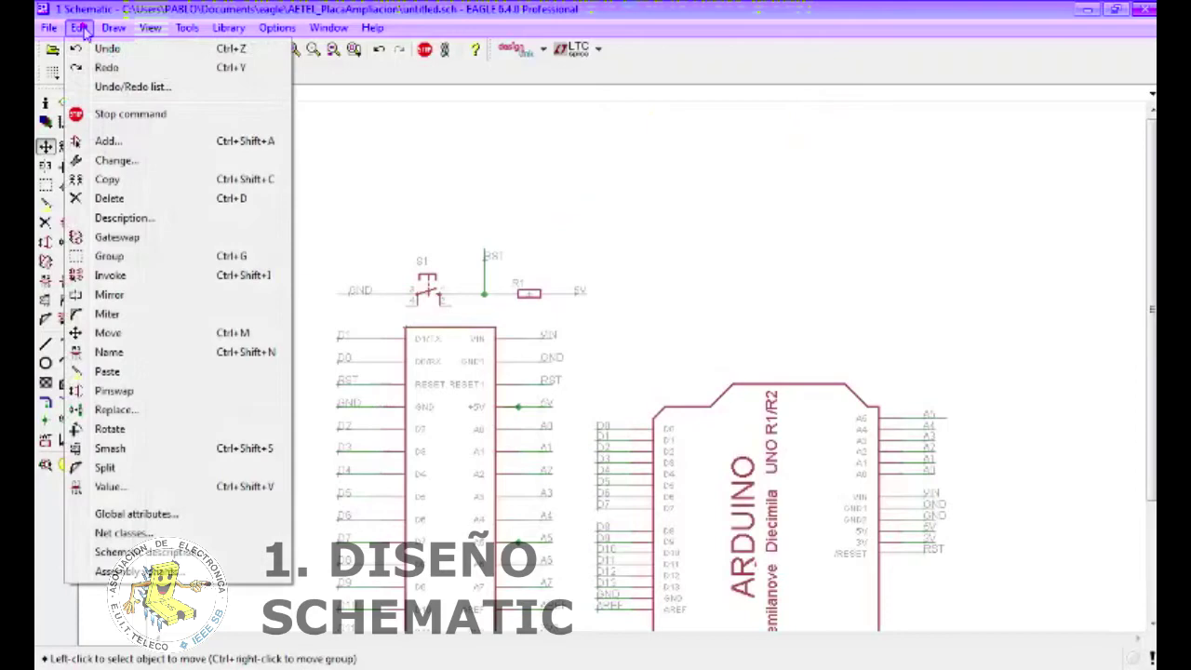
# - Search the parts libraries for poten* and preview the potentiometers found, from PC16 to TRIM_EU-
pyautogui.click(117, 139)
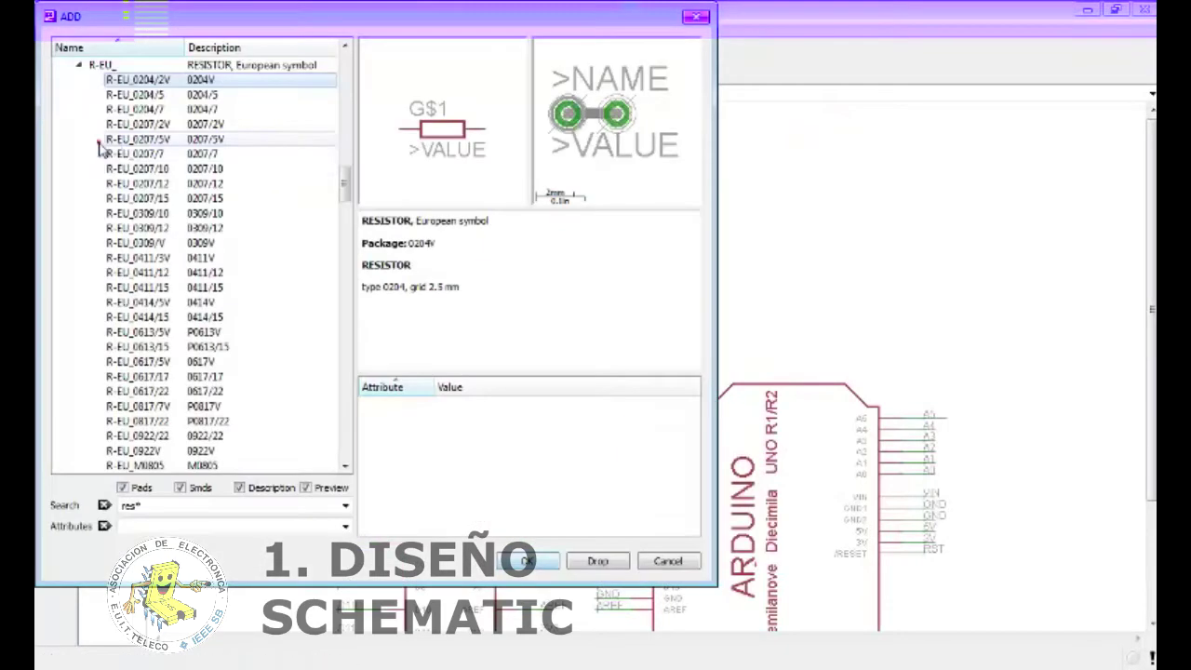
pyautogui.doubleClick(131, 505)
pyautogui.write('poten')
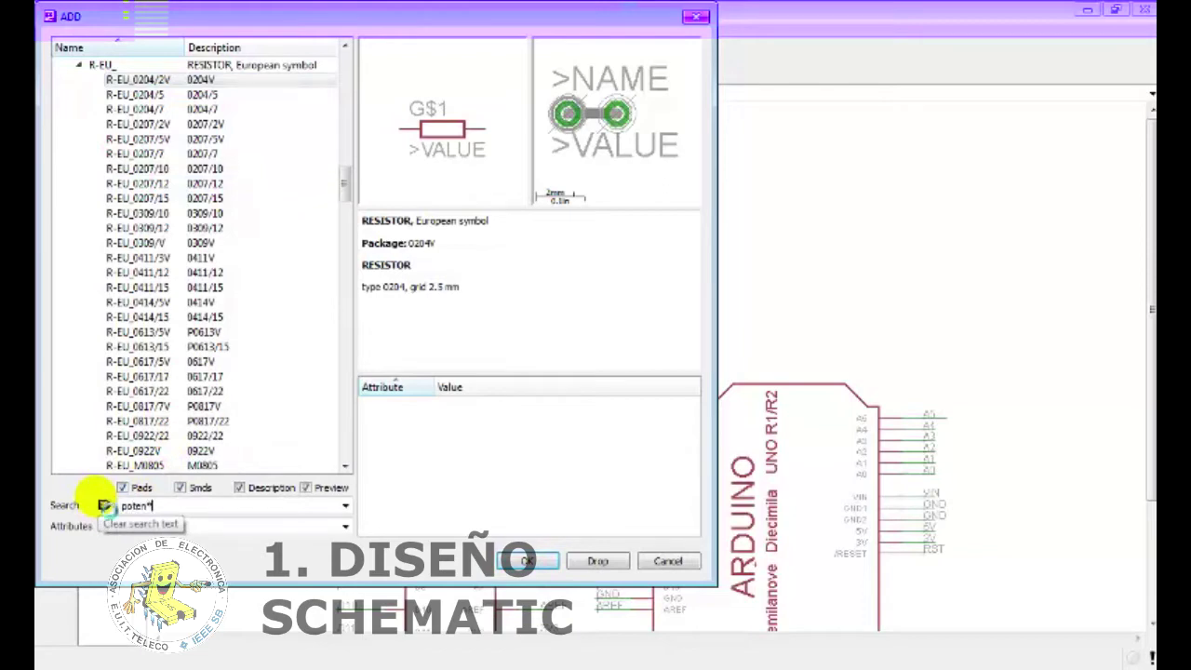
pyautogui.press('Return')
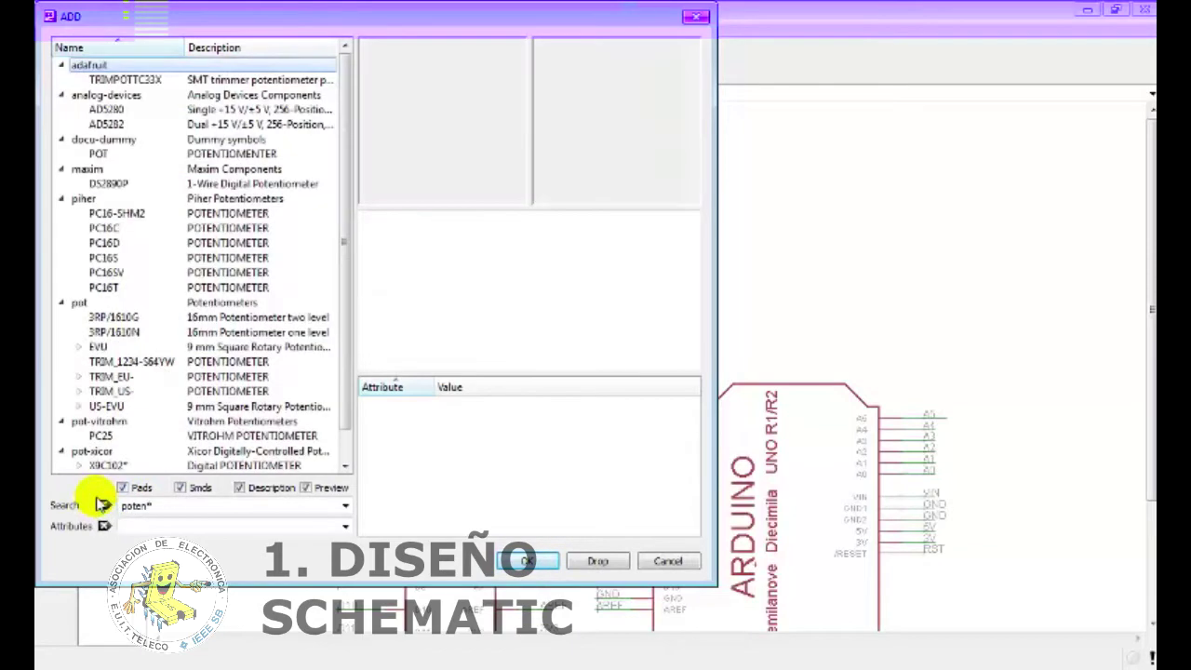
pyautogui.click(170, 215)
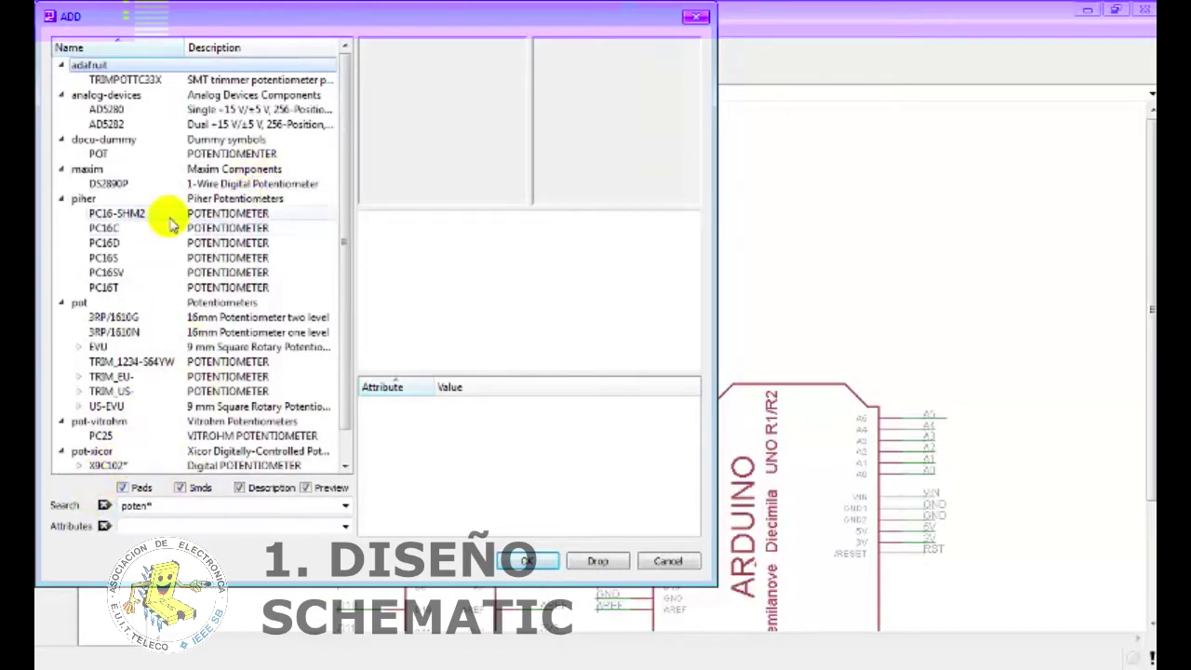
pyautogui.click(178, 228)
pyautogui.click(185, 243)
pyautogui.click(180, 271)
pyautogui.click(195, 287)
pyautogui.click(199, 271)
pyautogui.click(200, 228)
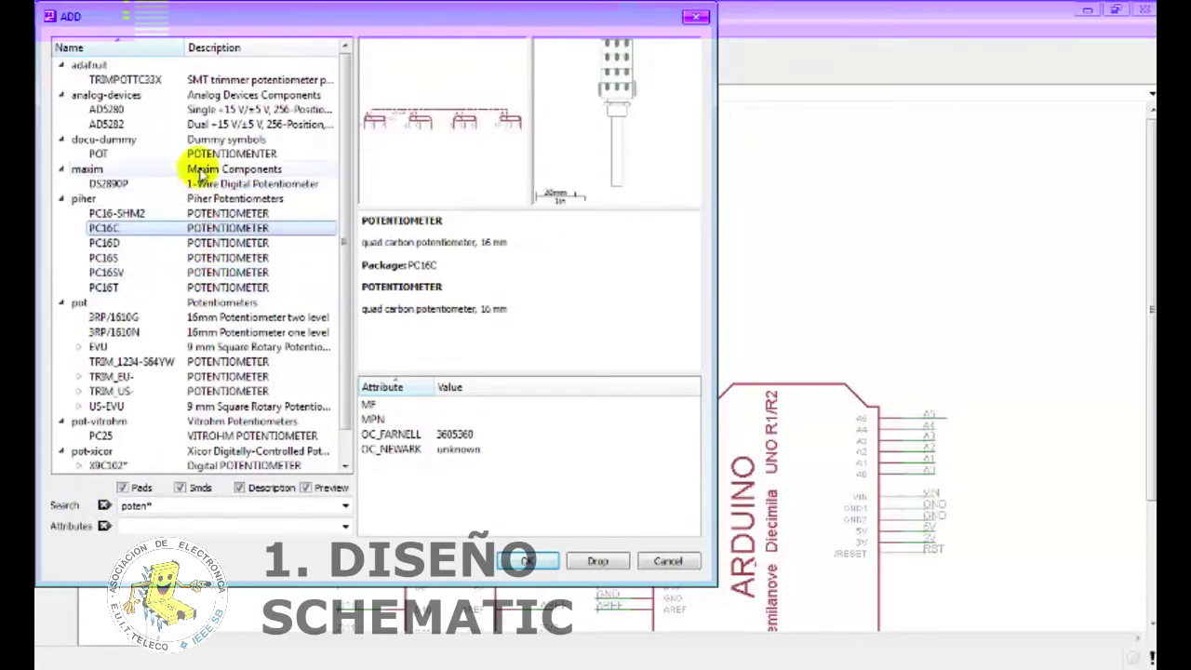
pyautogui.click(198, 169)
pyautogui.click(207, 183)
pyautogui.click(210, 139)
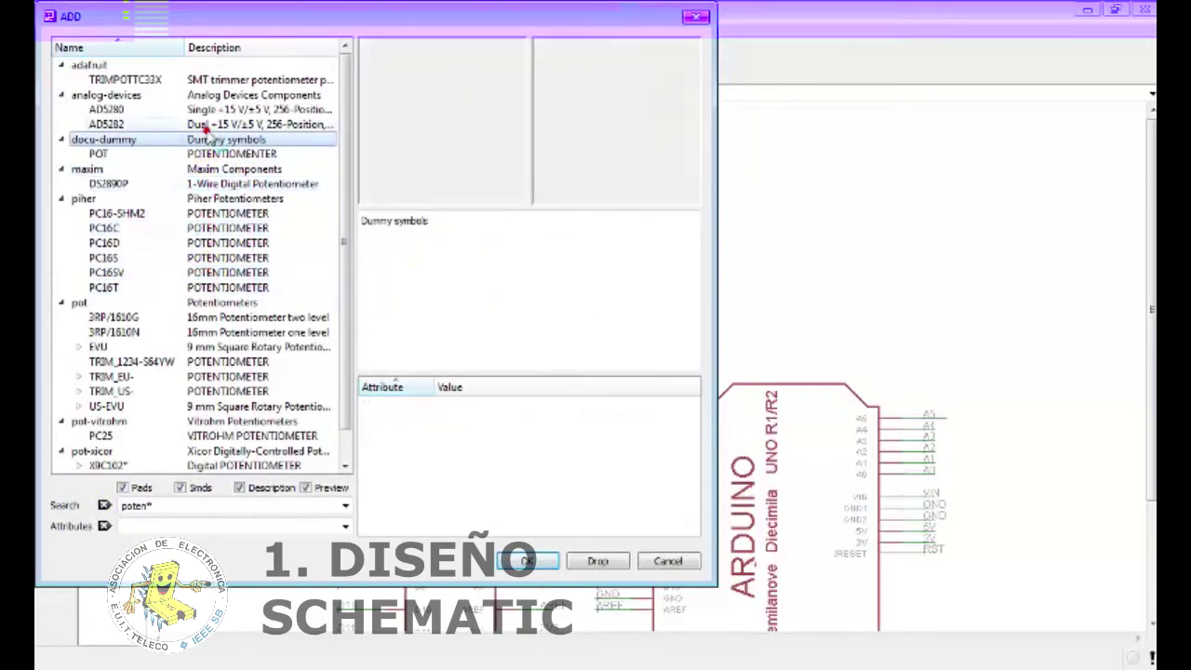
pyautogui.click(208, 124)
pyautogui.click(206, 79)
pyautogui.scroll(-1, 223, 319)
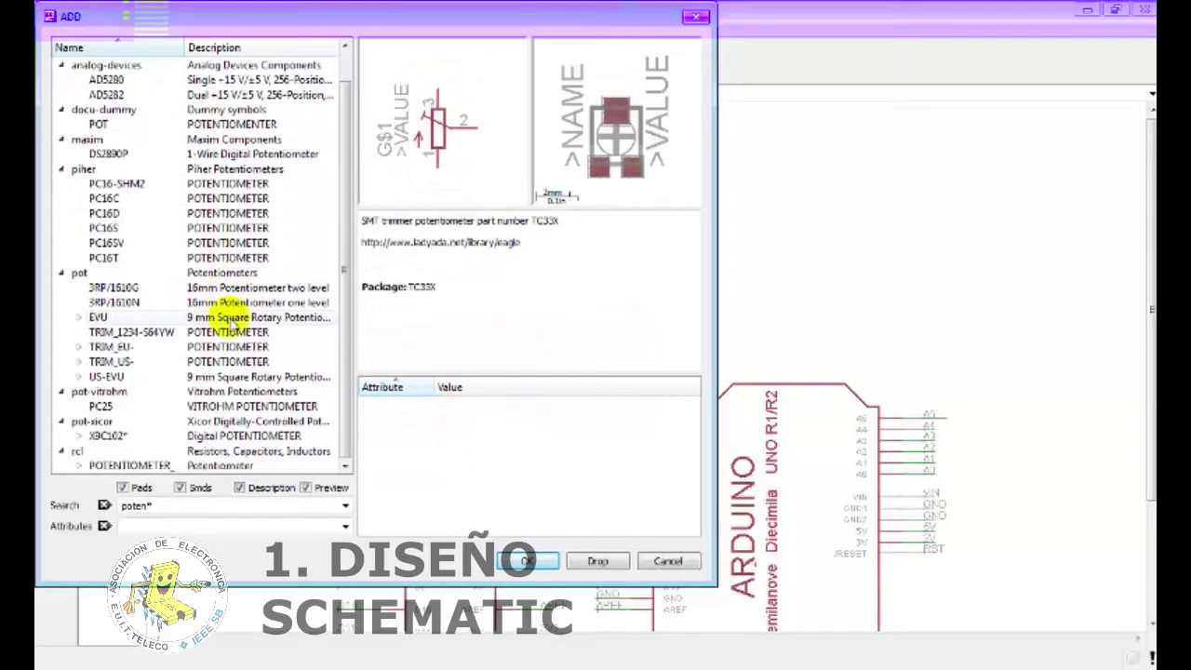
pyautogui.click(227, 318)
pyautogui.click(227, 333)
pyautogui.click(227, 347)
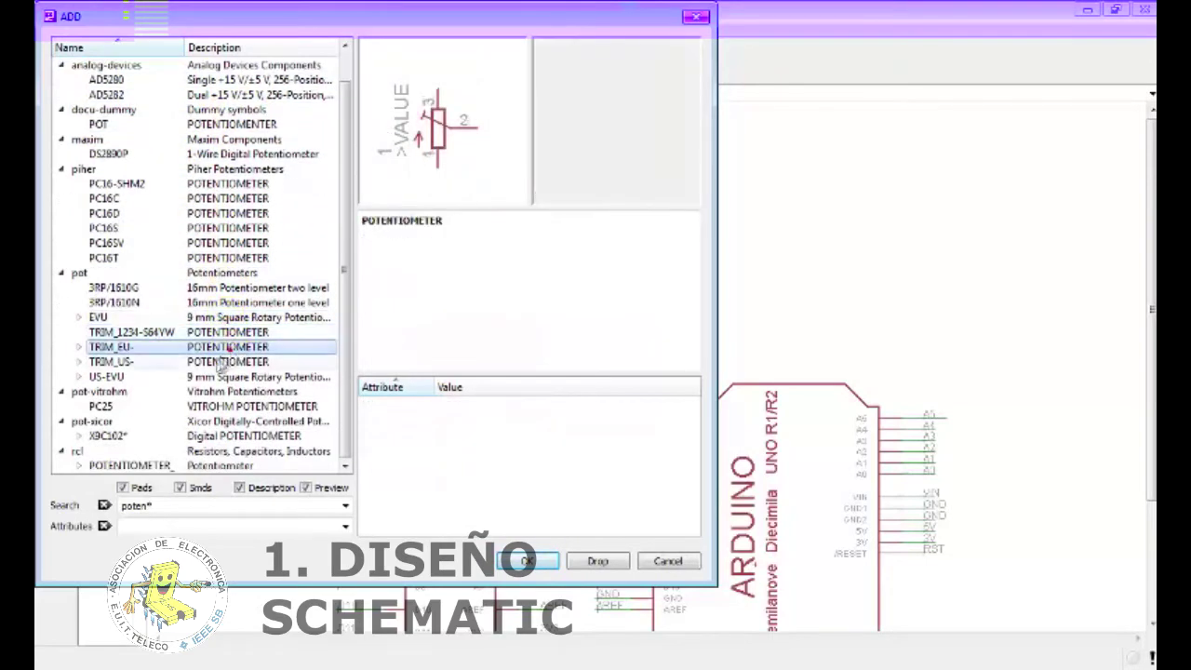
pyautogui.click(223, 376)
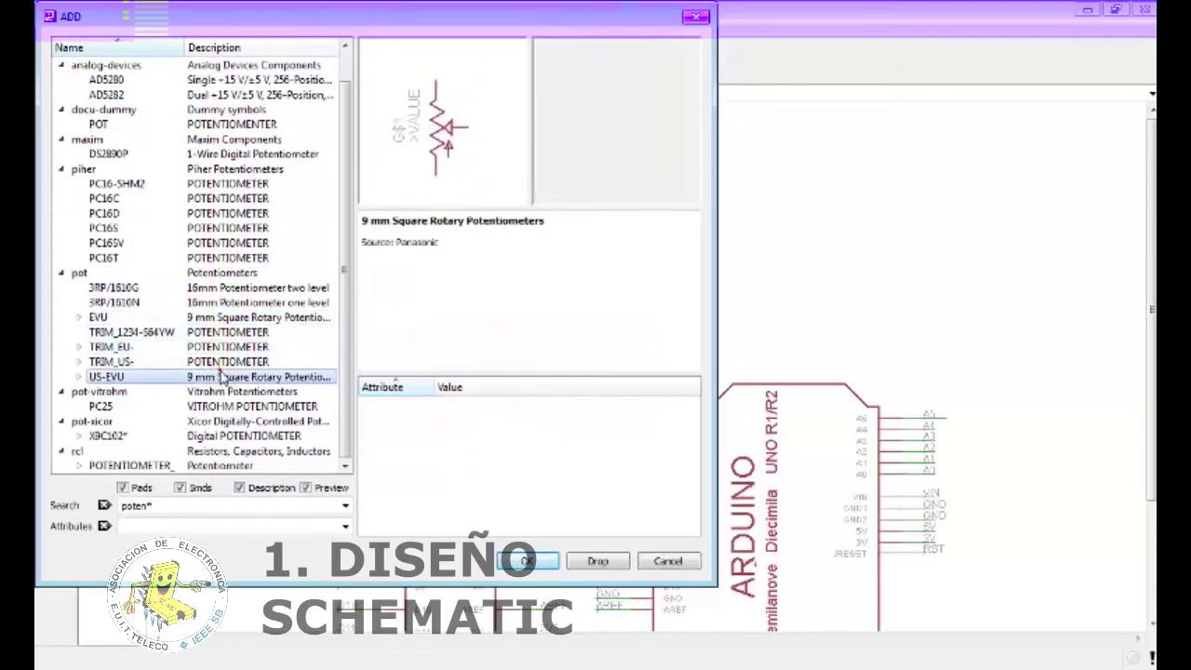
# - Expand the TRIM_EU- trimmer variants, compare their packages, and take TRIM_EU-LI15 for placing
pyautogui.click(78, 346)
pyautogui.click(158, 108)
pyautogui.click(168, 272)
pyautogui.click(172, 317)
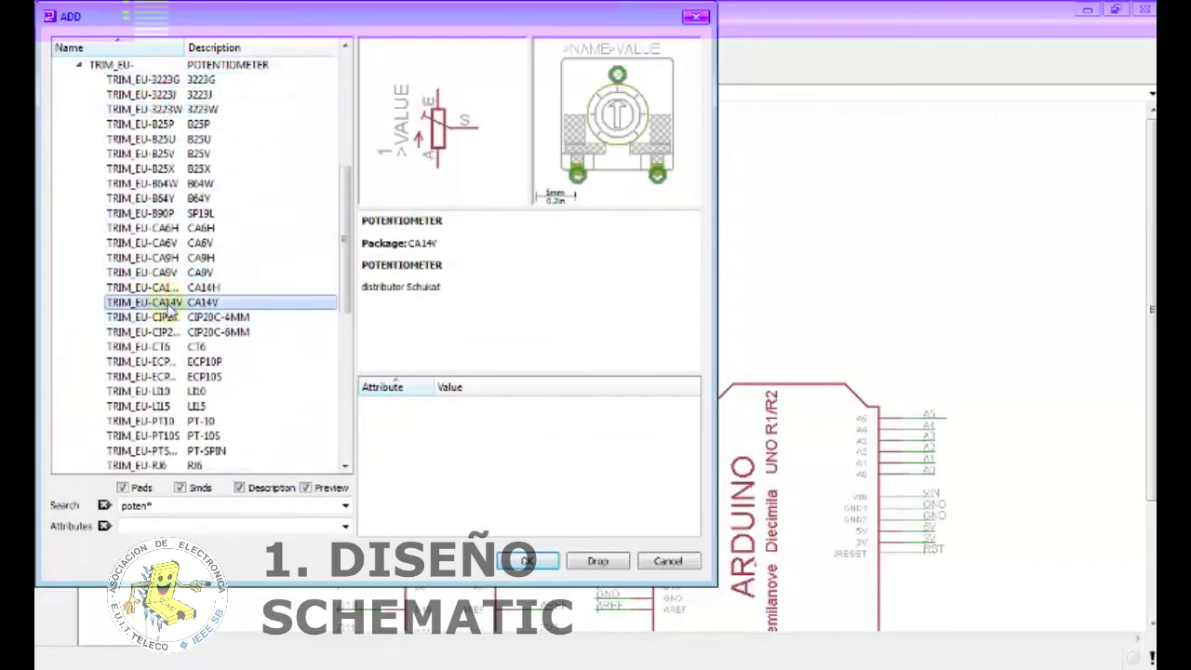
pyautogui.click(170, 316)
pyautogui.click(167, 287)
pyautogui.click(175, 258)
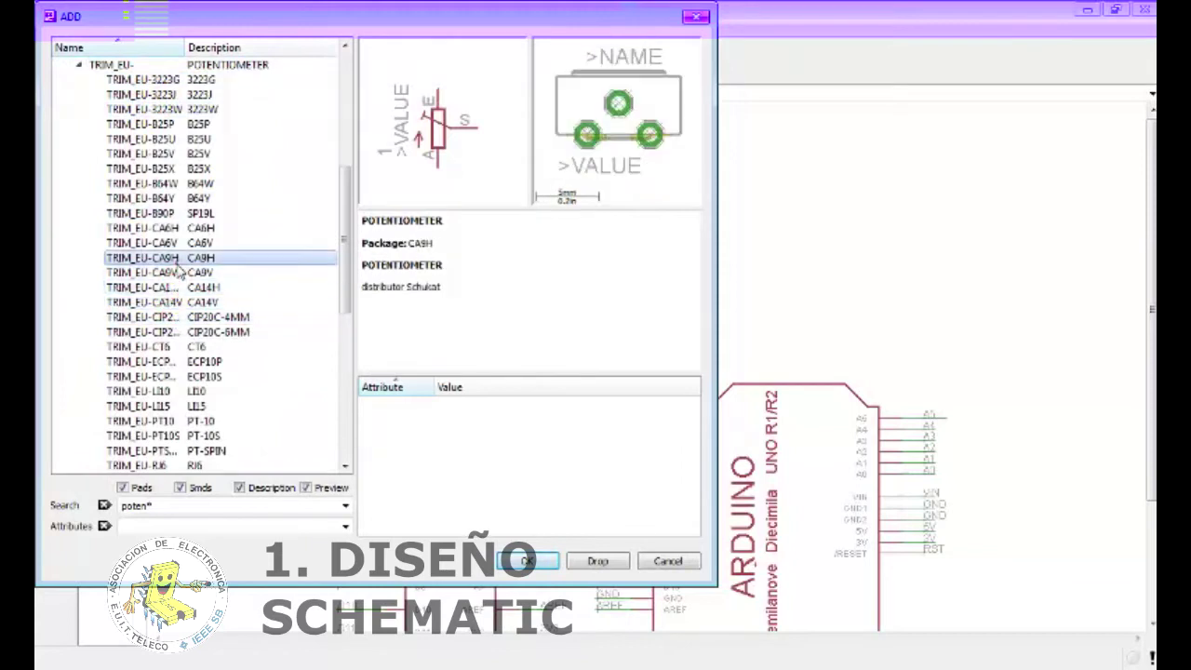
pyautogui.click(167, 228)
pyautogui.click(172, 213)
pyautogui.click(175, 183)
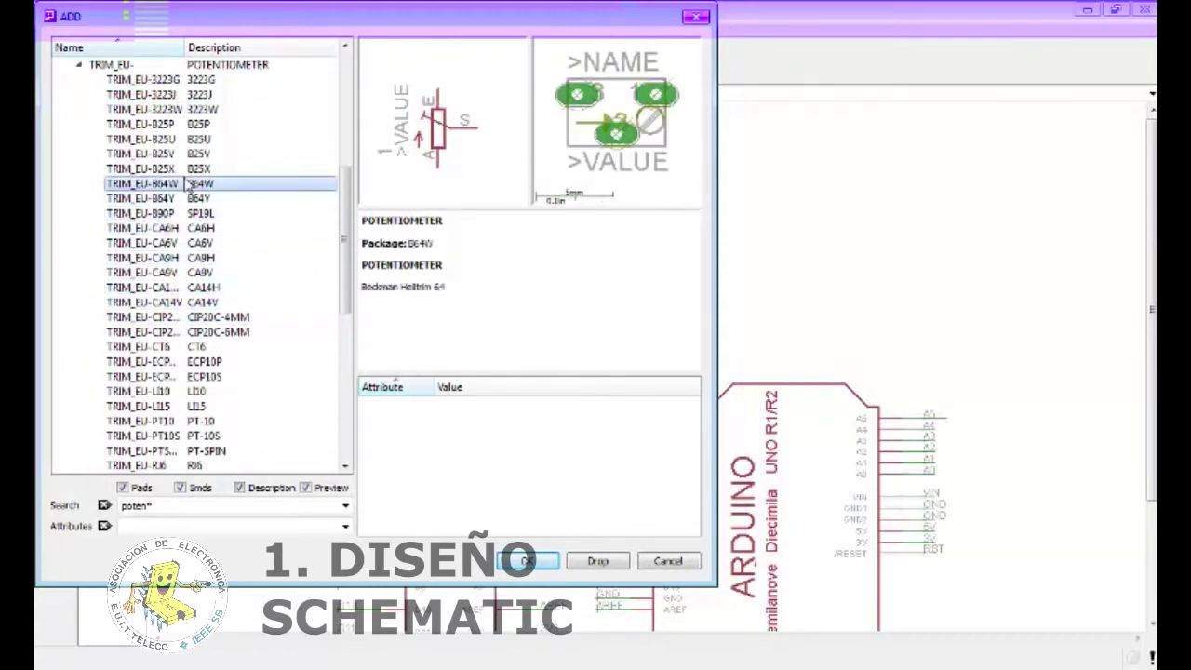
pyautogui.click(182, 154)
pyautogui.click(191, 141)
pyautogui.click(194, 124)
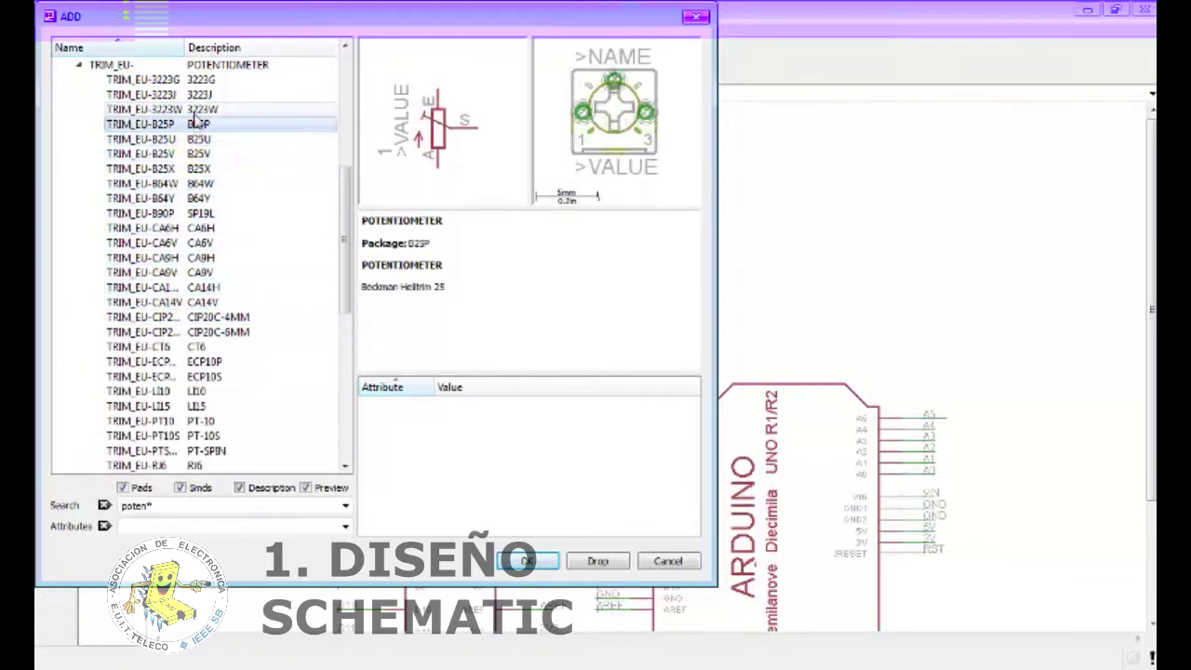
pyautogui.click(196, 109)
pyautogui.click(199, 96)
pyautogui.click(191, 273)
pyautogui.click(196, 288)
pyautogui.click(198, 318)
pyautogui.click(199, 347)
pyautogui.click(201, 376)
pyautogui.click(201, 392)
pyautogui.click(210, 407)
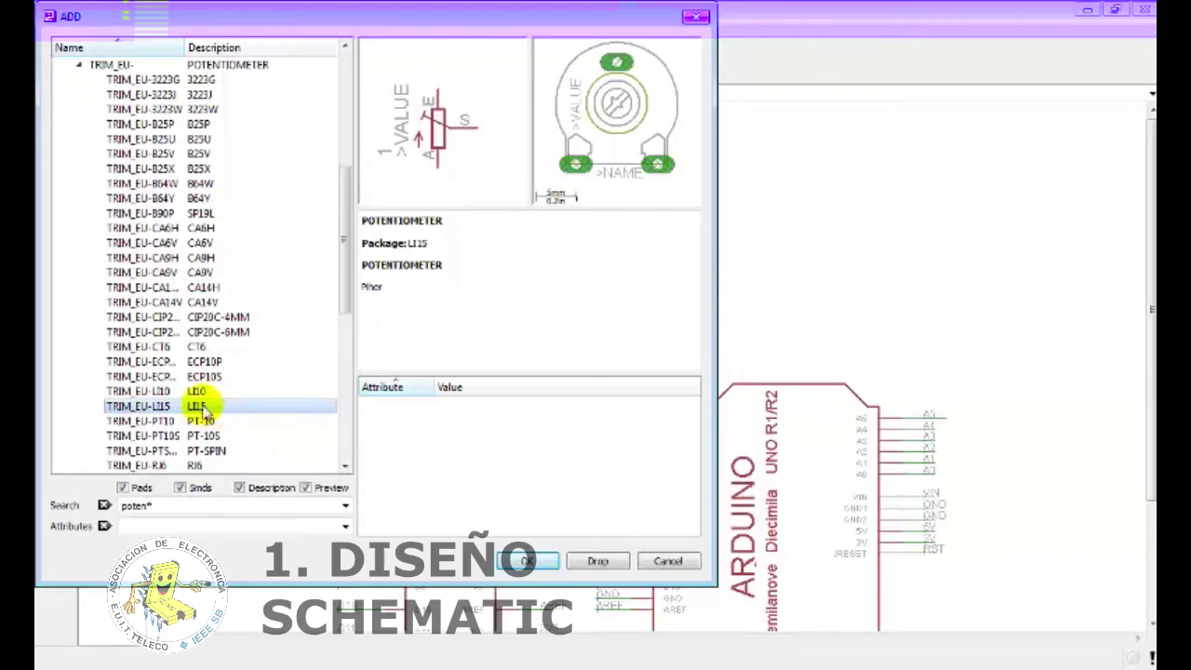
pyautogui.doubleClick(202, 408)
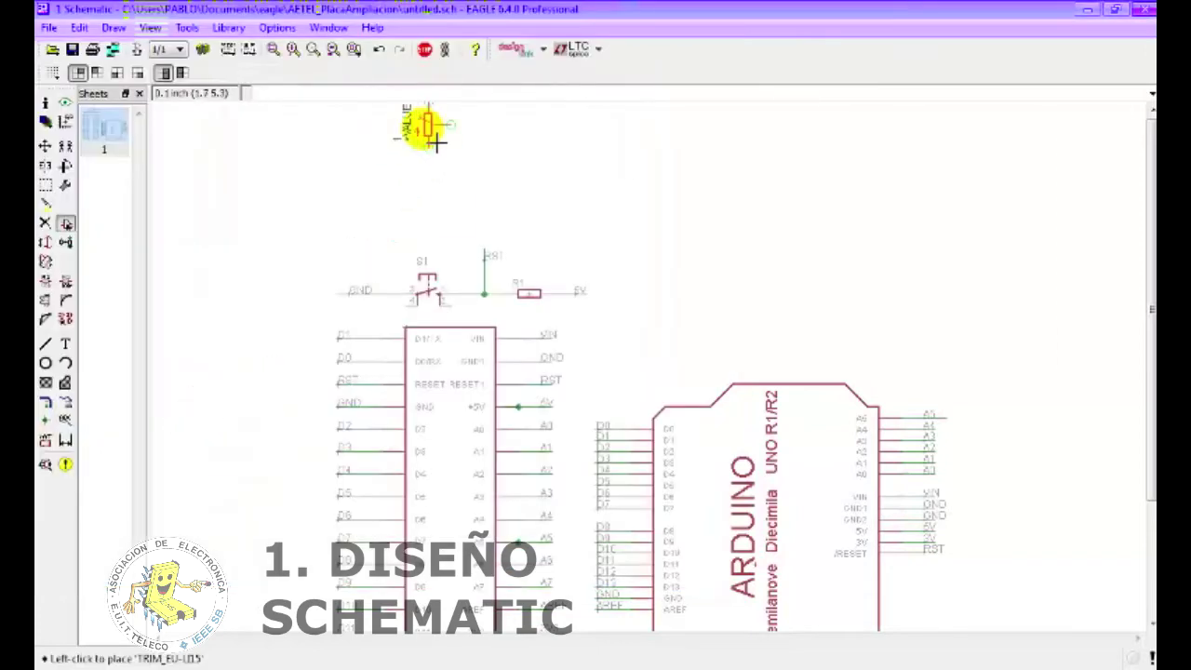
# - Place trimmer R2 horizontally right of R1 and draw net stubs from its left, right and top pins
pyautogui.rightClick(707, 231)
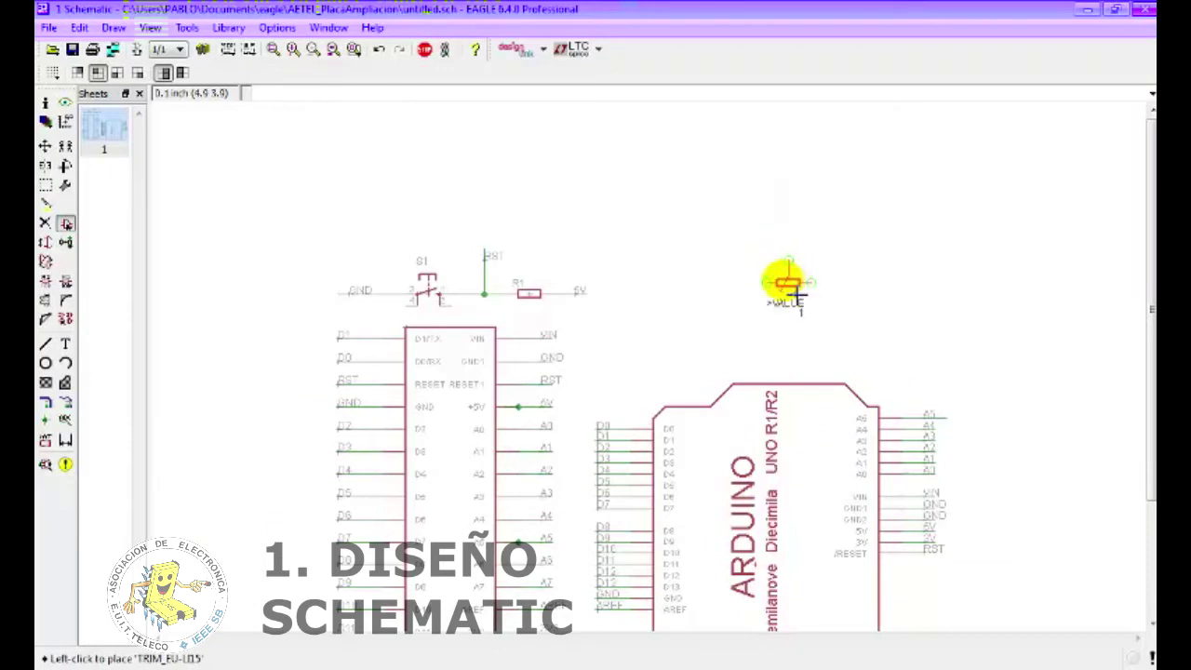
pyautogui.click(789, 294)
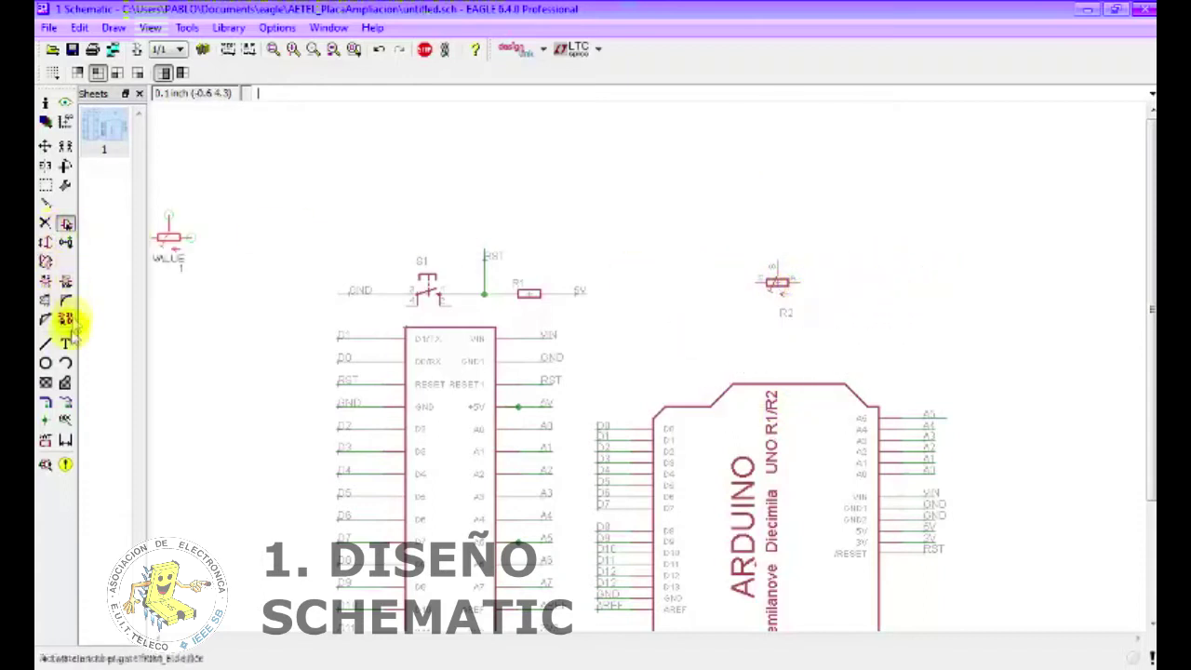
pyautogui.click(65, 402)
pyautogui.click(692, 283)
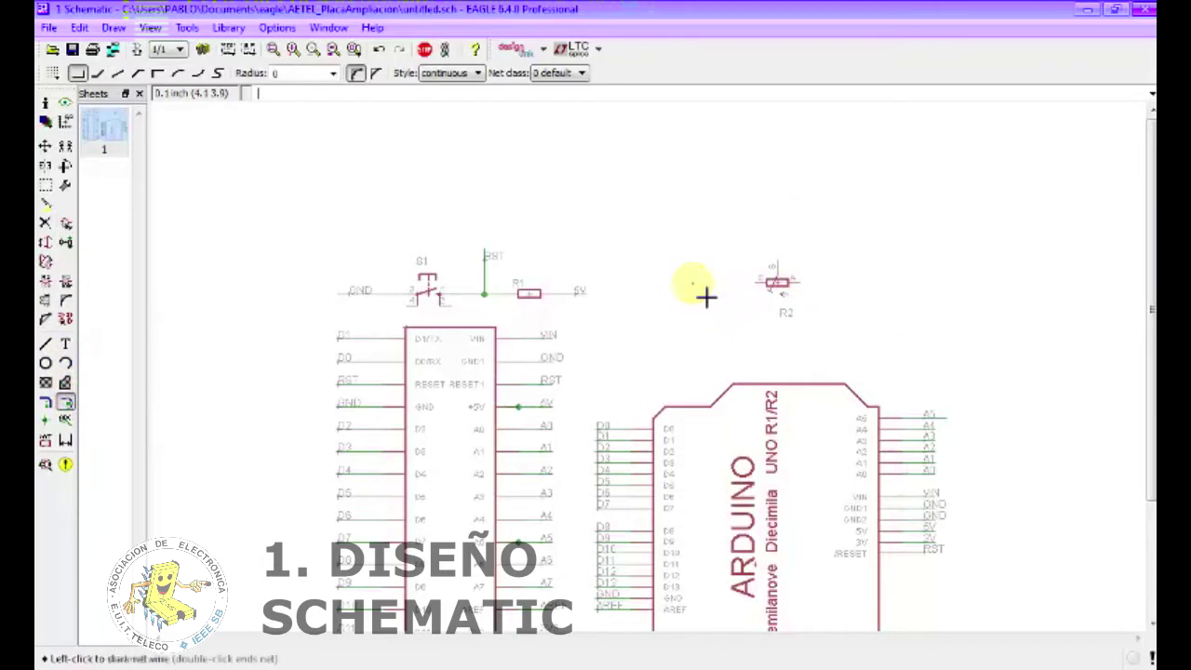
pyautogui.click(867, 284)
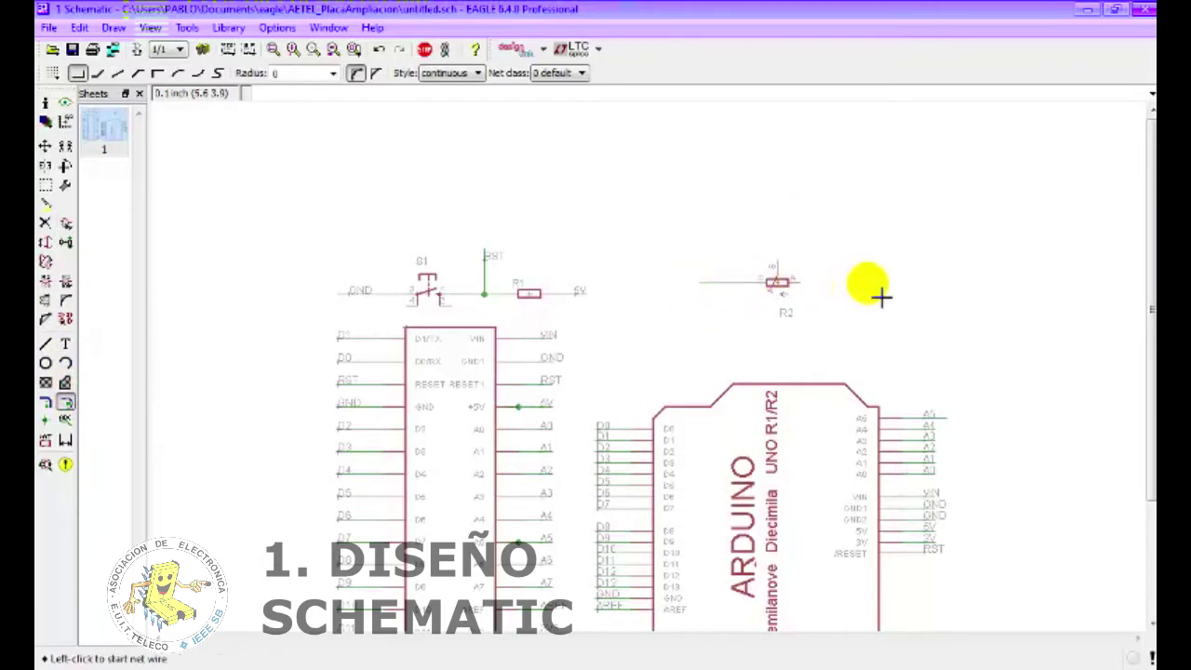
pyautogui.doubleClick(816, 296)
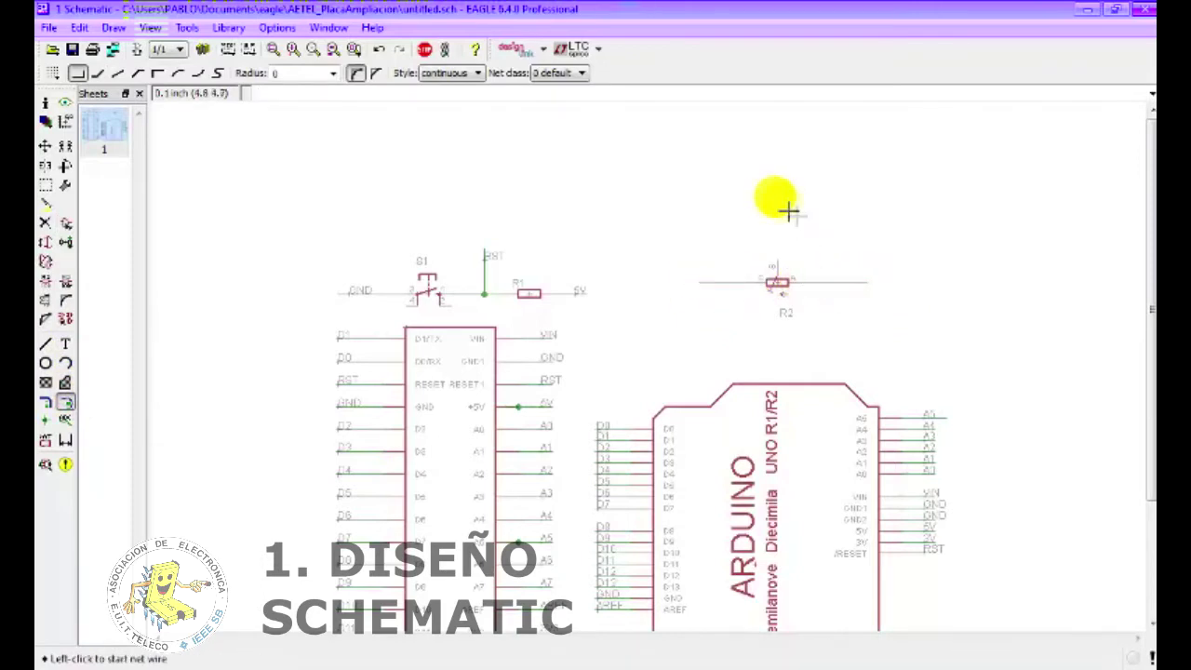
pyautogui.click(787, 206)
pyautogui.doubleClick(787, 275)
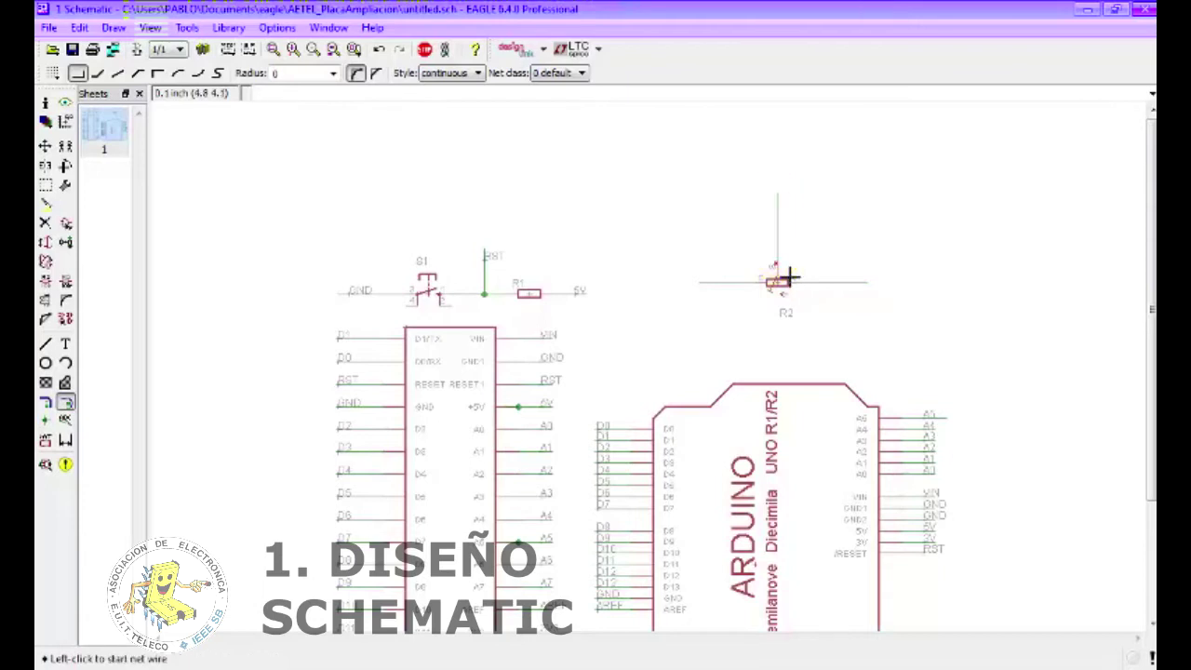
# - Label R2's three wires and rename the left net GND, joining it to GND
pyautogui.click(66, 424)
pyautogui.click(709, 282)
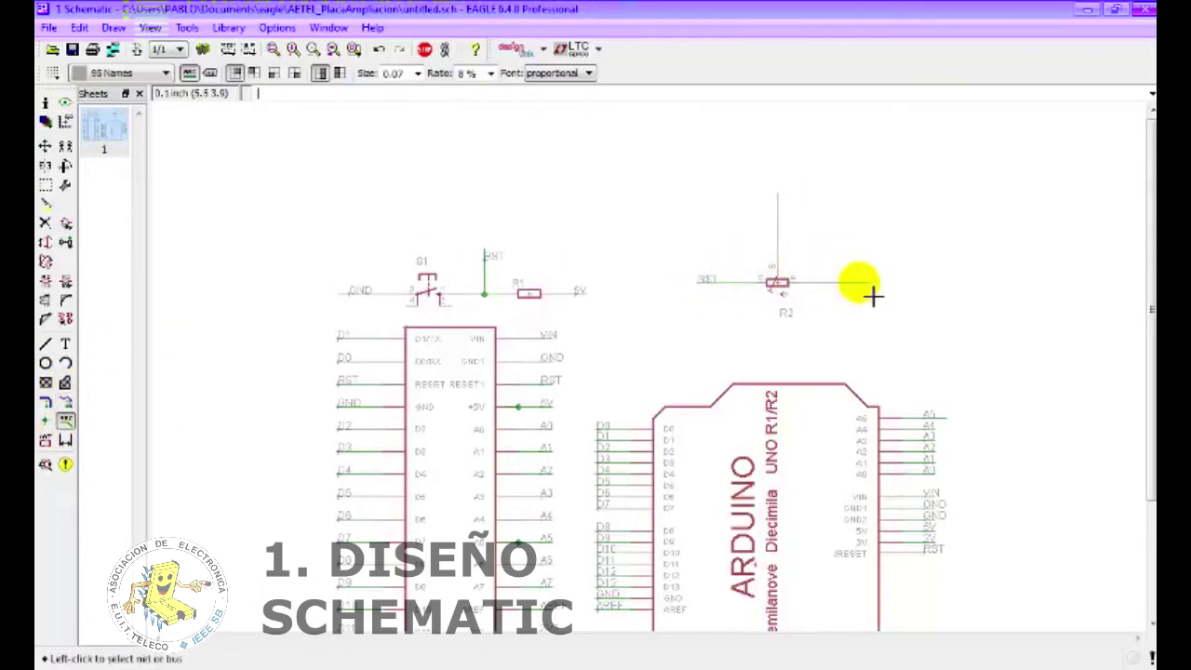
pyautogui.click(782, 200)
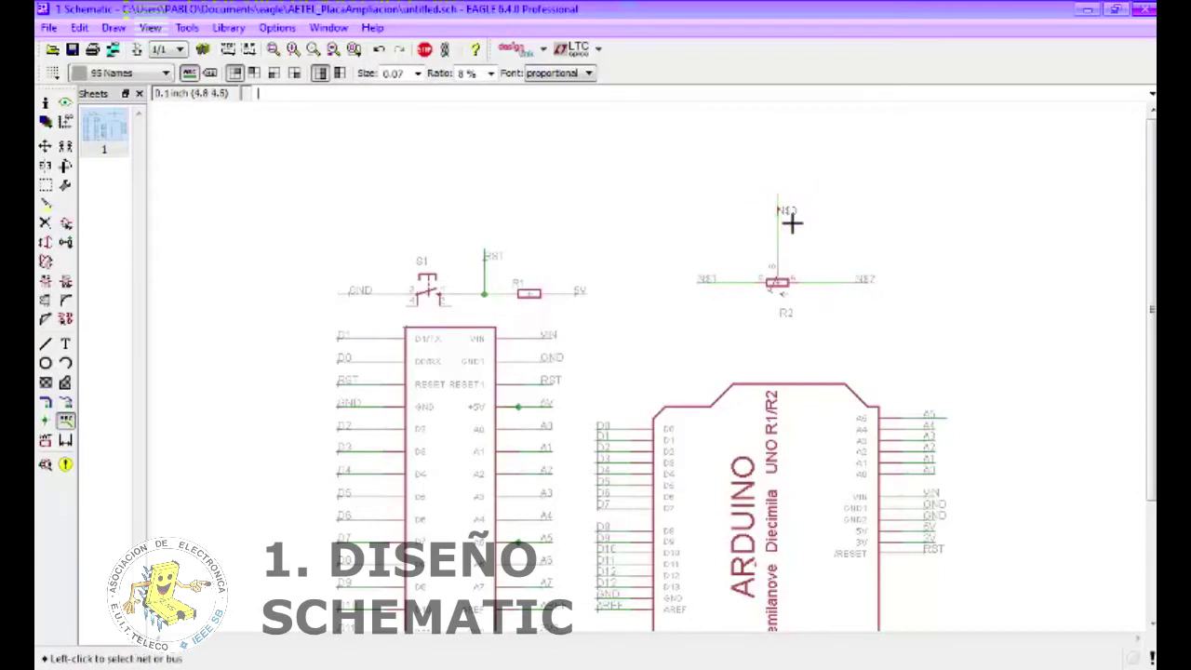
pyautogui.click(44, 281)
pyautogui.click(707, 280)
pyautogui.write('GND')
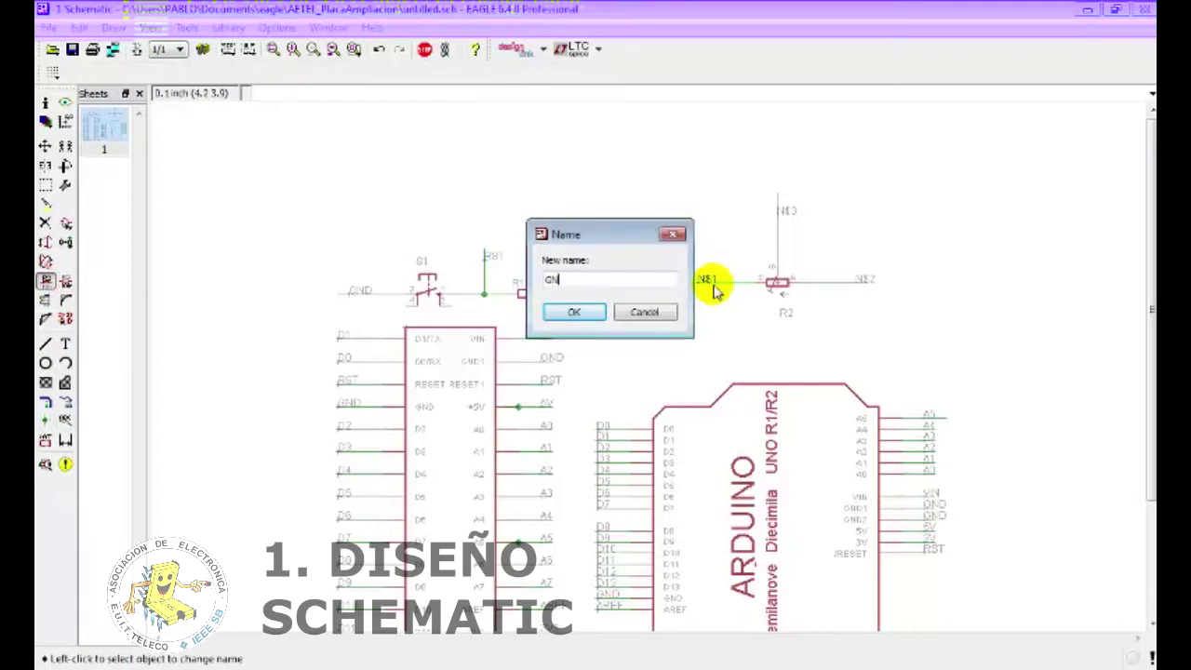
pyautogui.click(561, 315)
pyautogui.click(544, 356)
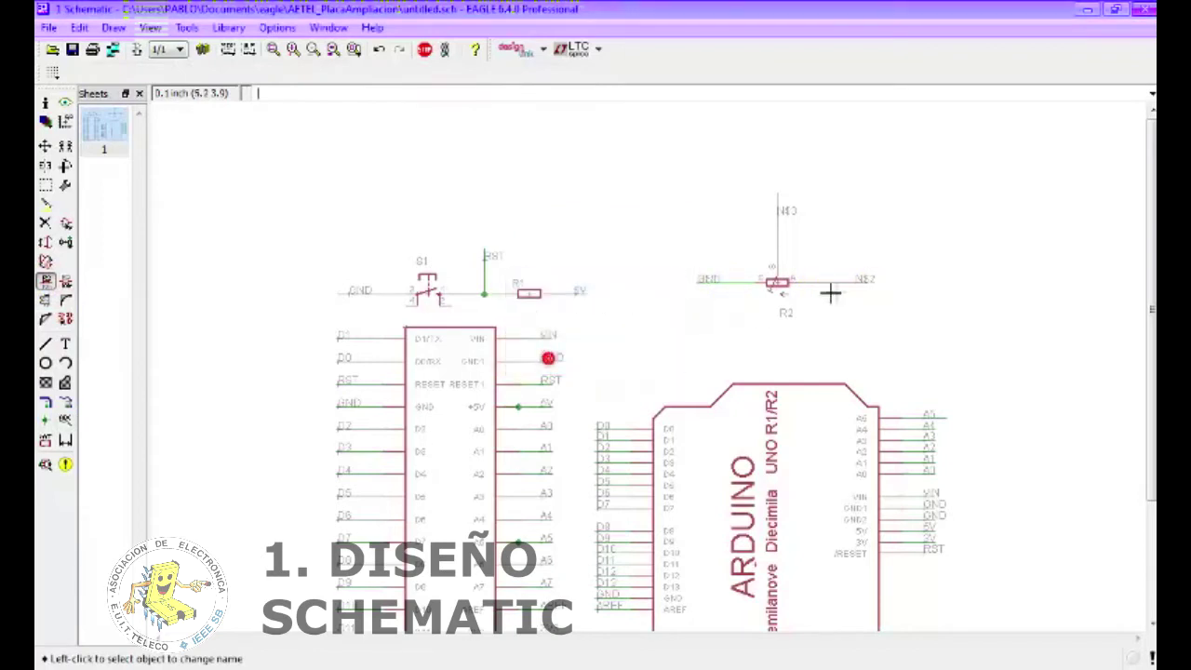
# - Rename R2's right-hand net to 5V and join it to the existing 5V net
pyautogui.click(863, 291)
pyautogui.click(861, 291)
pyautogui.write('V')
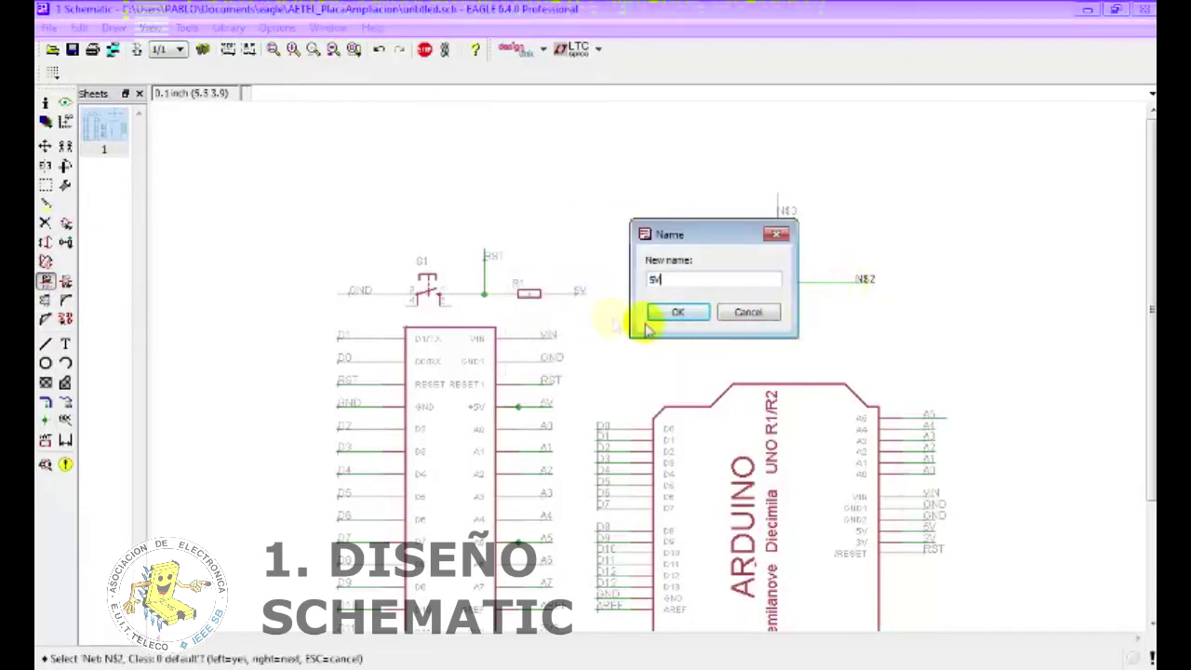
pyautogui.click(666, 317)
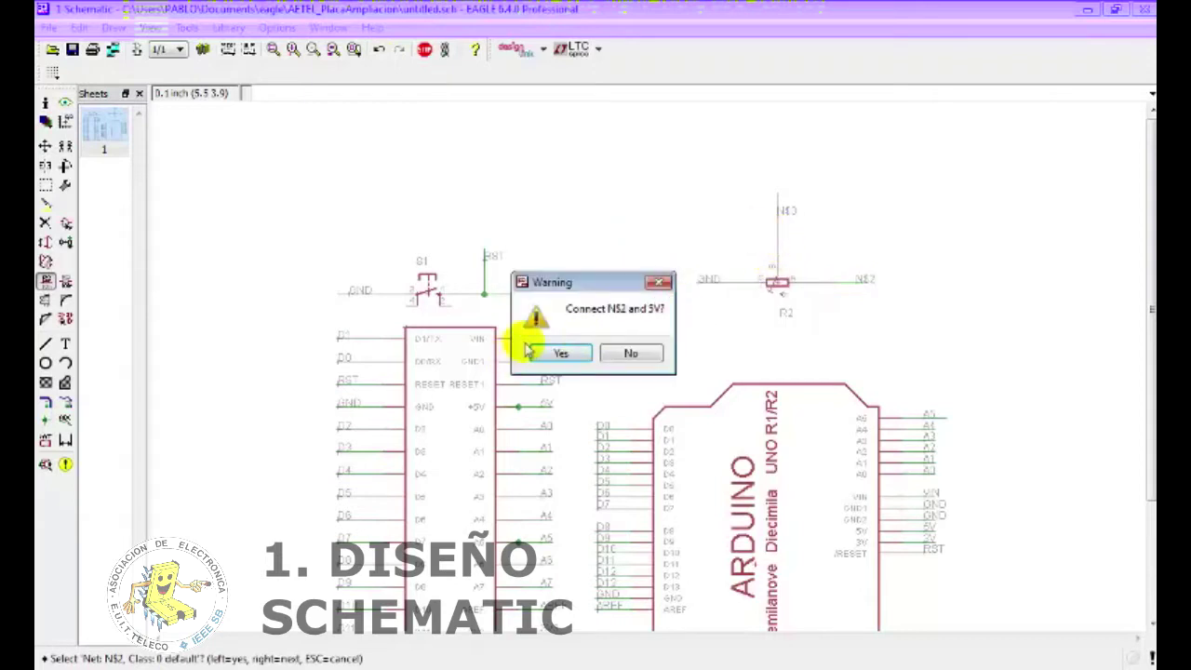
pyautogui.click(558, 352)
# - Rename R2's top wiper net to A6 and join it to the existing A6 net
pyautogui.click(790, 214)
pyautogui.write('A6')
pyautogui.click(663, 260)
pyautogui.click(636, 291)
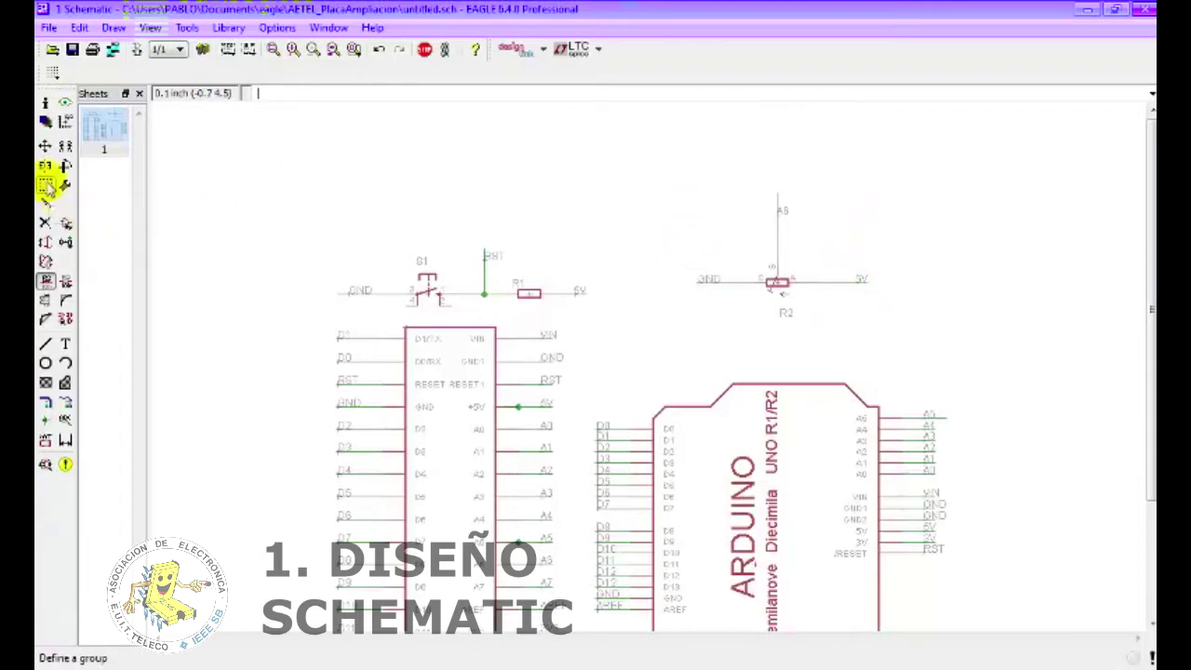
# - Group trimmer R2 with its wires and copy the group to the right as R3
pyautogui.click(45, 185)
pyautogui.moveTo(673, 180); pyautogui.dragTo(912, 342)
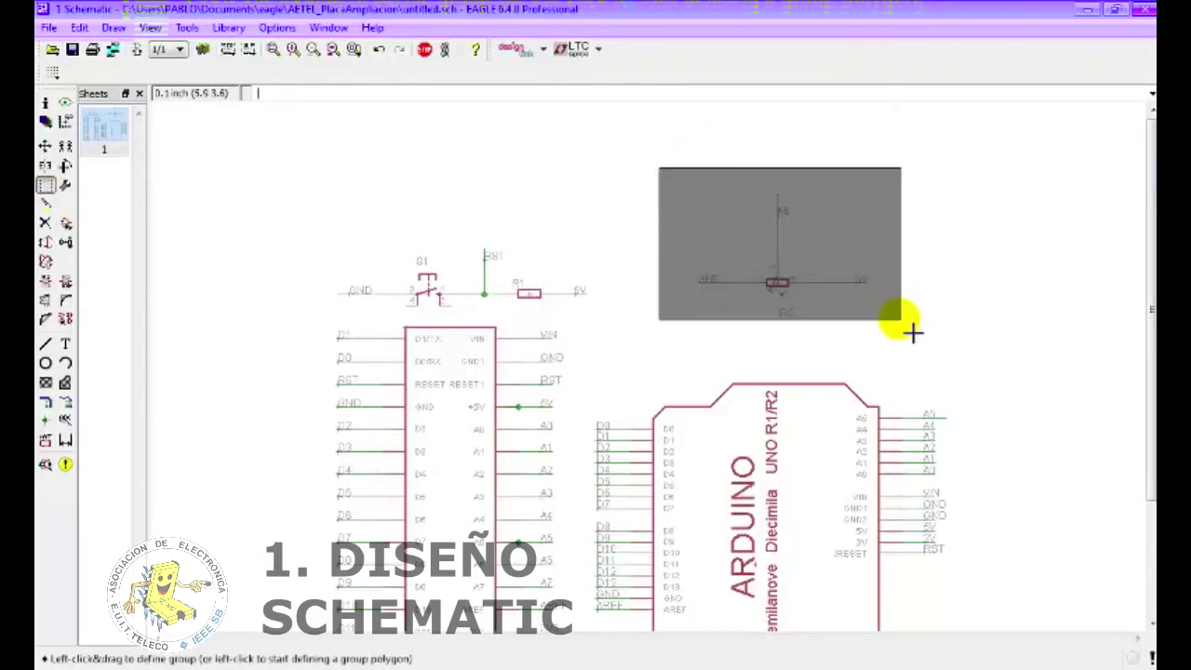
pyautogui.click(67, 149)
pyautogui.rightClick(776, 282)
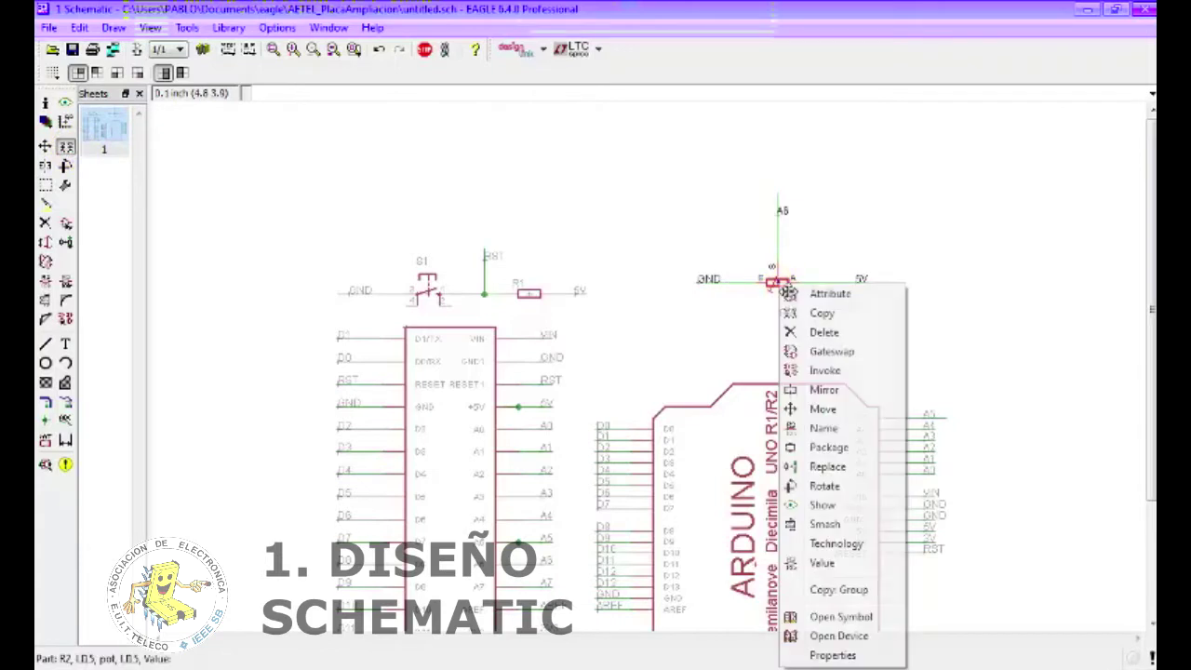
pyautogui.click(836, 592)
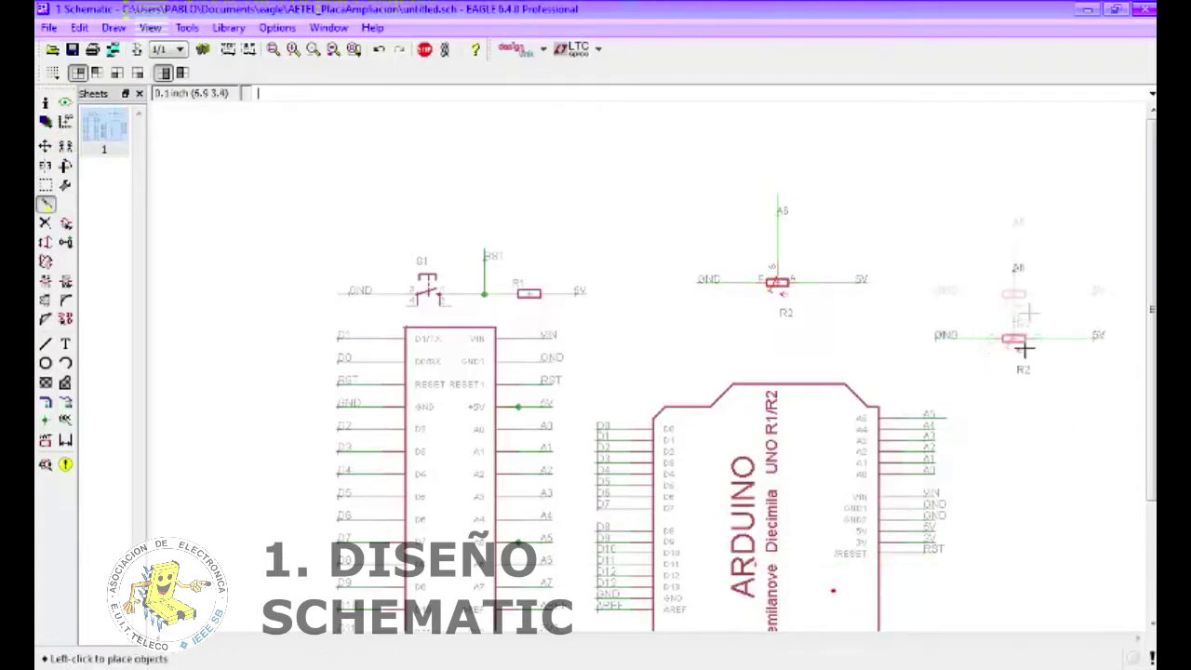
pyautogui.click(1003, 295)
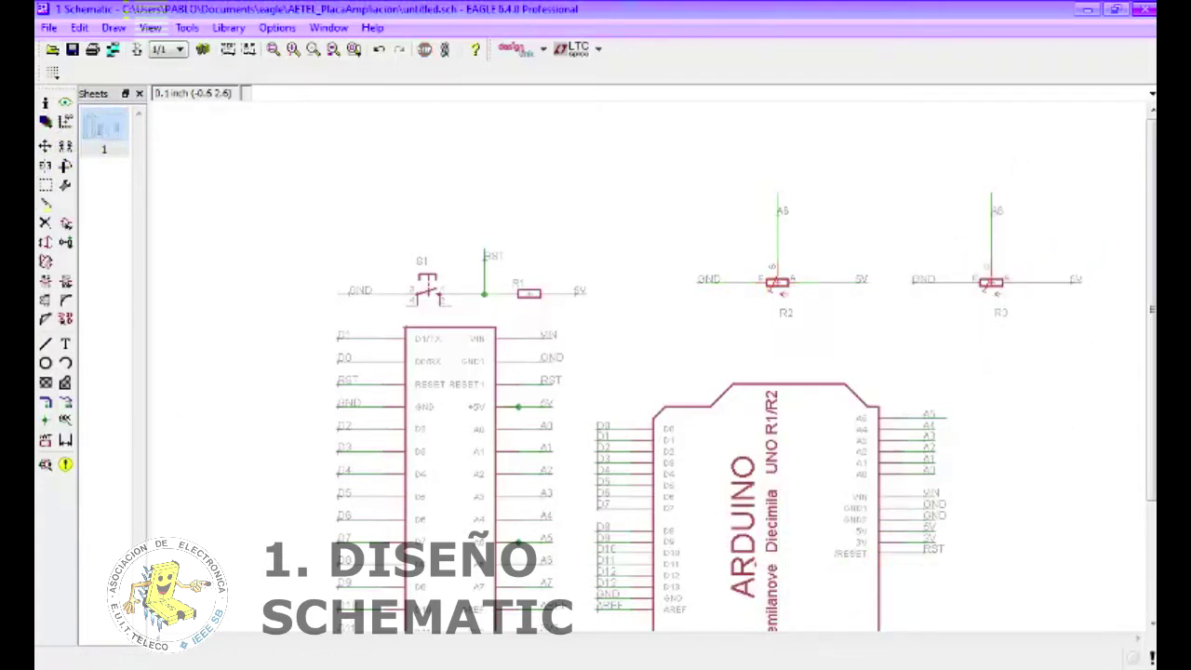
# - Rename R3's wiper net from A6 to A7, keeping it separate from A6
pyautogui.click(45, 280)
pyautogui.click(991, 240)
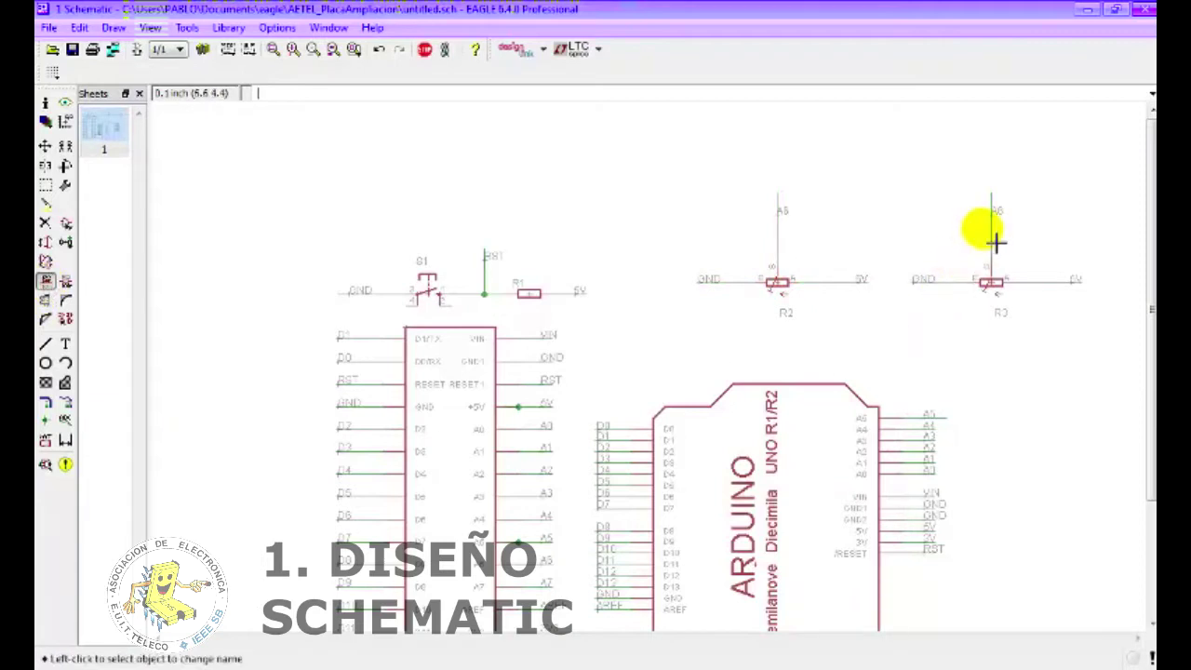
pyautogui.click(997, 214)
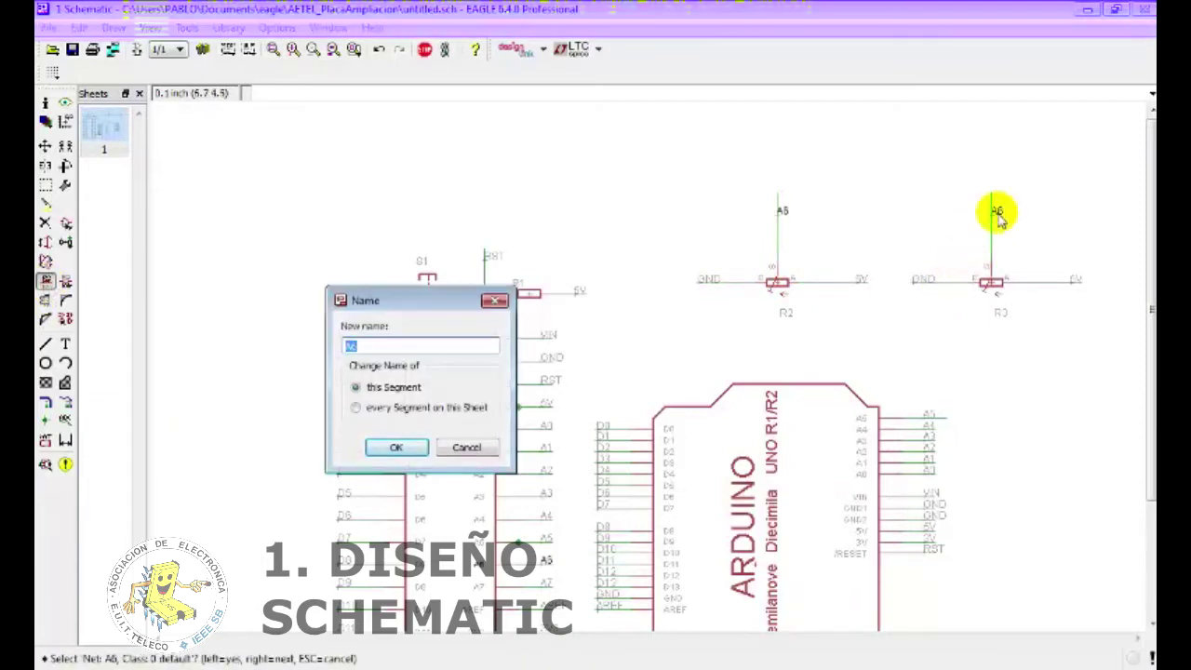
pyautogui.write('A7')
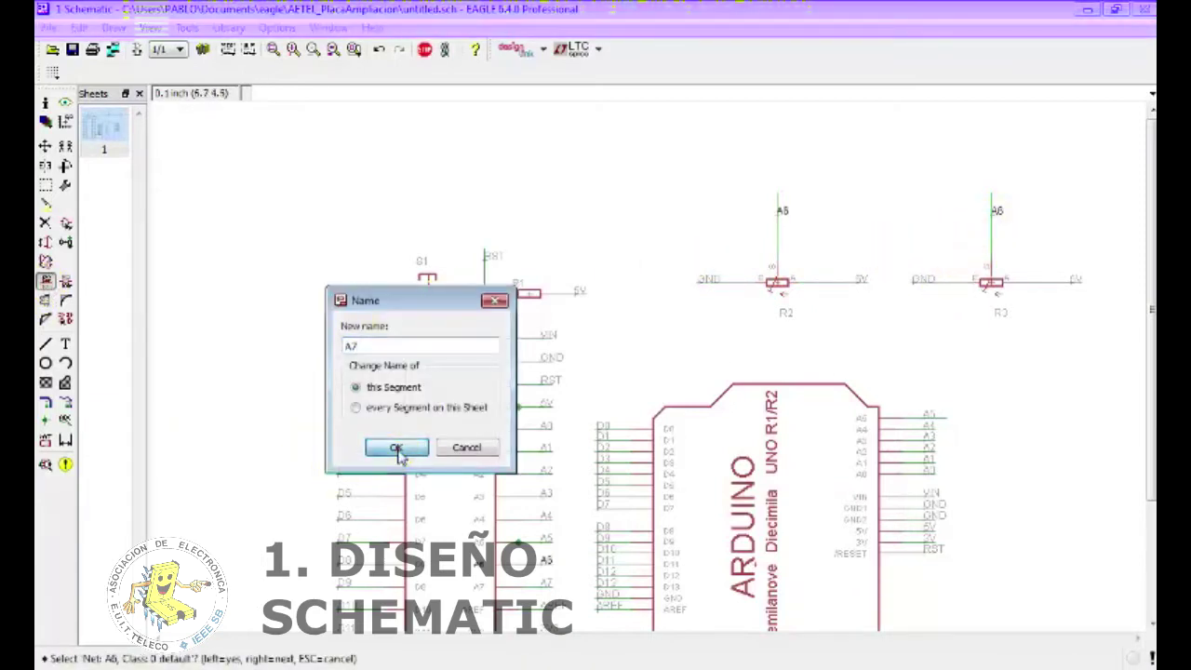
pyautogui.click(396, 448)
pyautogui.click(357, 485)
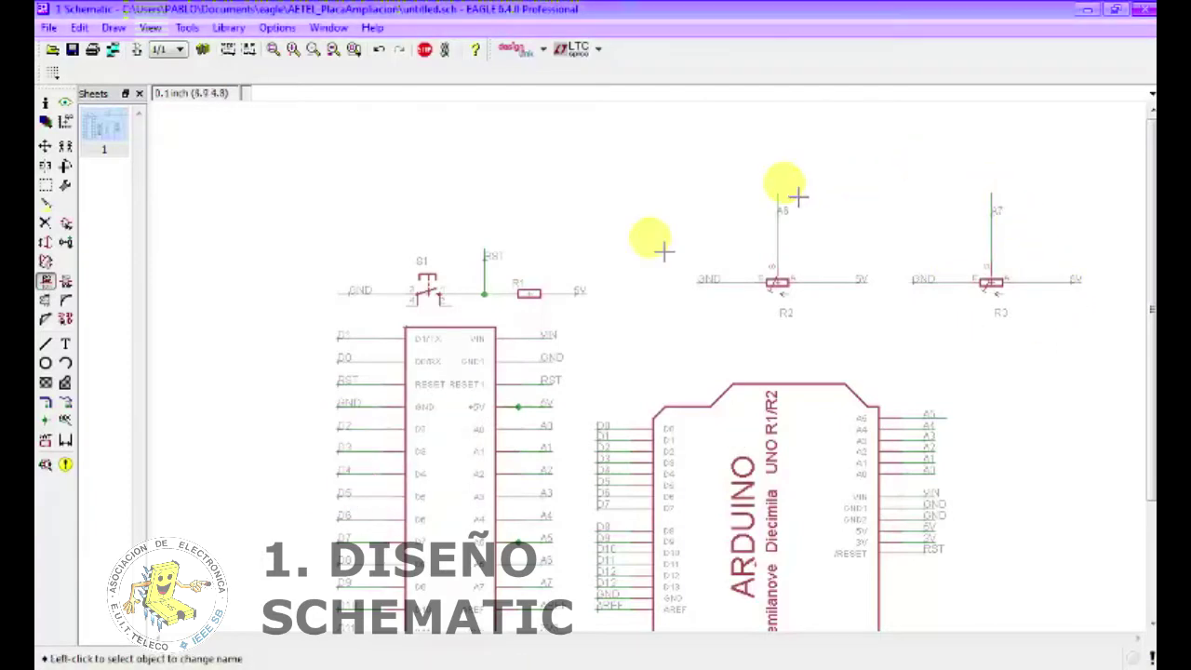
pyautogui.scroll(-3, 784, 340)
pyautogui.scroll(1, 717, 425)
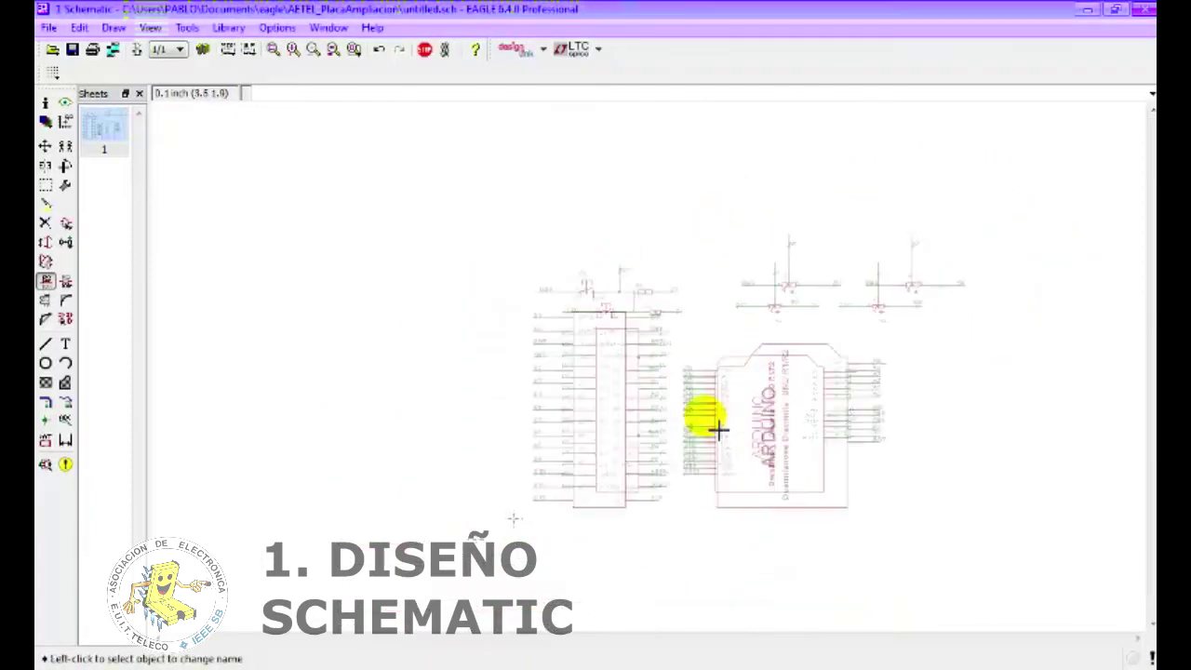
pyautogui.scroll(1, 772, 420)
pyautogui.scroll(1, 1076, 209)
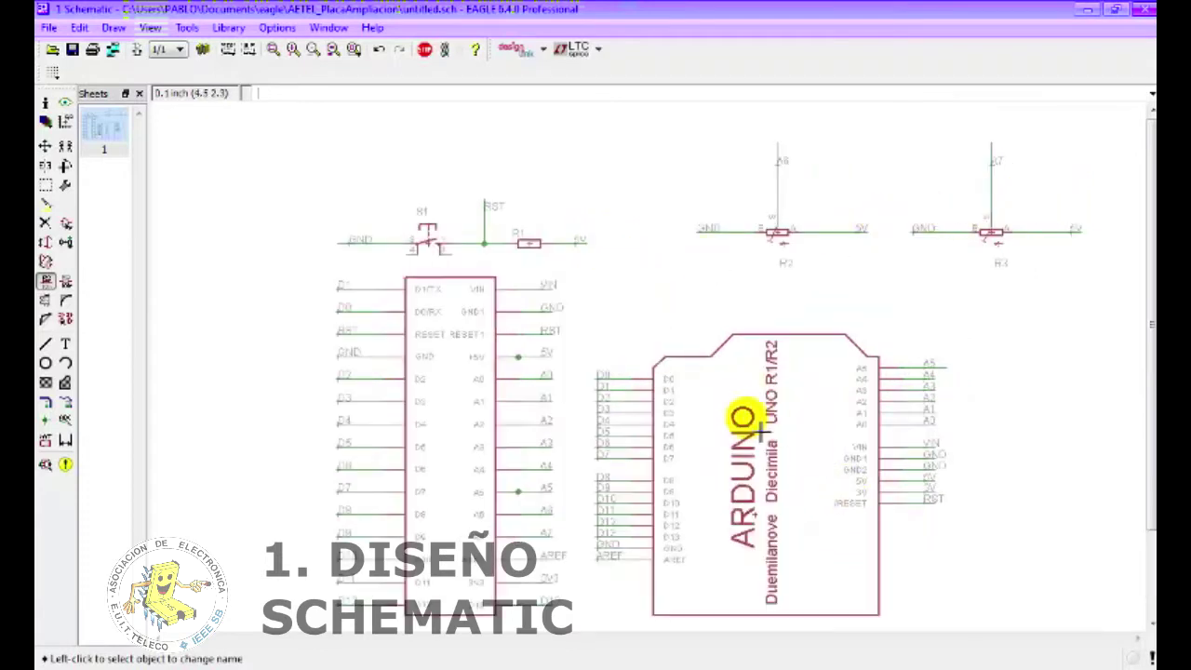
pyautogui.scroll(-2, 611, 266)
pyautogui.scroll(-1, 633, 233)
pyautogui.scroll(2, 664, 171)
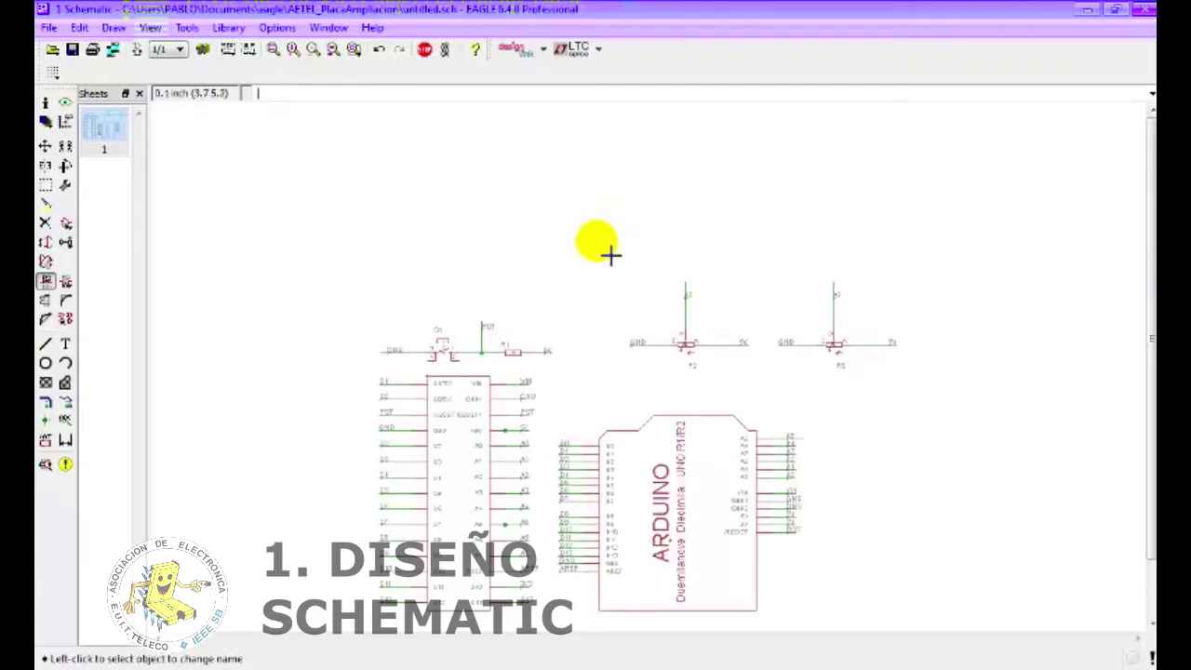
pyautogui.scroll(-2, 466, 296)
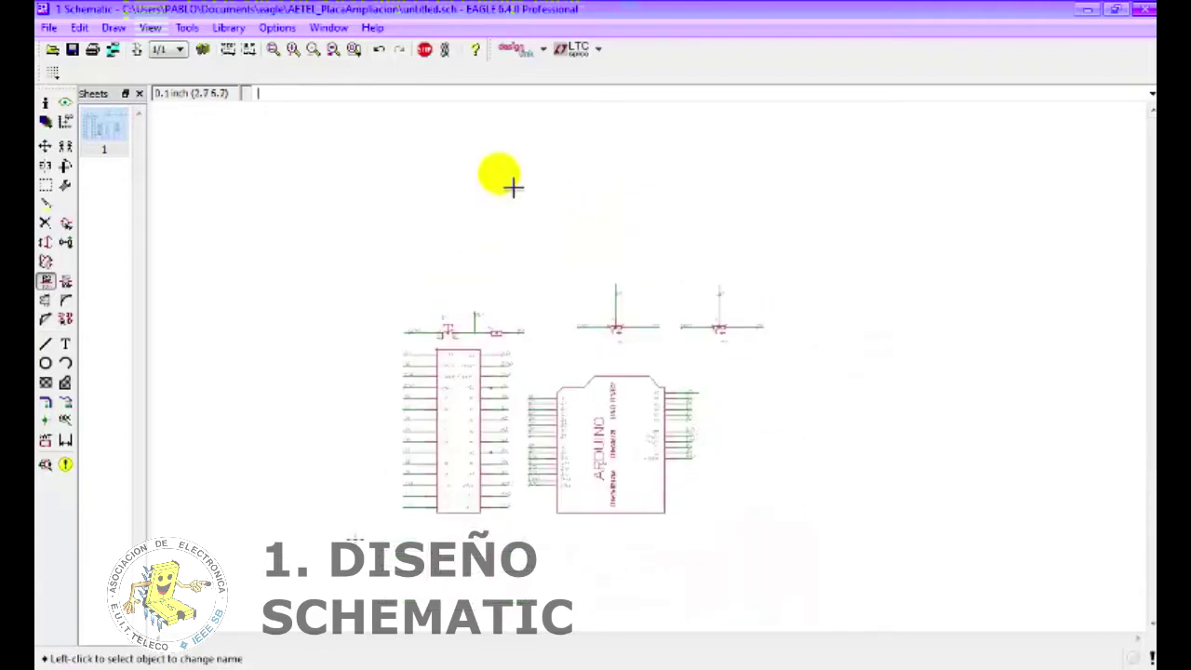
pyautogui.scroll(2, 535, 223)
pyautogui.scroll(1, 578, 200)
pyautogui.scroll(1, 584, 208)
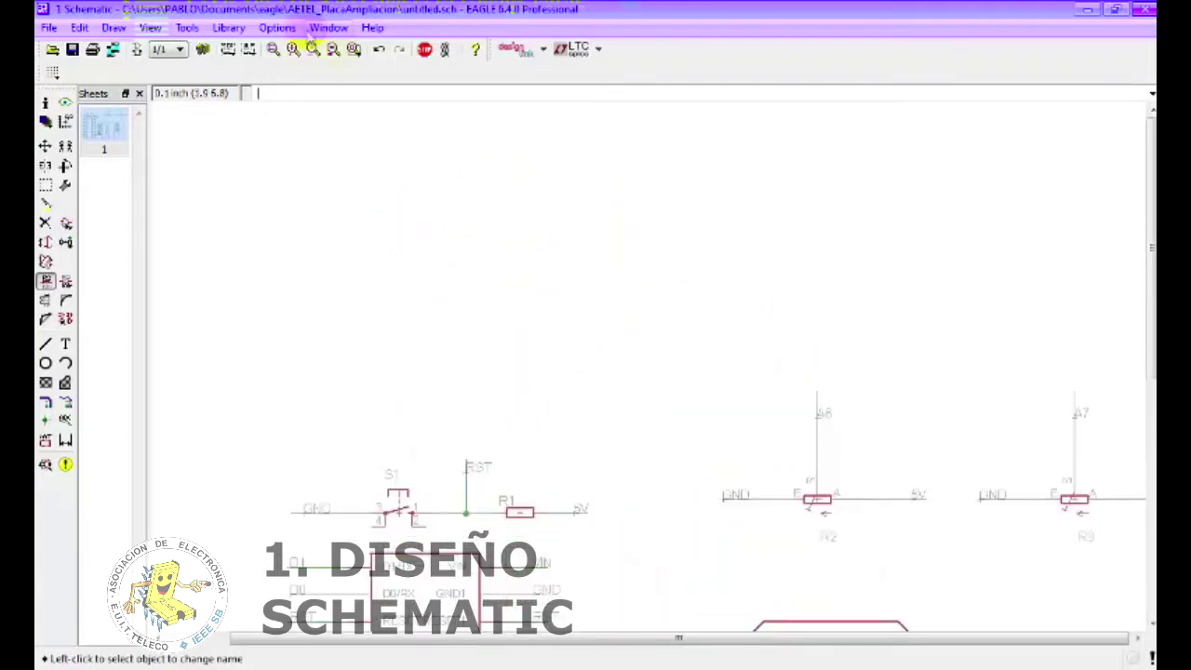
# - Search the Add dialog for Wago connectors and preview the con-wago-508 screw clamps
pyautogui.click(80, 27)
pyautogui.click(165, 140)
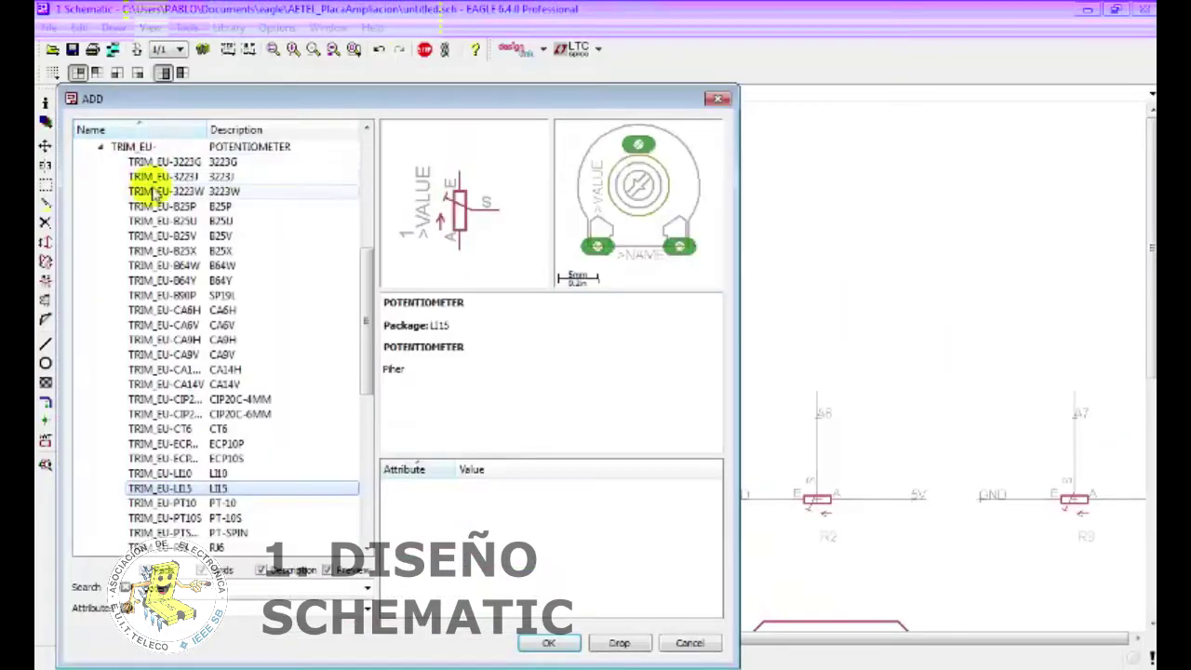
pyautogui.click(121, 588)
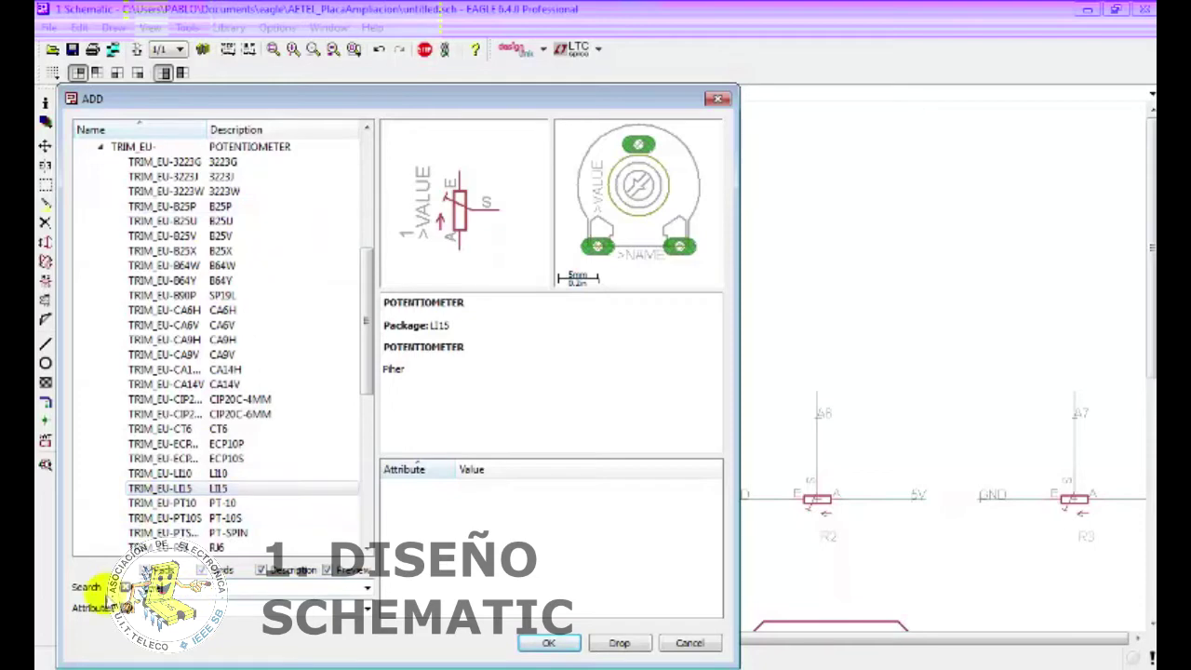
pyautogui.press('Return')
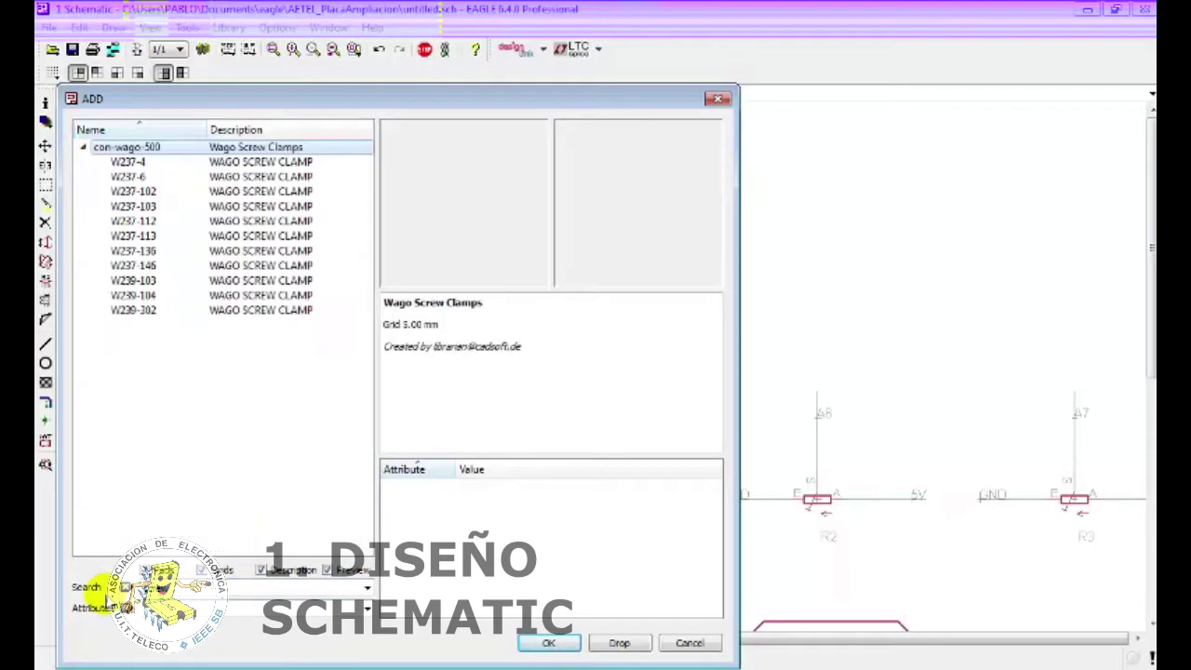
pyautogui.moveTo(226, 310); pyautogui.dragTo(254, 193)
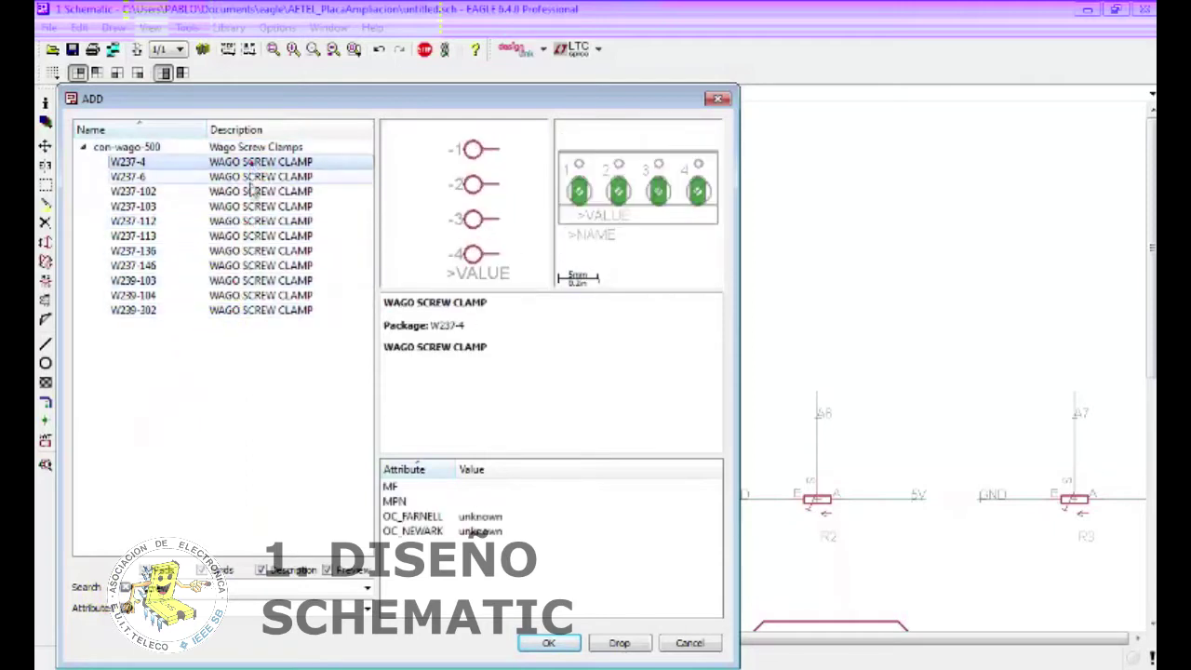
pyautogui.moveTo(253, 193); pyautogui.dragTo(265, 163)
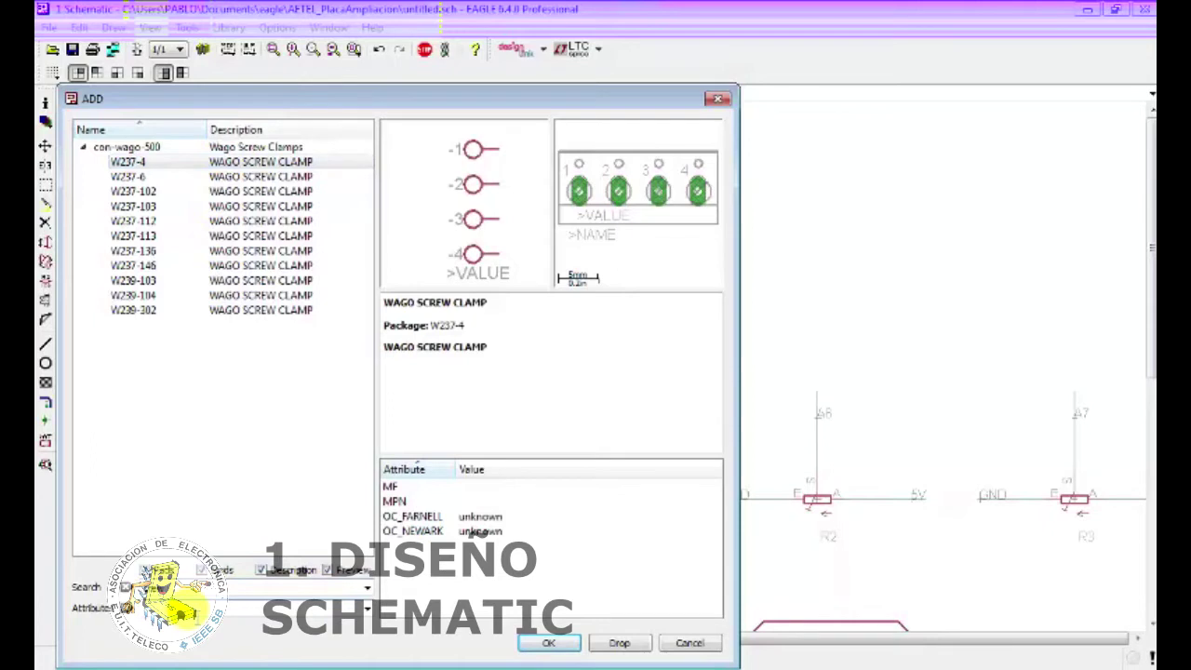
pyautogui.press('Return')
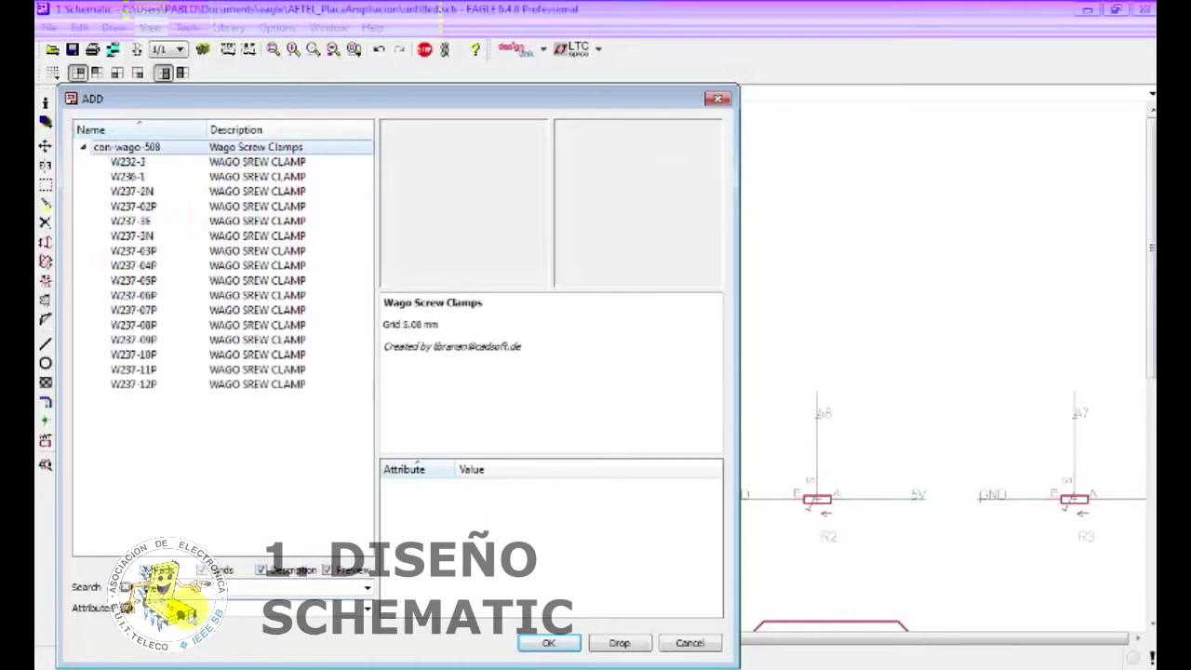
pyautogui.click(195, 162)
pyautogui.click(200, 178)
pyautogui.click(218, 206)
pyautogui.click(250, 266)
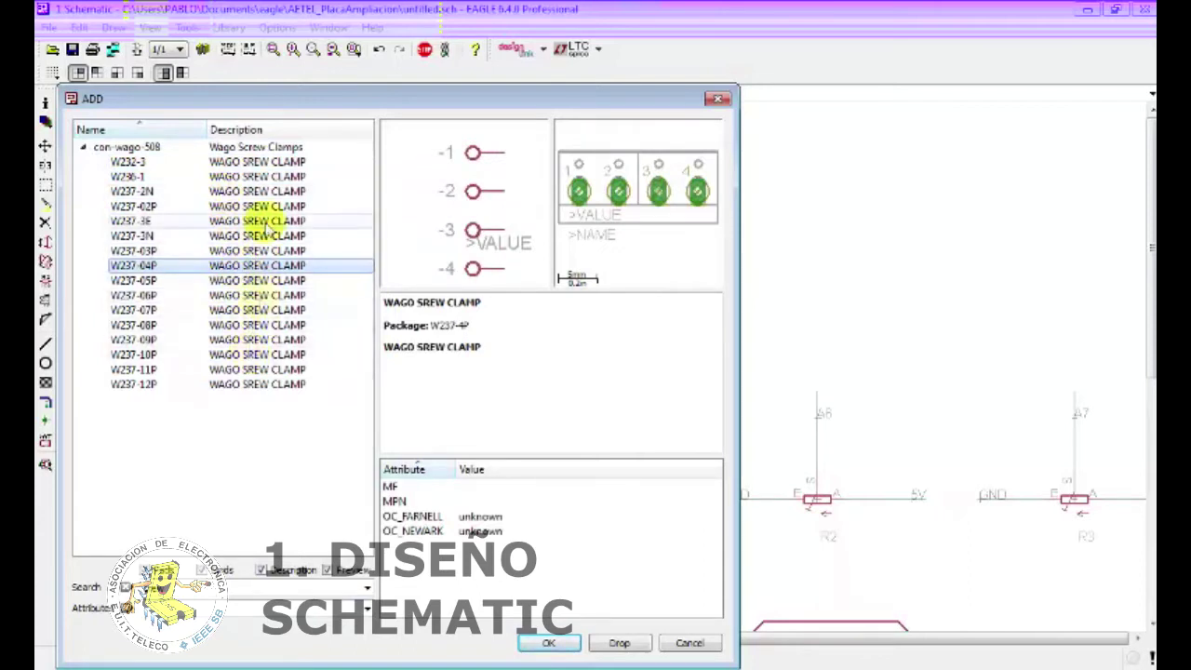
# - Search the con-wago libraries and compare 233-10x cage clamps with W237 screw clamps
pyautogui.click(175, 588)
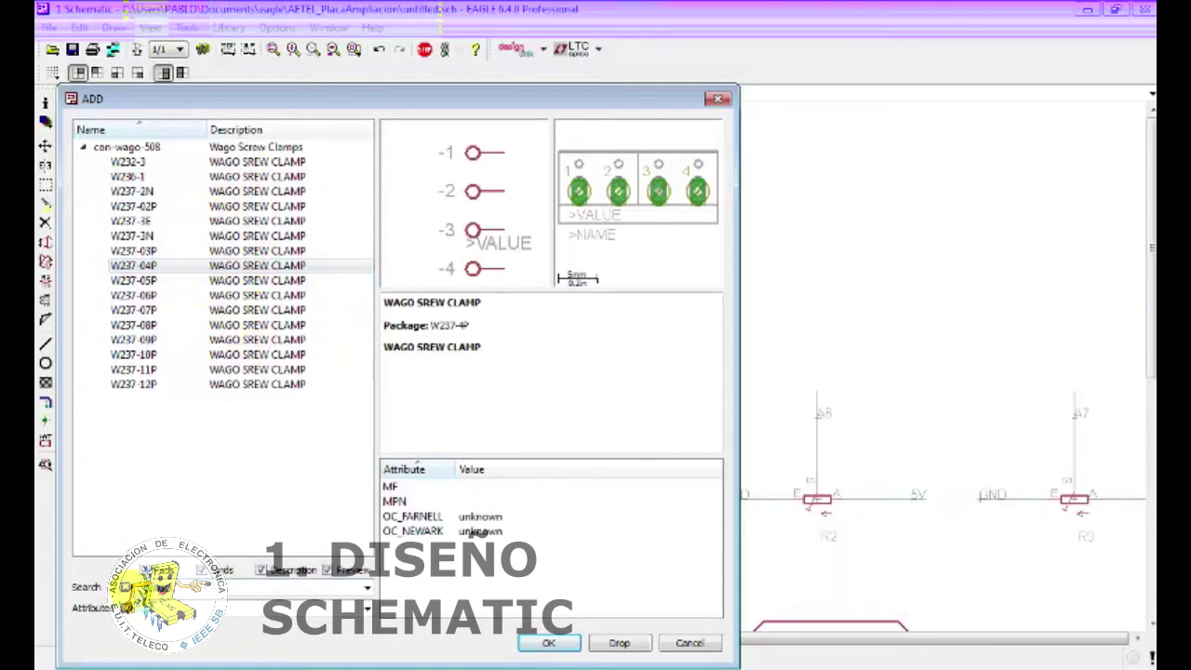
pyautogui.press('Return')
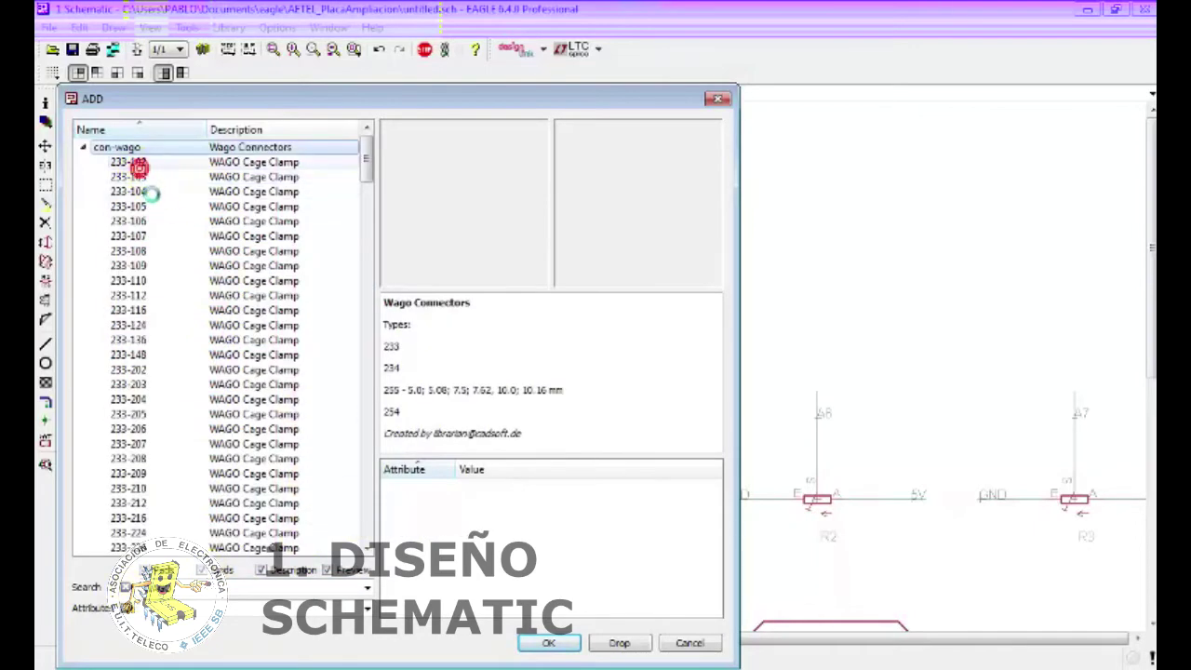
pyautogui.click(139, 166)
pyautogui.click(140, 176)
pyautogui.click(140, 250)
pyautogui.scroll(-10, 146, 279)
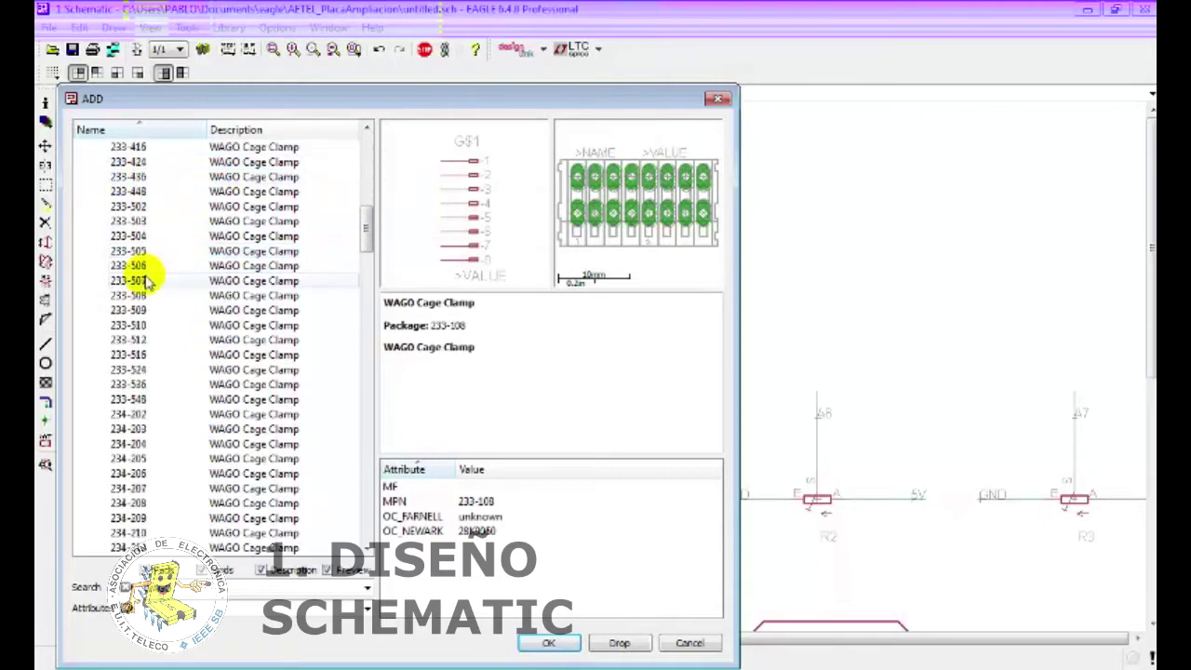
pyautogui.moveTo(360, 234); pyautogui.dragTo(364, 372)
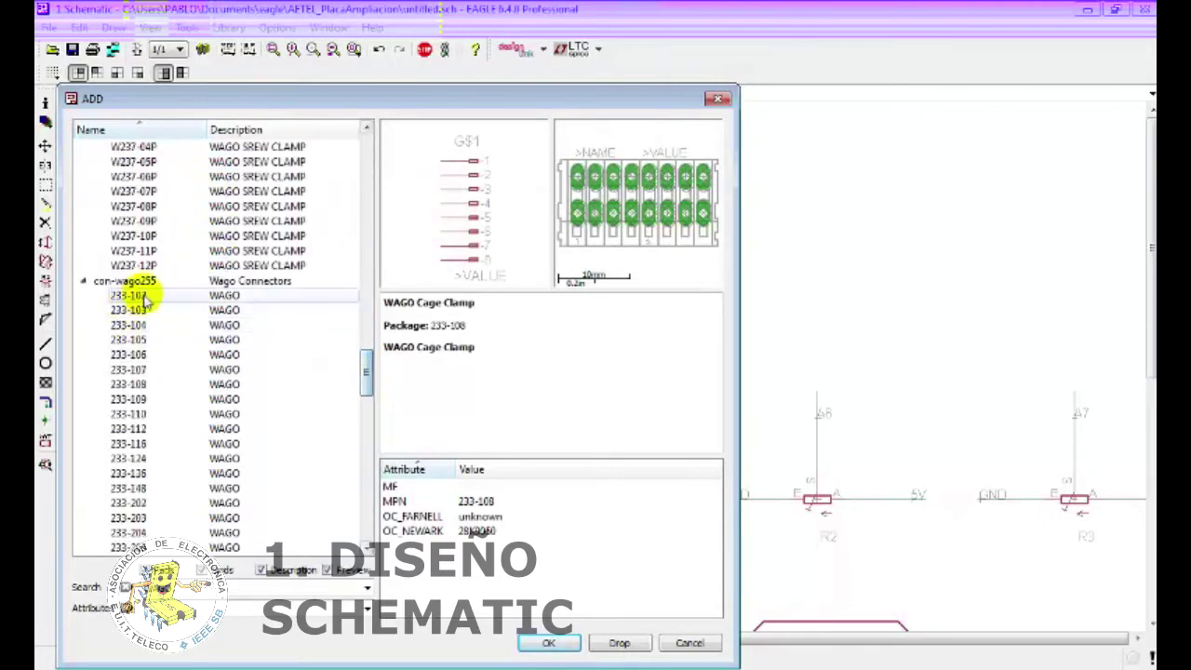
pyautogui.click(139, 325)
pyautogui.moveTo(363, 366)
pyautogui.mouseDown()
pyautogui.moveTo(371, 450)
pyautogui.moveTo(372, 319)
pyautogui.mouseUp()
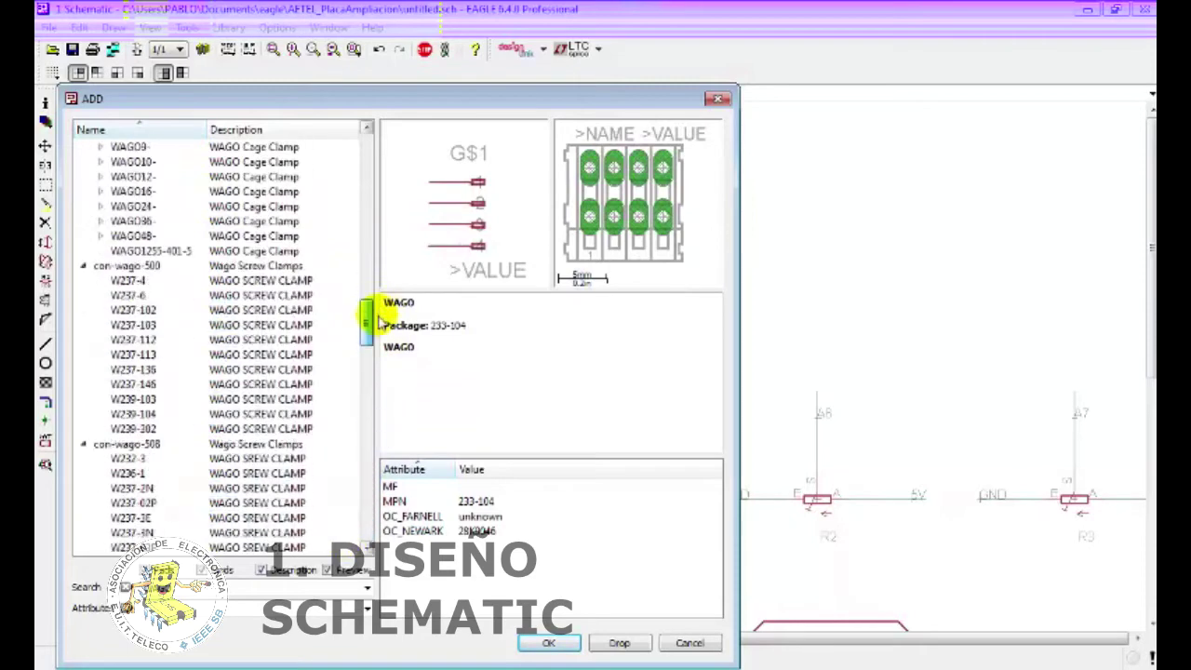
pyautogui.click(131, 280)
pyautogui.click(130, 295)
pyautogui.click(133, 339)
pyautogui.click(133, 325)
pyautogui.click(154, 414)
pyautogui.scroll(-3, 180, 373)
pyautogui.click(182, 341)
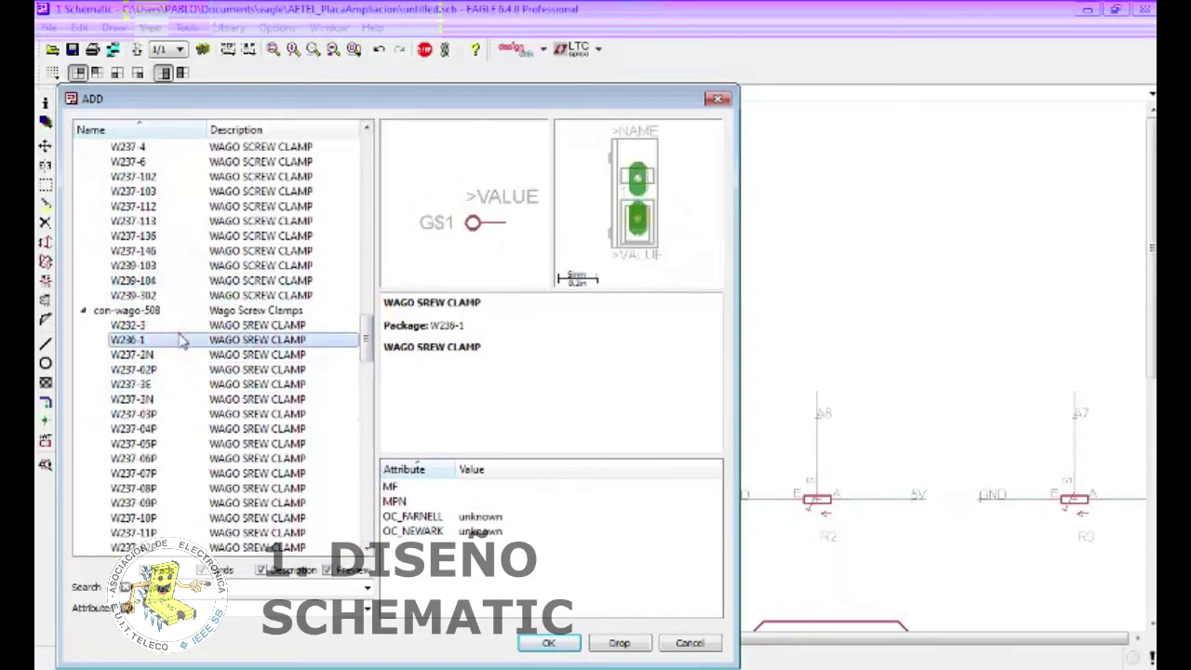
pyautogui.click(184, 354)
pyautogui.click(186, 399)
pyautogui.click(187, 356)
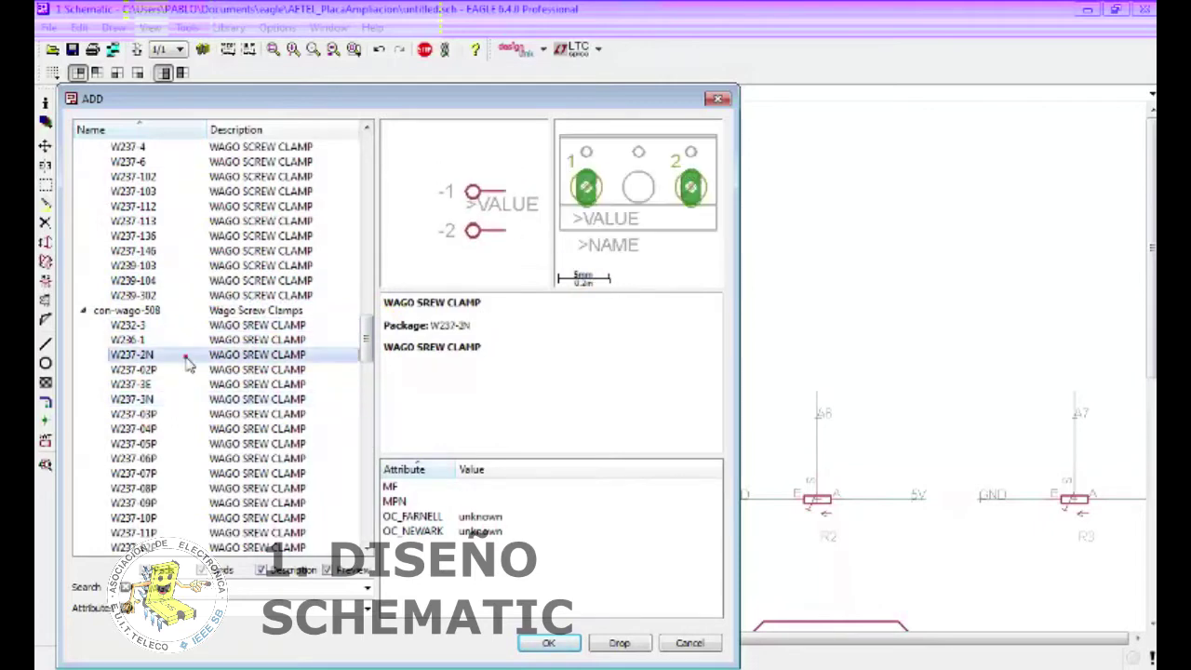
# - Pick the two-pin Weidmueller 90-2 connector and rotate it, ready to place
pyautogui.click(83, 309)
pyautogui.scroll(4, 93, 284)
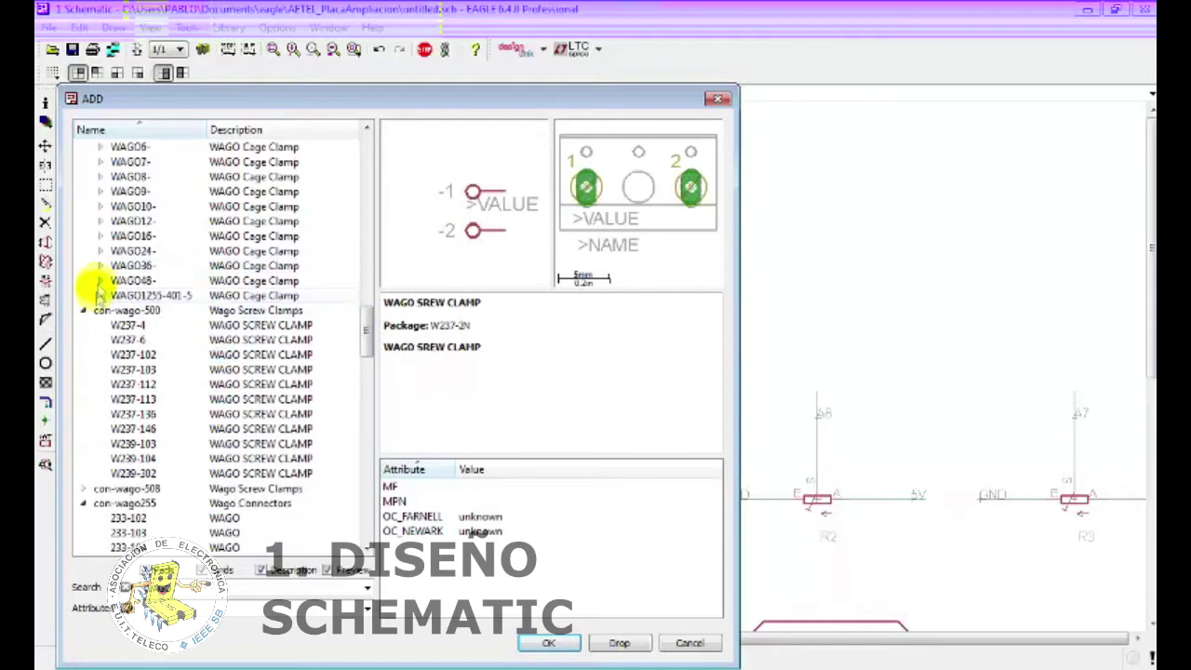
pyautogui.click(83, 310)
pyautogui.click(83, 340)
pyautogui.scroll(3, 96, 311)
pyautogui.scroll(3, 111, 307)
pyautogui.scroll(8, 107, 316)
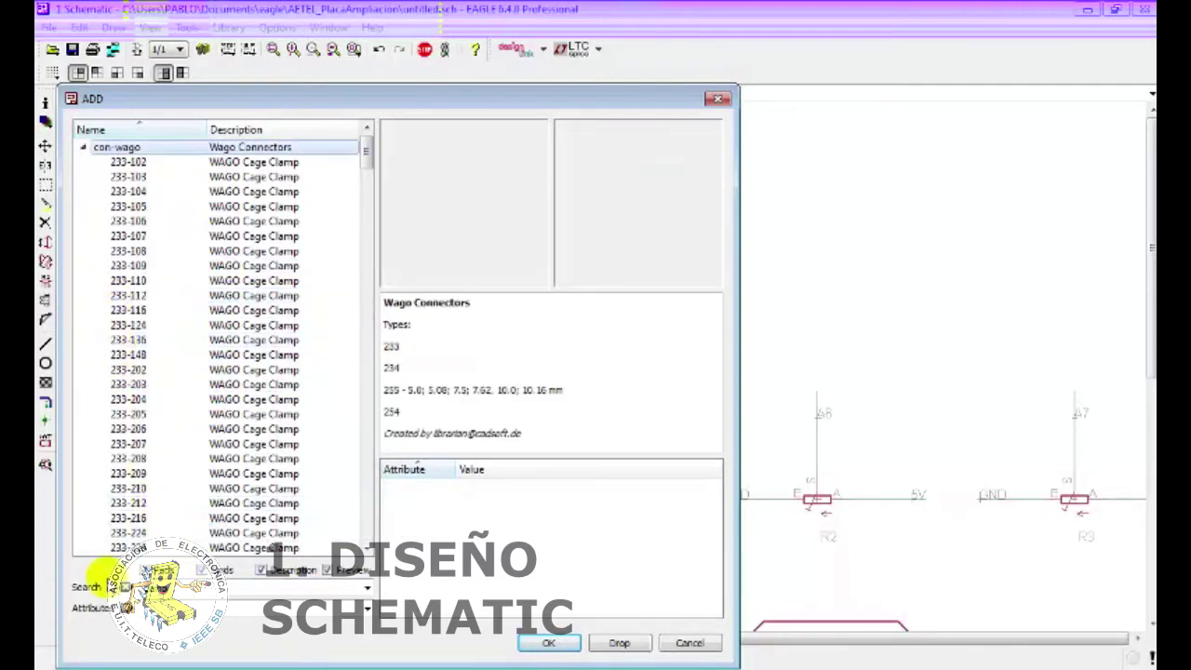
pyautogui.click(279, 164)
pyautogui.moveTo(365, 152); pyautogui.dragTo(369, 344)
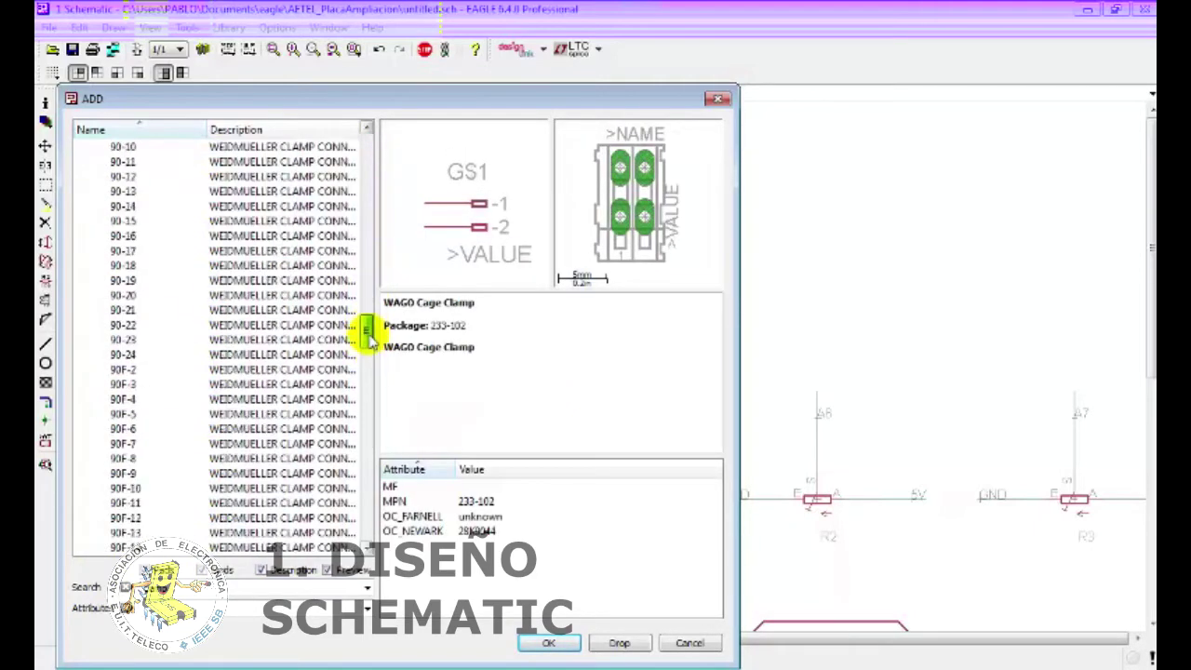
pyautogui.moveTo(368, 346); pyautogui.dragTo(366, 316)
pyautogui.click(119, 207)
pyautogui.click(117, 193)
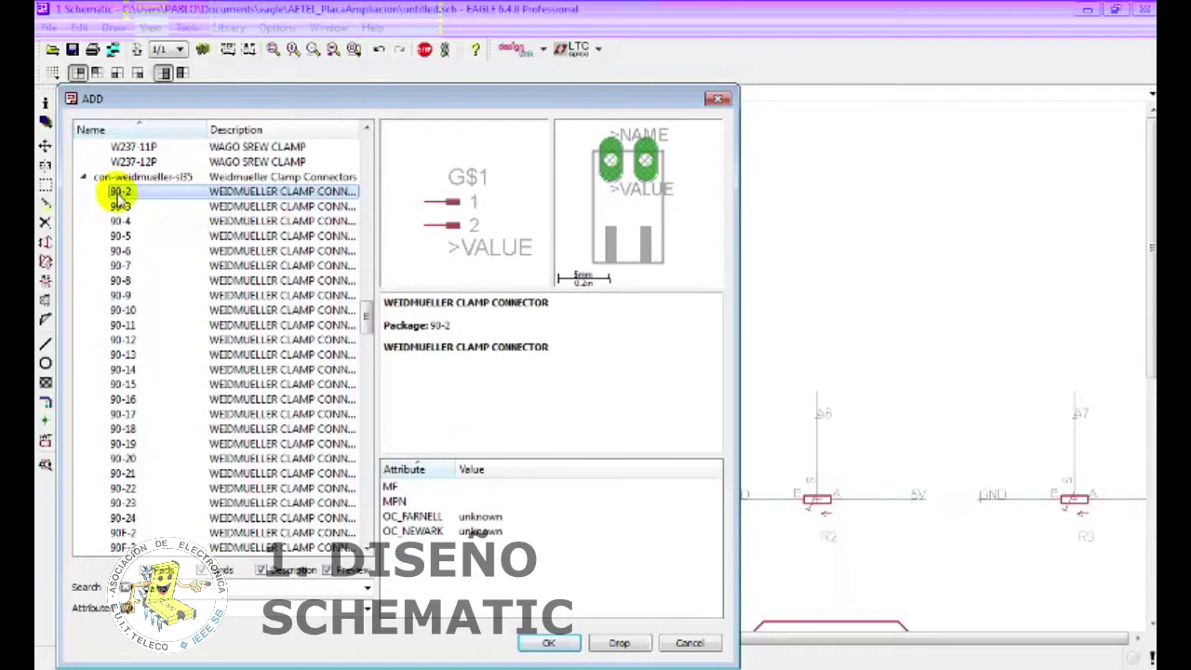
pyautogui.doubleClick(120, 193)
pyautogui.rightClick(402, 272)
pyautogui.rightClick(399, 268)
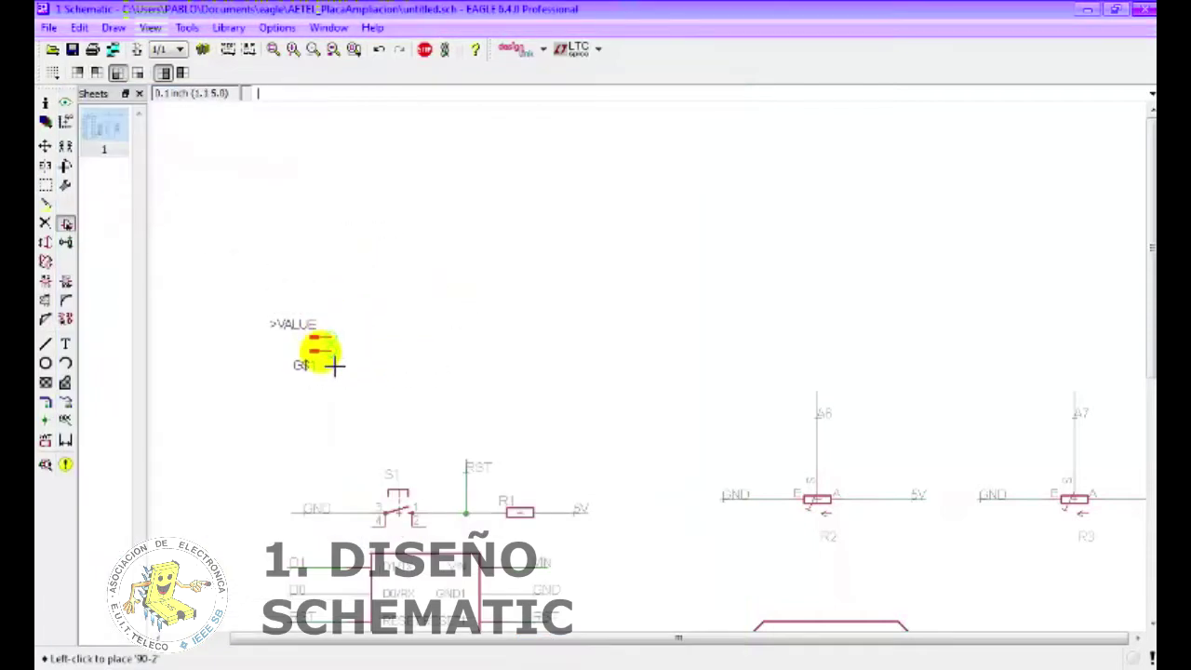
# - Place connector X1 and draw net wires to both of its pins
pyautogui.click(333, 332)
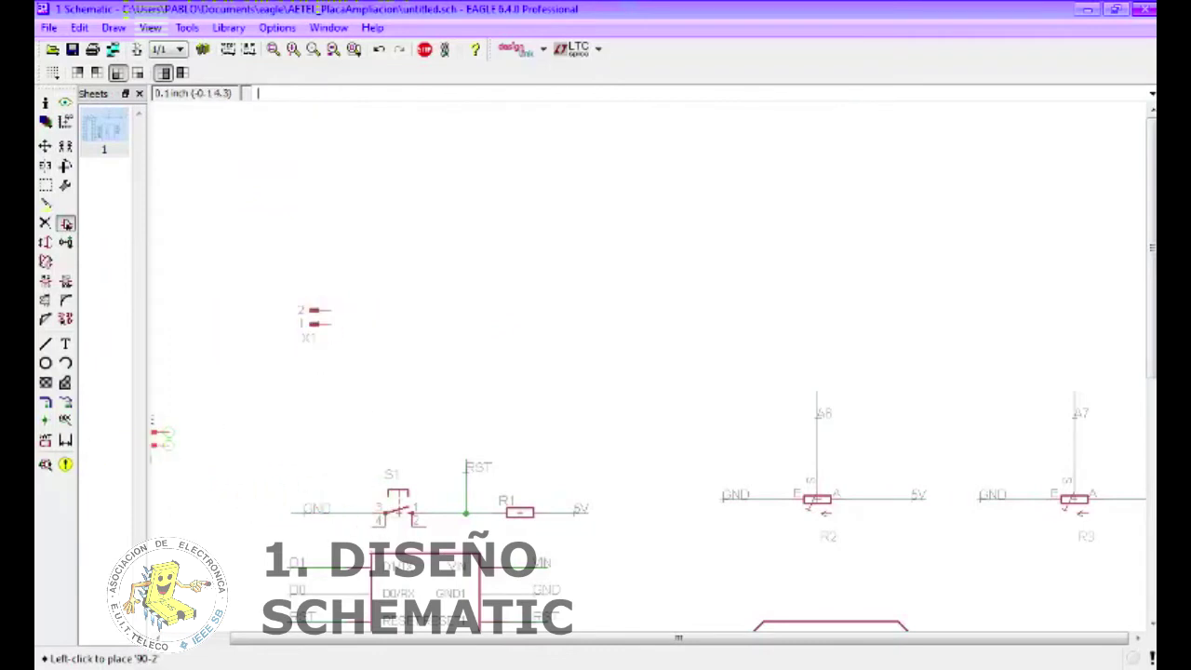
pyautogui.click(65, 402)
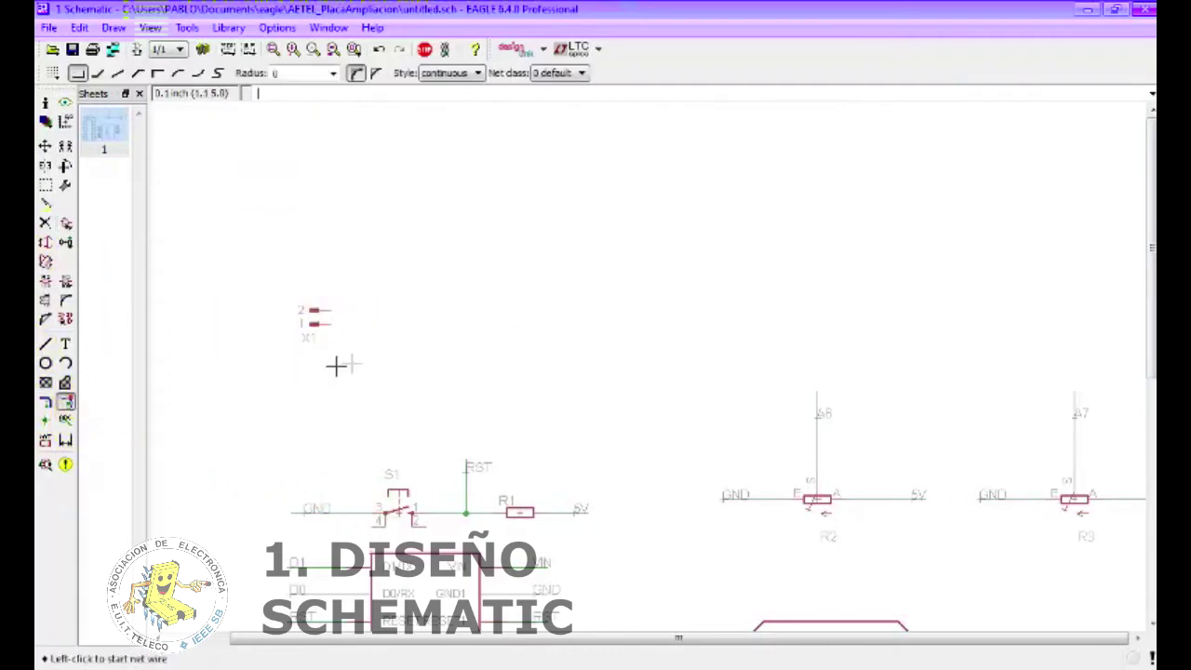
pyautogui.click(337, 323)
pyautogui.click(444, 322)
pyautogui.click(338, 311)
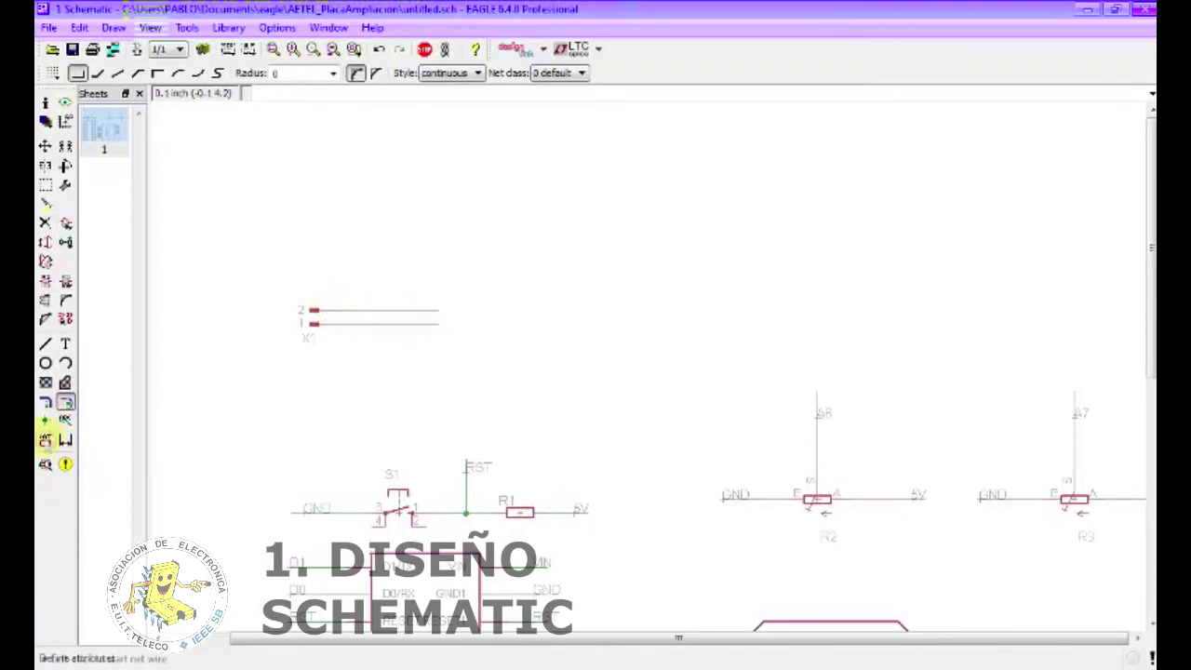
pyautogui.click(65, 420)
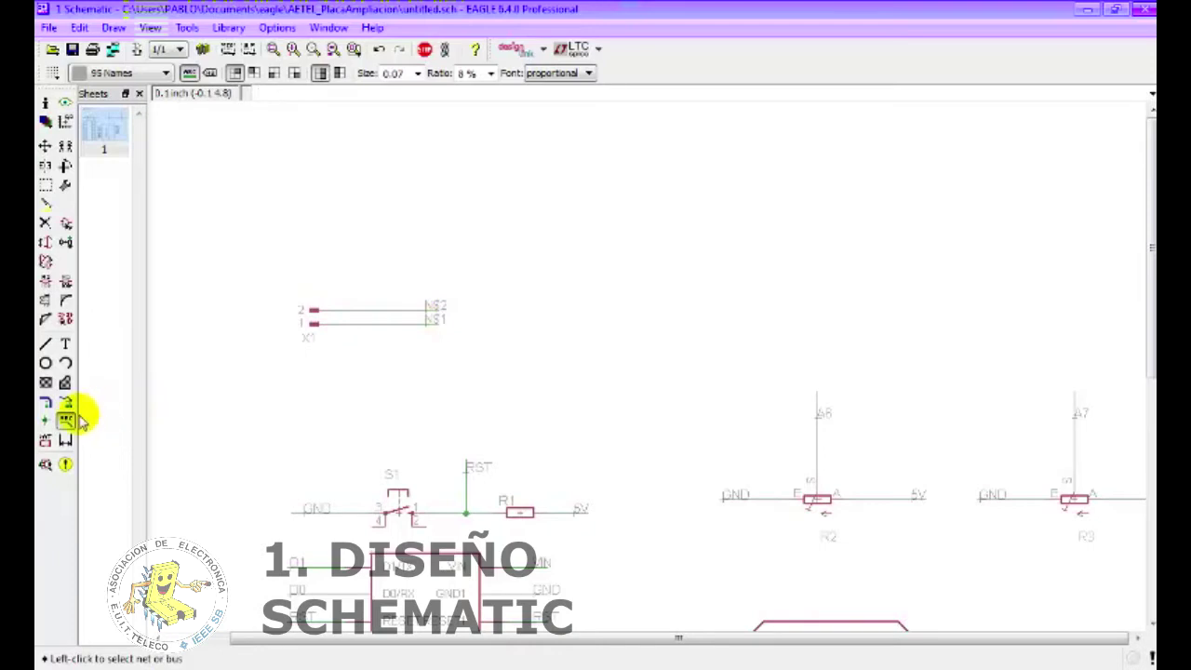
# - Rename net N$2 to VIN and N$1 to GND_PREV, joining the existing nets, then reopen ADD
pyautogui.click(46, 280)
pyautogui.click(434, 310)
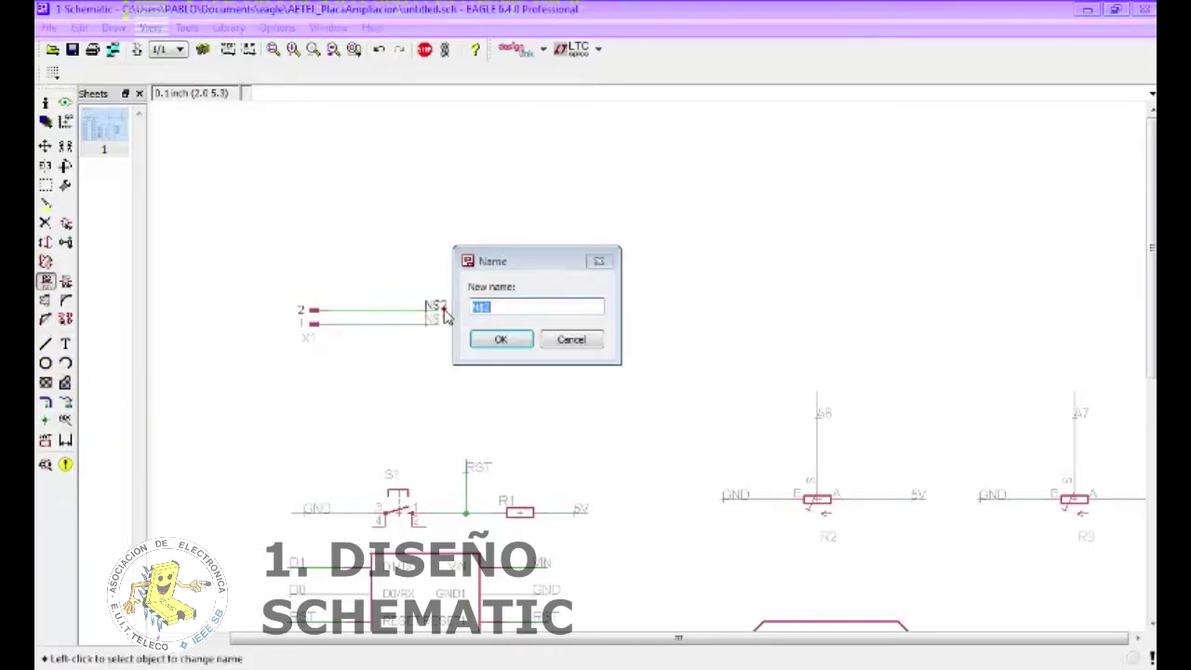
pyautogui.write('VIN')
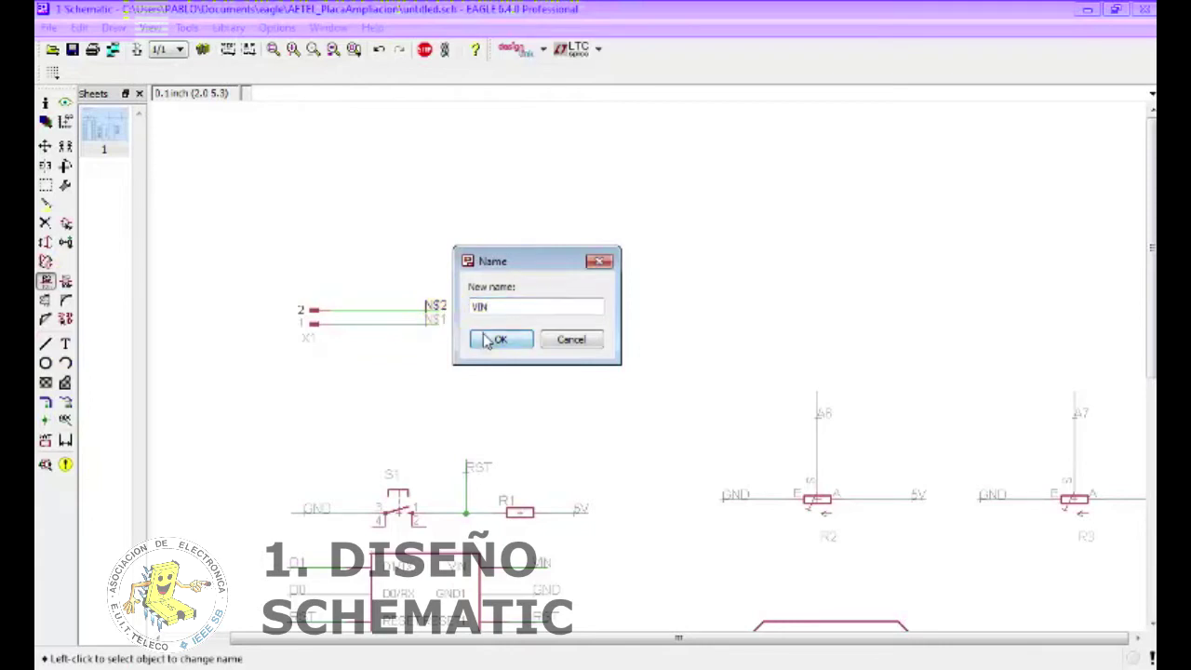
pyautogui.click(501, 339)
pyautogui.click(434, 370)
pyautogui.click(442, 329)
pyautogui.click(442, 329)
pyautogui.write('GND_PREV')
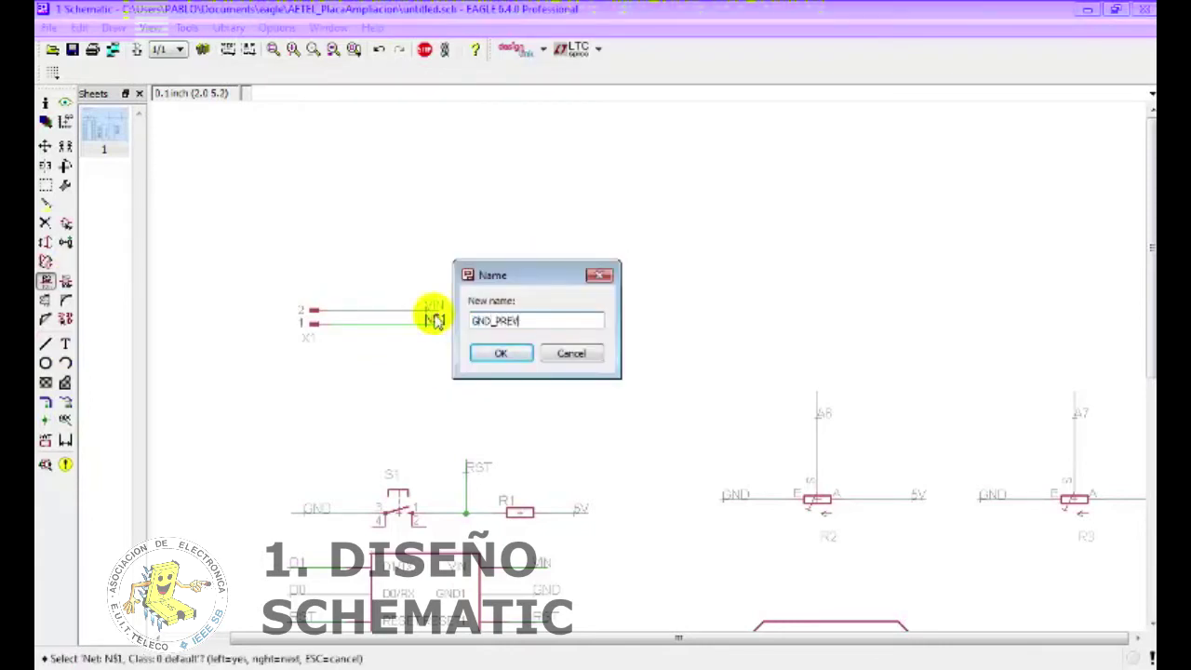
pyautogui.click(500, 353)
pyautogui.scroll(-4, 505, 357)
pyautogui.scroll(3, 499, 316)
pyautogui.scroll(1, 308, 311)
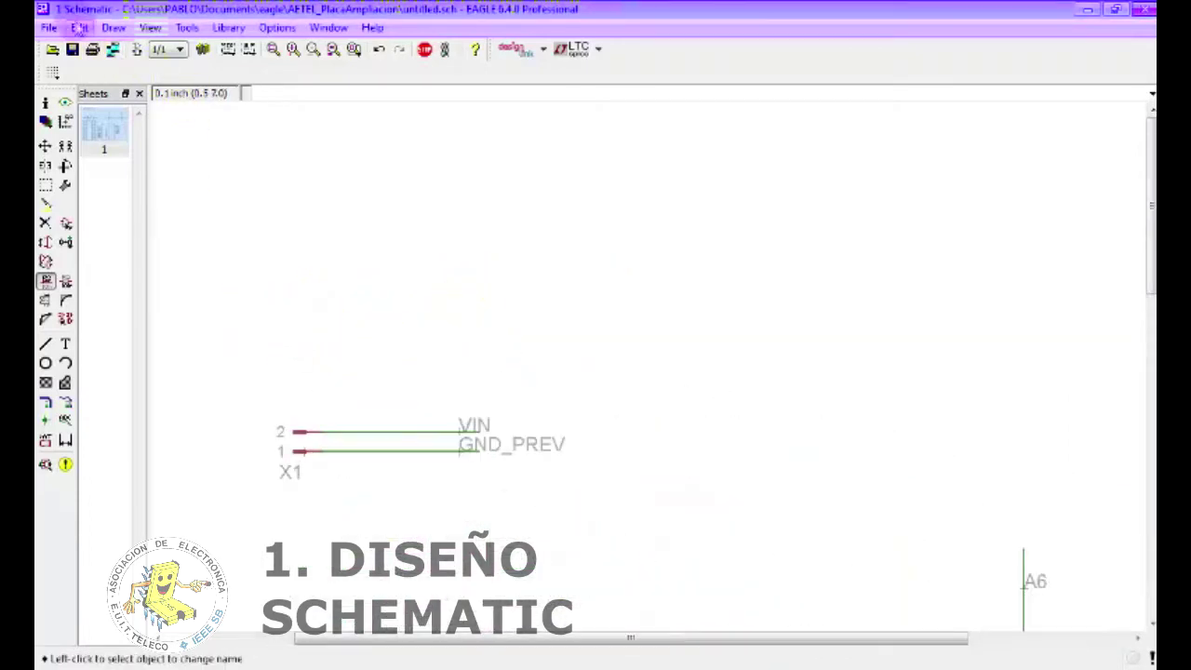
pyautogui.click(79, 28)
pyautogui.click(80, 140)
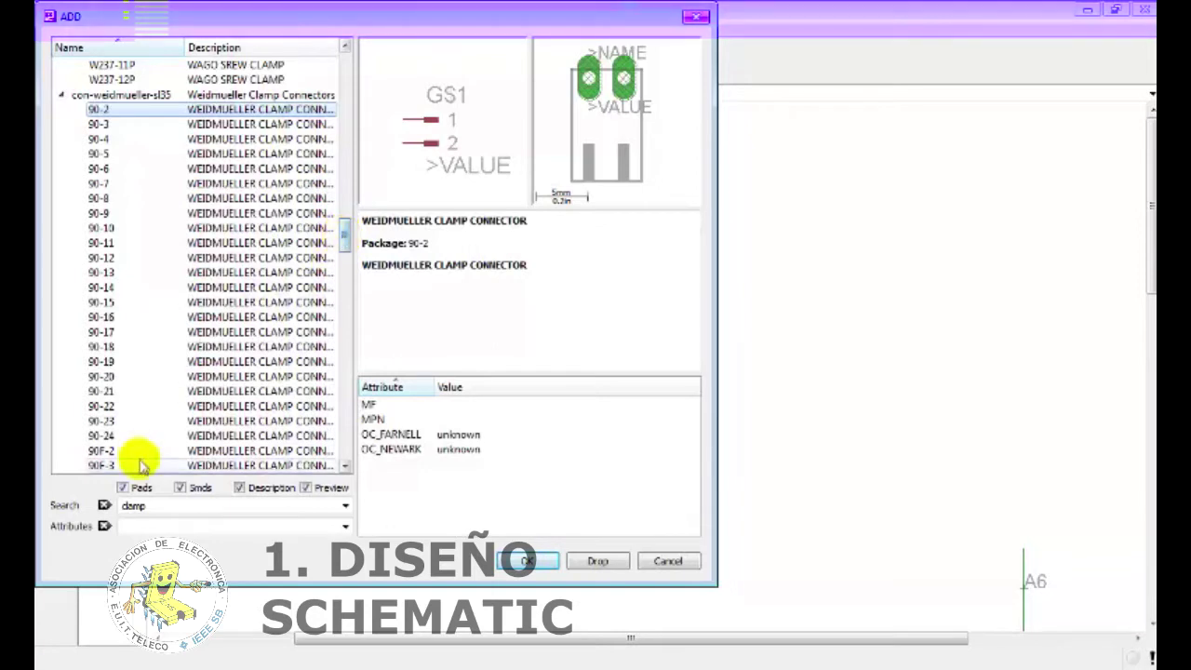
# - Search the library for 2POL-PCB and pick the con-friwo 2POL-PCB connector
pyautogui.doubleClick(167, 504)
pyautogui.write('2POL-PCB')
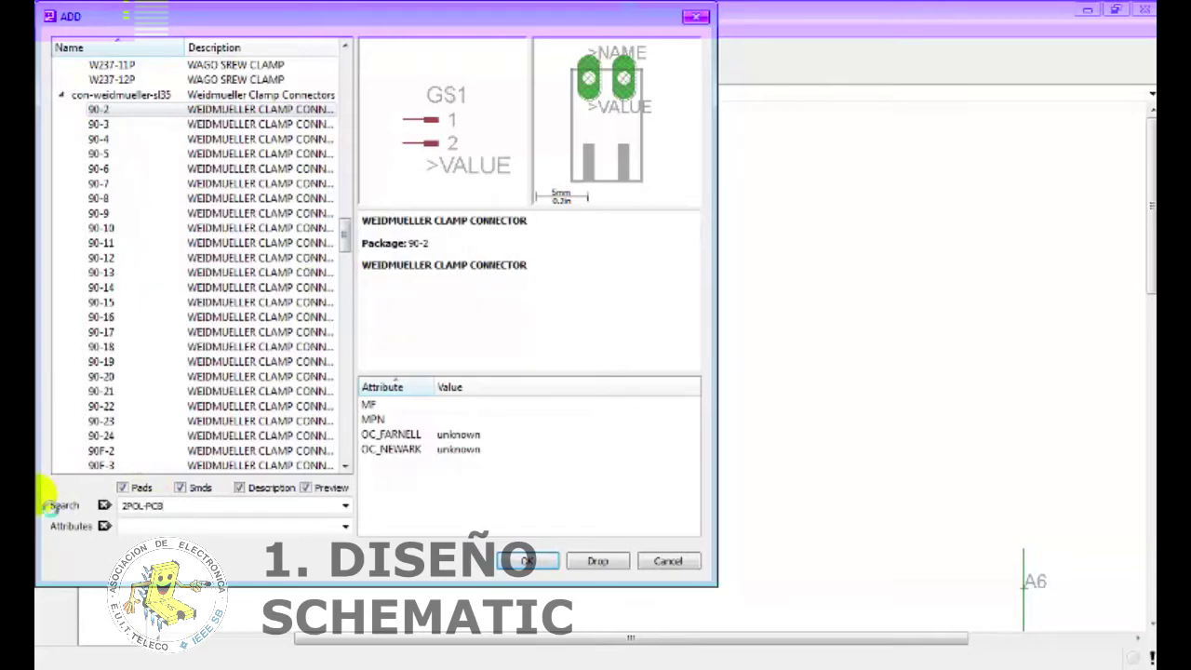
pyautogui.press('Return')
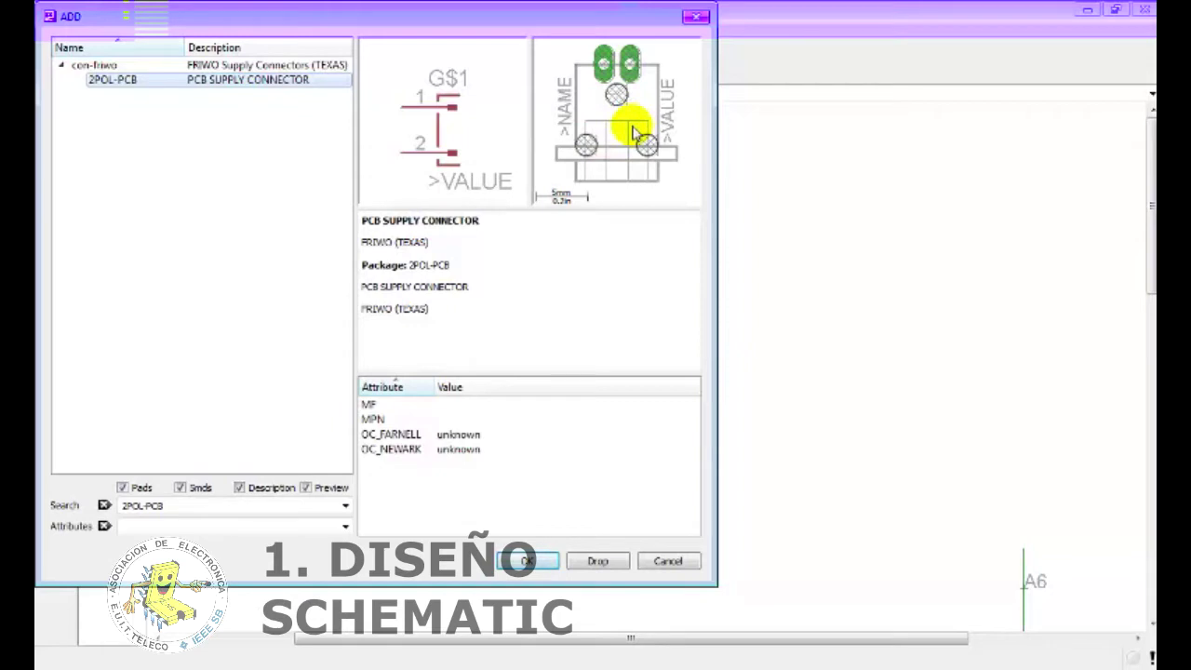
pyautogui.doubleClick(111, 79)
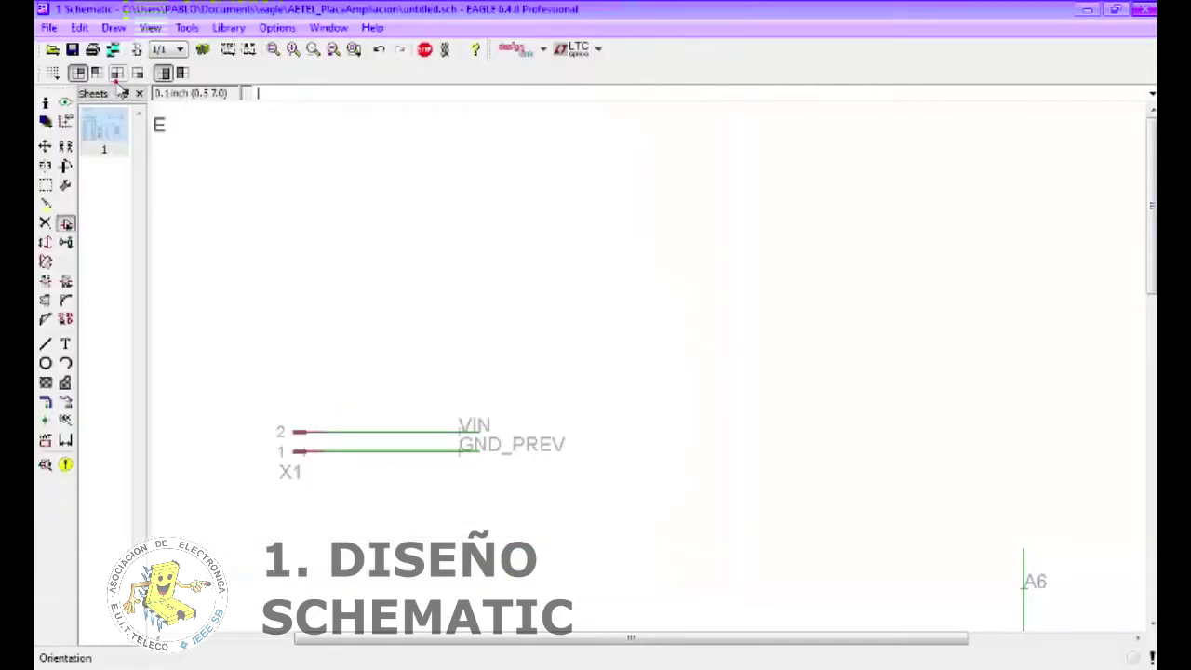
# - Rotate the connector twice, place it as X2 above X1, and wire both its pins
pyautogui.rightClick(428, 315)
pyautogui.rightClick(409, 298)
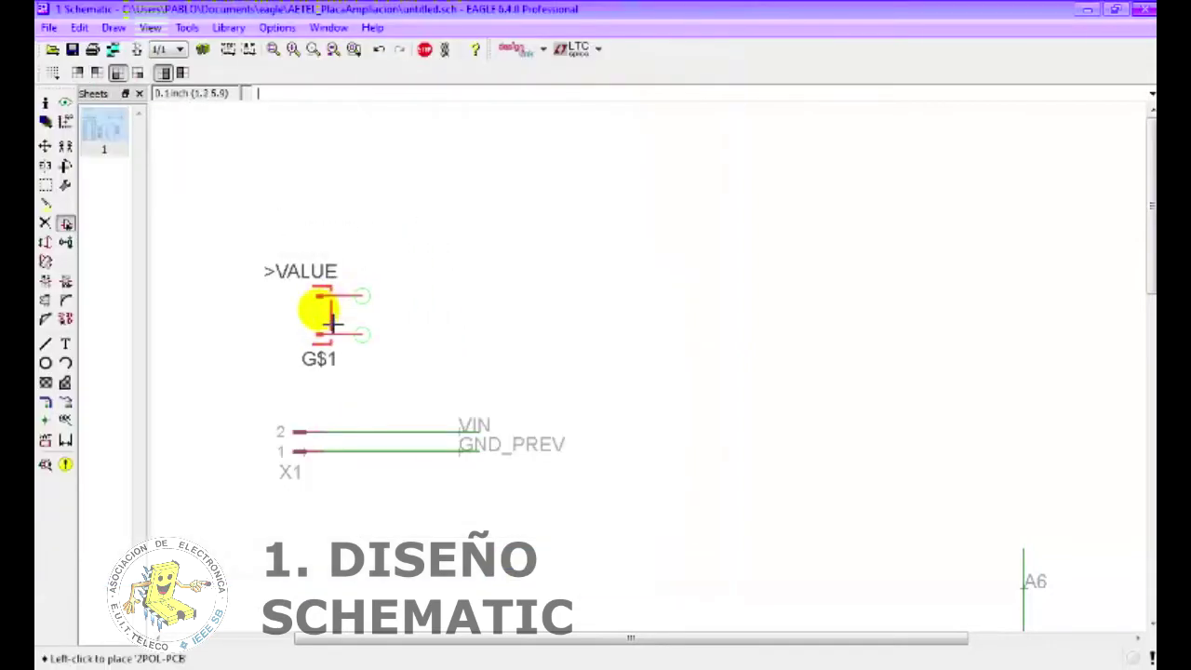
pyautogui.click(307, 315)
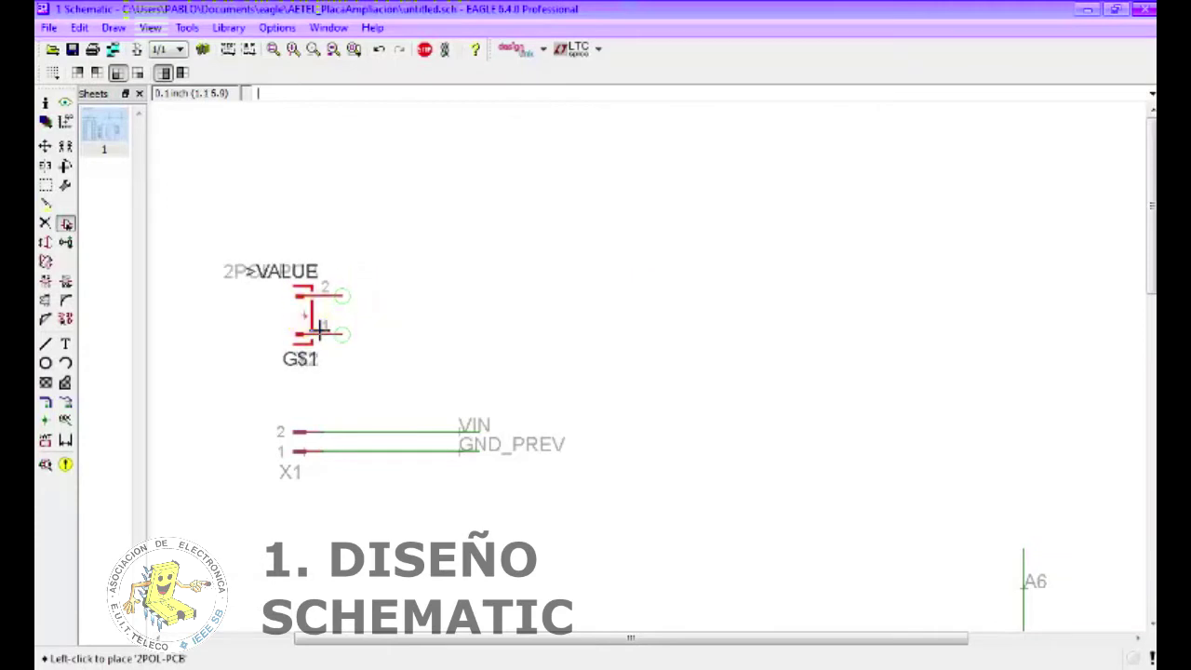
pyautogui.click(65, 420)
pyautogui.click(65, 402)
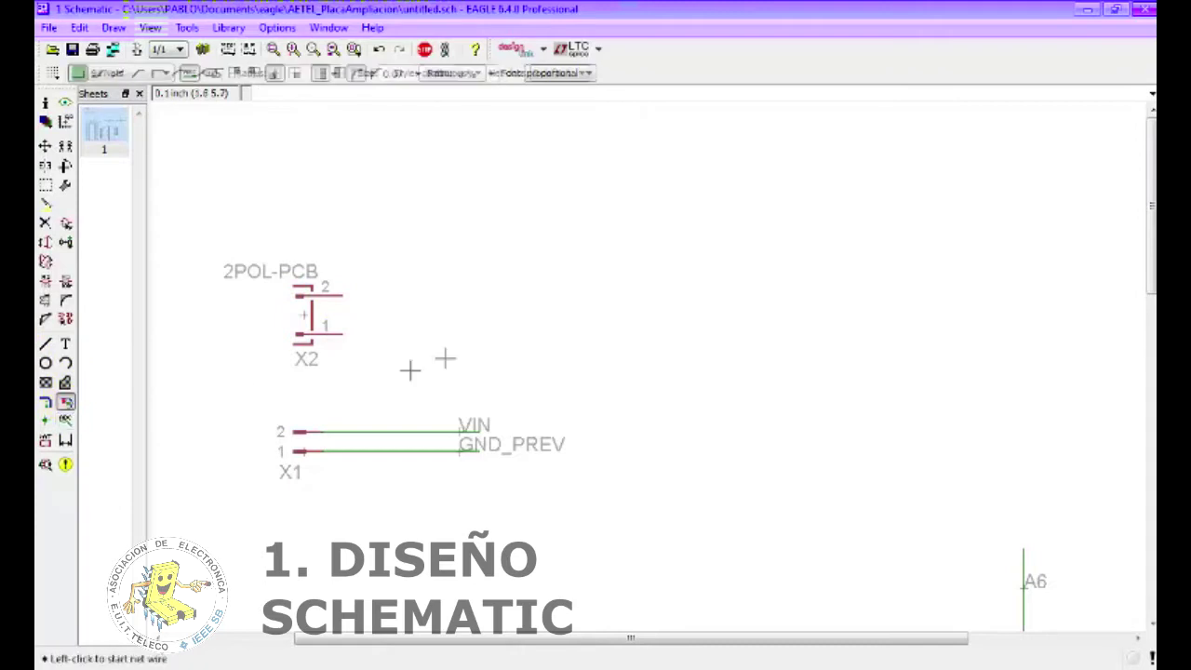
pyautogui.click(500, 350)
pyautogui.click(353, 336)
pyautogui.click(502, 295)
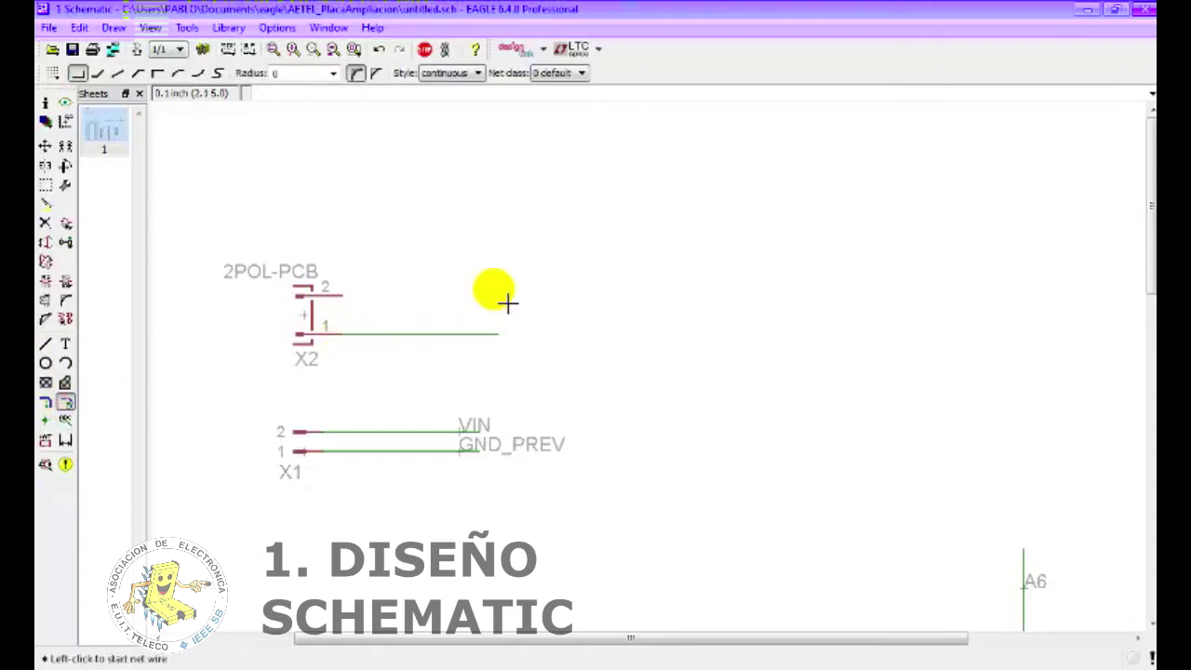
pyautogui.click(328, 296)
# - Label the X2 nets and rename pin 1 to GND_PREV and pin 2 to VIN, joining existing nets
pyautogui.click(65, 419)
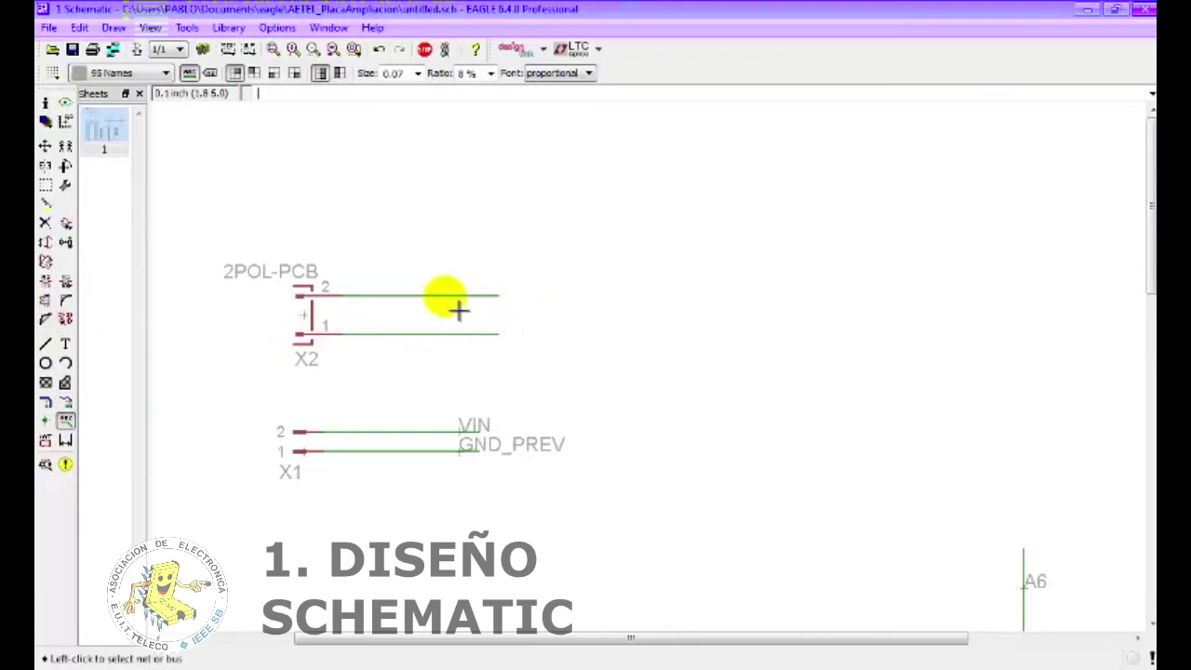
pyautogui.click(490, 310)
pyautogui.click(491, 310)
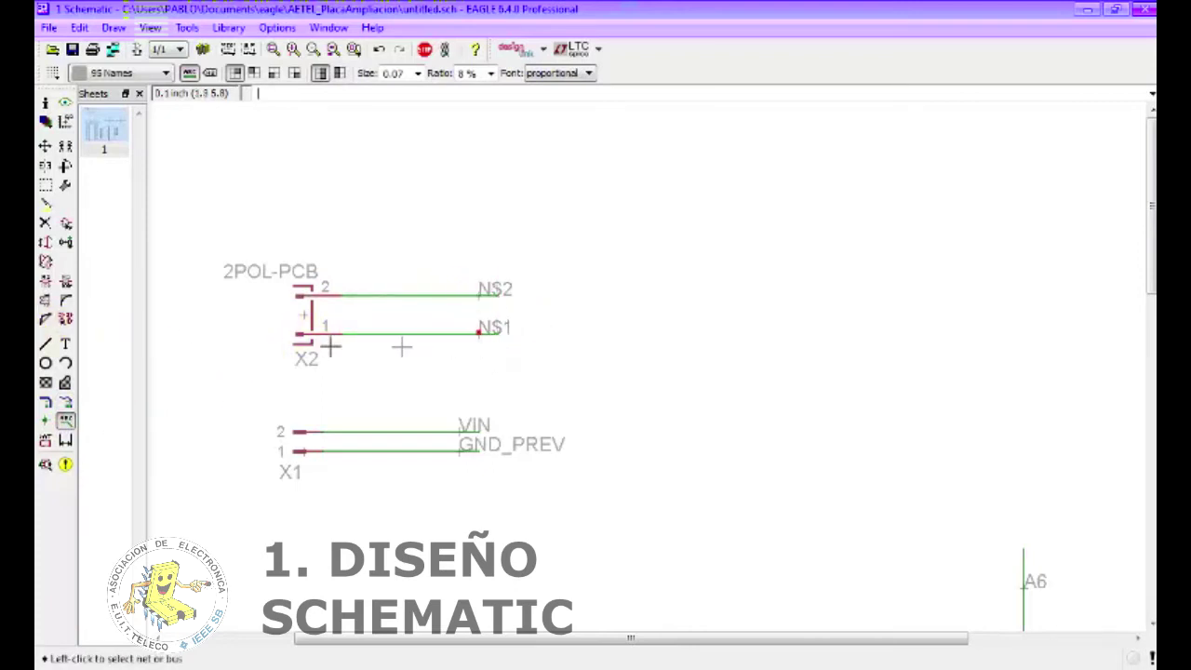
pyautogui.click(44, 280)
pyautogui.click(482, 332)
pyautogui.write('GND_PREV')
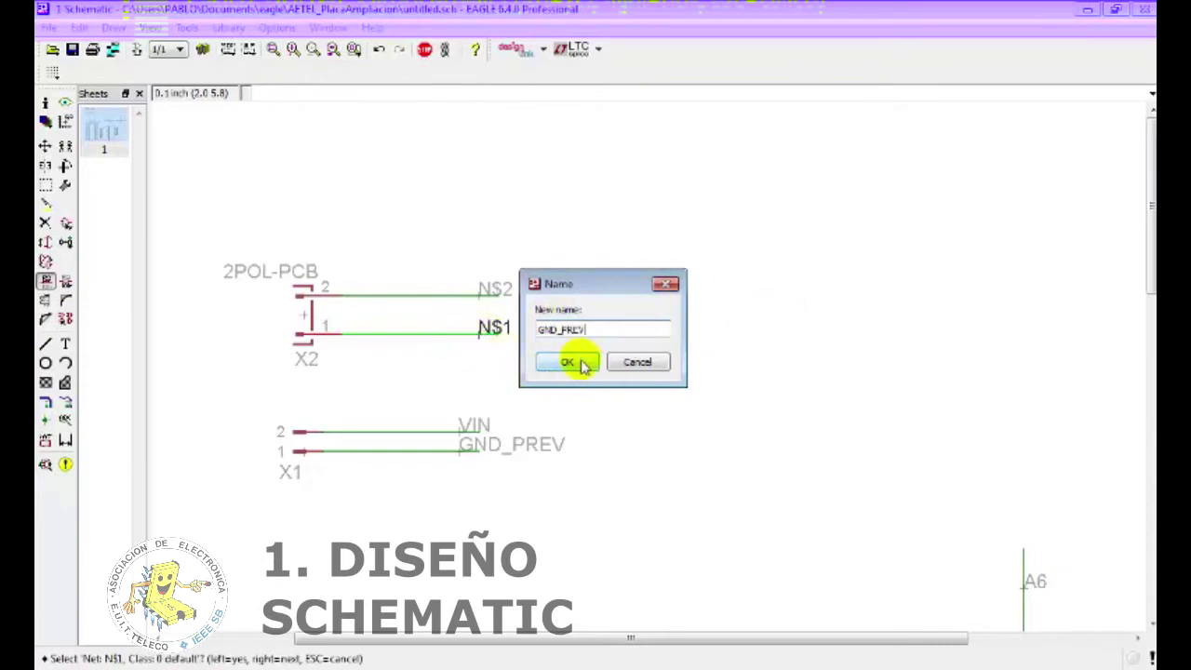
pyautogui.click(568, 362)
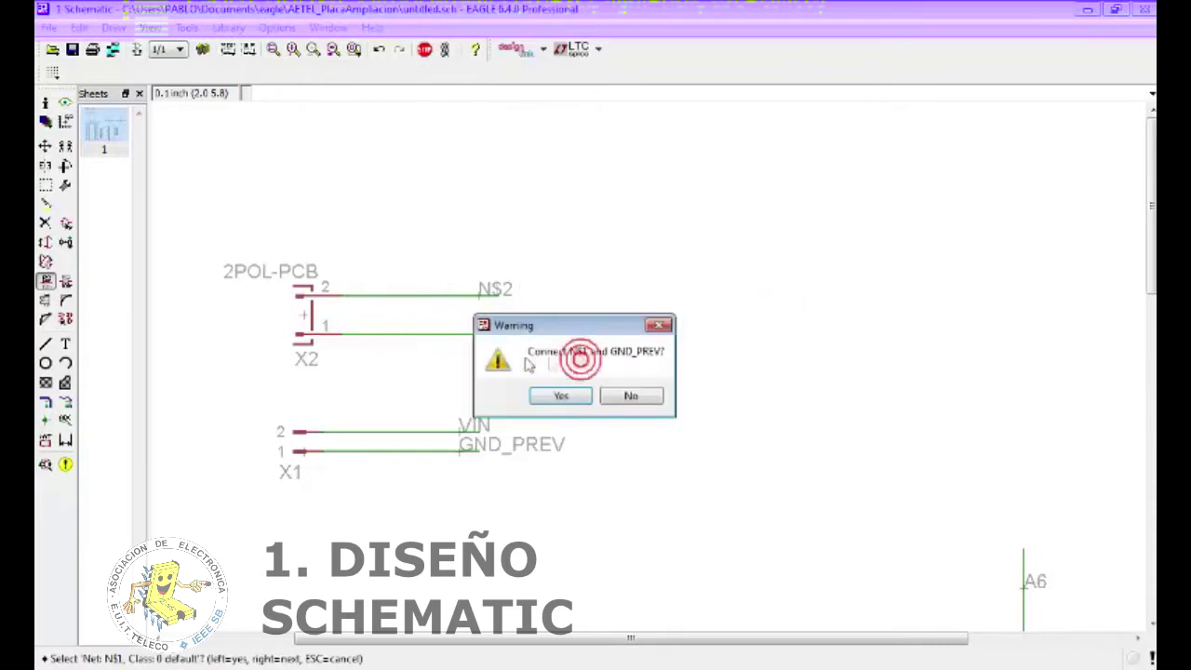
pyautogui.click(558, 395)
pyautogui.click(496, 291)
pyautogui.write('VIN')
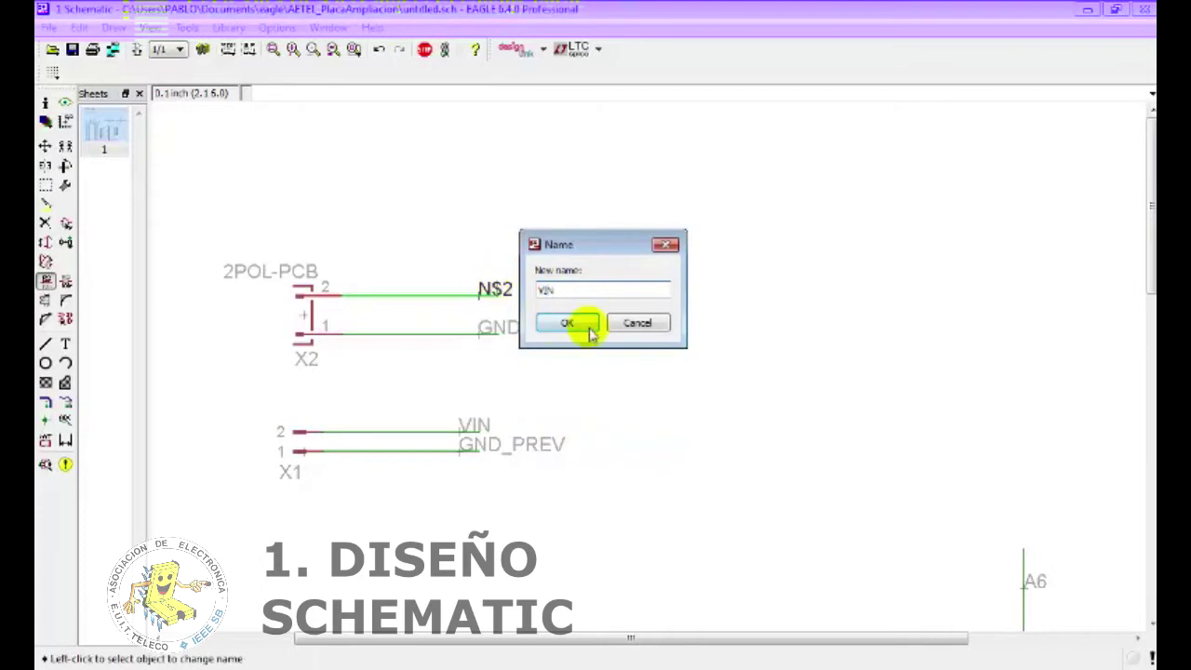
pyautogui.click(569, 324)
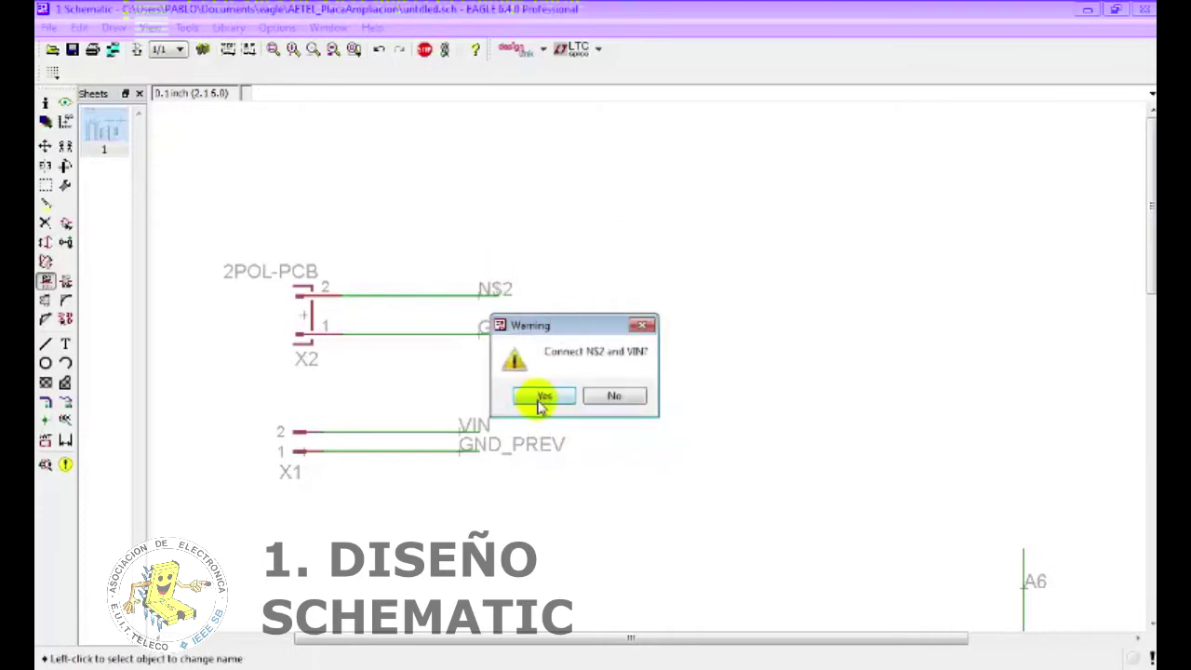
pyautogui.click(540, 393)
pyautogui.scroll(-3, 550, 413)
pyautogui.scroll(-3, 577, 307)
pyautogui.scroll(3, 872, 505)
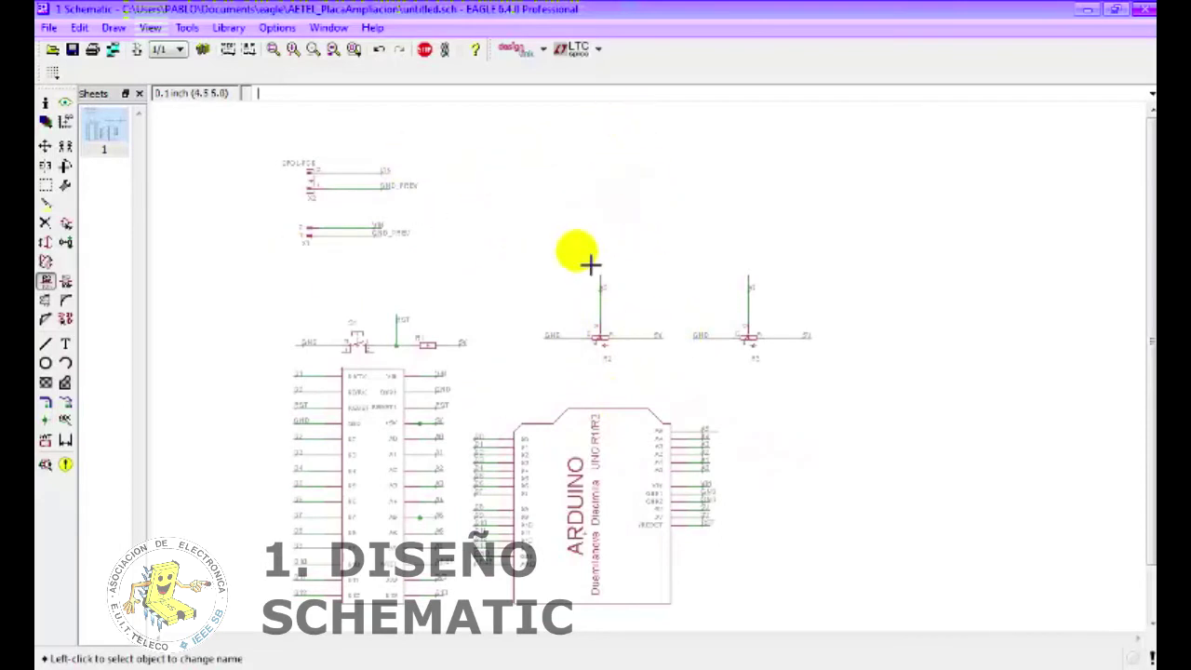
# - Search for TL32YO and place the tiny ON-MOM switch S2 above potentiometer R2
pyautogui.click(79, 27)
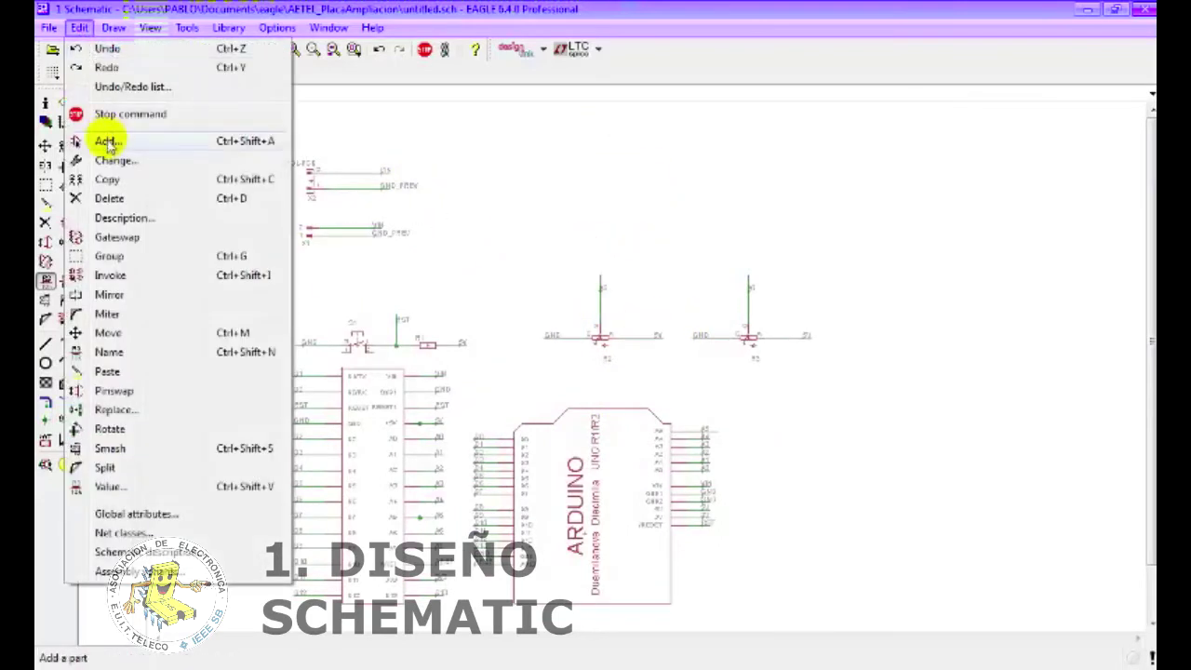
pyautogui.click(107, 141)
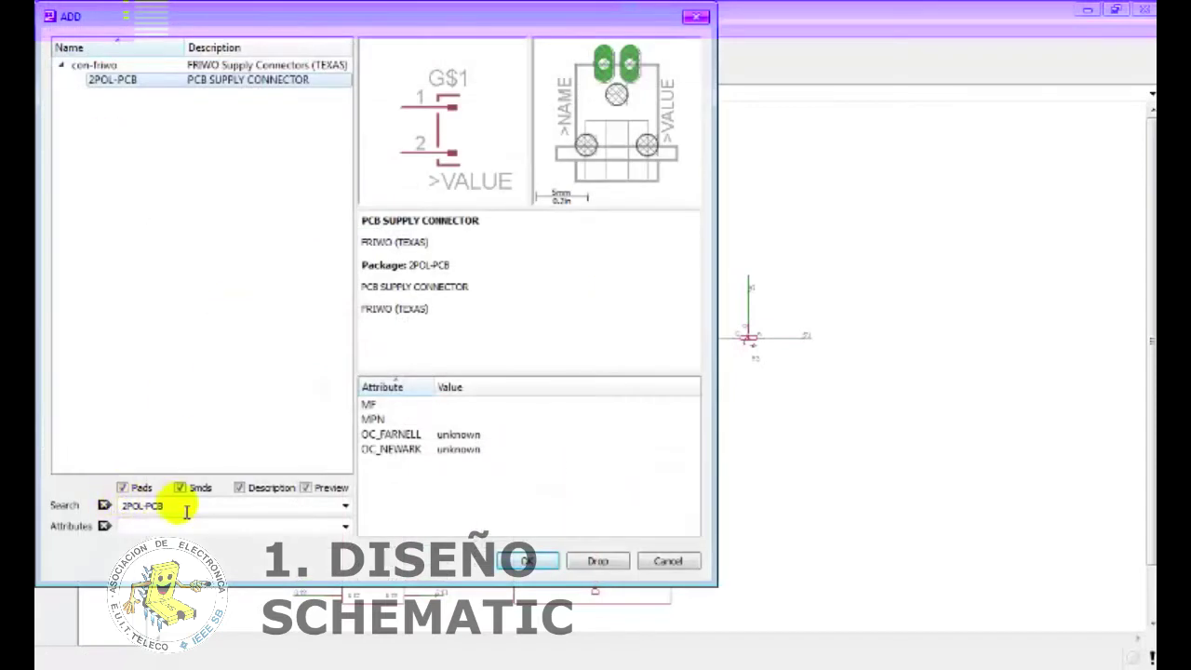
pyautogui.doubleClick(144, 506)
pyautogui.write('TL32YO')
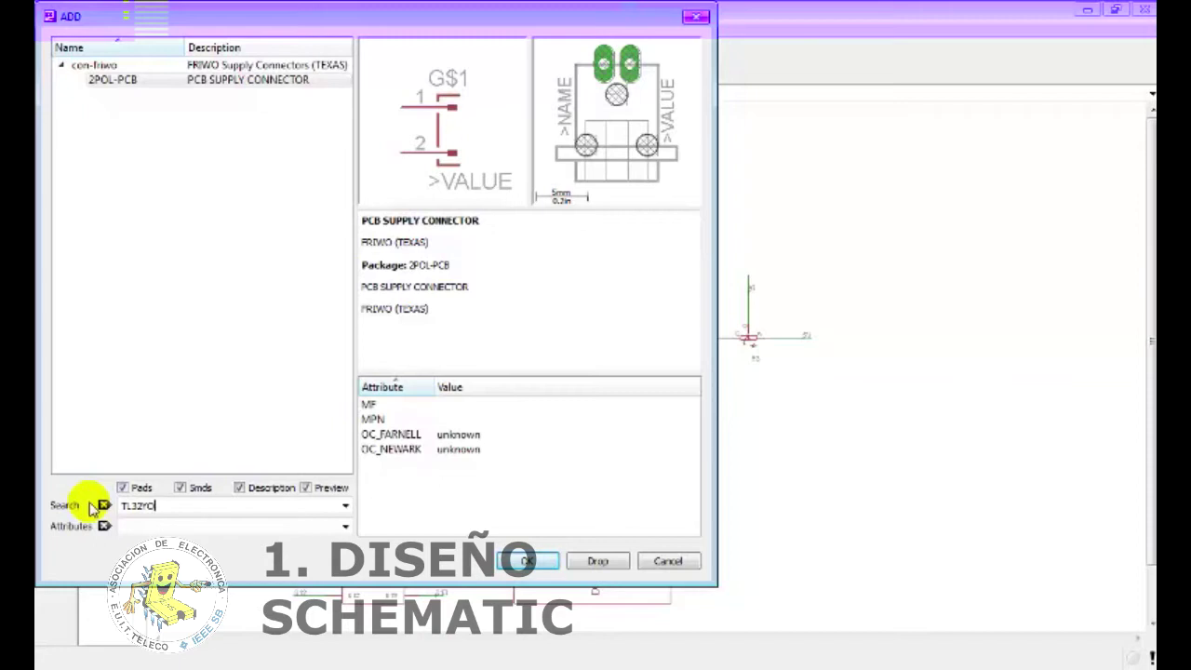
pyautogui.press('Return')
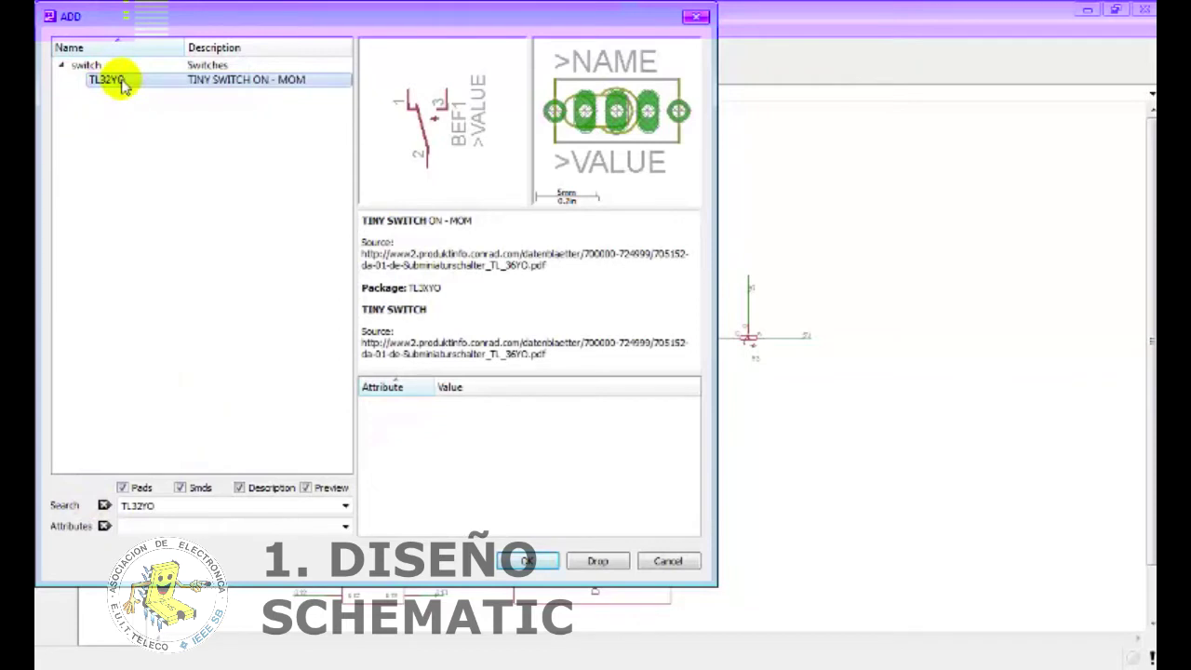
pyautogui.doubleClick(123, 85)
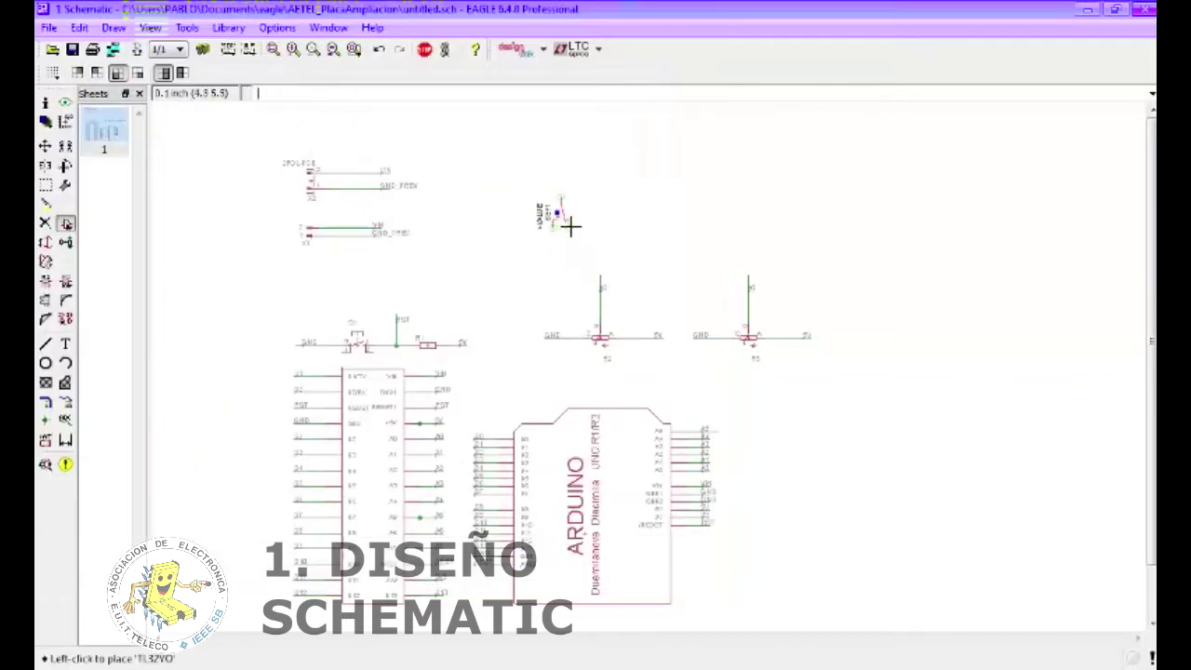
pyautogui.click(571, 207)
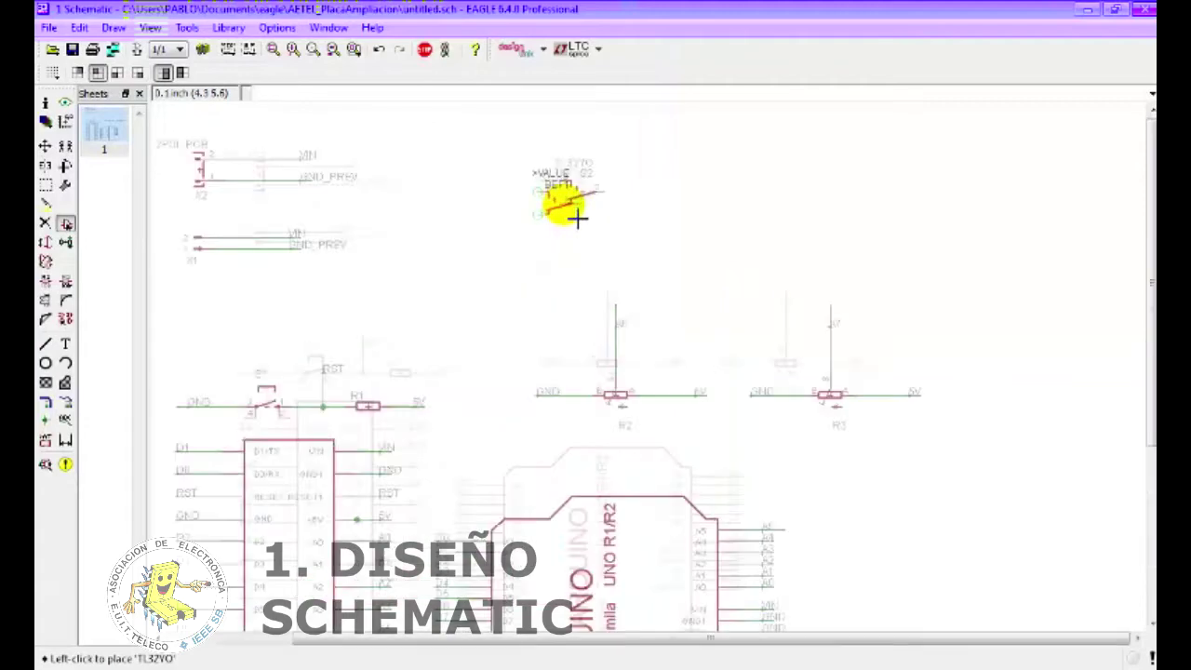
pyautogui.scroll(2, 577, 218)
pyautogui.scroll(2, 598, 154)
pyautogui.scroll(-1, 617, 245)
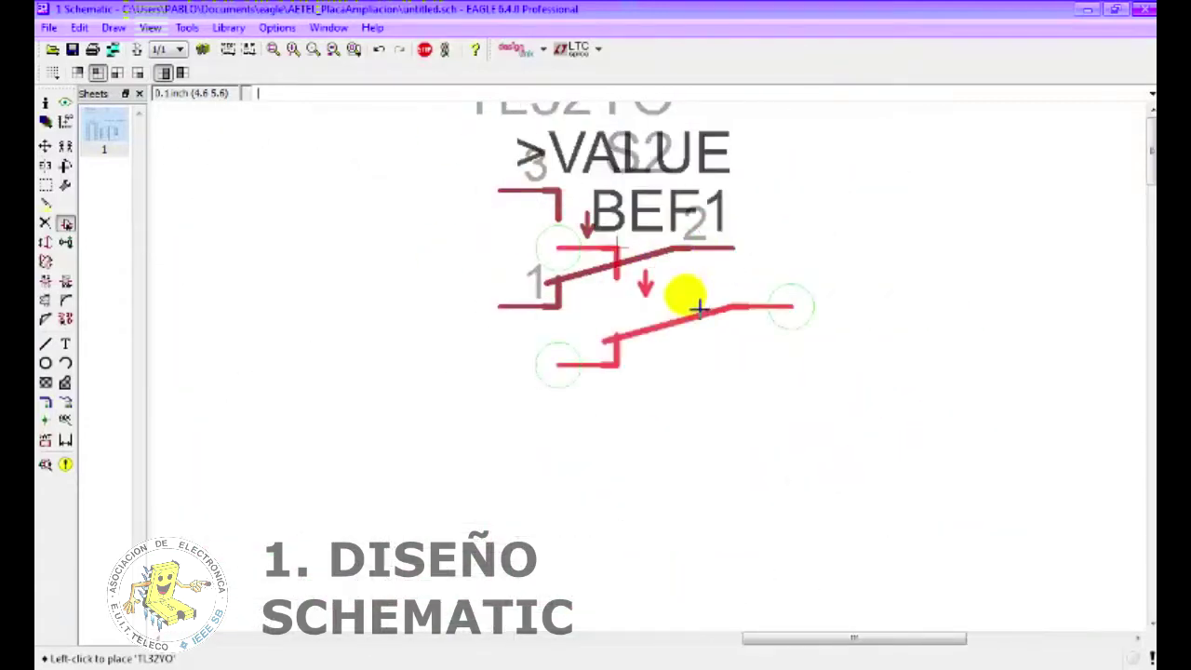
pyautogui.scroll(-1, 697, 308)
pyautogui.press('Escape')
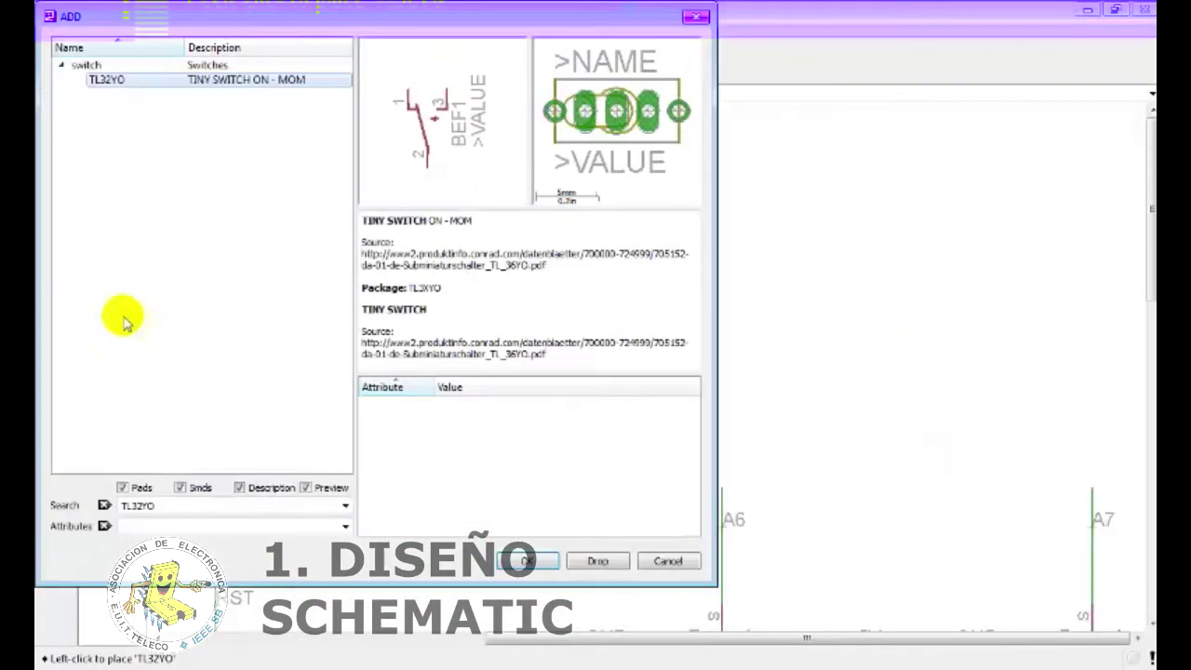
pyautogui.click(696, 17)
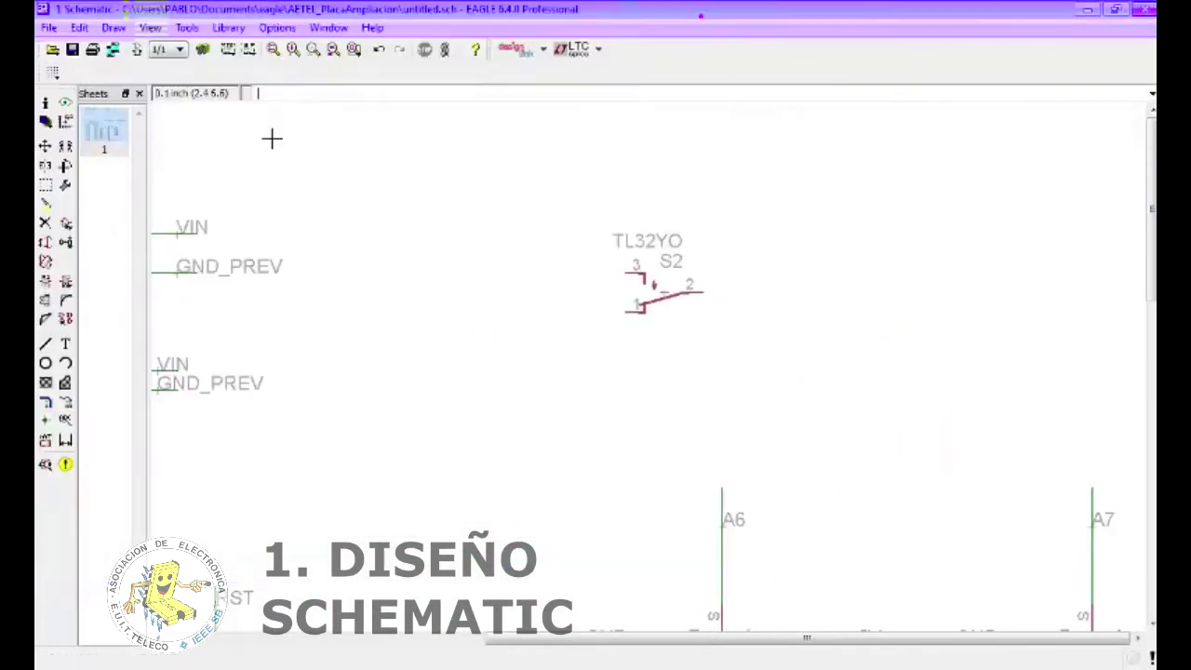
# - Draw net wires out from pins 2 and 1 of switch S2
pyautogui.click(65, 402)
pyautogui.click(800, 296)
pyautogui.click(724, 300)
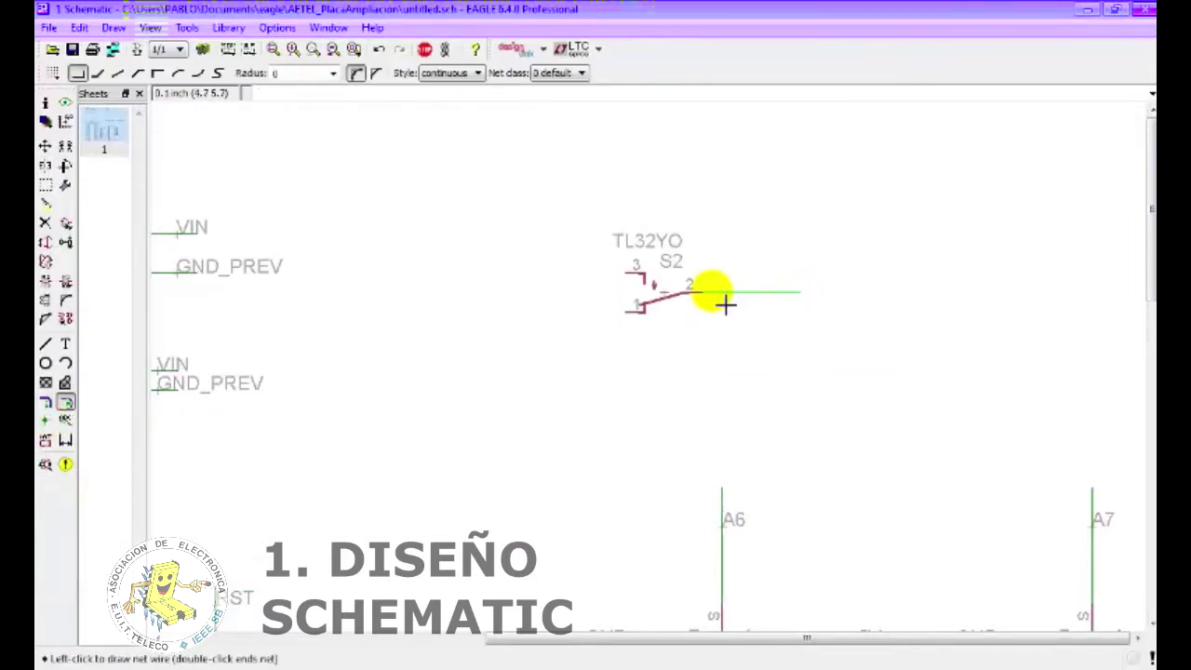
pyautogui.click(512, 312)
pyautogui.click(638, 314)
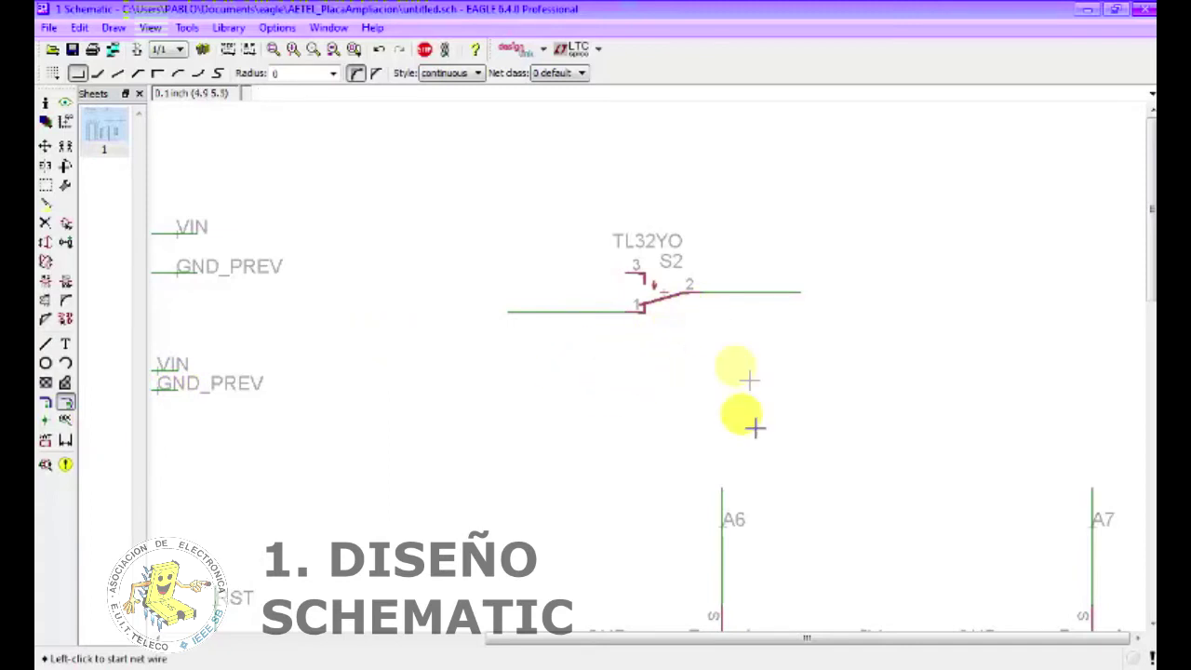
# - Add net labels to both S2 wires
pyautogui.click(65, 421)
pyautogui.click(532, 312)
pyautogui.click(771, 292)
pyautogui.click(781, 291)
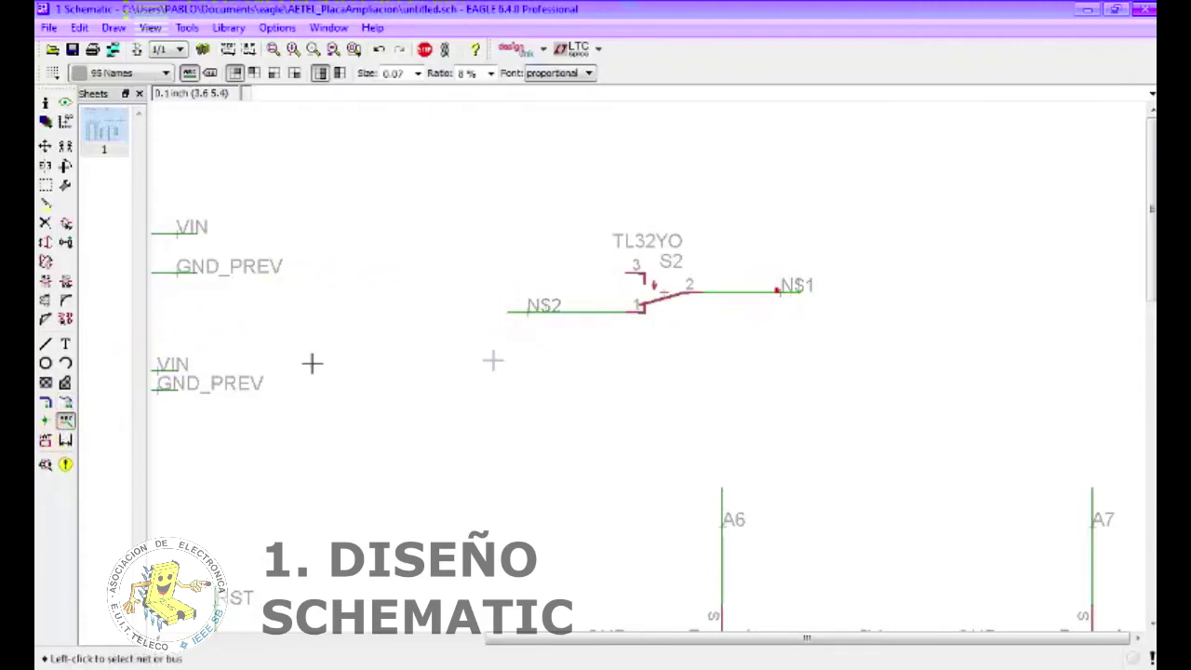
# - Rename net N$2 to GND and N$1 to GND_PREV, merging each into the existing net
pyautogui.click(46, 281)
pyautogui.click(549, 313)
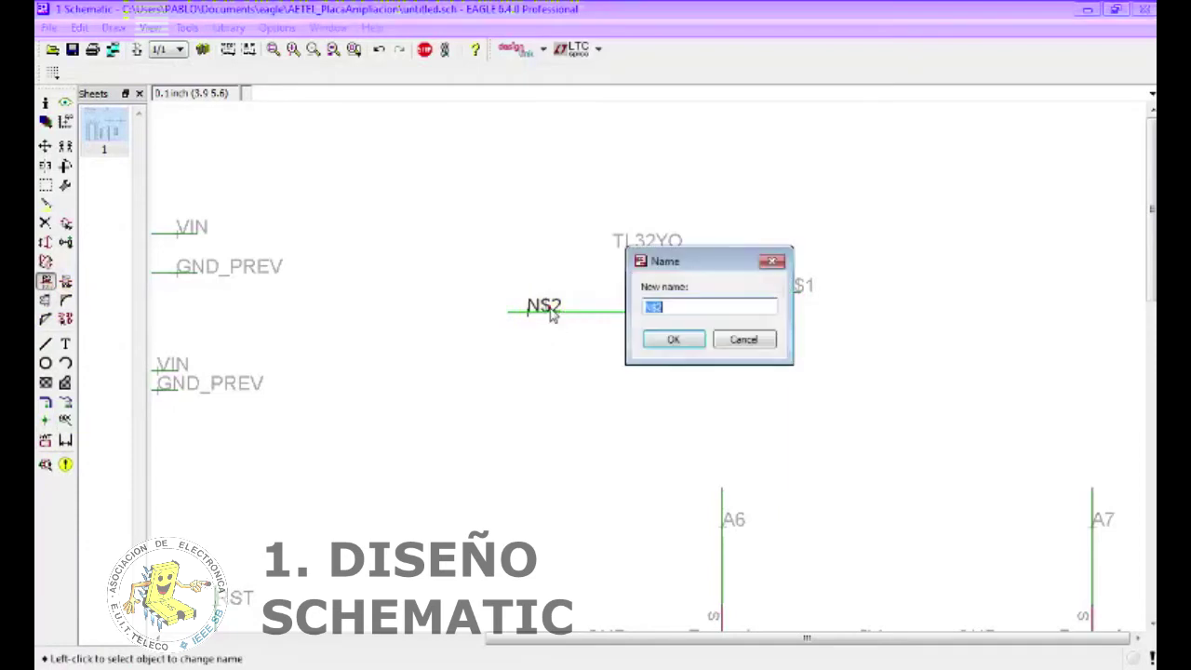
pyautogui.write('GND')
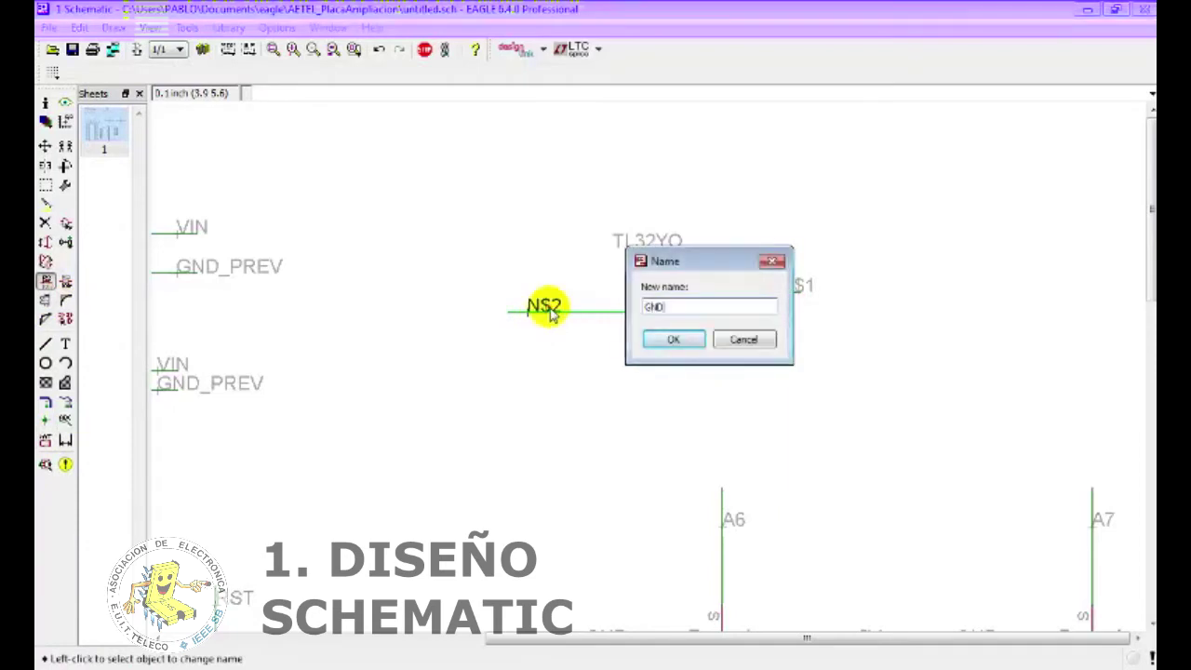
pyautogui.click(680, 340)
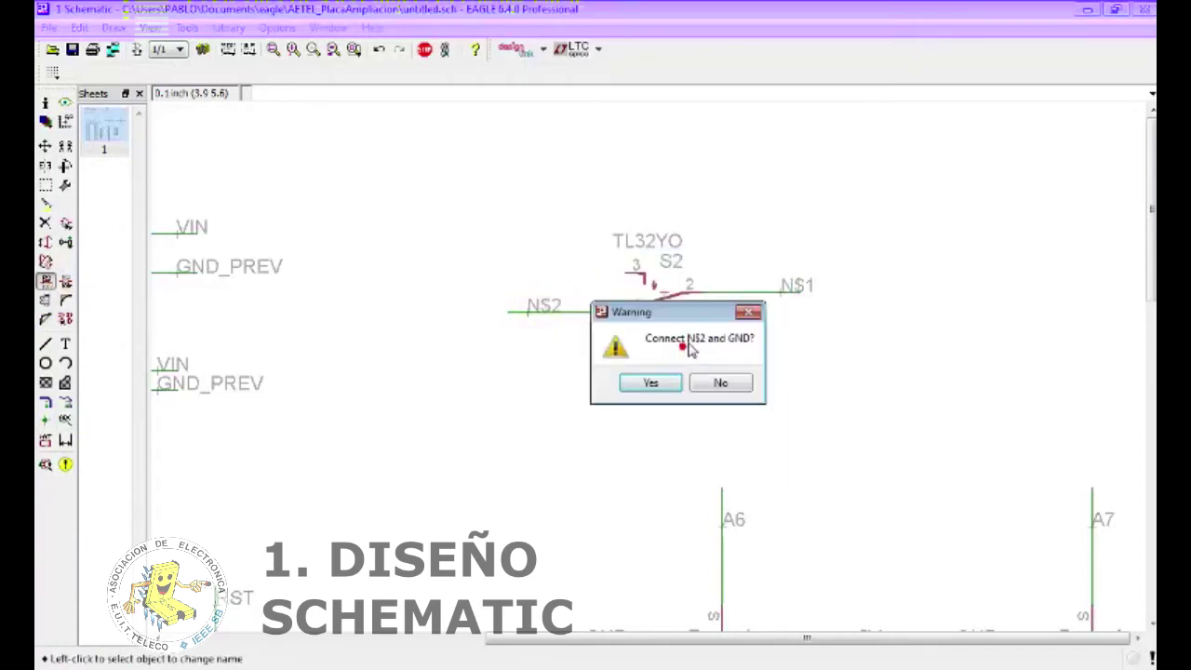
pyautogui.click(647, 382)
pyautogui.click(789, 291)
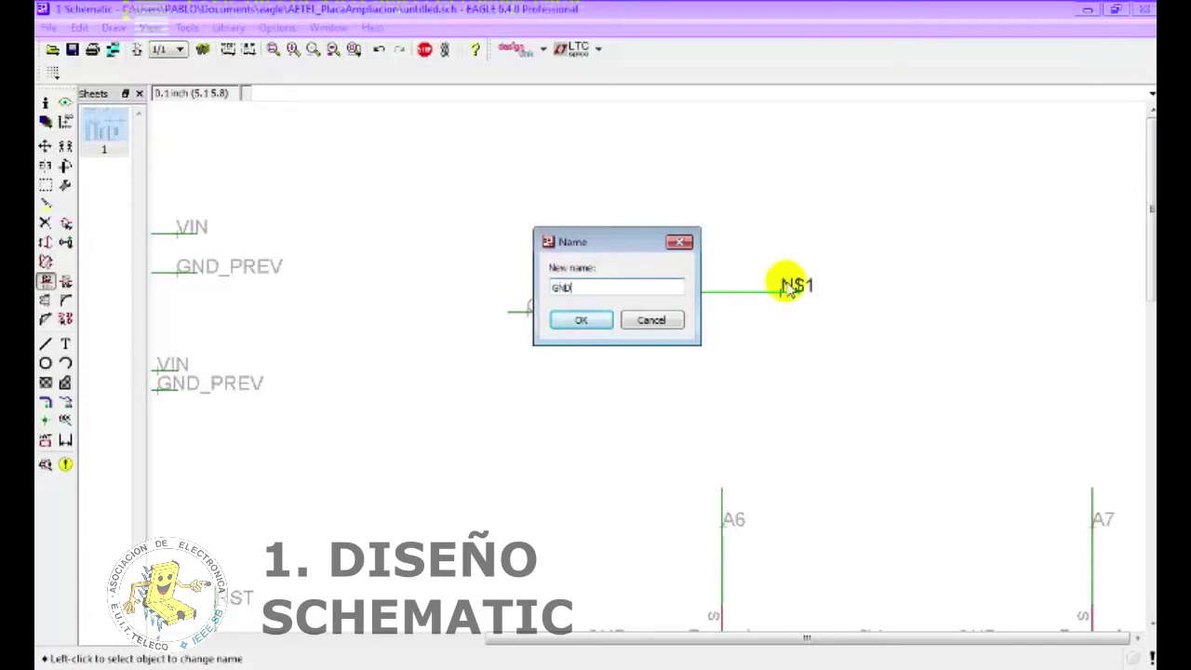
pyautogui.click(582, 320)
pyautogui.click(648, 383)
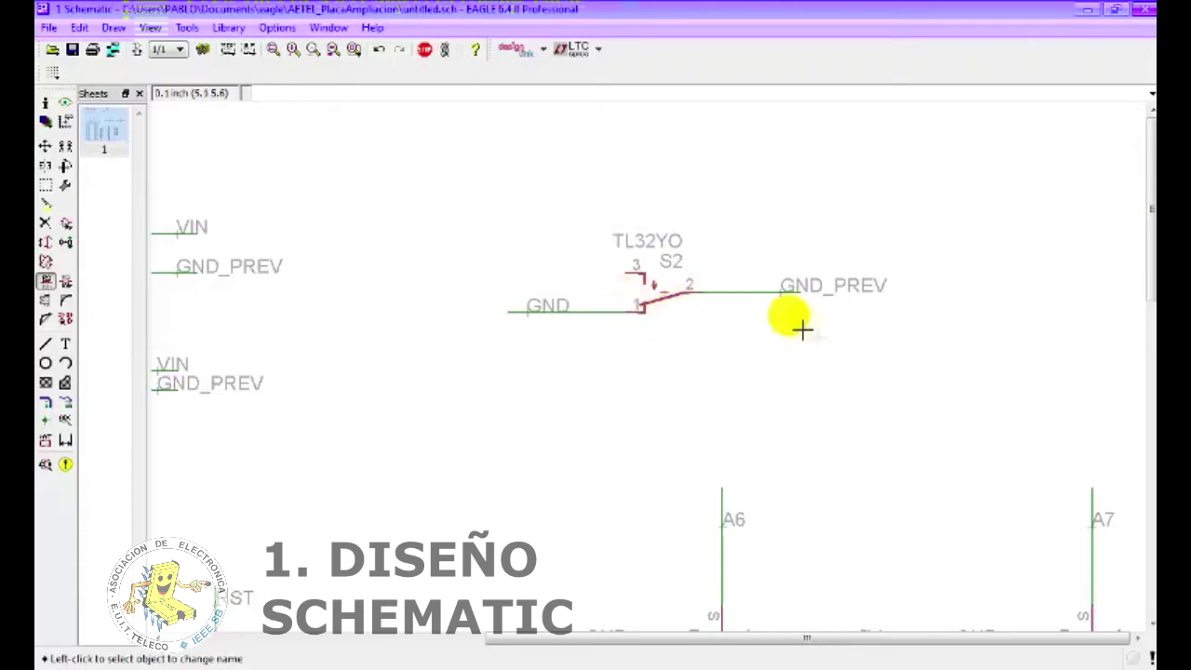
pyautogui.scroll(-1, 558, 414)
pyautogui.scroll(-2, 572, 426)
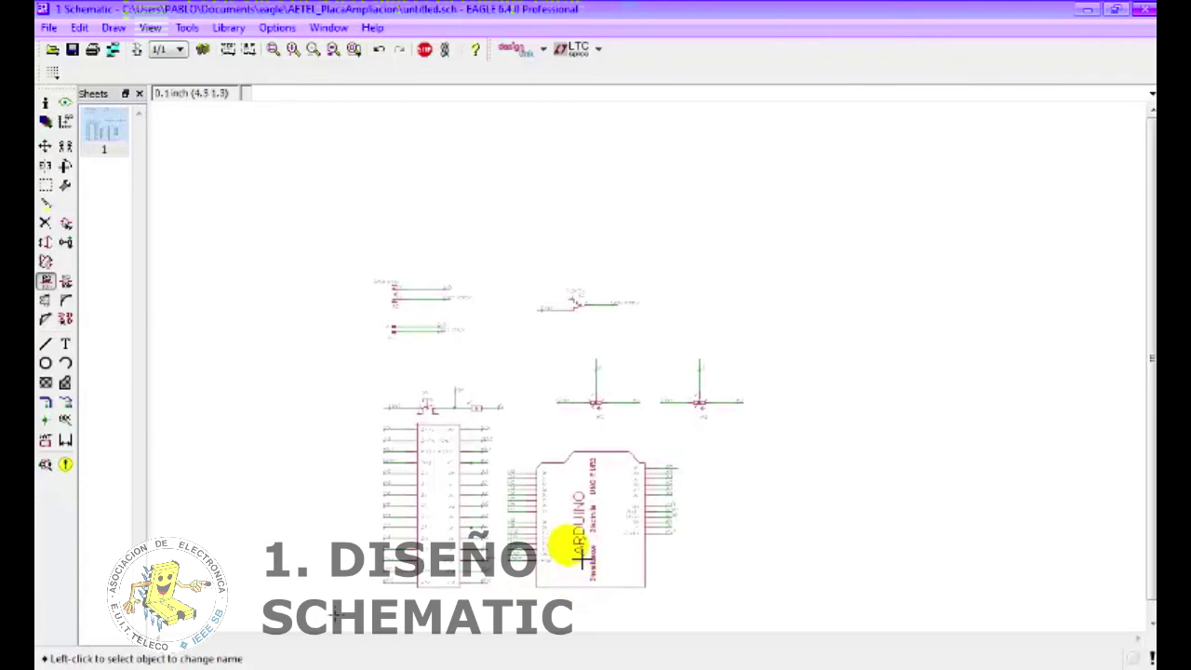
# - Group the two power connectors and move them a little lower on the sheet
pyautogui.scroll(1, 572, 551)
pyautogui.scroll(1, 595, 556)
pyautogui.scroll(1, 614, 558)
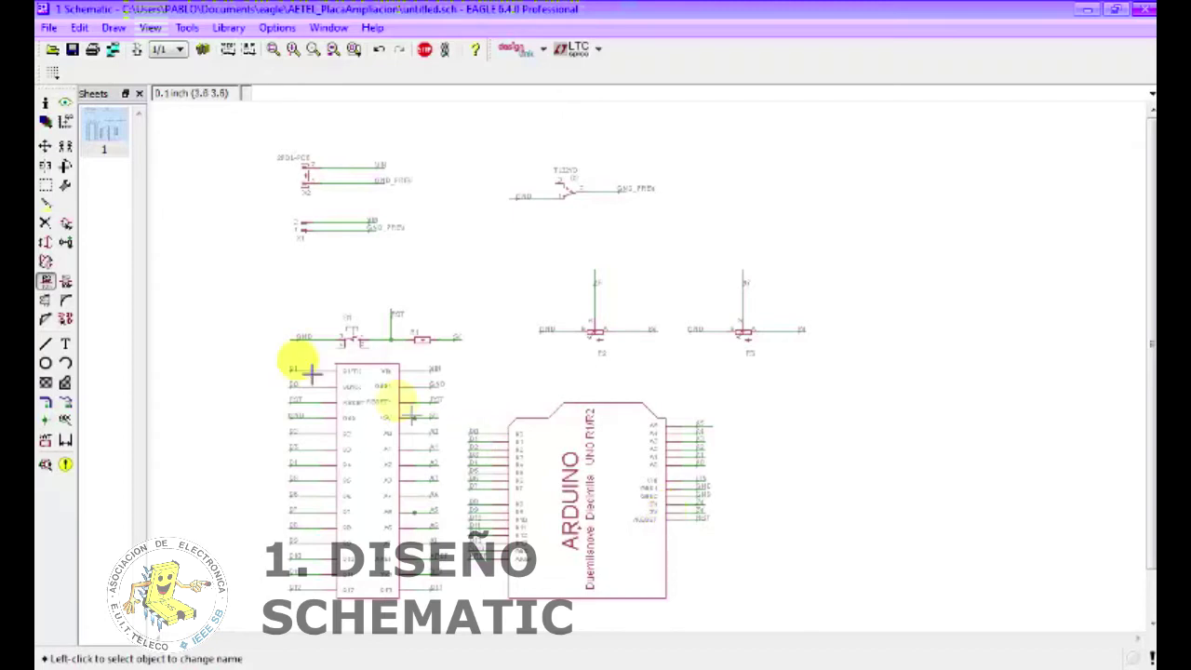
pyautogui.click(44, 184)
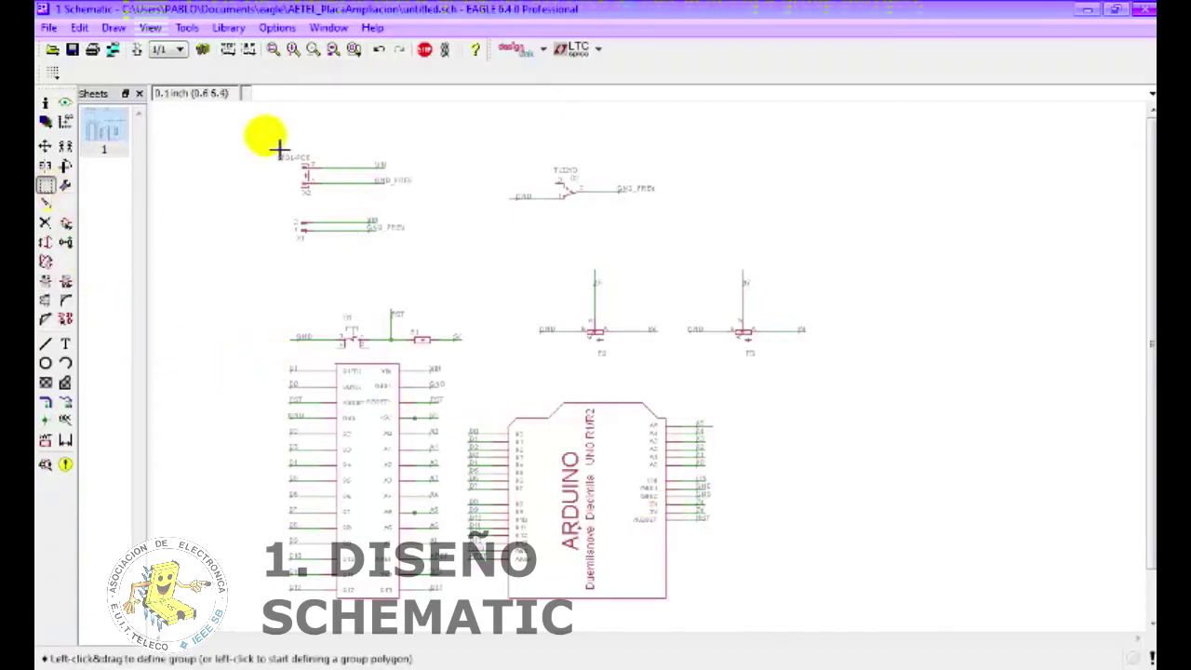
pyautogui.moveTo(266, 133); pyautogui.dragTo(447, 269)
pyautogui.click(63, 149)
pyautogui.click(45, 146)
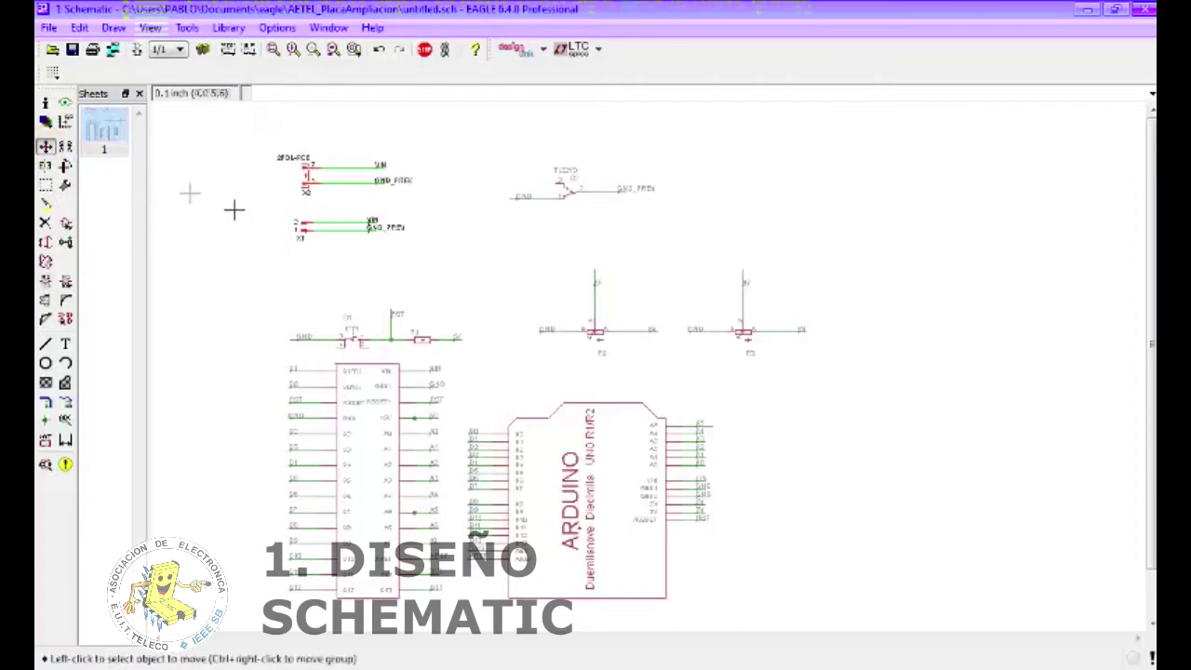
pyautogui.rightClick(317, 185)
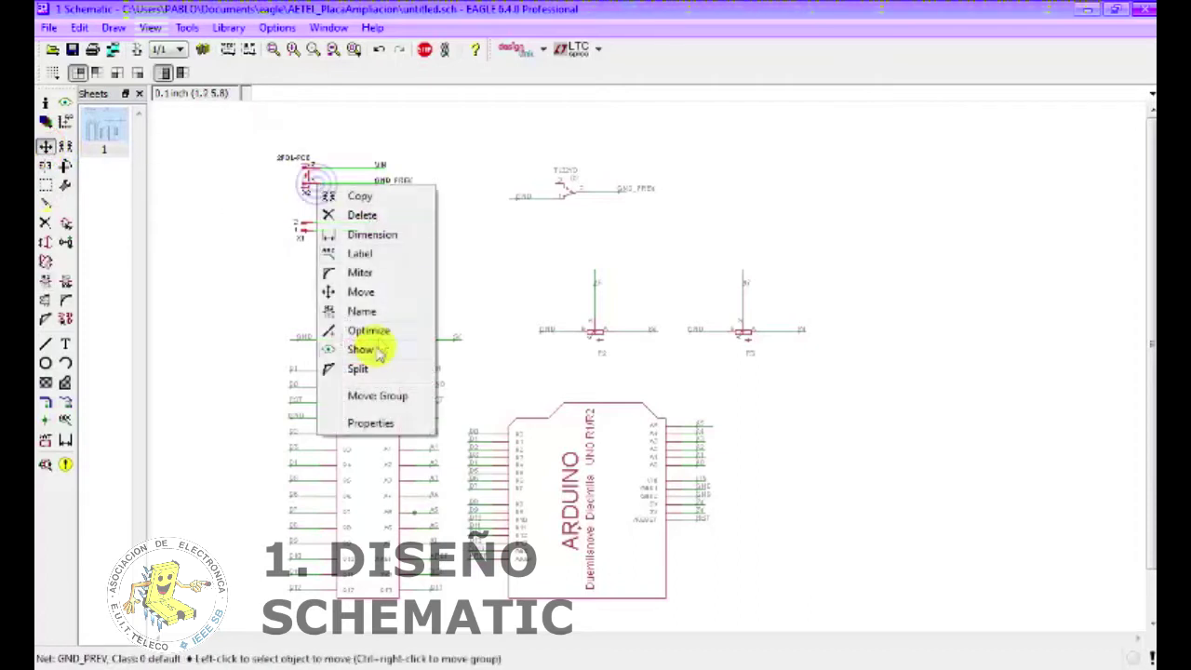
pyautogui.click(377, 396)
pyautogui.click(316, 249)
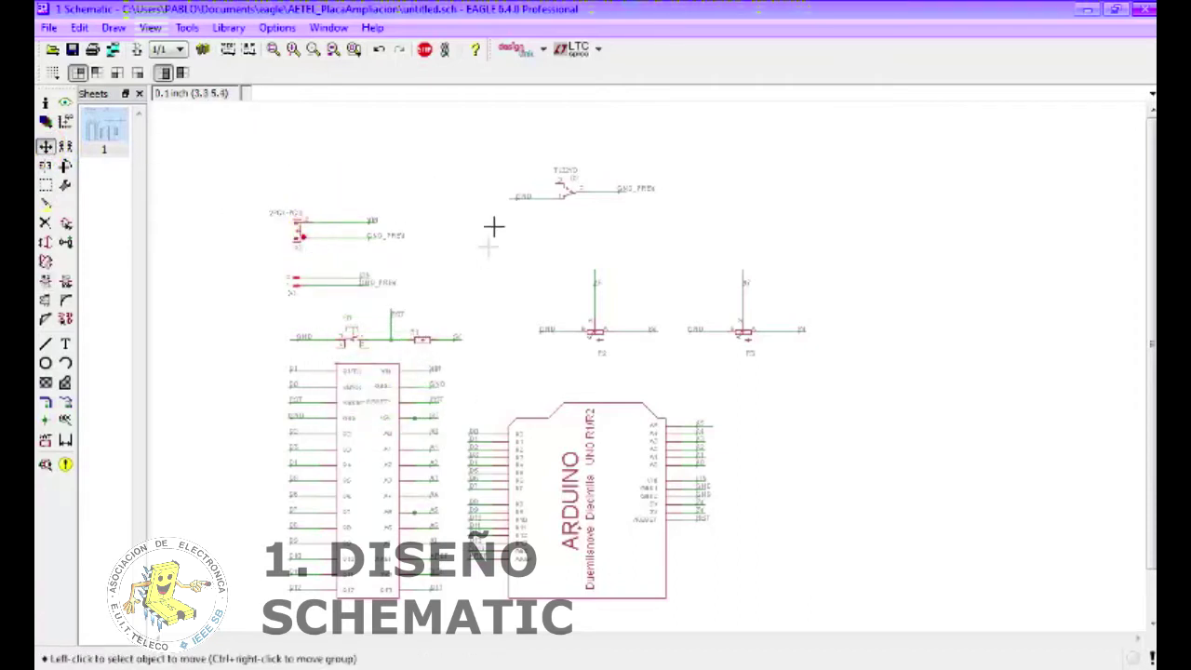
# - Group switch S2 and move it beside the power connectors
pyautogui.click(45, 183)
pyautogui.moveTo(491, 146); pyautogui.dragTo(717, 255)
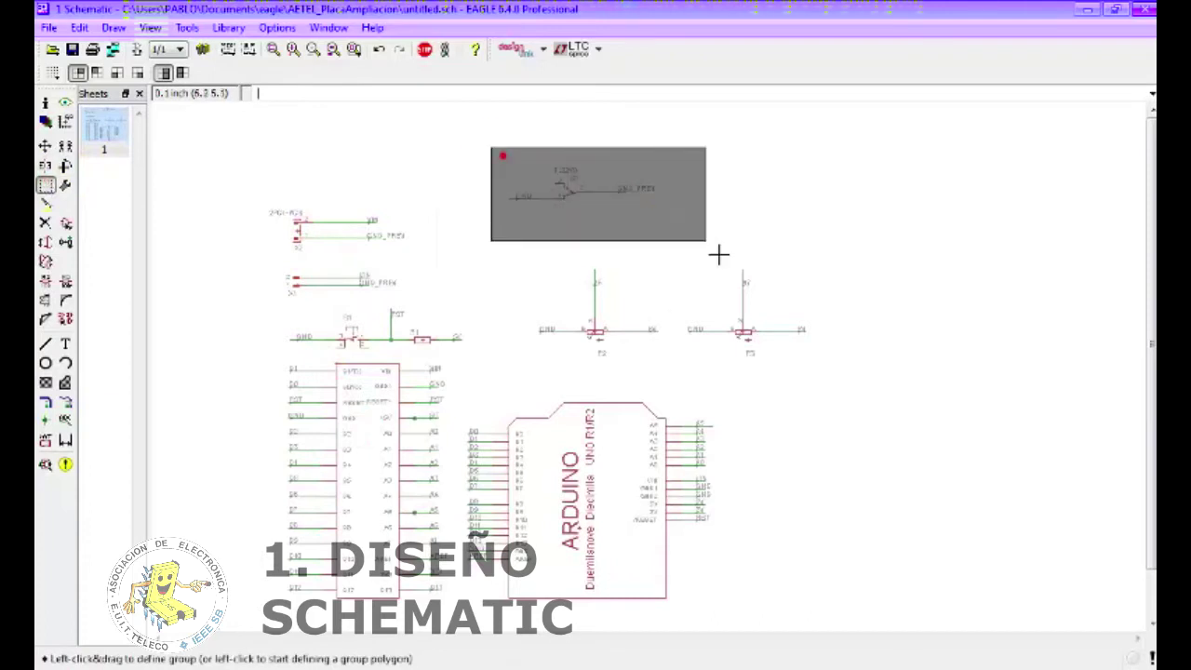
pyautogui.press('F7')
pyautogui.rightClick(572, 198)
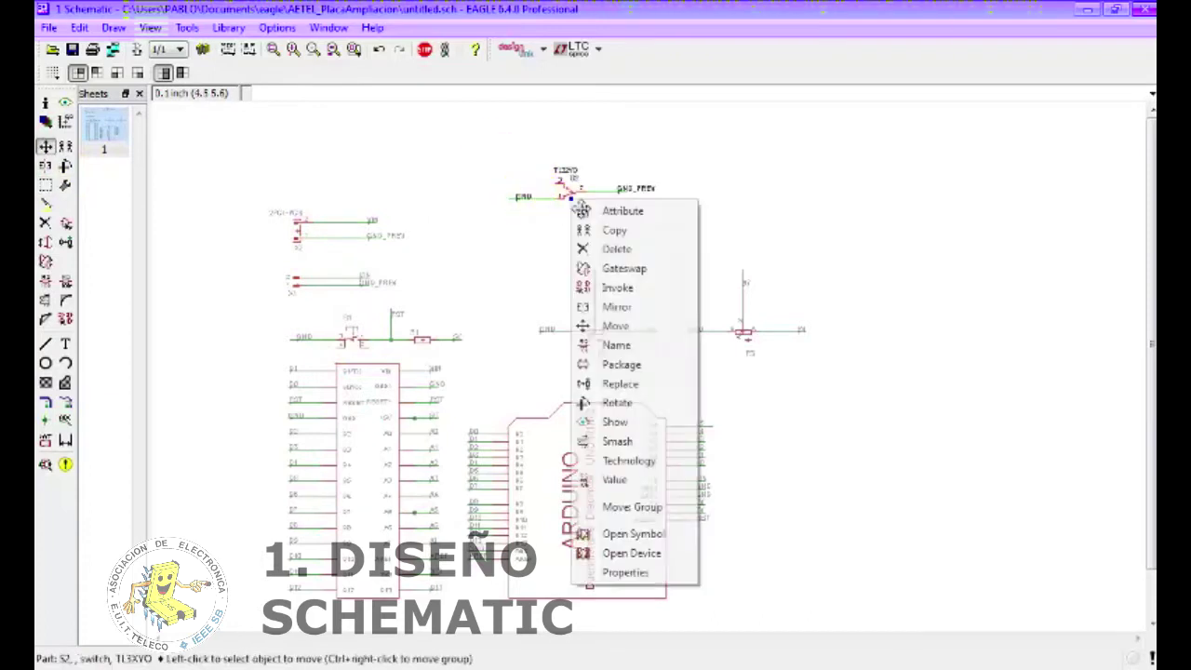
pyautogui.click(631, 507)
pyautogui.click(481, 239)
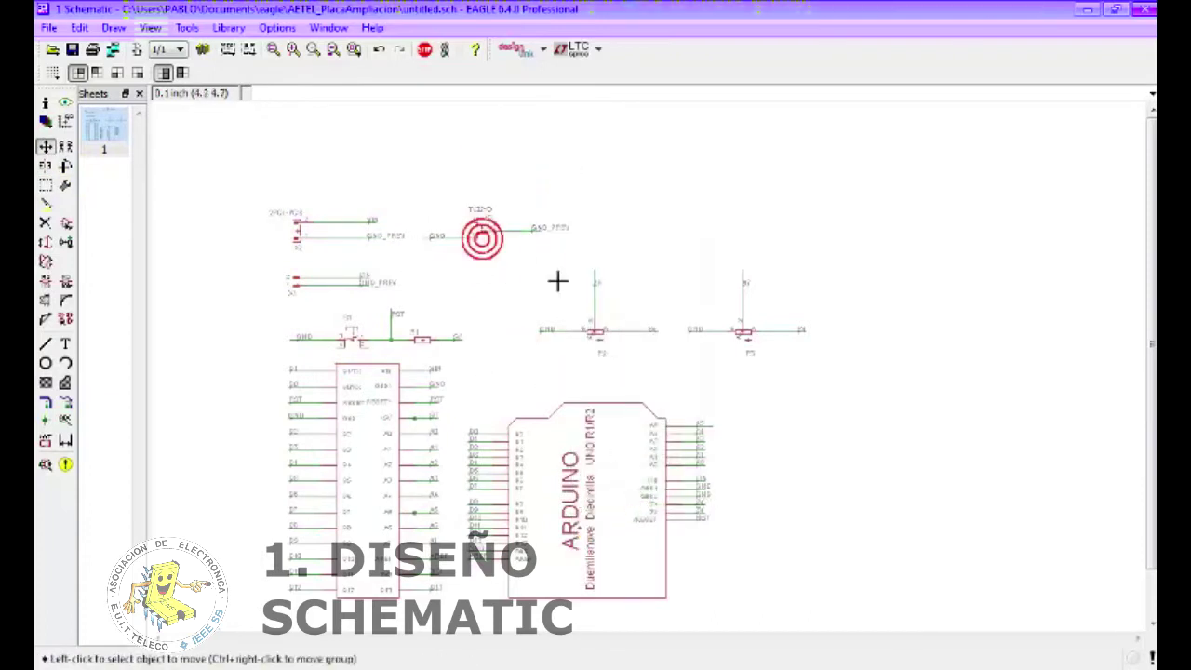
# - Group potentiometers R2 and R3, rotate them 180°, and place them in a row
pyautogui.click(44, 185)
pyautogui.moveTo(519, 249)
pyautogui.mouseDown()
pyautogui.moveTo(850, 364)
pyautogui.moveTo(840, 376)
pyautogui.mouseUp()
pyautogui.press('F7')
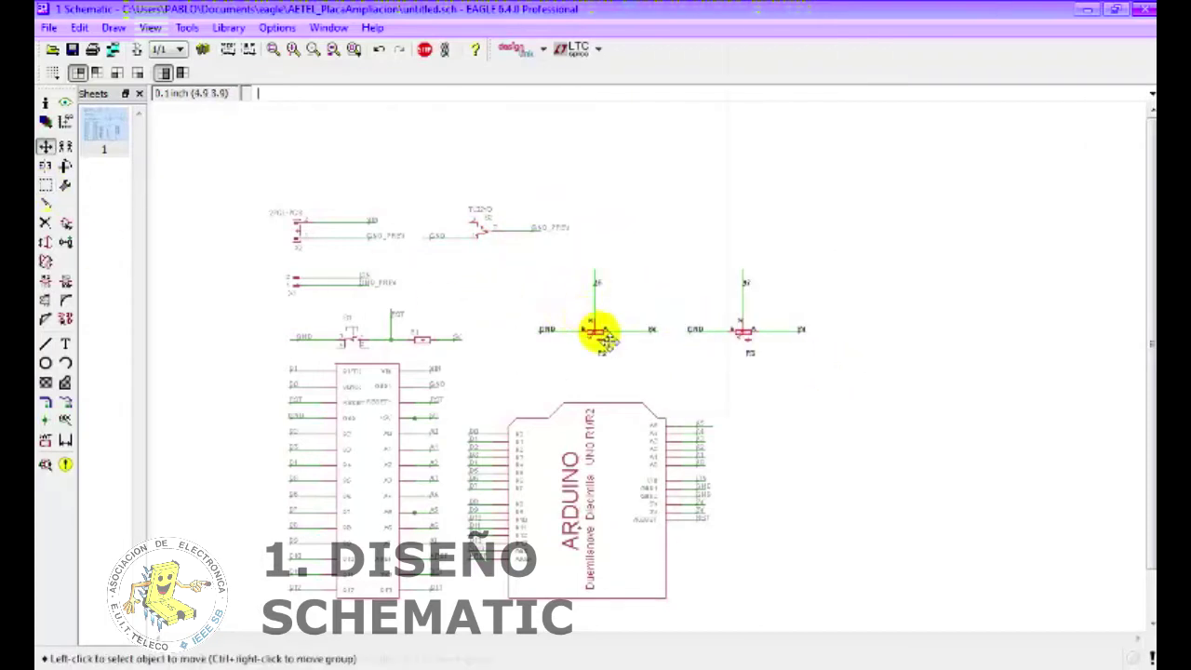
pyautogui.rightClick(598, 332)
pyautogui.click(656, 334)
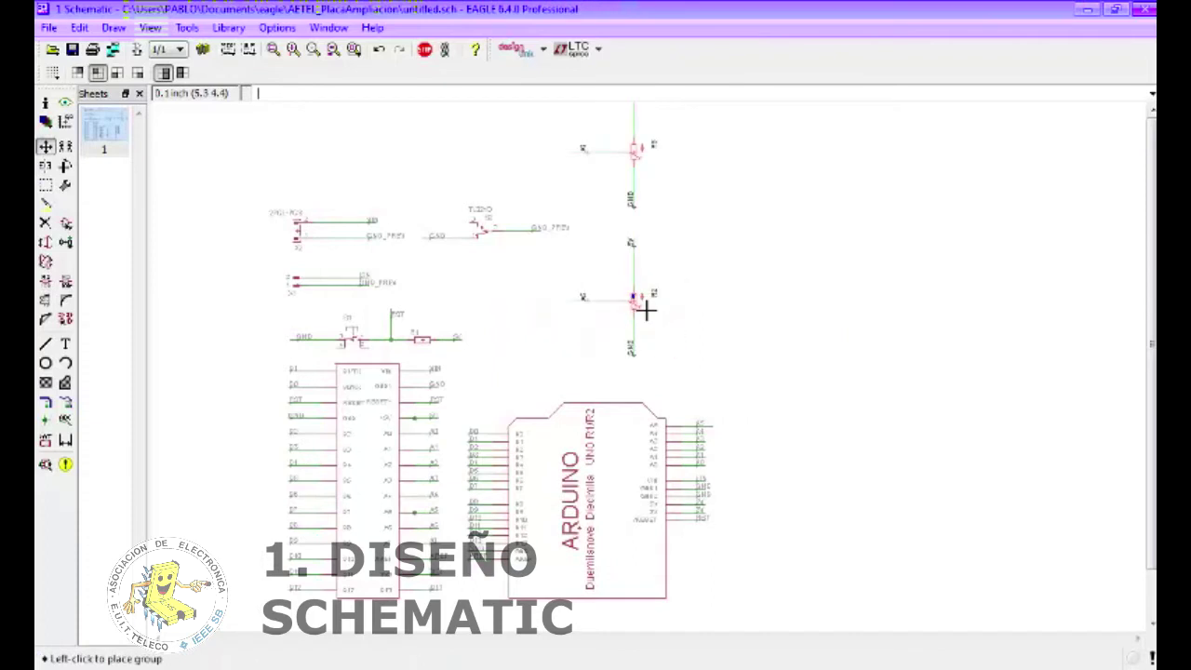
pyautogui.rightClick(663, 288)
pyautogui.rightClick(651, 264)
pyautogui.click(557, 339)
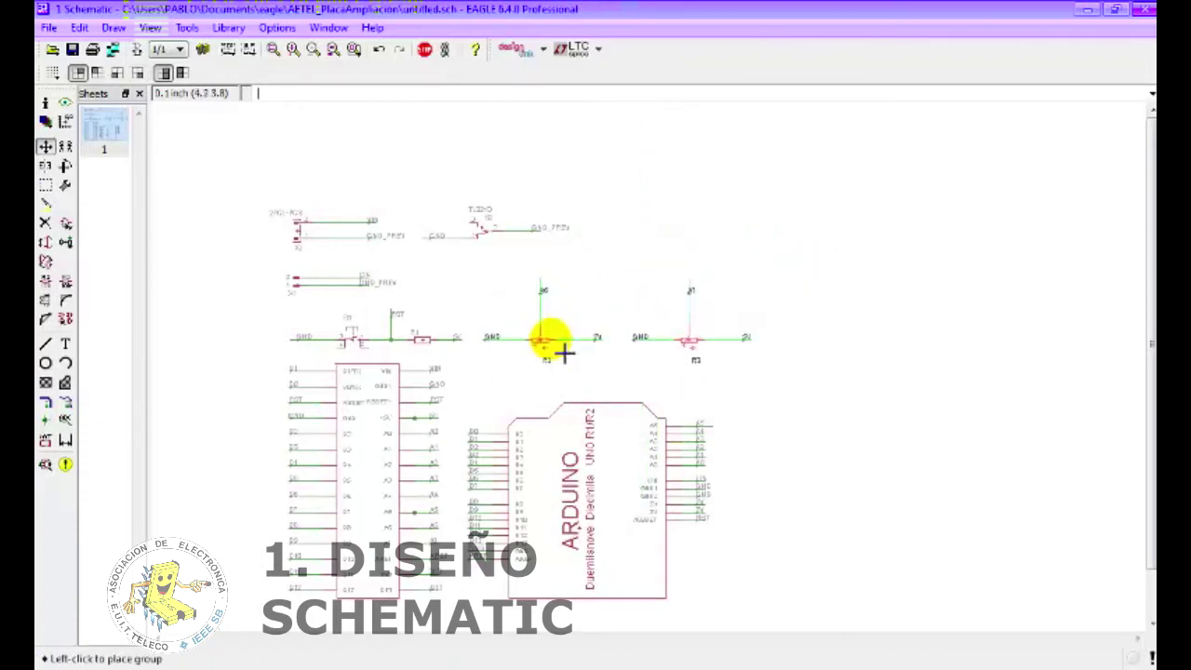
# - Save the untitled schematic under the file name AETEL_PlacaAmpliacion.sch
pyautogui.click(72, 50)
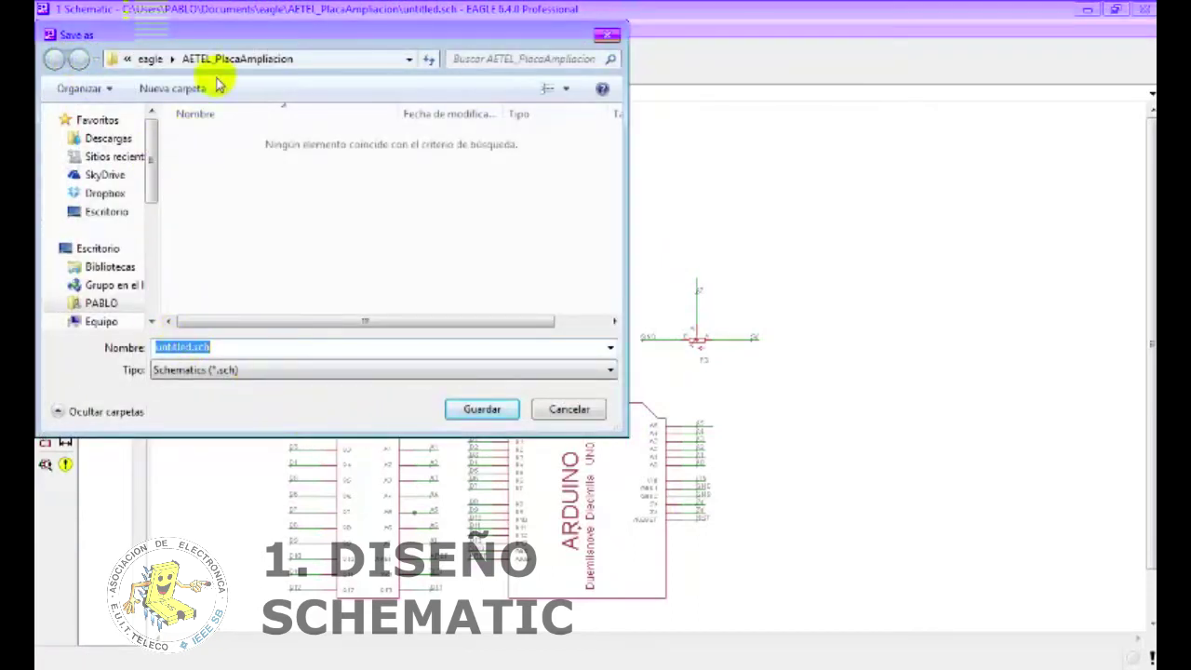
pyautogui.click(193, 350)
pyautogui.write('AETEL_PlacaAmpliacion')
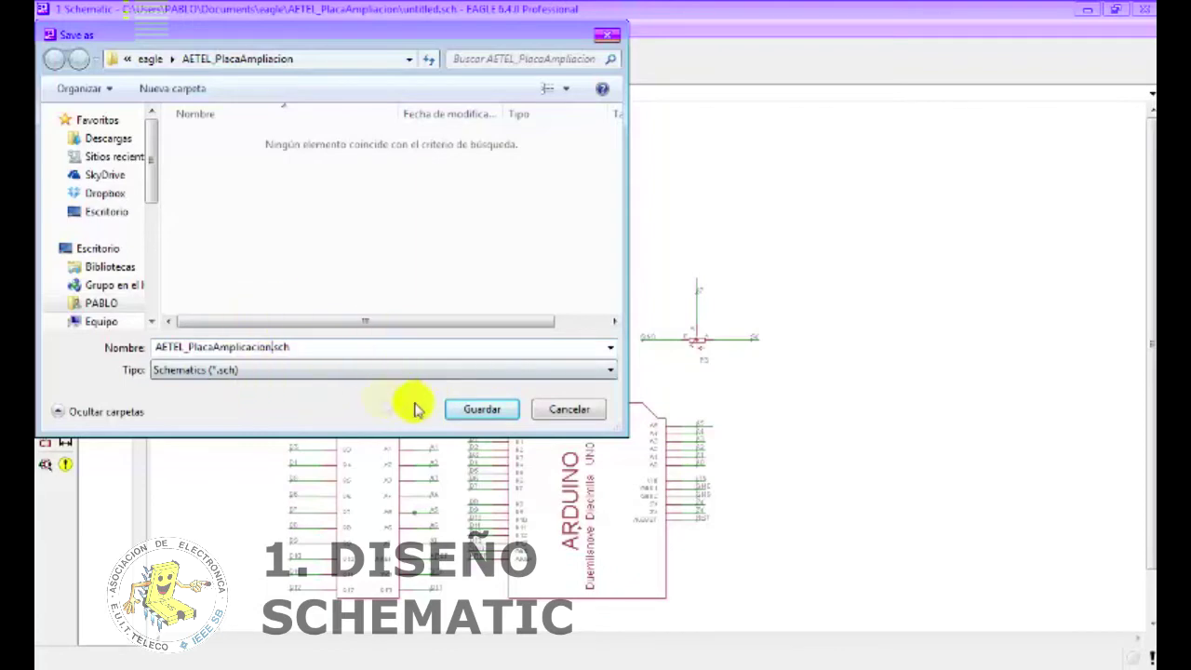
pyautogui.click(468, 418)
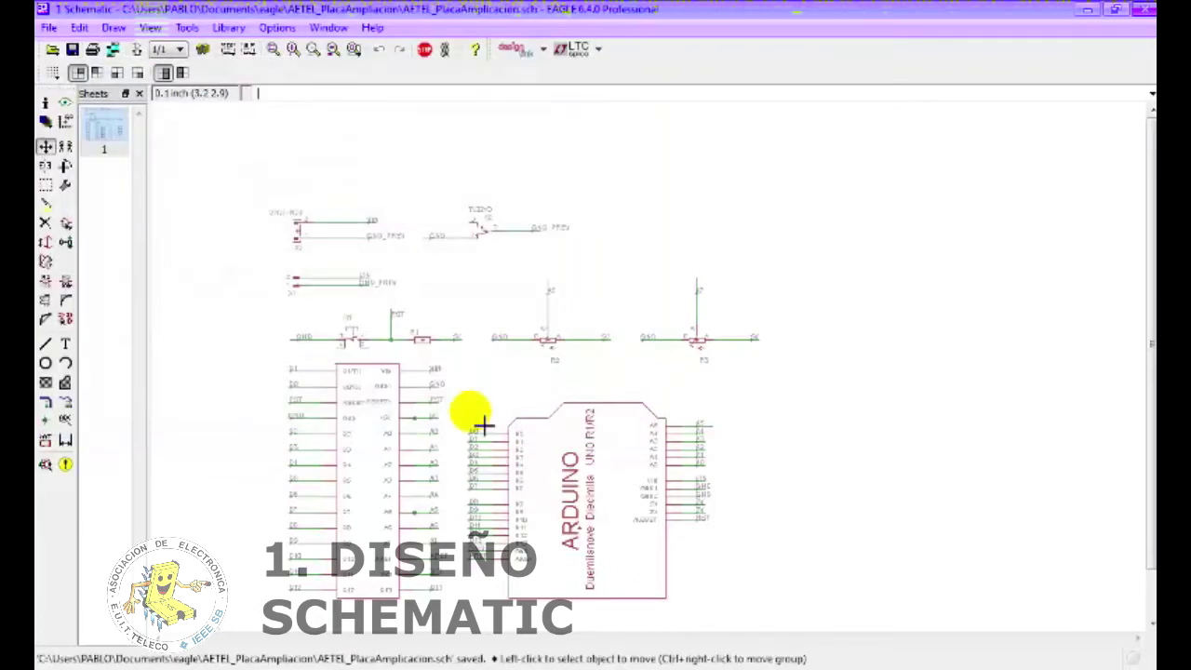
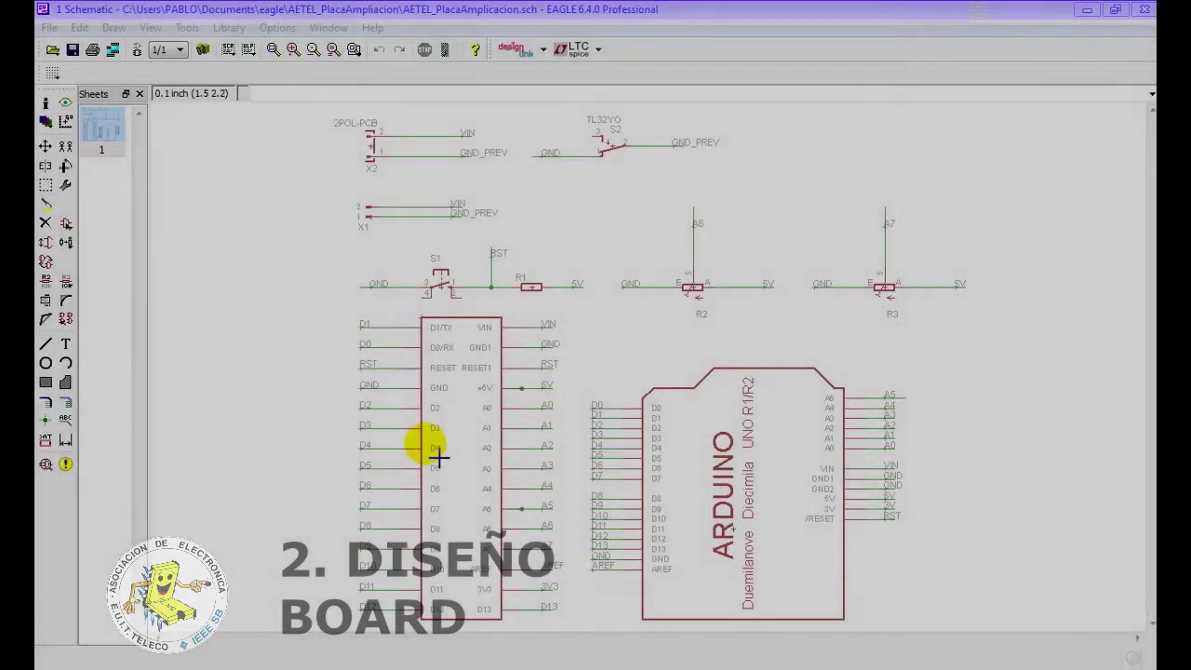
# - Create the board AETEL_PlacaAmplicacion.brd from the schematic and maximize the board editor window
pyautogui.click(51, 28)
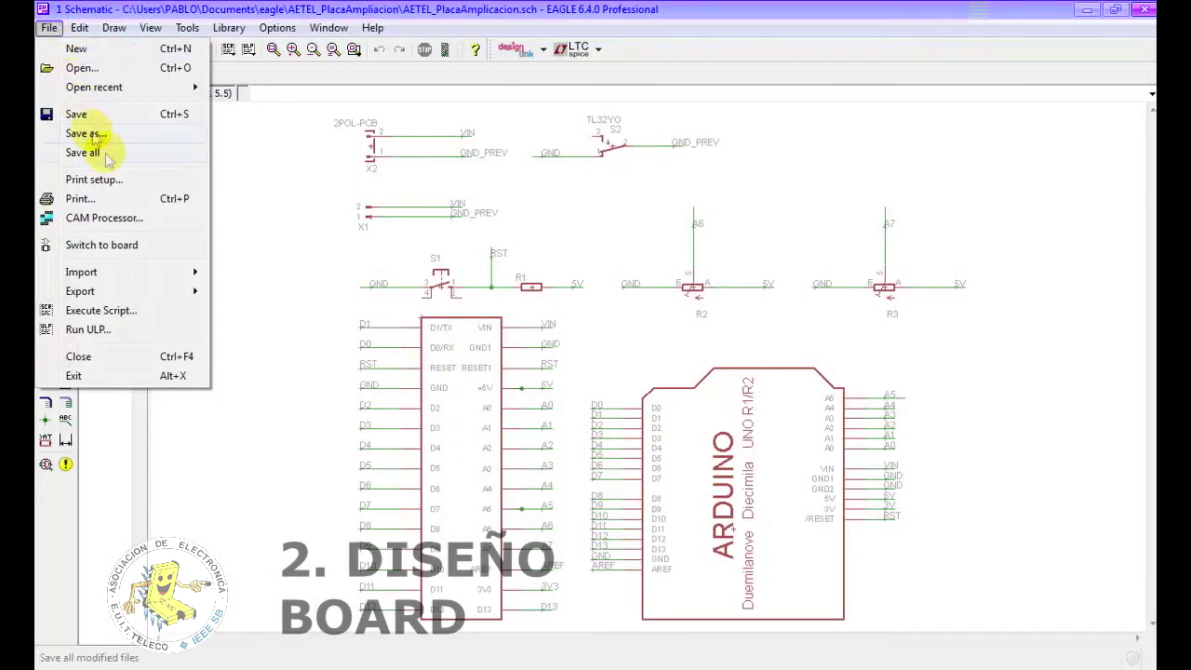
pyautogui.click(138, 246)
pyautogui.moveTo(197, 187); pyautogui.dragTo(476, 176)
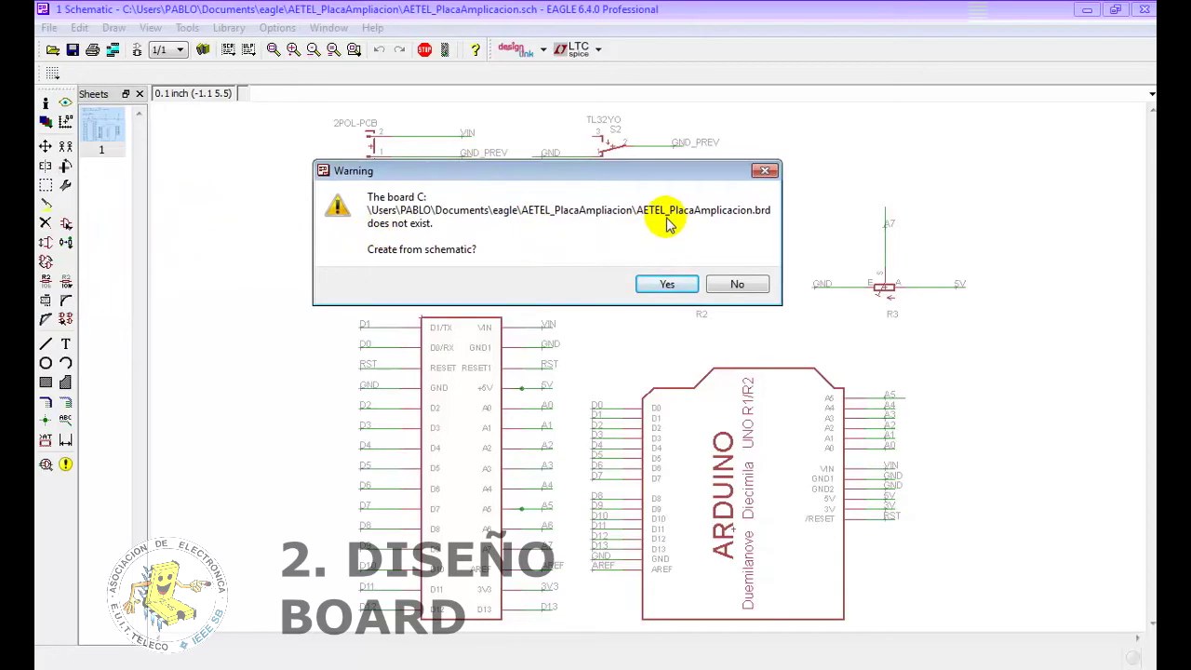
pyautogui.click(666, 285)
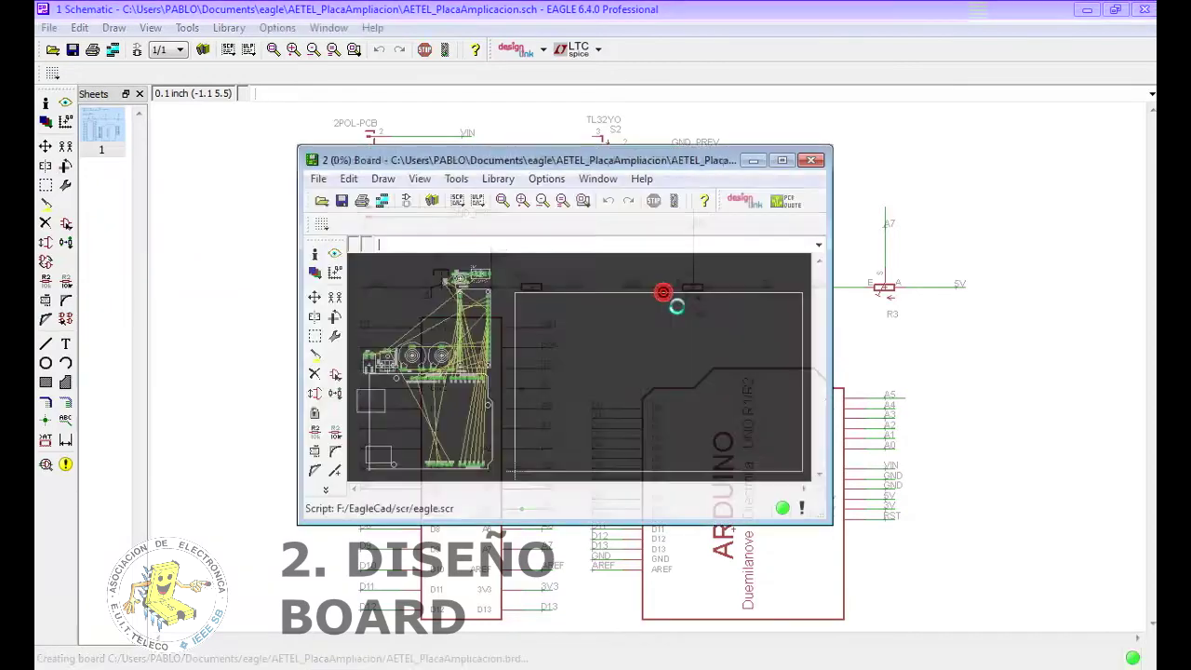
pyautogui.click(781, 162)
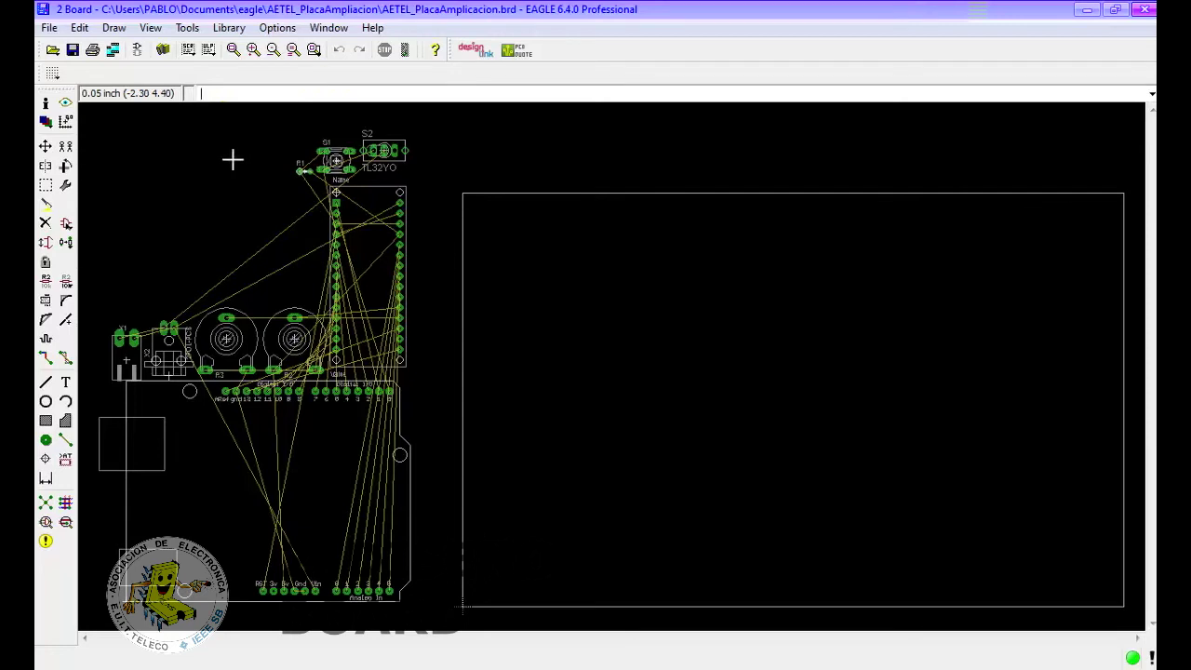
pyautogui.click(151, 29)
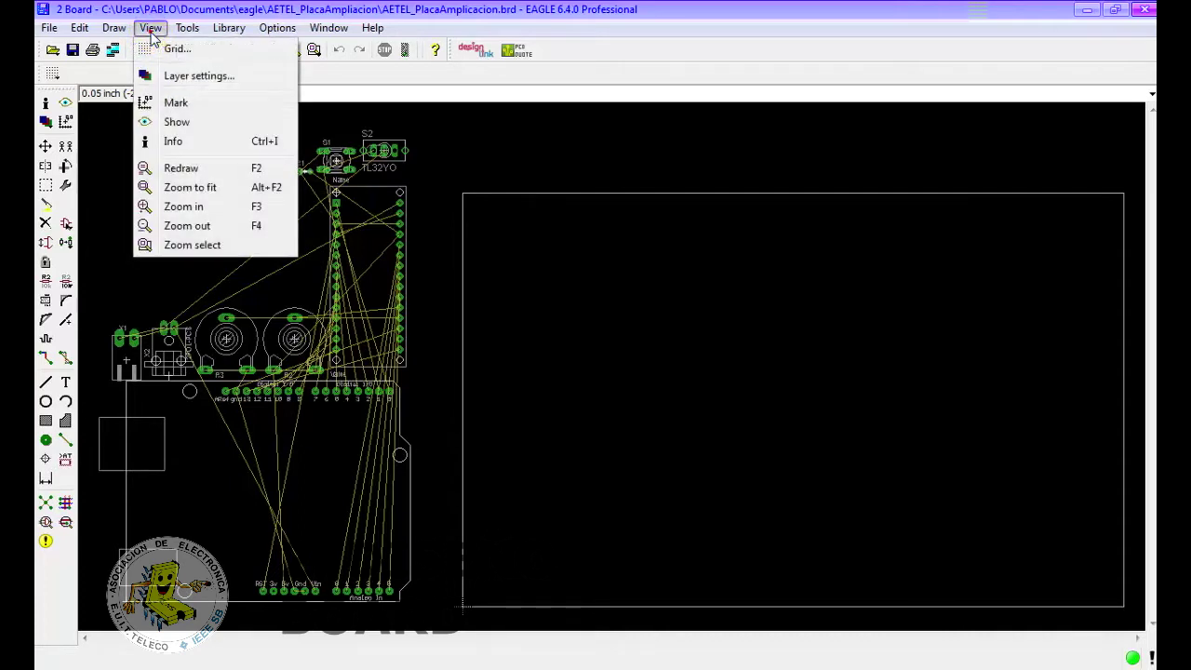
# - Set the board grid size and alternate grid to 1 mm, with grid display turned on
pyautogui.click(176, 48)
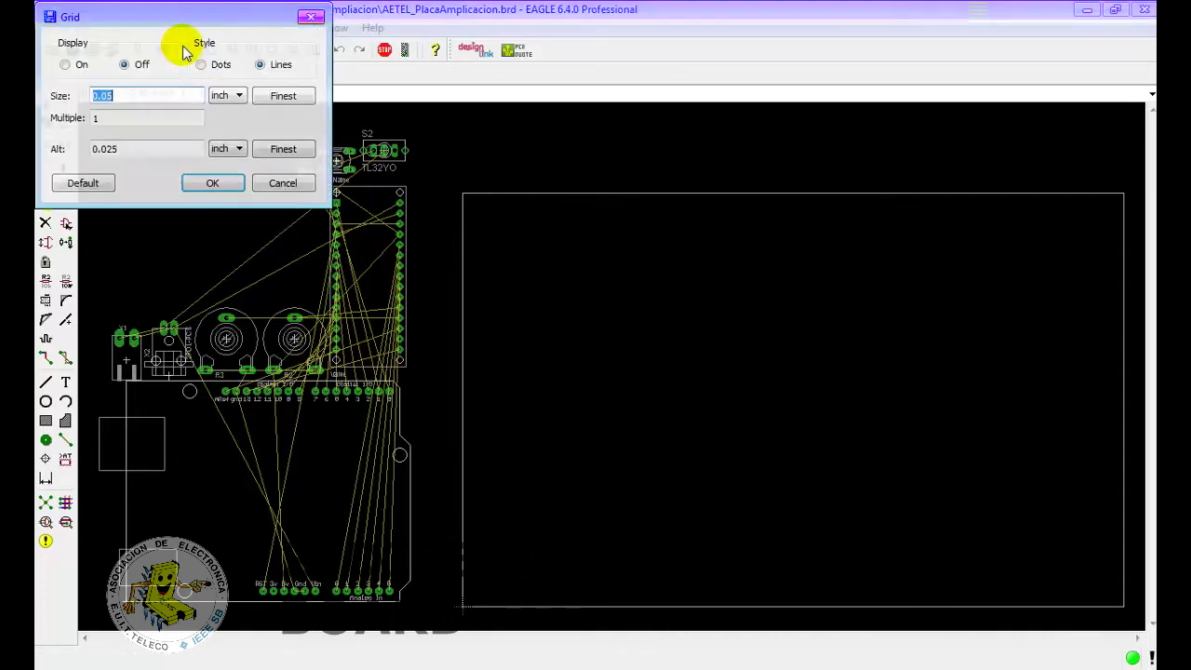
pyautogui.moveTo(199, 27)
pyautogui.mouseDown()
pyautogui.moveTo(575, 175)
pyautogui.moveTo(635, 184)
pyautogui.mouseUp()
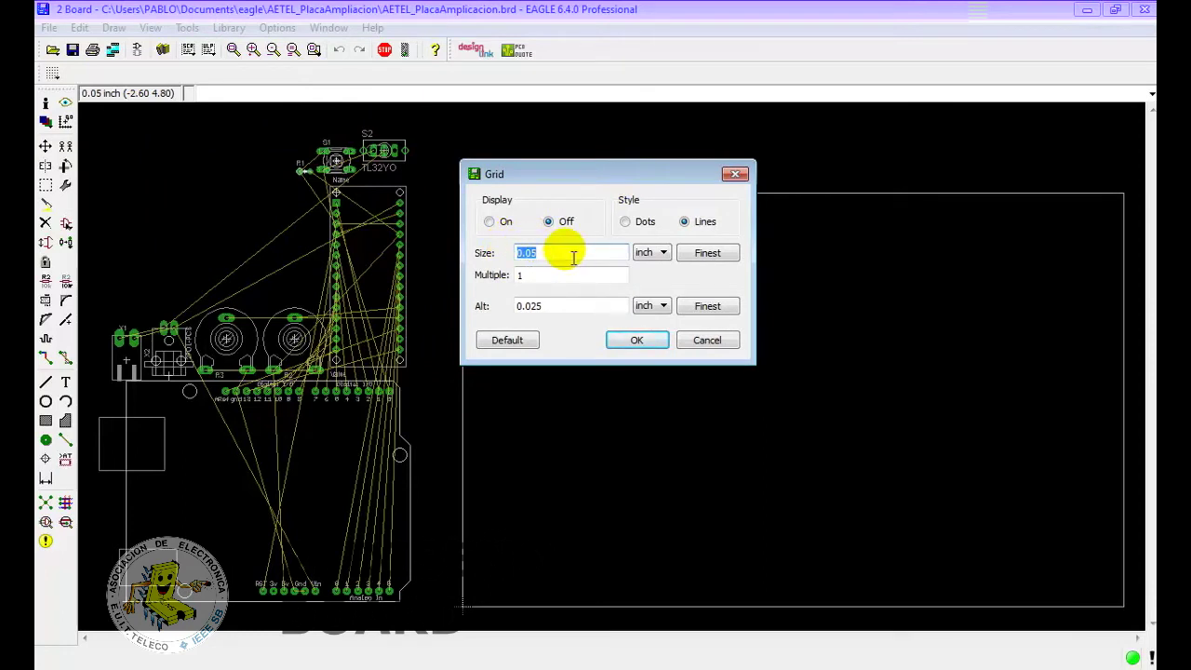
pyautogui.click(655, 252)
pyautogui.click(642, 278)
pyautogui.click(652, 306)
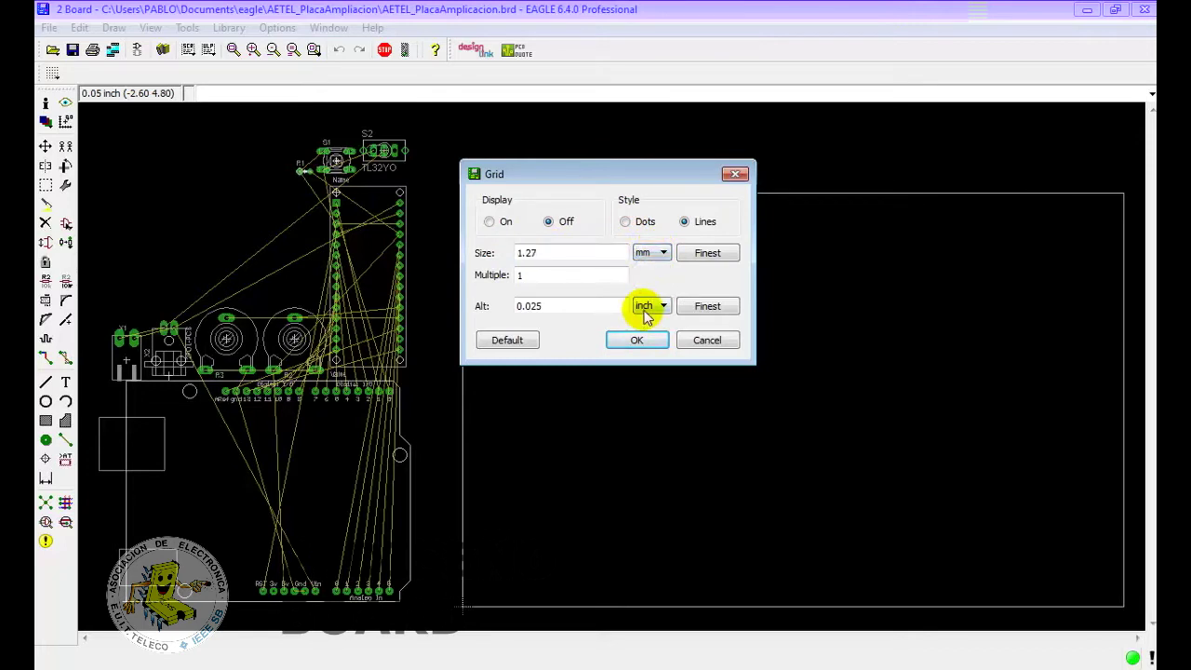
pyautogui.click(644, 331)
pyautogui.moveTo(614, 307); pyautogui.dragTo(514, 308)
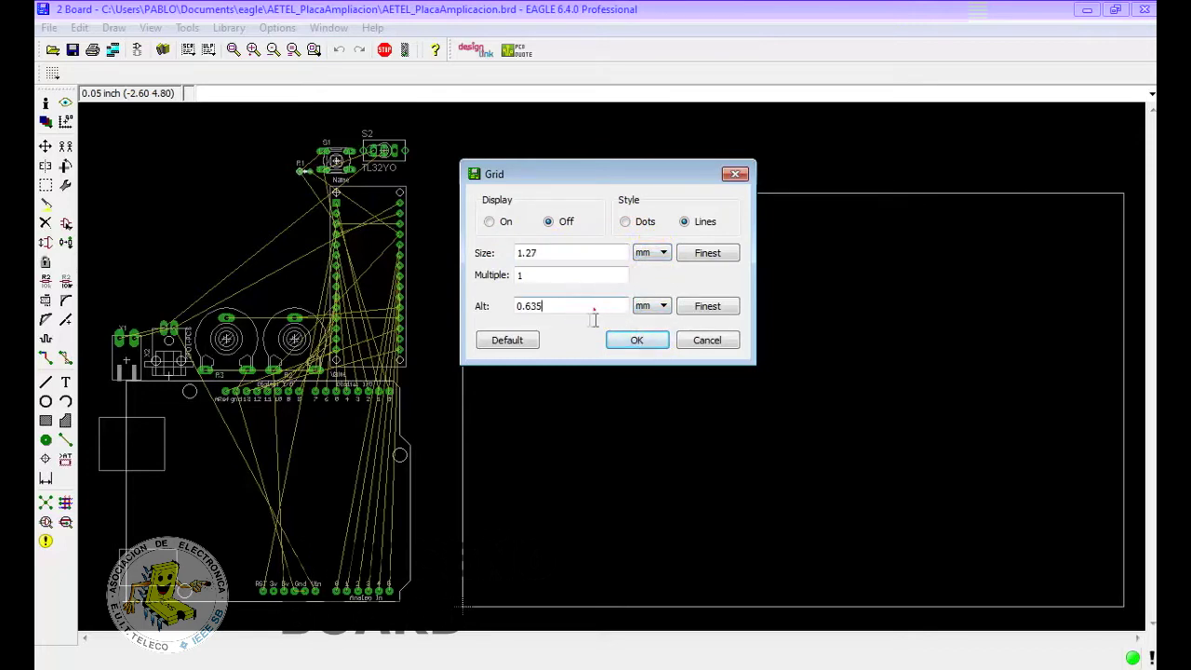
pyautogui.write('1')
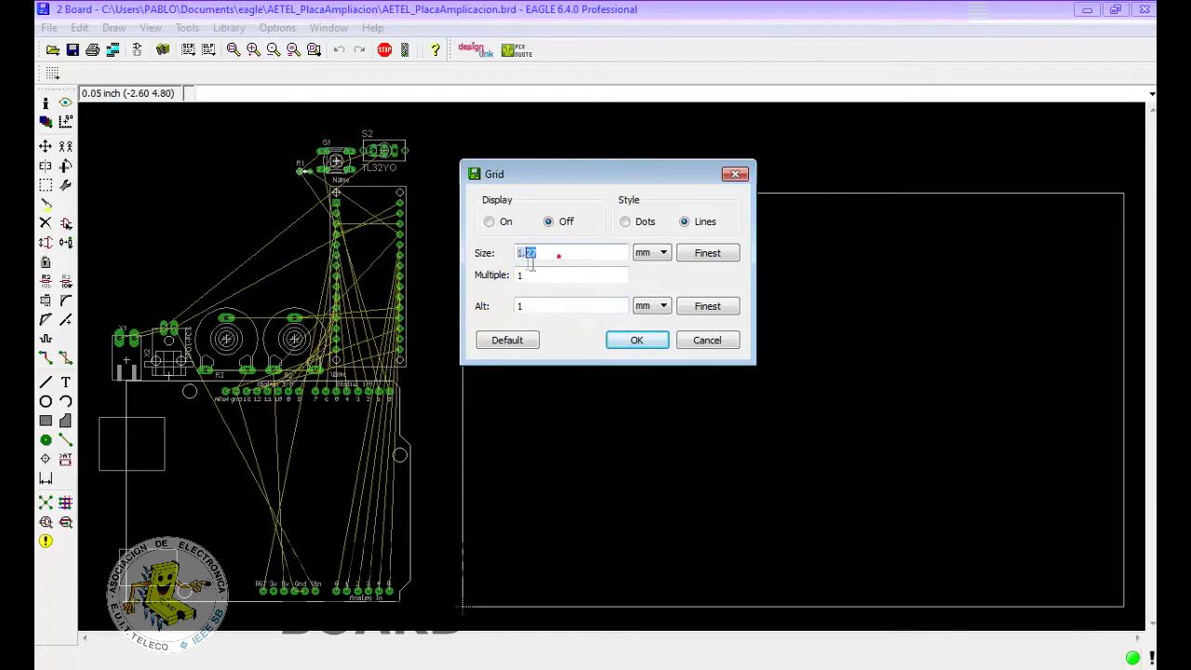
pyautogui.moveTo(558, 253); pyautogui.dragTo(505, 257)
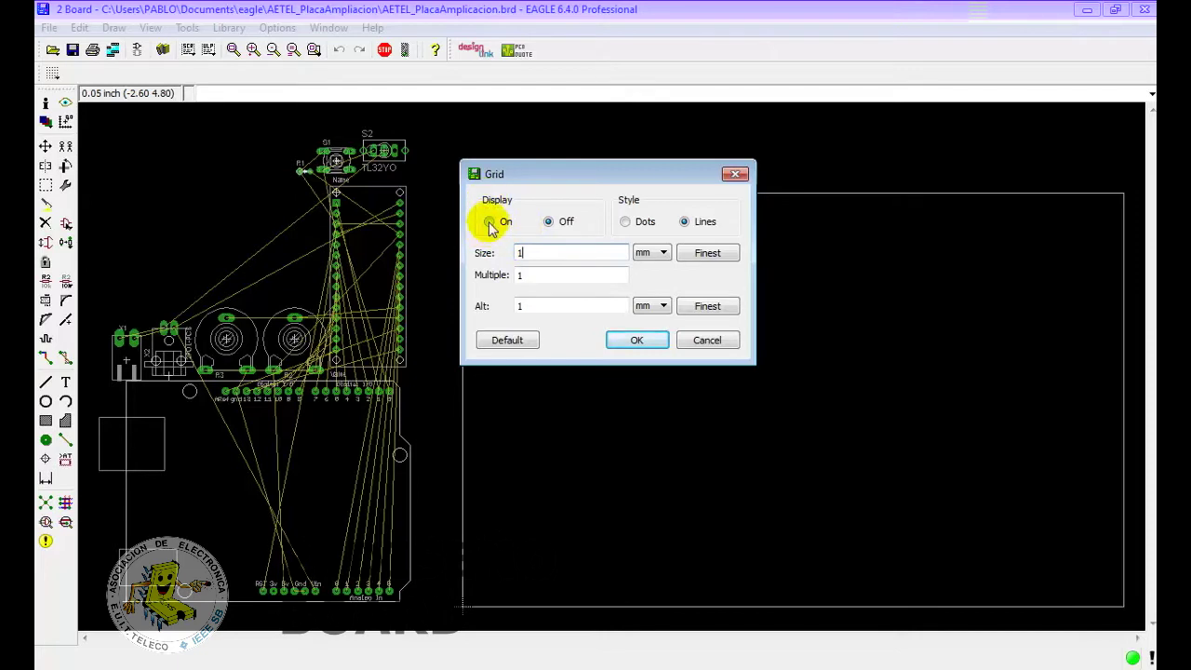
pyautogui.click(489, 222)
pyautogui.click(636, 341)
pyautogui.scroll(2, 523, 438)
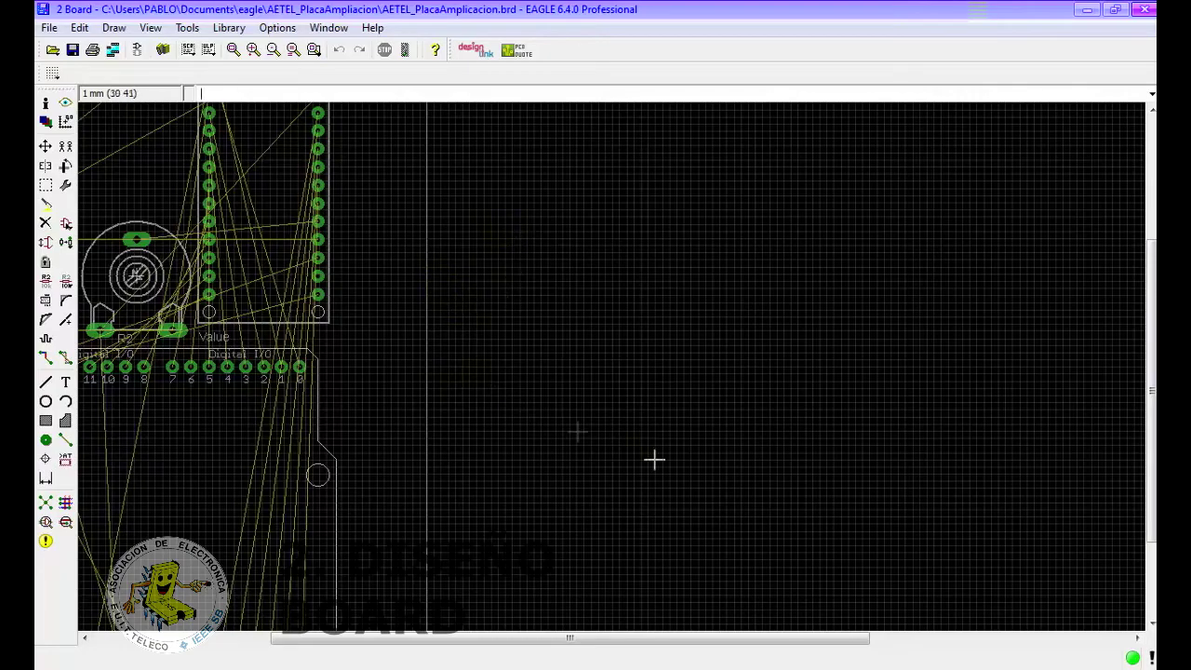
# - Activate the Move tool and pick up the Arduino Uno footprint US2
pyautogui.scroll(-3, 598, 453)
pyautogui.scroll(3, 600, 452)
pyautogui.scroll(2, 586, 446)
pyautogui.scroll(1, 581, 445)
pyautogui.scroll(-2, 511, 445)
pyautogui.scroll(-1, 510, 444)
pyautogui.scroll(-1, 511, 445)
pyautogui.scroll(1, 369, 457)
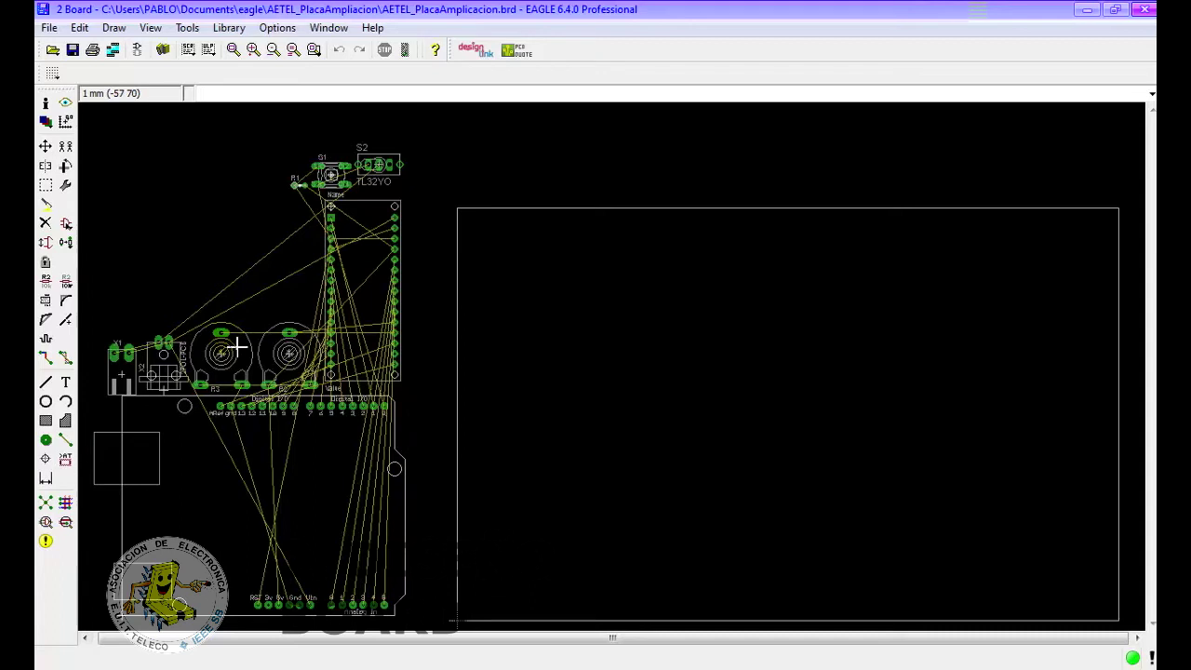
pyautogui.click(47, 146)
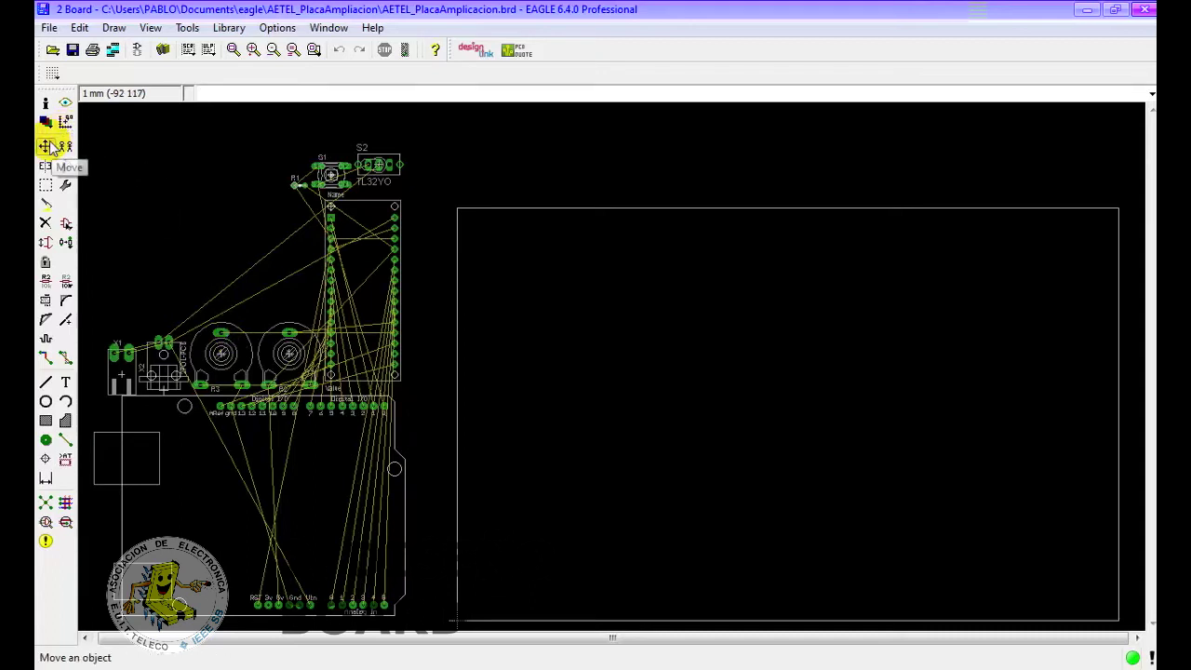
pyautogui.click(47, 146)
pyautogui.click(49, 147)
pyautogui.click(52, 151)
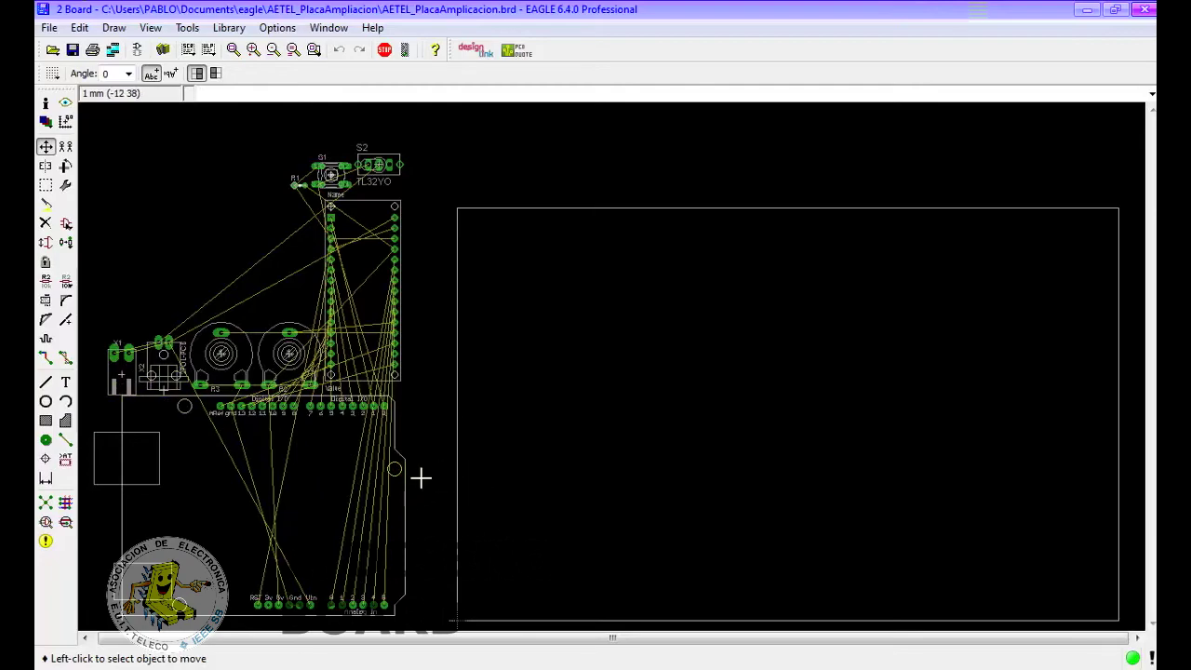
pyautogui.click(121, 626)
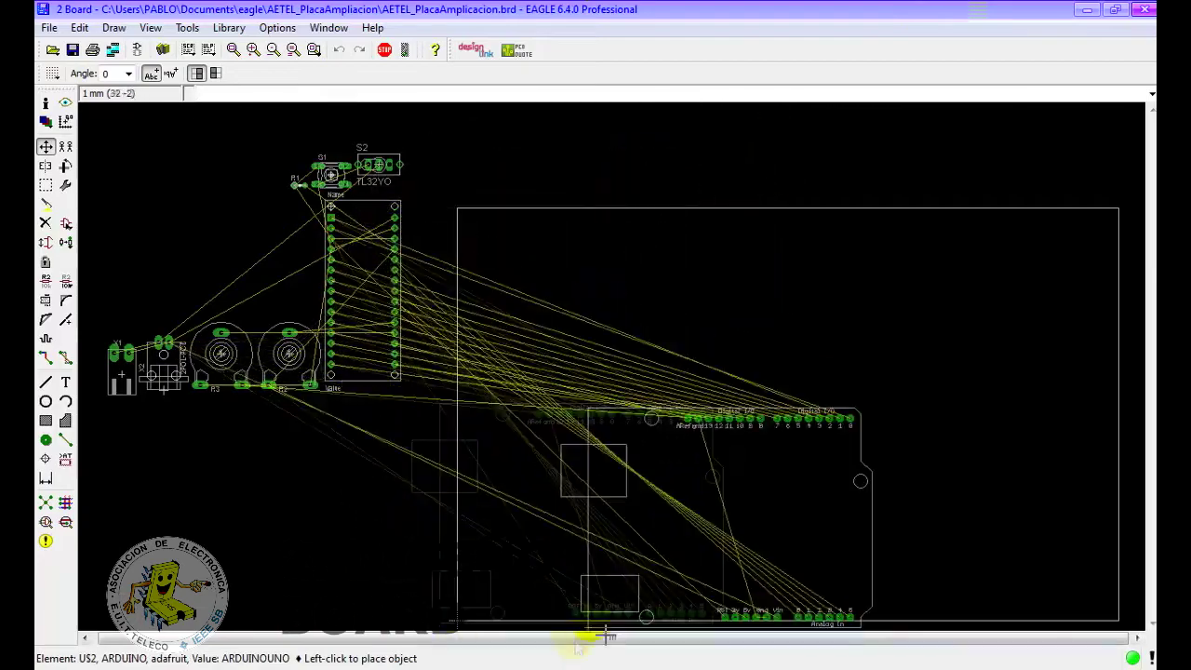
# - Rotate the Arduino footprint to 270° and drop it in the upper-left of the board outline
pyautogui.rightClick(594, 484)
pyautogui.rightClick(593, 484)
pyautogui.rightClick(594, 485)
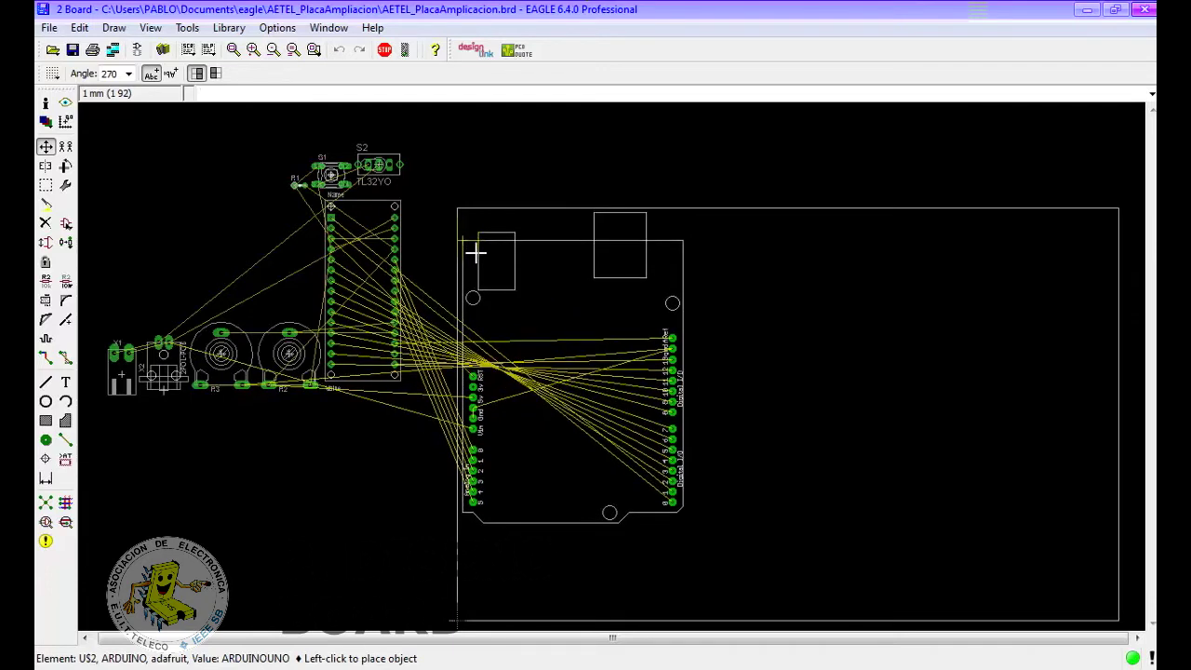
pyautogui.click(476, 252)
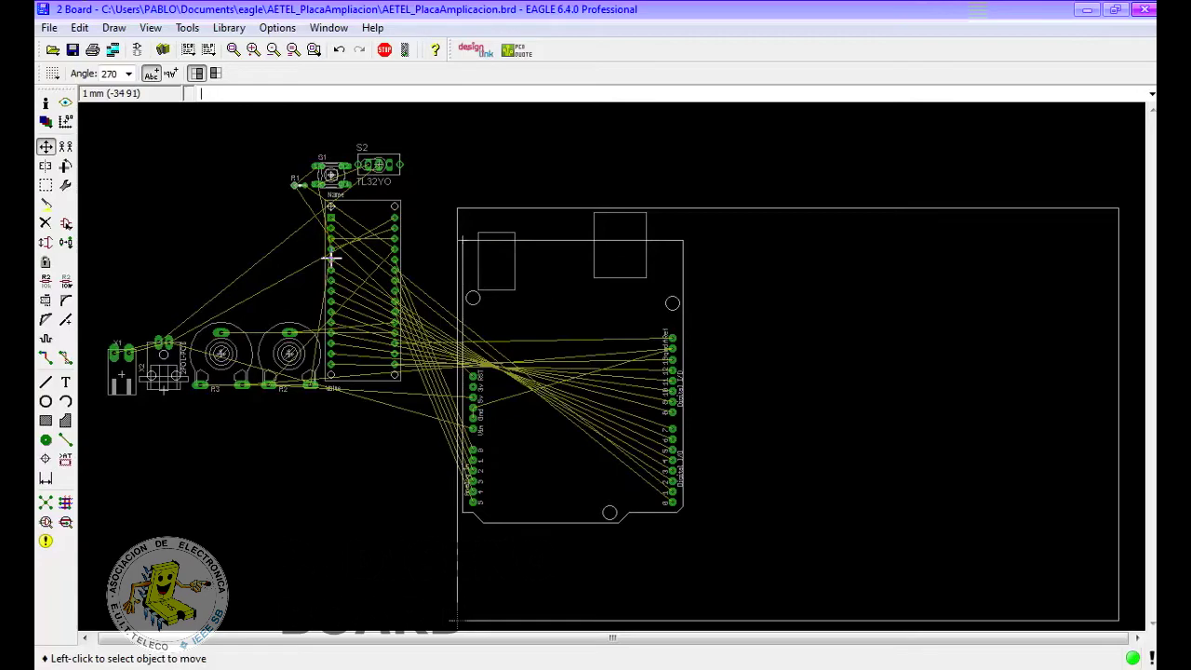
pyautogui.scroll(2, 518, 292)
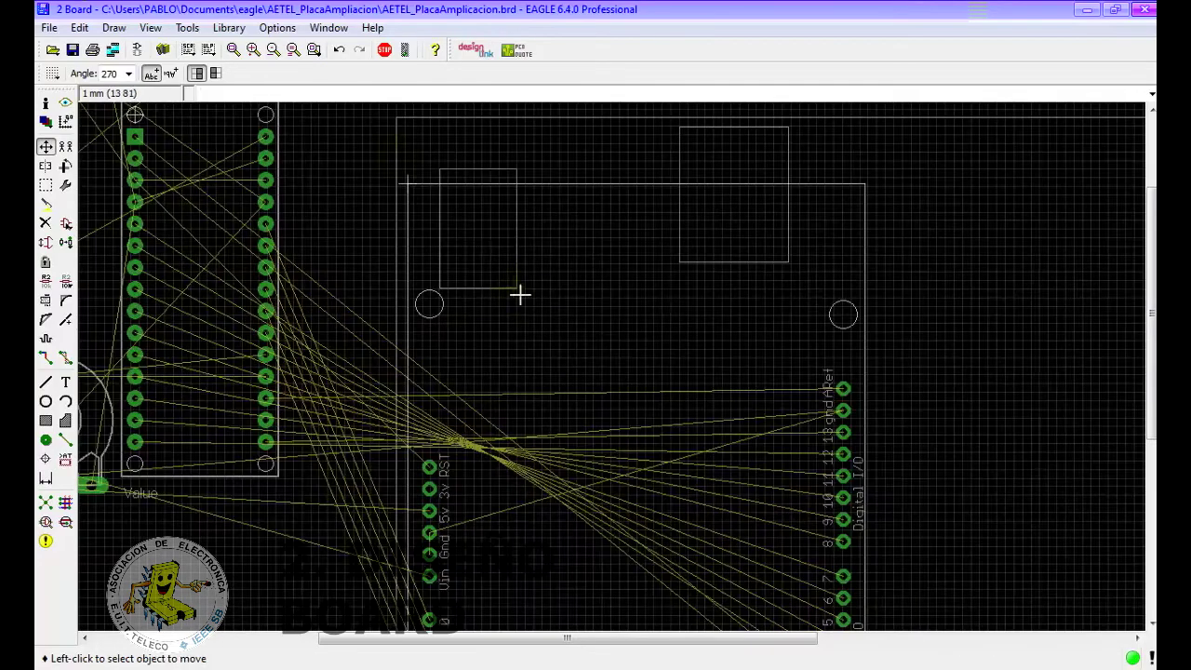
# - Set the Arduino footprint's position to exactly X 1, Y 92 mm, then re-place the ARDUINO outline
pyautogui.scroll(2, 409, 162)
pyautogui.scroll(2, 418, 159)
pyautogui.scroll(2, 417, 170)
pyautogui.scroll(2, 430, 415)
pyautogui.scroll(1, 478, 371)
pyautogui.scroll(2, 472, 358)
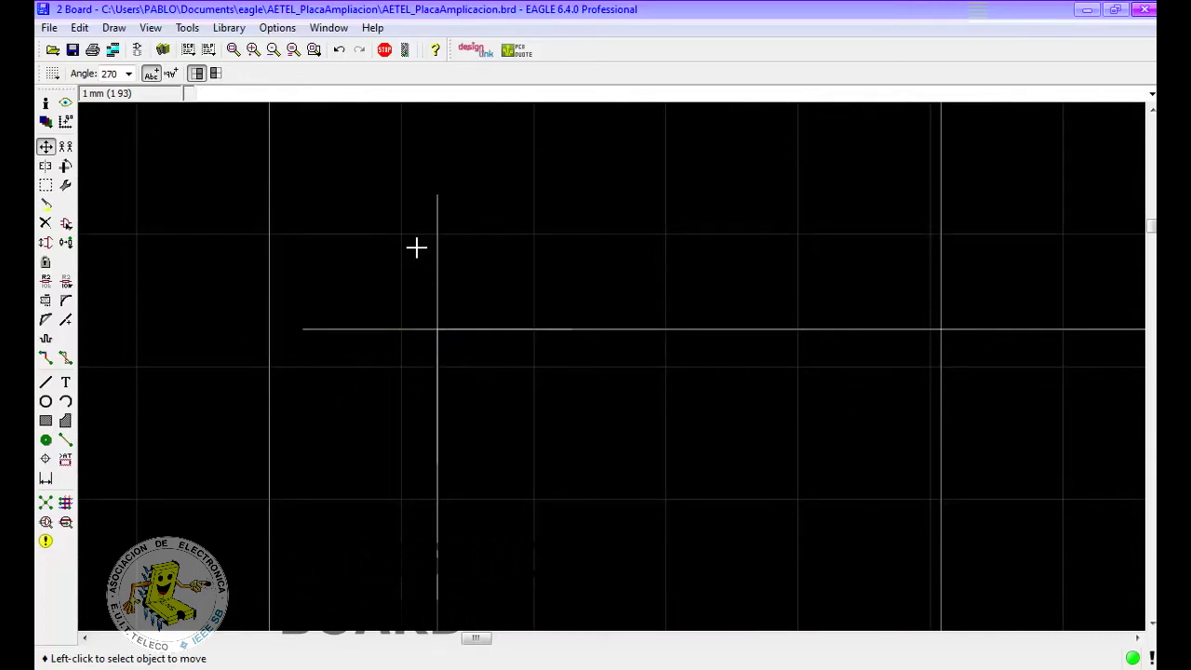
pyautogui.scroll(-2, 420, 385)
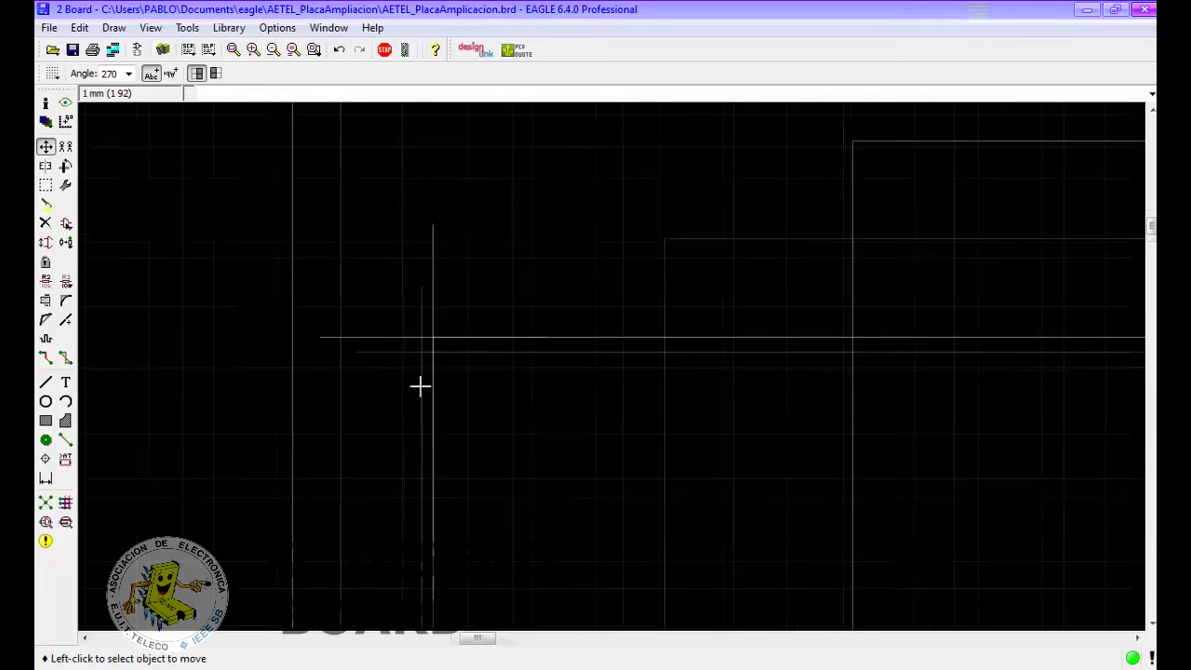
pyautogui.scroll(-2, 540, 398)
pyautogui.scroll(-2, 636, 372)
pyautogui.scroll(-2, 778, 558)
pyautogui.scroll(-3, 858, 614)
pyautogui.scroll(4, 554, 445)
pyautogui.scroll(1, 555, 445)
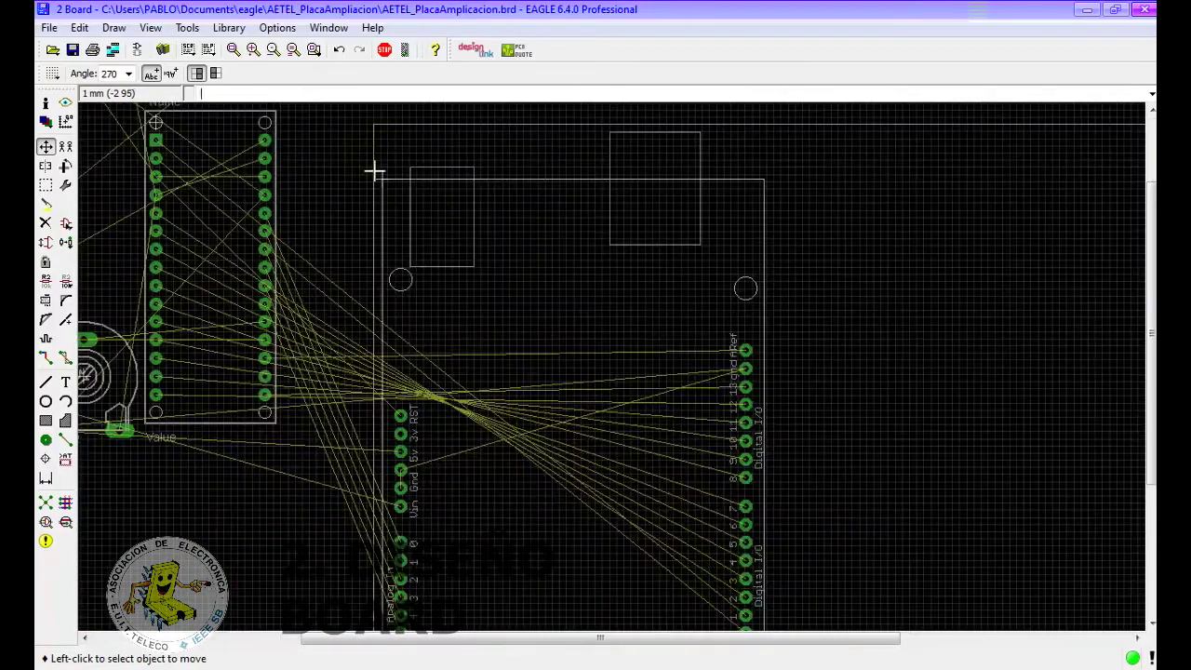
pyautogui.scroll(3, 397, 155)
pyautogui.scroll(3, 388, 197)
pyautogui.scroll(2, 388, 196)
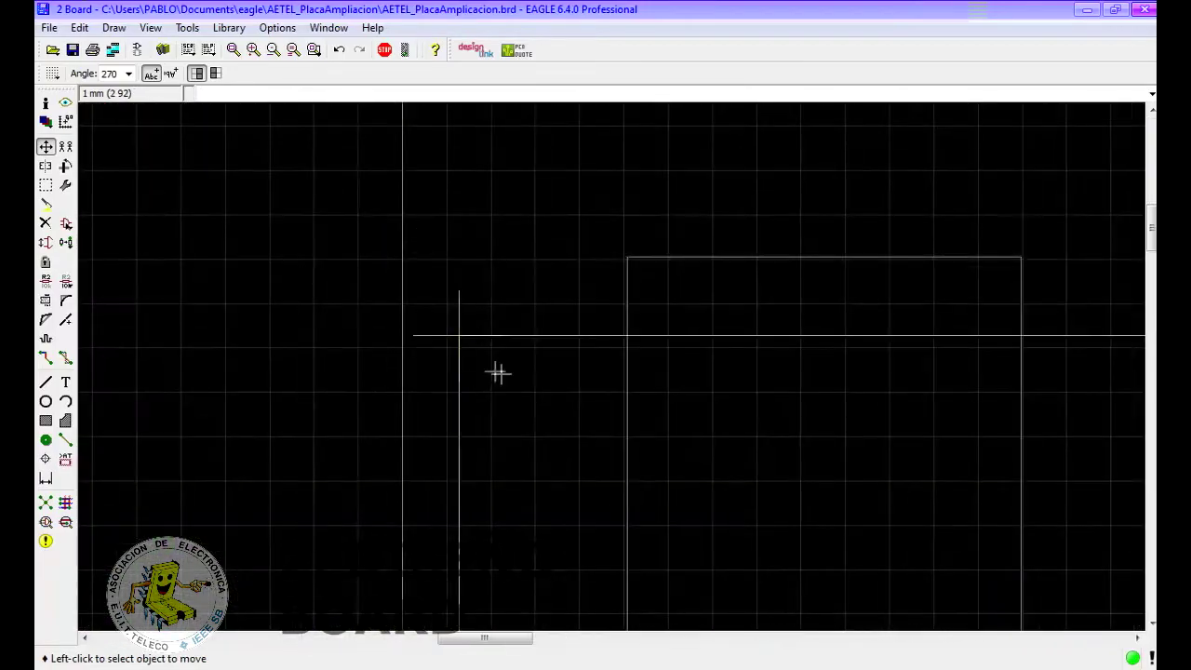
pyautogui.rightClick(459, 340)
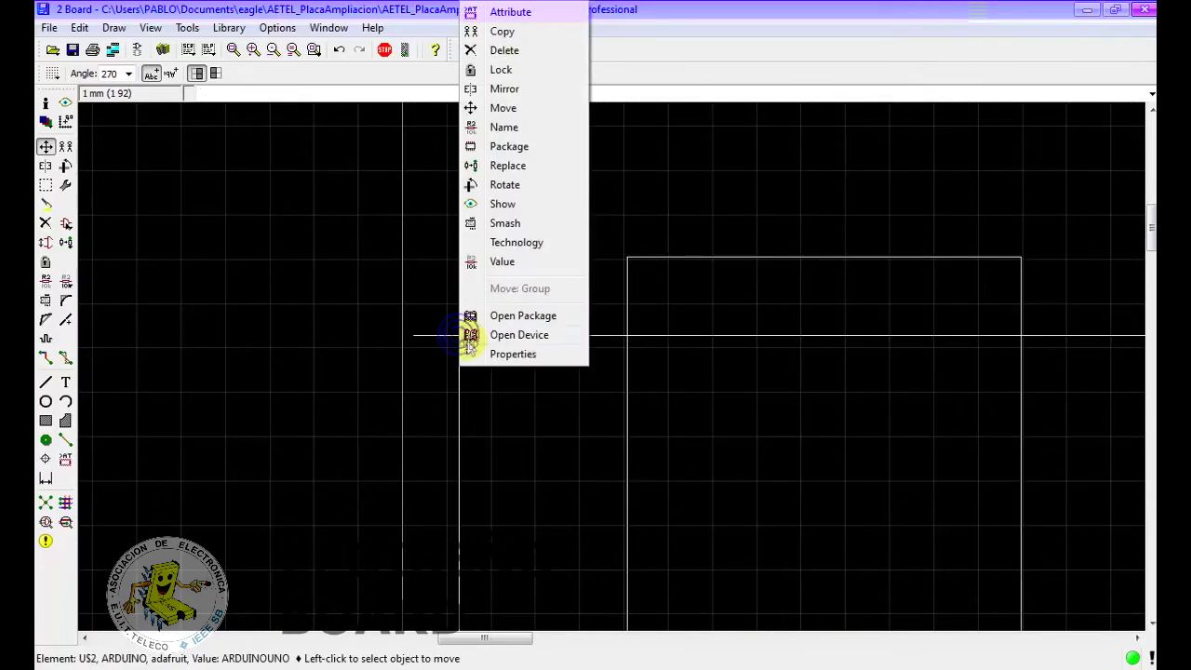
pyautogui.click(503, 362)
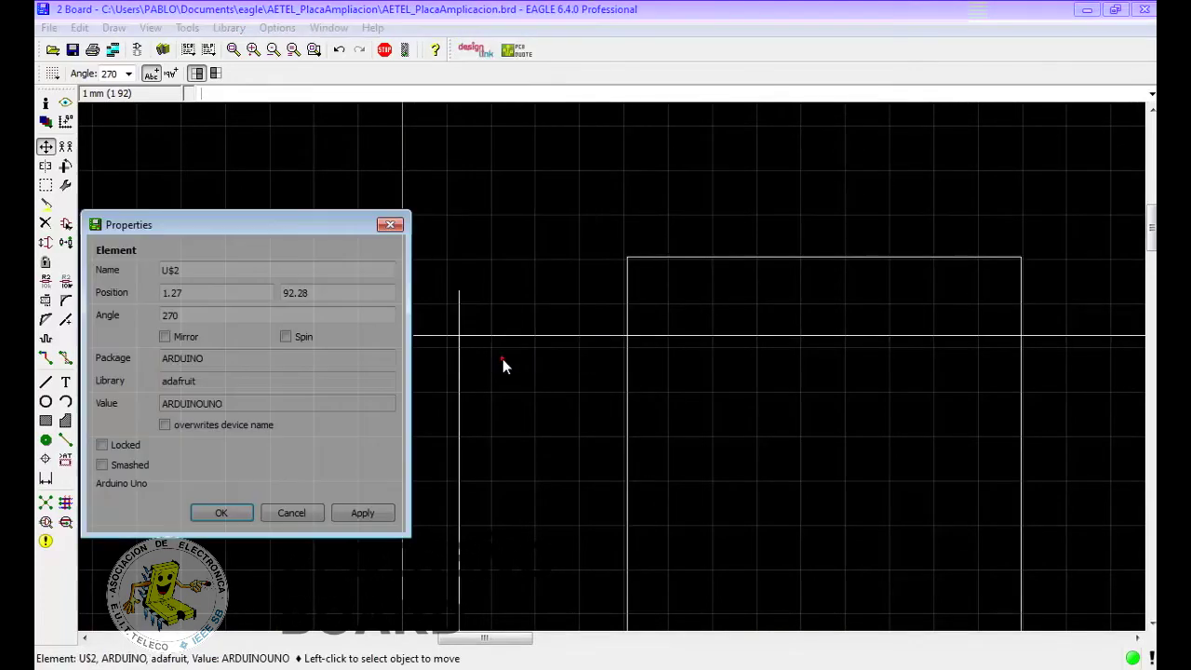
pyautogui.moveTo(310, 226)
pyautogui.mouseDown()
pyautogui.moveTo(632, 267)
pyautogui.moveTo(739, 220)
pyautogui.mouseUp()
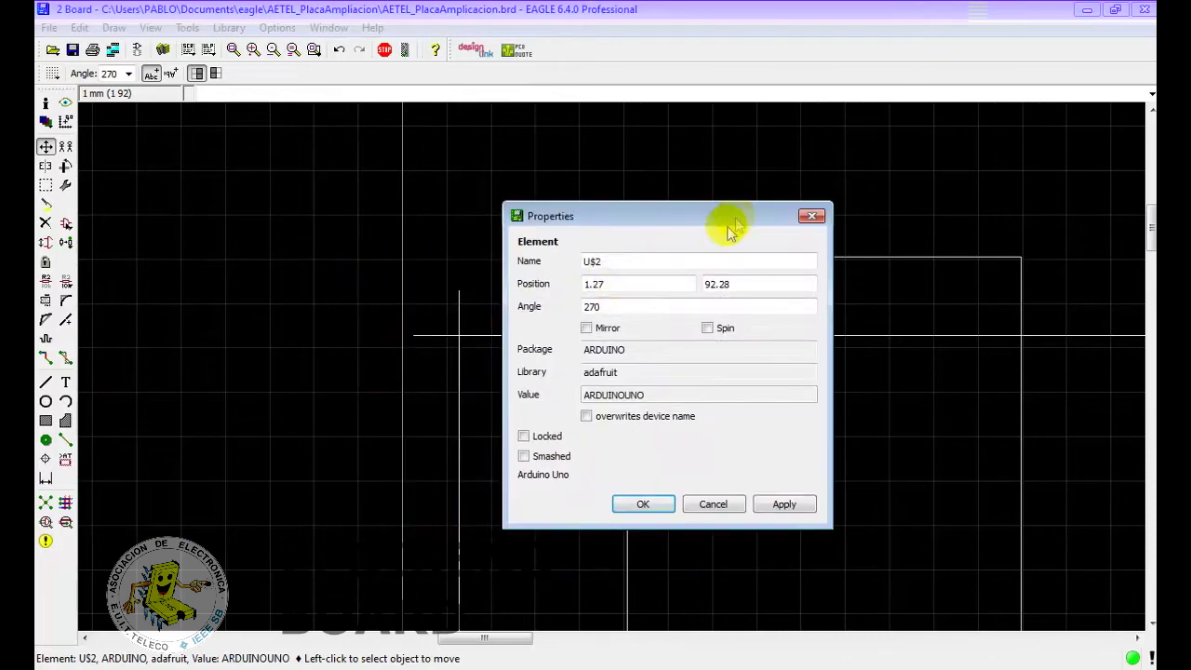
pyautogui.moveTo(605, 284); pyautogui.dragTo(588, 284)
pyautogui.press('BackSpace')
pyautogui.click(735, 285)
pyautogui.press('BackSpace')
pyautogui.press('BackSpace')
pyautogui.press('BackSpace')
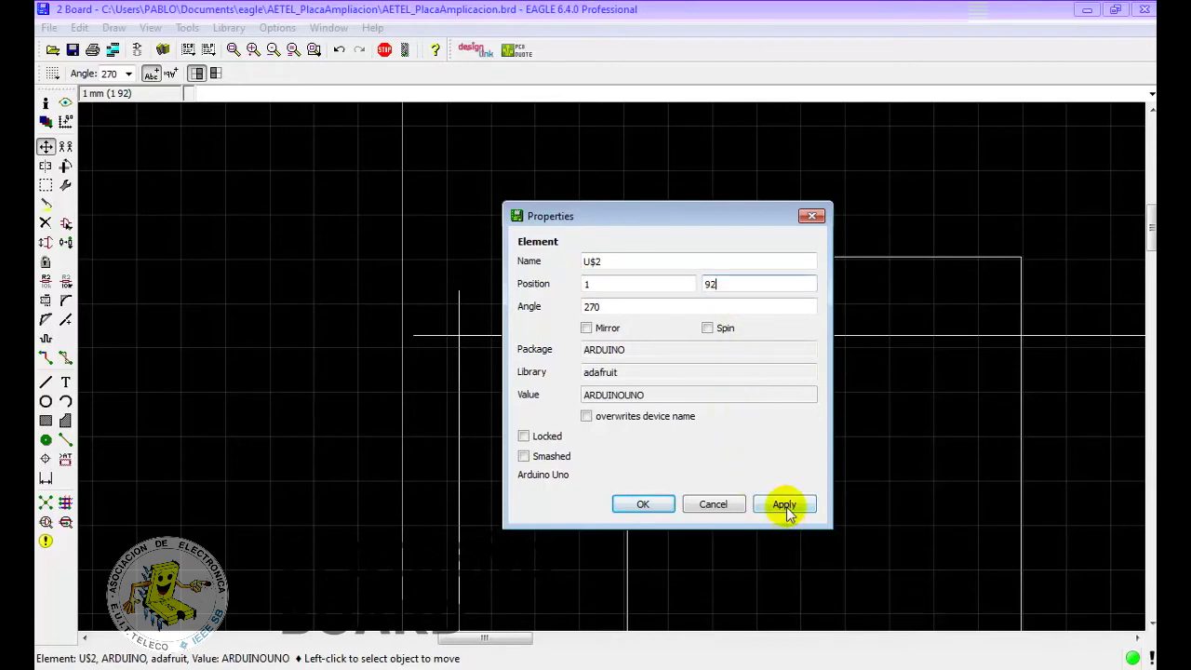
pyautogui.click(786, 505)
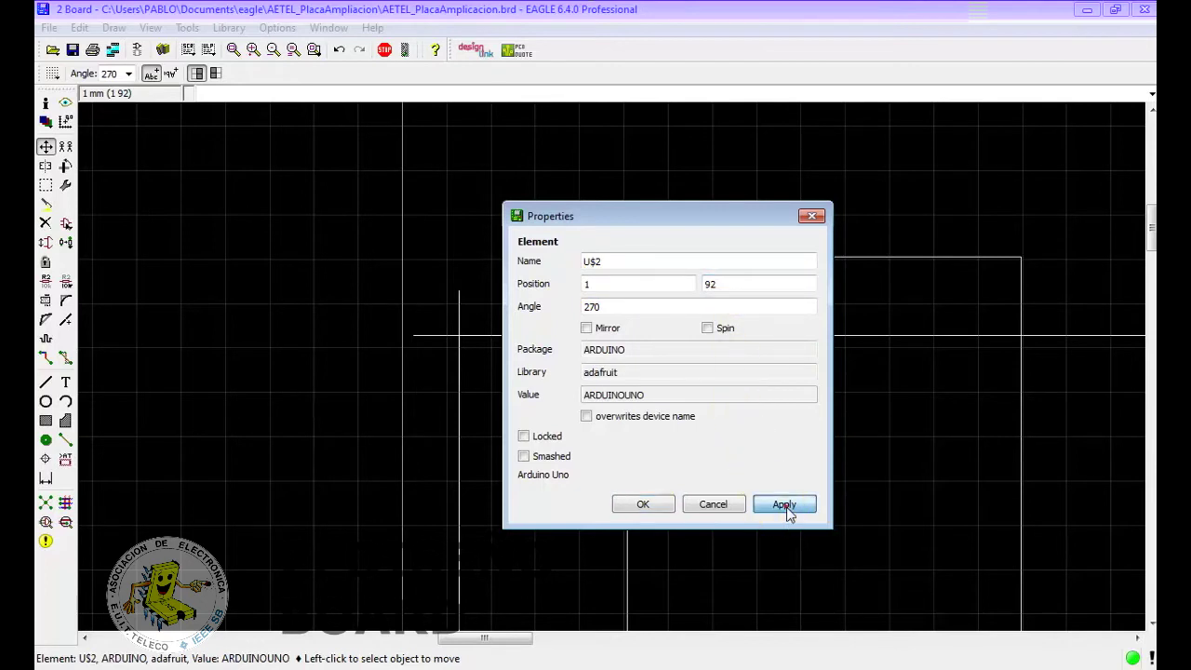
pyautogui.click(646, 505)
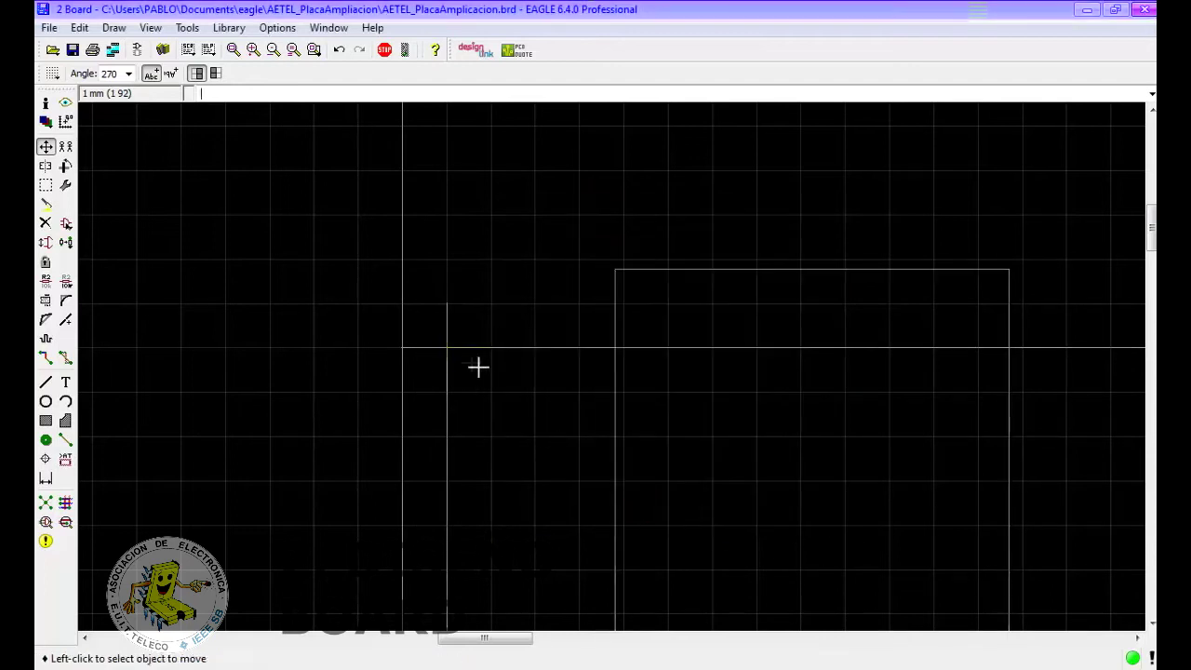
pyautogui.click(462, 360)
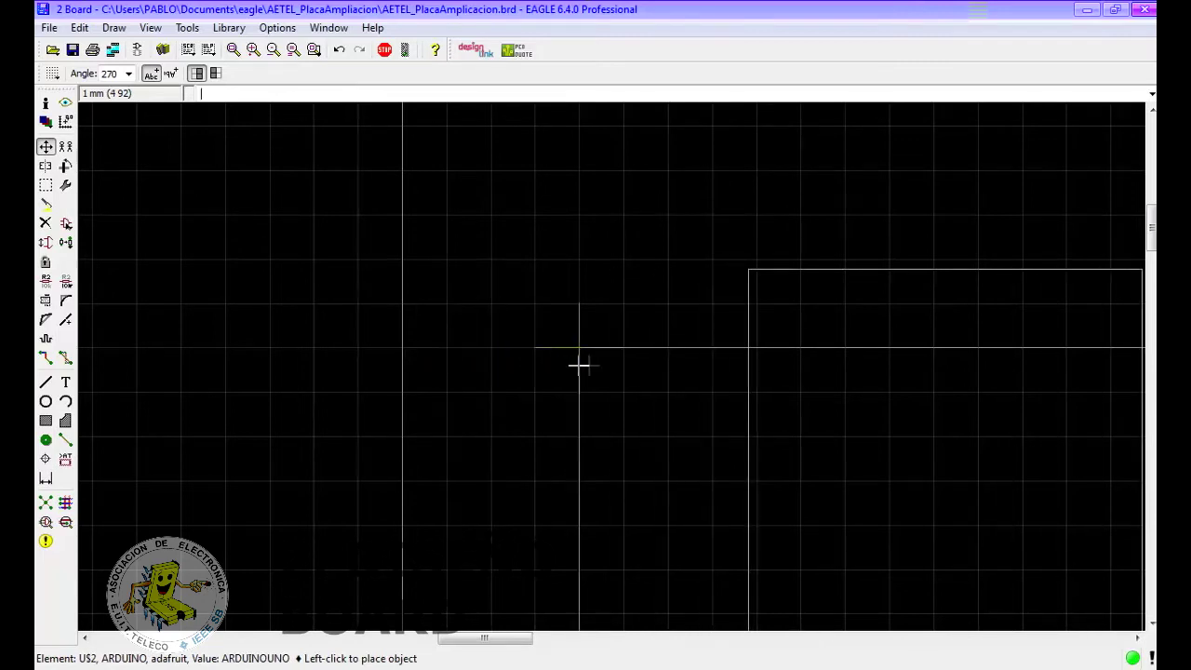
pyautogui.click(461, 359)
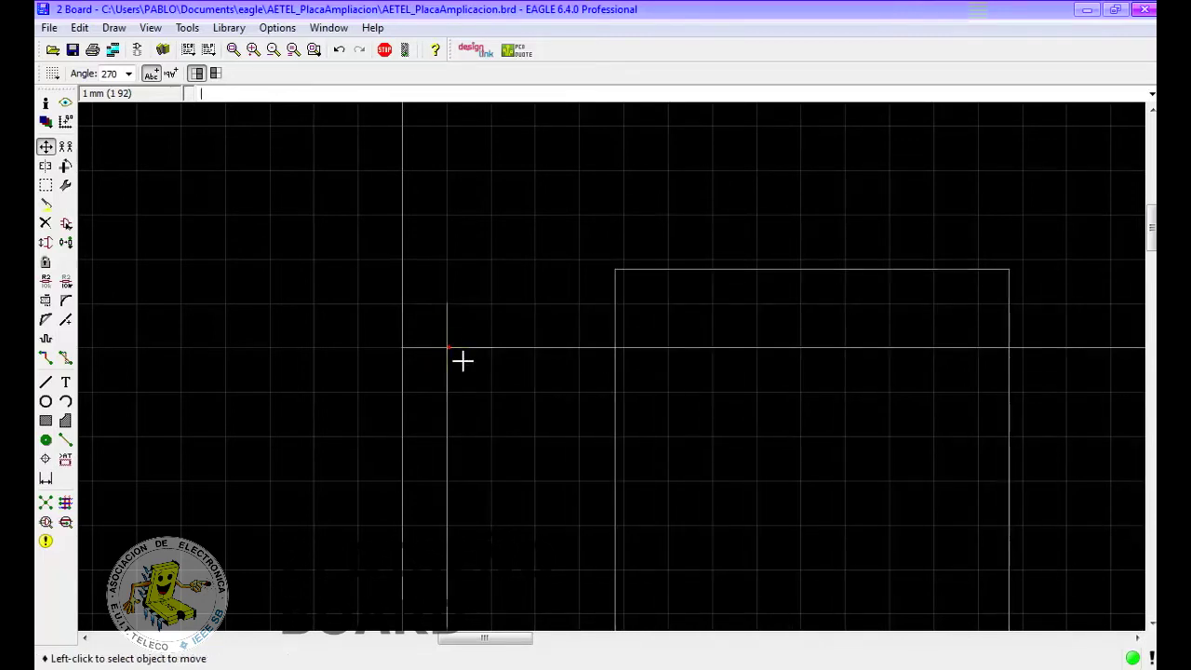
# - Switch the grid and alternate grid to 5 mm and snap the ARDUINO outline onto it
pyautogui.click(151, 28)
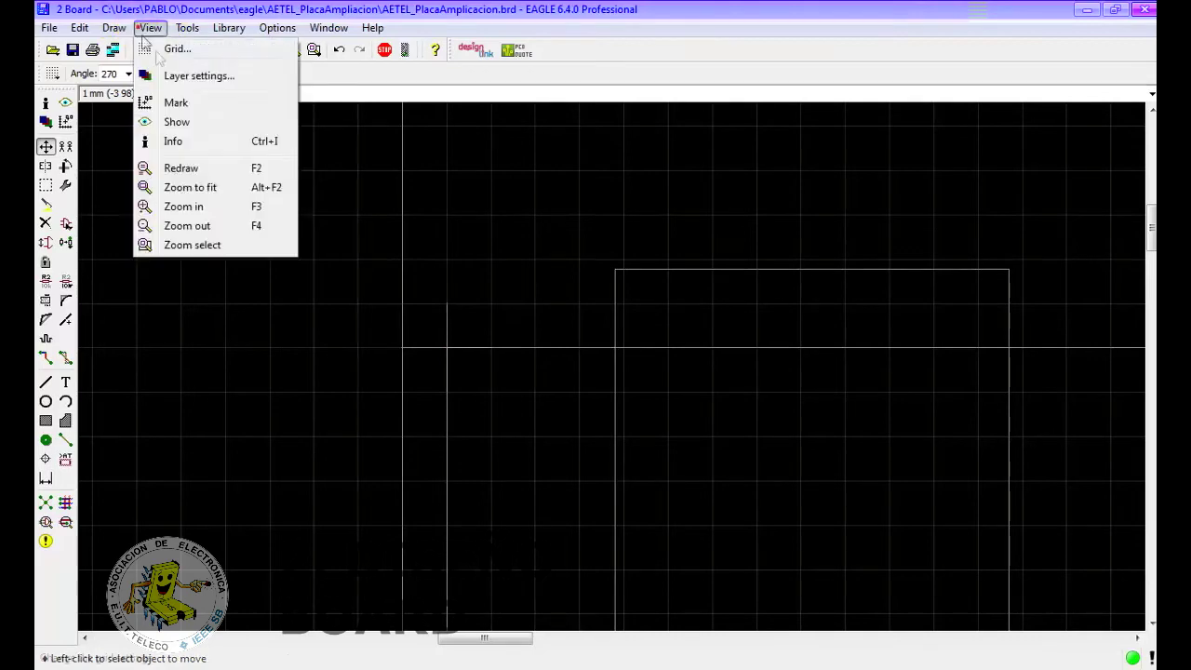
pyautogui.click(176, 49)
pyautogui.click(122, 96)
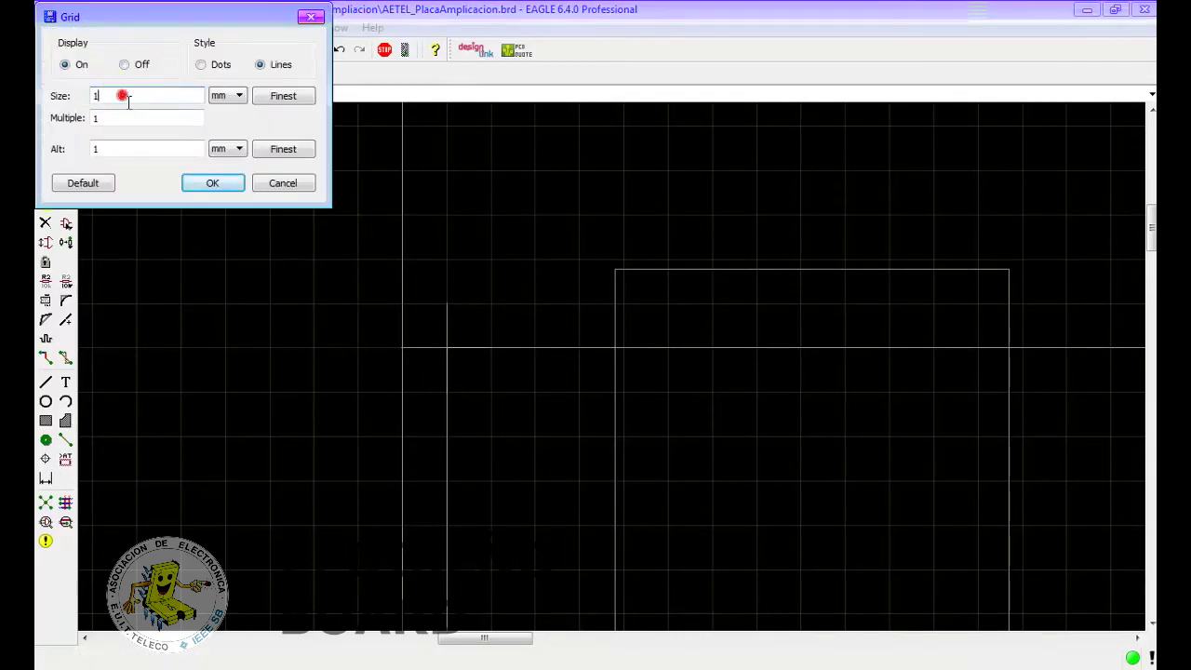
pyautogui.write('5')
pyautogui.click(112, 149)
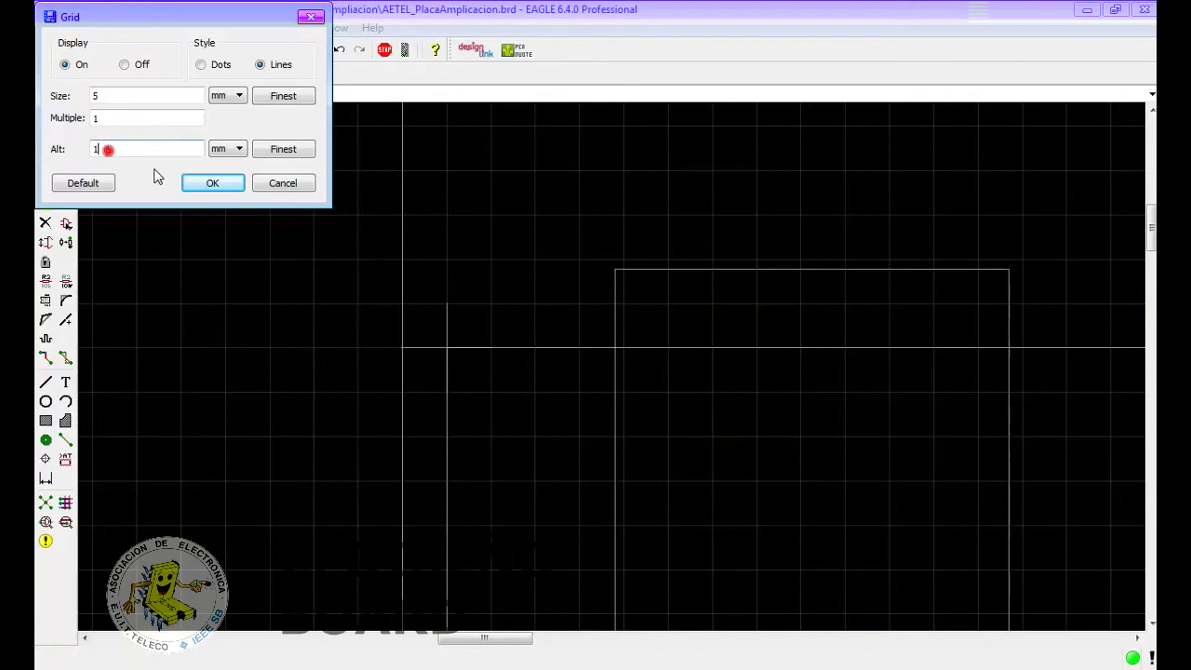
pyautogui.write('5')
pyautogui.click(208, 181)
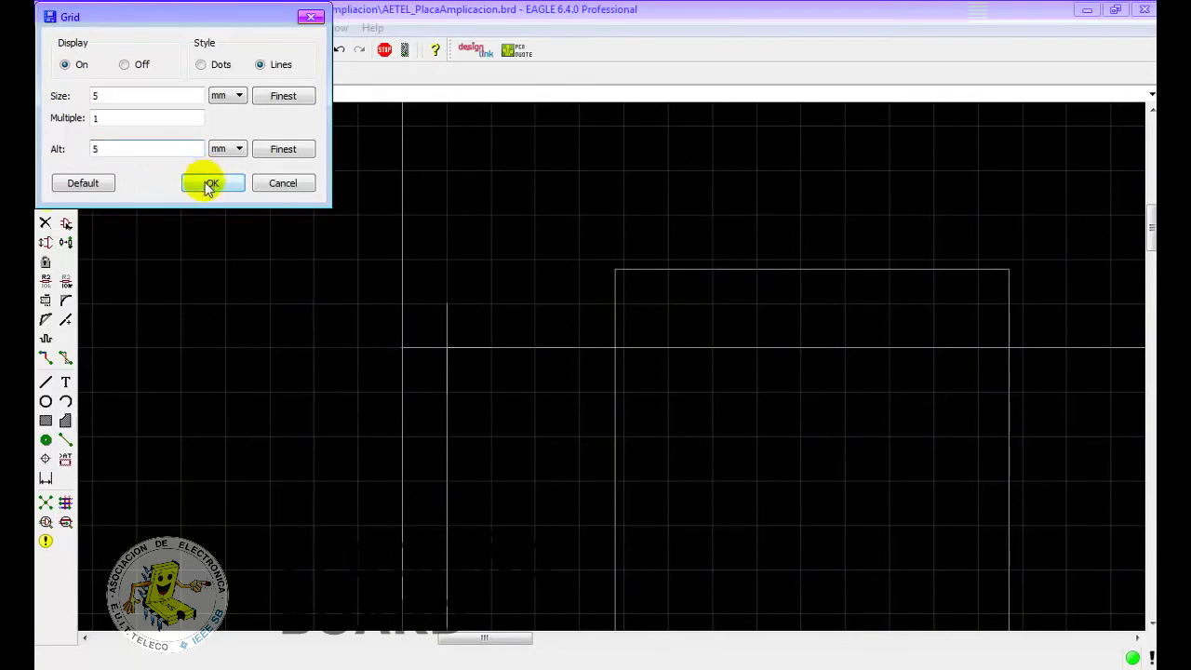
pyautogui.click(462, 361)
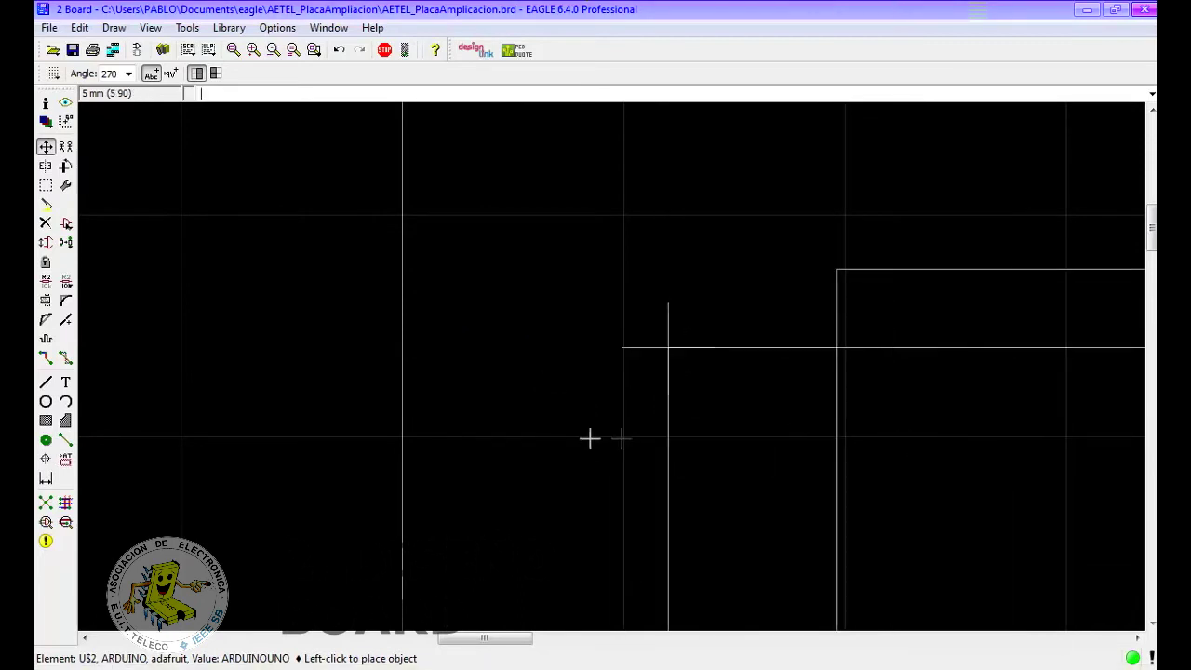
pyautogui.click(490, 425)
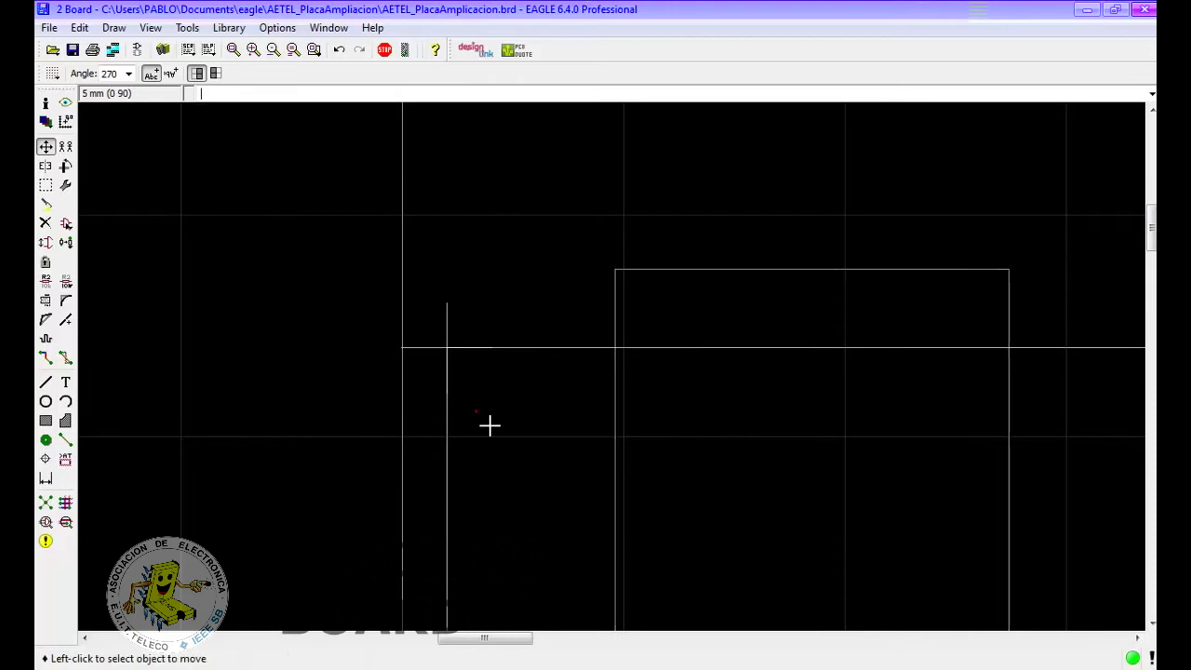
# - Restore the grid size and alternate grid to 1 mm
pyautogui.click(150, 27)
pyautogui.click(168, 48)
pyautogui.click(132, 96)
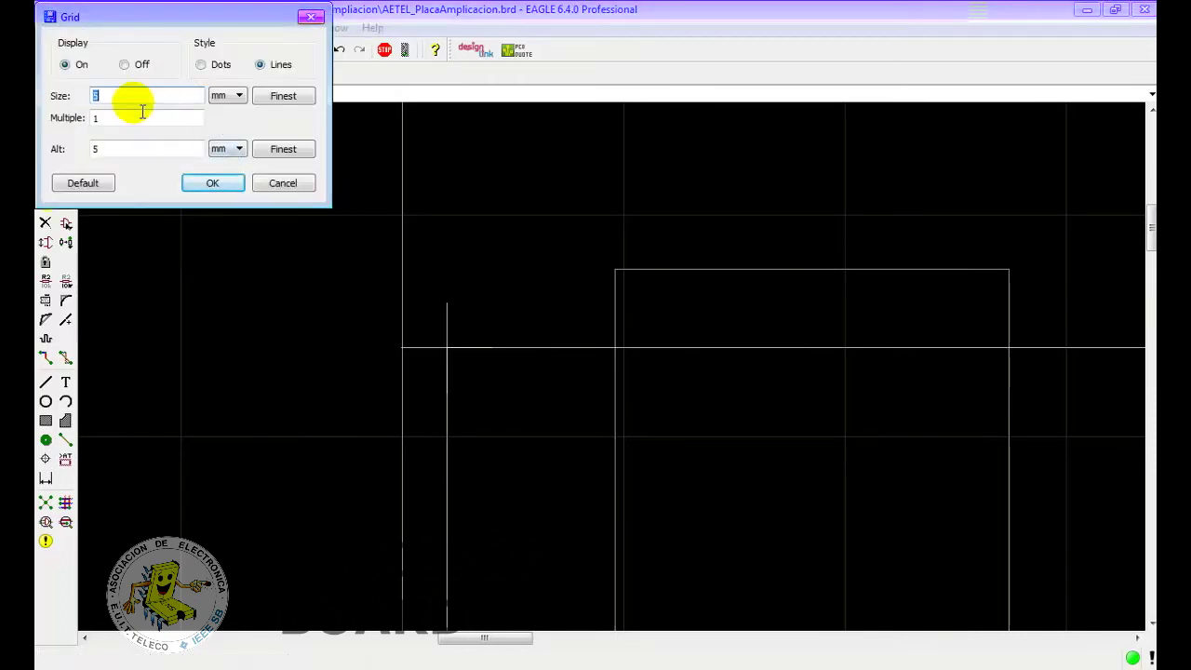
pyautogui.write('1')
pyautogui.doubleClick(99, 149)
pyautogui.write('1')
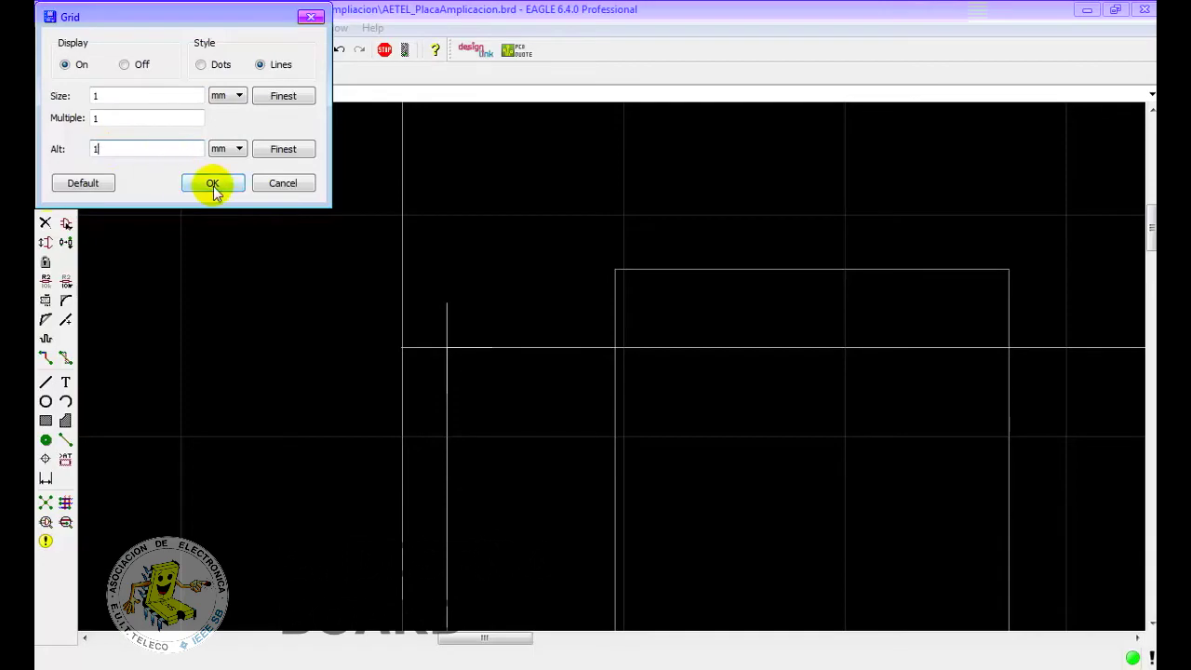
pyautogui.click(212, 184)
pyautogui.scroll(-3, 463, 425)
pyautogui.scroll(-3, 468, 426)
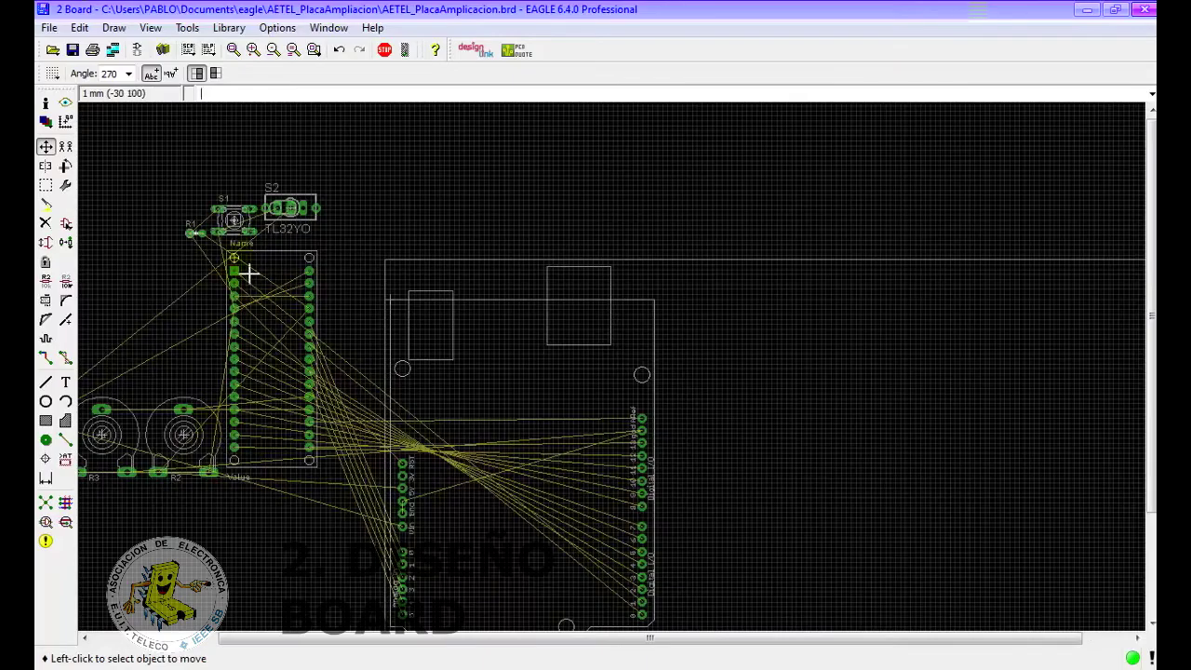
# - Move the ARDUINONANO footprint into the shield, rotated 180°, between the two pin headers
pyautogui.click(244, 269)
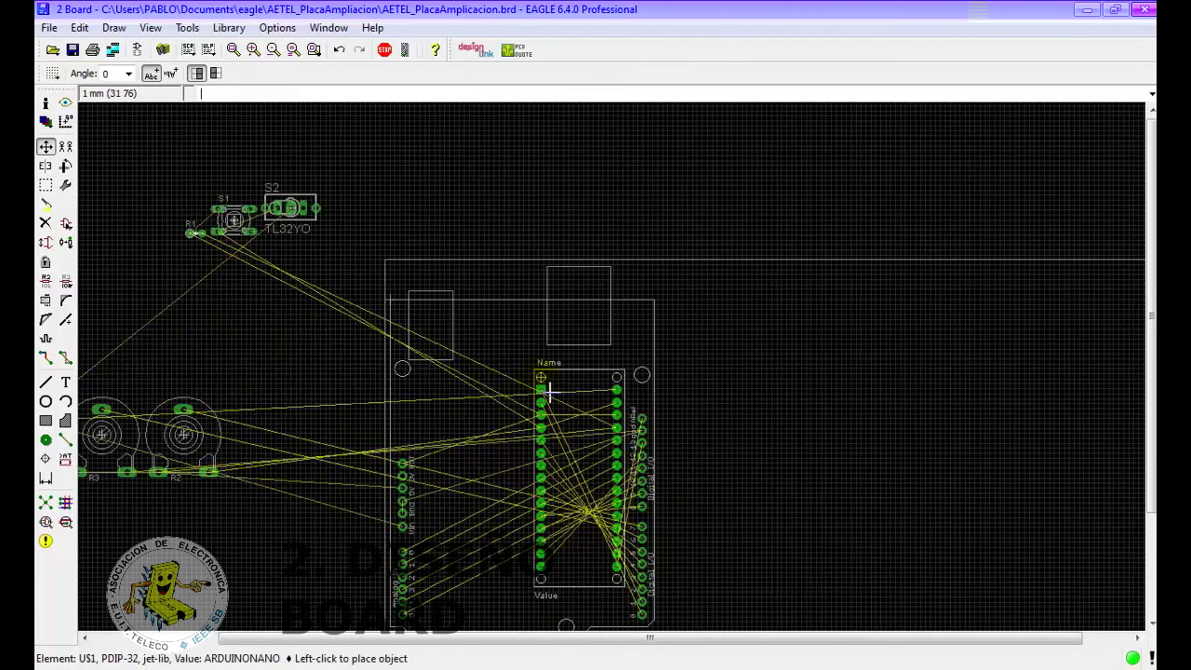
pyautogui.scroll(5, 513, 372)
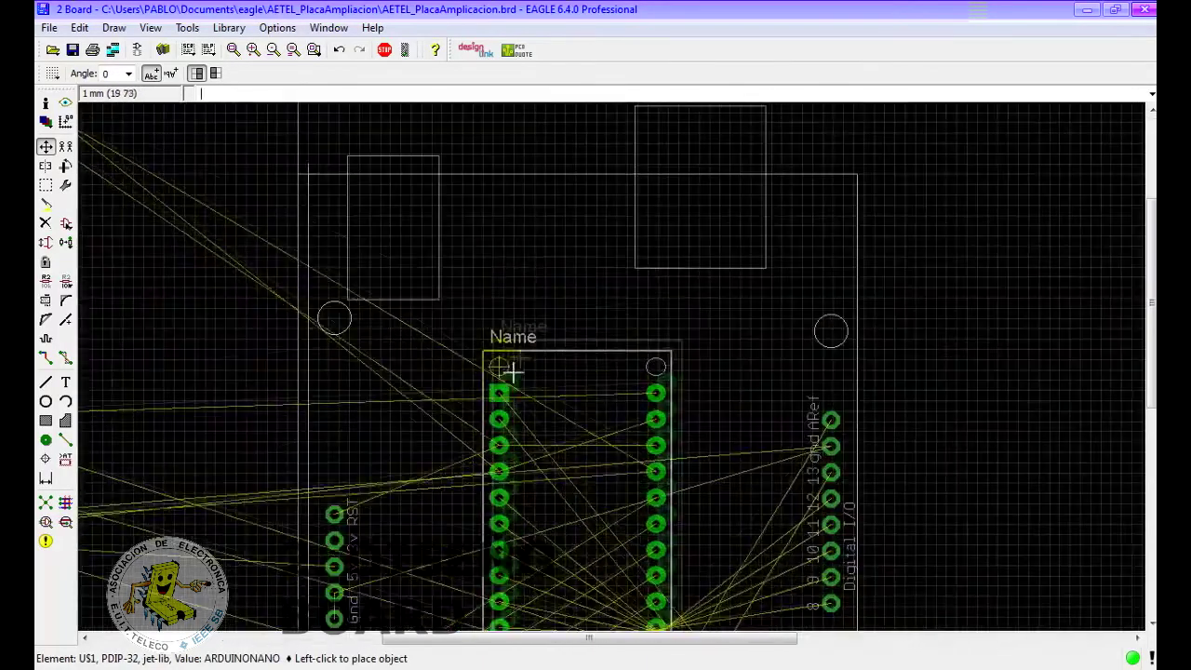
pyautogui.scroll(-3, 518, 283)
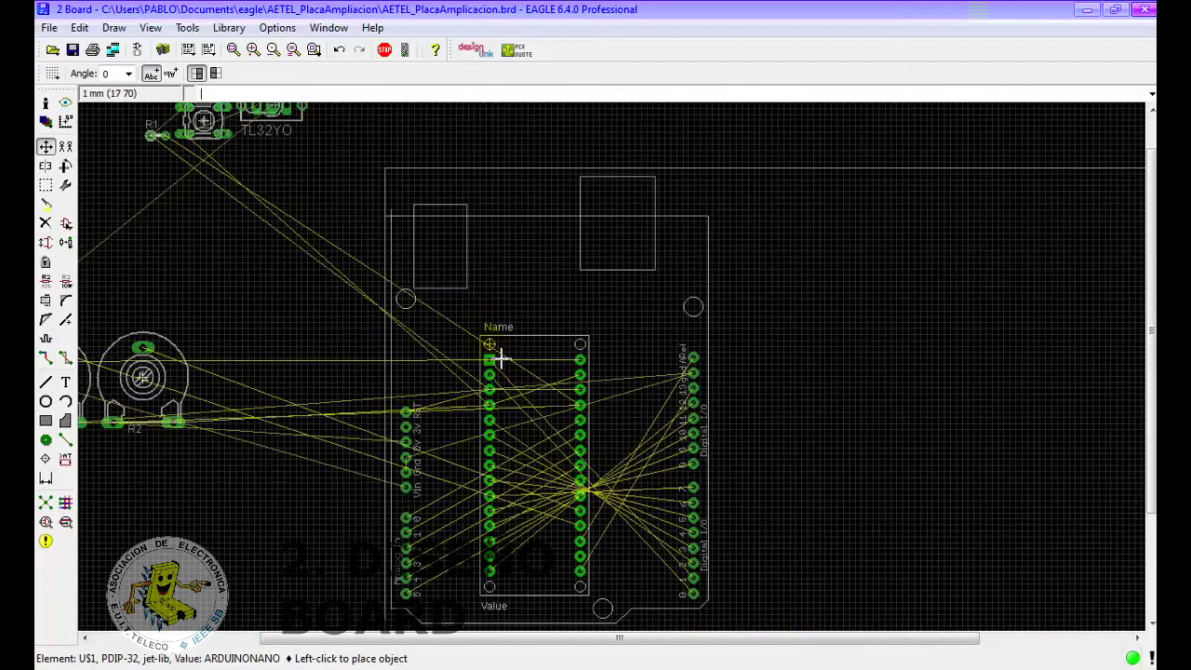
pyautogui.click(508, 348)
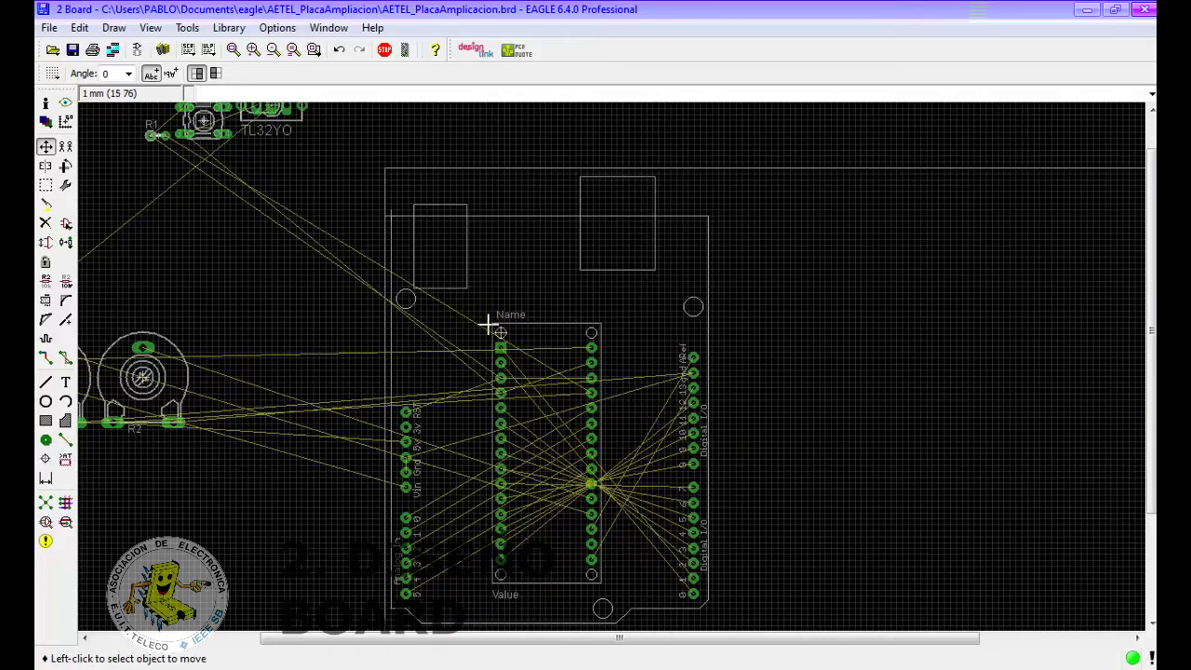
pyautogui.click(515, 346)
pyautogui.rightClick(526, 332)
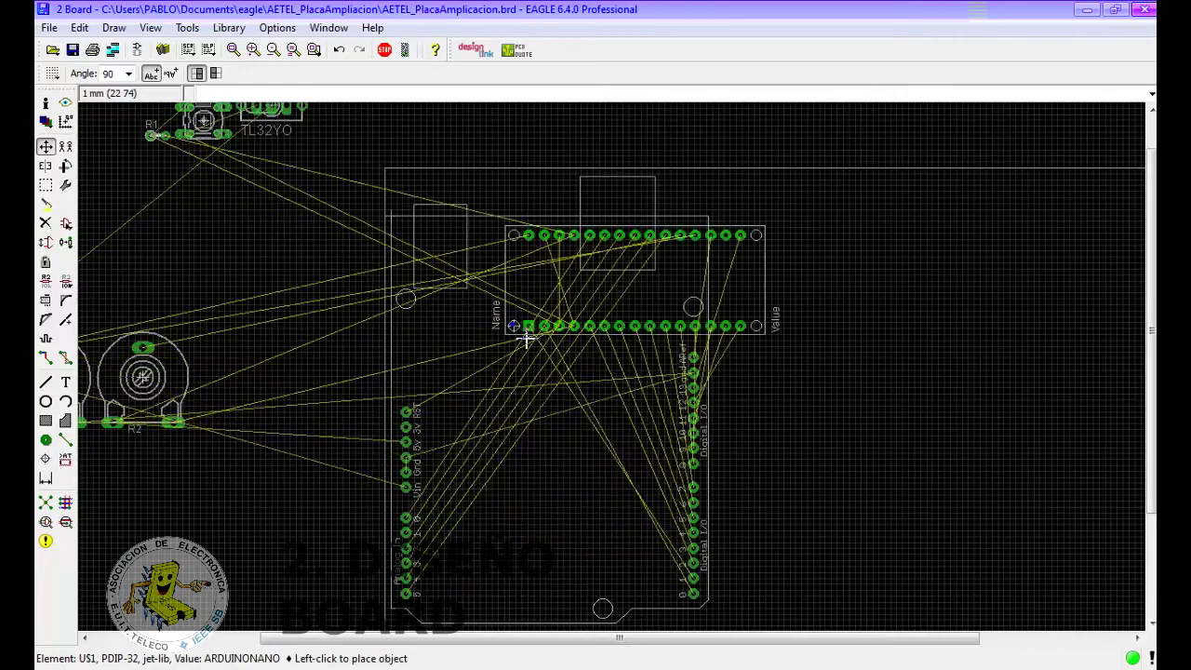
pyautogui.rightClick(551, 483)
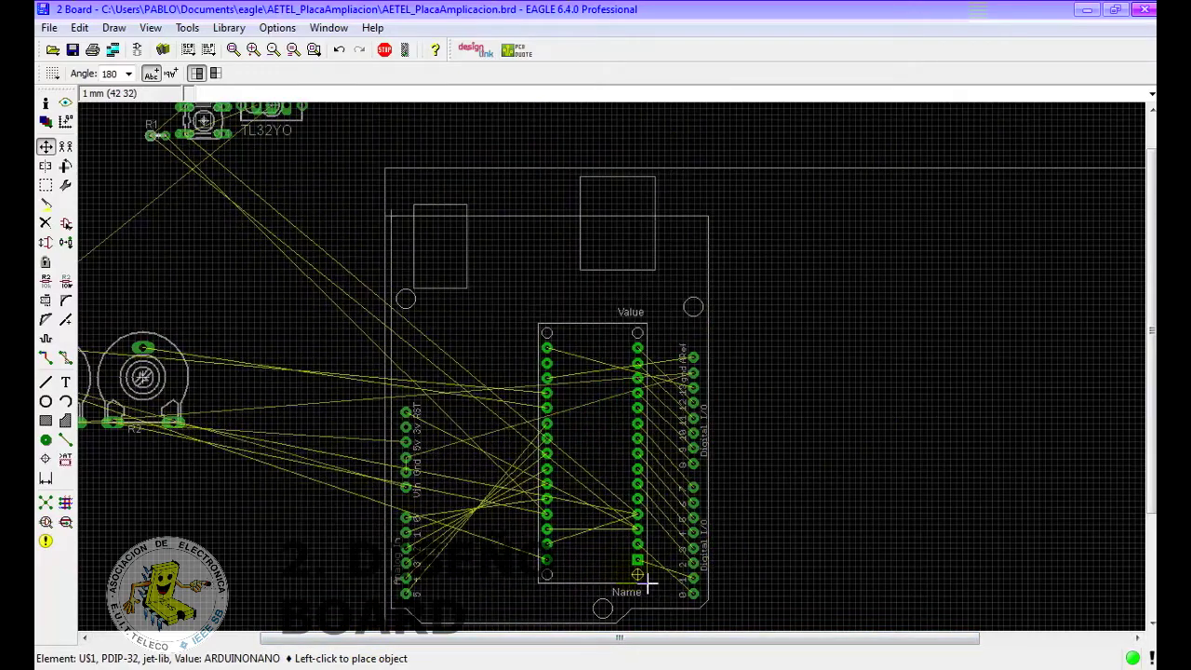
pyautogui.click(649, 582)
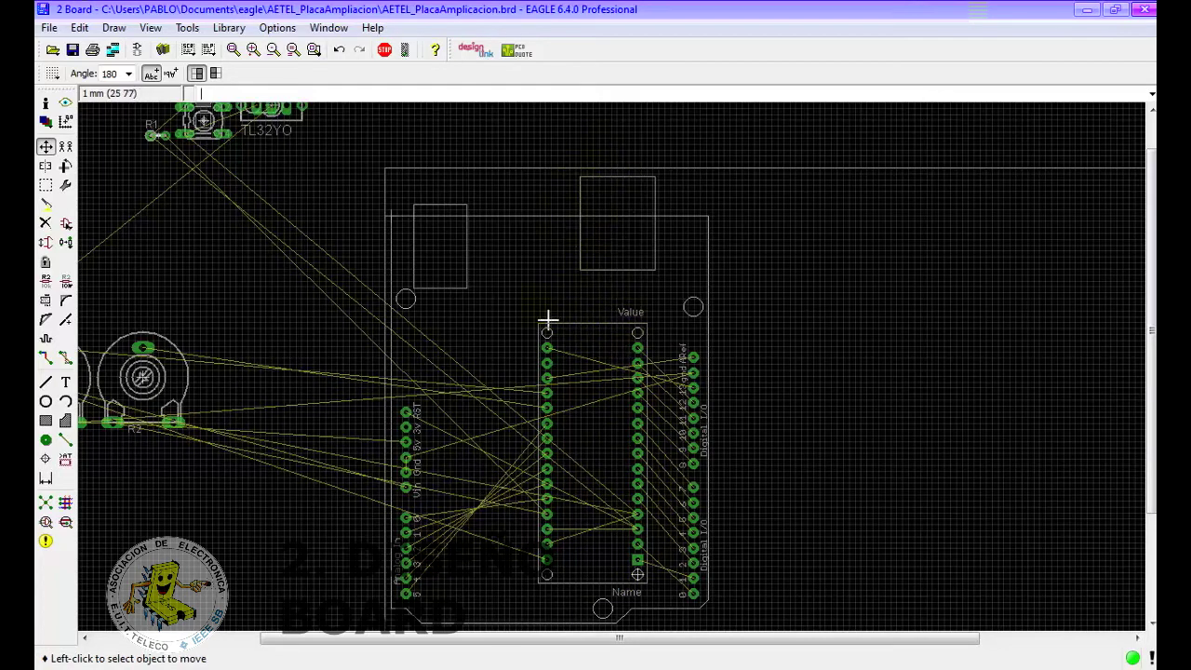
# - Nudge the Nano footprint slightly into its final position between the headers
pyautogui.click(637, 575)
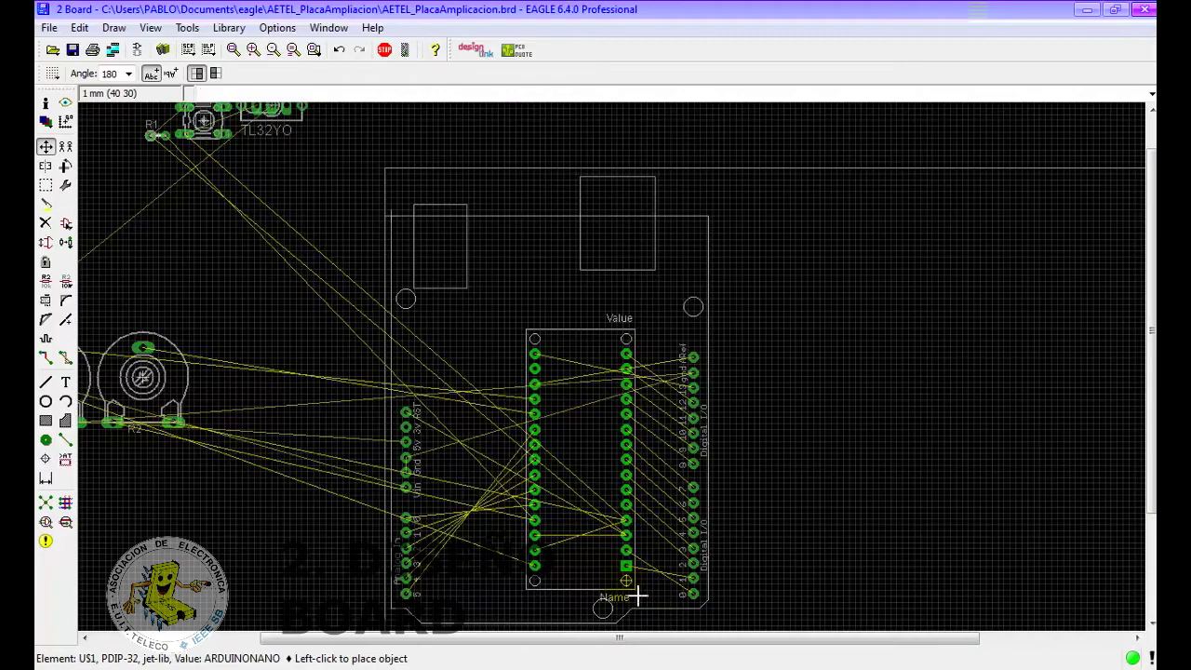
pyautogui.click(640, 598)
pyautogui.scroll(-2, 651, 492)
pyautogui.scroll(-1, 625, 470)
pyautogui.scroll(4, 624, 470)
pyautogui.scroll(-2, 624, 470)
pyautogui.scroll(1, 647, 595)
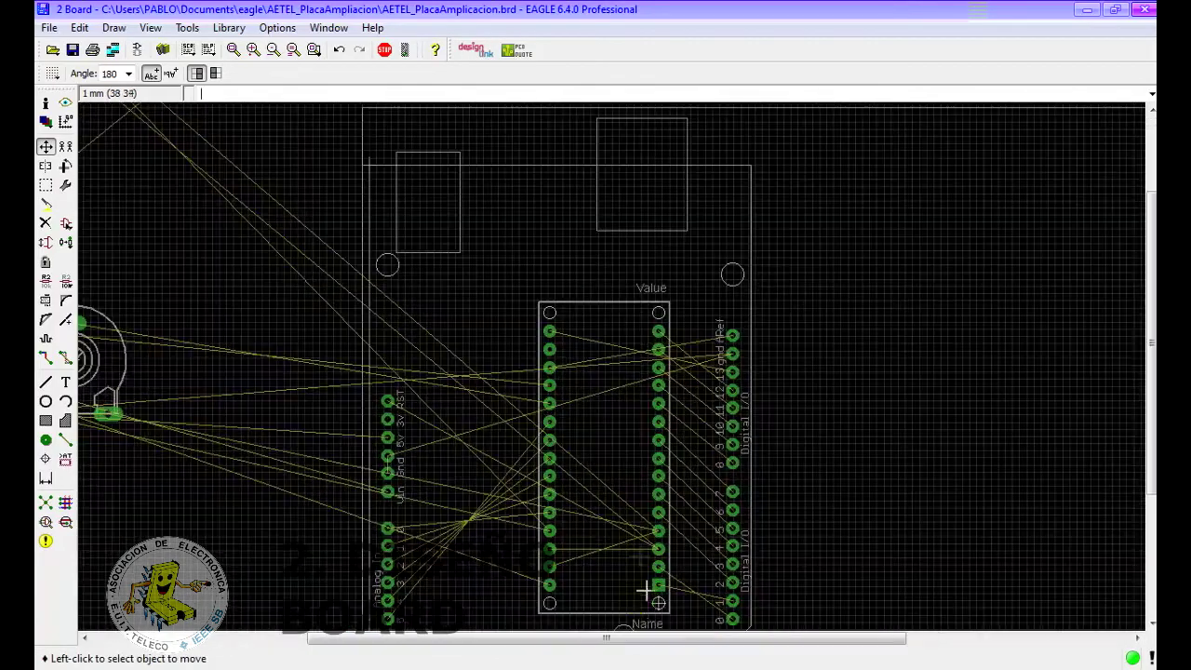
pyautogui.scroll(-1, 307, 461)
pyautogui.scroll(-3, 521, 446)
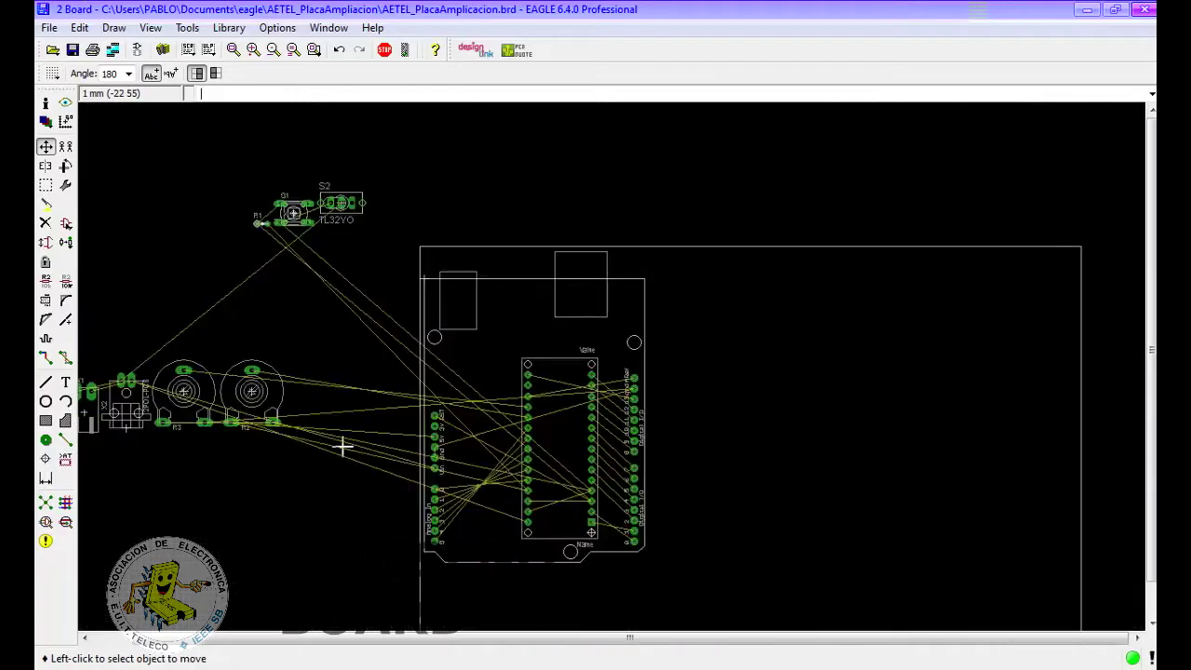
pyautogui.scroll(2, 345, 447)
pyautogui.click(248, 399)
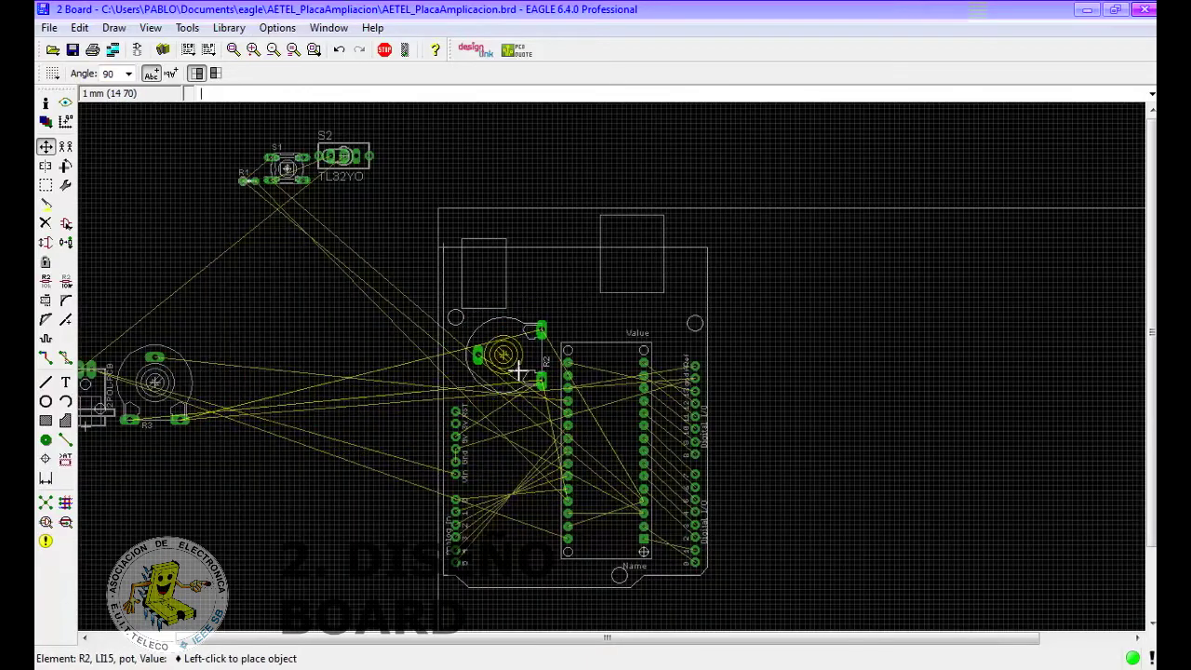
# - Rotate R2 to 270° and place it at the shield's top-left, with R3 set below it
pyautogui.rightClick(518, 373)
pyautogui.rightClick(518, 373)
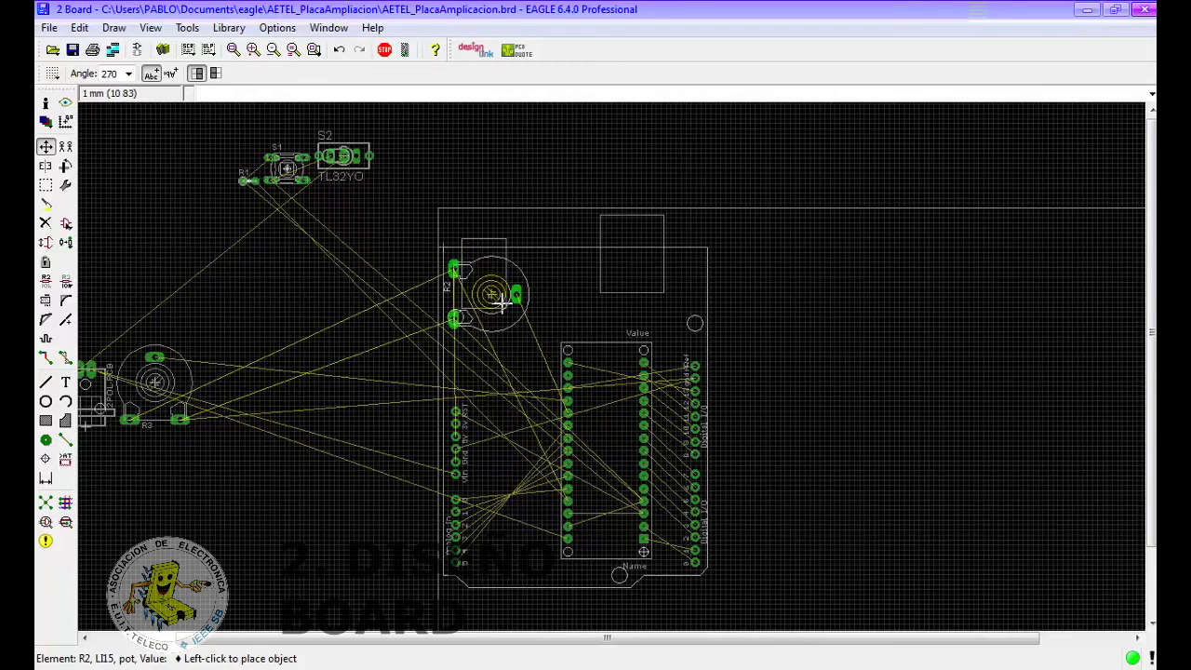
pyautogui.click(502, 300)
pyautogui.click(160, 383)
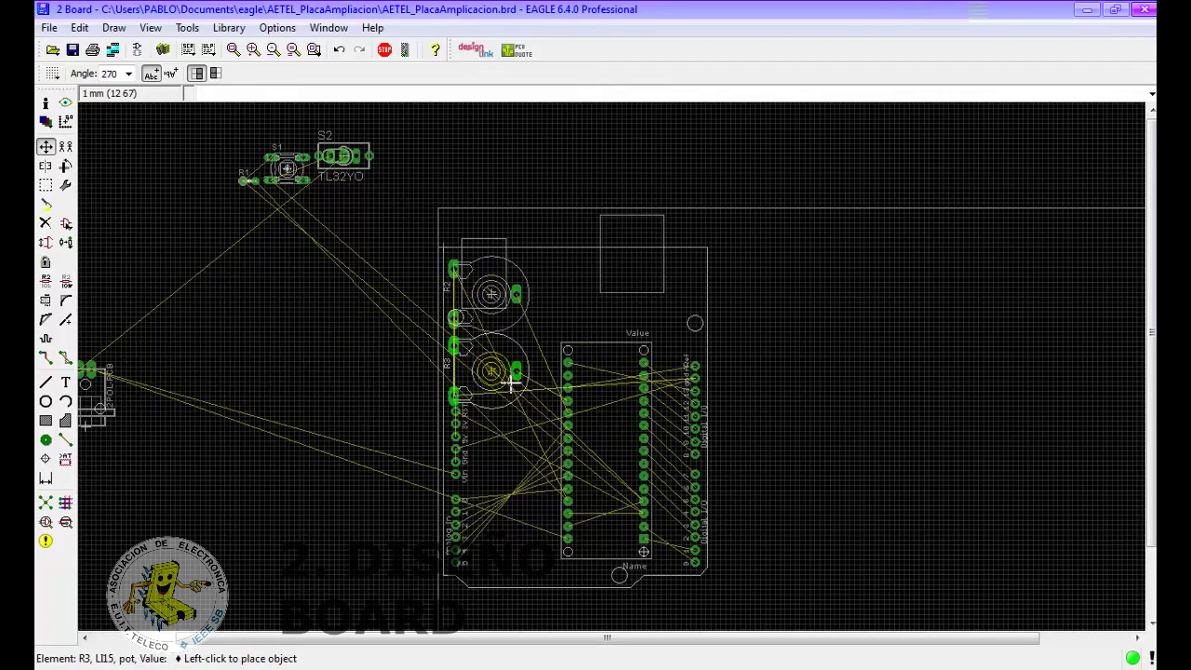
pyautogui.click(511, 379)
# - Nudge R2 and R3 slightly upward so they line up beside the Nano
pyautogui.click(502, 300)
pyautogui.click(501, 295)
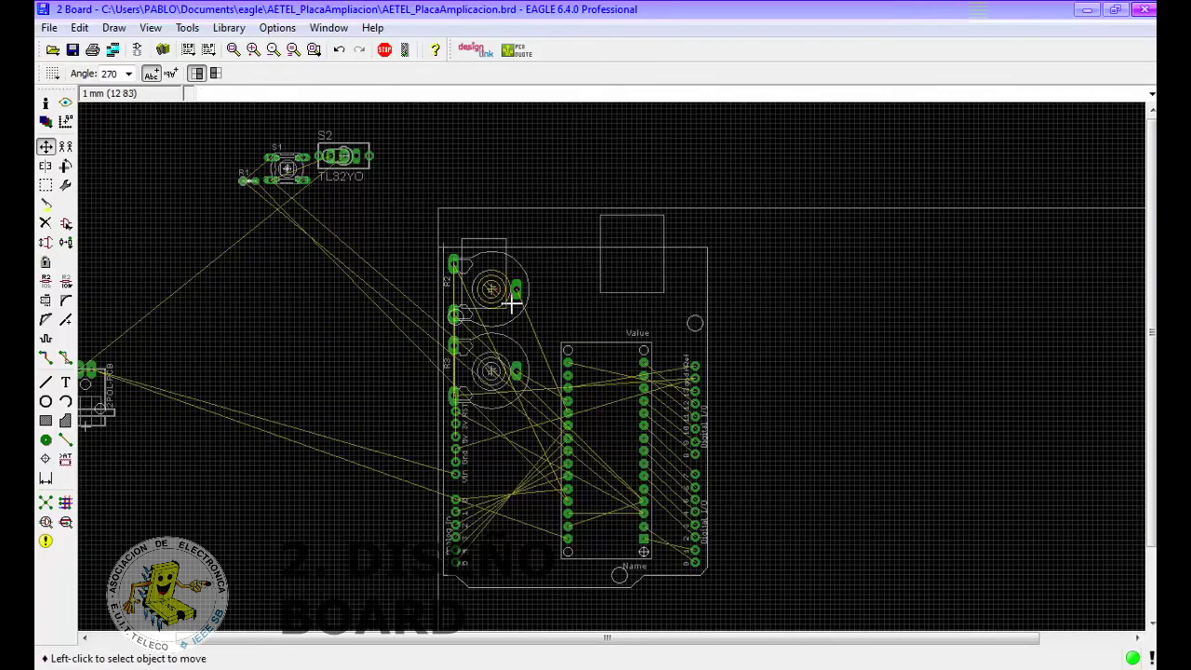
pyautogui.click(508, 377)
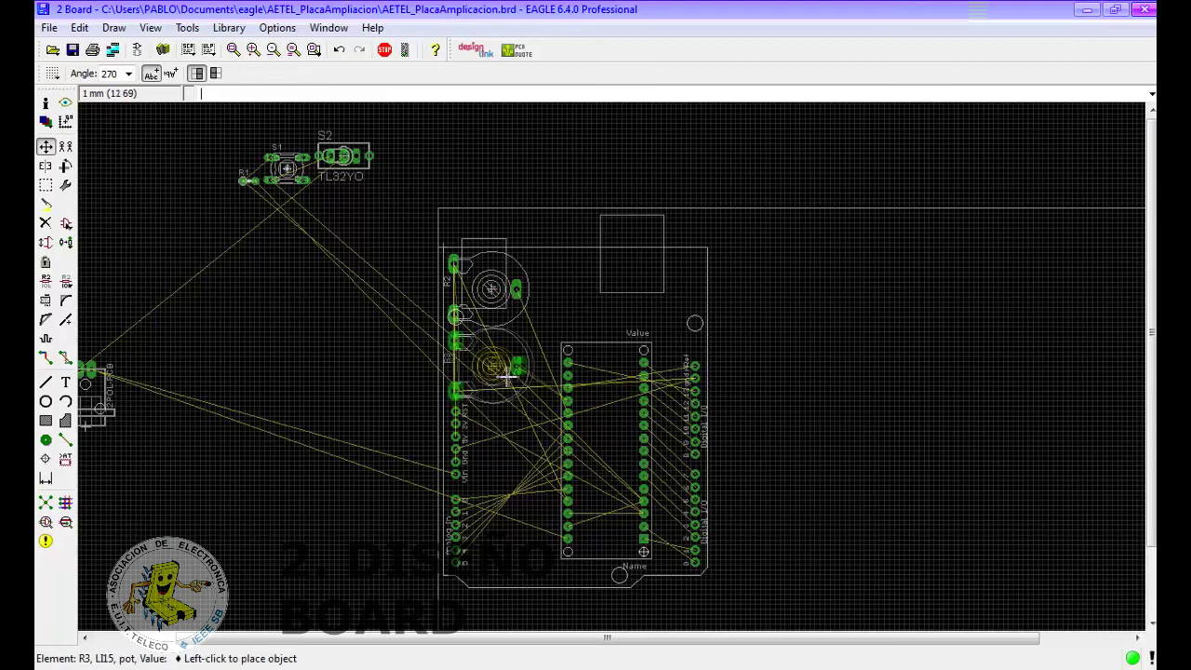
pyautogui.click(505, 371)
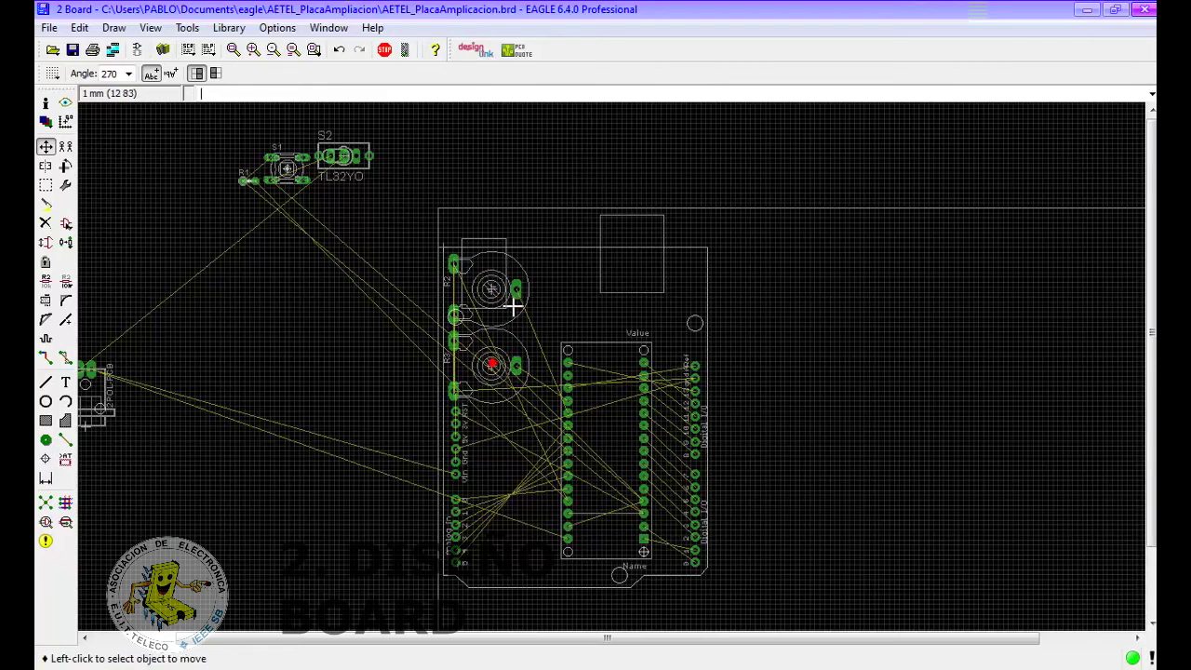
pyautogui.click(505, 297)
pyautogui.click(503, 293)
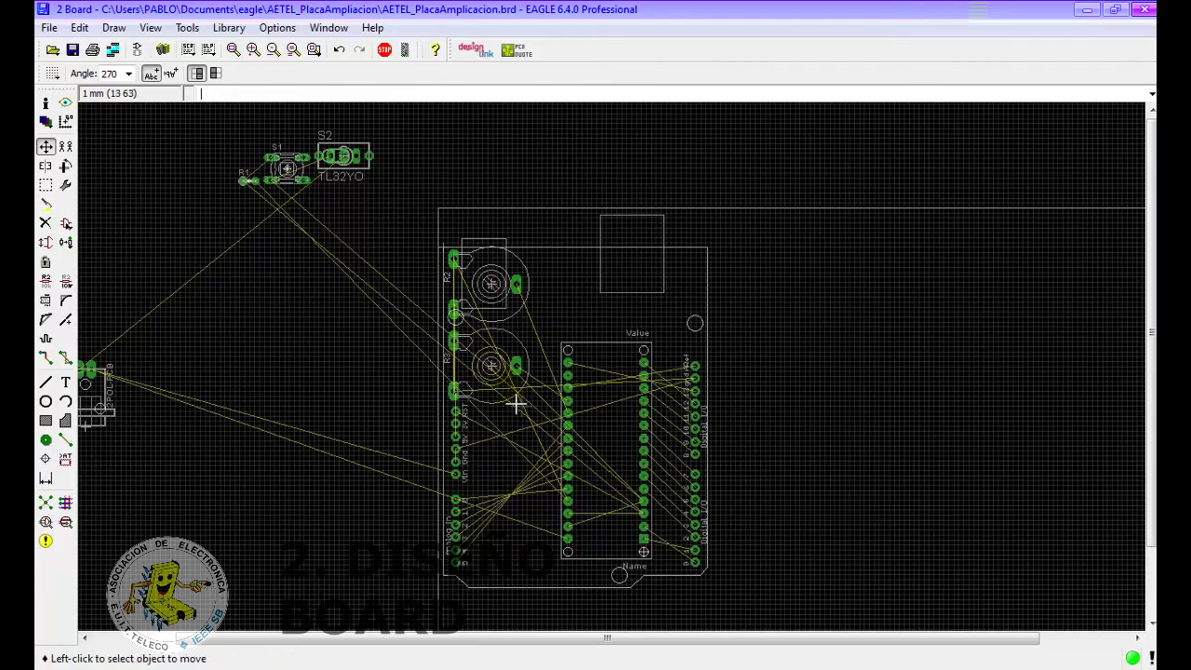
# - Rotate push button S1 to 270° and drop it onto the board
pyautogui.click(299, 179)
pyautogui.rightClick(548, 567)
pyautogui.rightClick(531, 558)
pyautogui.rightClick(536, 563)
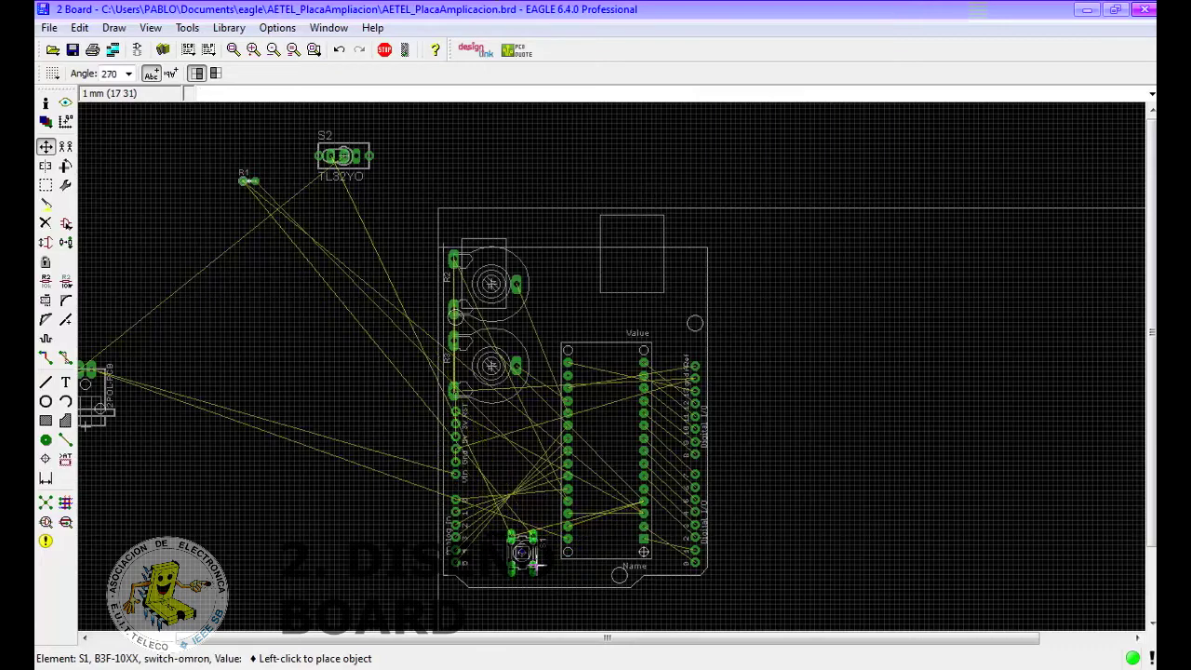
pyautogui.click(536, 558)
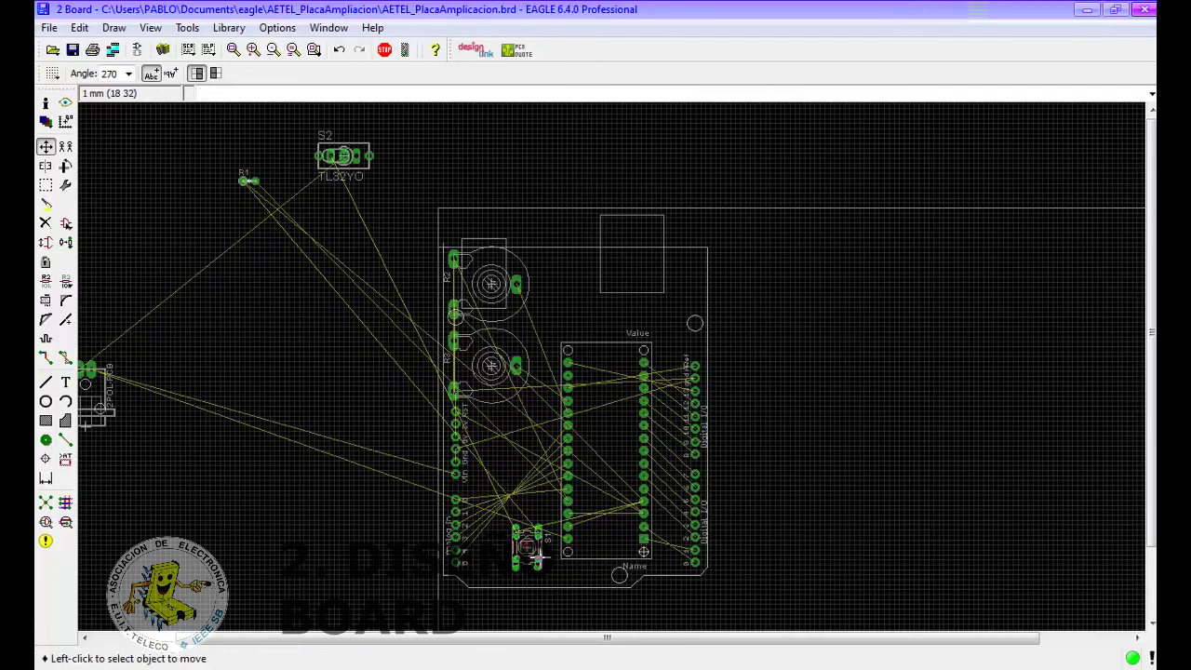
# - Place R1 and S1 along the board's bottom edge and recalculate the ratsnest airwires
pyautogui.click(265, 191)
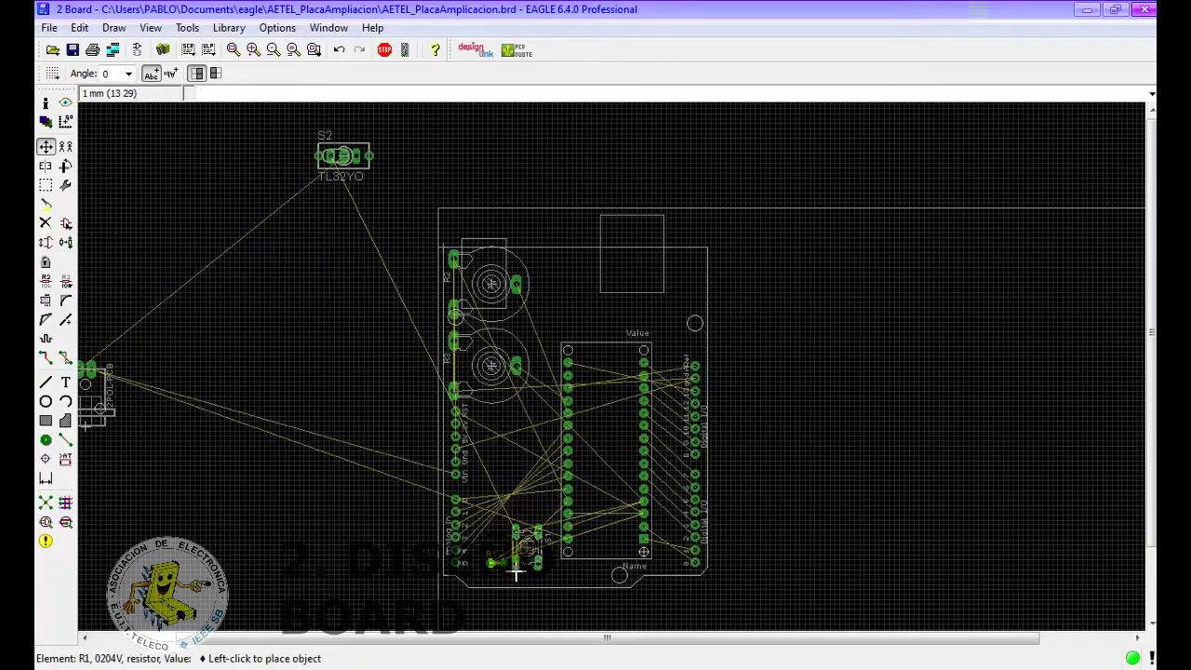
pyautogui.click(503, 574)
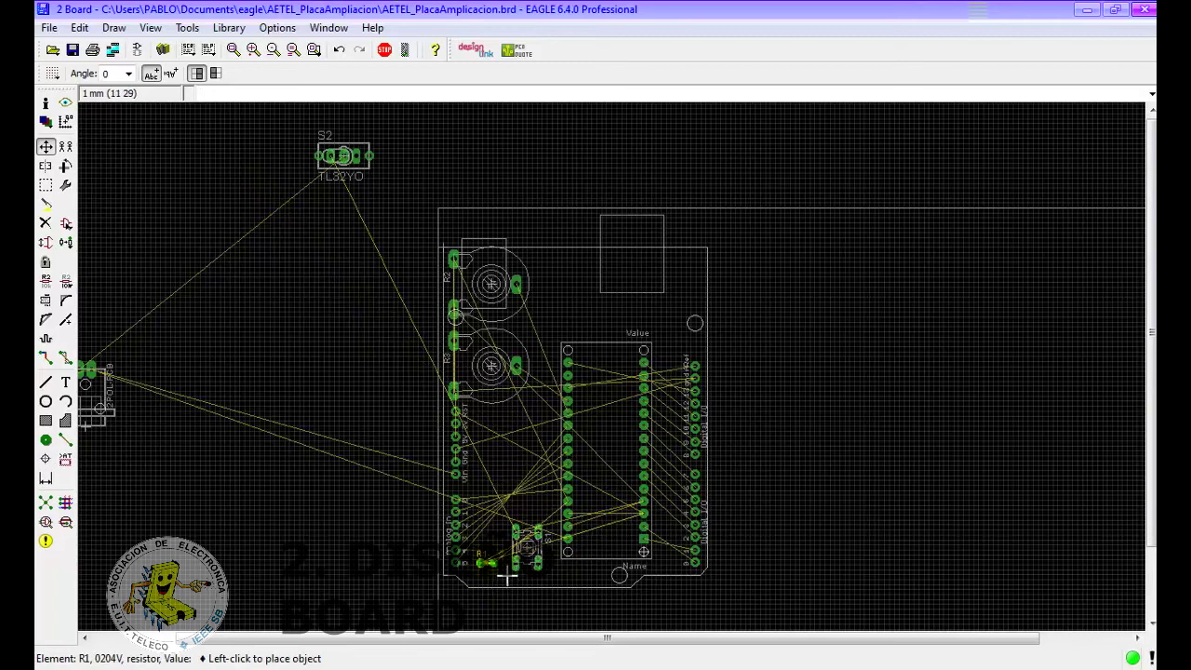
pyautogui.click(526, 547)
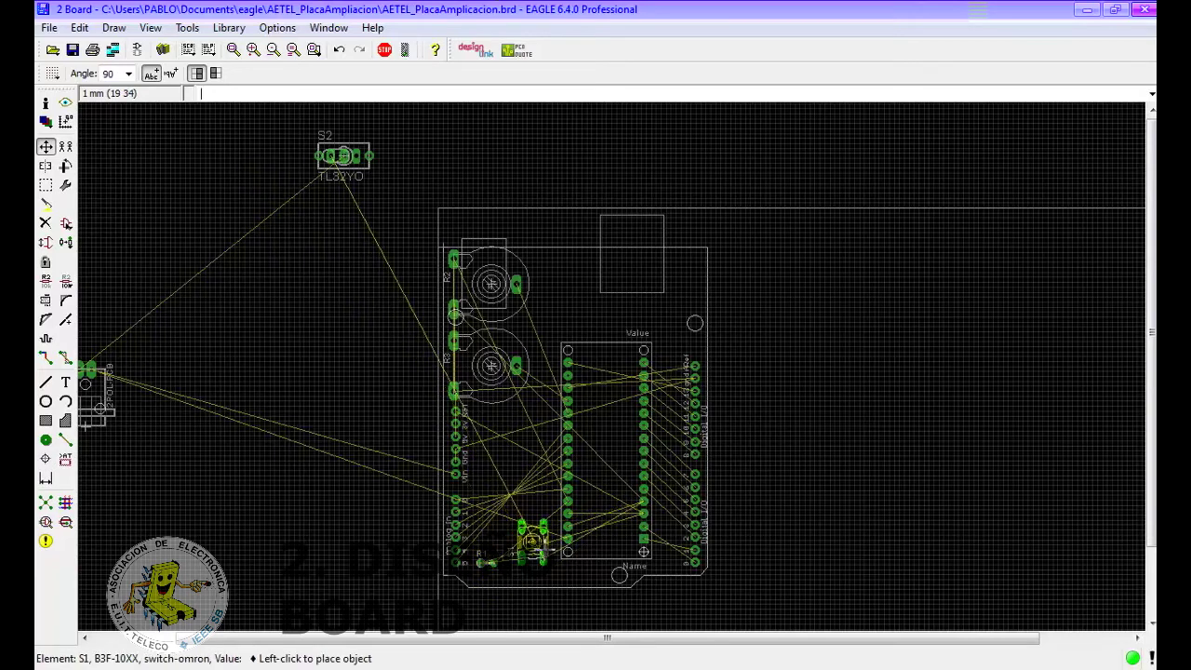
pyautogui.click(537, 555)
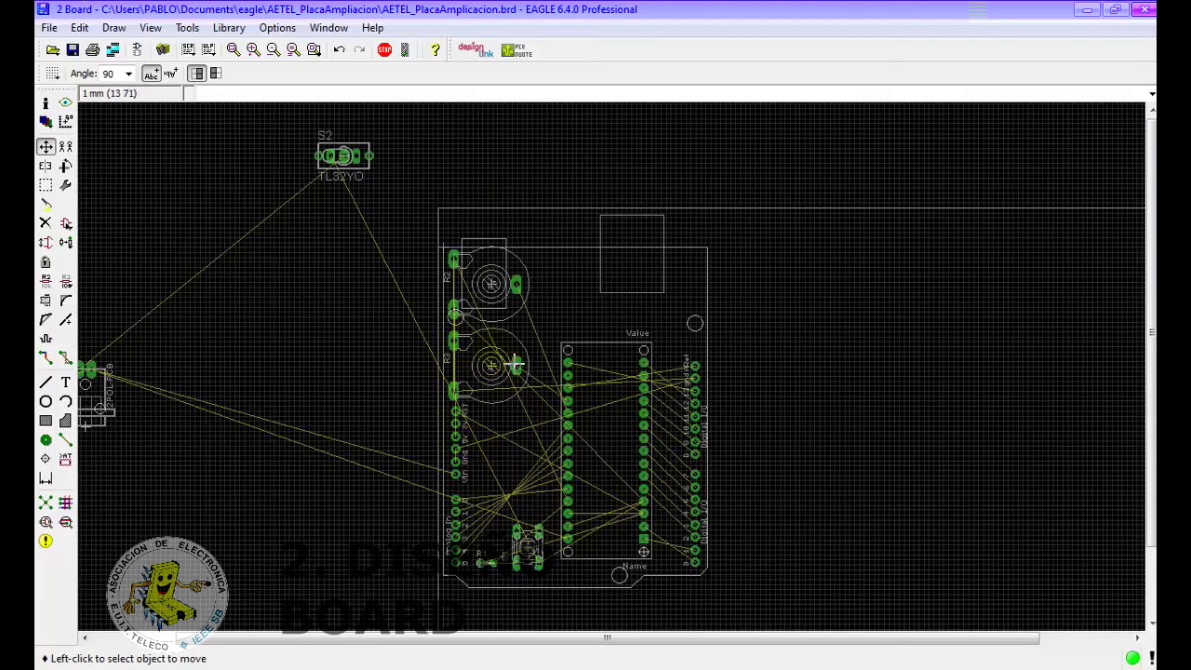
pyautogui.click(46, 502)
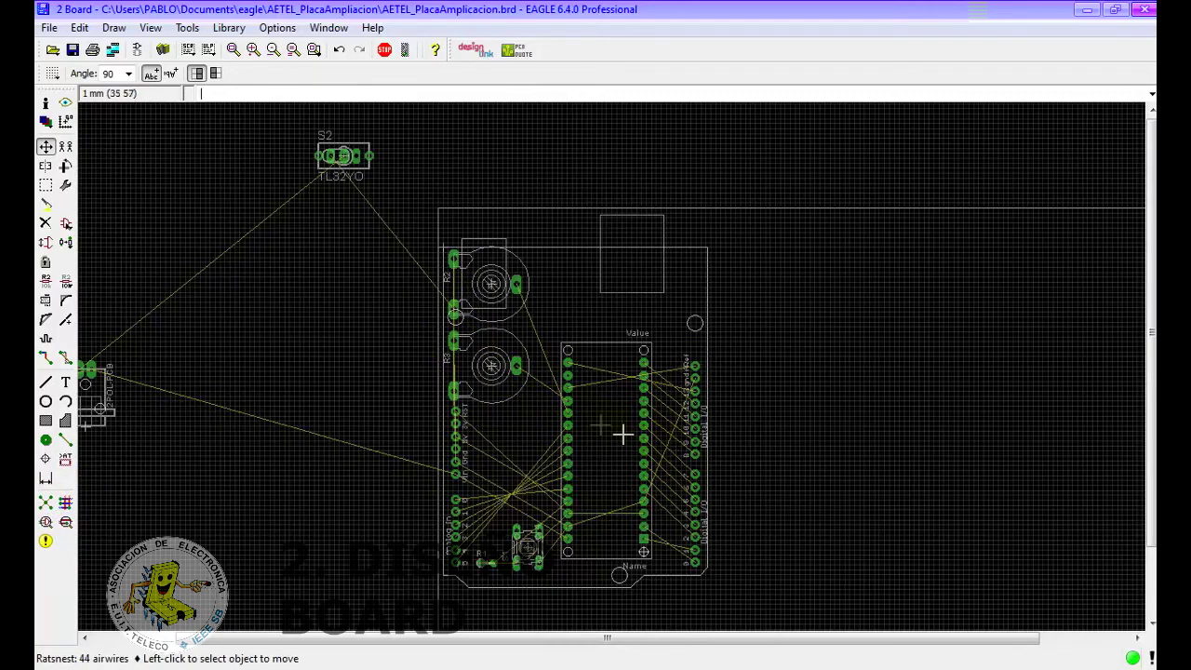
# - Place switch S2 rotated 180° near the top of the board
pyautogui.click(343, 155)
pyautogui.rightClick(578, 278)
pyautogui.rightClick(581, 280)
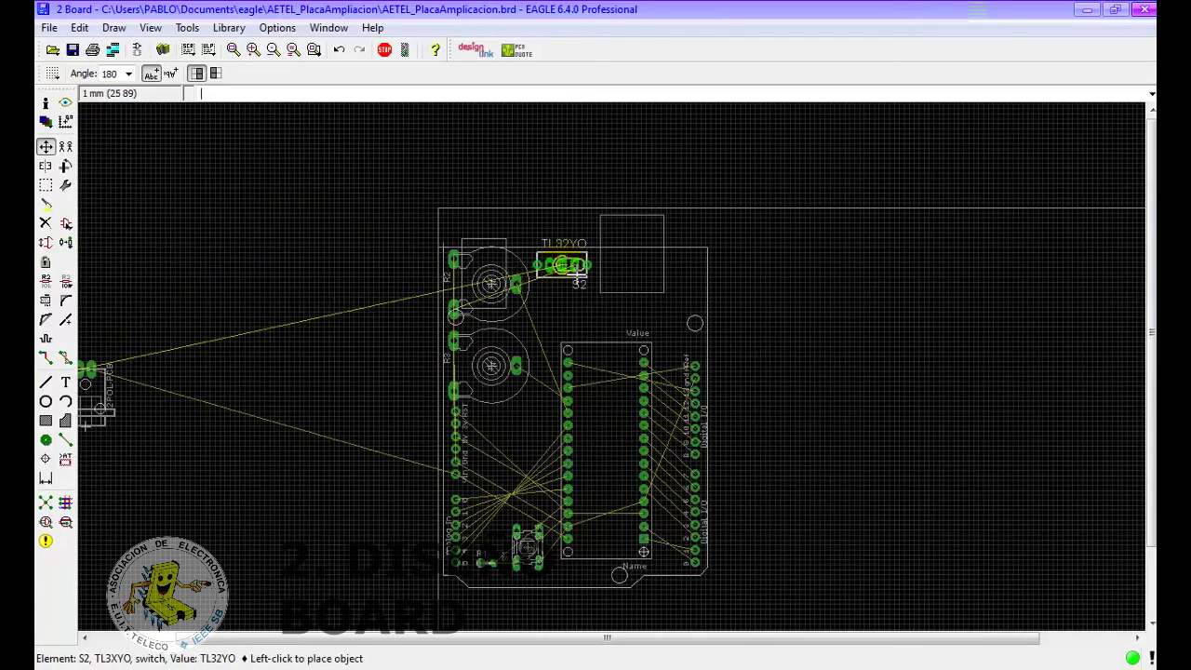
pyautogui.click(558, 265)
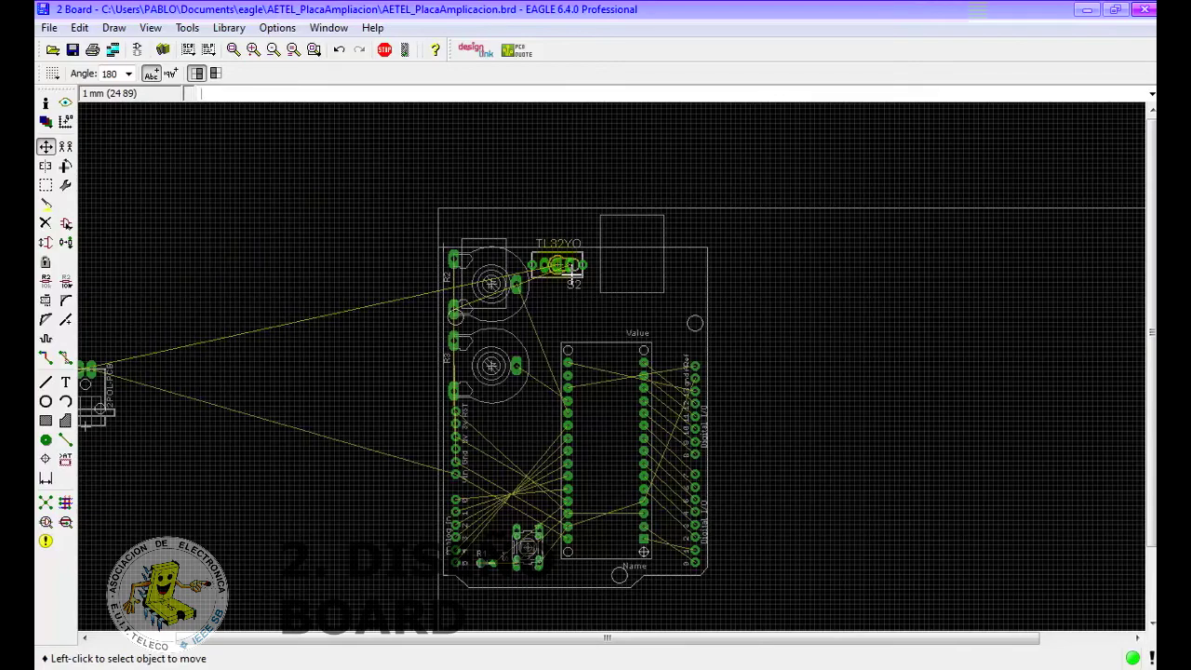
pyautogui.scroll(-2, 279, 360)
pyautogui.scroll(-1, 976, 455)
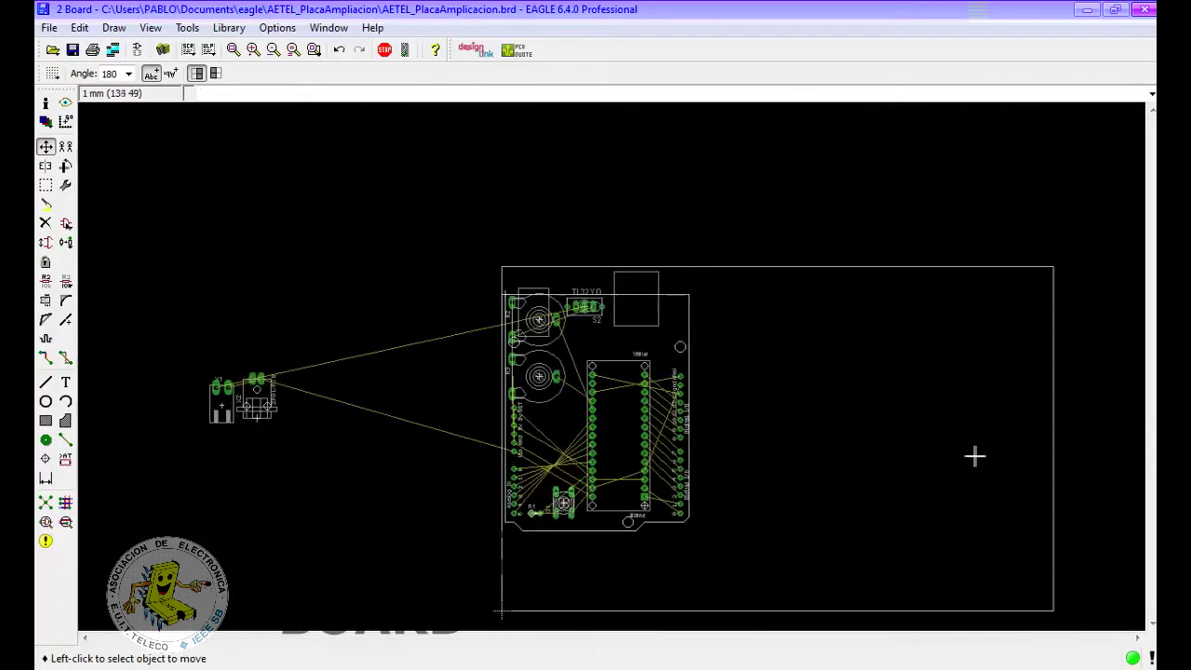
pyautogui.scroll(1, 845, 452)
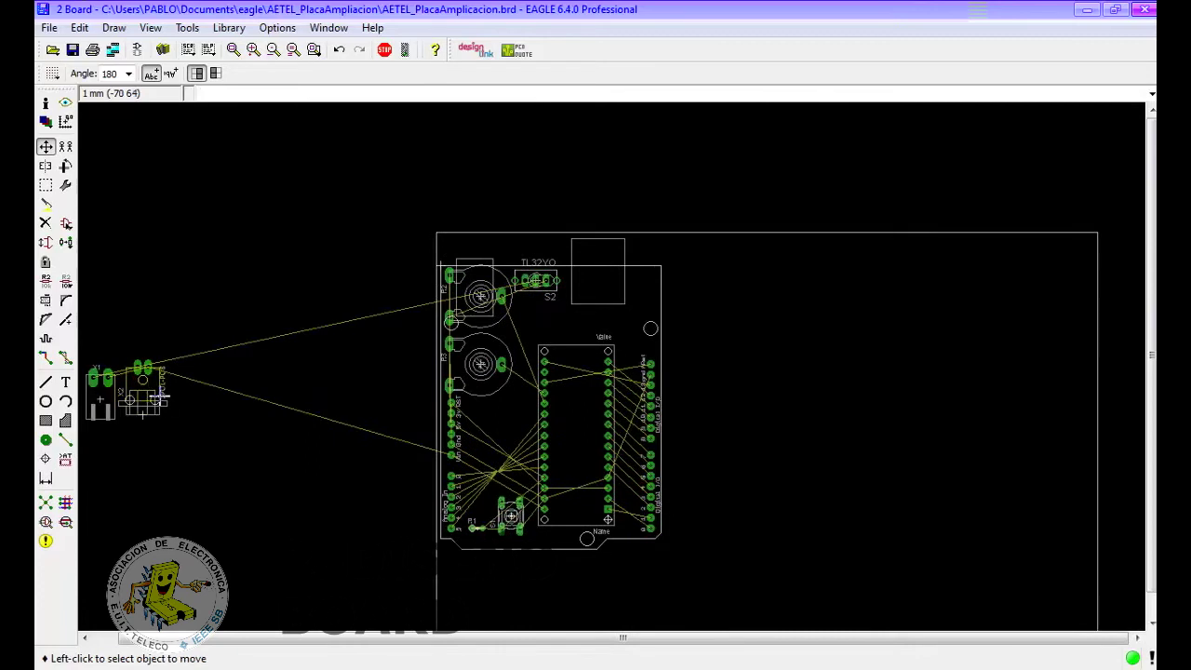
# - Place X2 at the board top and X1, rotated 90°, by the top-right corner
pyautogui.click(144, 400)
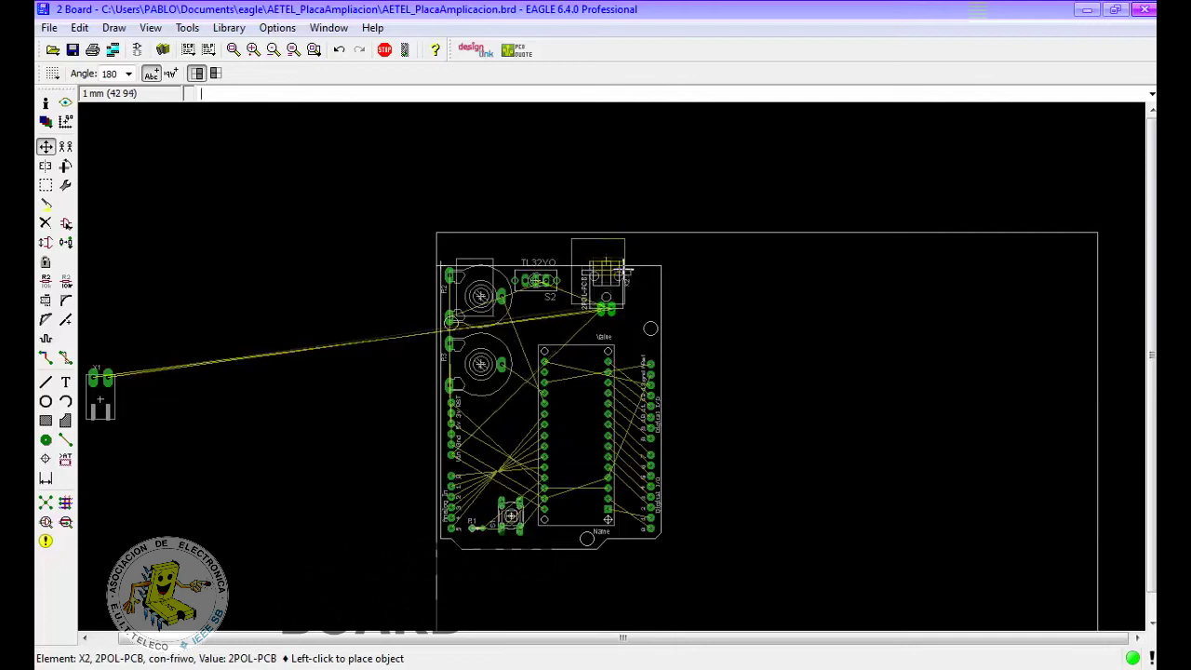
pyautogui.click(628, 272)
pyautogui.click(101, 395)
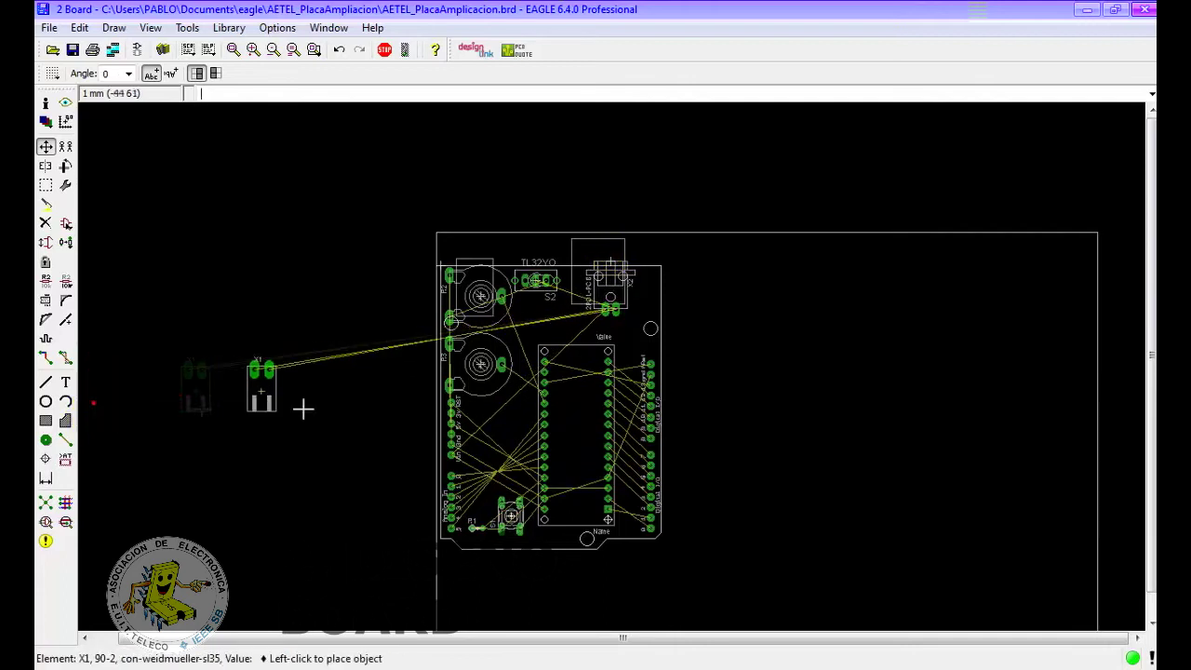
pyautogui.rightClick(691, 325)
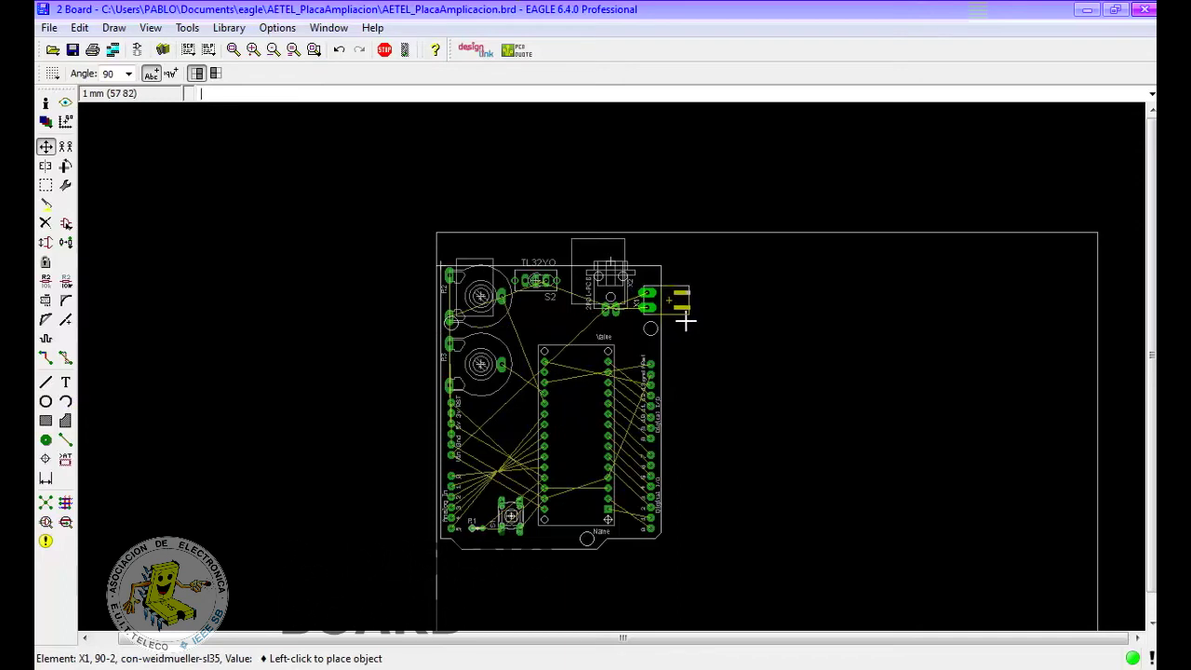
pyautogui.click(684, 316)
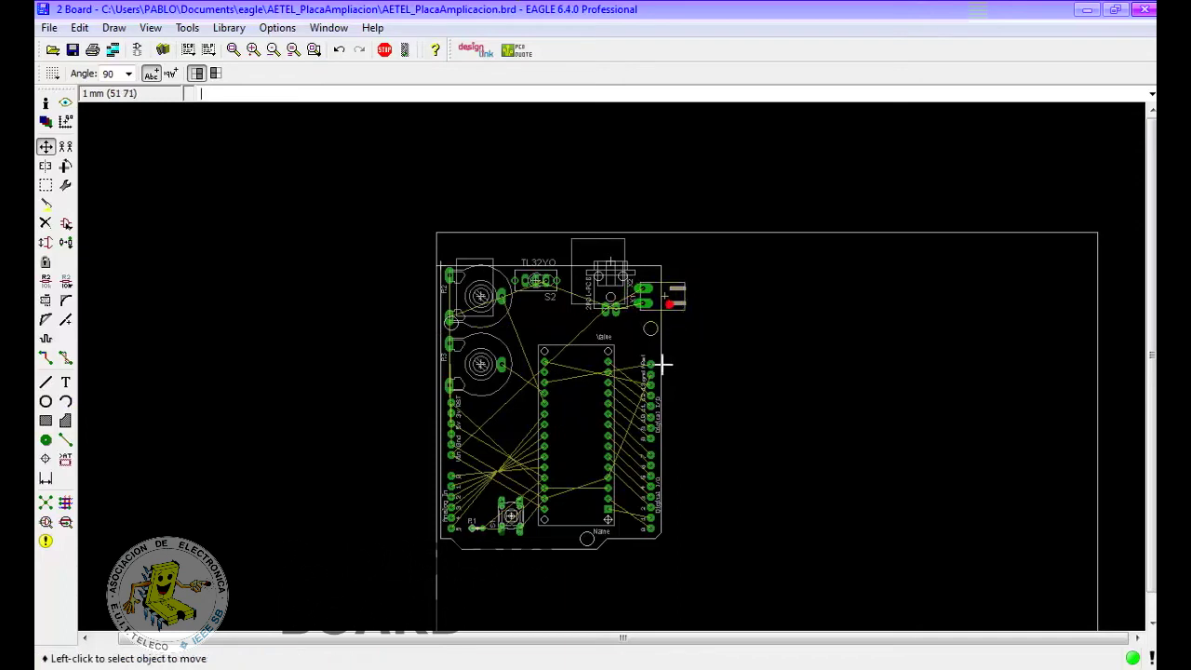
pyautogui.click(680, 319)
pyautogui.click(682, 316)
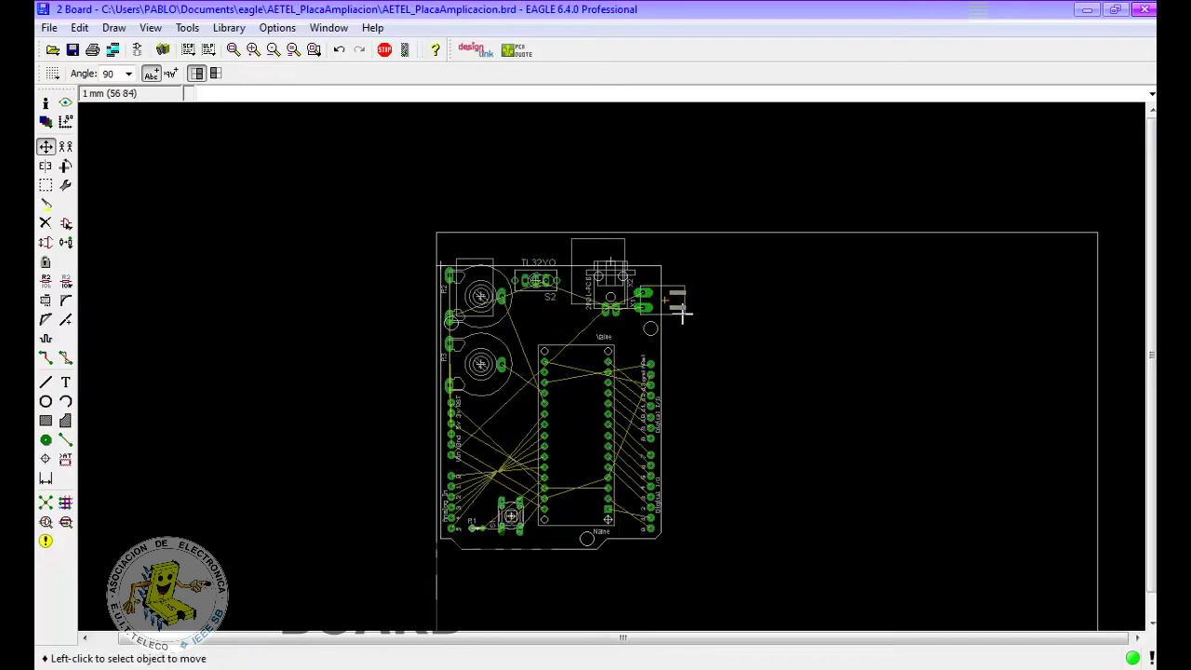
# - Rotate potentiometer R3 to 270° and readjust the positions of R3 and X1
pyautogui.click(493, 378)
pyautogui.rightClick(492, 377)
pyautogui.rightClick(491, 375)
pyautogui.click(490, 375)
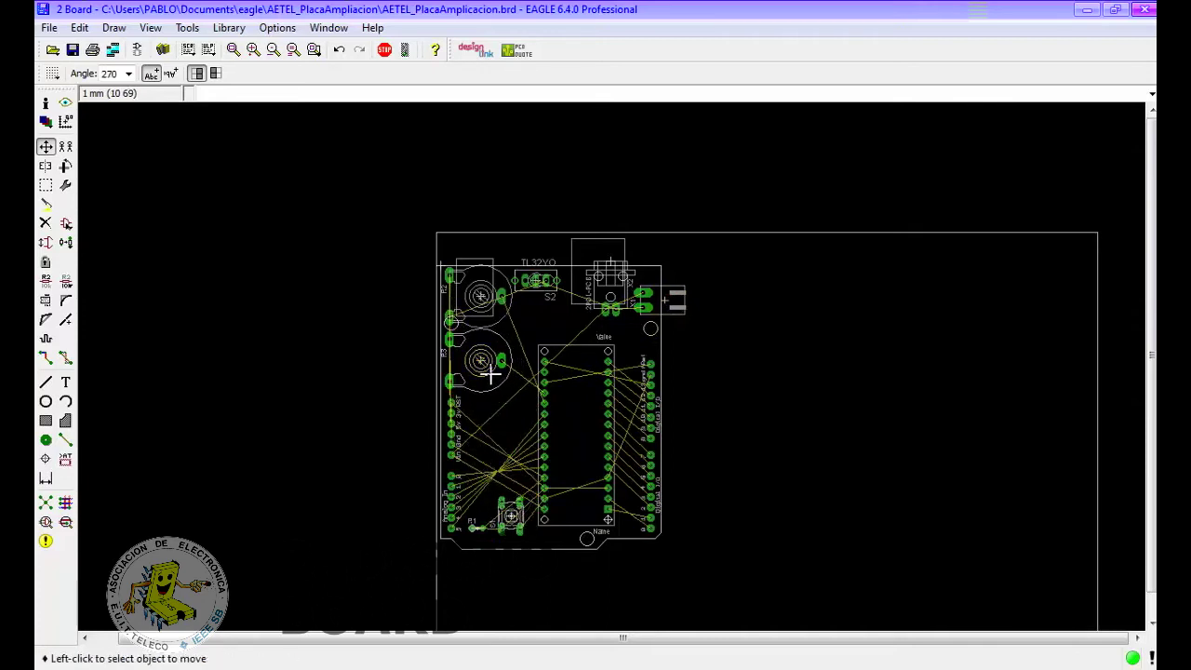
pyautogui.click(484, 364)
pyautogui.click(501, 374)
pyautogui.click(680, 317)
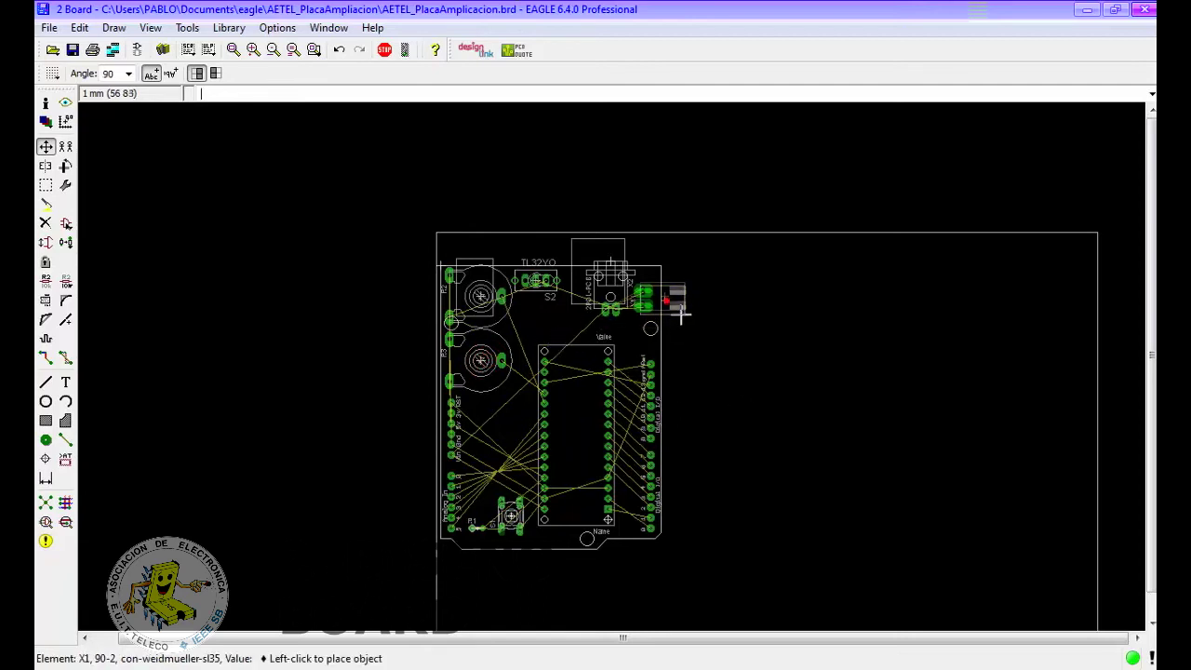
pyautogui.click(686, 313)
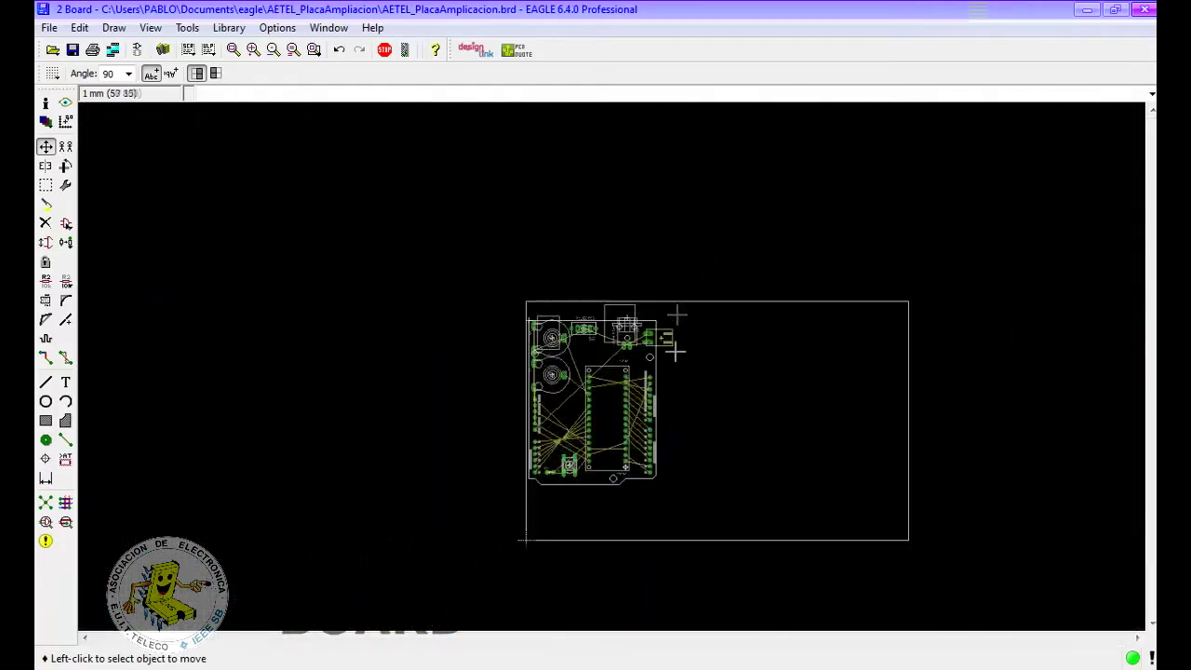
# - Reorient X1 to 90° with pads on the left at the board's top-right edge
pyautogui.scroll(1, 581, 554)
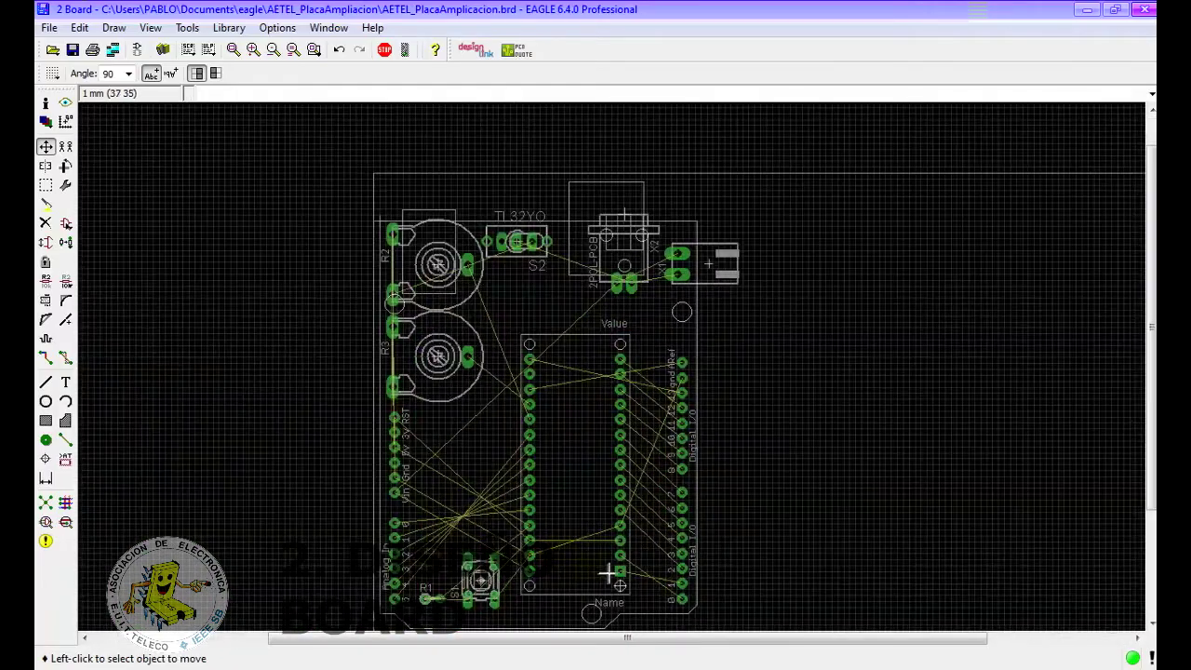
pyautogui.scroll(2, 713, 506)
pyautogui.scroll(-2, 659, 552)
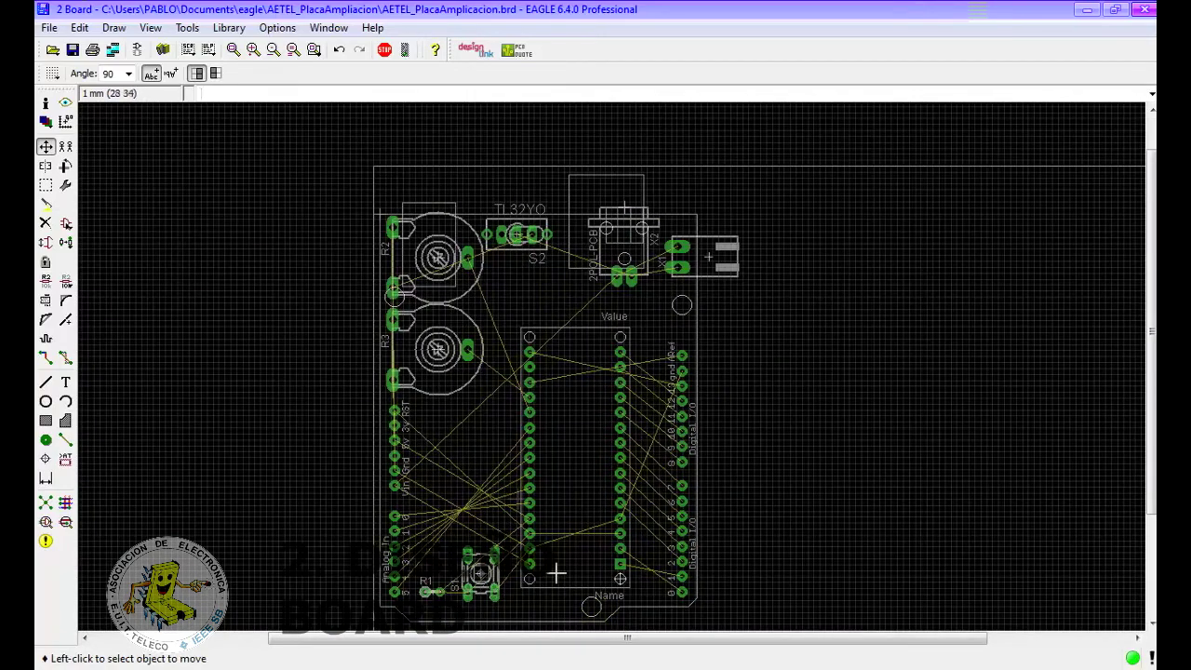
pyautogui.click(724, 276)
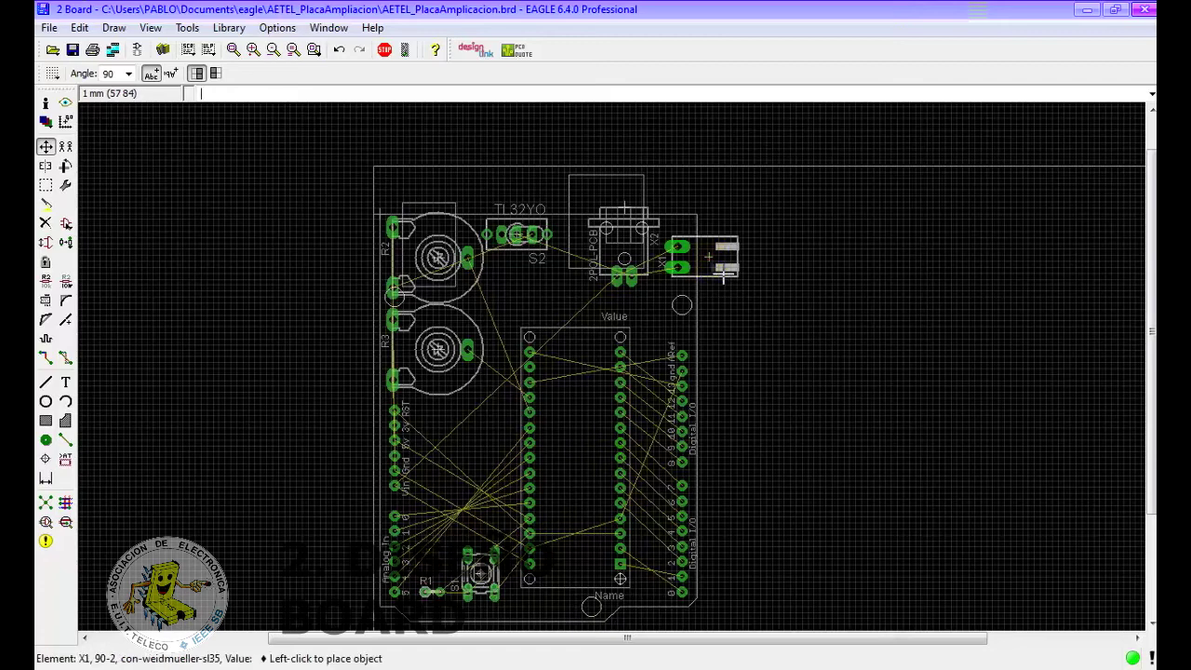
pyautogui.rightClick(730, 275)
pyautogui.rightClick(730, 275)
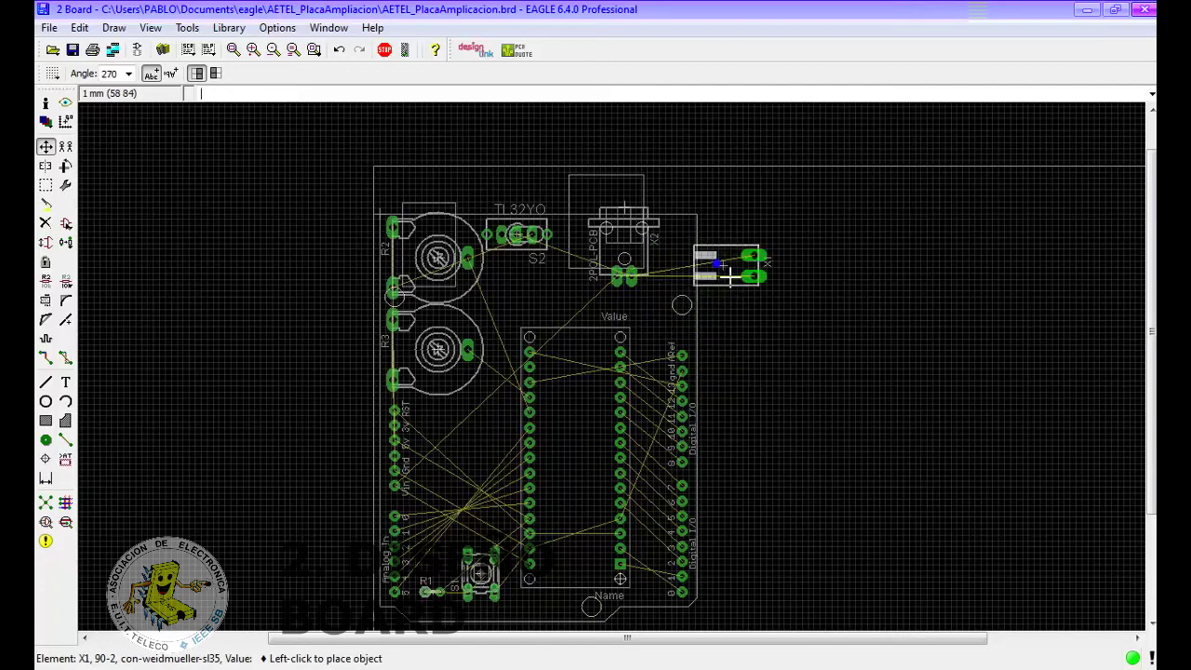
pyautogui.rightClick(707, 279)
pyautogui.rightClick(722, 288)
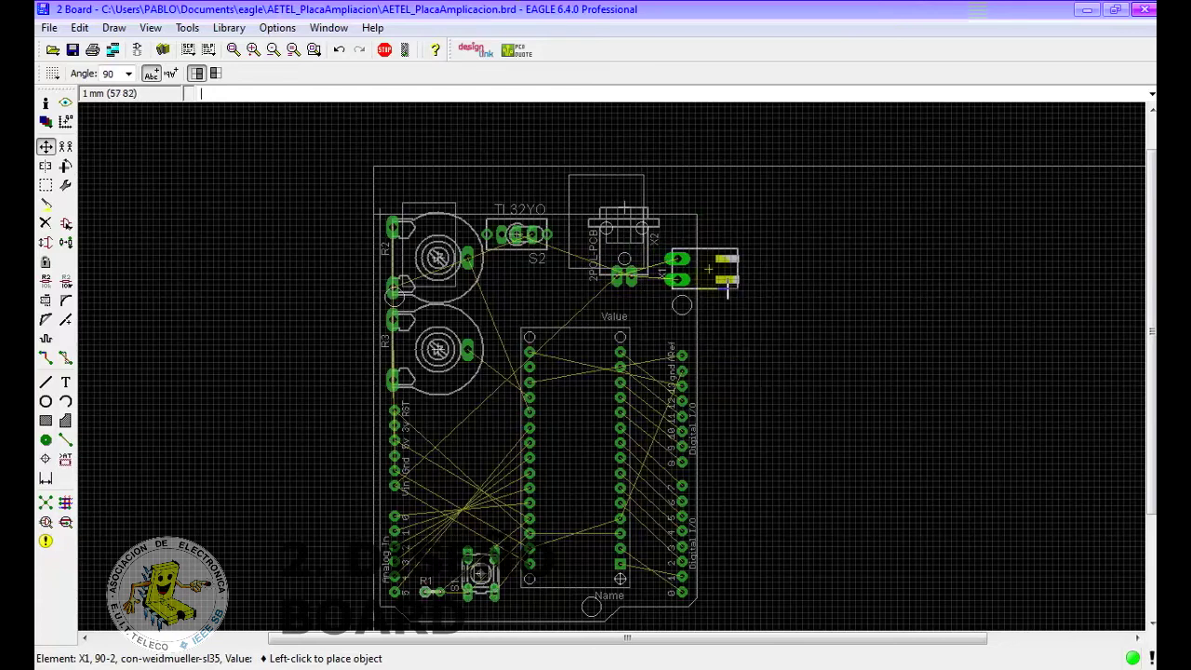
pyautogui.click(725, 289)
# - Shift X2 slightly right and set X1 in its final top-right spot
pyautogui.click(628, 240)
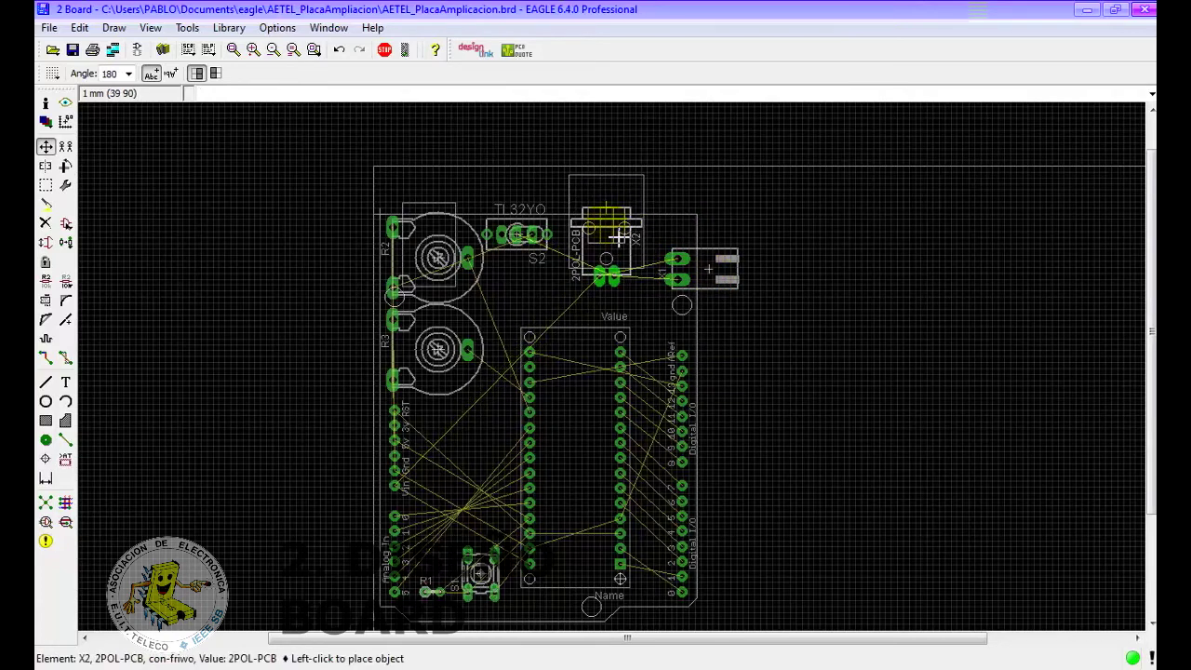
pyautogui.click(644, 242)
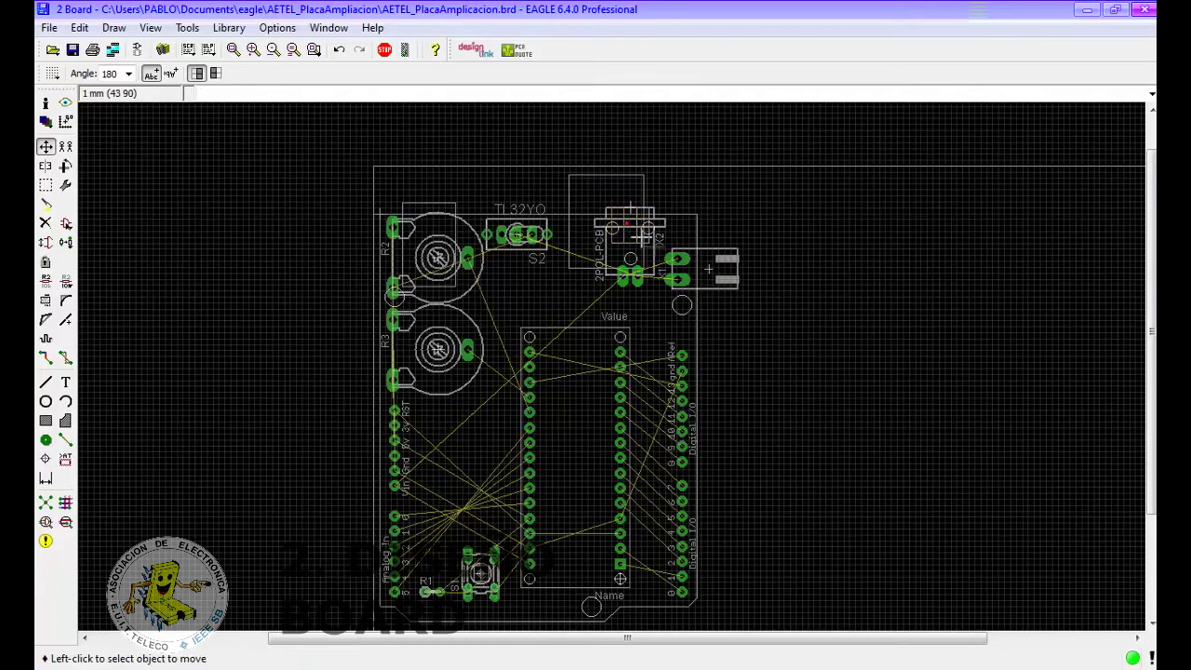
pyautogui.click(709, 275)
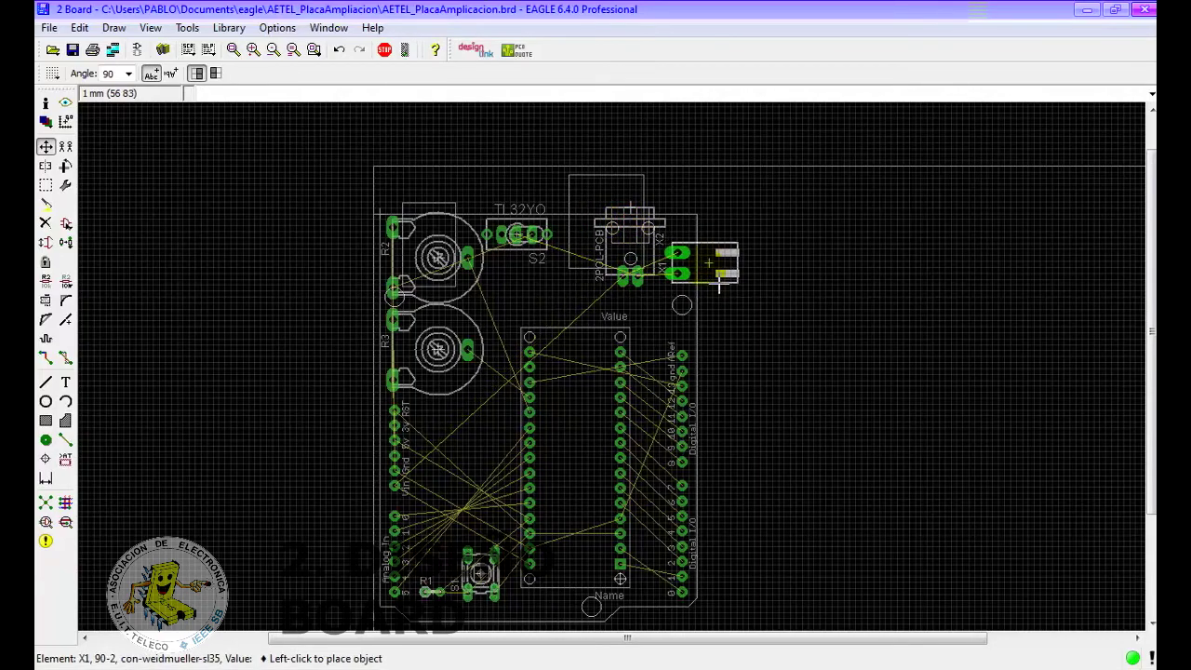
pyautogui.click(719, 288)
pyautogui.scroll(-3, 731, 457)
pyautogui.scroll(-2, 732, 457)
# - Pull the outline's top-left and top-right corners in to the board edge
pyautogui.moveTo(545, 641); pyautogui.dragTo(604, 644)
pyautogui.scroll(2, 1055, 545)
pyautogui.scroll(2, 614, 372)
pyautogui.scroll(-3, 614, 372)
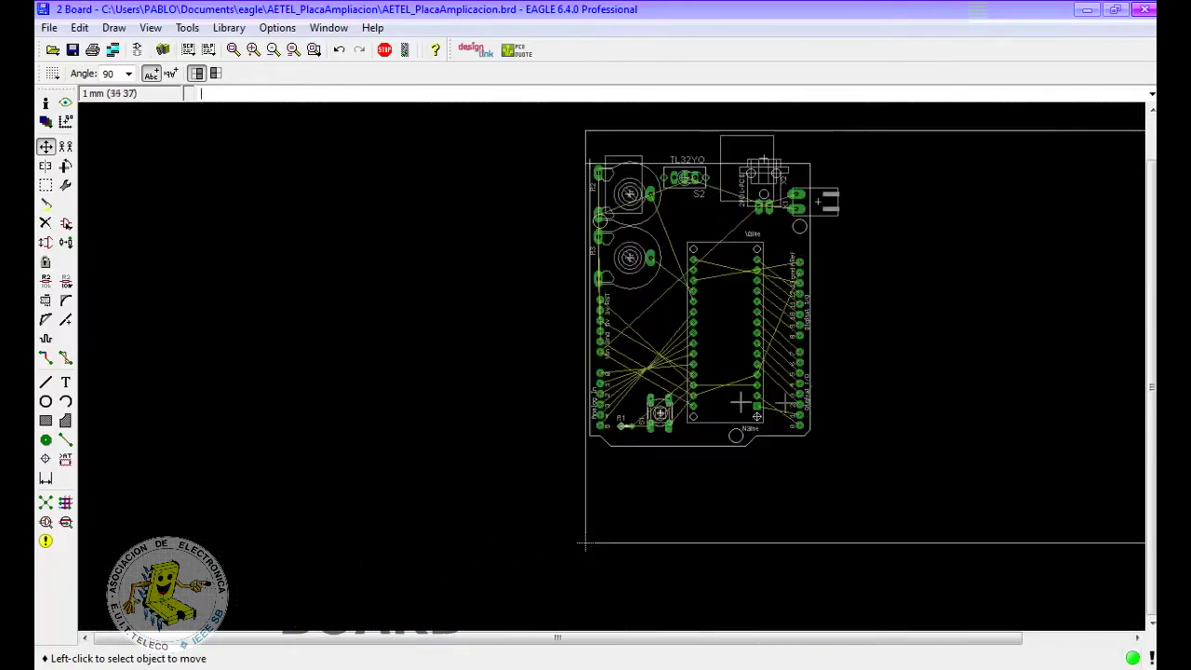
pyautogui.scroll(2, 760, 263)
pyautogui.scroll(-1, 776, 299)
pyautogui.scroll(-3, 786, 346)
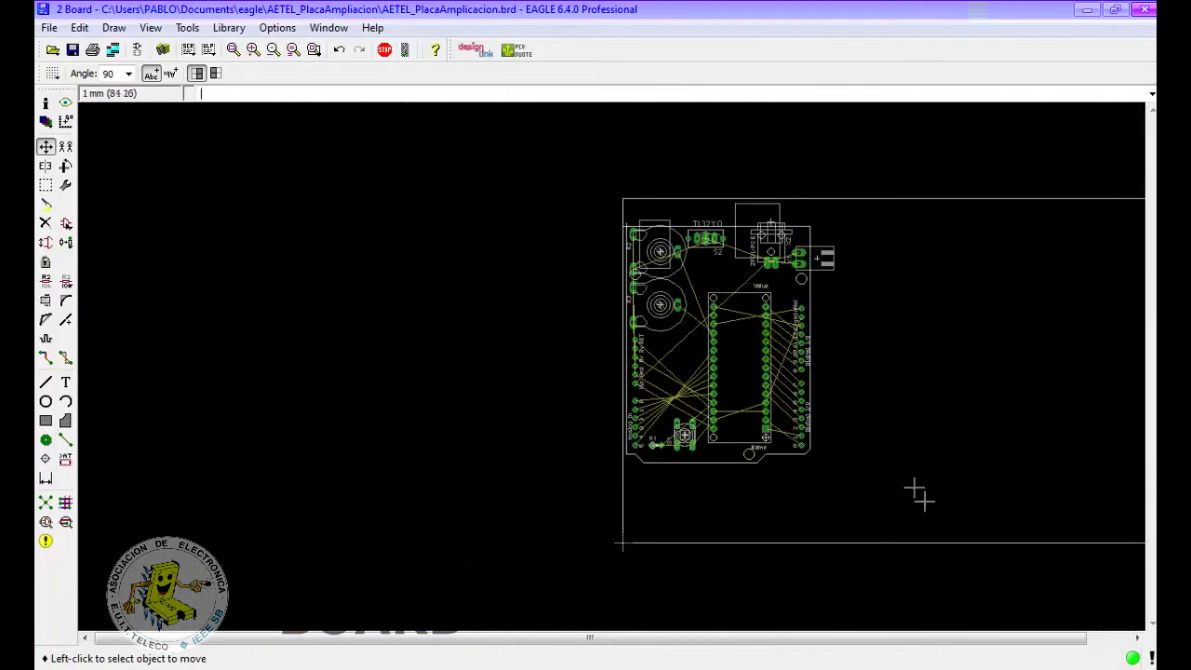
pyautogui.scroll(-1, 612, 414)
pyautogui.scroll(2, 709, 421)
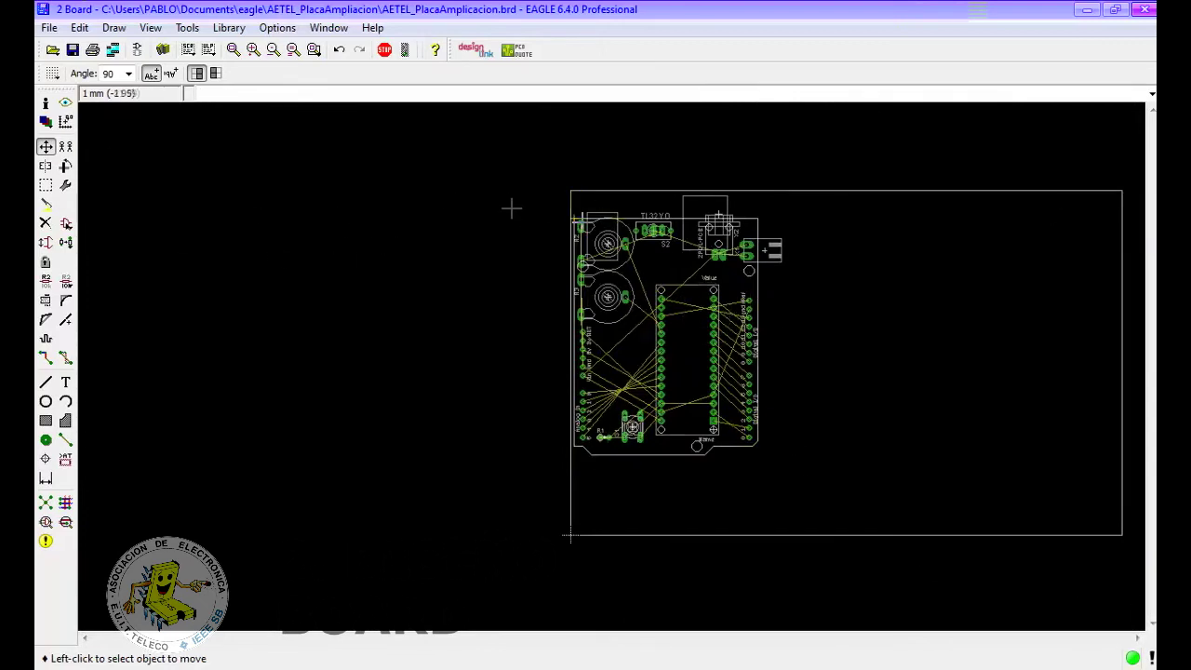
pyautogui.click(586, 203)
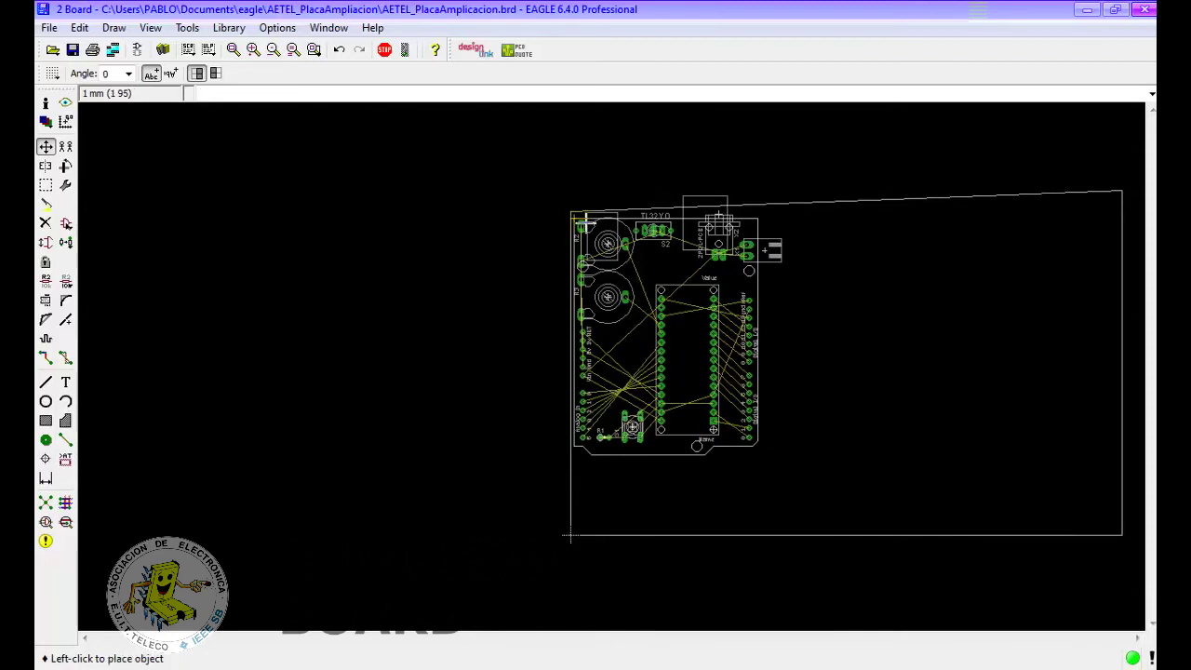
pyautogui.click(584, 222)
pyautogui.click(1123, 203)
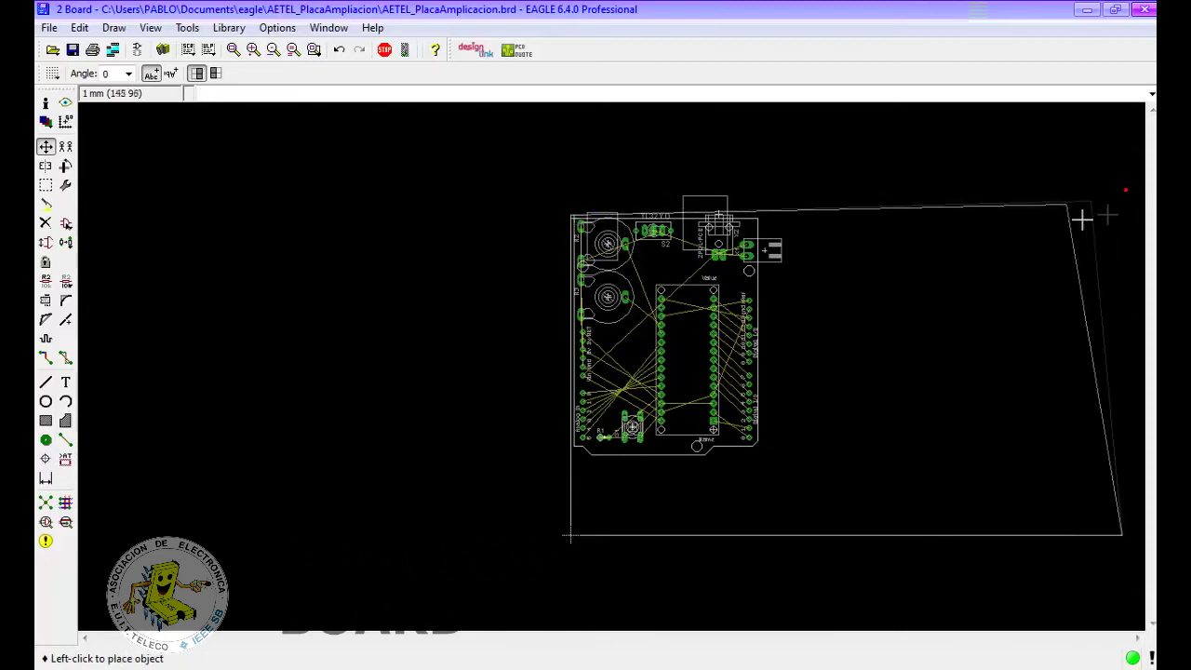
pyautogui.click(765, 217)
# - Bring the stray bottom-right and bottom-left outline corners back under the board
pyautogui.click(1120, 535)
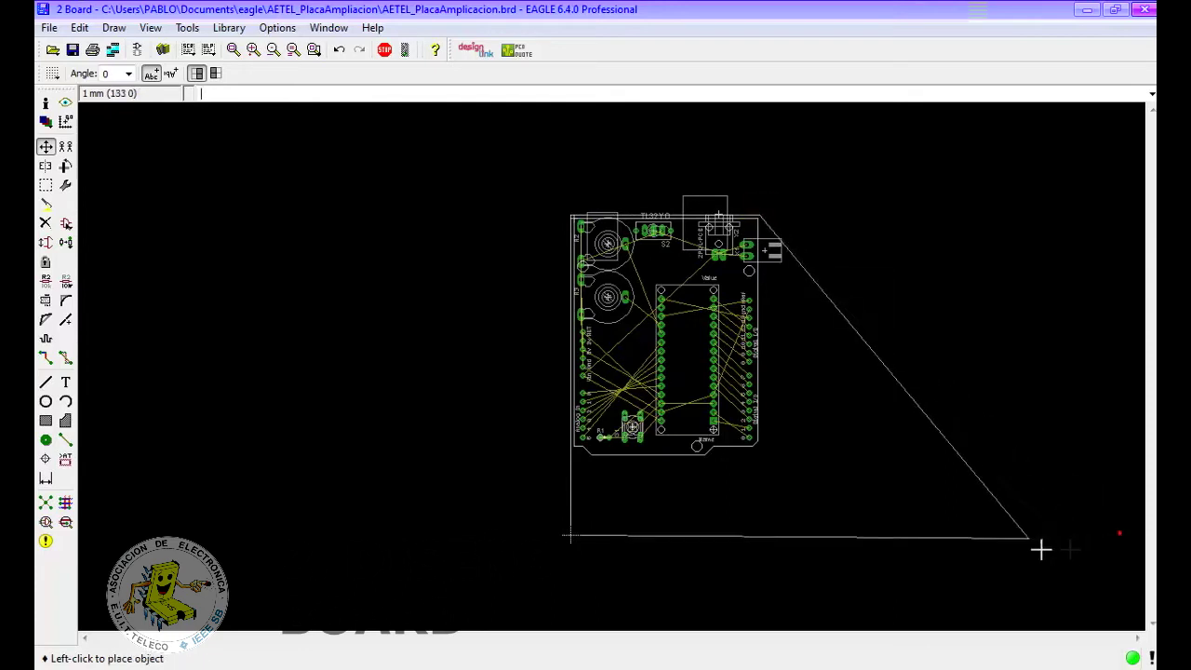
pyautogui.click(772, 467)
pyautogui.click(571, 536)
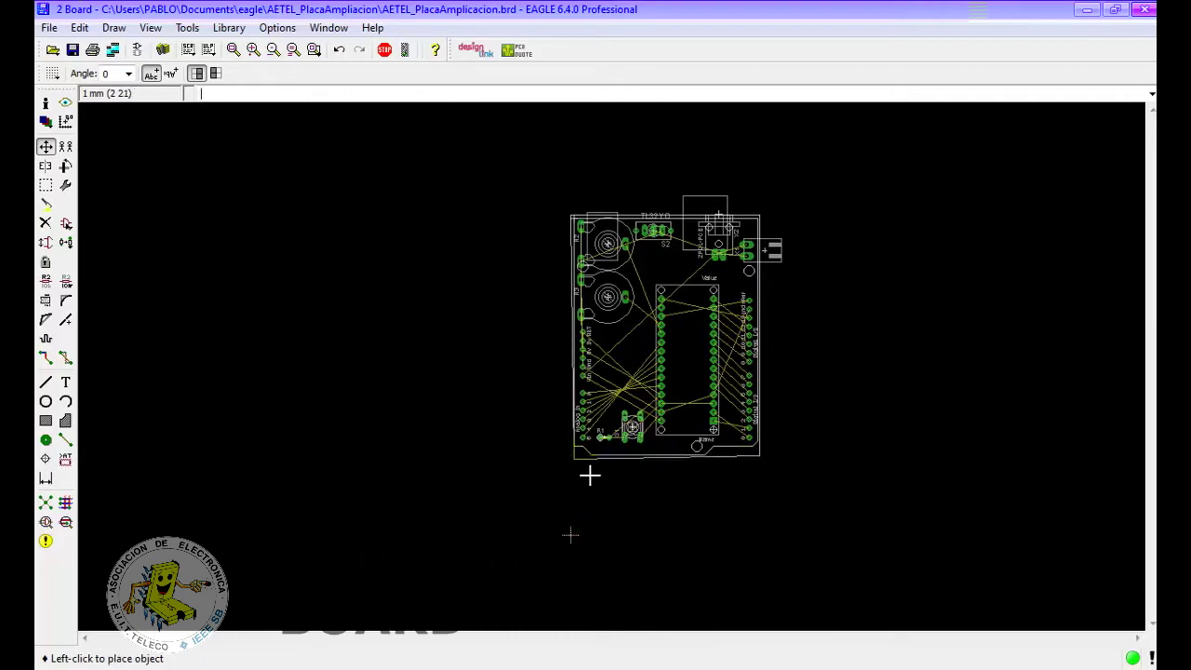
pyautogui.click(589, 474)
pyautogui.scroll(2, 623, 197)
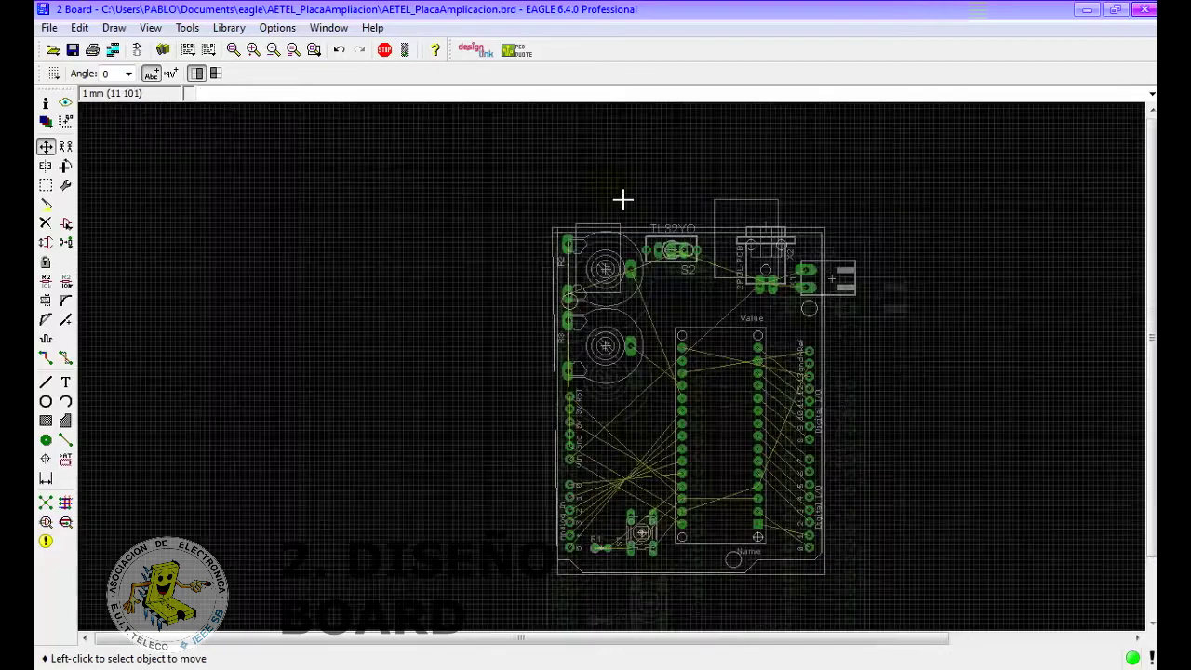
pyautogui.scroll(2, 623, 197)
# - Refine the top-left corner and the corner beside X2 to square off the outline
pyautogui.click(530, 271)
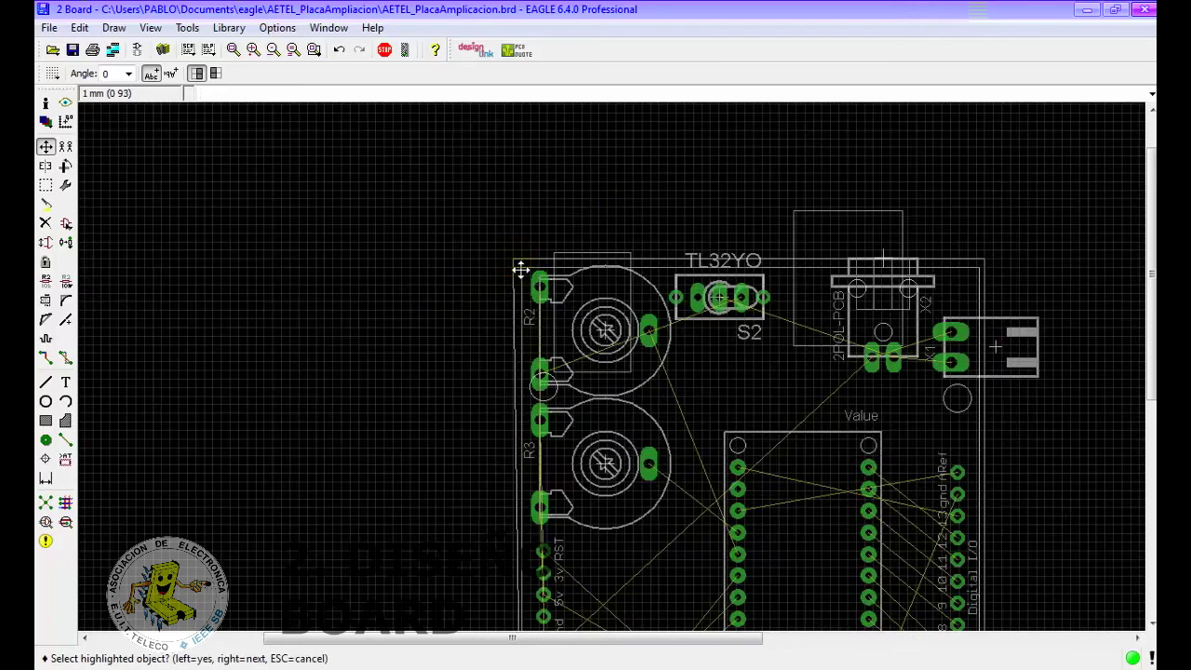
pyautogui.click(520, 270)
pyautogui.click(529, 271)
pyautogui.click(1008, 279)
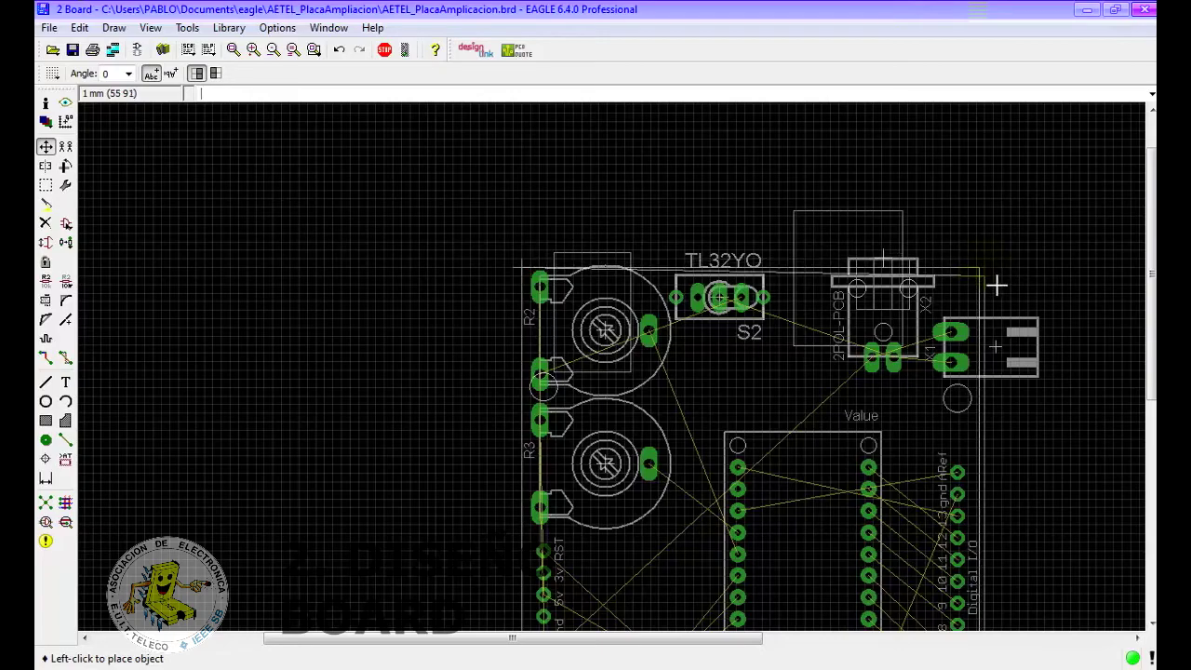
pyautogui.click(988, 276)
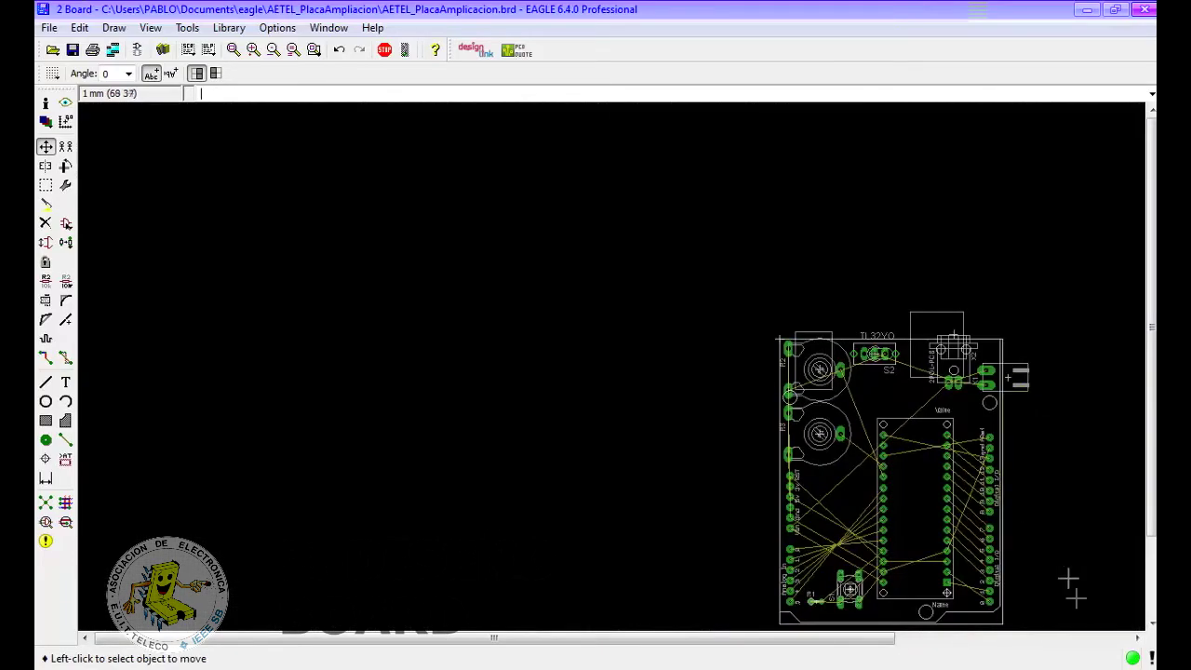
pyautogui.scroll(4, 927, 200)
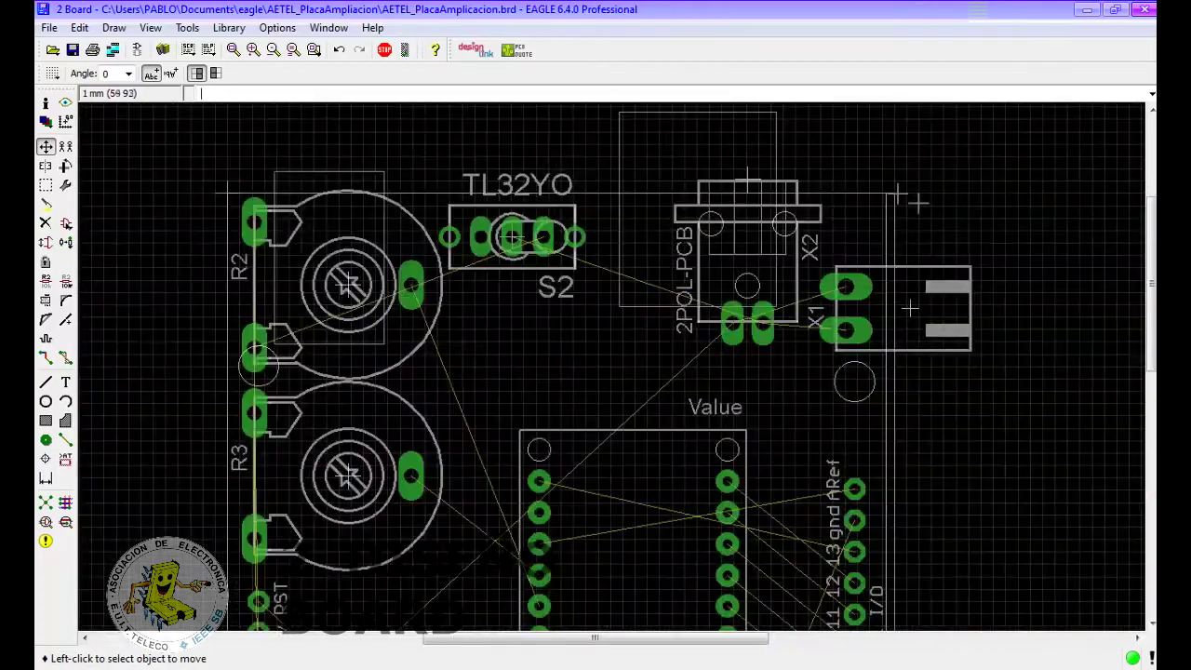
pyautogui.scroll(3, 927, 199)
pyautogui.scroll(2, 894, 268)
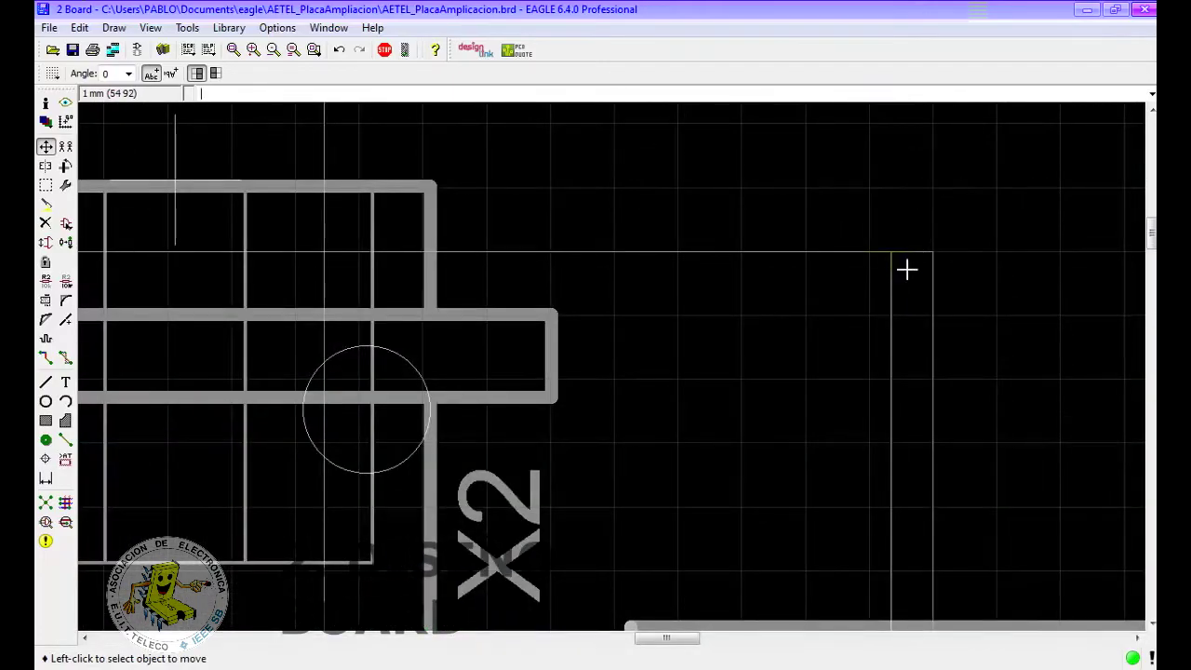
pyautogui.scroll(-3, 916, 267)
pyautogui.scroll(-1, 930, 288)
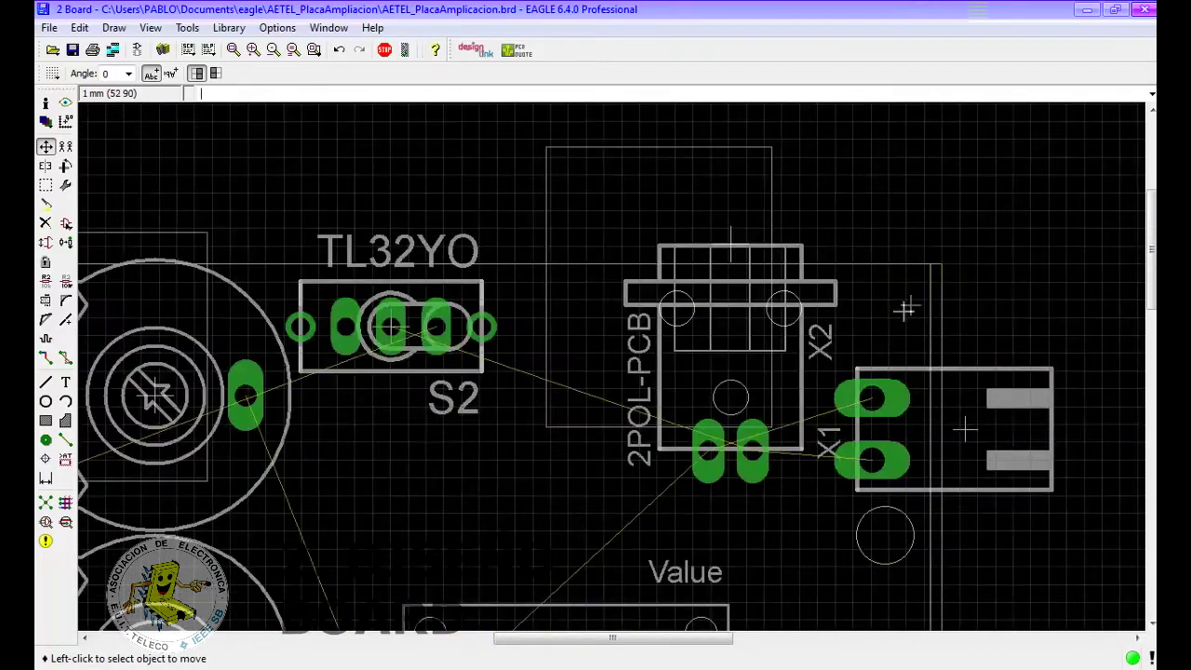
pyautogui.scroll(-2, 912, 303)
pyautogui.scroll(-2, 901, 314)
pyautogui.scroll(2, 858, 258)
pyautogui.scroll(1, 914, 444)
pyautogui.scroll(-1, 796, 327)
pyautogui.scroll(1, 801, 264)
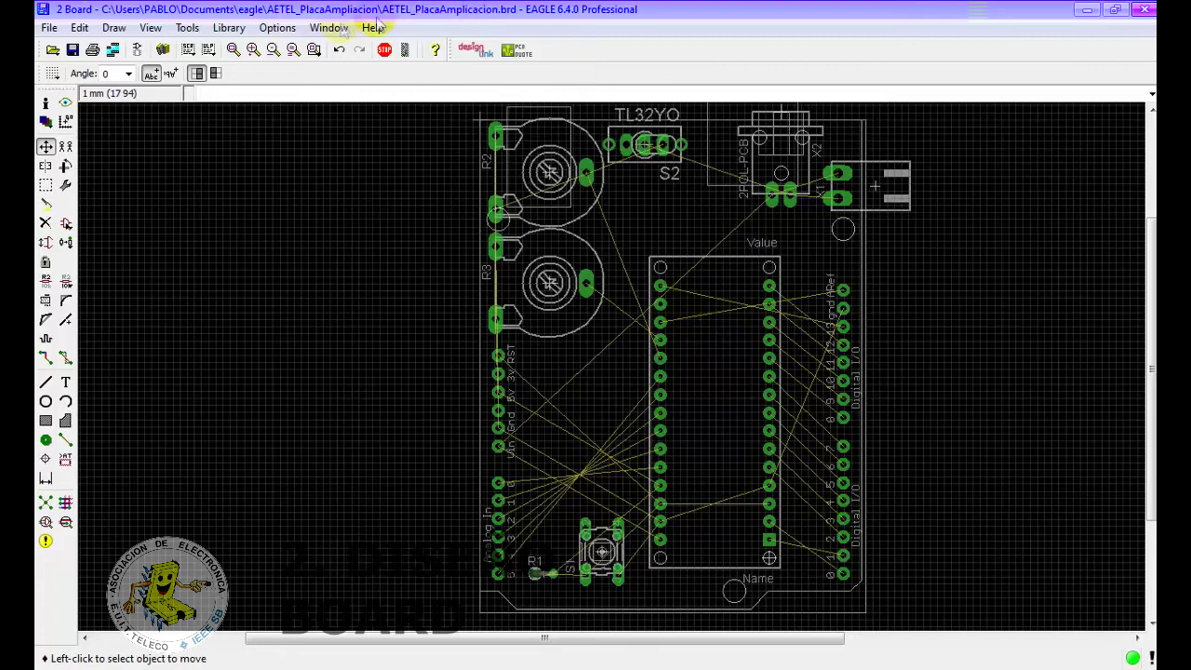
pyautogui.click(45, 424)
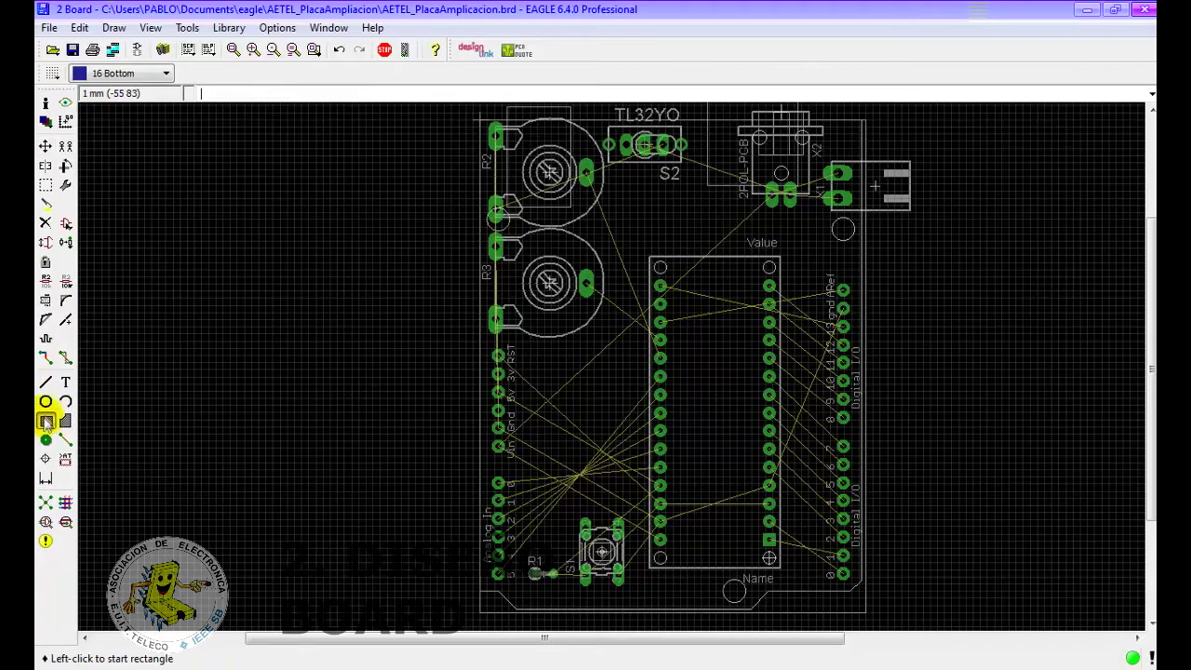
# - Switch rectangles to layer 41 tRestrict and cover the IC's left and right pin columns
pyautogui.click(167, 75)
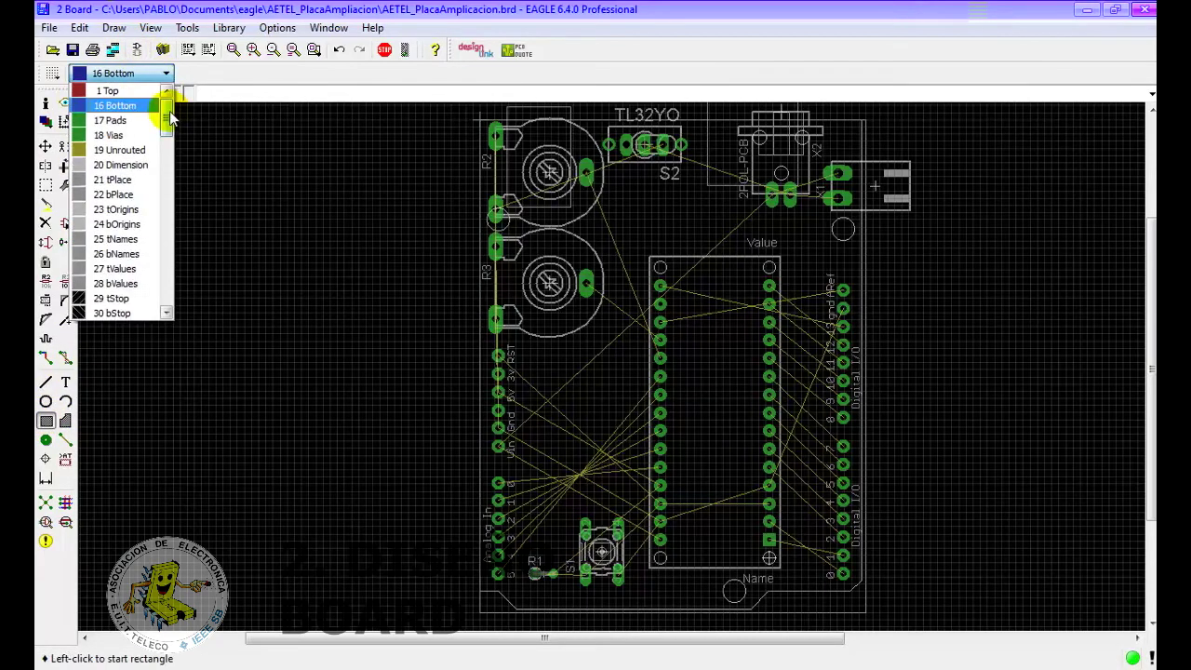
pyautogui.moveTo(169, 115); pyautogui.dragTo(170, 163)
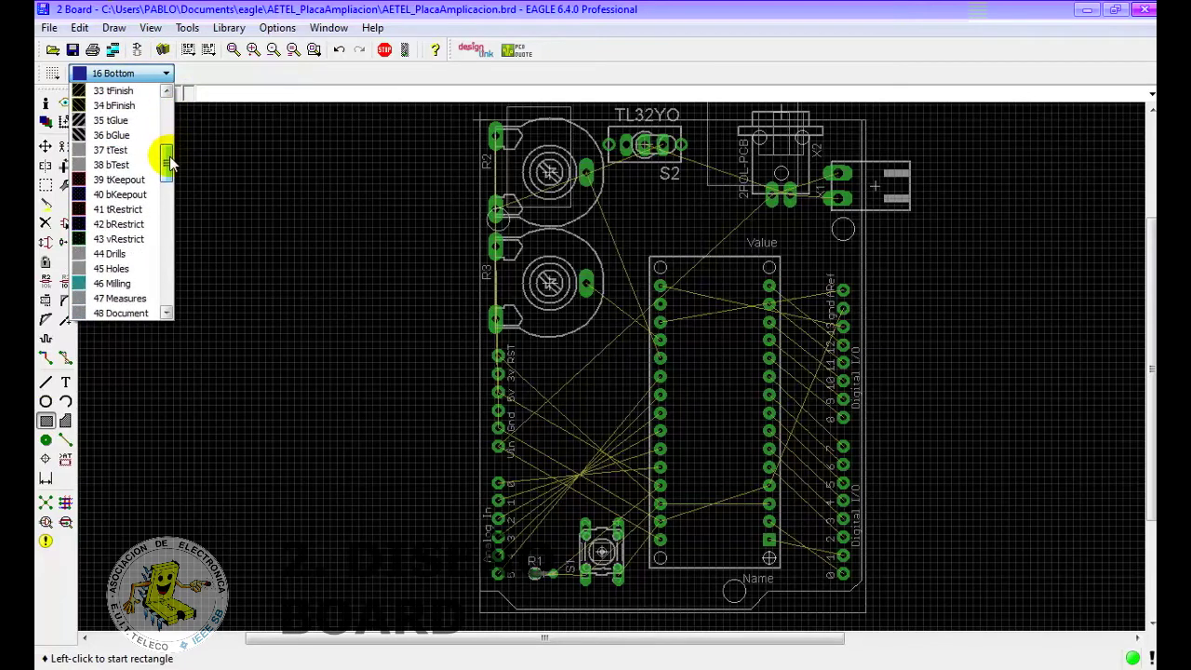
pyautogui.click(131, 210)
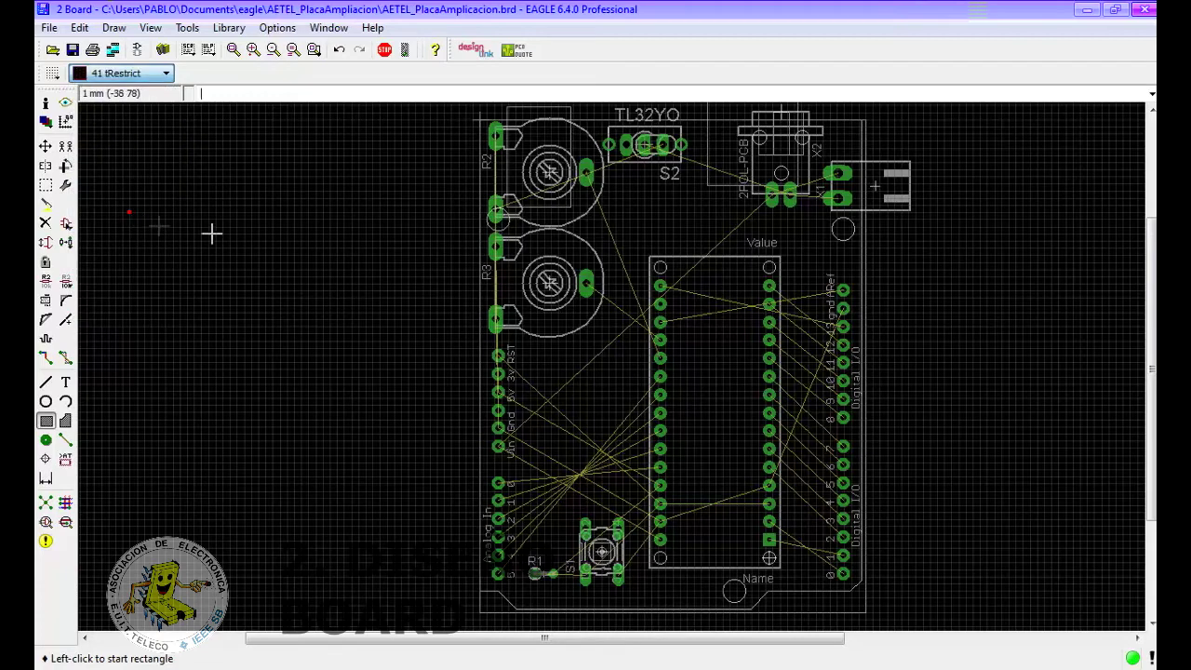
pyautogui.click(660, 287)
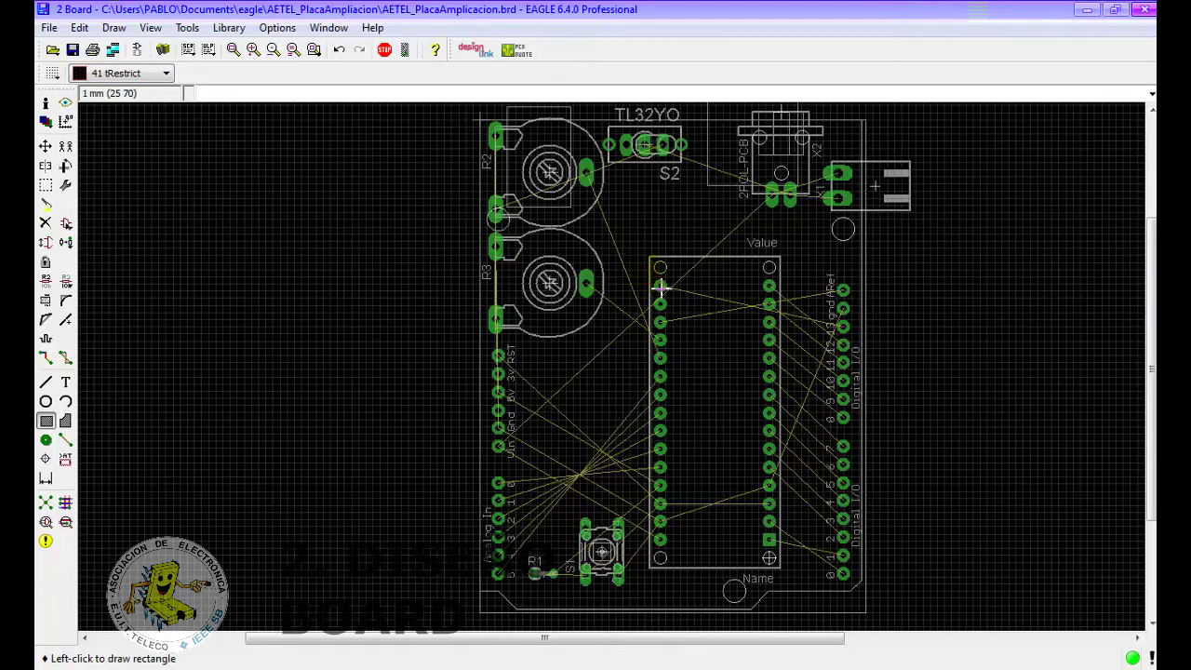
pyautogui.click(685, 559)
pyautogui.click(773, 289)
pyautogui.click(790, 563)
# - Draw tRestrict rectangles over the upper and lower right and left header pin groups
pyautogui.click(846, 291)
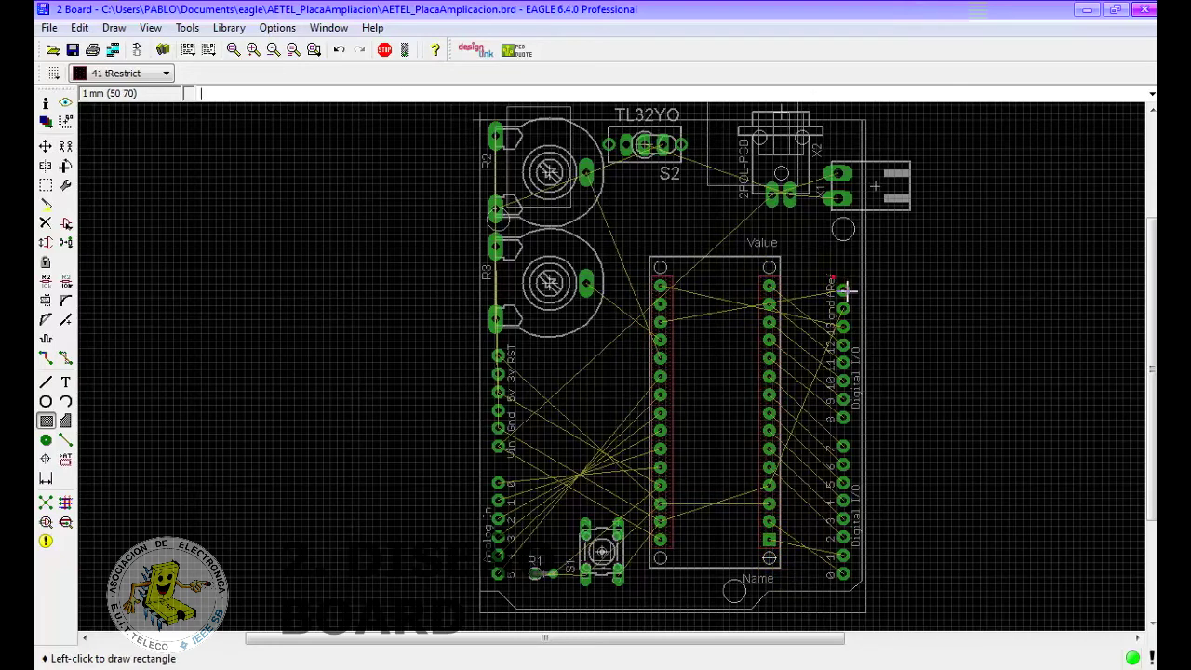
pyautogui.click(862, 442)
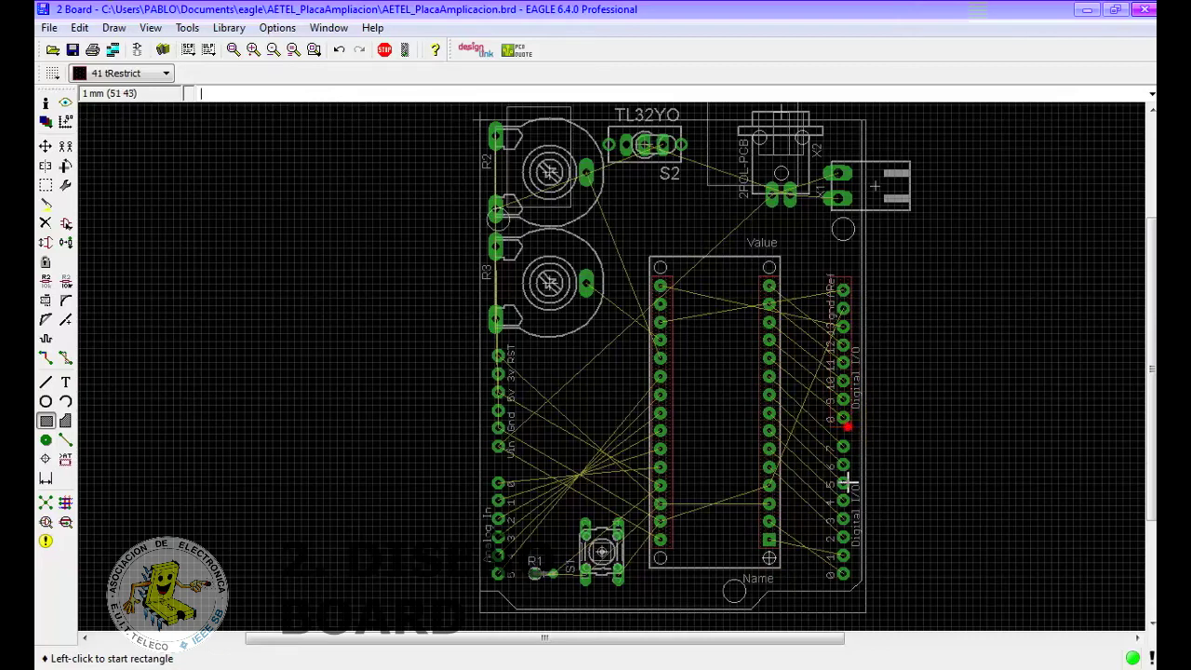
pyautogui.click(831, 443)
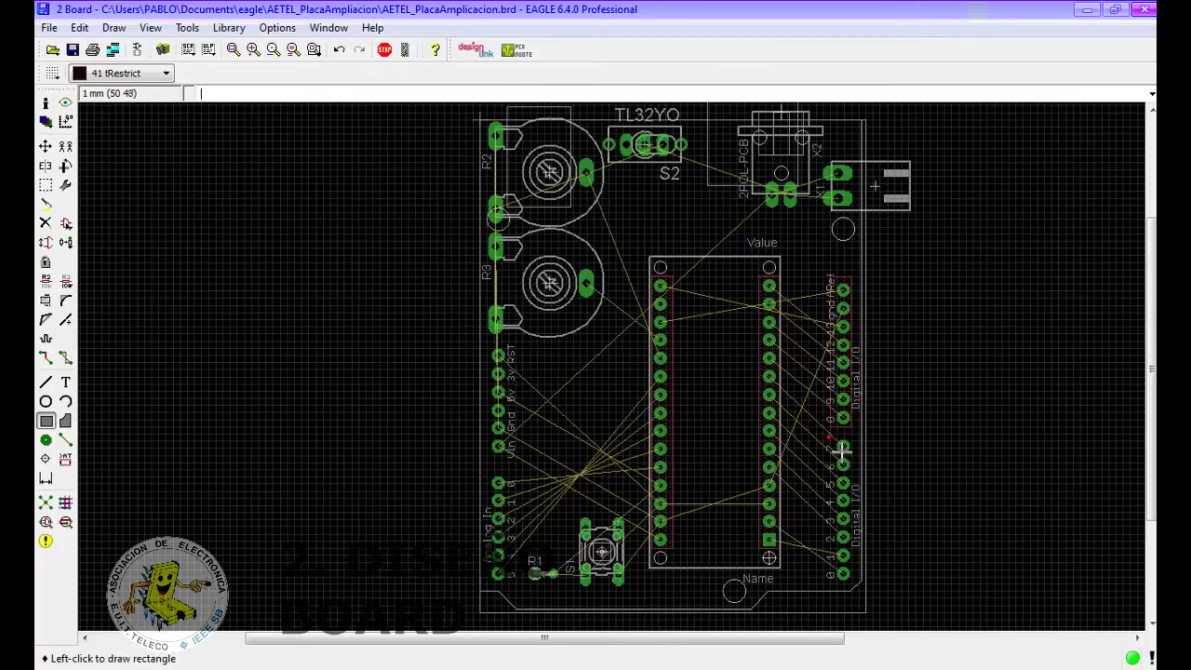
pyautogui.click(859, 593)
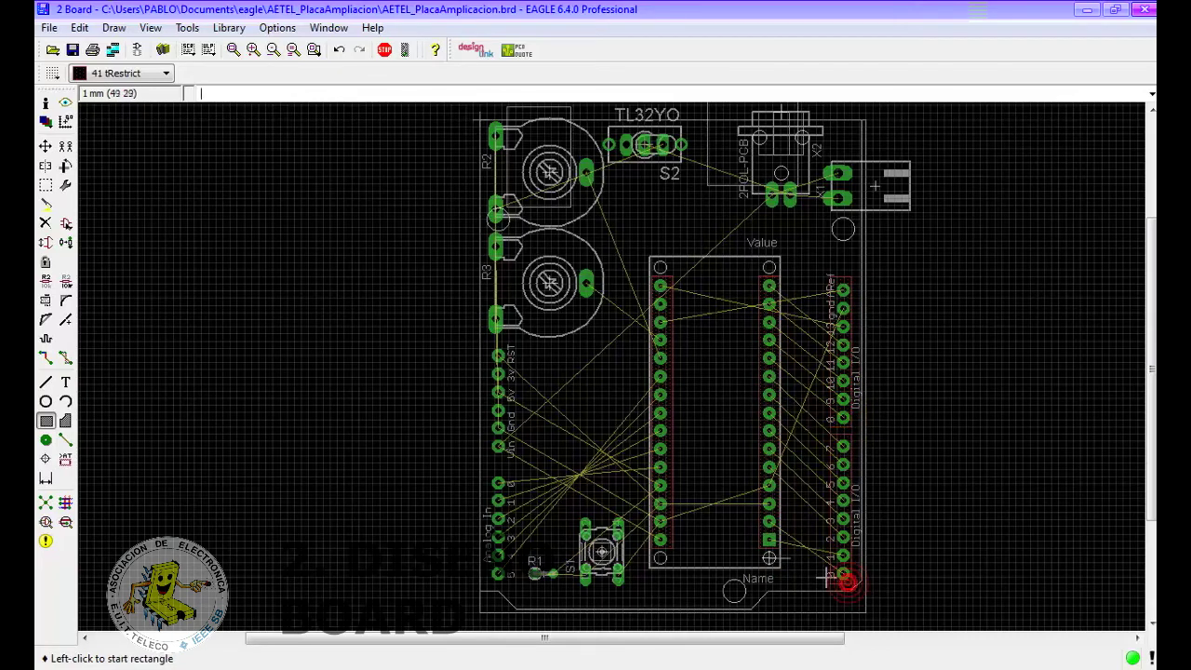
pyautogui.click(504, 488)
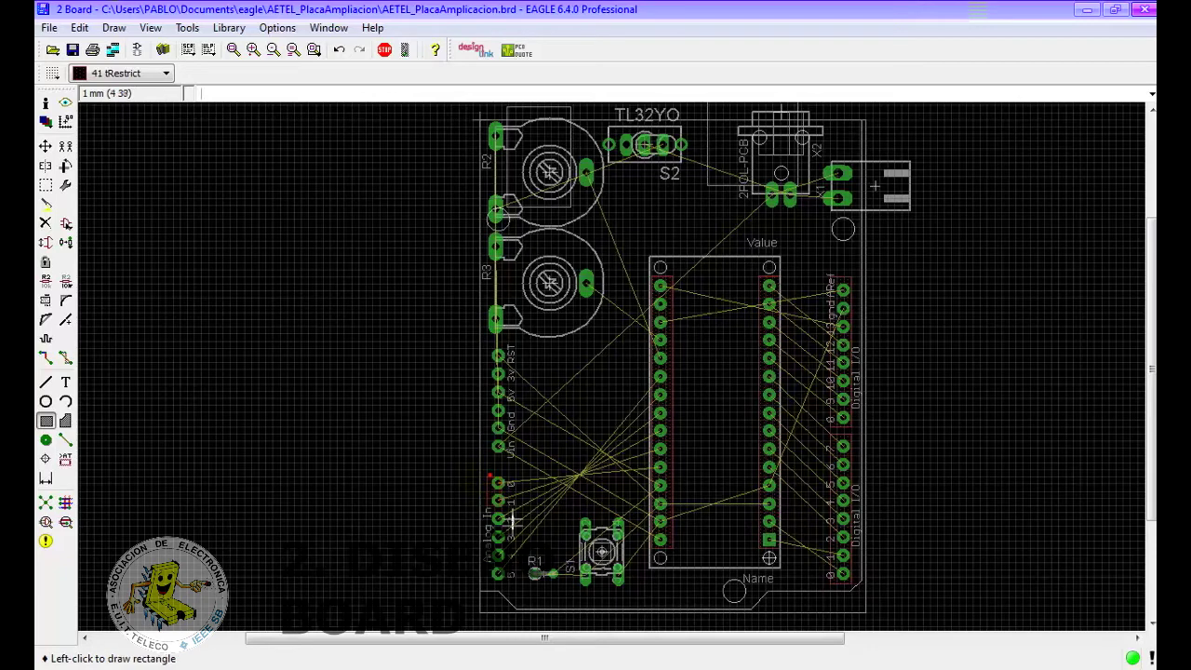
pyautogui.click(522, 595)
pyautogui.click(503, 358)
pyautogui.click(521, 465)
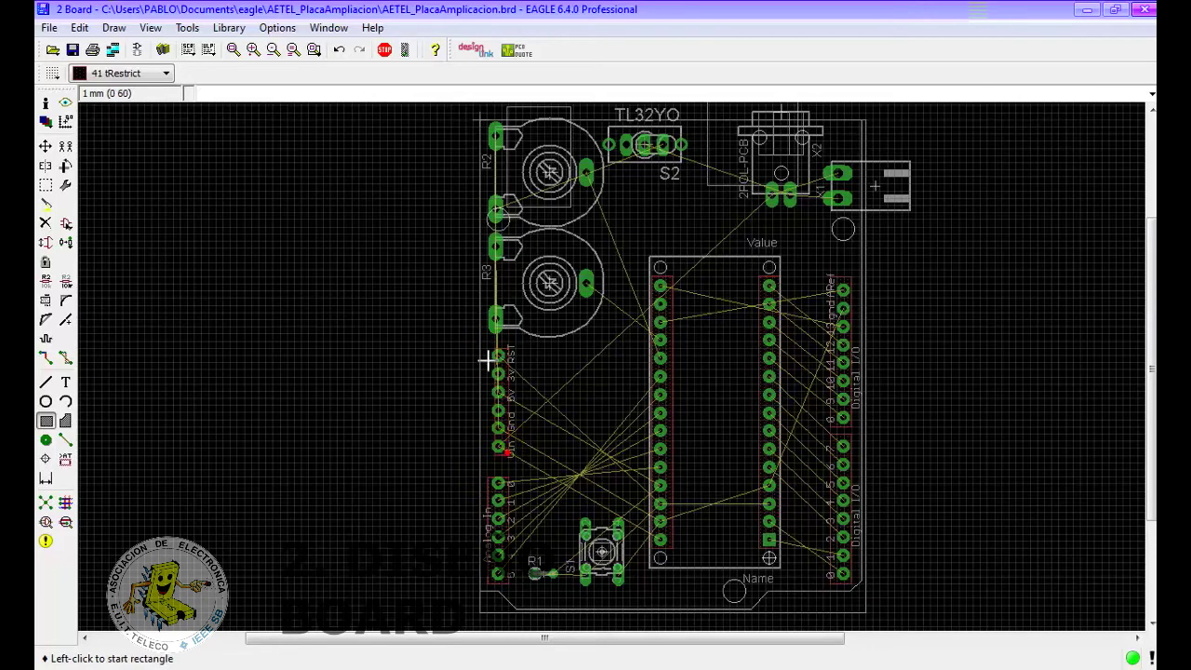
pyautogui.click(491, 350)
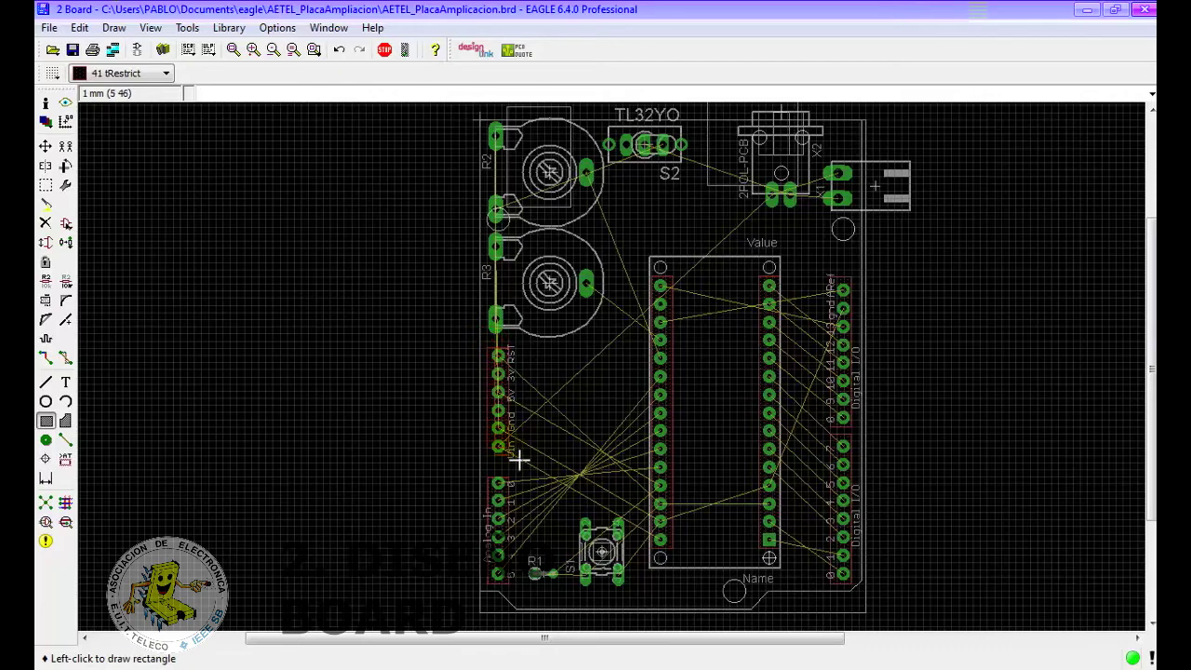
pyautogui.click(507, 456)
# - Draw tRestrict rectangles over the S1 switch pads
pyautogui.click(589, 569)
pyautogui.click(620, 582)
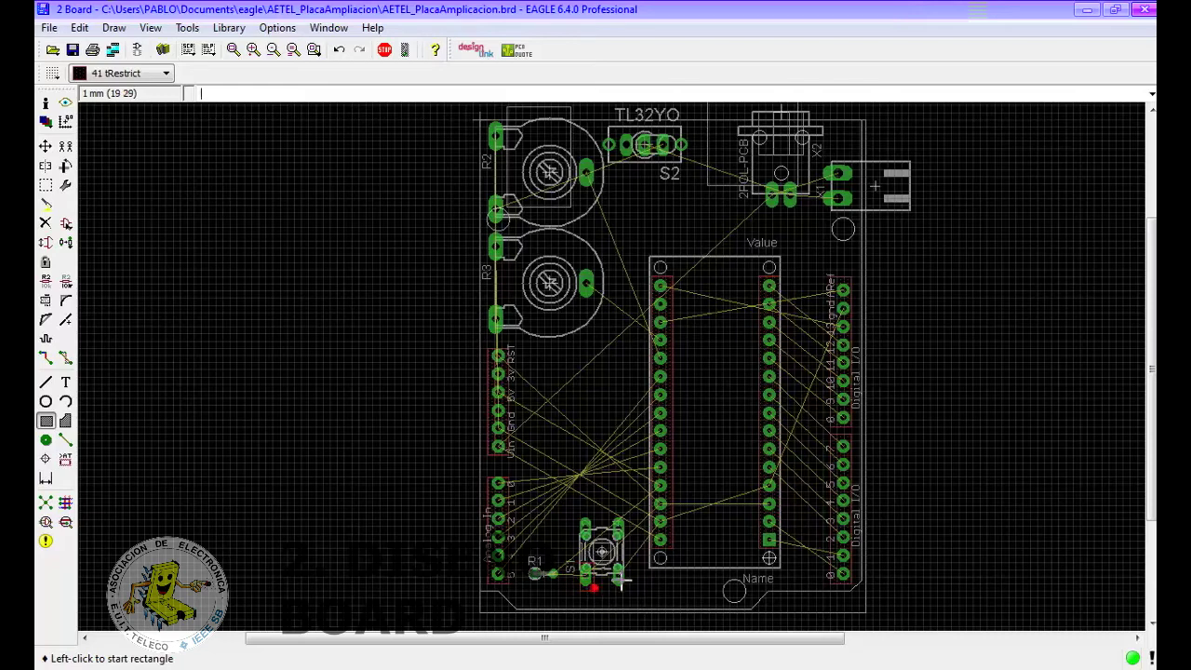
pyautogui.click(625, 575)
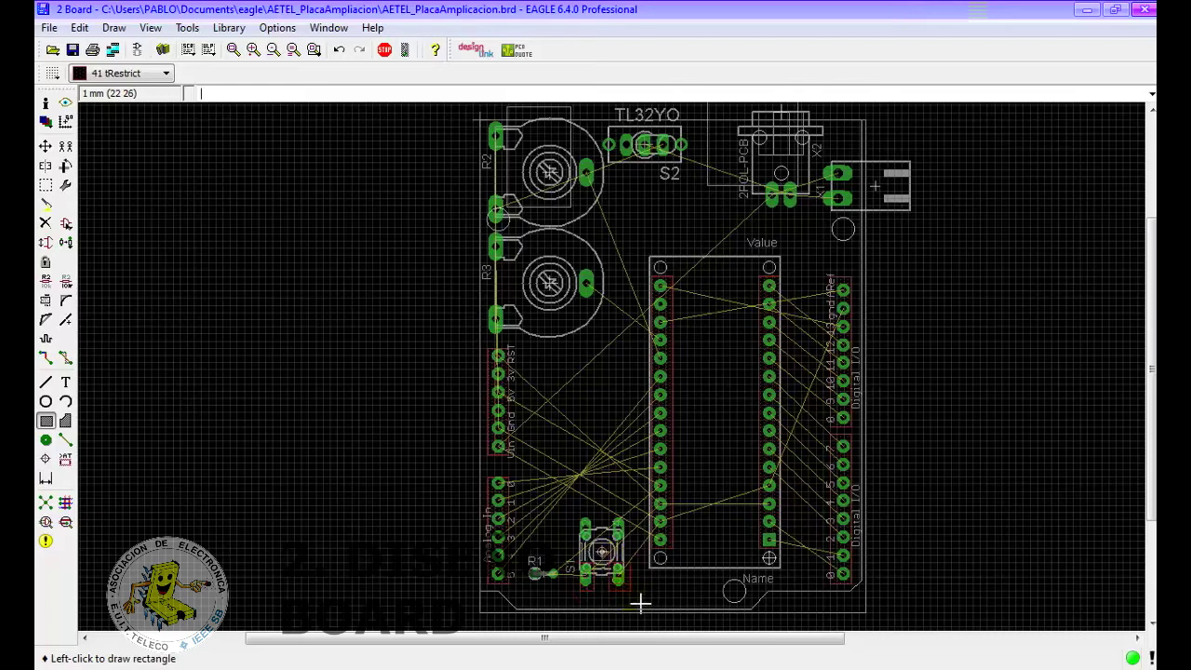
pyautogui.click(639, 604)
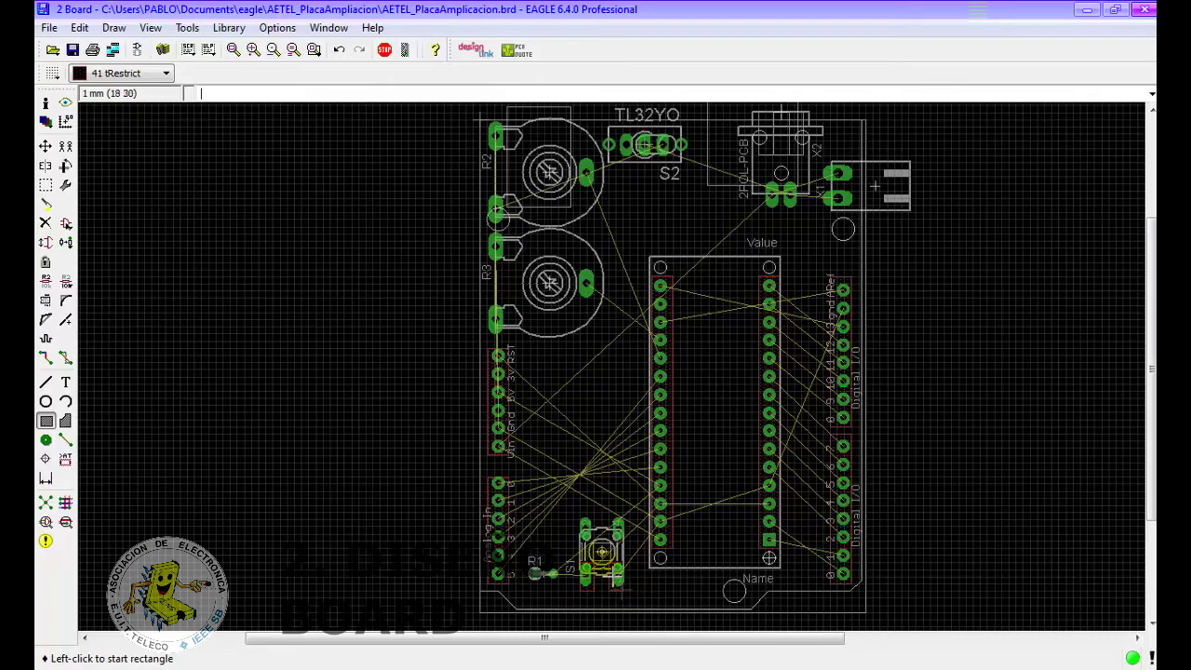
pyautogui.click(589, 526)
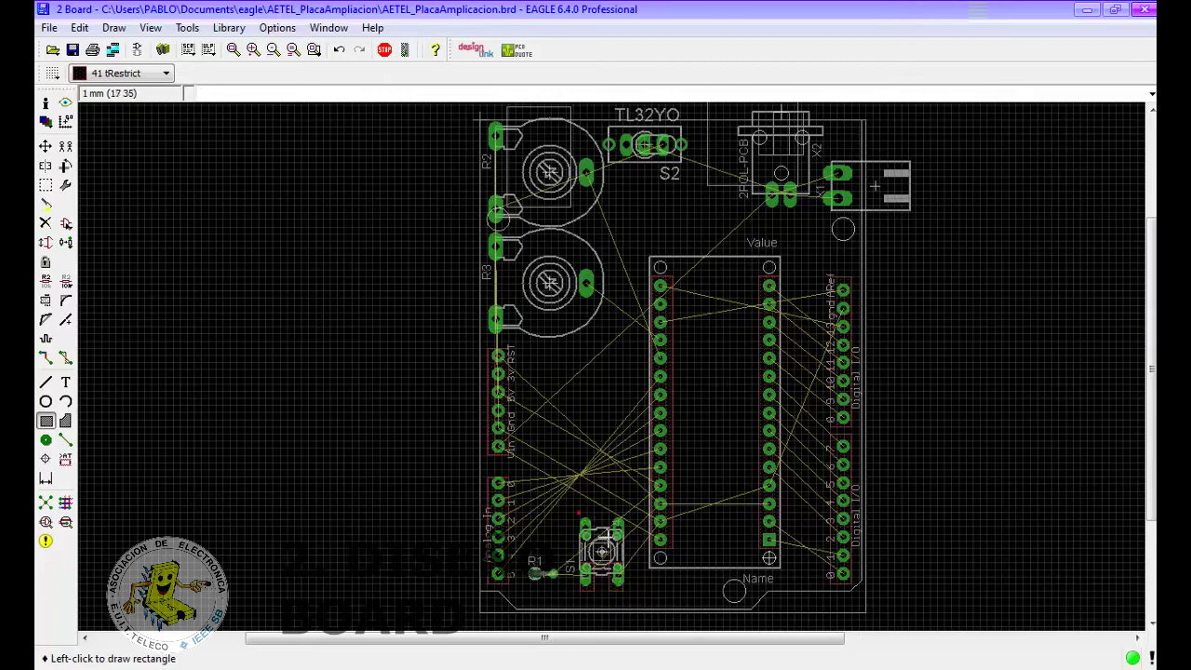
# - Finish the last S1 restrict rectangle and add a small one near S1
pyautogui.click(638, 557)
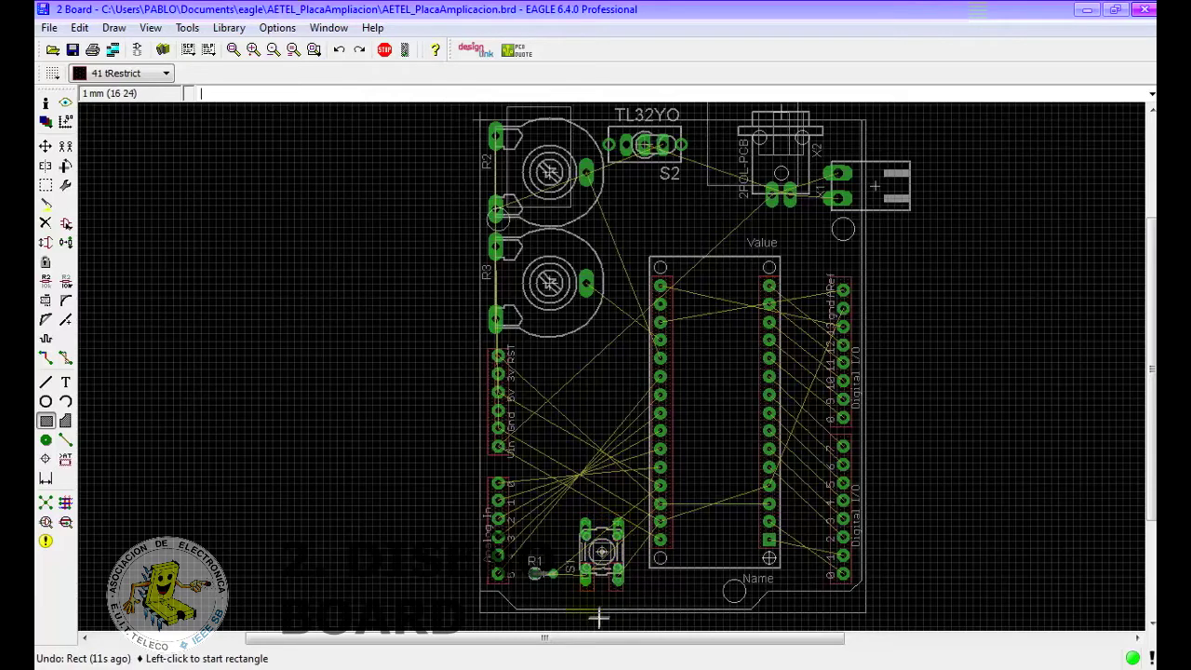
pyautogui.click(577, 511)
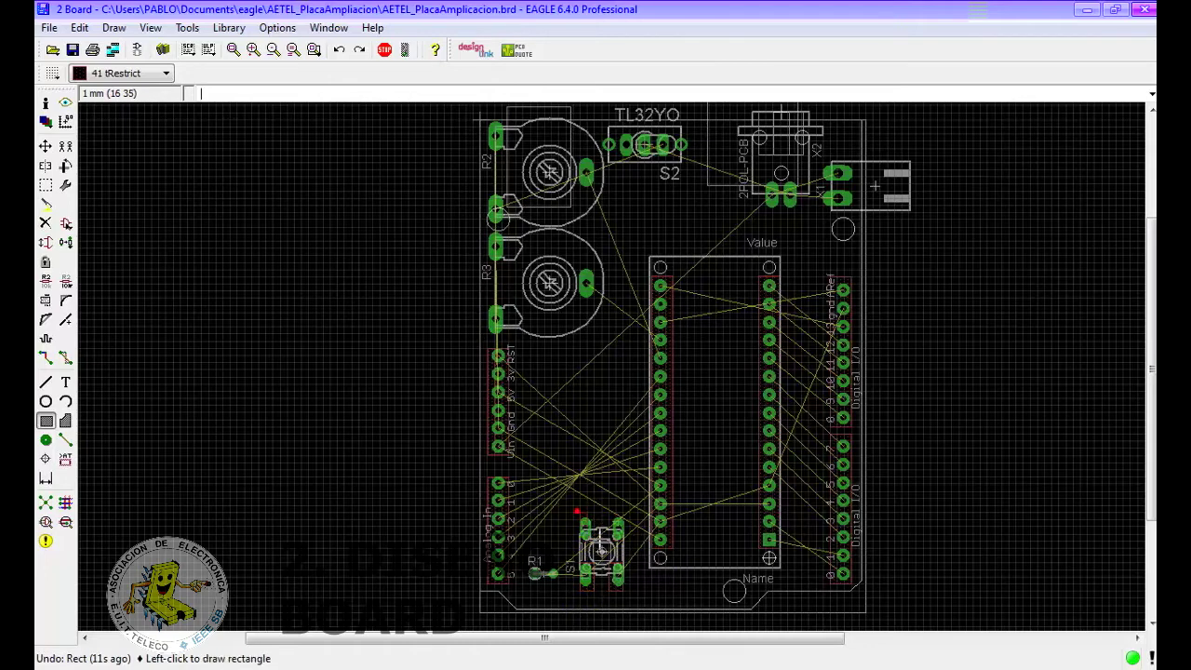
pyautogui.click(602, 554)
pyautogui.click(502, 249)
pyautogui.click(513, 256)
# - Draw small tRestrict rectangles around the pads of R2 and R3
pyautogui.click(502, 200)
pyautogui.click(498, 121)
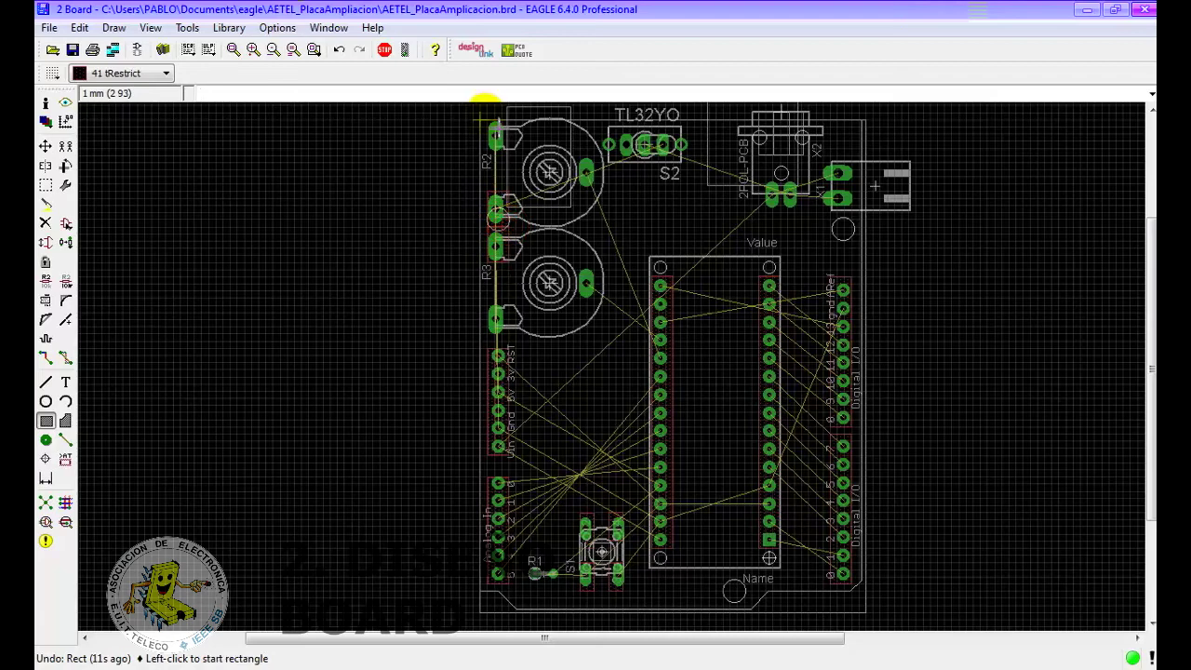
pyautogui.click(500, 135)
pyautogui.click(512, 158)
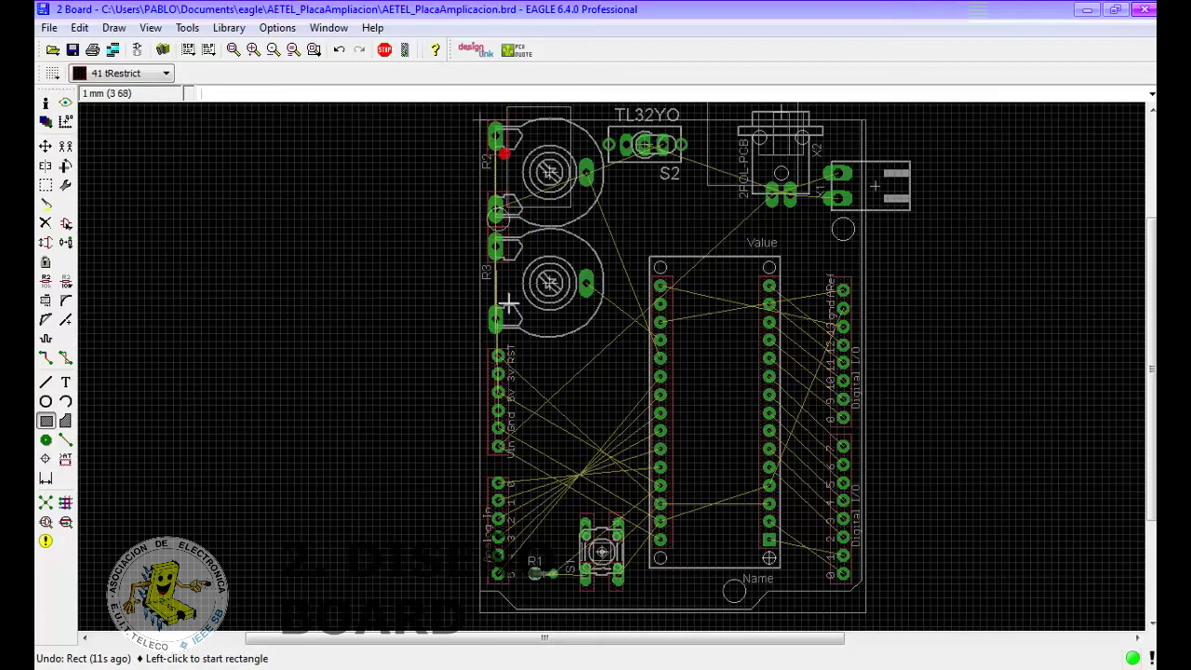
pyautogui.click(501, 315)
pyautogui.click(518, 347)
pyautogui.click(573, 264)
pyautogui.click(603, 298)
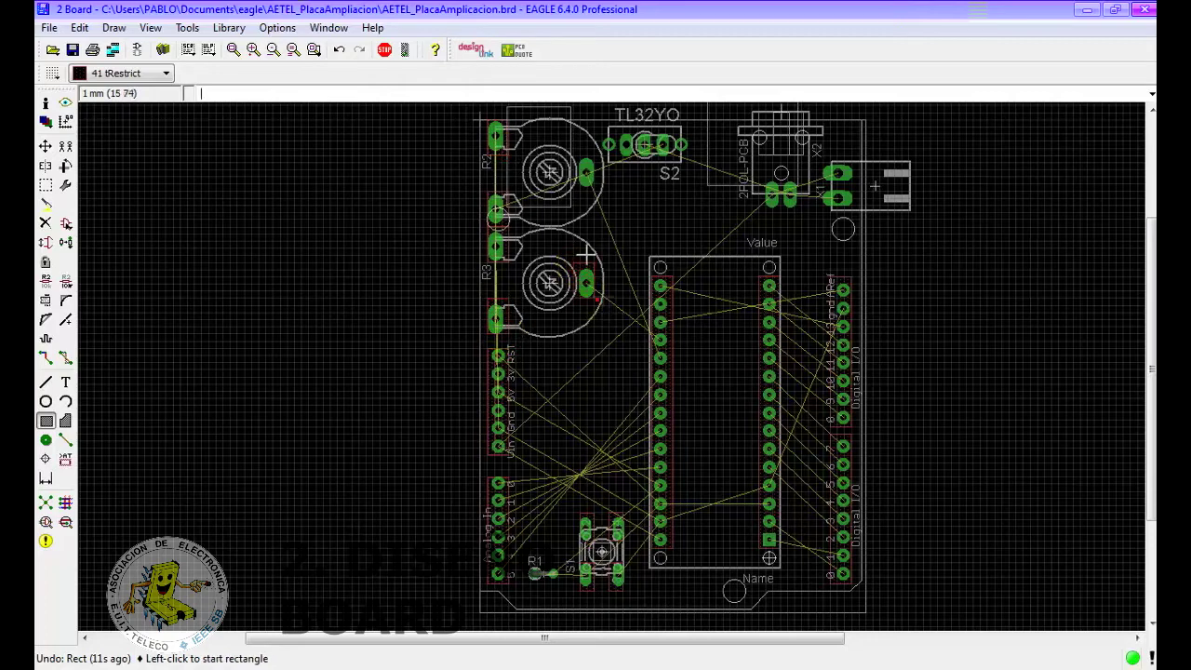
pyautogui.click(574, 155)
pyautogui.click(598, 191)
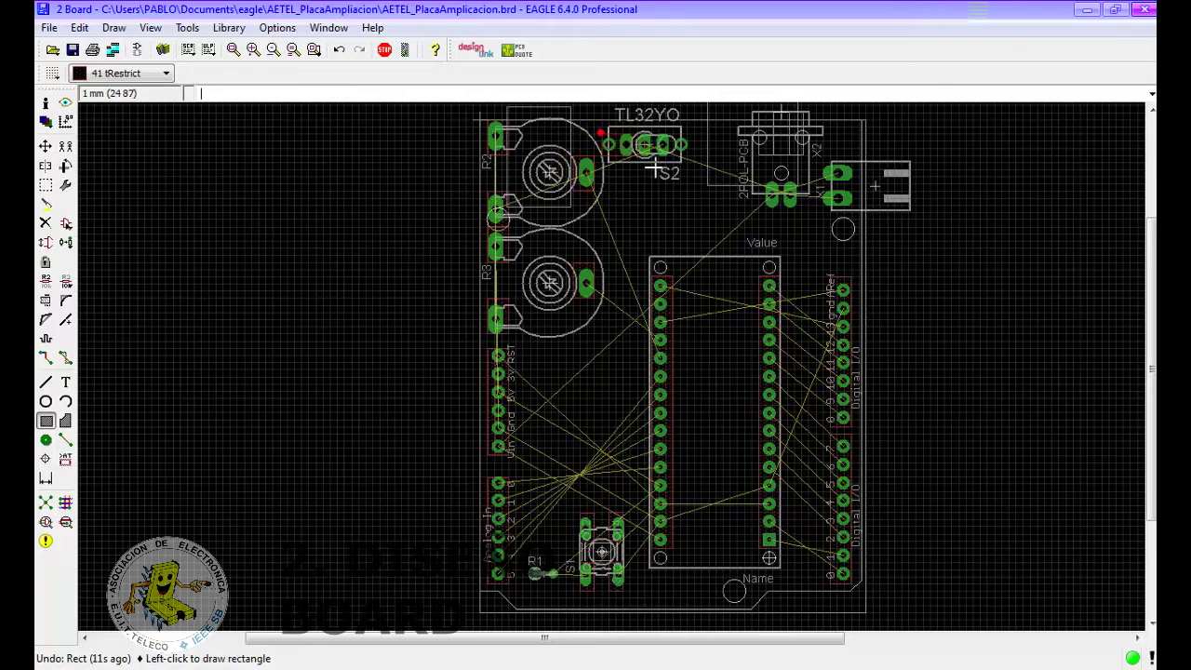
# - Add tRestrict rectangles near the connector pads and around resistor R1
pyautogui.click(788, 213)
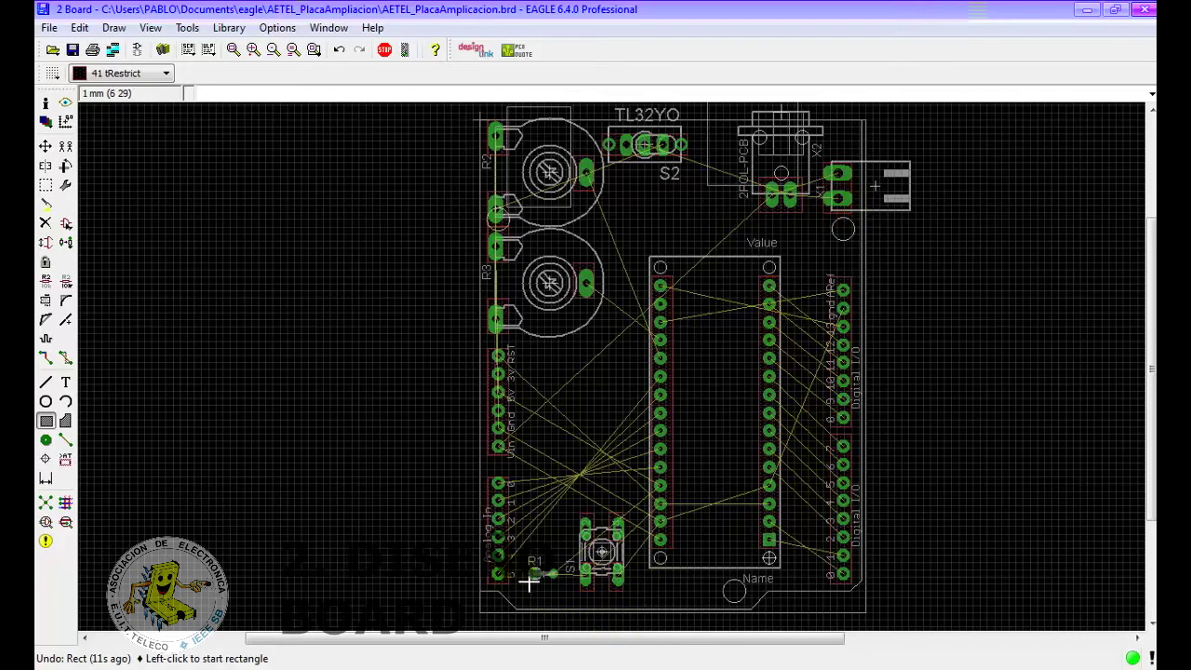
pyautogui.click(538, 579)
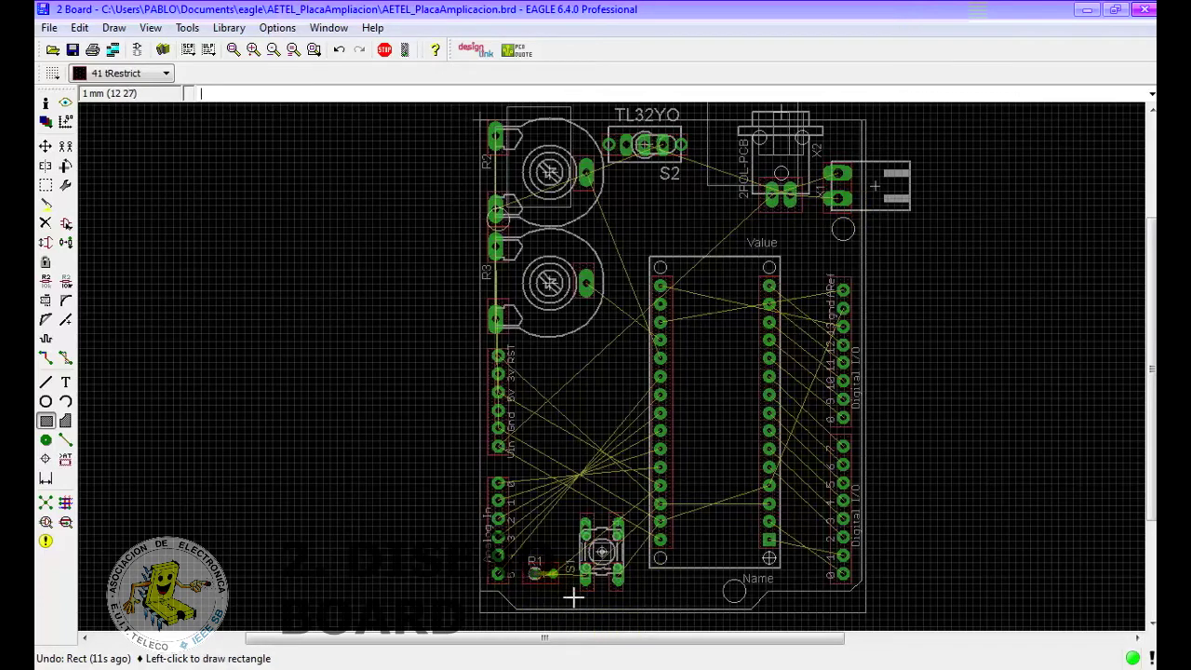
pyautogui.click(575, 598)
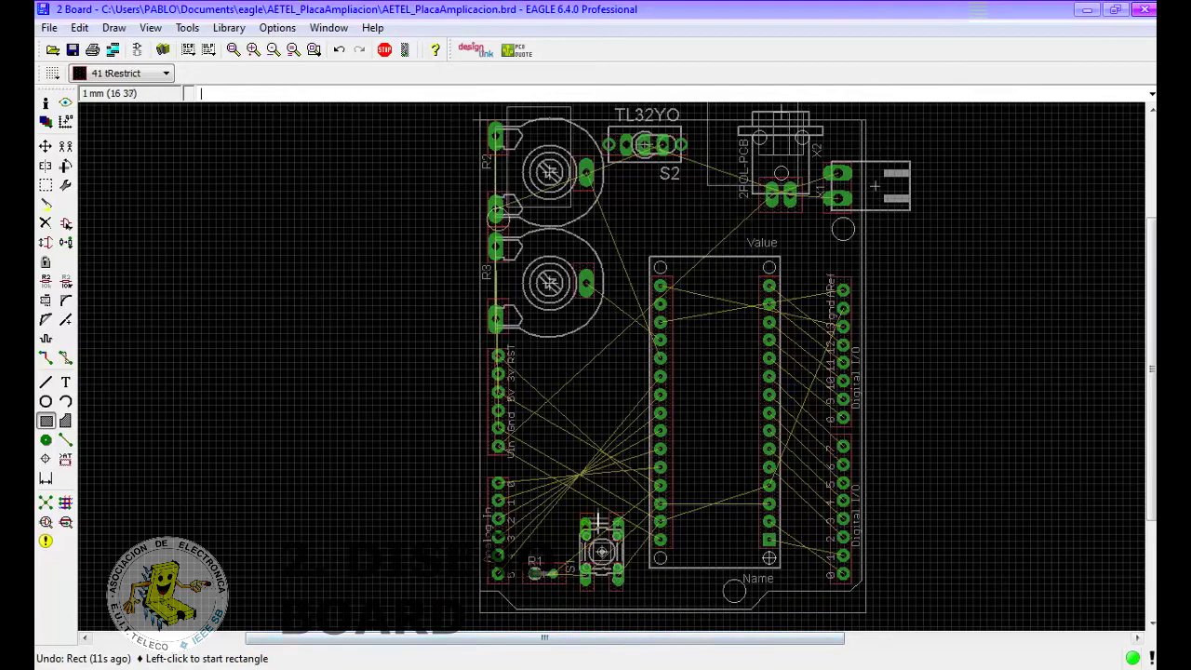
pyautogui.click(46, 146)
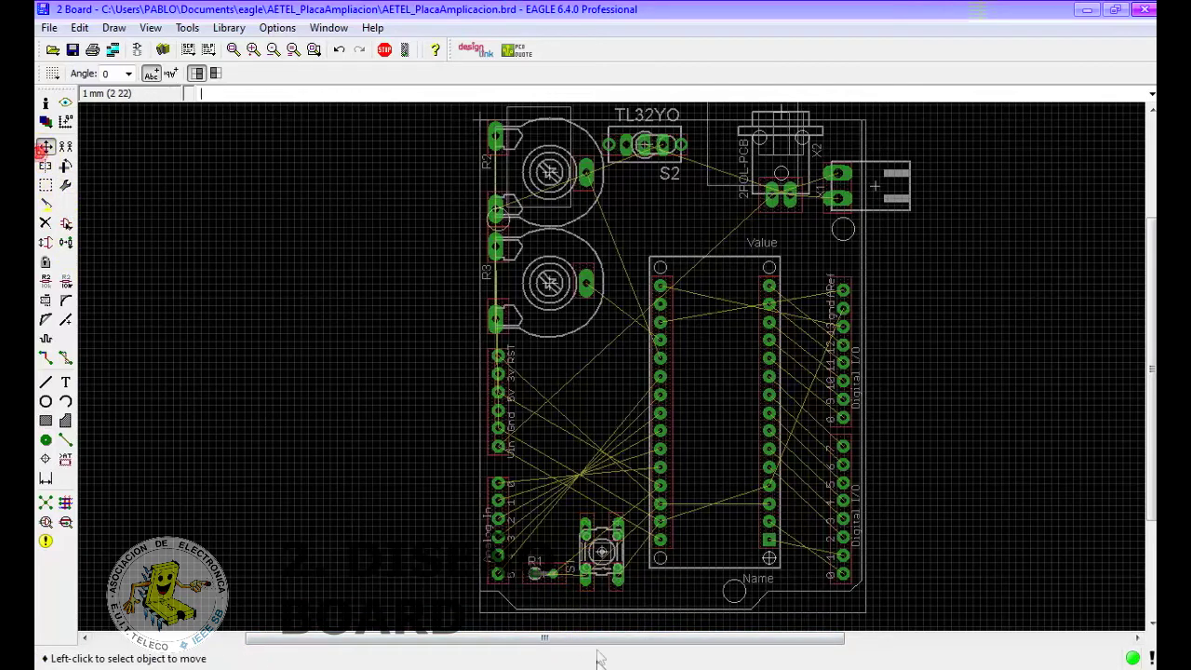
# - Rotate resistor R1 by 180° and drop it back in the same spot
pyautogui.click(556, 584)
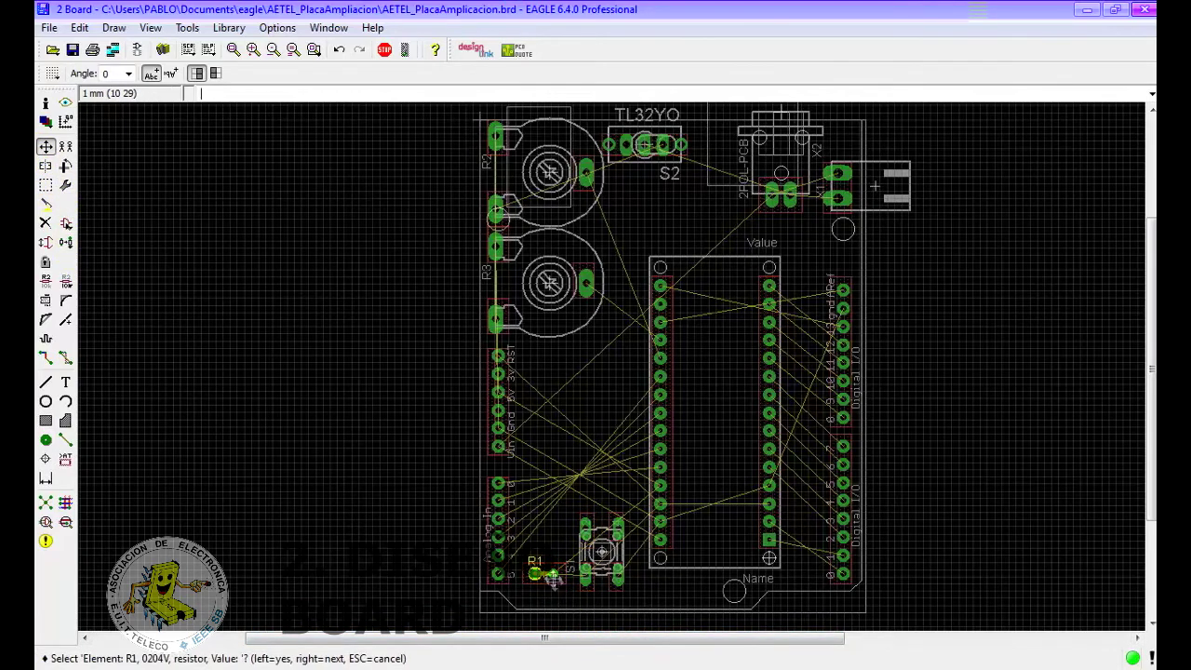
pyautogui.click(553, 576)
pyautogui.rightClick(556, 581)
pyautogui.rightClick(556, 581)
pyautogui.click(558, 584)
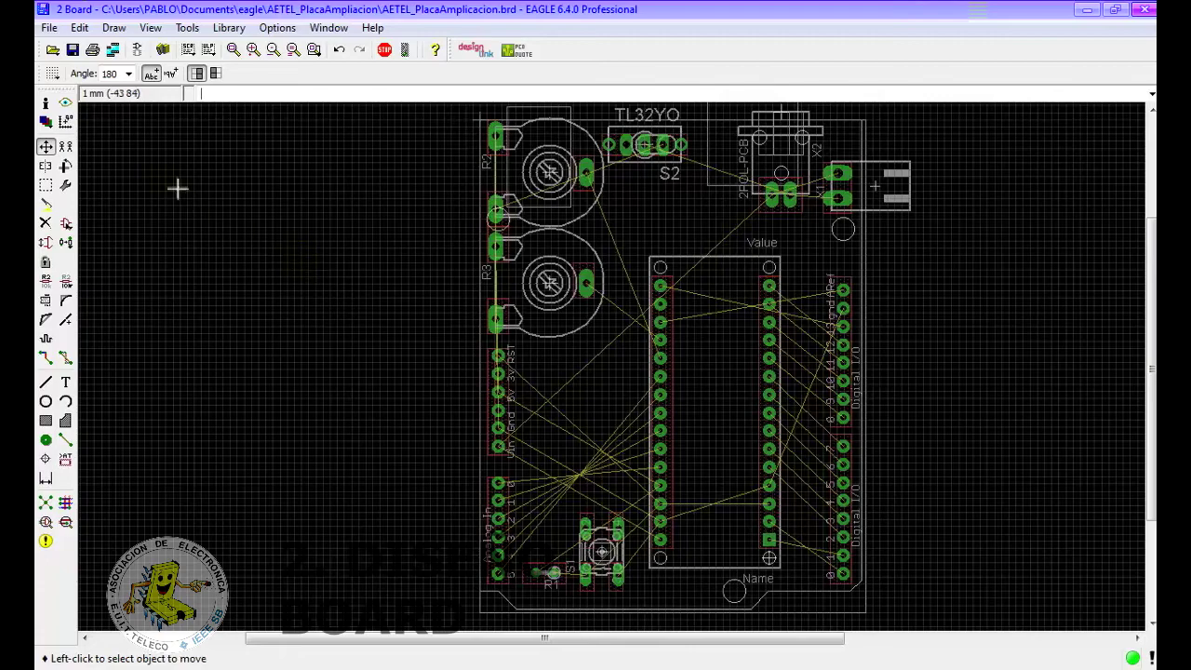
pyautogui.click(82, 28)
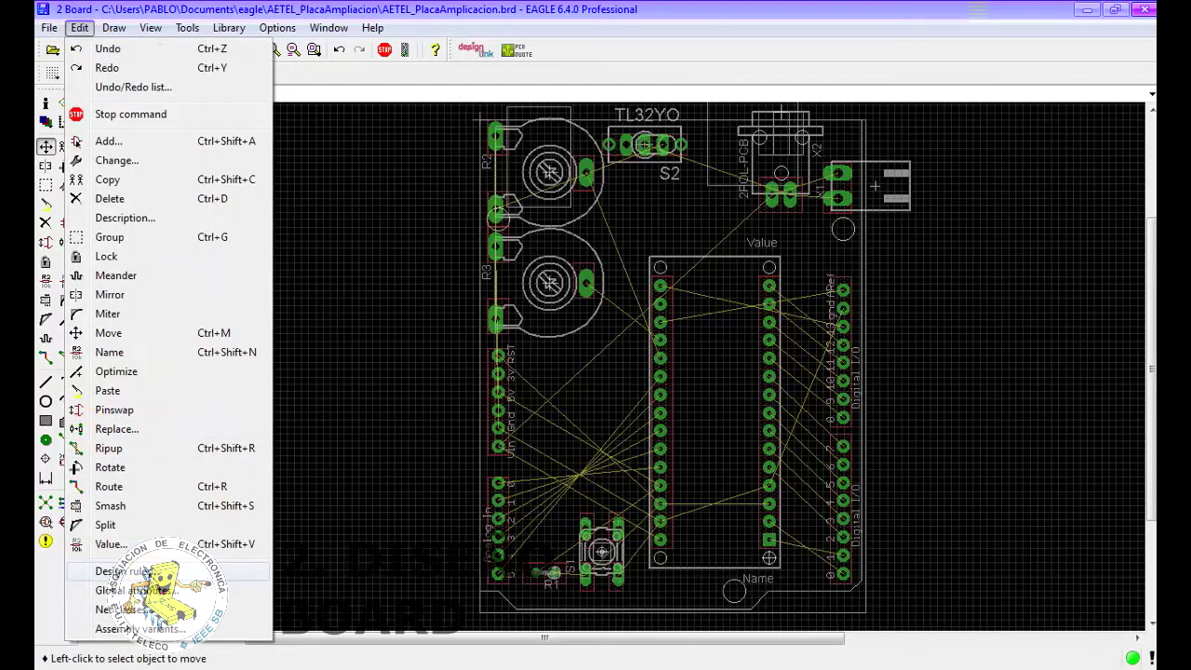
# - Open Design Rules on the Clearance tab and review the 8mil different-signal values
pyautogui.click(158, 569)
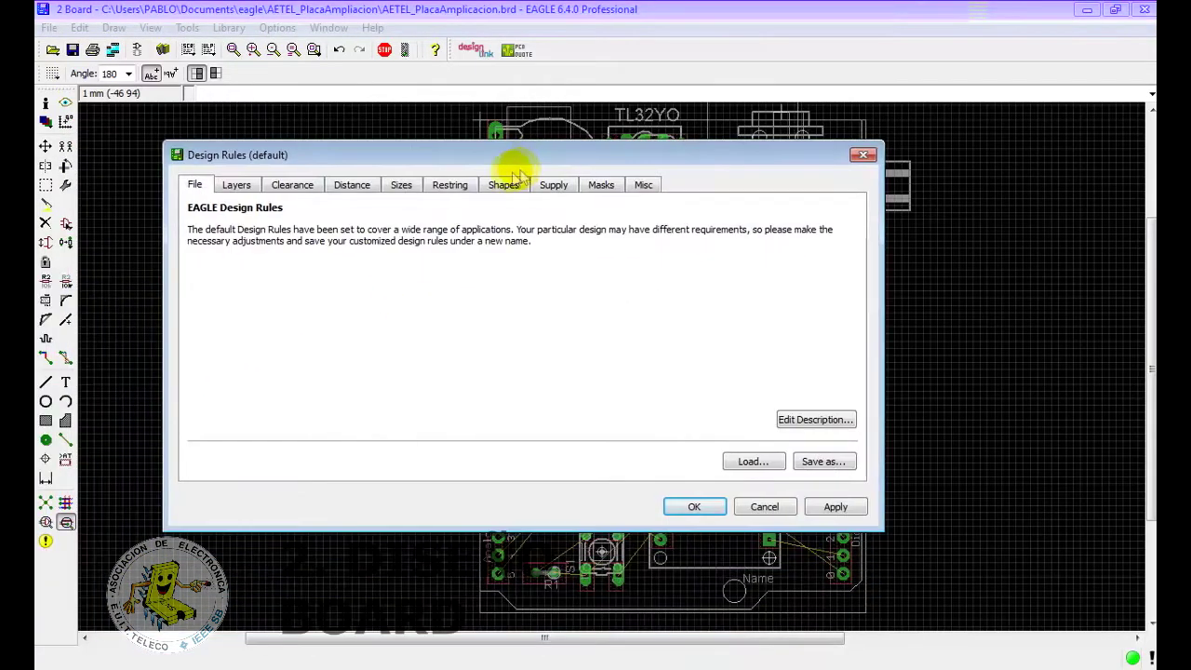
pyautogui.click(292, 186)
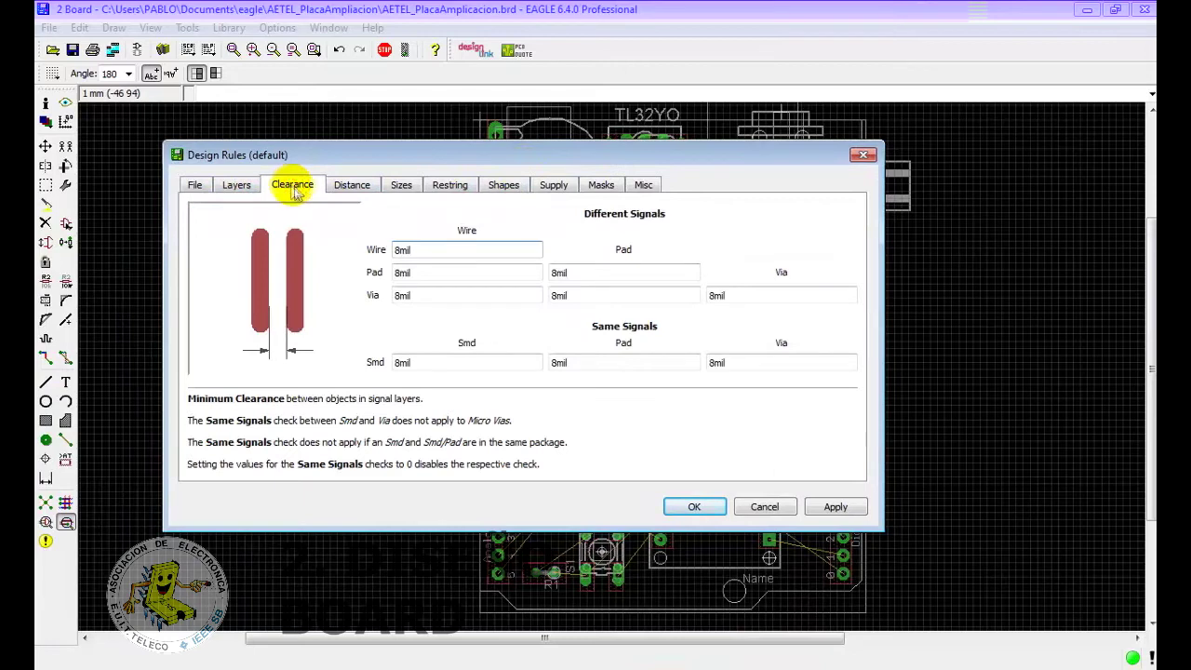
pyautogui.click(439, 272)
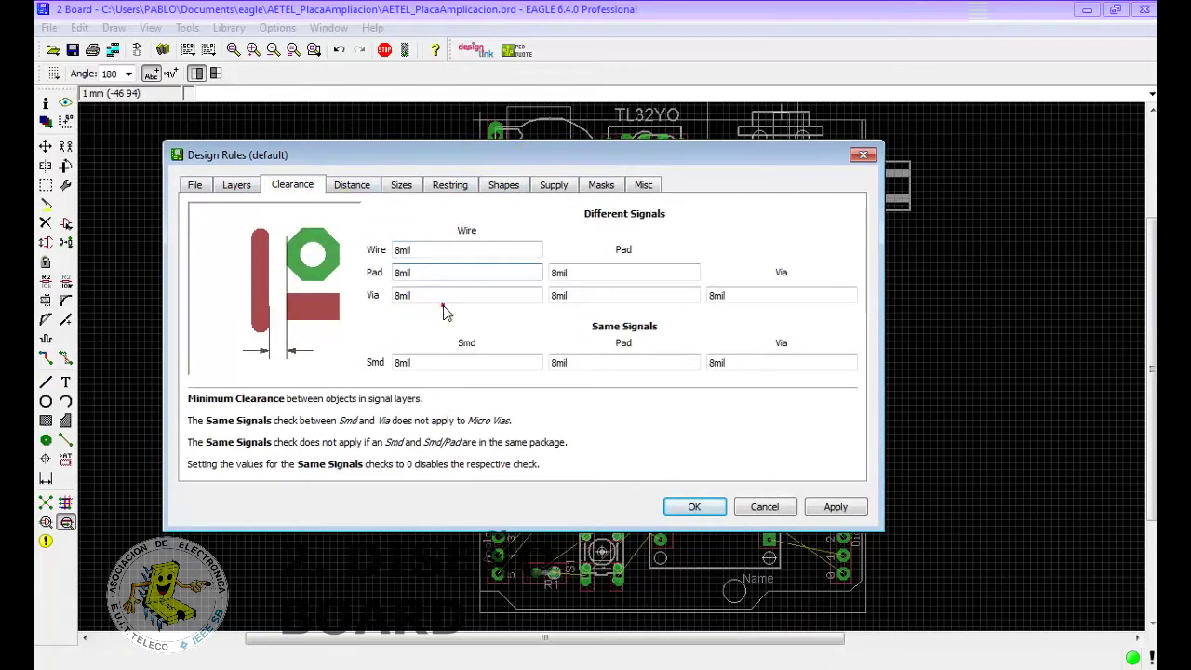
pyautogui.click(444, 296)
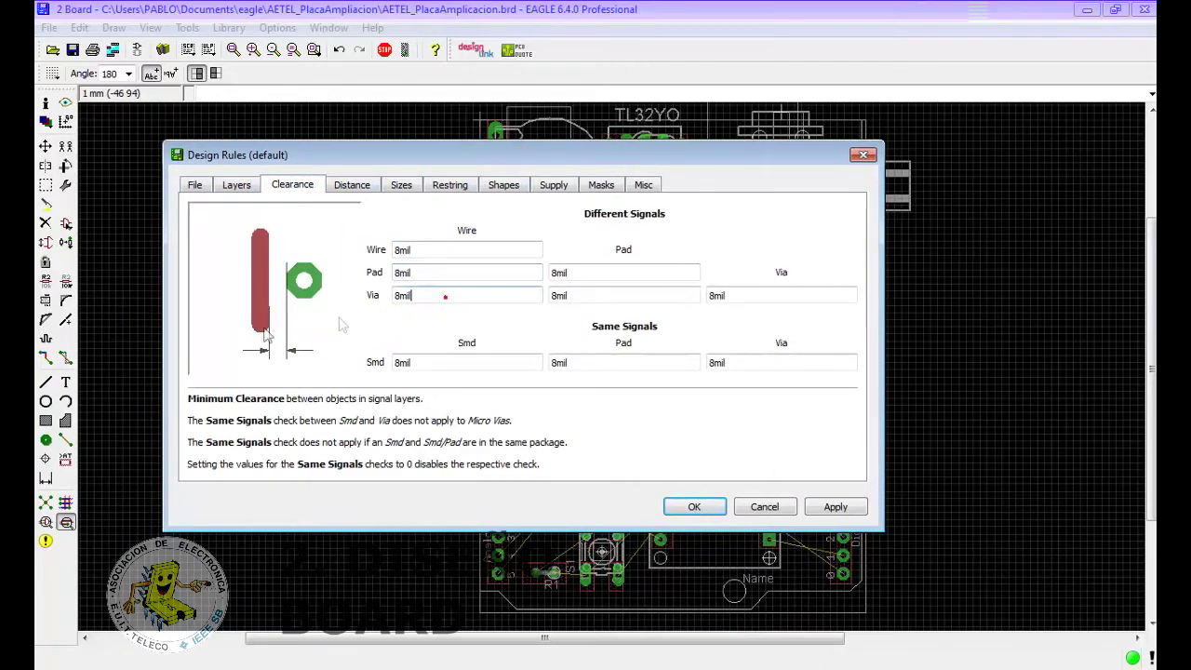
pyautogui.click(435, 273)
pyautogui.click(430, 252)
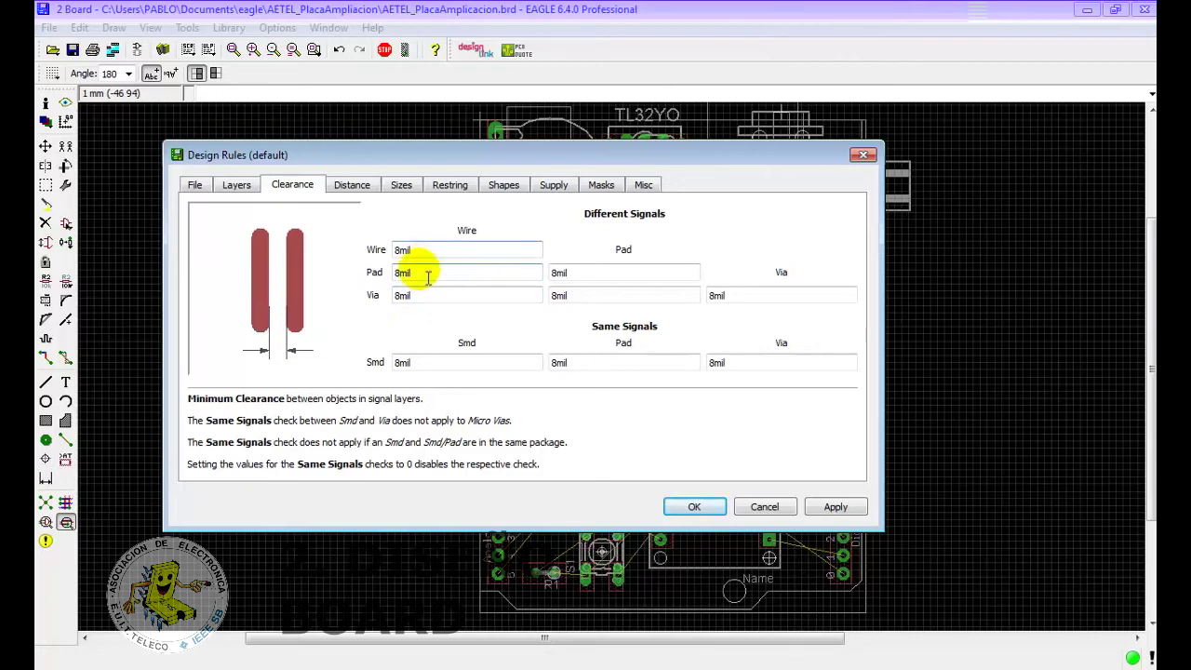
pyautogui.click(430, 296)
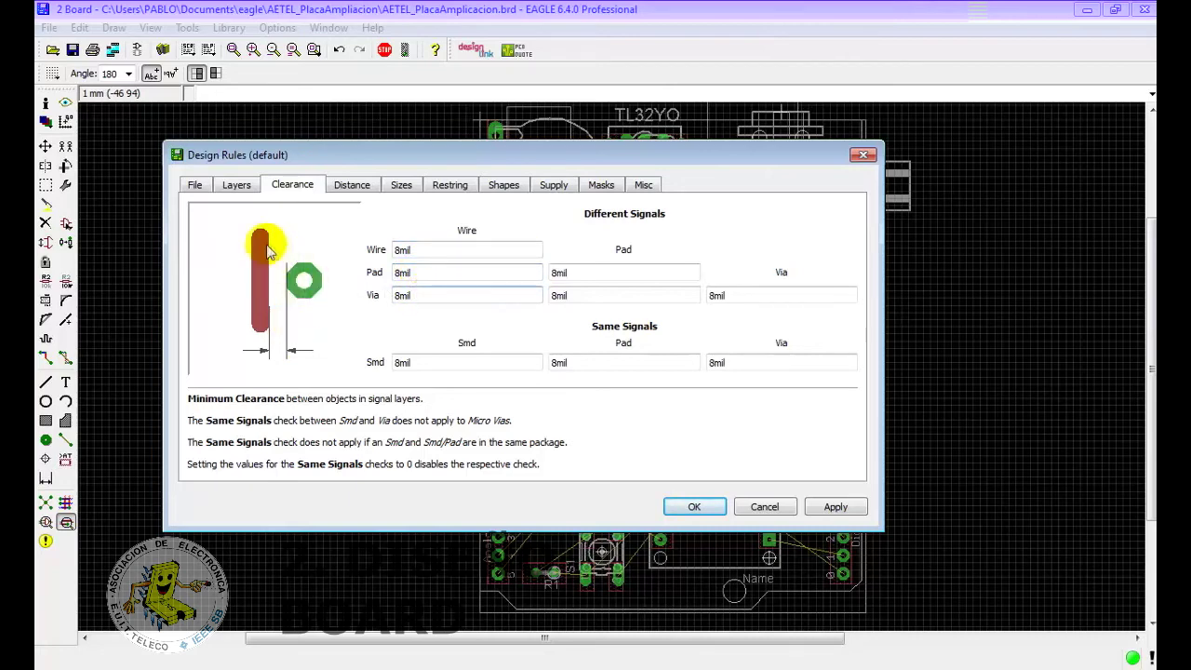
pyautogui.click(446, 293)
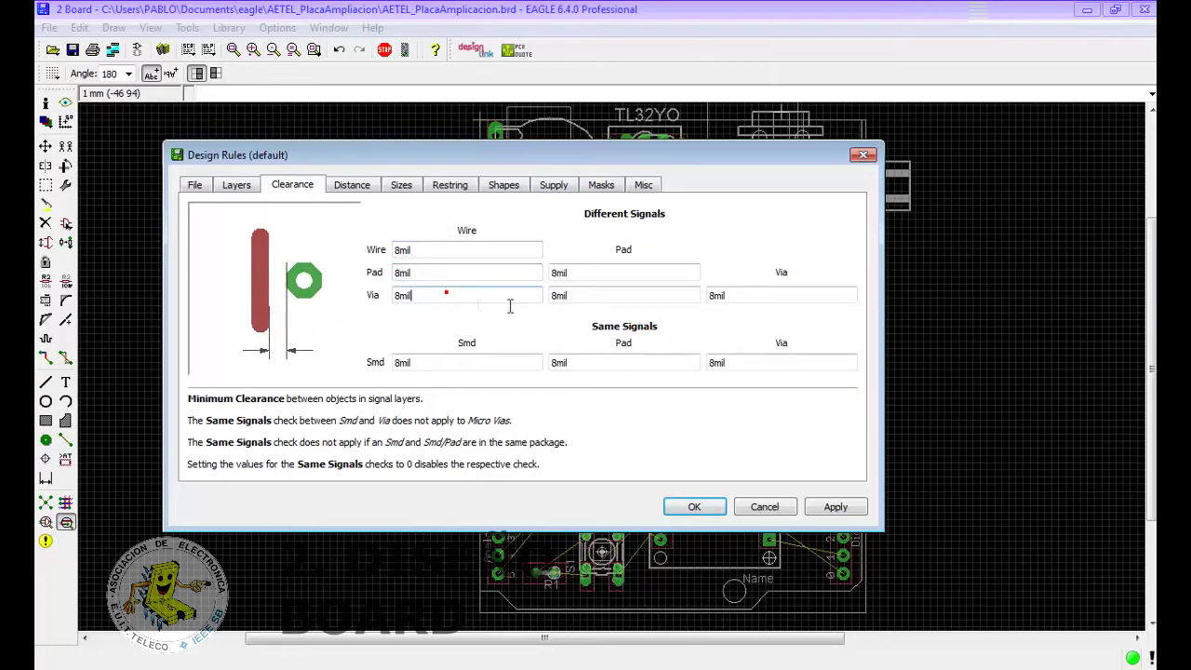
# - Set the wire, pad and via-to-wire clearances to 20mil
pyautogui.doubleClick(401, 249)
pyautogui.press('BackSpace')
pyautogui.write('8')
pyautogui.hotkey('shift', 'Home')
pyautogui.write('20')
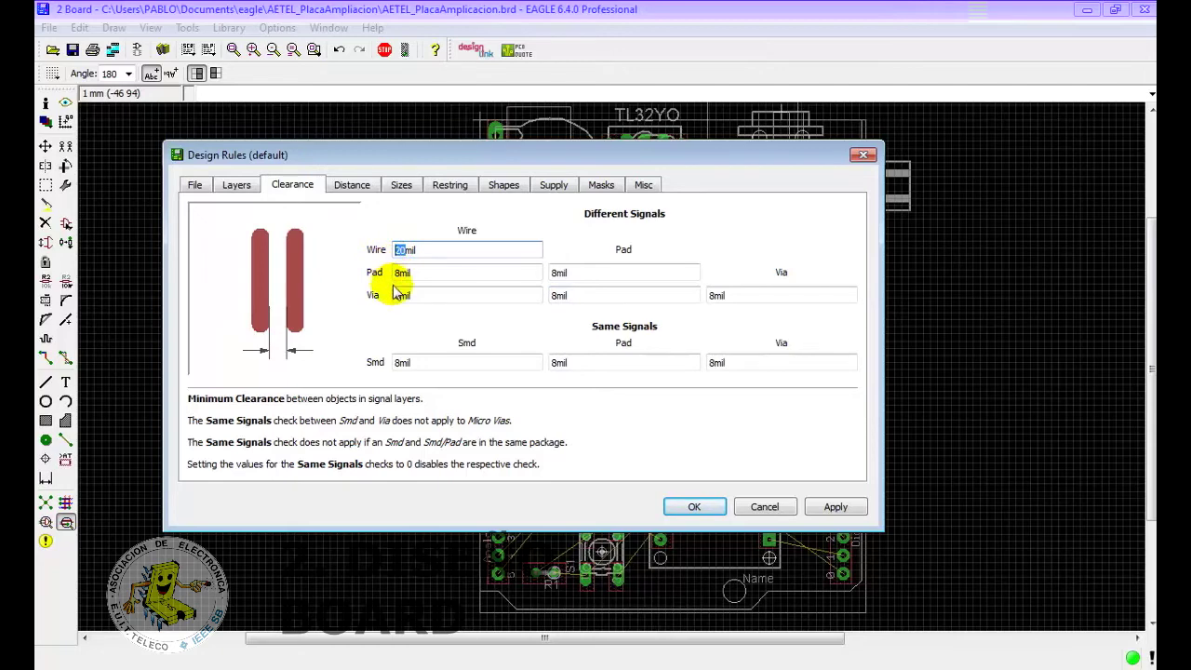
pyautogui.click(402, 272)
pyautogui.press('BackSpace')
pyautogui.write('20')
pyautogui.click(400, 296)
pyautogui.press('BackSpace')
pyautogui.write('20')
# - Set the pad-to-pad, via-to-pad and via-to-via clearances to 20mil
pyautogui.click(553, 273)
pyautogui.write('20')
pyautogui.moveTo(556, 295); pyautogui.dragTo(562, 300)
pyautogui.write('20')
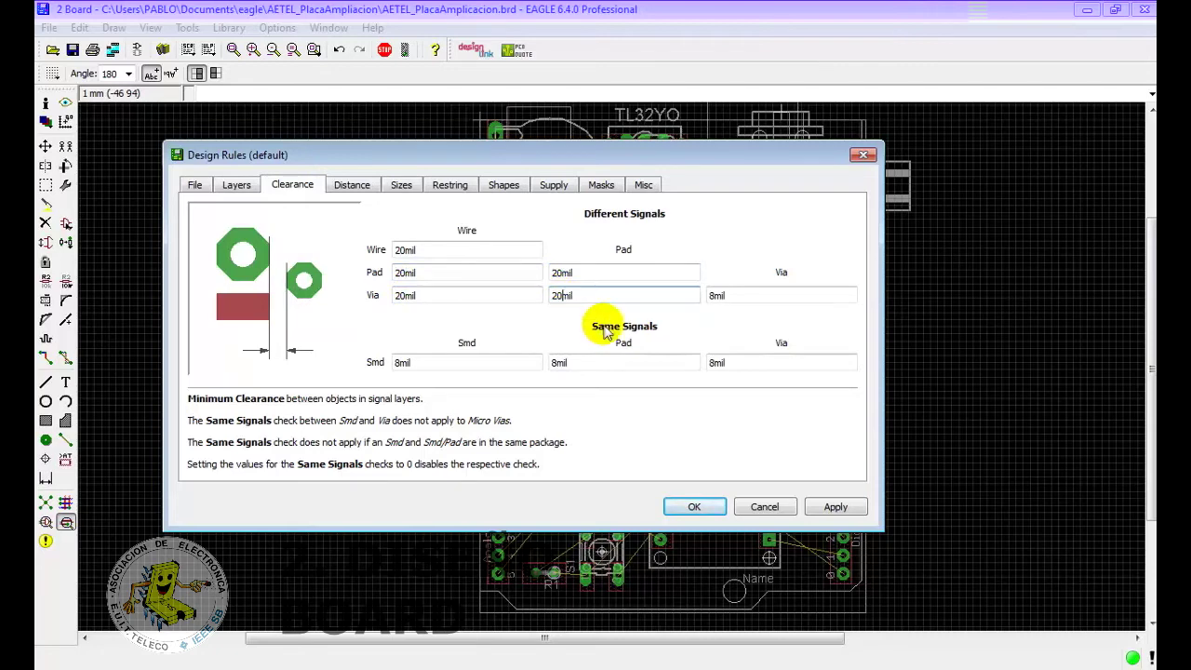
pyautogui.moveTo(712, 295); pyautogui.dragTo(723, 300)
pyautogui.write('20')
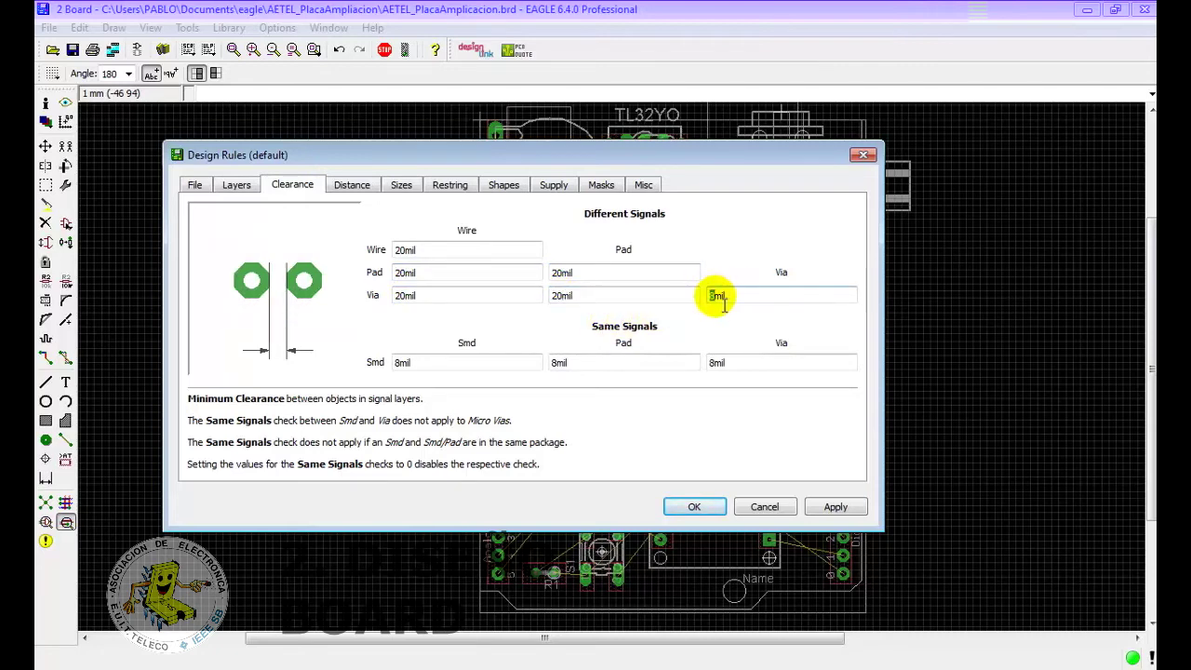
pyautogui.click(339, 187)
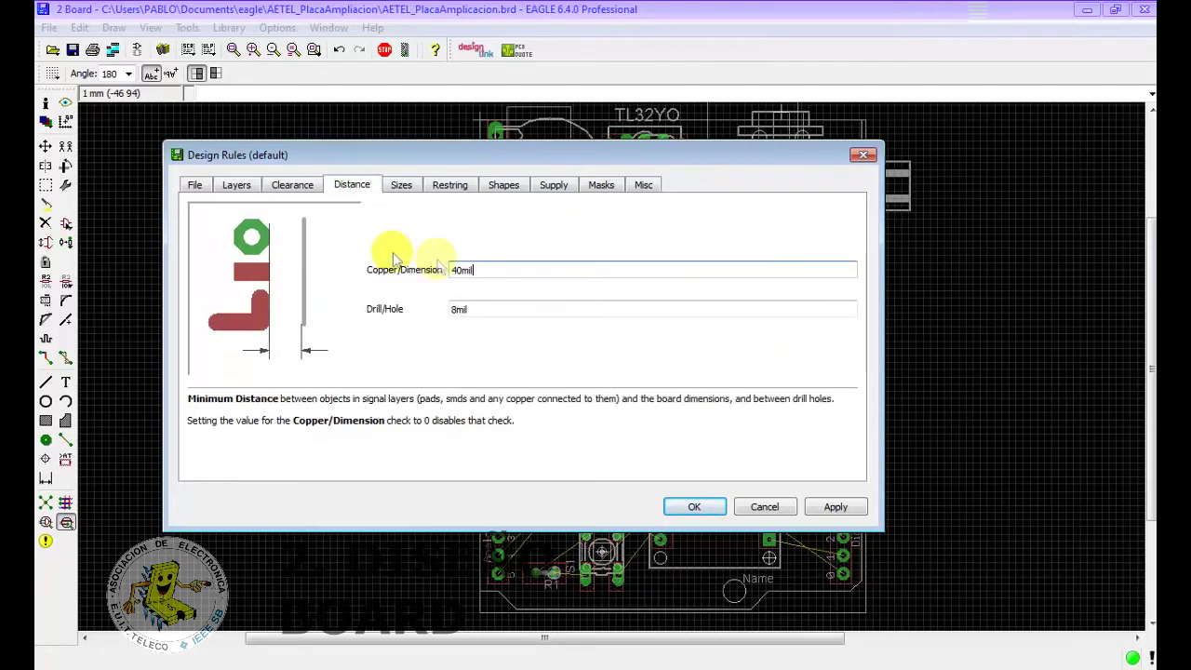
# - Set the minimum trace width to 30 mil and confirm the 24 mil minimum drill
pyautogui.click(401, 184)
pyautogui.click(455, 244)
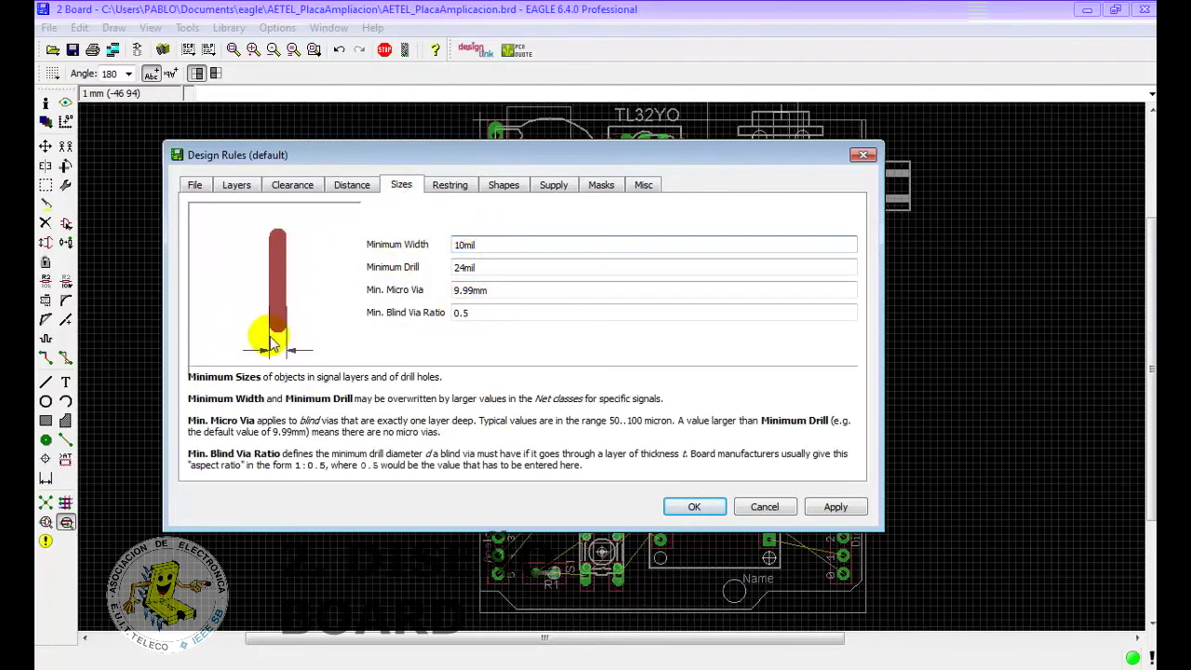
pyautogui.moveTo(465, 244); pyautogui.dragTo(452, 246)
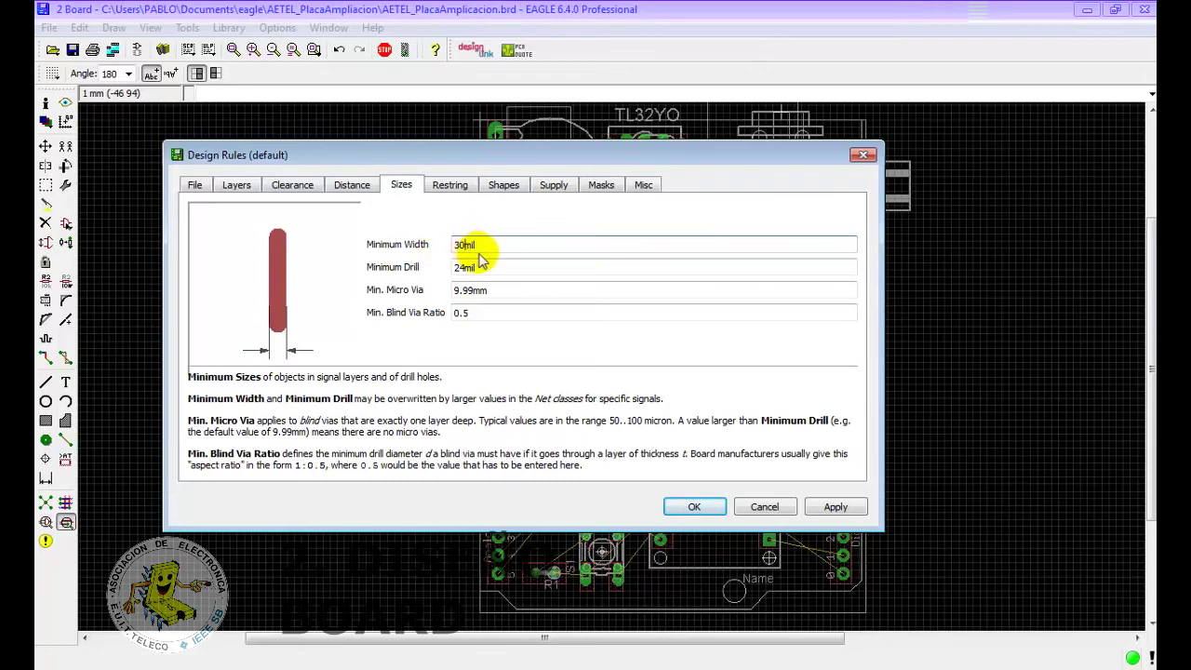
pyautogui.click(486, 289)
pyautogui.click(472, 268)
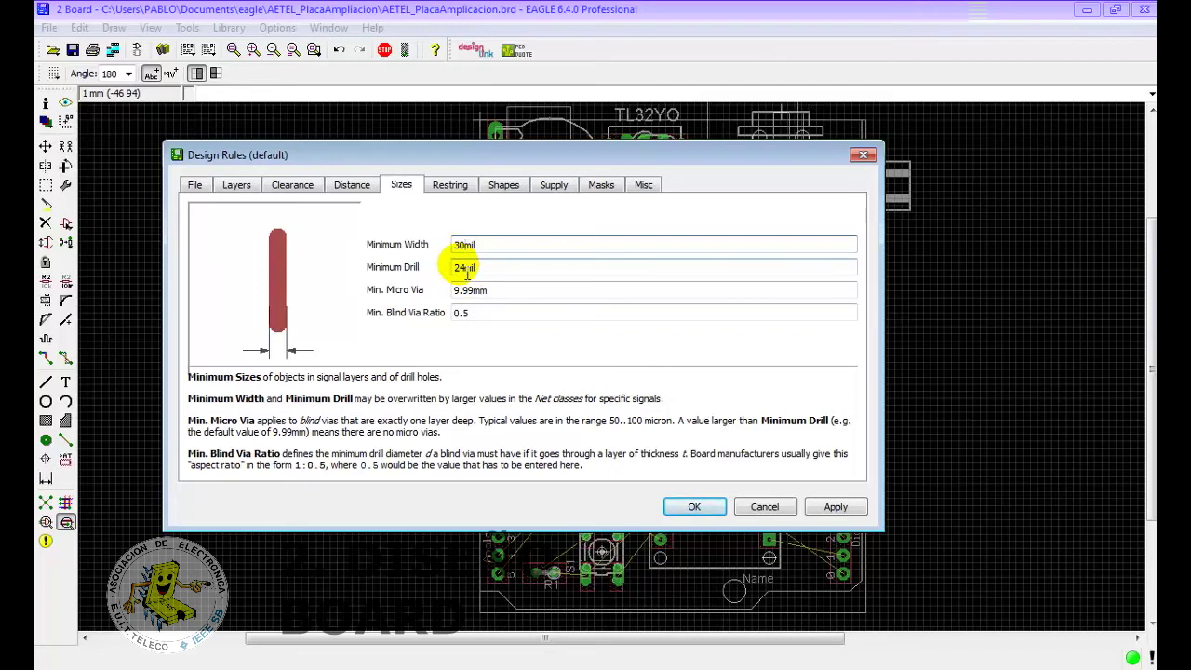
pyautogui.click(461, 245)
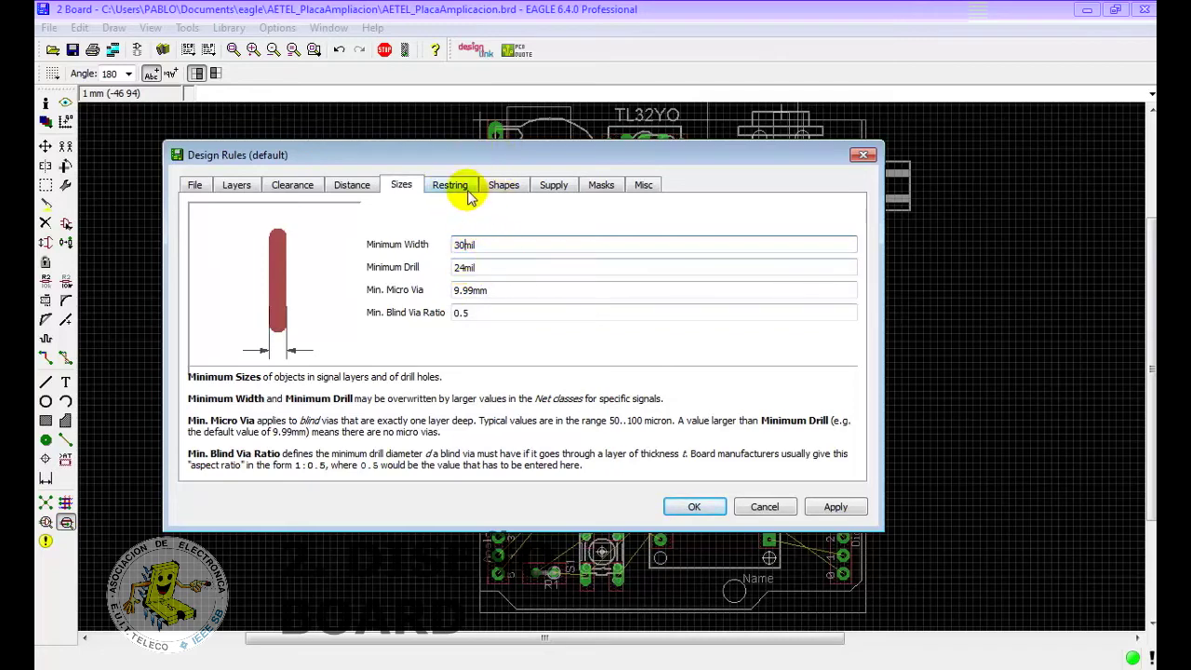
# - Set restring minimums: top pad 15, inner pad 15, outer via 20
pyautogui.click(449, 184)
pyautogui.click(466, 226)
pyautogui.doubleClick(479, 230)
pyautogui.moveTo(476, 231)
pyautogui.mouseDown()
pyautogui.moveTo(458, 234)
pyautogui.moveTo(465, 313)
pyautogui.mouseUp()
pyautogui.write('15')
pyautogui.click(473, 247)
pyautogui.write('15')
pyautogui.click(465, 298)
pyautogui.write('0mil')
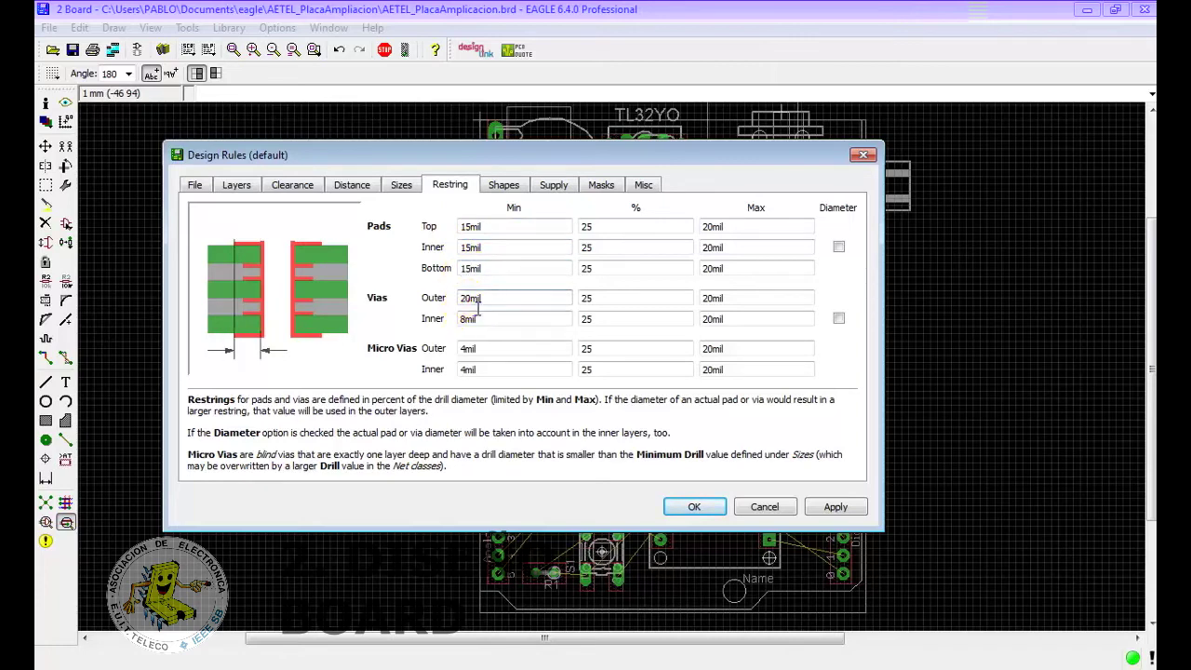
pyautogui.moveTo(460, 298)
pyautogui.mouseDown()
pyautogui.moveTo(471, 322)
pyautogui.moveTo(459, 319)
pyautogui.mouseUp()
pyautogui.write('20')
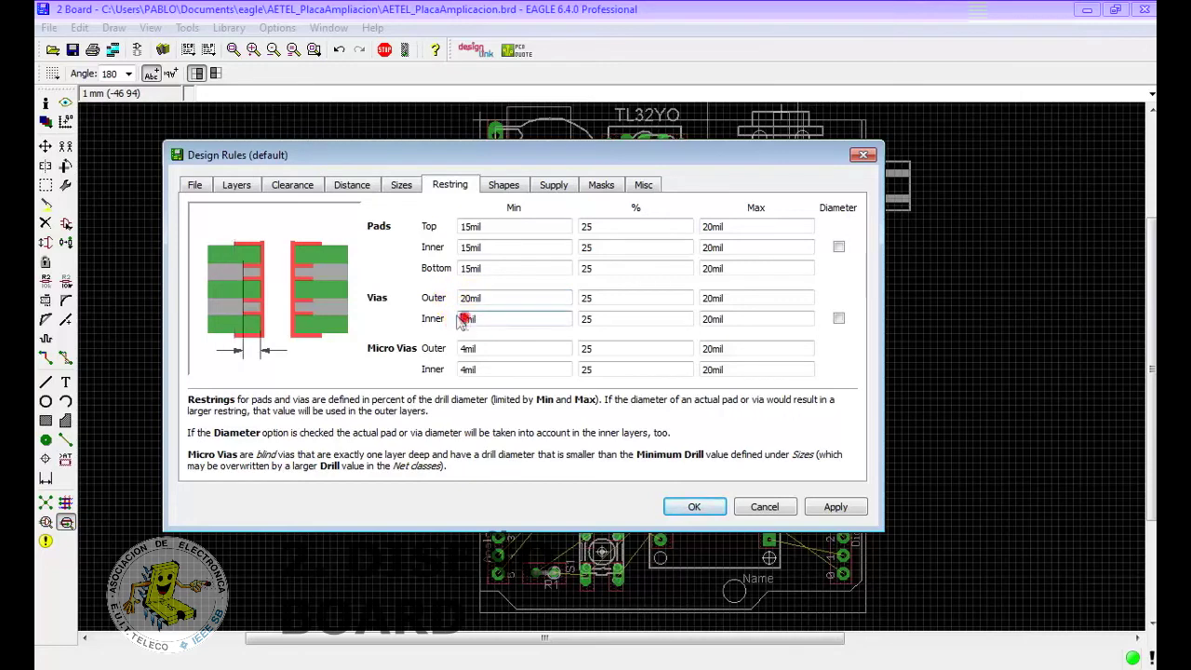
pyautogui.click(498, 351)
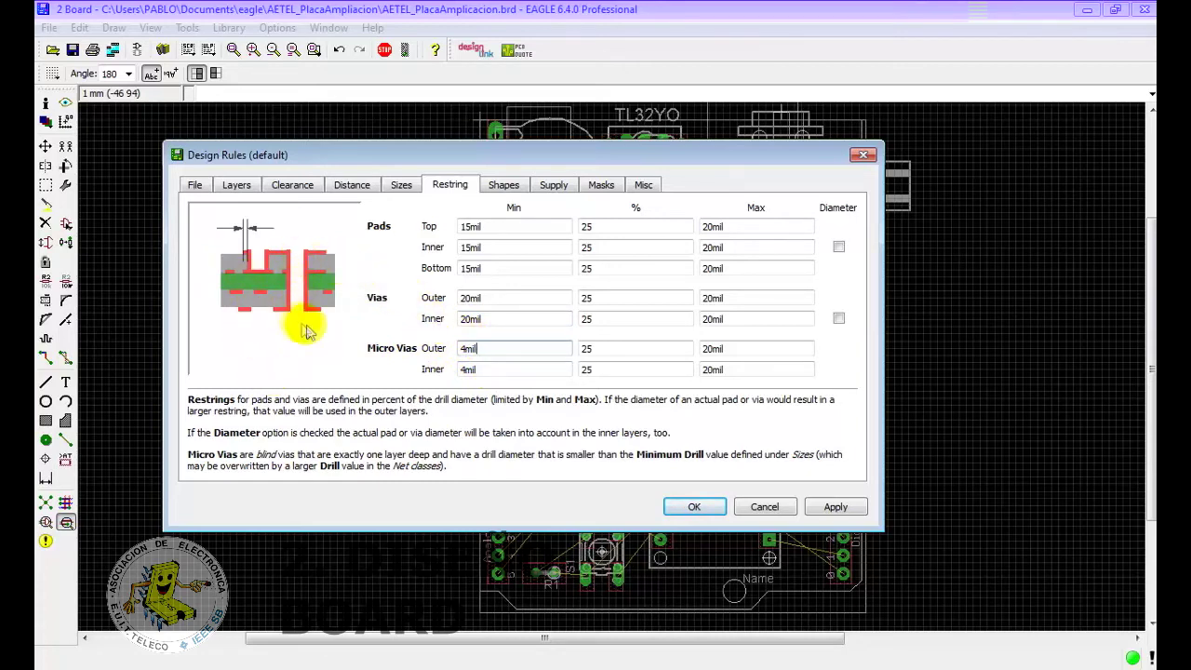
# - Review the Shapes, Supply, Masks, Misc and Layers rules, then apply the design rules
pyautogui.click(505, 189)
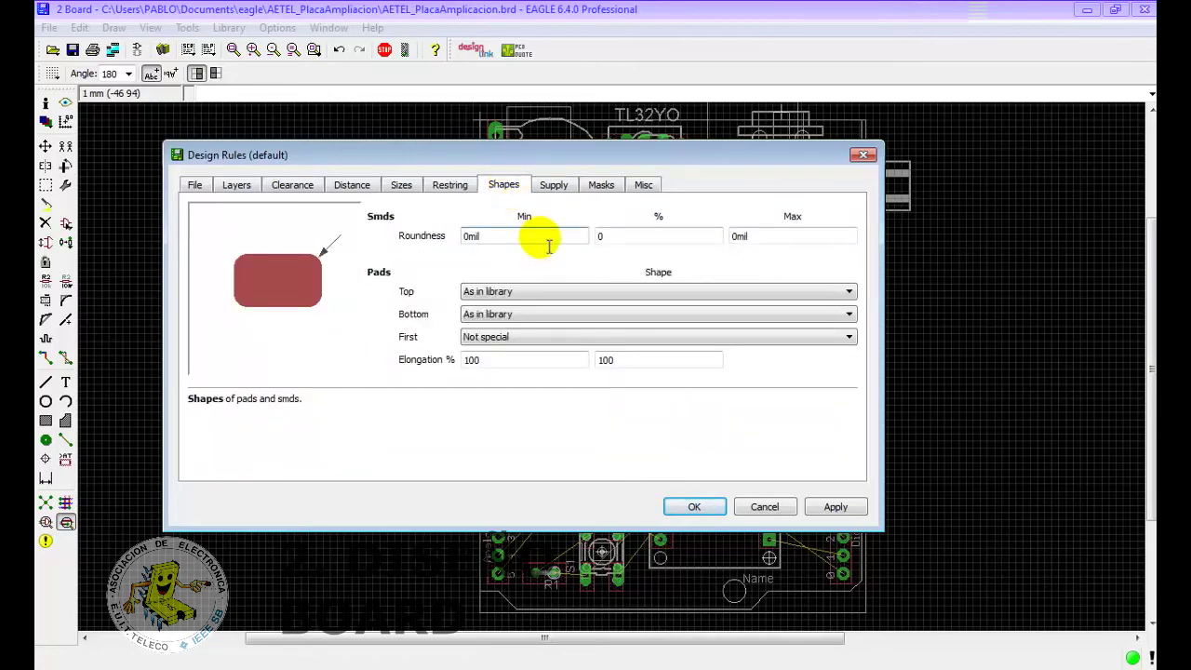
pyautogui.click(554, 185)
pyautogui.click(601, 185)
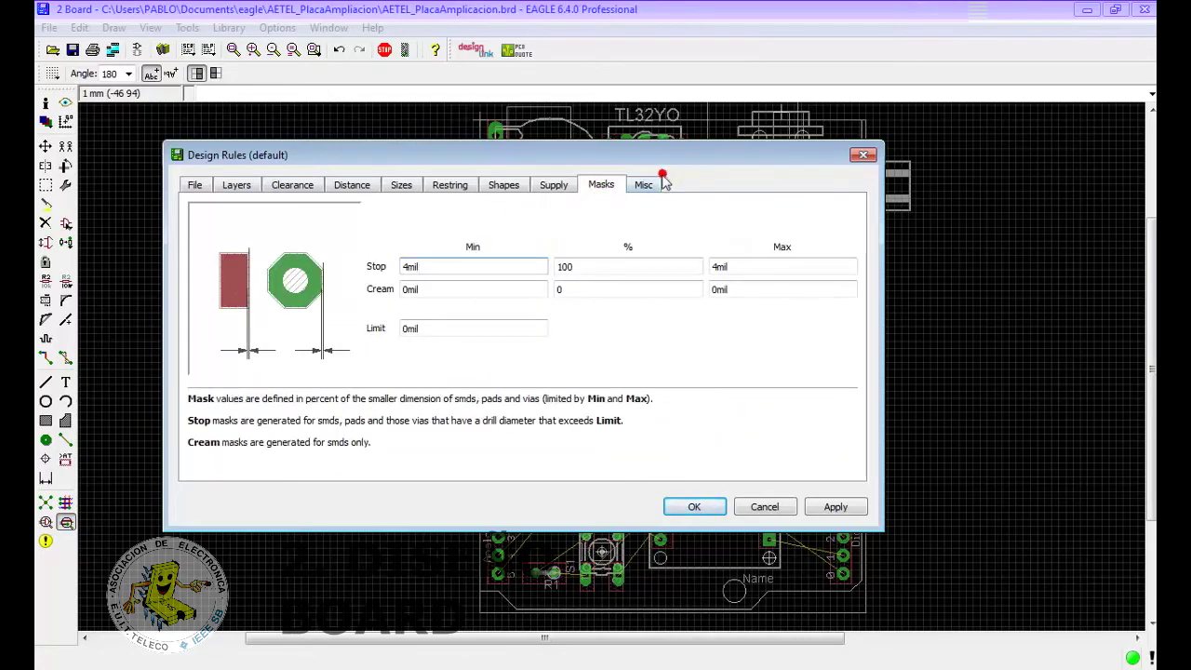
pyautogui.click(651, 184)
pyautogui.click(507, 184)
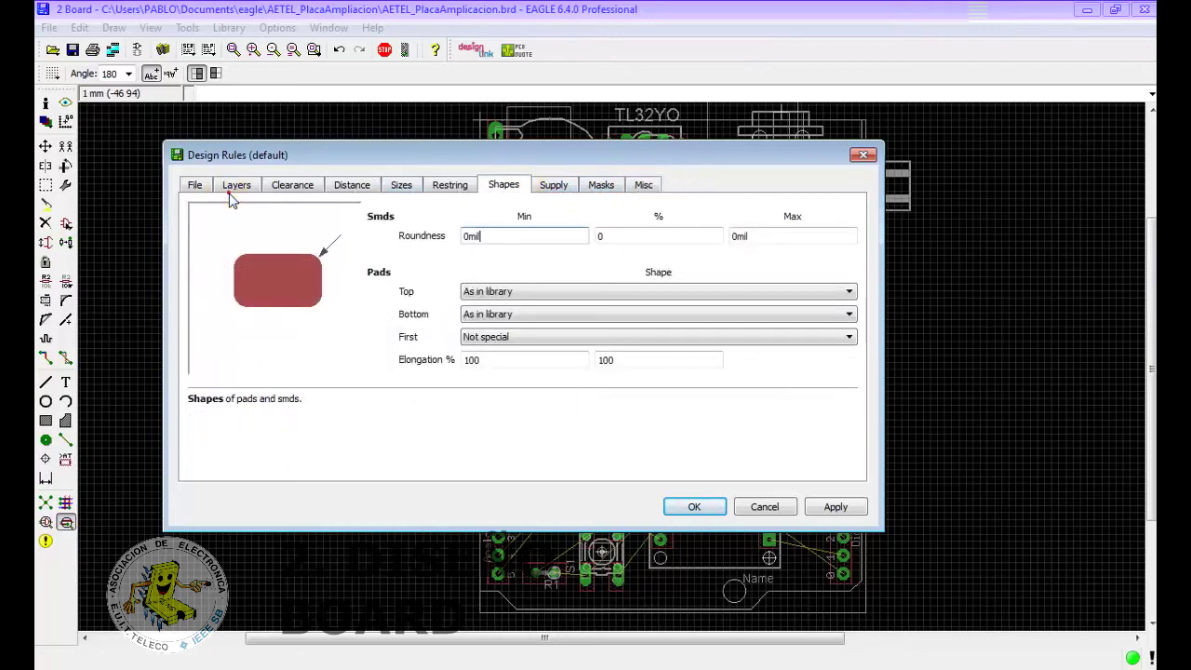
pyautogui.click(235, 186)
pyautogui.click(290, 185)
pyautogui.click(240, 186)
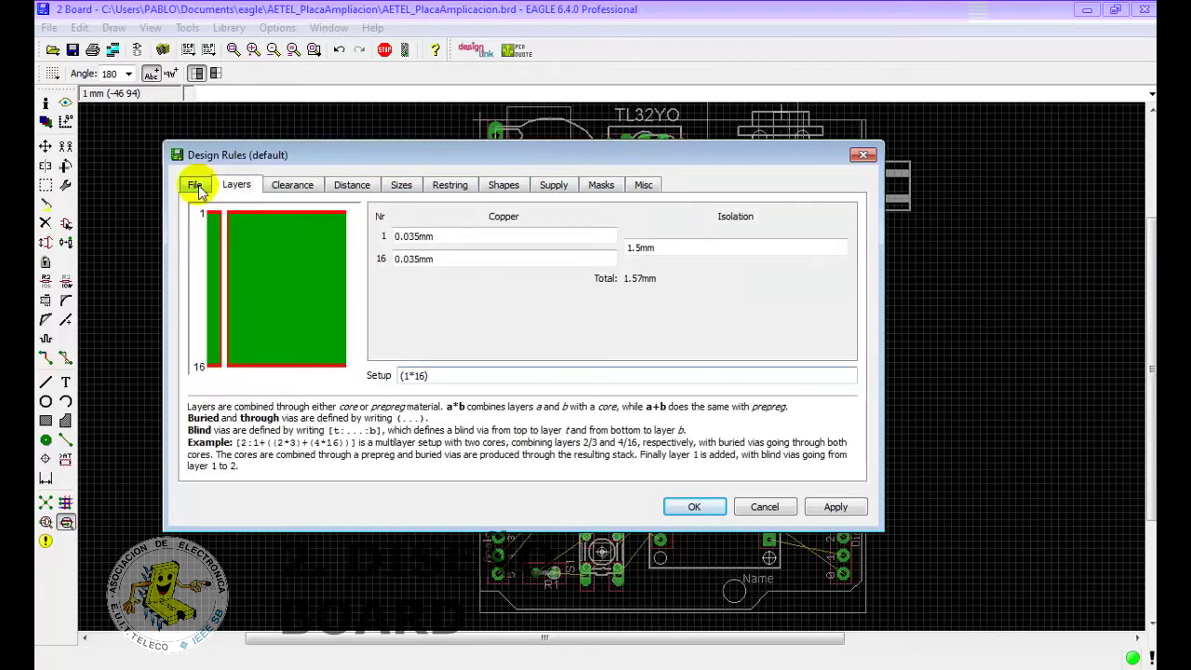
pyautogui.click(195, 186)
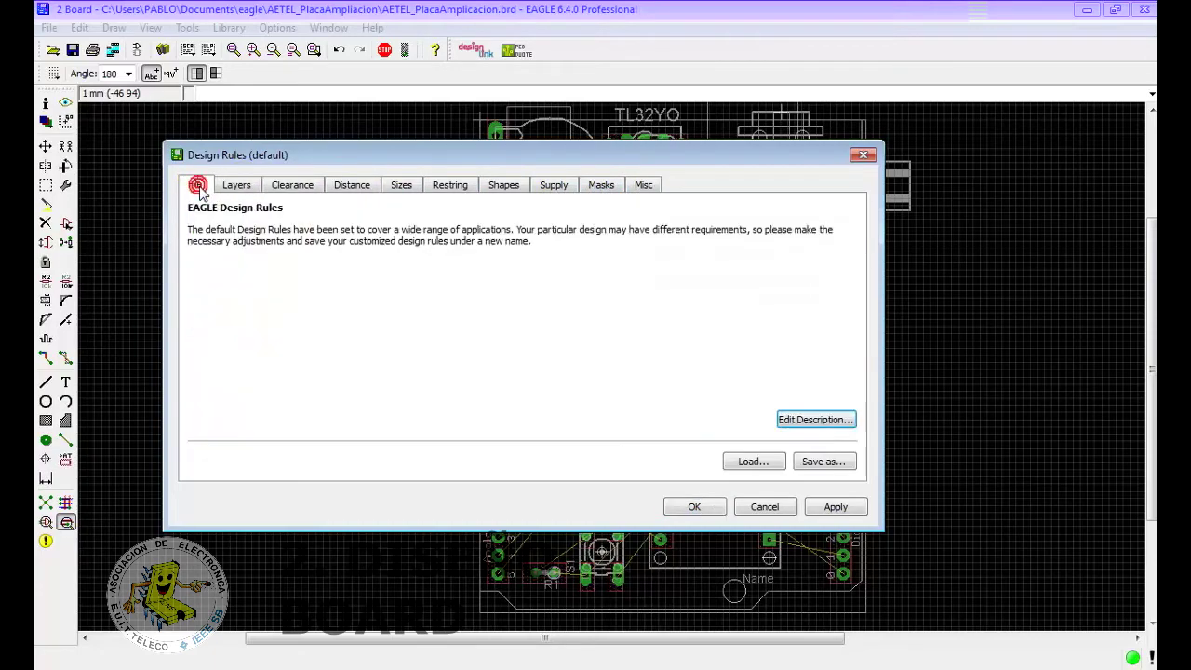
pyautogui.click(401, 198)
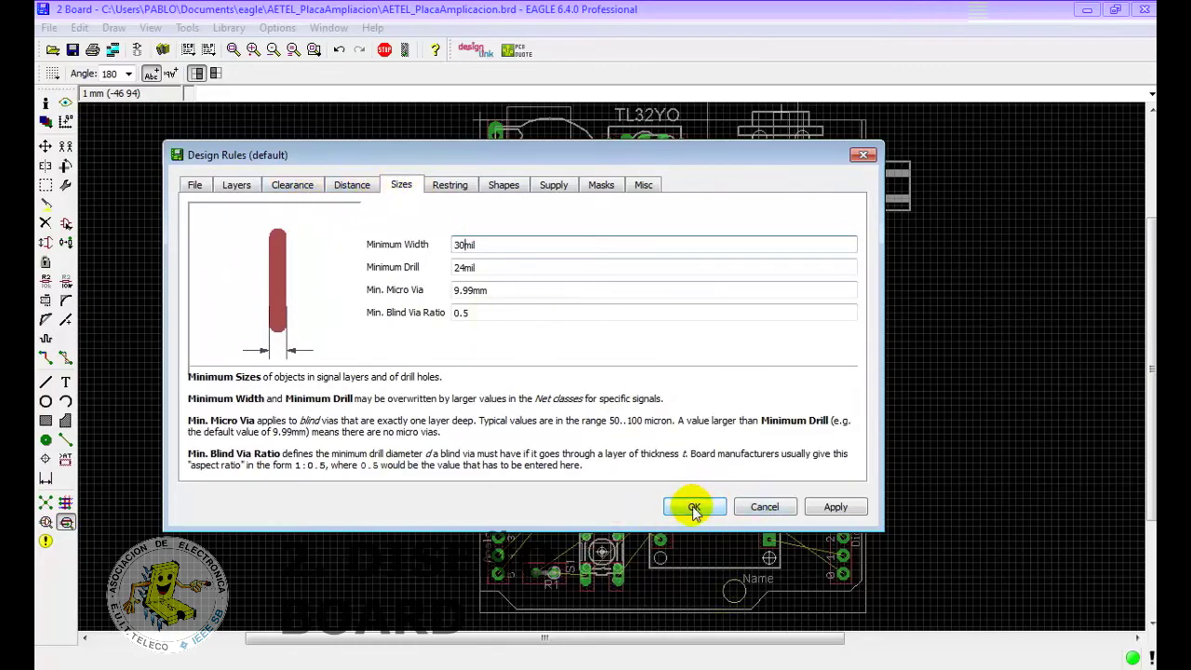
pyautogui.click(693, 507)
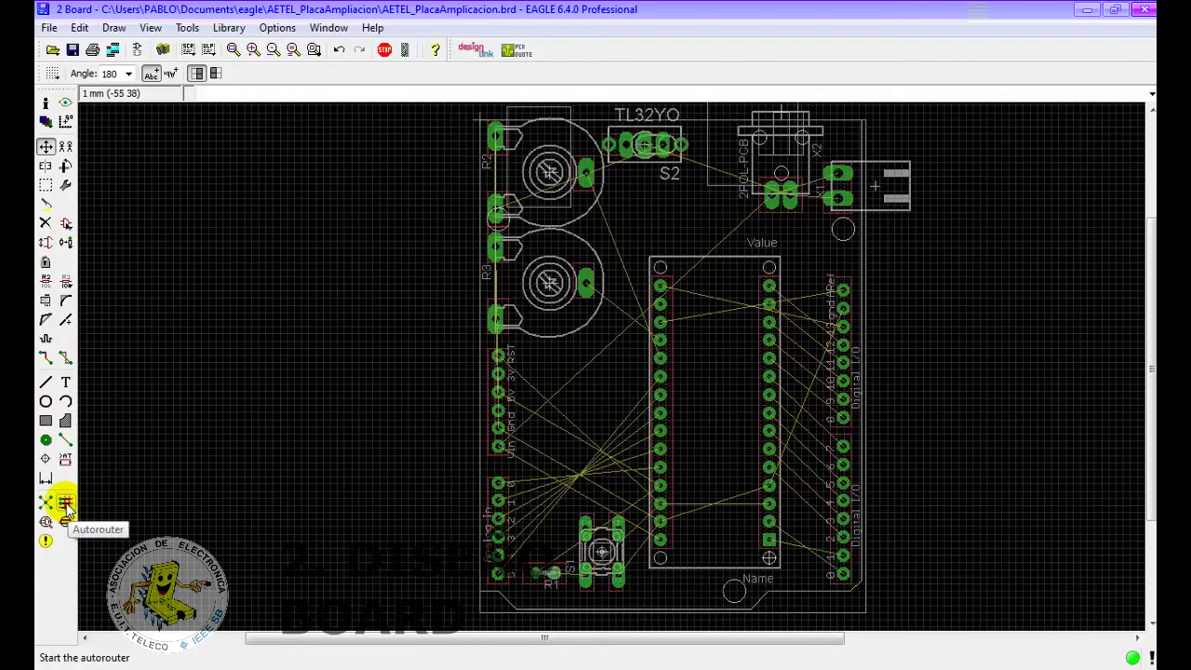
# - Autoroute with Top preferred direction N/A, Bottom unchanged, and a 1 mm routing grid
pyautogui.click(65, 503)
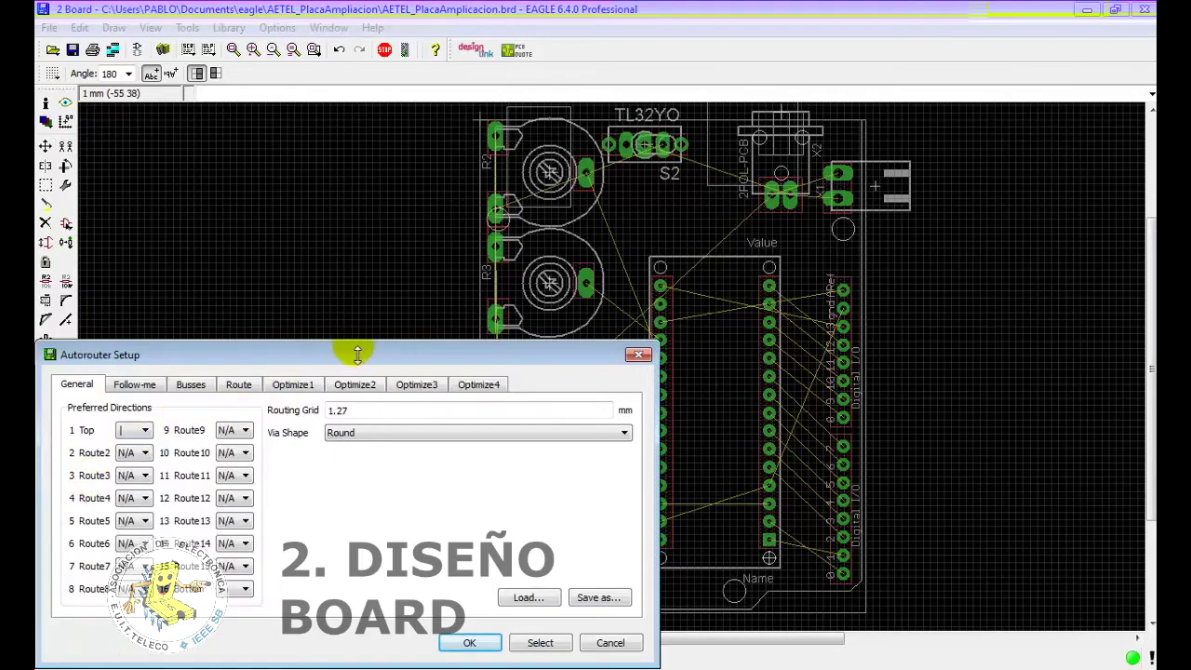
pyautogui.moveTo(360, 362); pyautogui.dragTo(594, 173)
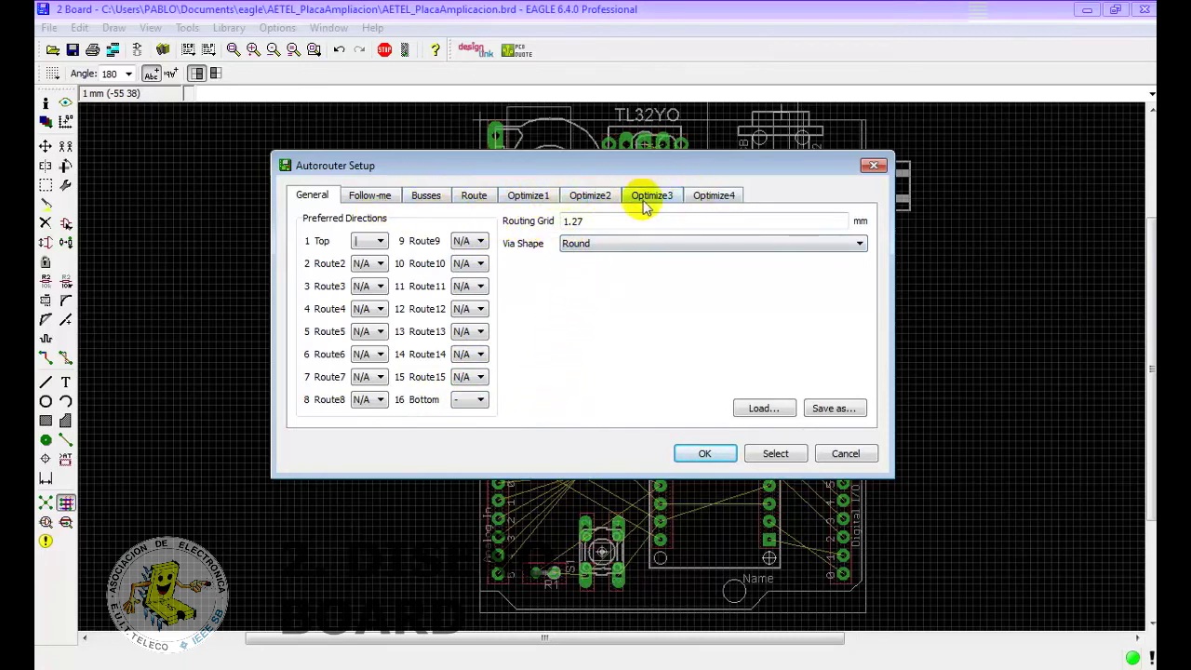
pyautogui.click(314, 201)
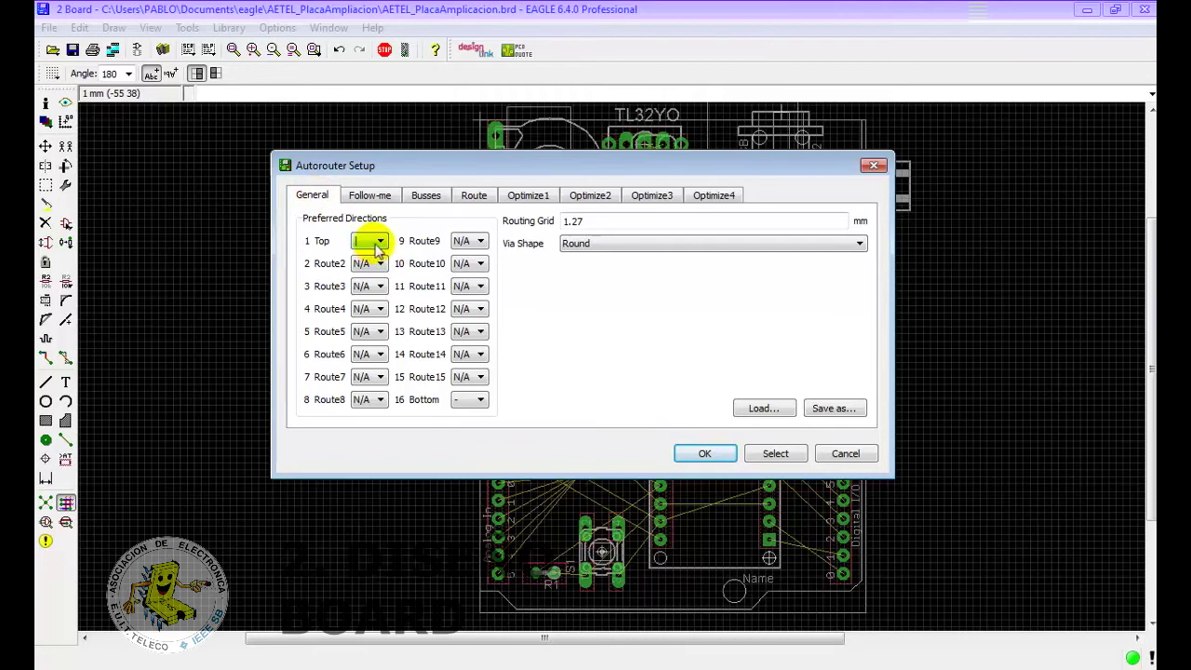
pyautogui.click(375, 244)
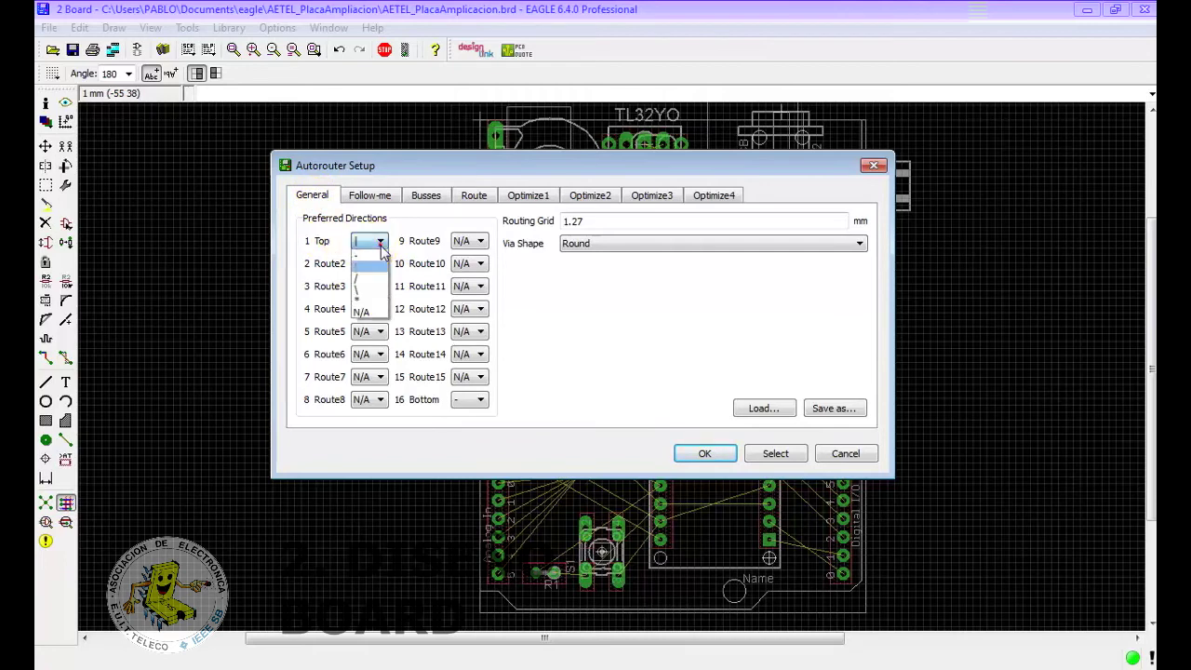
pyautogui.click(377, 319)
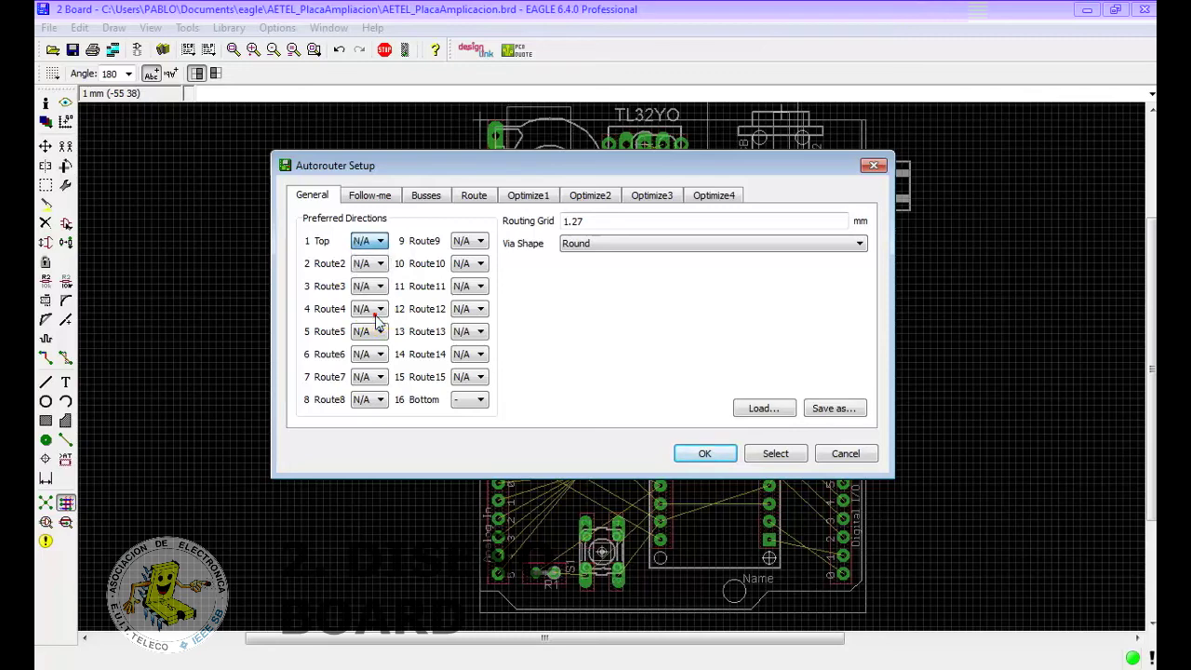
pyautogui.click(599, 226)
pyautogui.moveTo(613, 231); pyautogui.dragTo(556, 226)
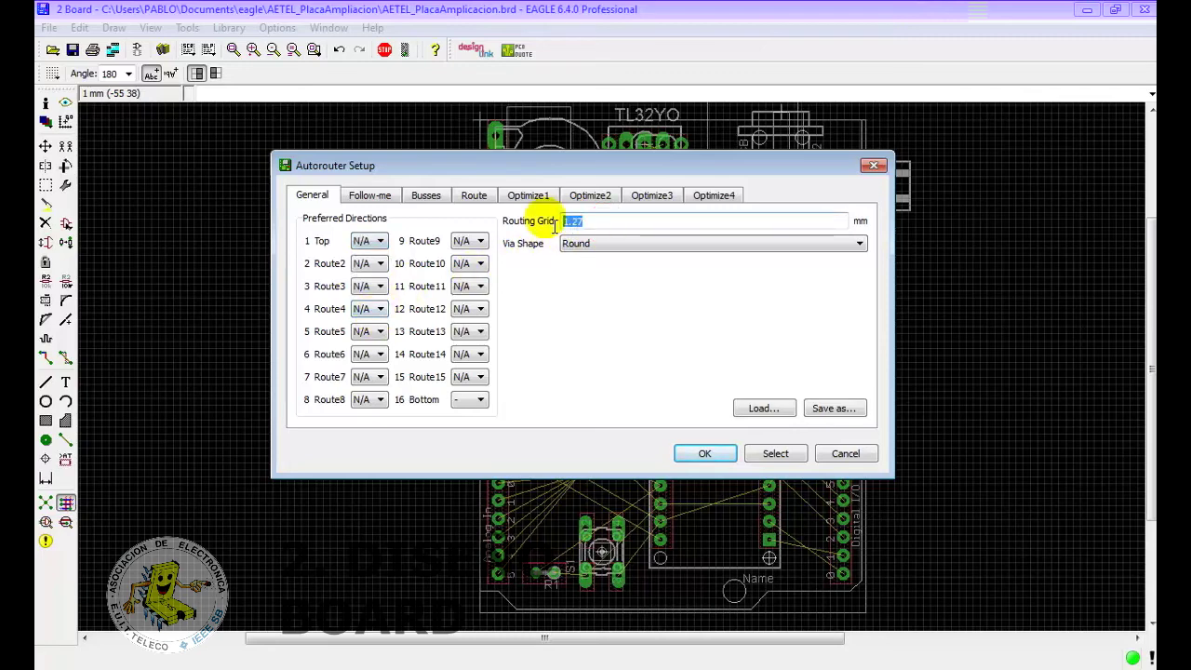
pyautogui.write('1')
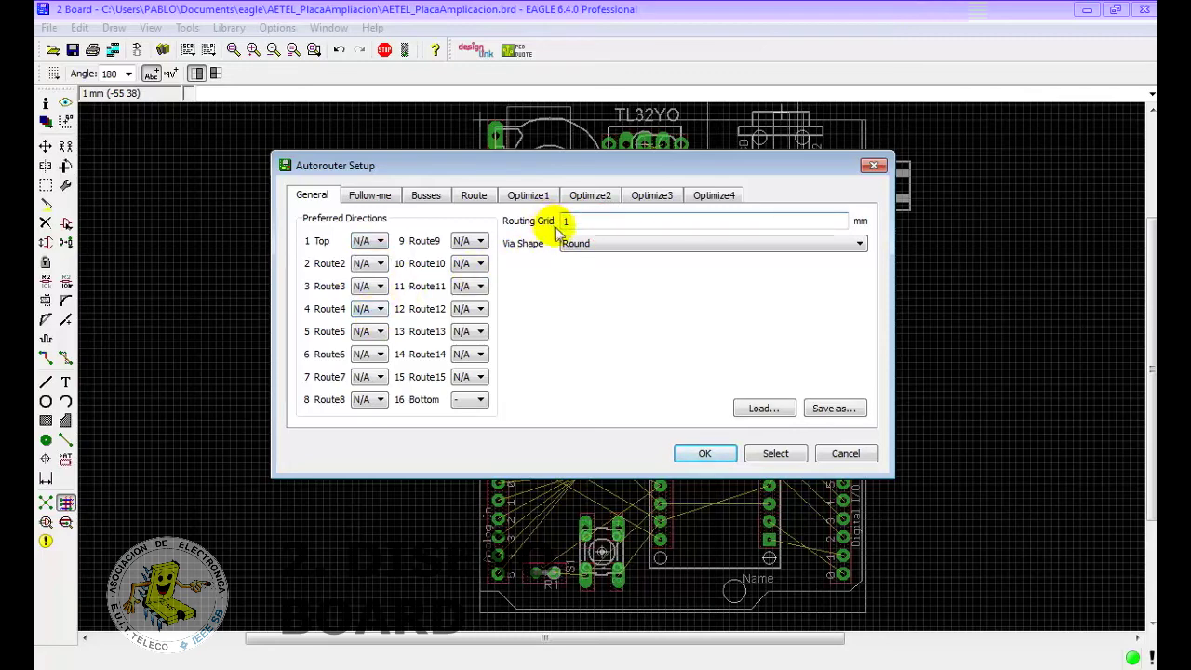
pyautogui.click(465, 402)
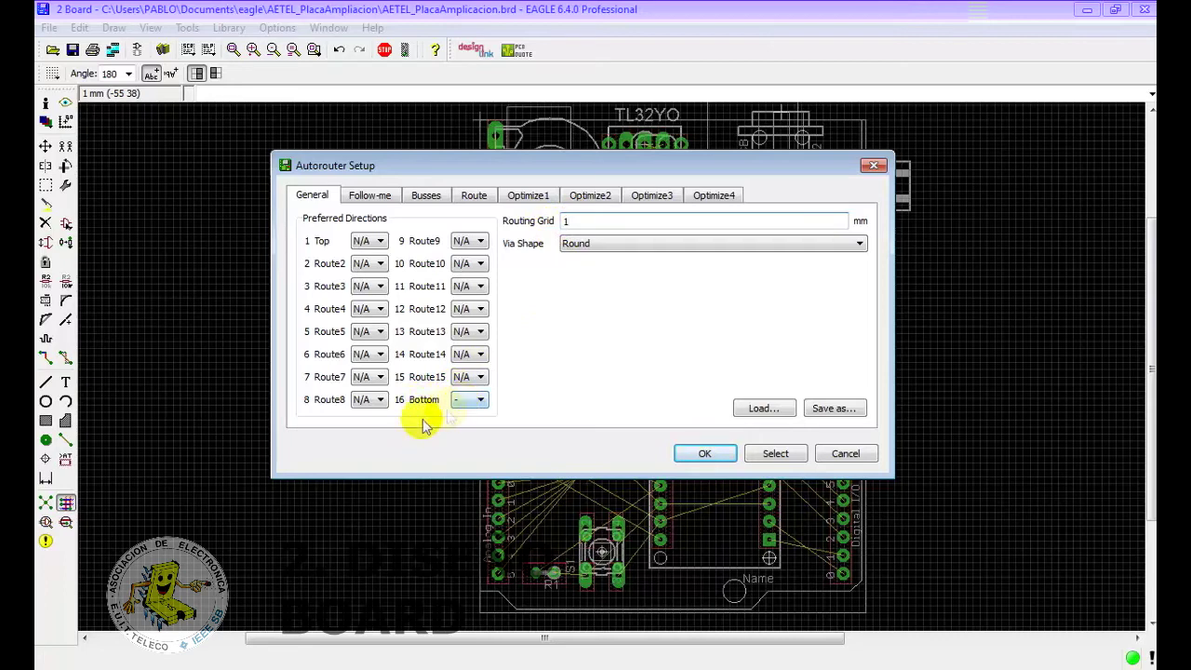
pyautogui.click(475, 401)
pyautogui.click(477, 400)
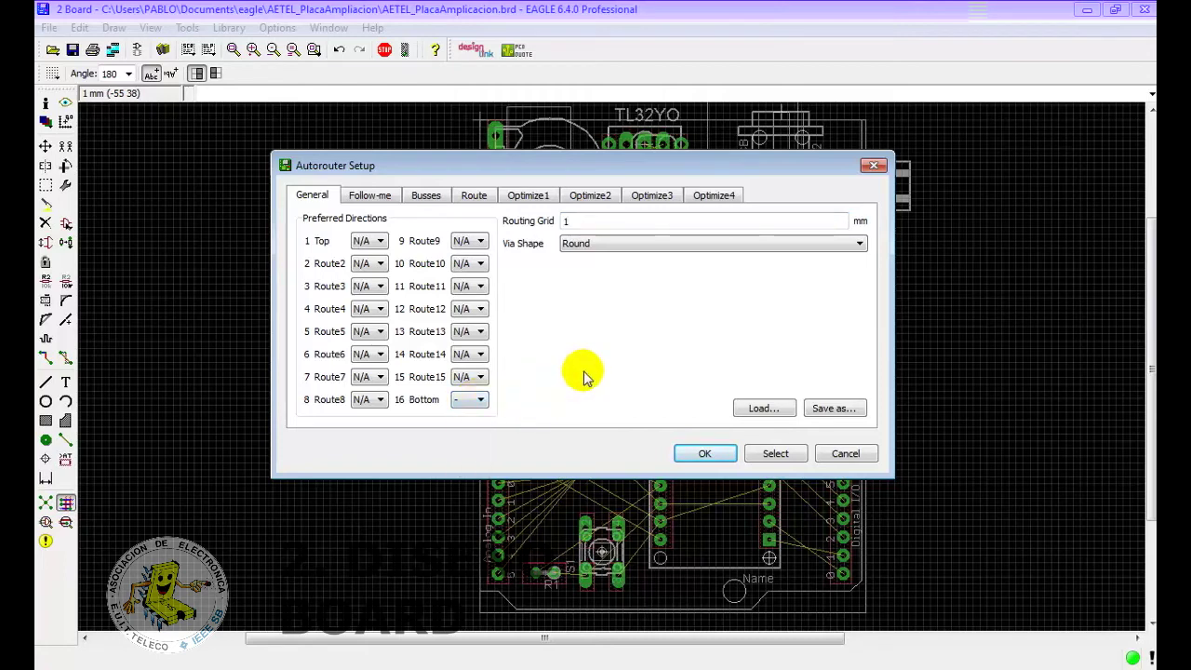
pyautogui.click(622, 244)
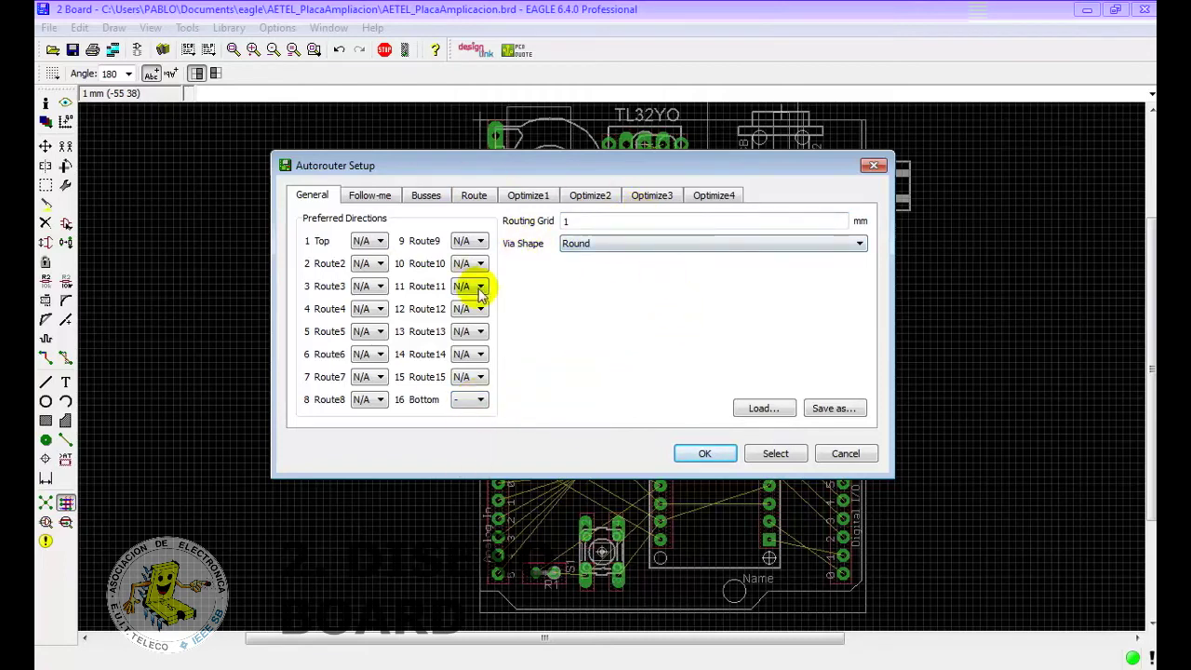
pyautogui.click(704, 453)
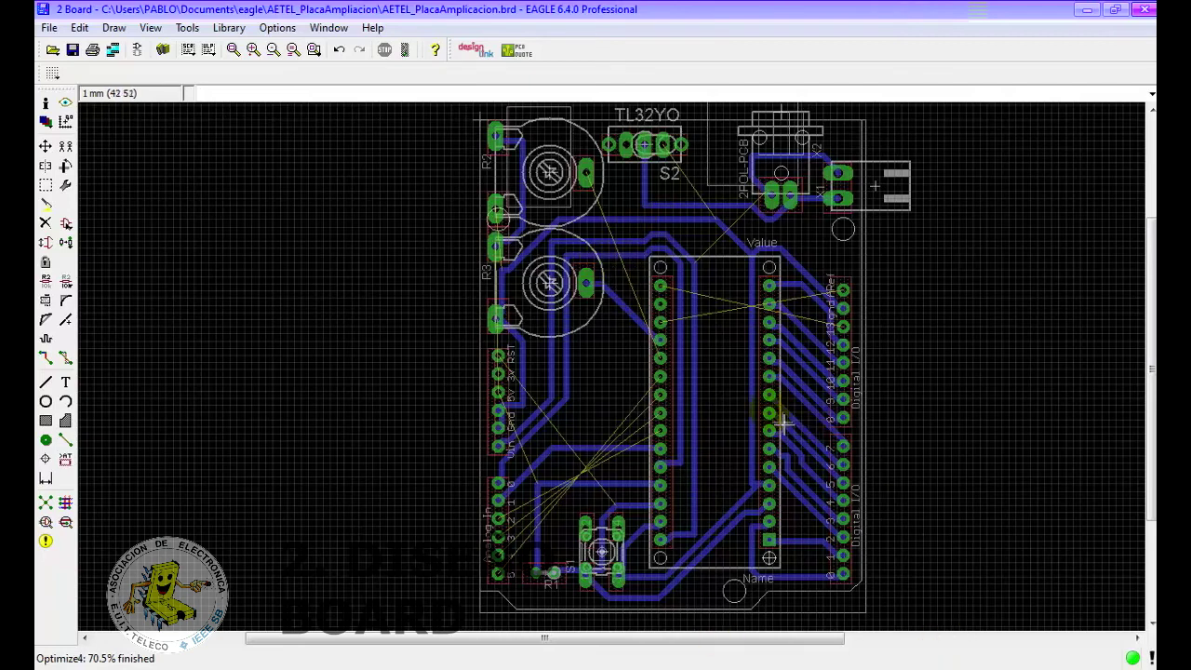
# - Rip up all routed signals on the board
pyautogui.click(65, 360)
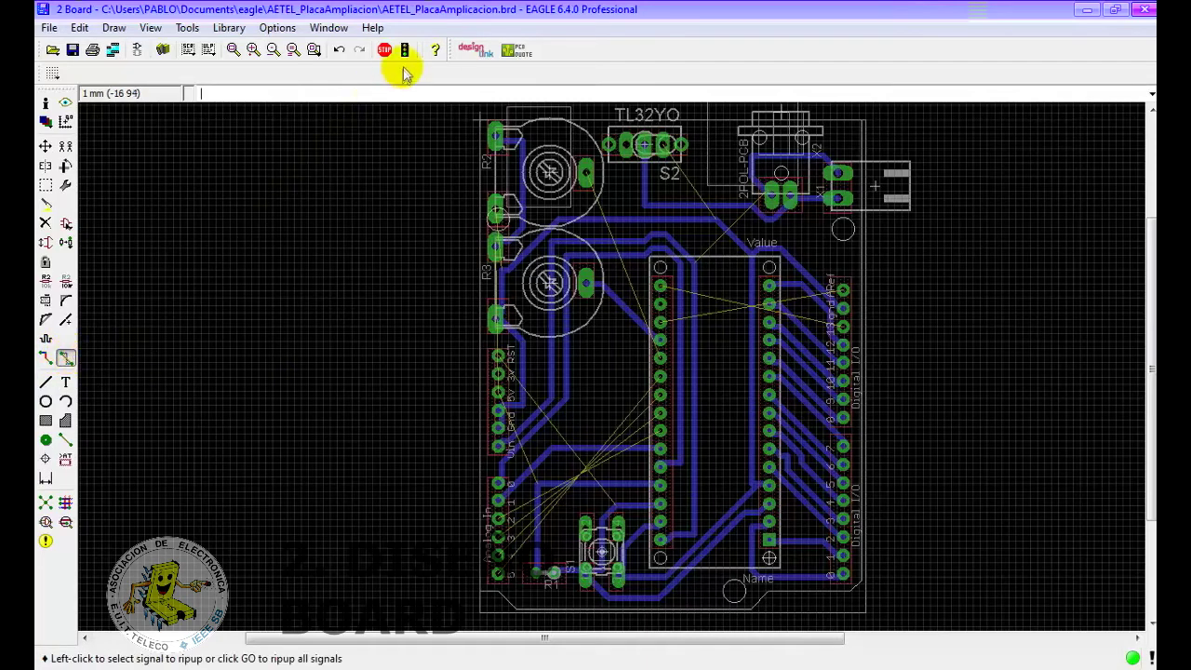
pyautogui.click(406, 54)
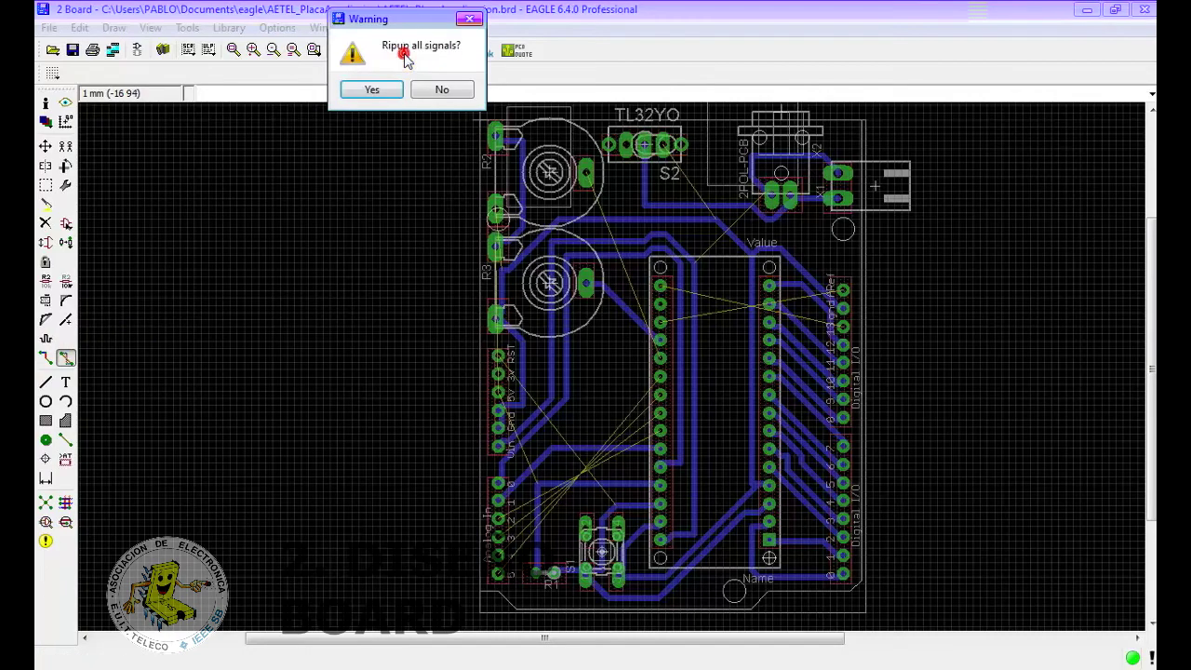
pyautogui.click(369, 91)
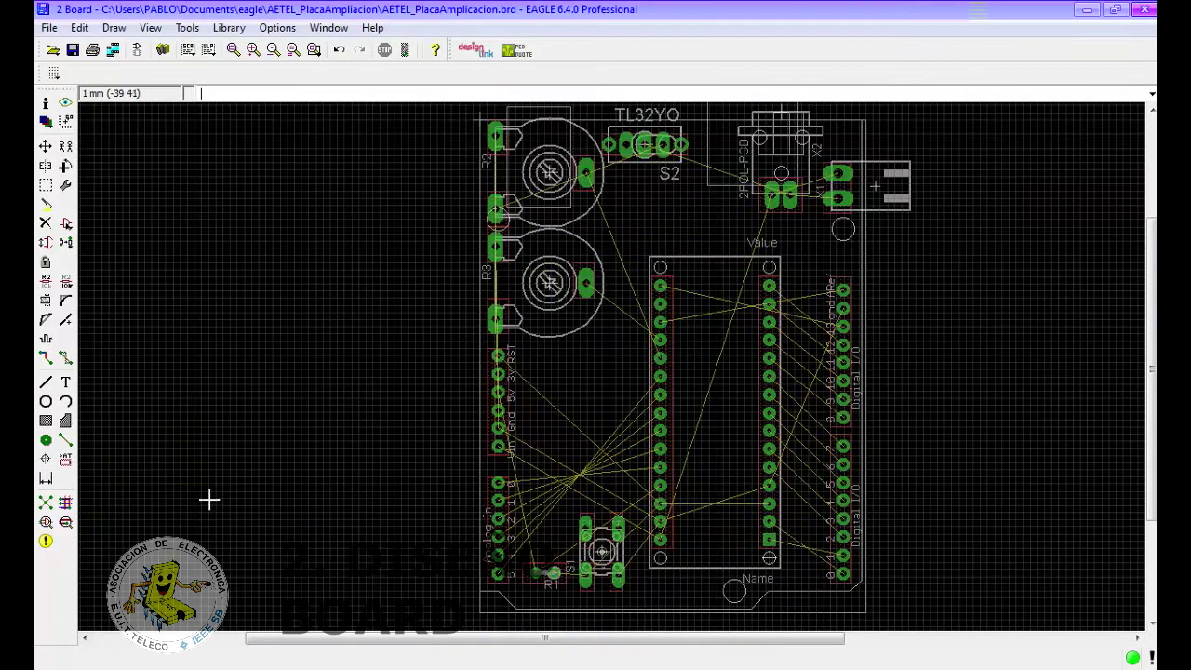
# - Autoroute again with the Top layer preferred direction set to vertical (|)
pyautogui.click(46, 502)
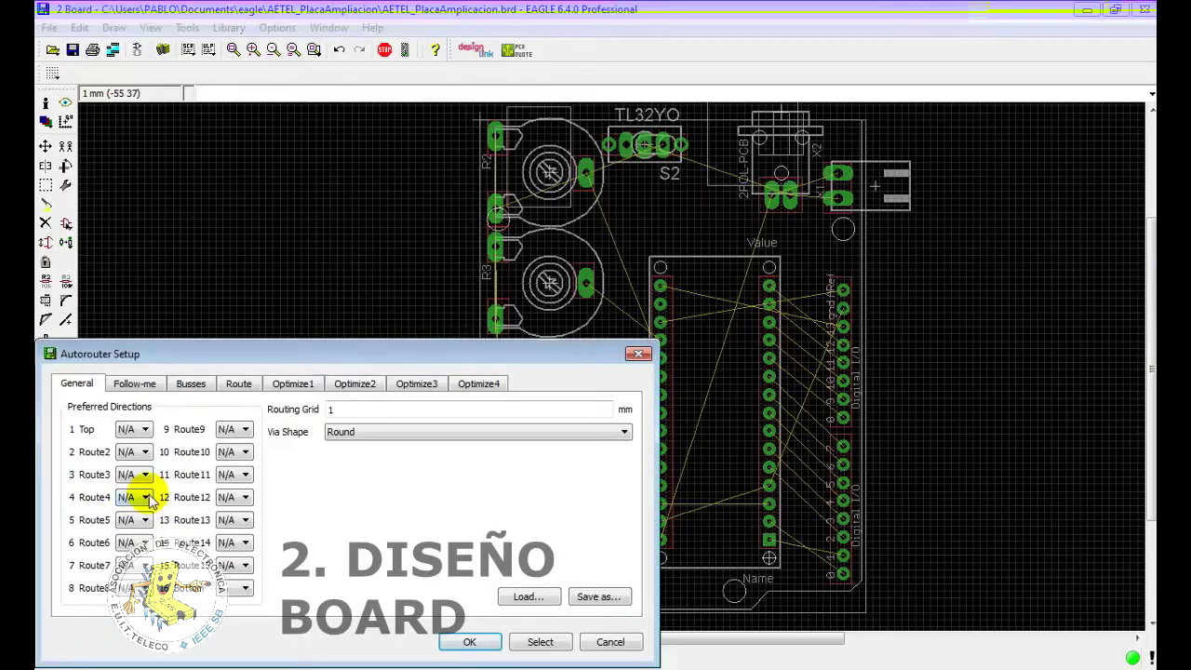
pyautogui.moveTo(279, 351); pyautogui.dragTo(524, 198)
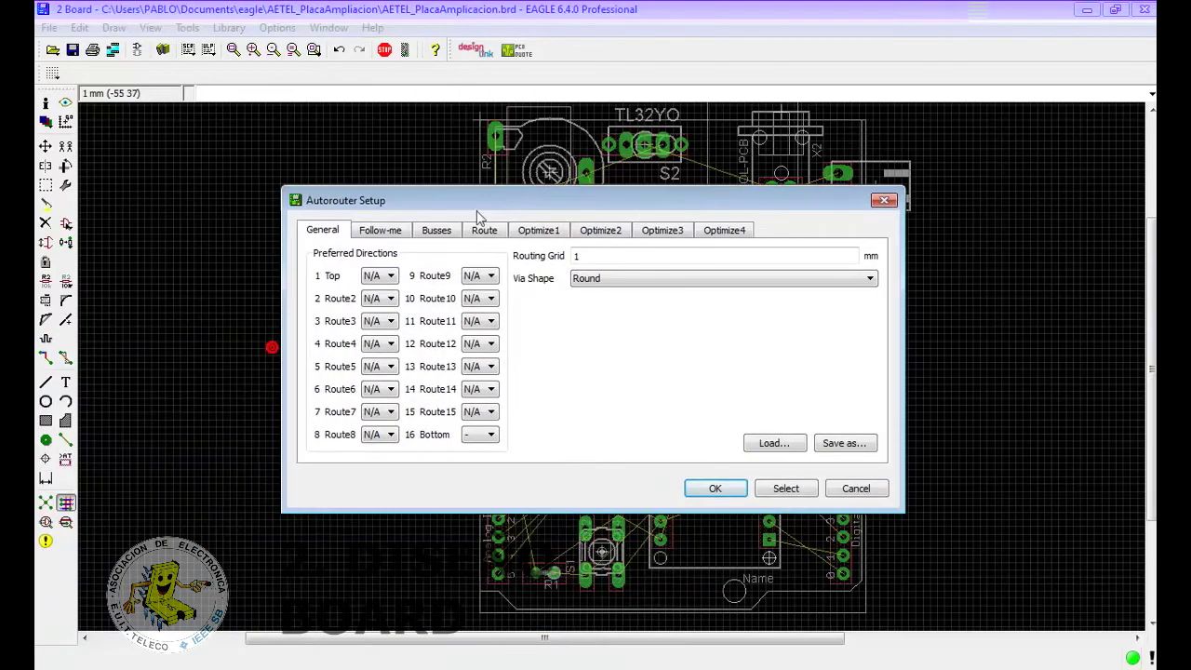
pyautogui.click(383, 276)
pyautogui.click(378, 302)
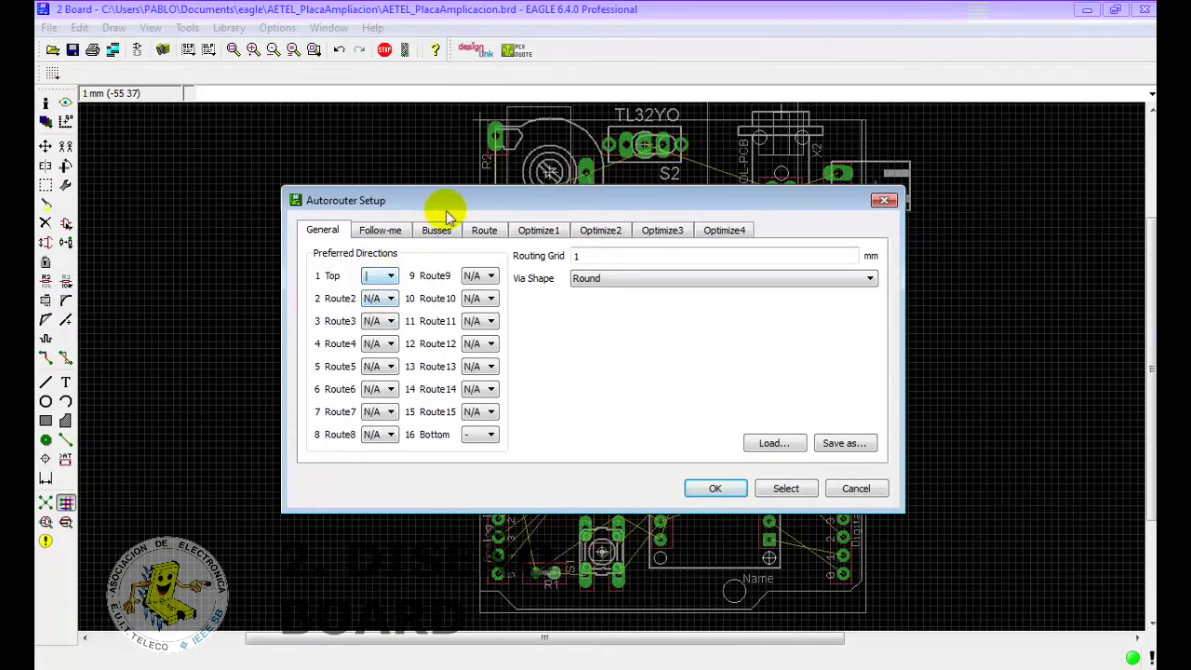
pyautogui.moveTo(447, 214); pyautogui.dragTo(323, 259)
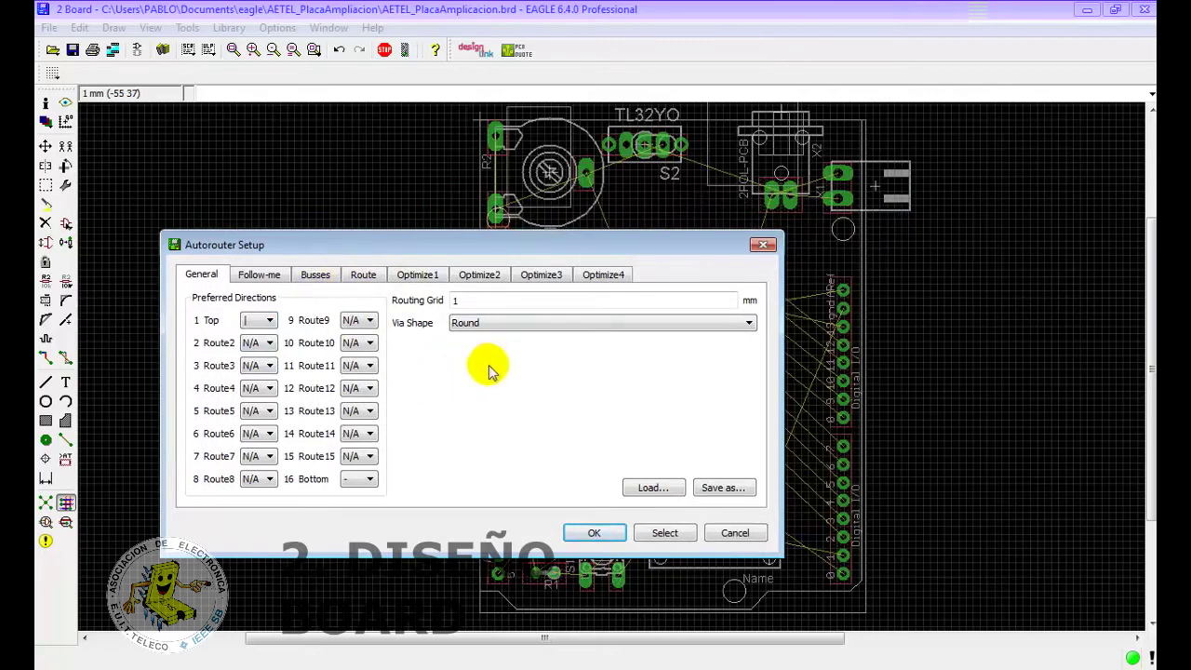
pyautogui.click(593, 534)
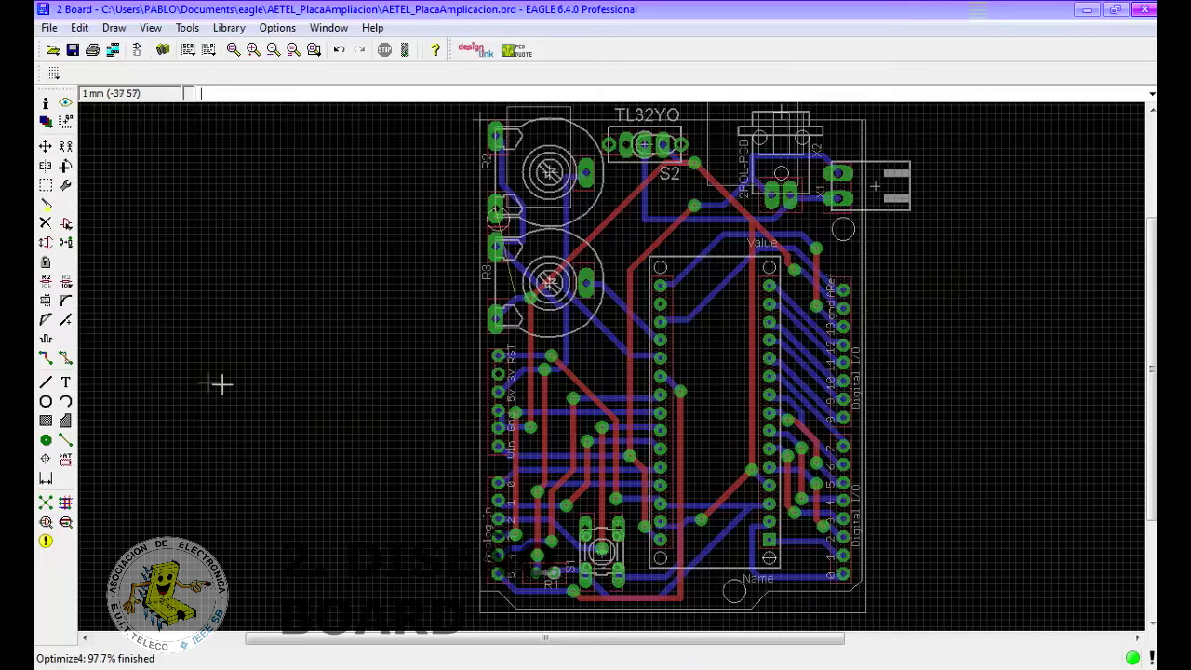
# - Activate the Ripup command once the board reaches 97.7% routed
pyautogui.click(65, 356)
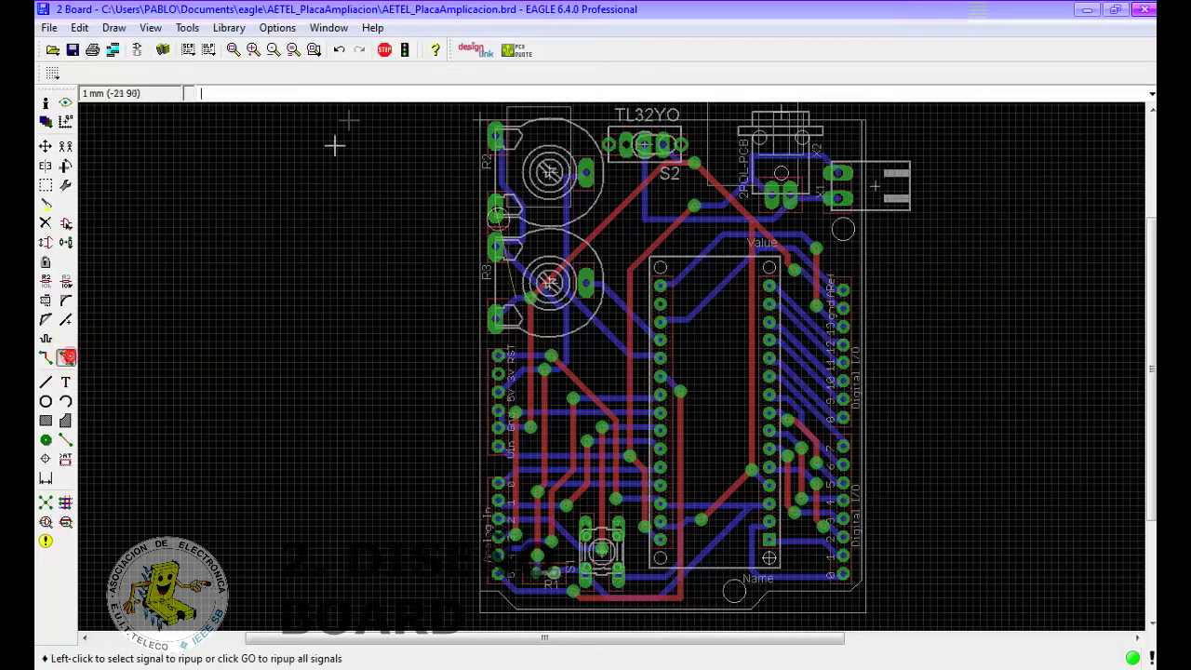
# - Rip up all traces and run brd_to_dsn_v6.ulp to save AETEL_PlacaAmplicacion.dsn
pyautogui.click(404, 51)
pyautogui.click(381, 86)
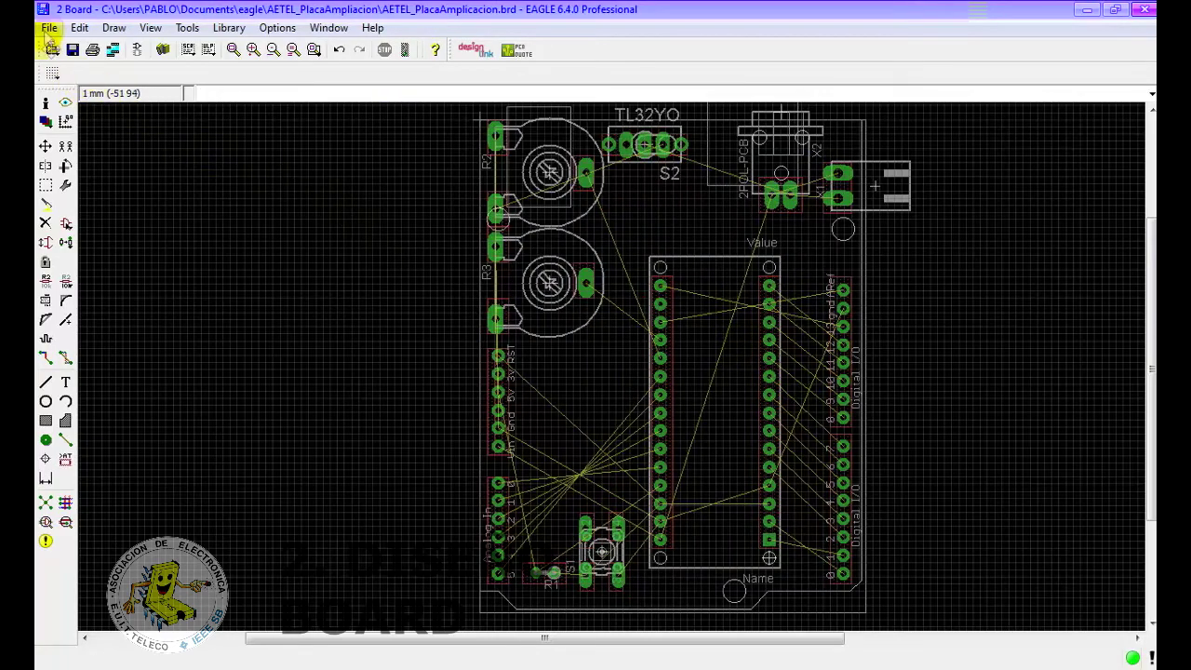
pyautogui.click(48, 27)
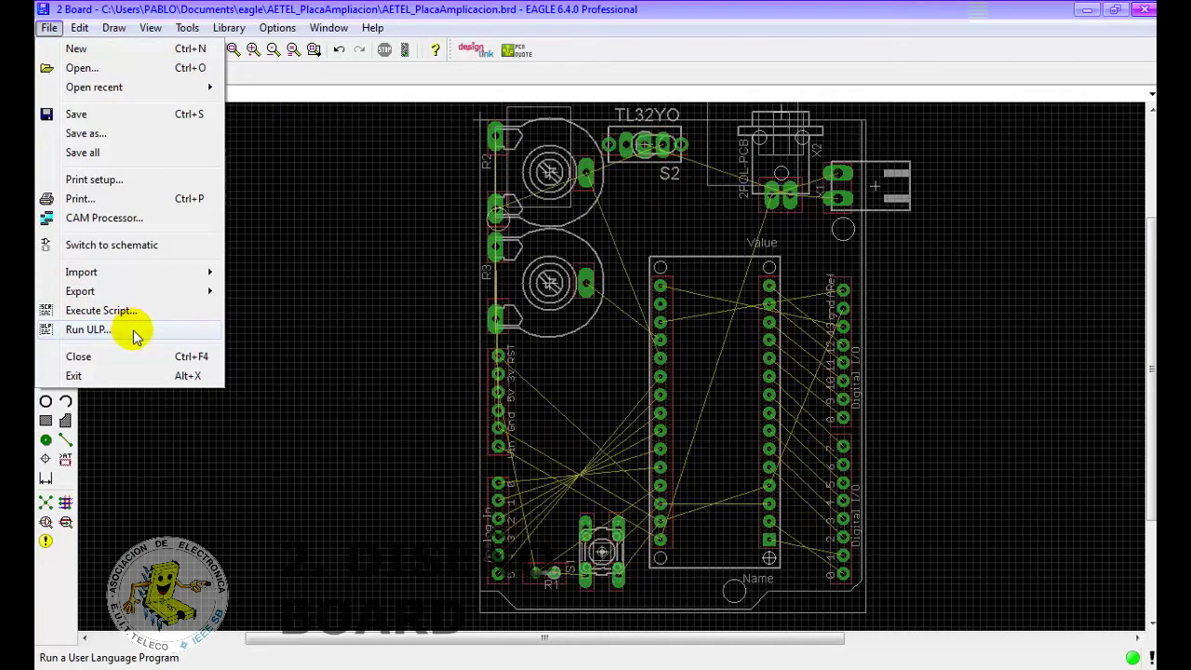
pyautogui.click(133, 332)
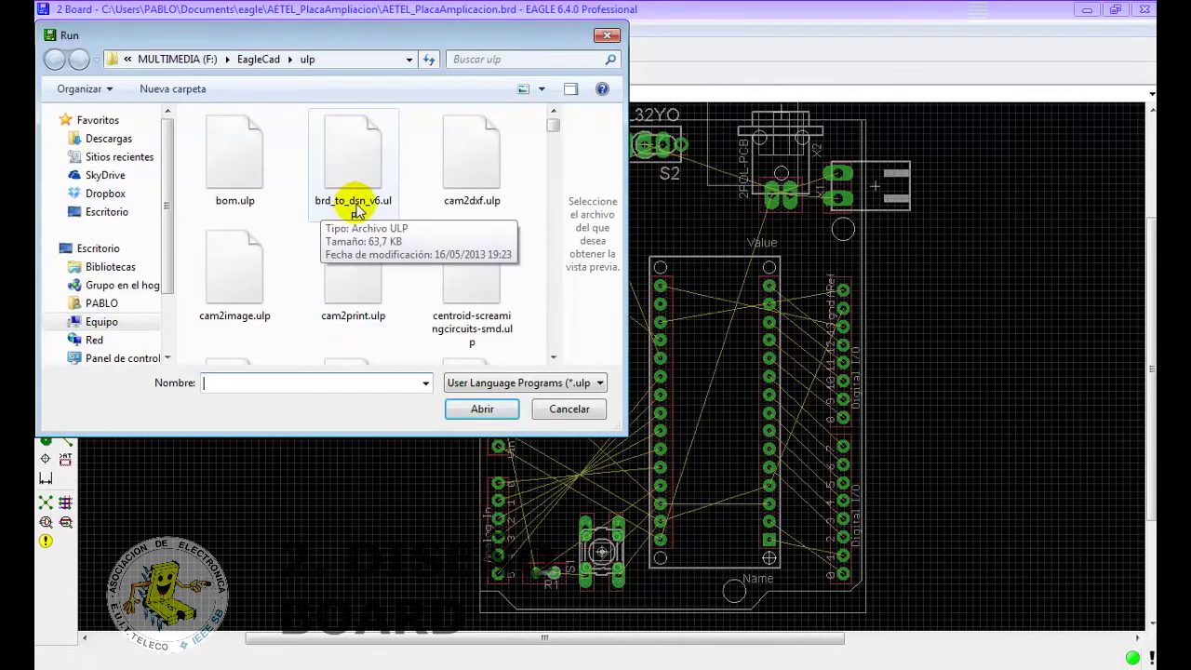
pyautogui.doubleClick(361, 155)
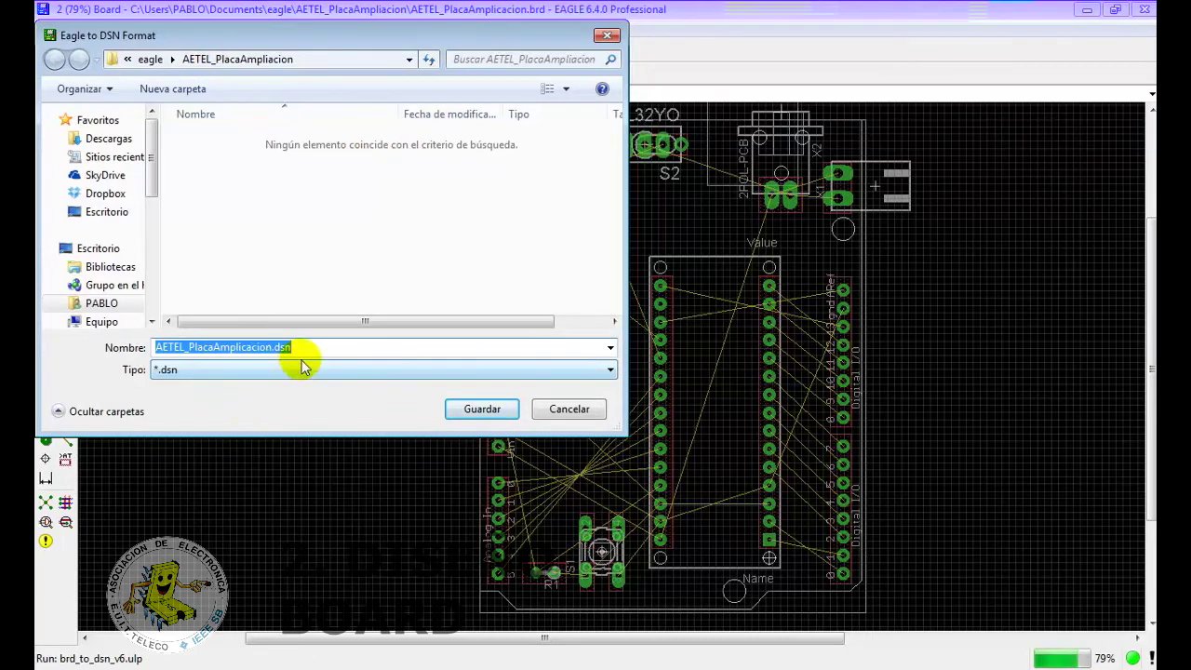
pyautogui.click(502, 414)
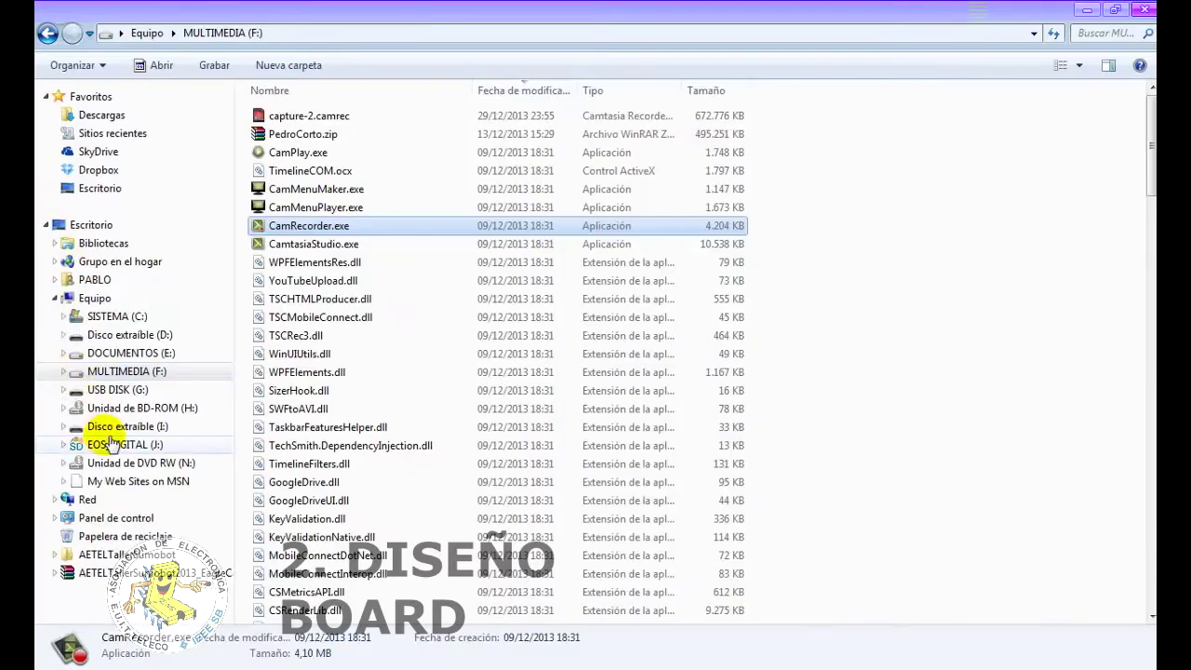
# - Launch Freerouter via freeroute.jnlp in the USB DISK's Freerouting folder
pyautogui.click(107, 426)
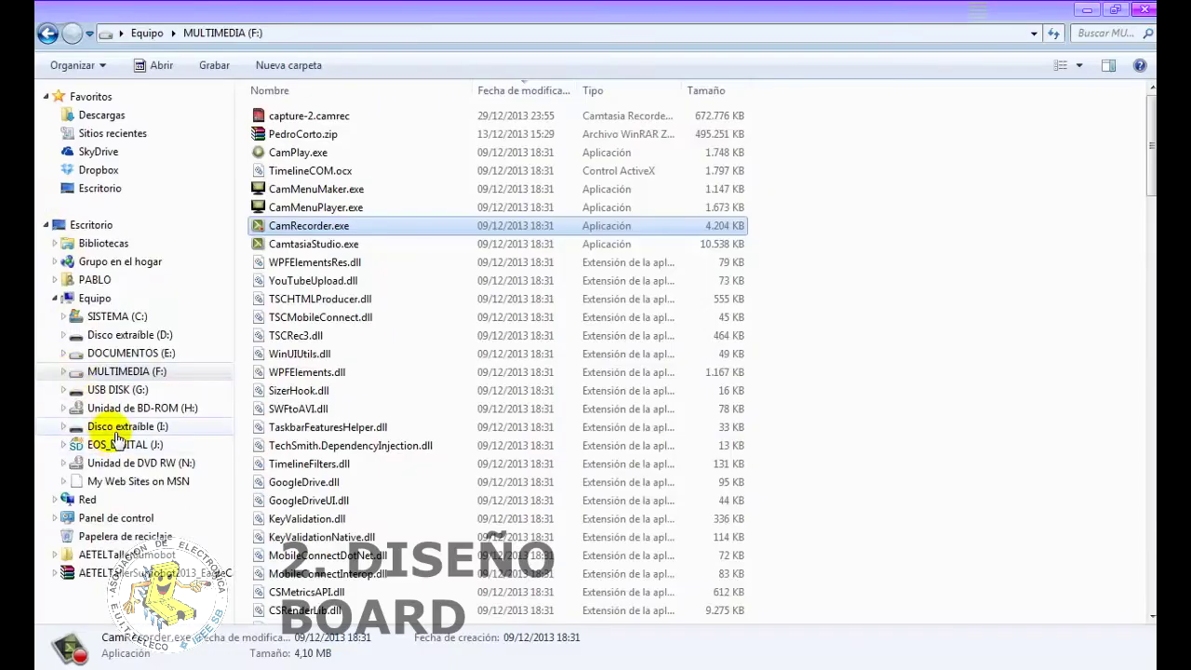
pyautogui.click(729, 288)
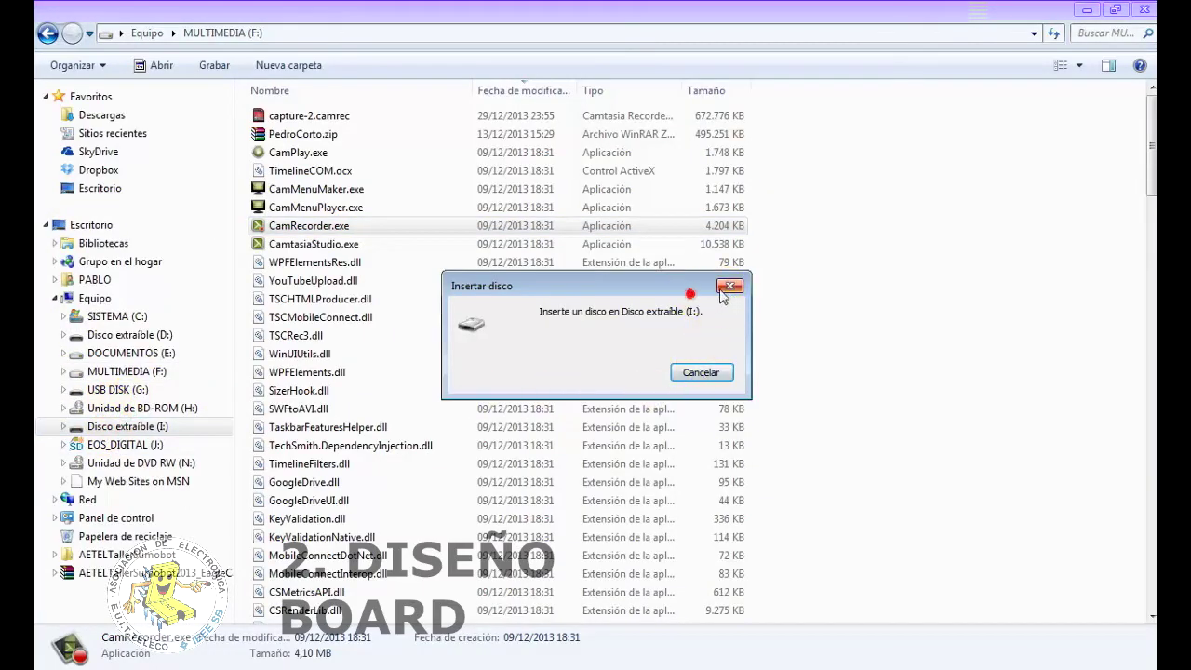
pyautogui.click(117, 390)
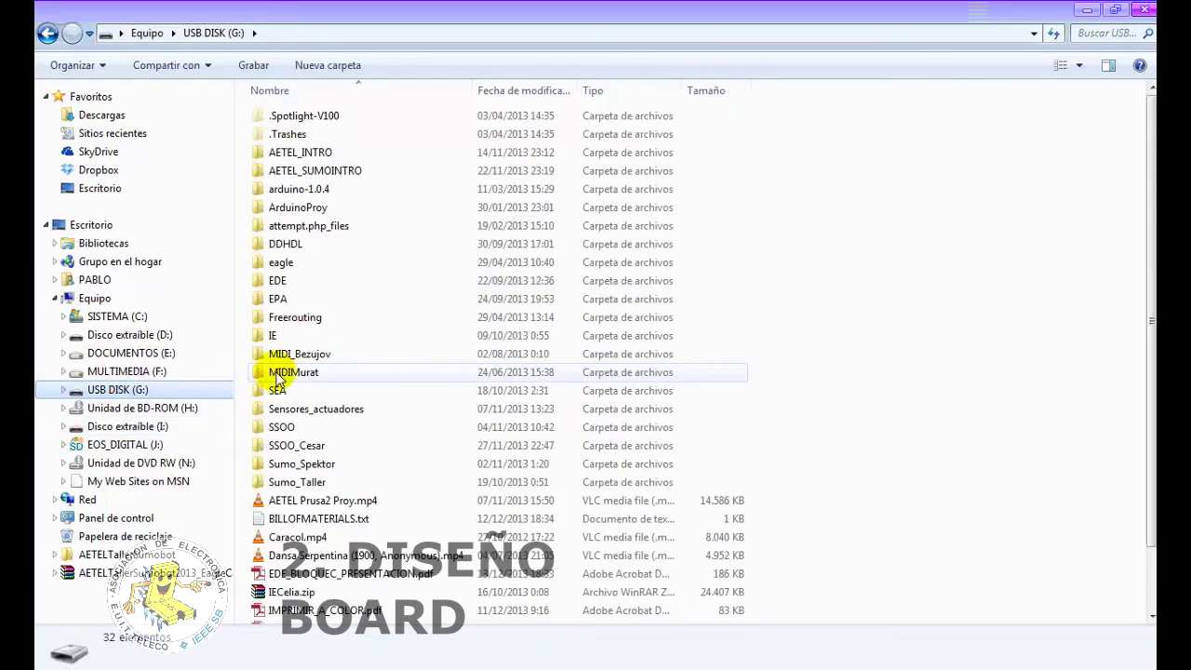
pyautogui.doubleClick(296, 317)
pyautogui.doubleClick(300, 135)
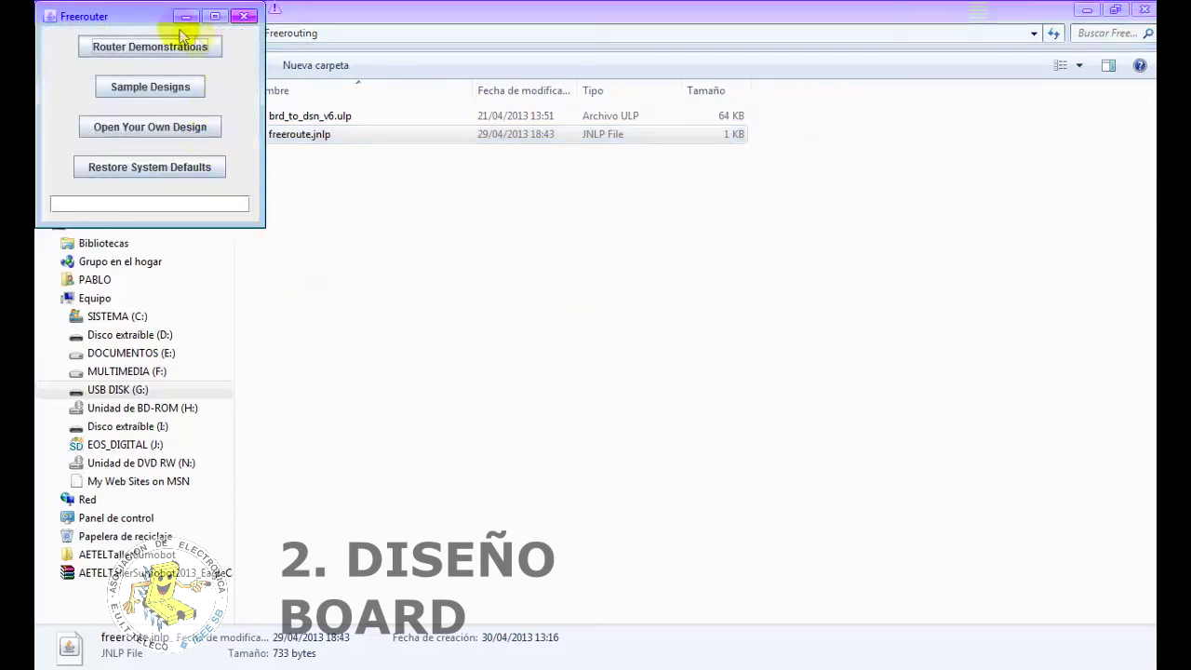
# - Open AETEL_PlacaAmpliacion.dsn from the eagle\AETEL_PlacaAmpliacion folder
pyautogui.click(147, 132)
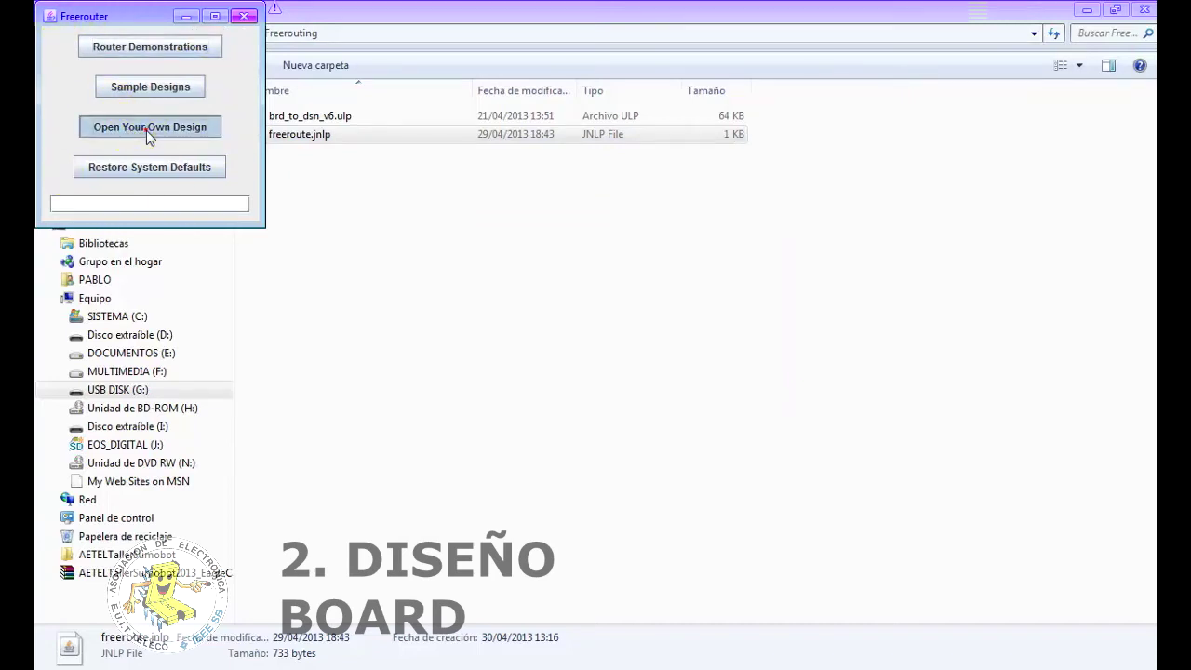
pyautogui.click(671, 381)
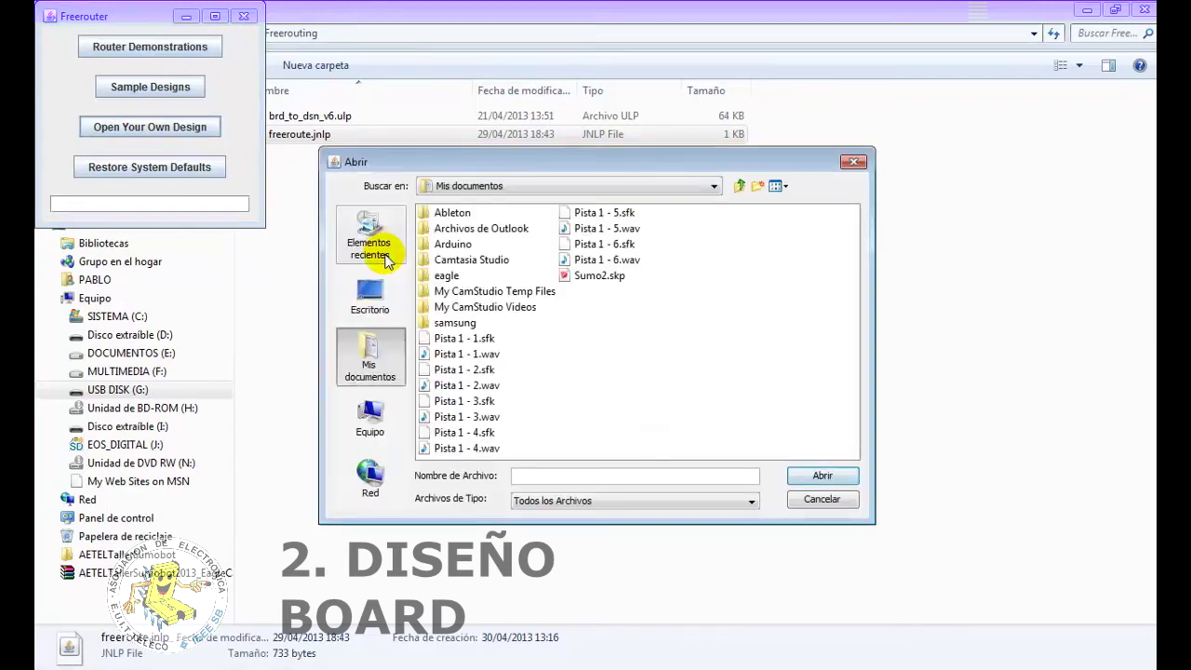
pyautogui.click(448, 277)
pyautogui.doubleClick(447, 277)
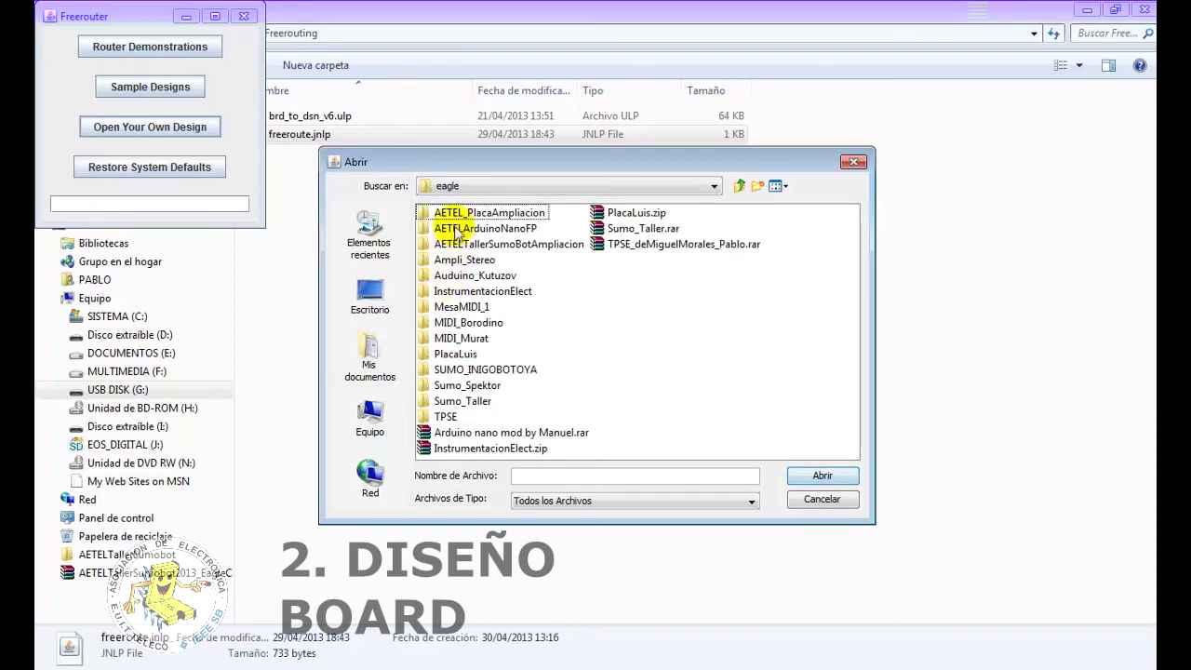
pyautogui.doubleClick(456, 213)
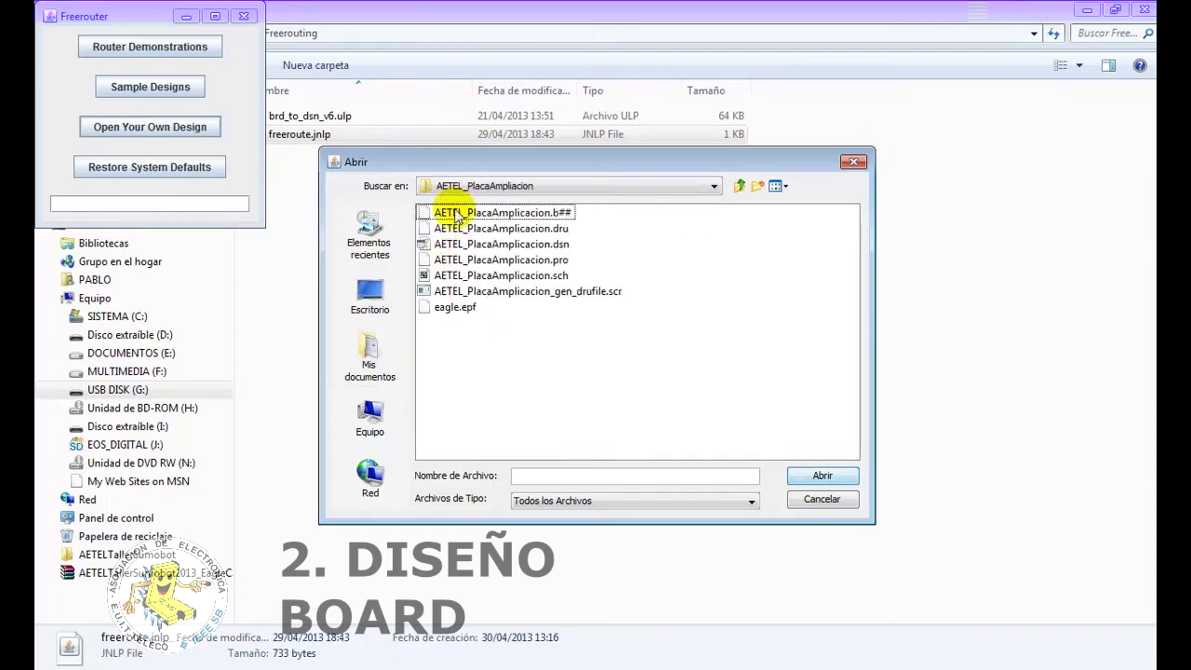
pyautogui.doubleClick(500, 244)
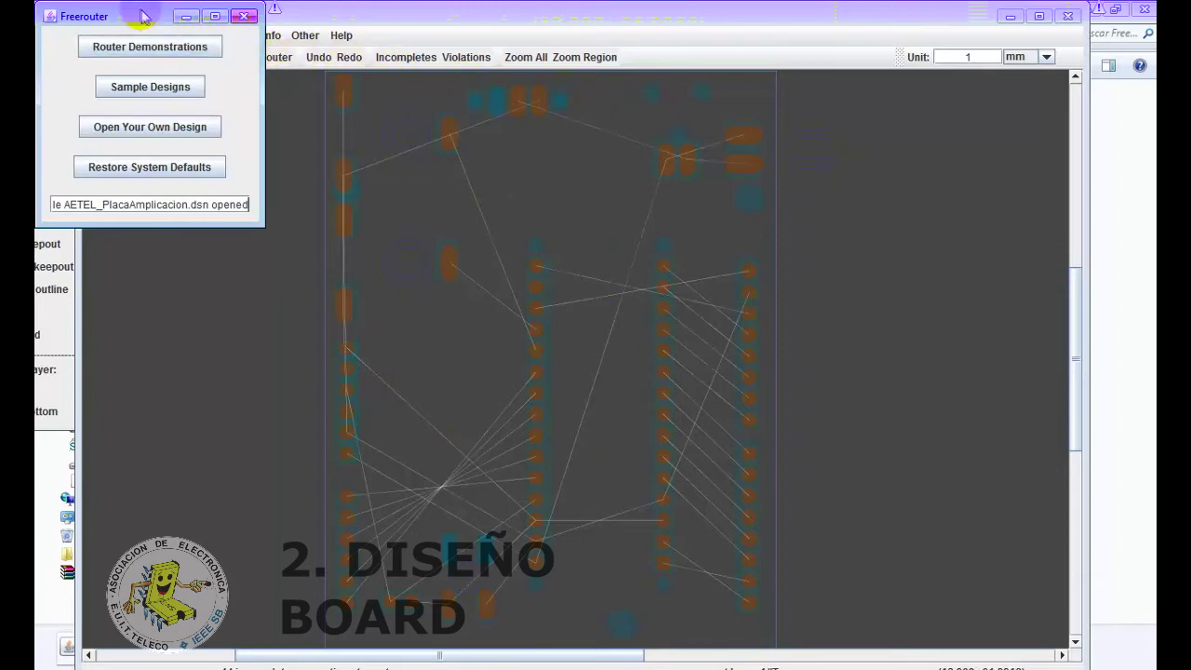
# - Review the autorouter parameter settings without changing them
pyautogui.moveTo(144, 16); pyautogui.dragTo(155, 142)
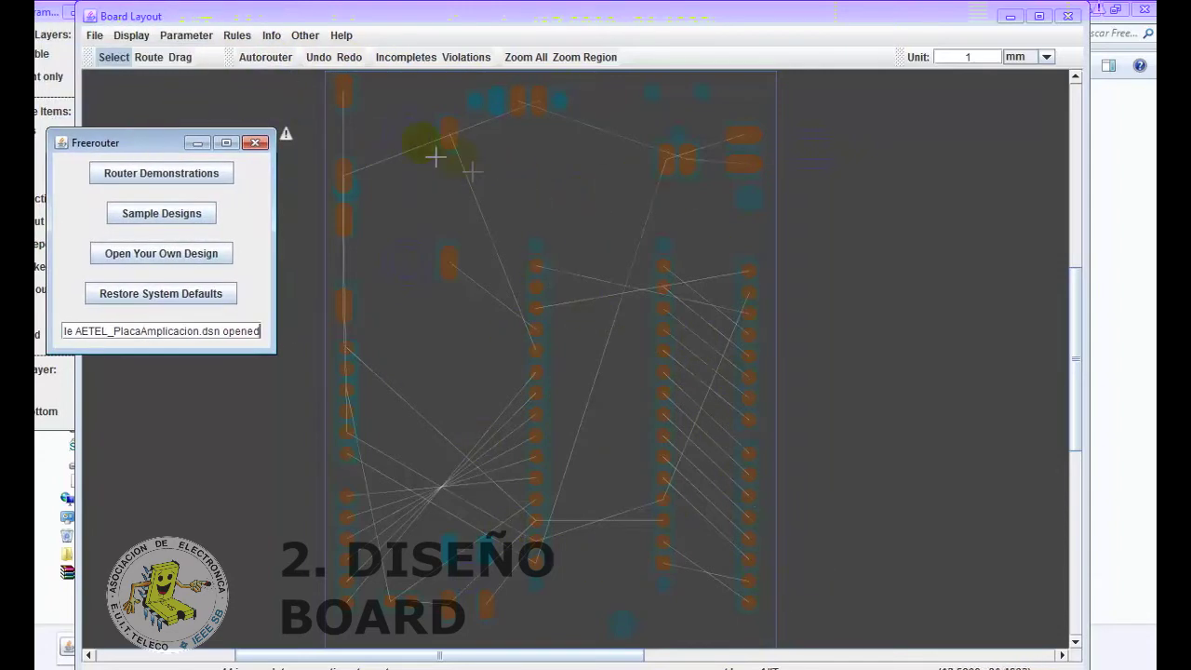
pyautogui.click(184, 37)
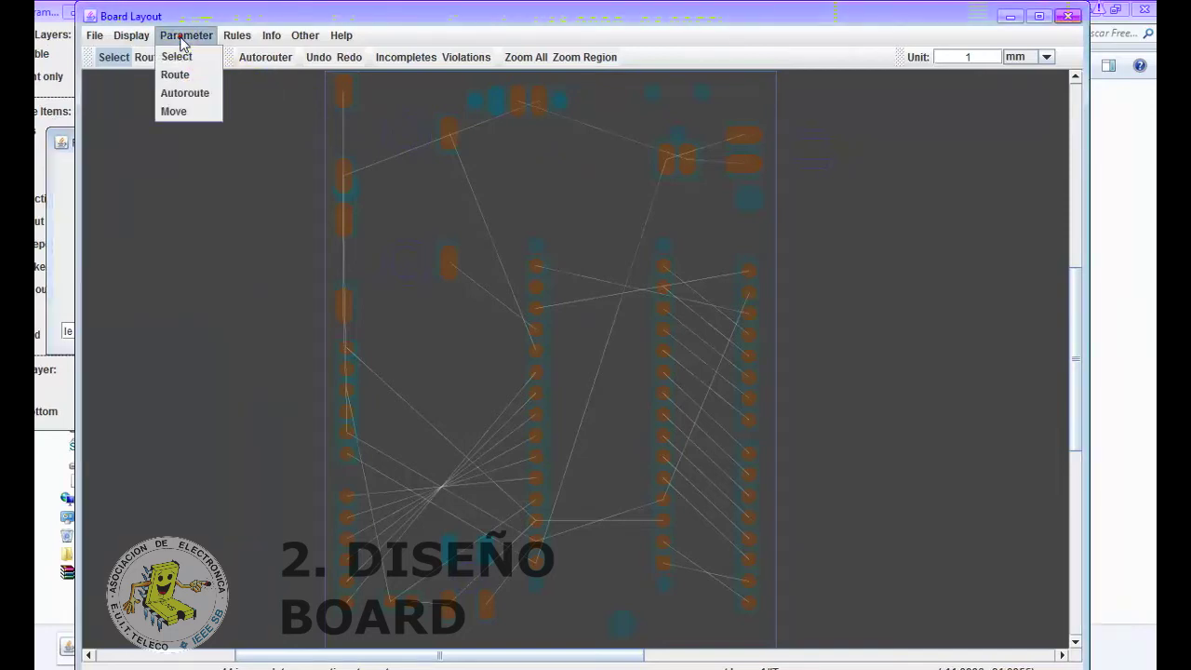
pyautogui.click(201, 93)
pyautogui.moveTo(106, 185); pyautogui.dragTo(426, 160)
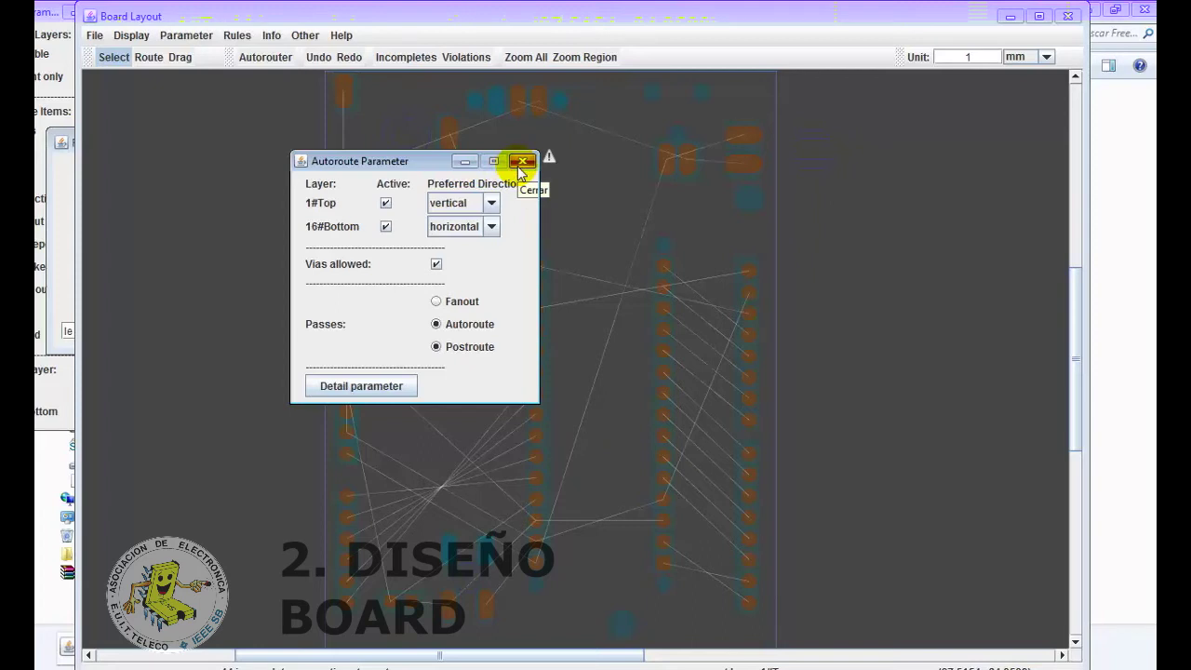
pyautogui.click(522, 162)
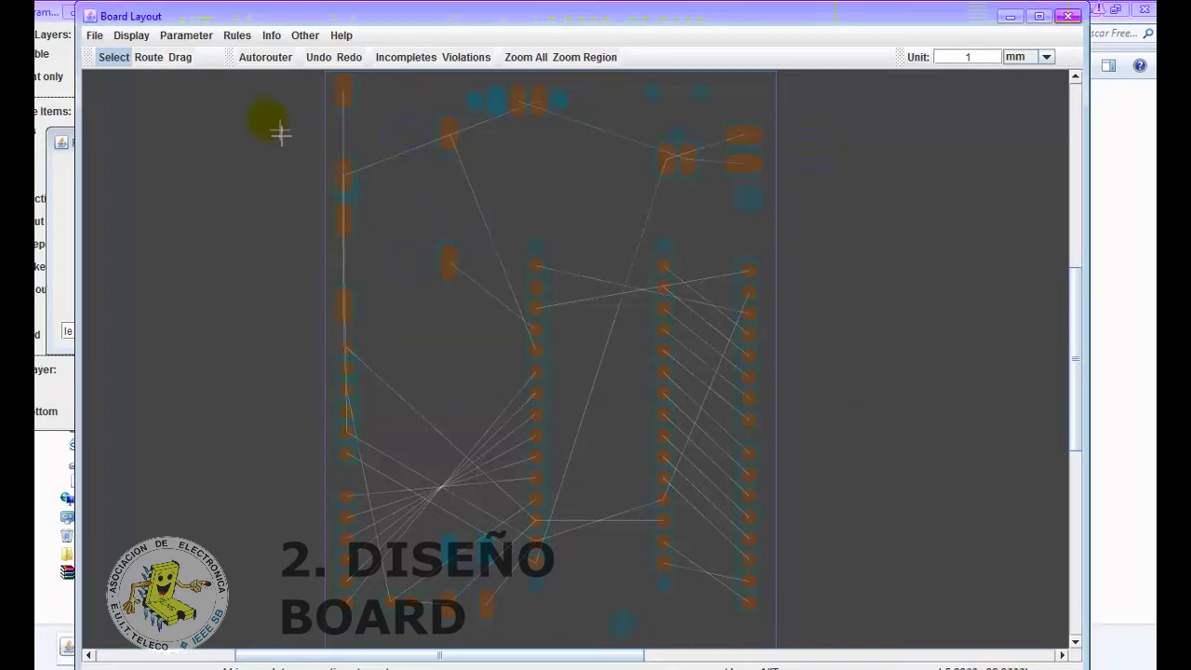
# - Autoroute the whole board to completion: 18 vias, 1,049.5526 mm total trace length
pyautogui.click(271, 61)
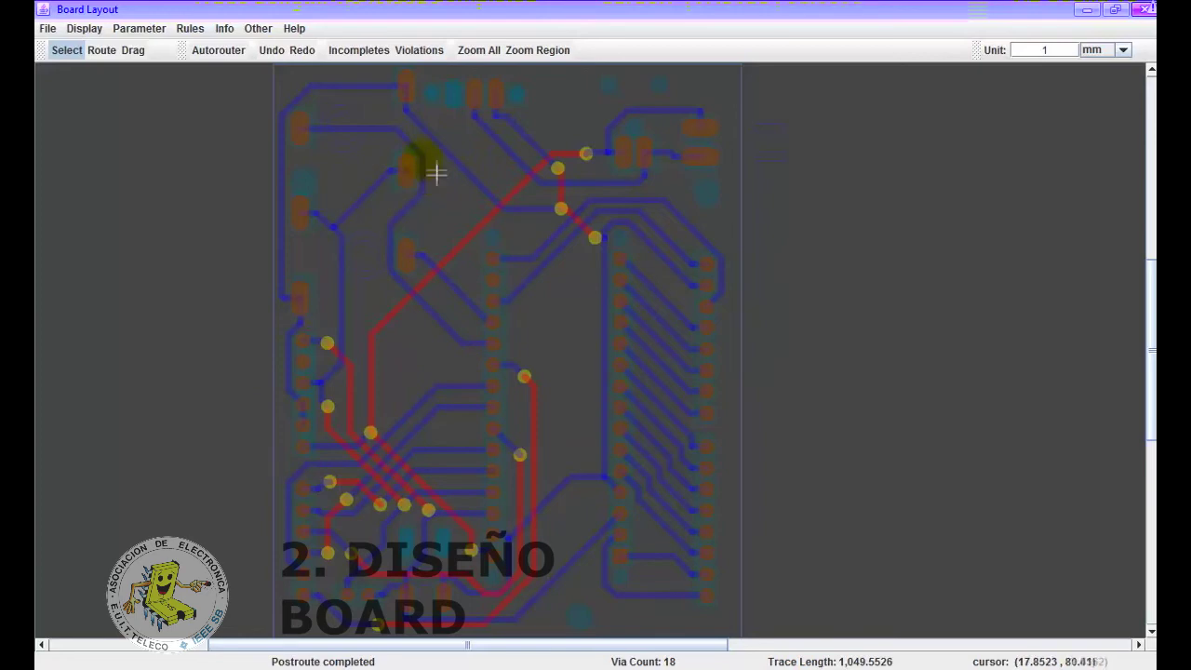
pyautogui.scroll(1, 337, 114)
pyautogui.scroll(3, 348, 99)
pyautogui.scroll(2, 349, 99)
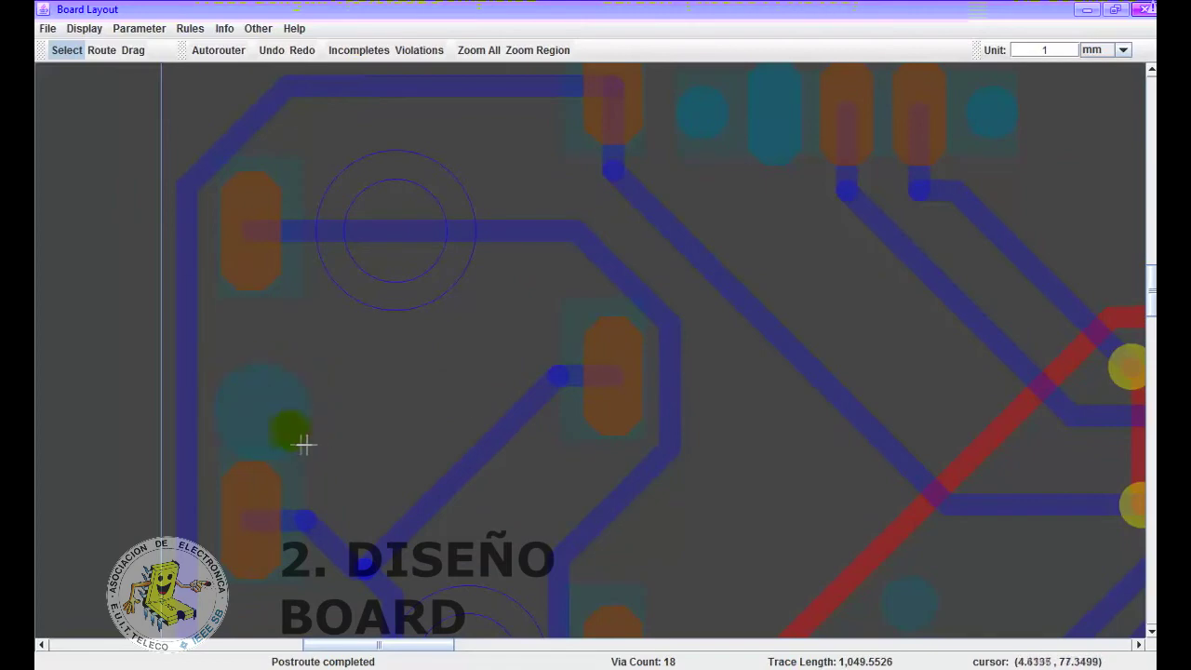
pyautogui.scroll(-2, 314, 438)
pyautogui.scroll(-2, 552, 391)
pyautogui.scroll(1, 425, 524)
pyautogui.scroll(1, 425, 524)
pyautogui.scroll(1, 414, 558)
pyautogui.scroll(1, 407, 605)
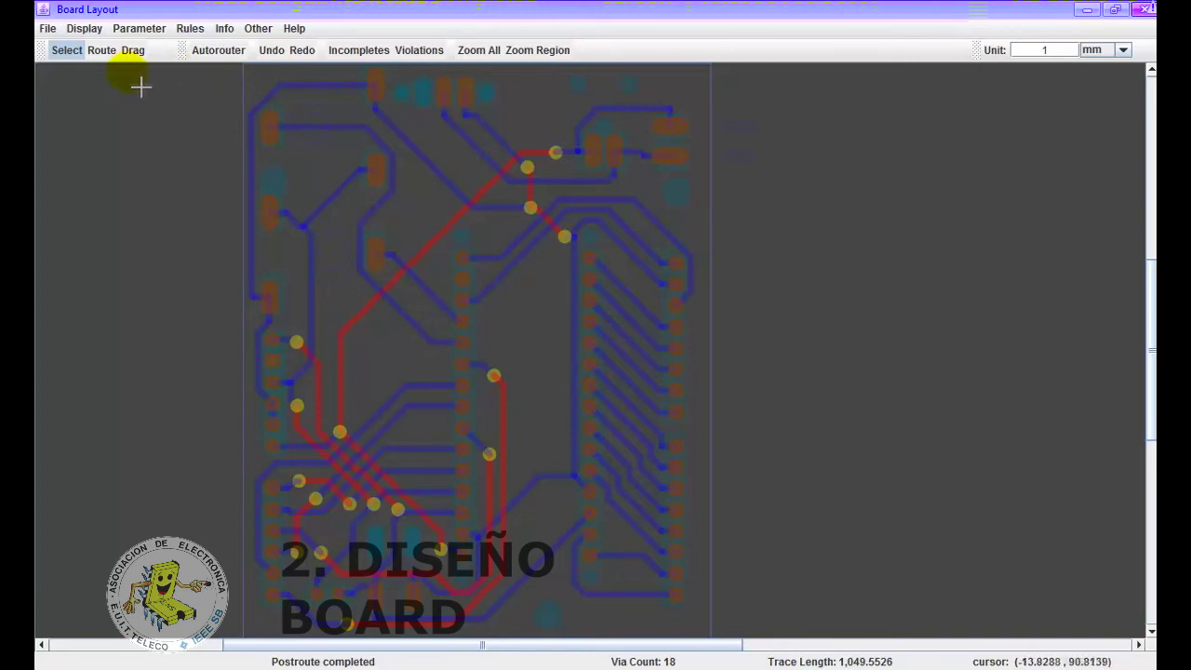
pyautogui.click(44, 29)
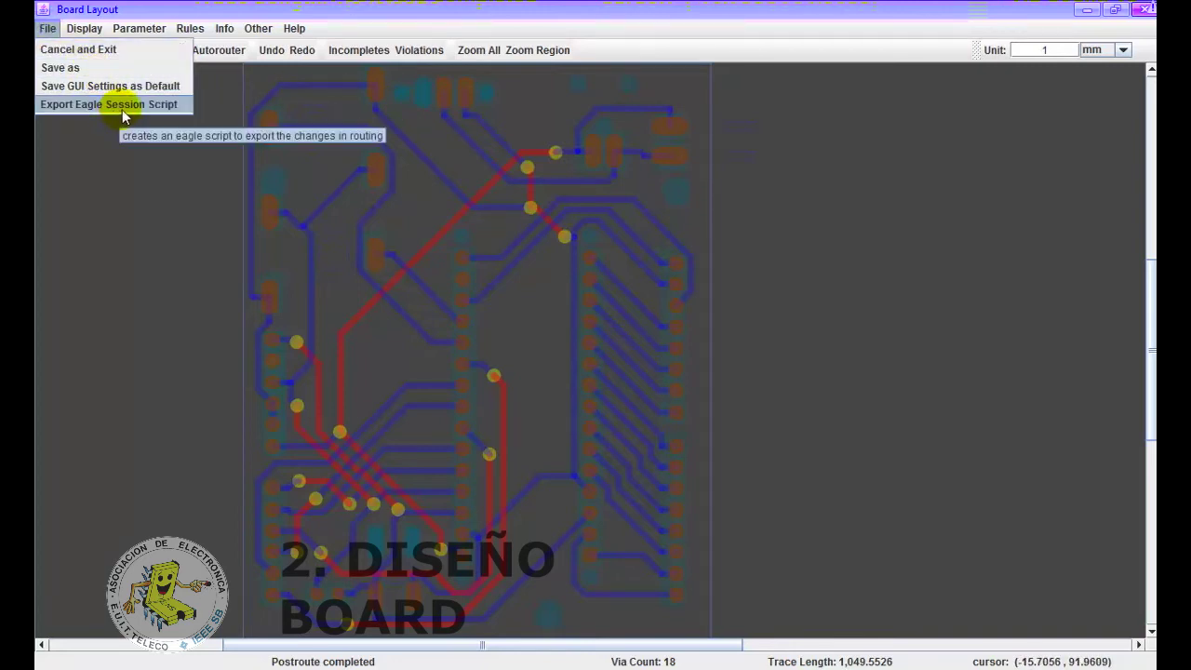
# - Export the routing as AETEL_PlacaAmpliacion.scr including its rules, then return to EAGLE
pyautogui.click(121, 109)
pyautogui.click(700, 379)
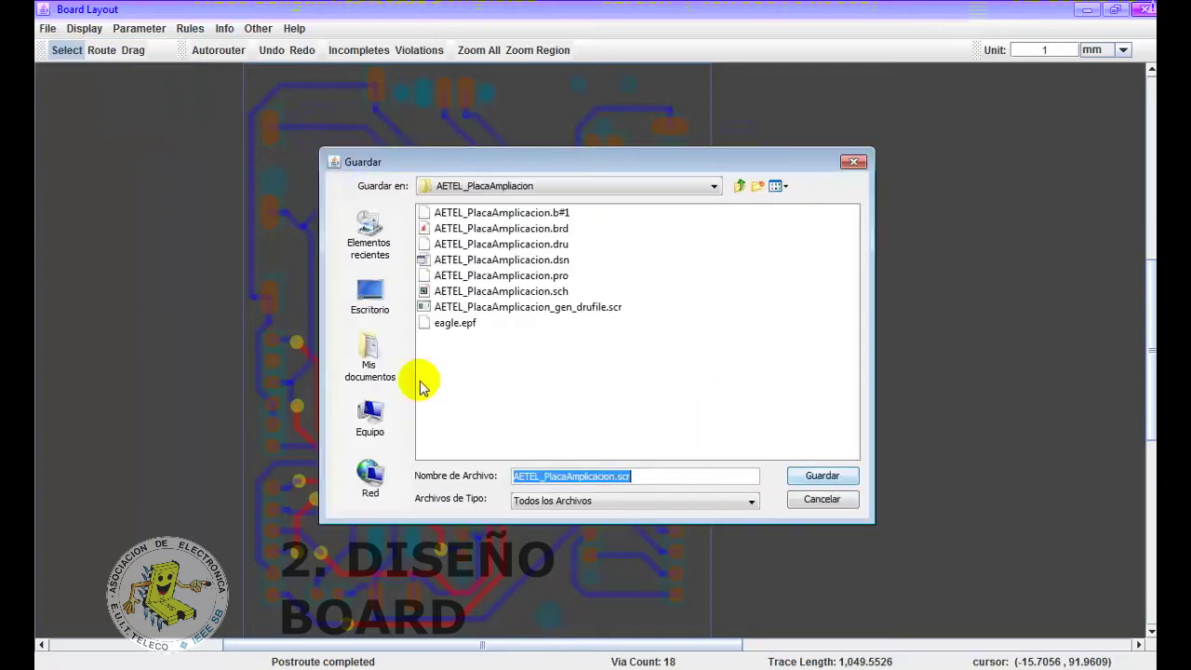
pyautogui.click(814, 481)
pyautogui.click(582, 363)
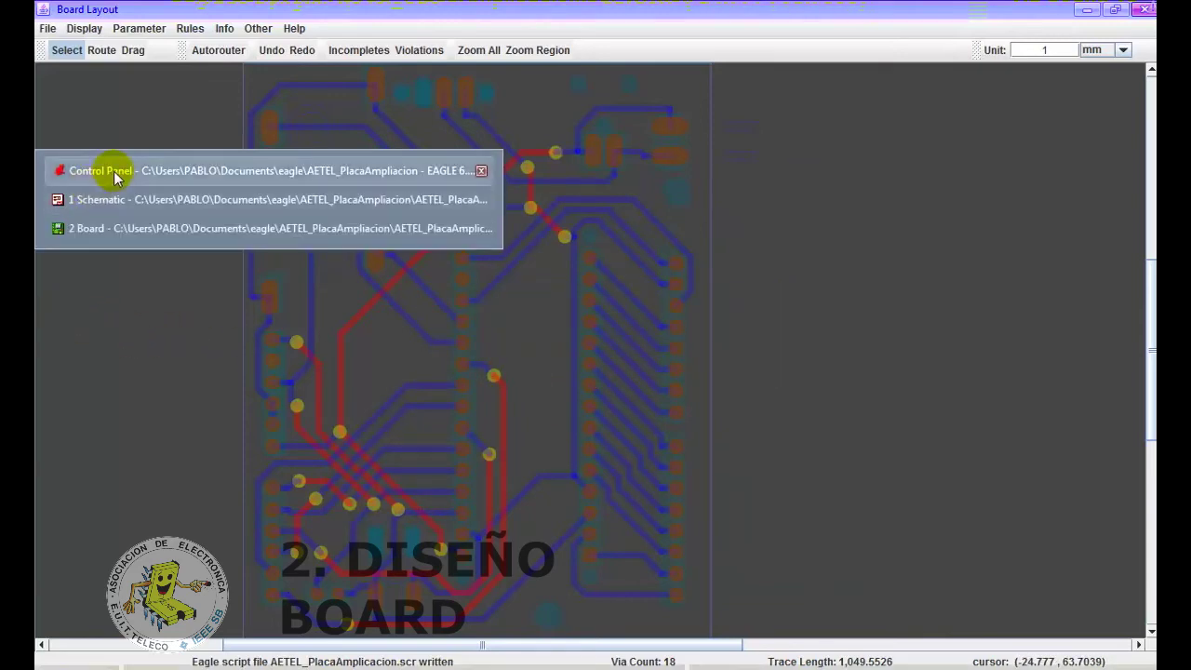
pyautogui.click(121, 232)
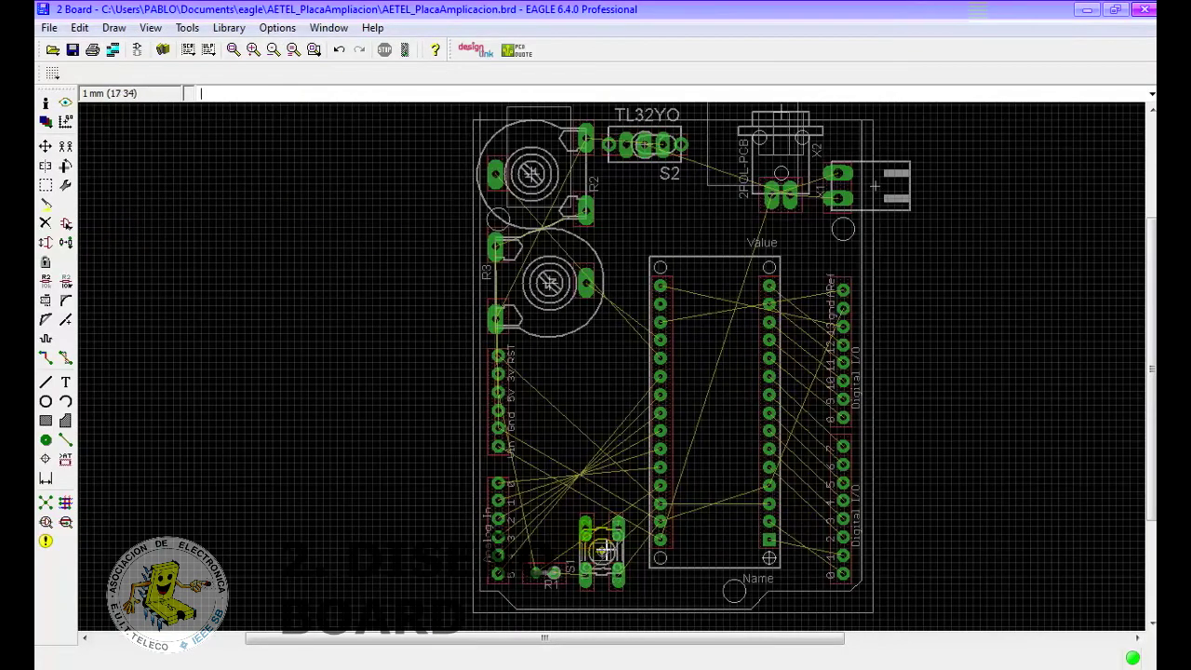
# - Execute AETEL_PlacaAmpliacion.scr from Documents\eagle\AETEL_PlacaAmpliacion, confirming rip-up of existing signals
pyautogui.click(48, 27)
pyautogui.moveTo(81, 272)
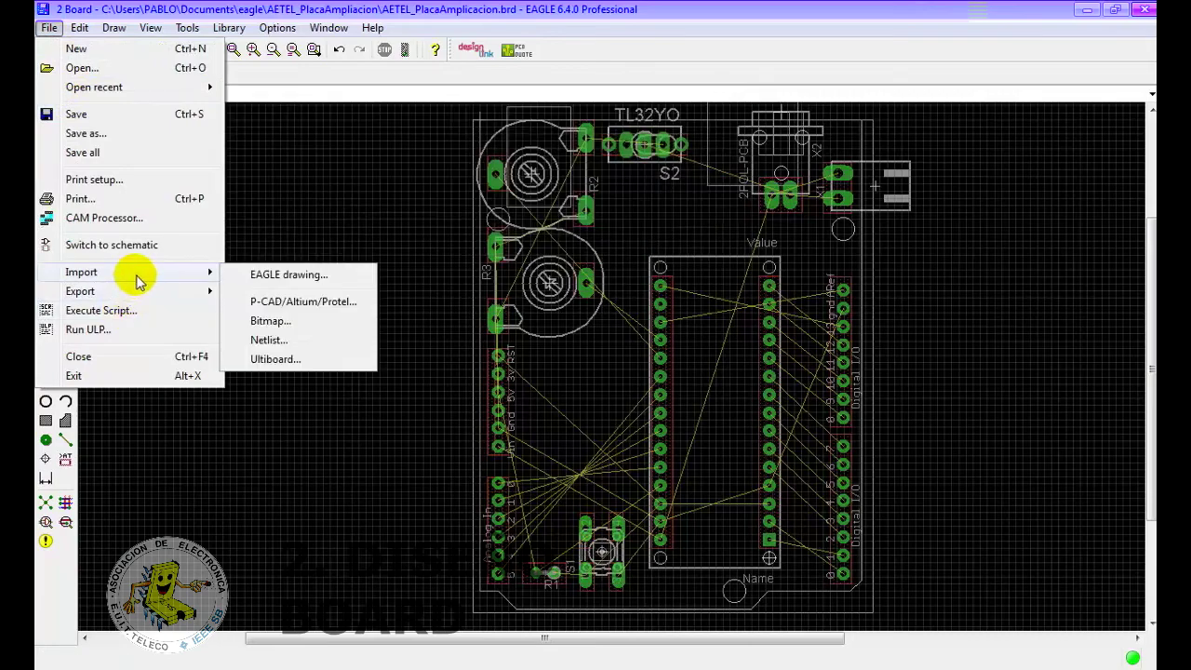
pyautogui.click(142, 318)
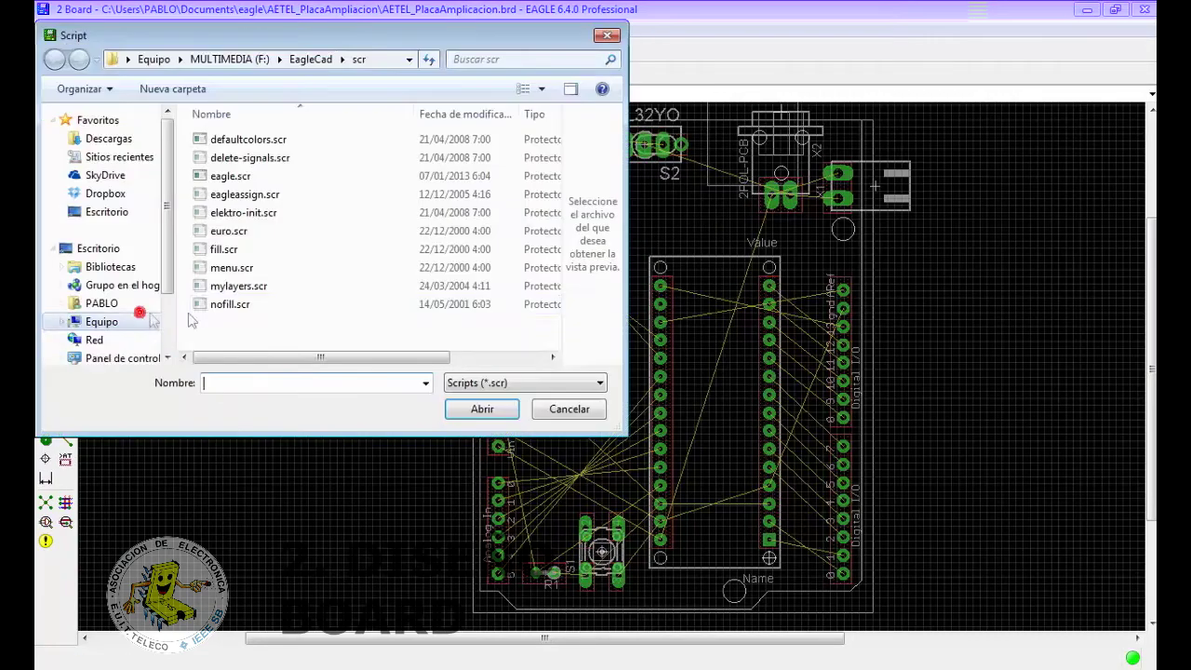
pyautogui.click(99, 303)
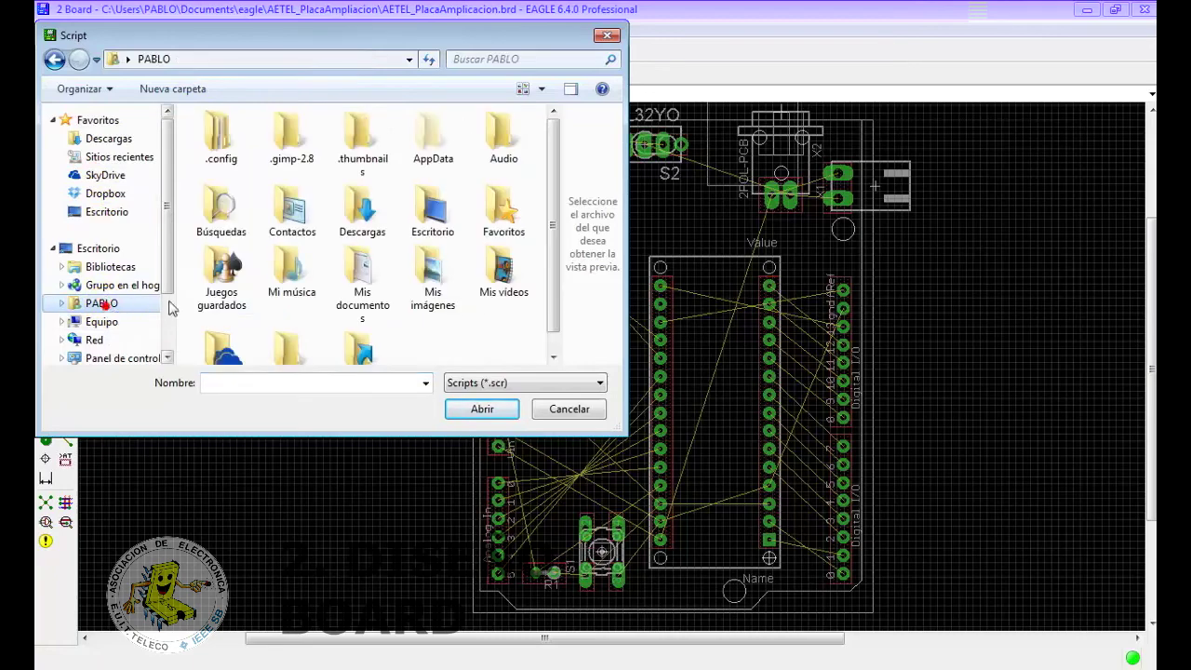
pyautogui.doubleClick(363, 269)
pyautogui.doubleClick(300, 215)
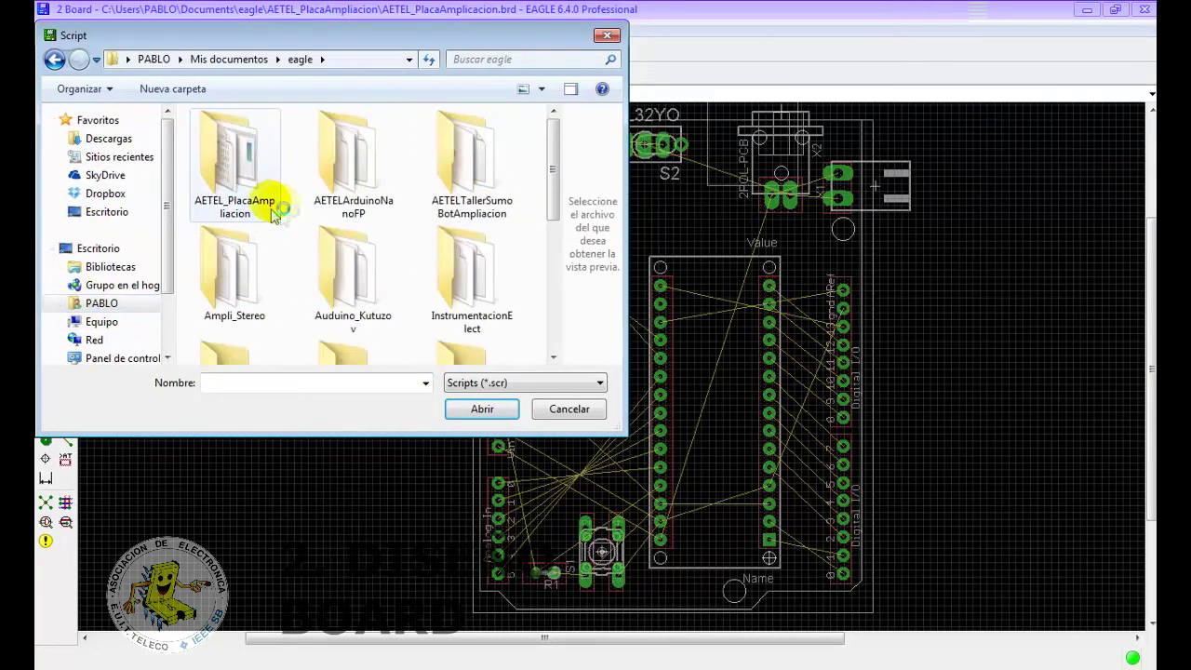
pyautogui.doubleClick(247, 188)
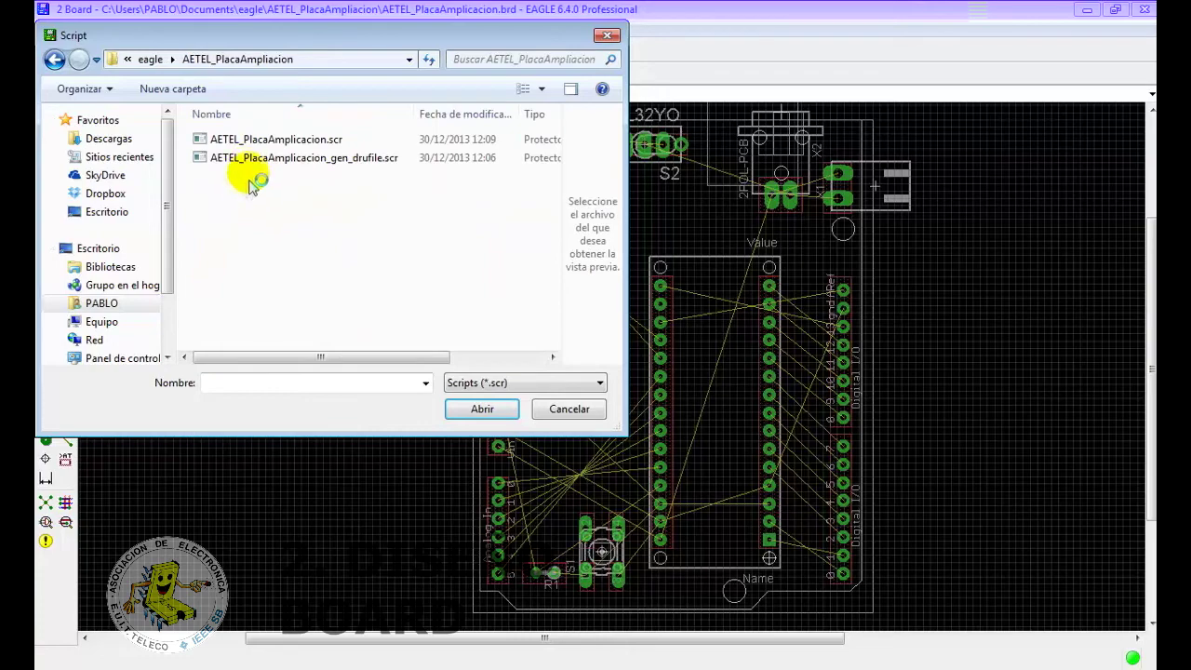
pyautogui.doubleClick(337, 140)
pyautogui.click(336, 185)
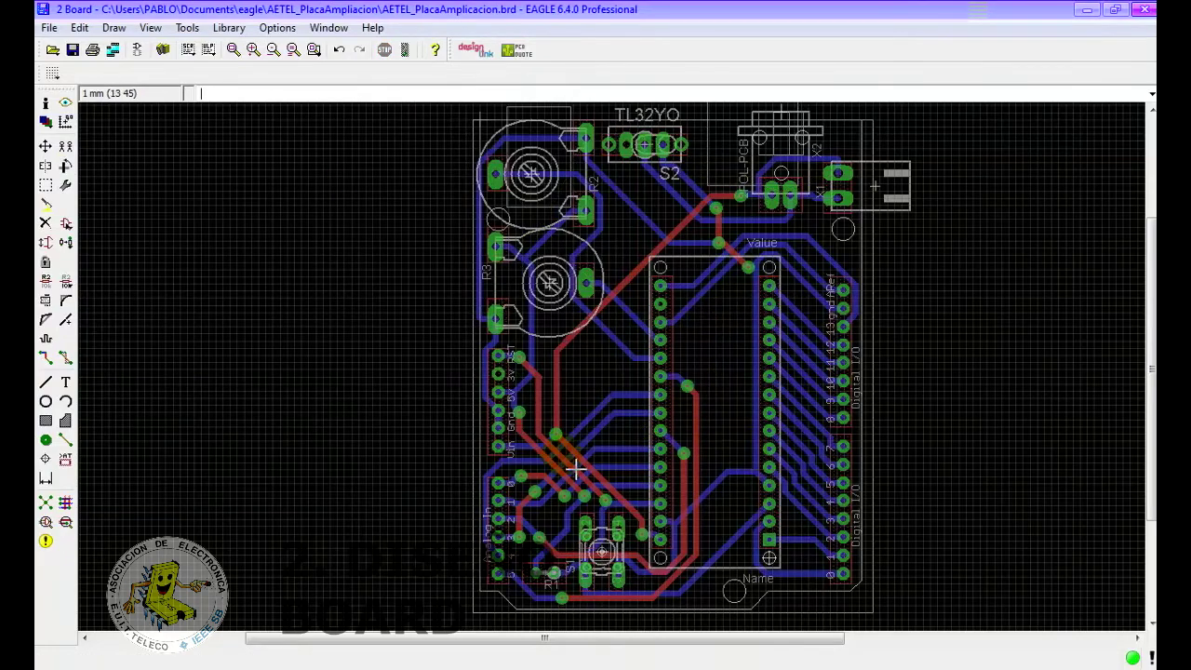
pyautogui.click(807, 423)
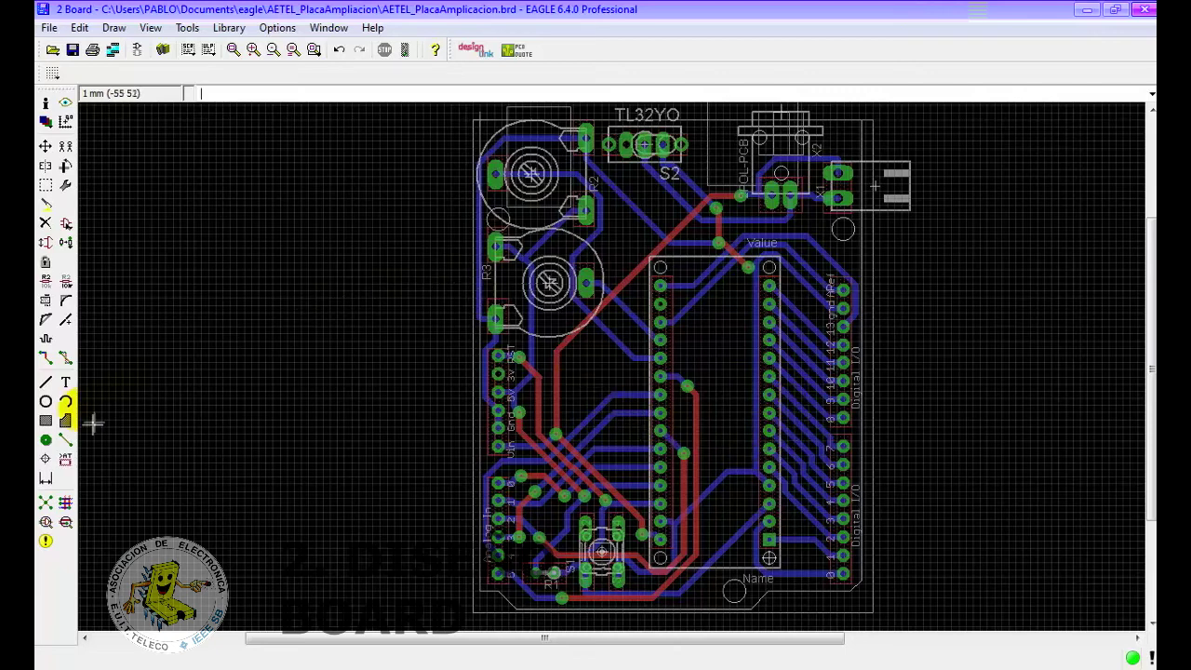
pyautogui.click(65, 420)
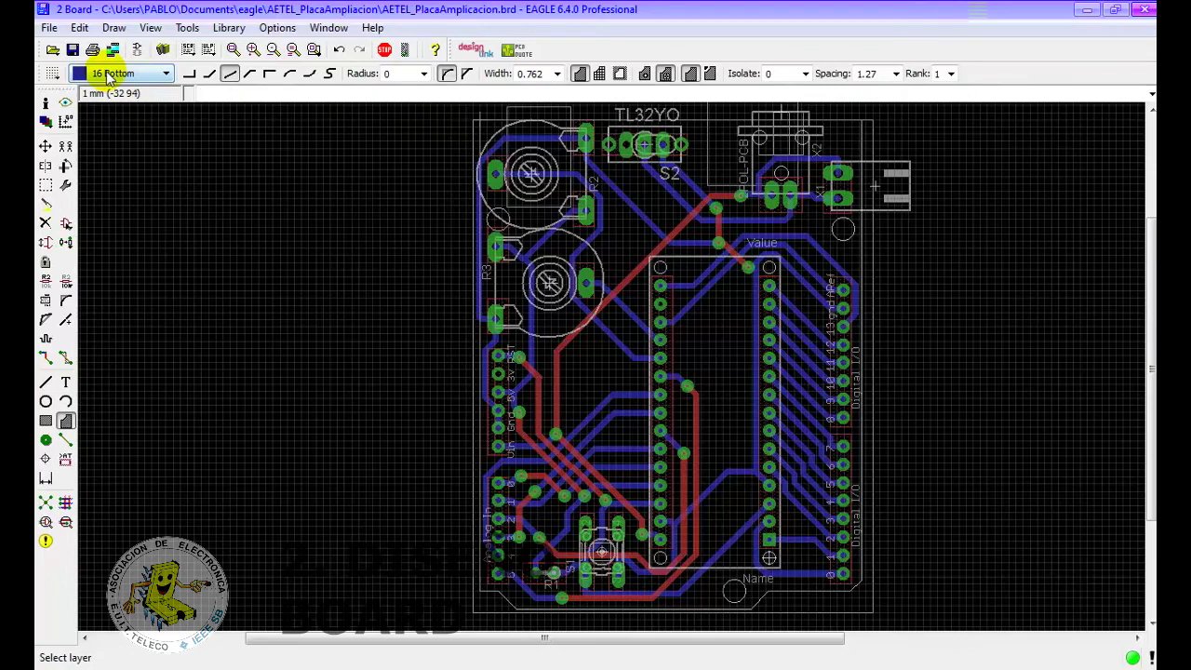
# - Draw a rectangular polygon on layer 16 Bottom around the whole board outline
pyautogui.click(108, 76)
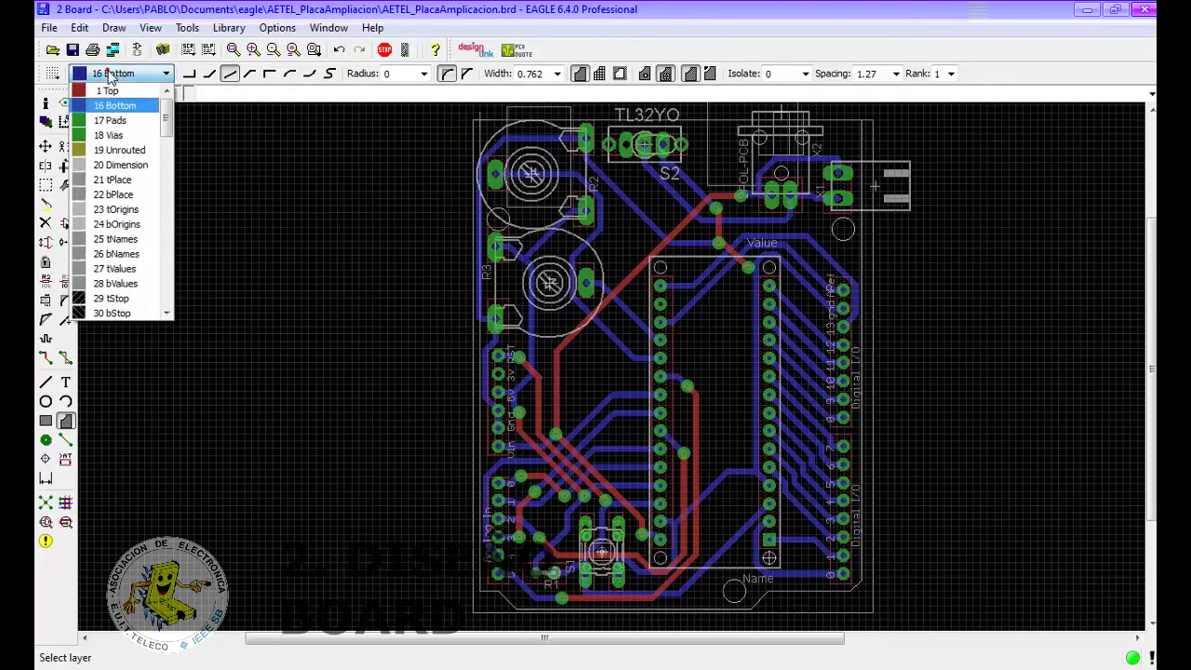
pyautogui.click(128, 106)
pyautogui.click(474, 120)
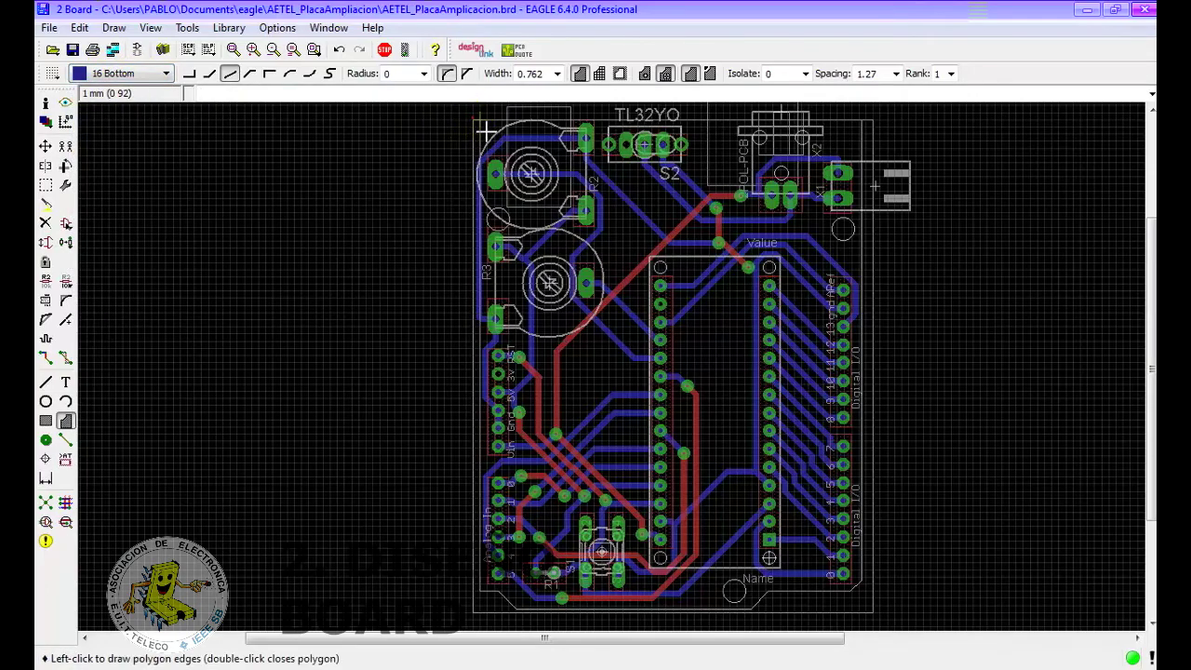
pyautogui.click(479, 615)
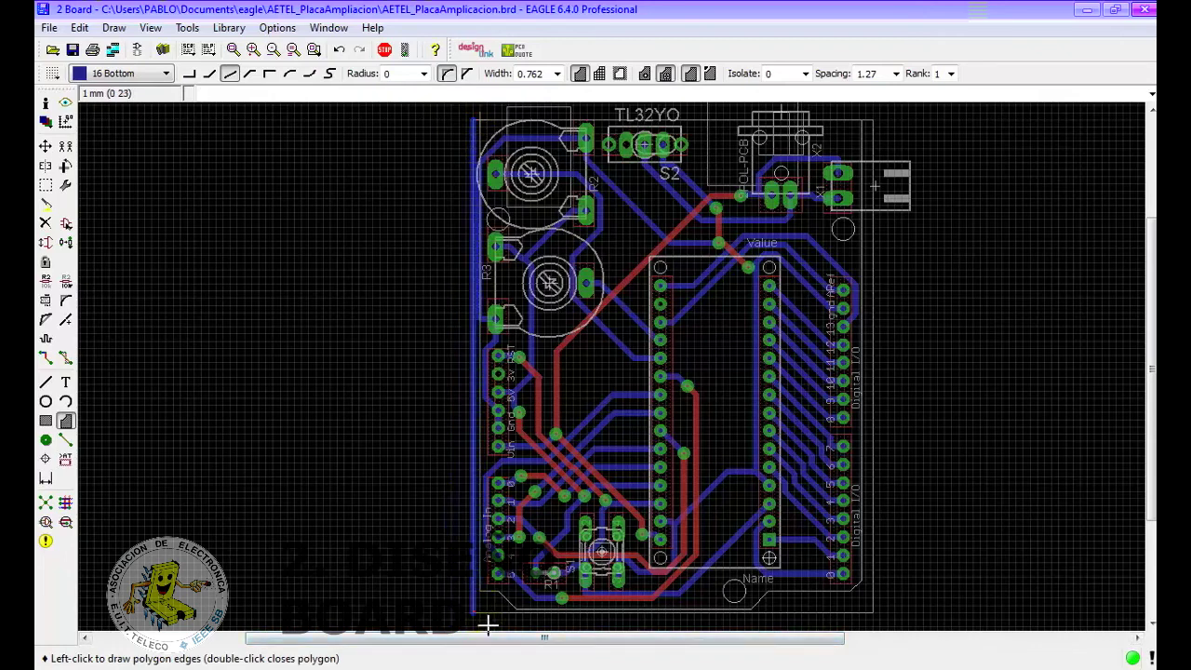
pyautogui.click(875, 614)
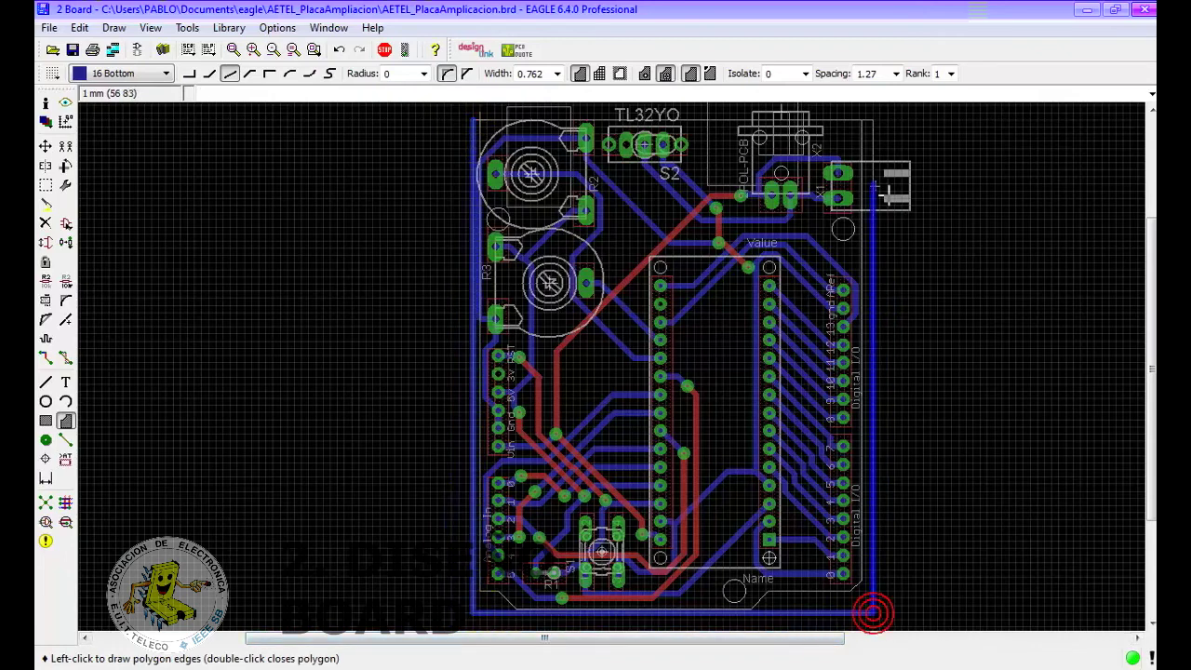
pyautogui.click(874, 119)
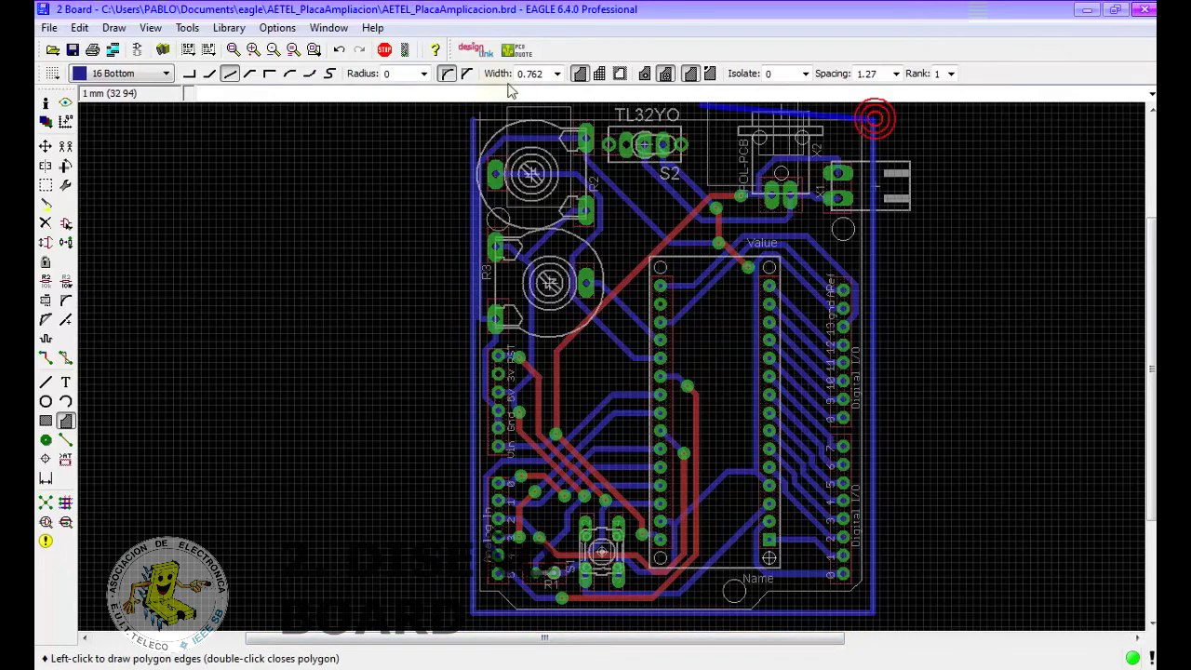
pyautogui.click(479, 123)
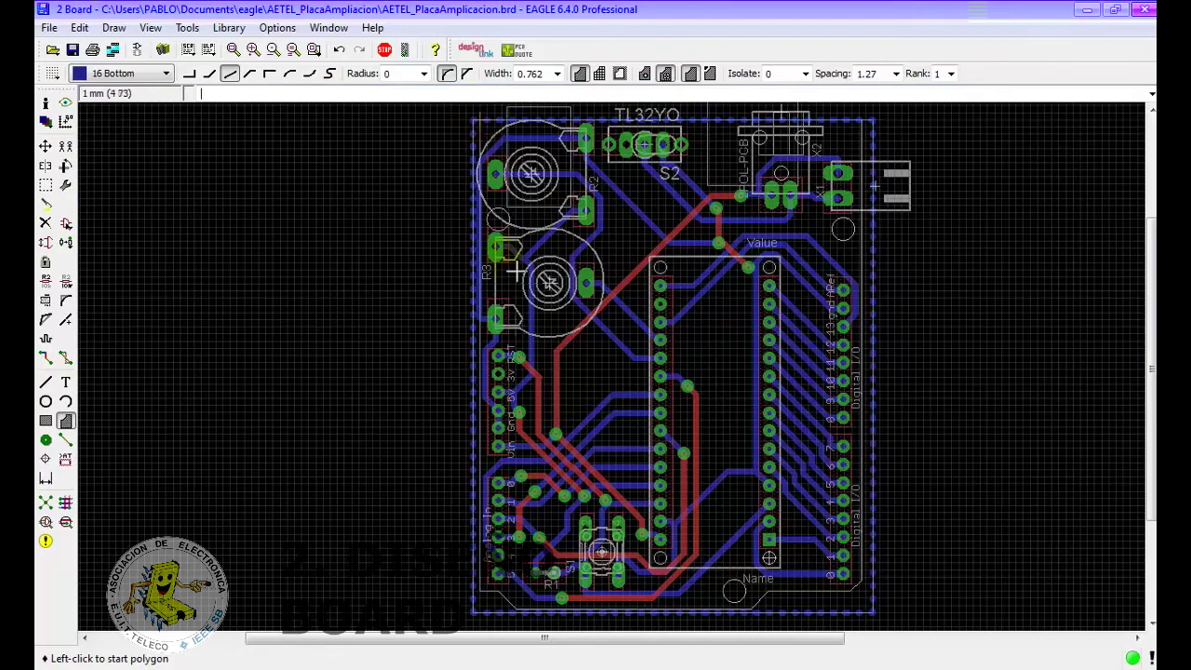
# - Set the bottom polygon's isolation to 1.4224 in its properties
pyautogui.rightClick(478, 125)
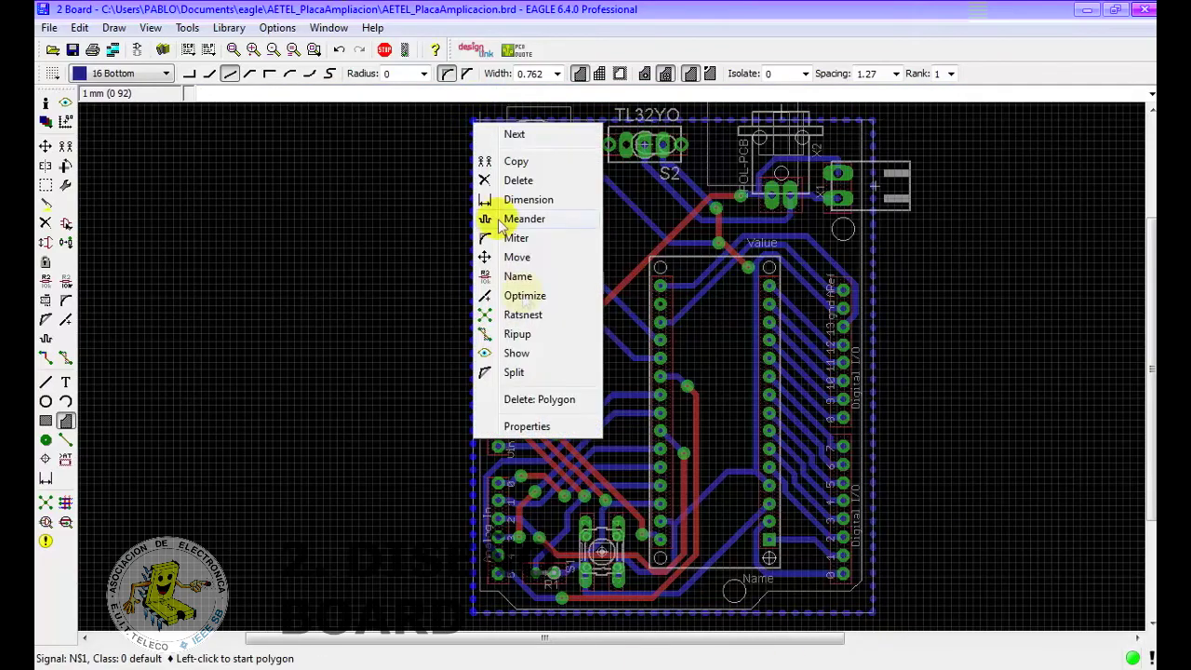
pyautogui.click(565, 426)
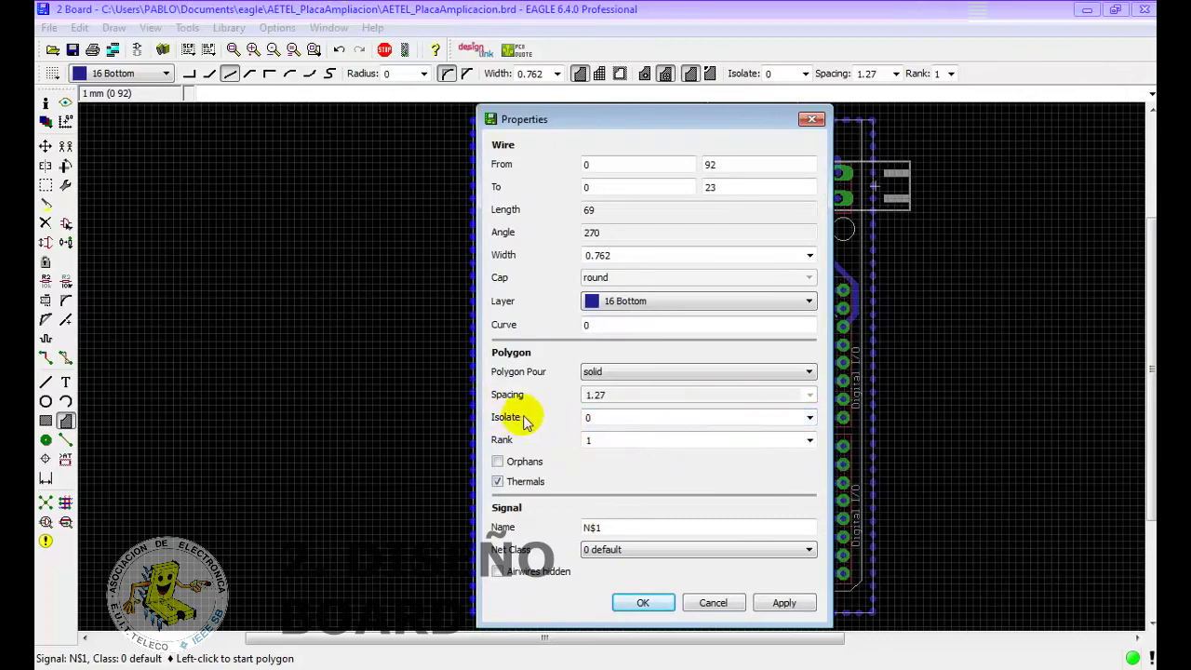
pyautogui.click(811, 418)
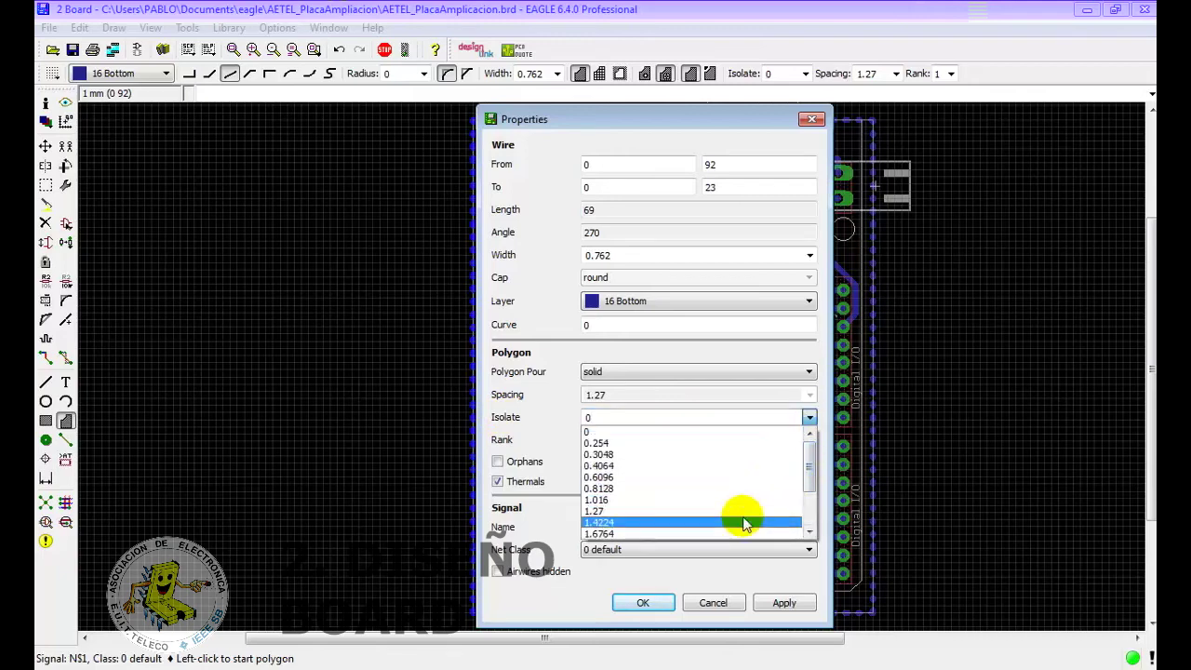
pyautogui.click(744, 523)
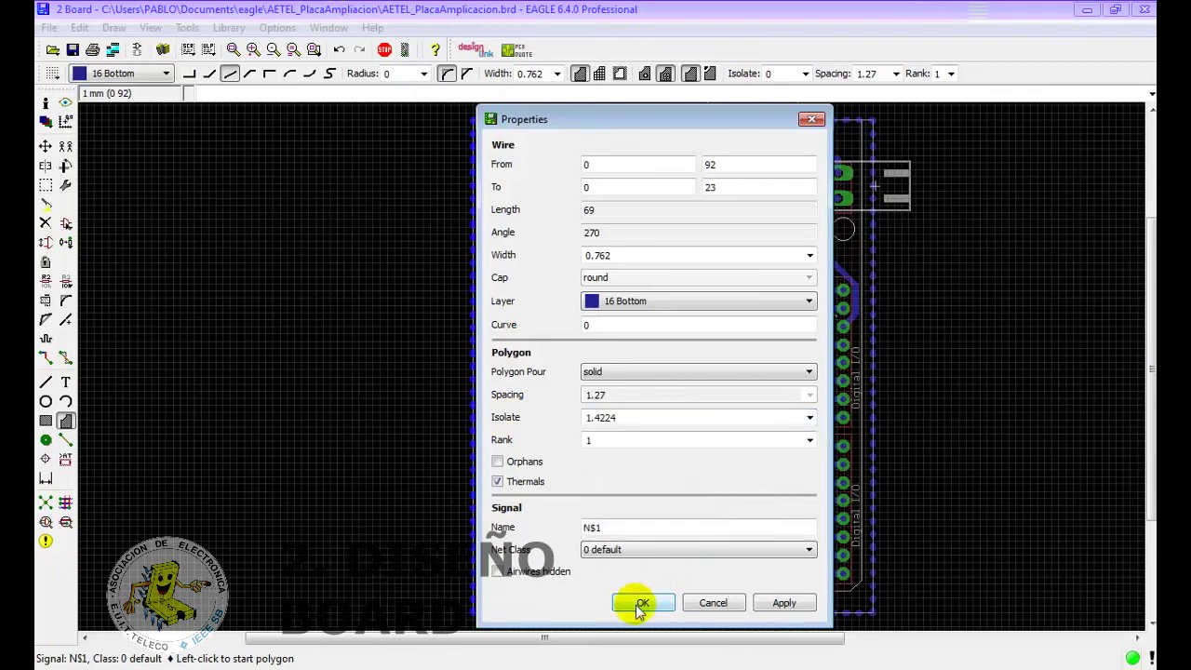
pyautogui.click(640, 605)
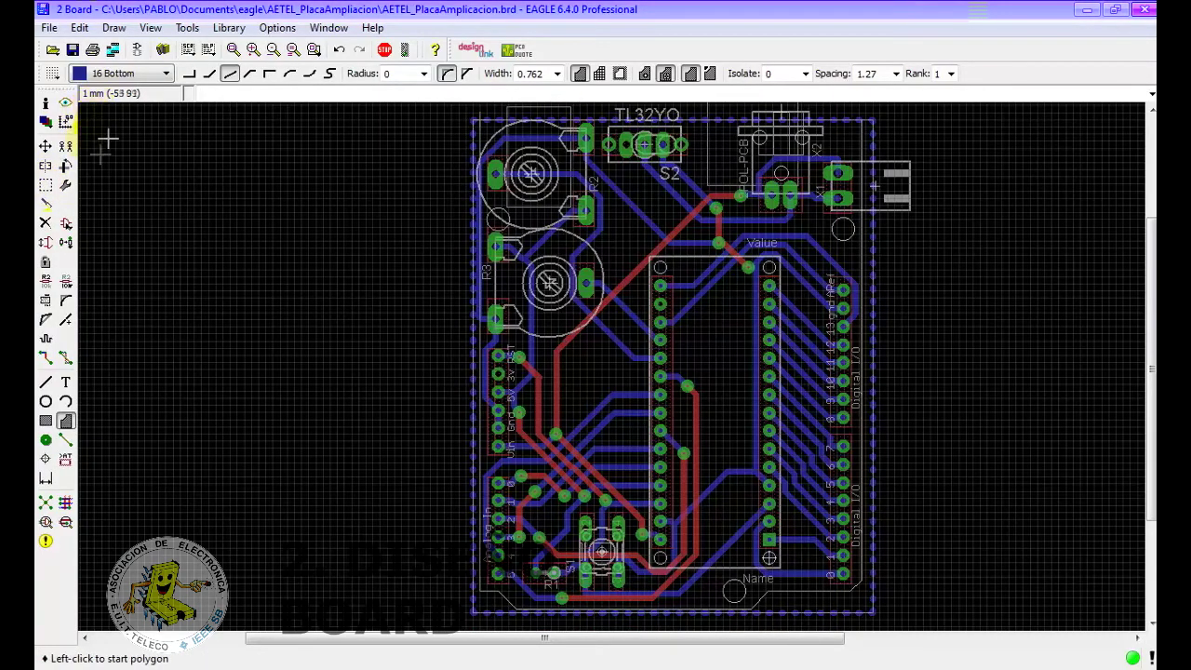
pyautogui.click(121, 73)
# - Draw a rectangular polygon on layer 1 Top around the board outline
pyautogui.click(122, 91)
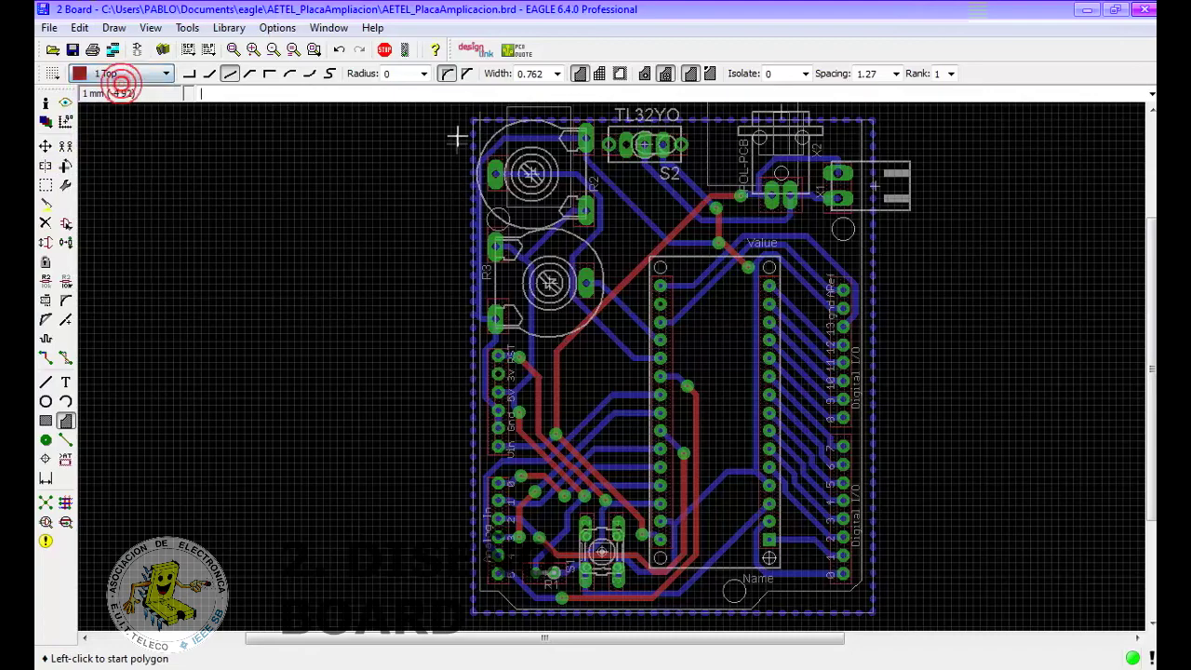
pyautogui.click(472, 121)
pyautogui.click(473, 614)
pyautogui.click(875, 614)
pyautogui.click(876, 122)
# - Set the top polygon's isolation to 1.4224
pyautogui.rightClick(473, 112)
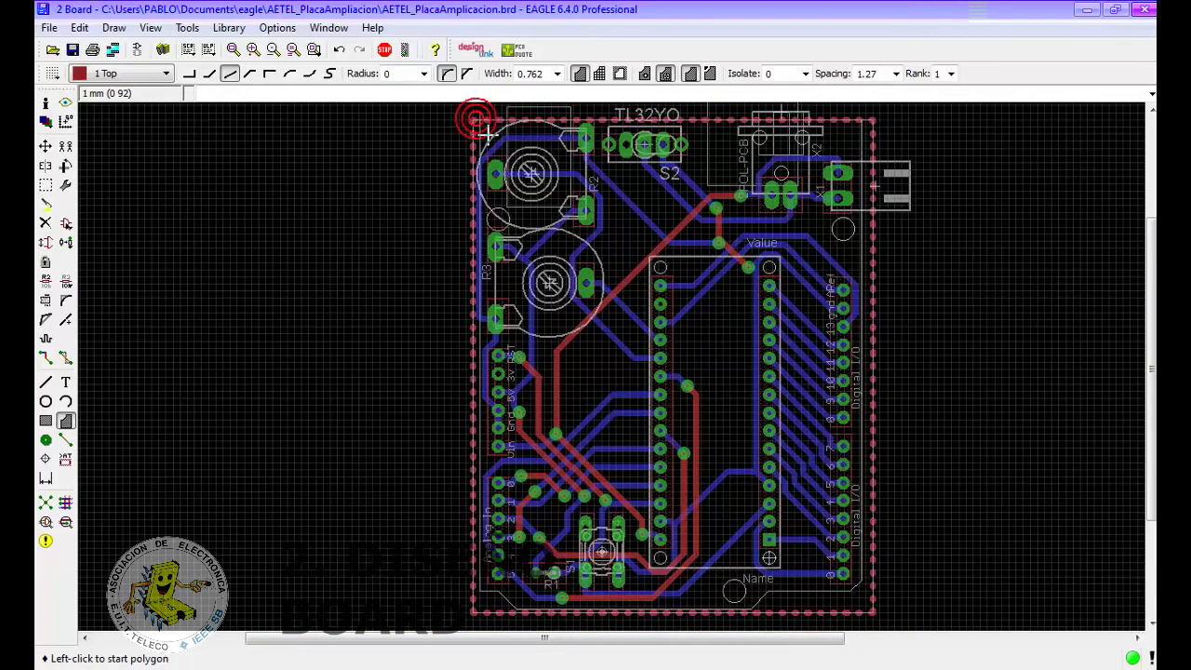
pyautogui.click(532, 421)
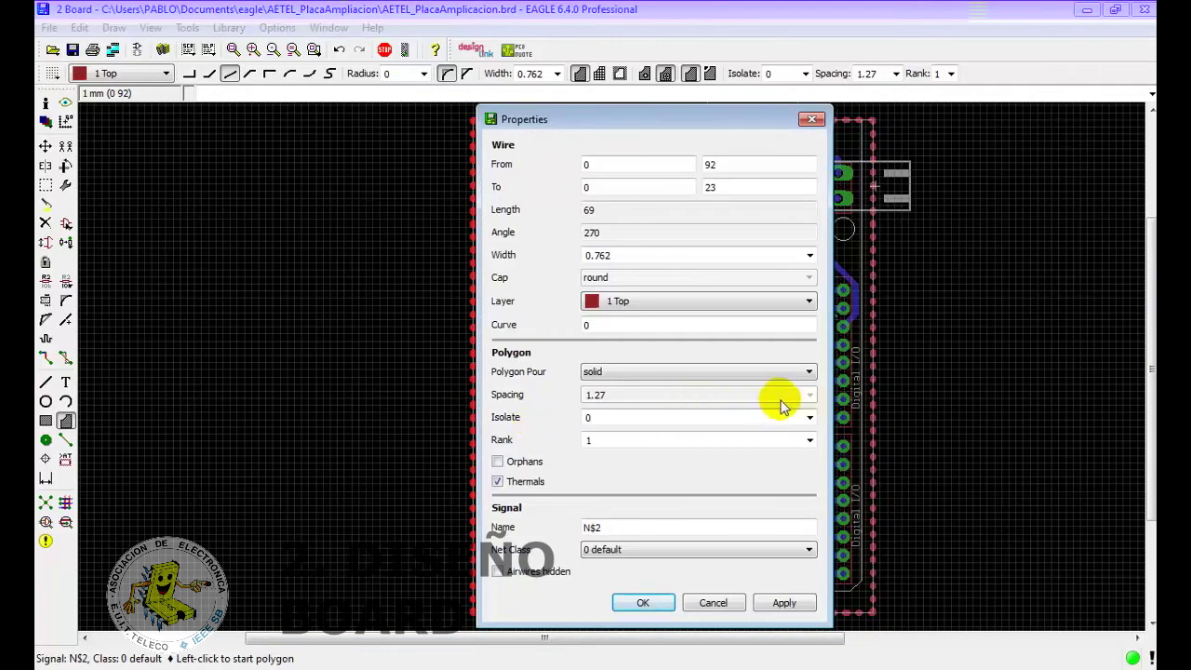
pyautogui.click(808, 417)
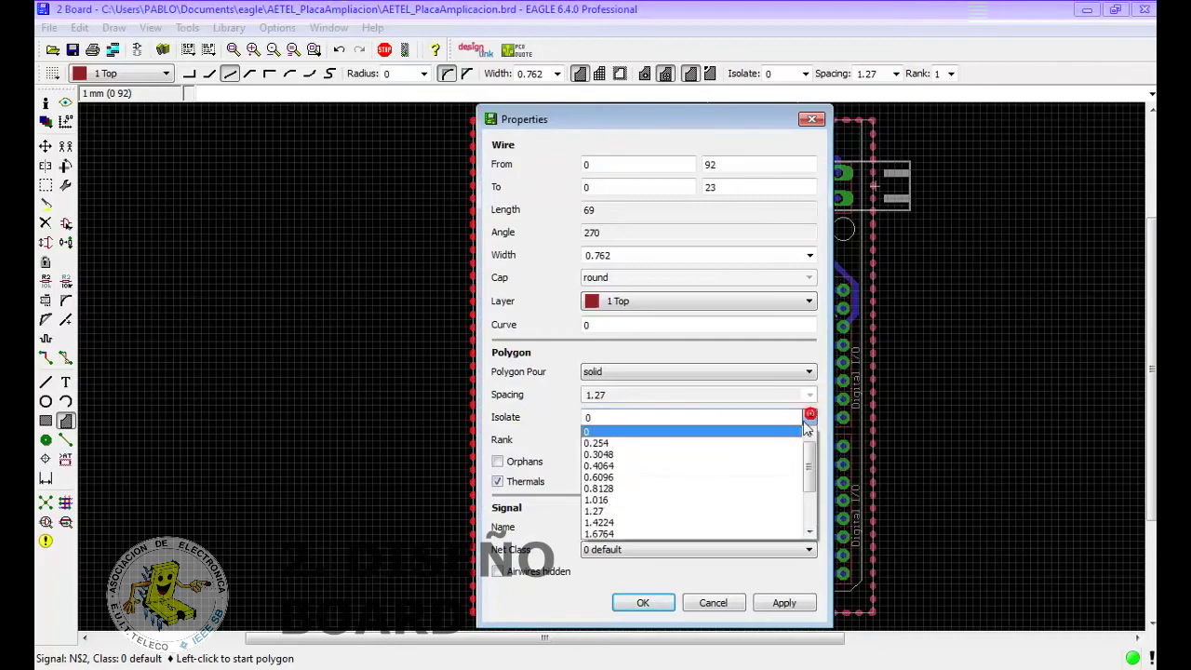
pyautogui.click(745, 522)
pyautogui.click(657, 611)
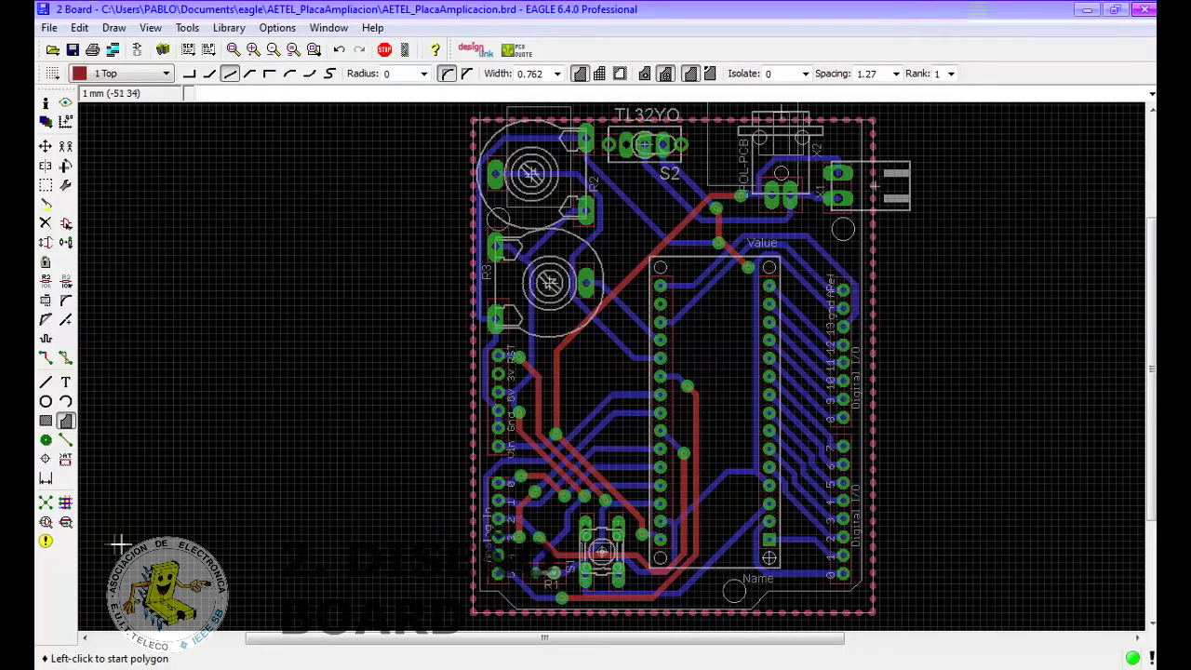
# - Run Ratsnest so both top and bottom copper pours fill in
pyautogui.click(45, 504)
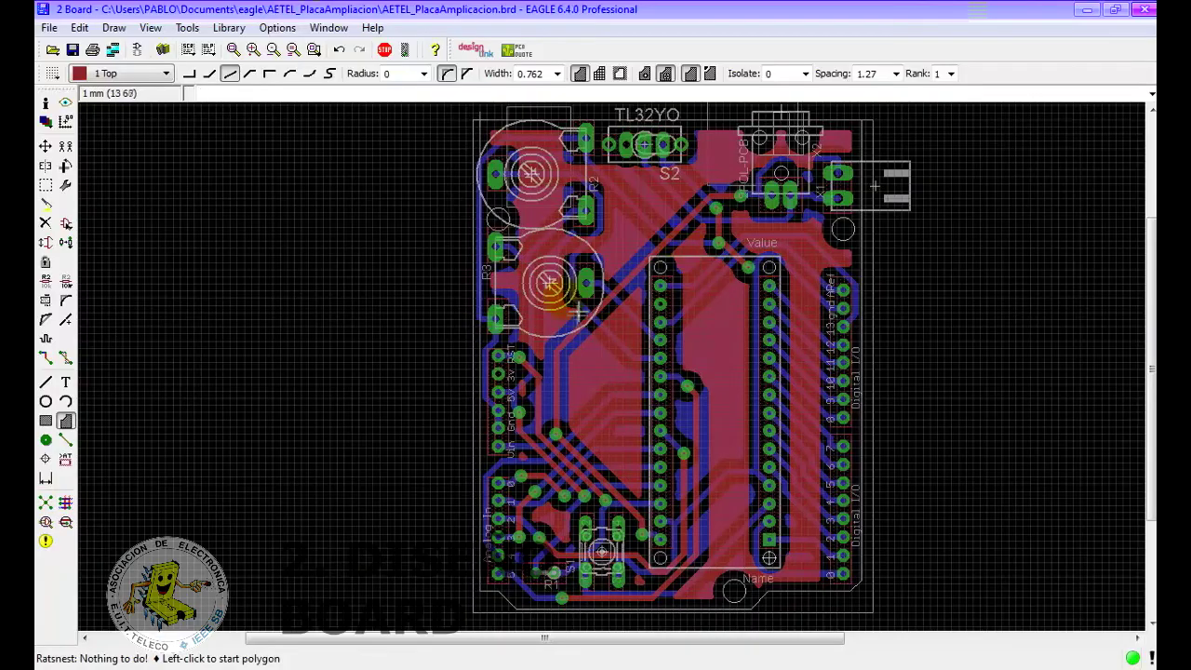
pyautogui.scroll(5, 575, 325)
pyautogui.scroll(4, 570, 319)
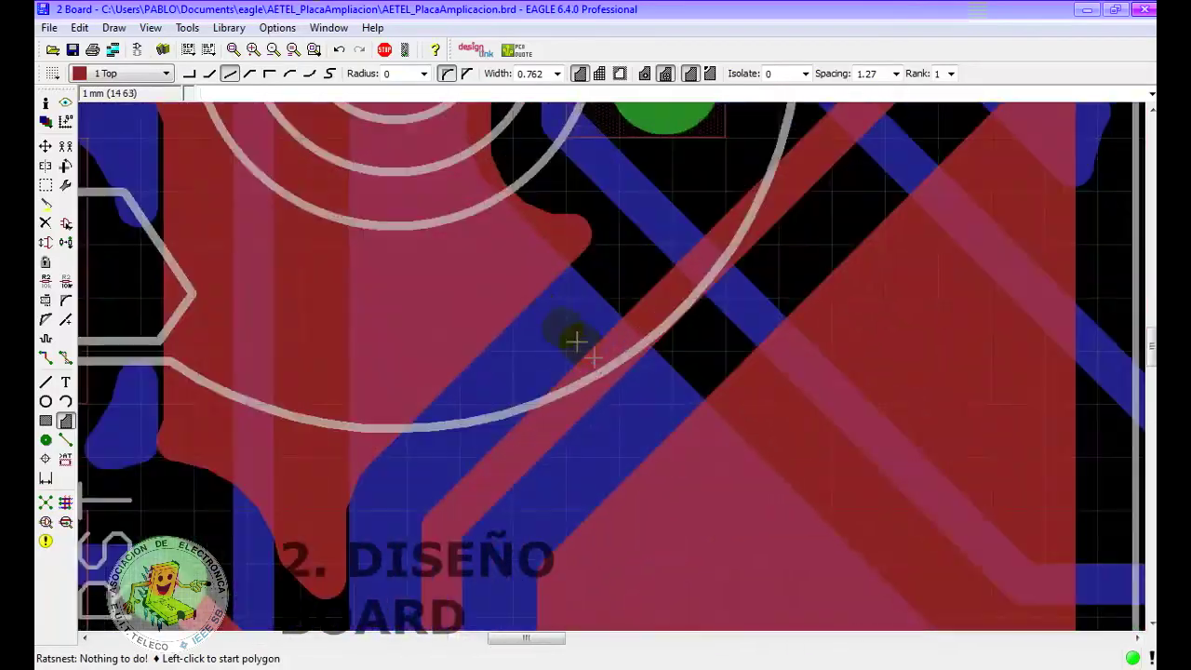
pyautogui.scroll(-1, 571, 319)
pyautogui.scroll(-3, 570, 319)
pyautogui.scroll(-1, 486, 307)
pyautogui.scroll(-2, 485, 307)
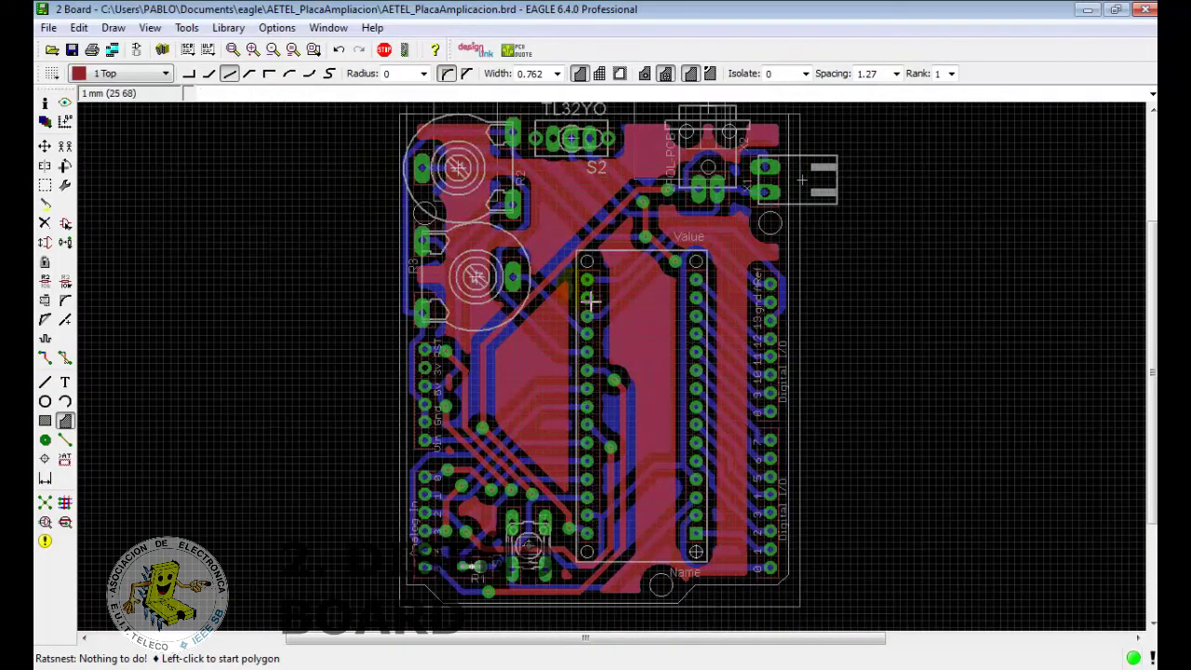
pyautogui.scroll(-1, 645, 226)
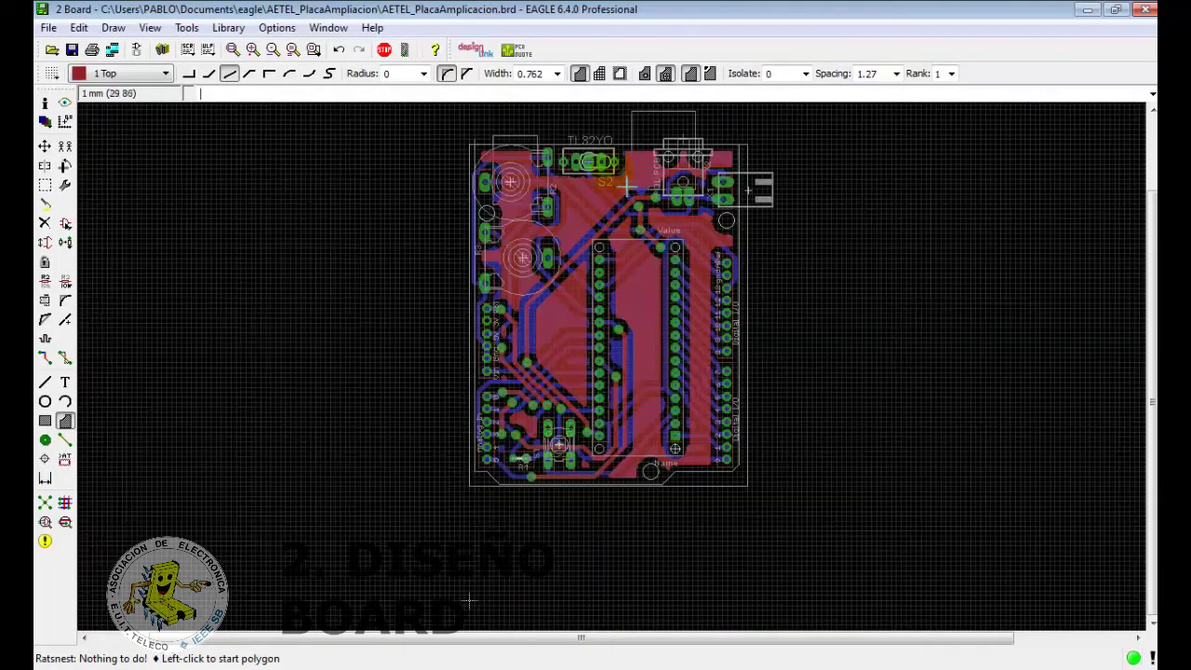
pyautogui.scroll(2, 576, 279)
pyautogui.scroll(1, 558, 298)
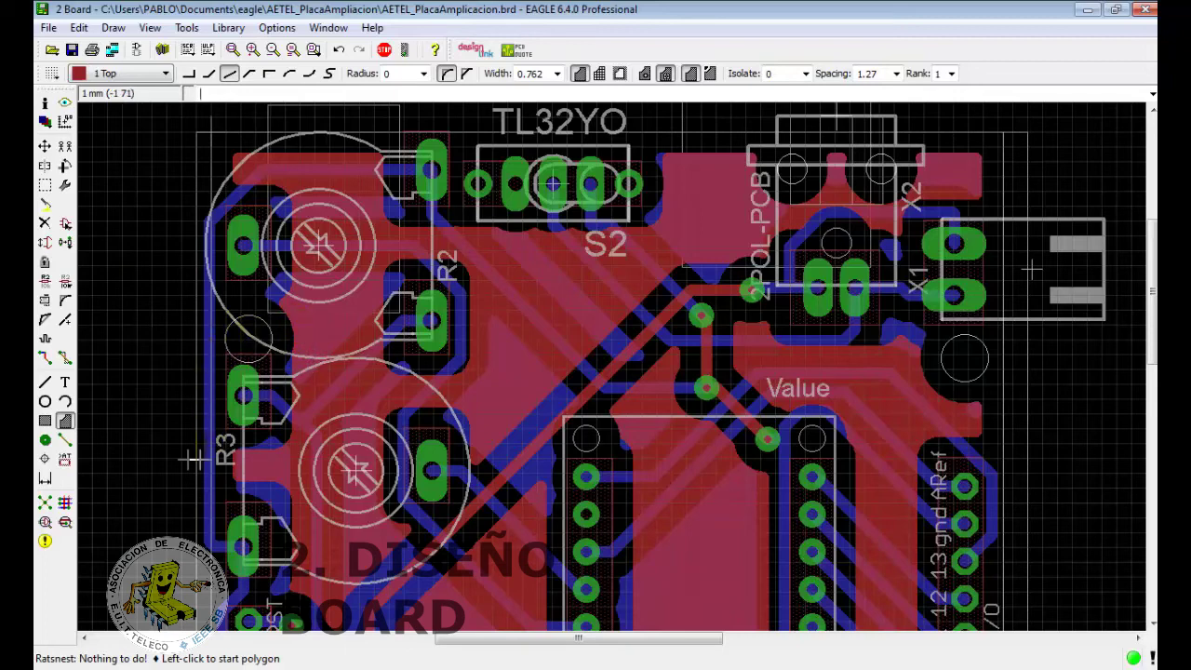
pyautogui.click(66, 382)
pyautogui.write('AETEL')
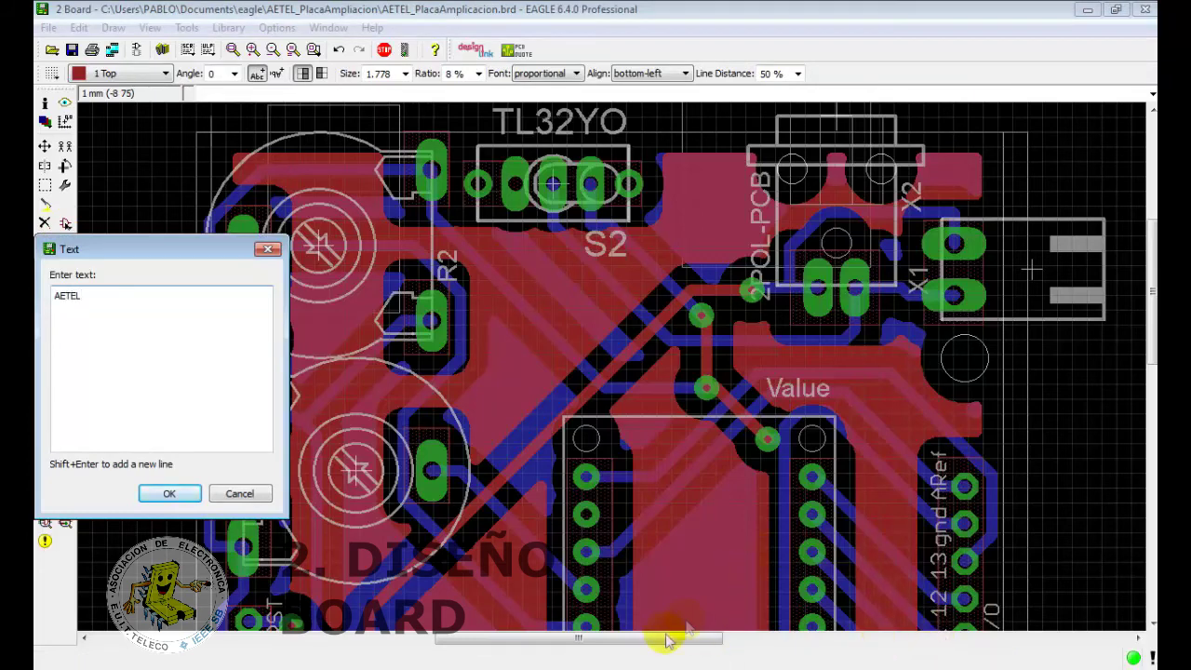
# - Place the AETEL text on 1 Top just below S2 and refill the pours with Ratsnest
pyautogui.click(158, 493)
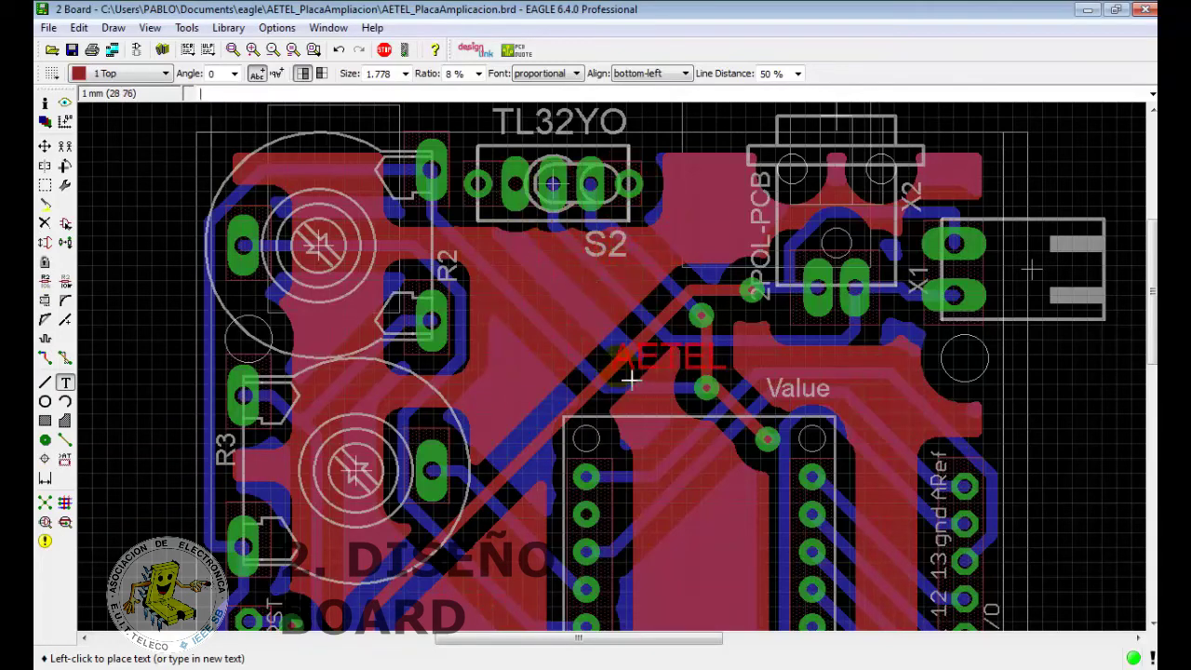
pyautogui.click(555, 391)
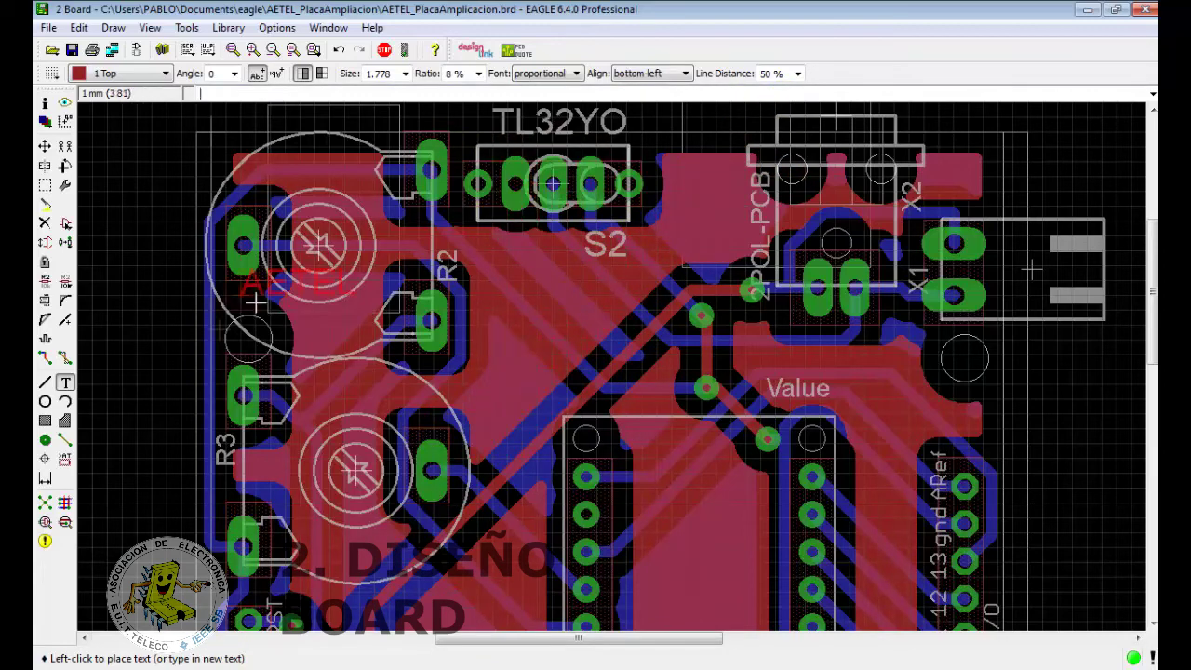
pyautogui.click(48, 507)
pyautogui.click(541, 305)
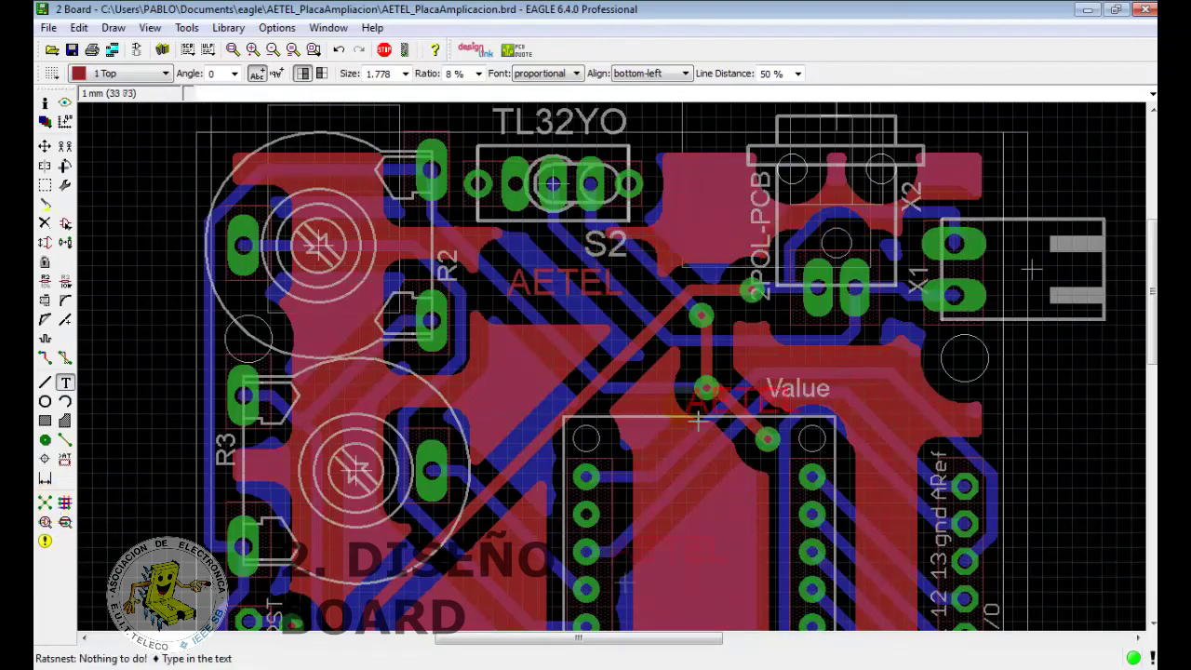
pyautogui.scroll(-5, 558, 402)
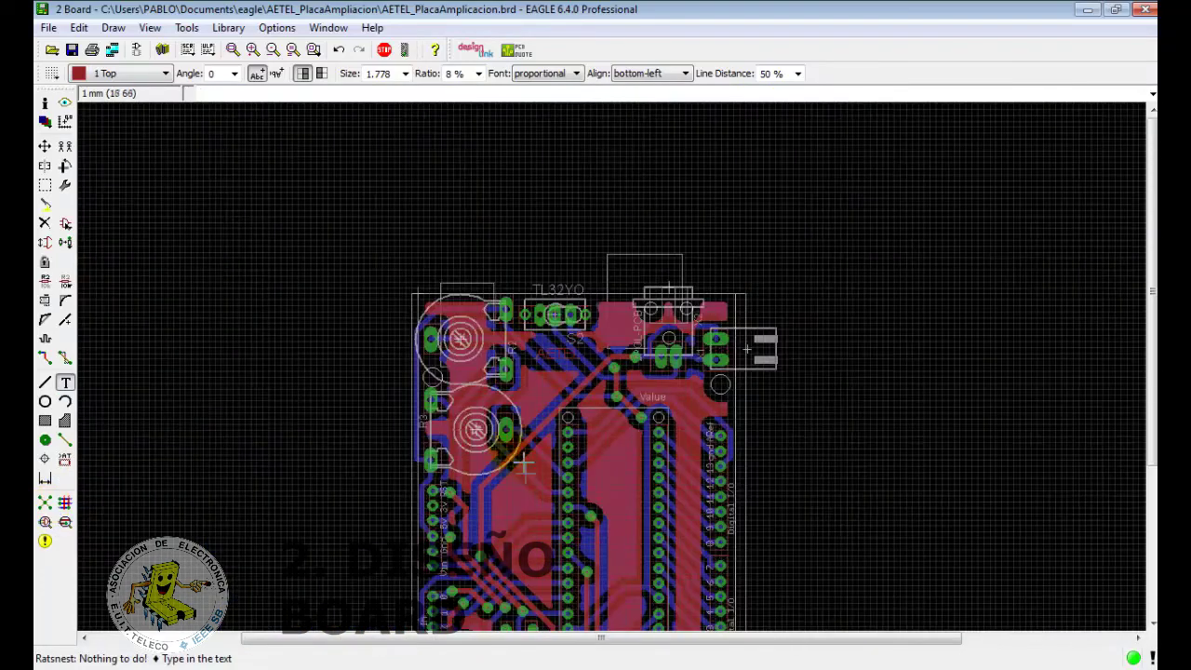
pyautogui.scroll(-1, 524, 467)
pyautogui.scroll(3, 521, 437)
pyautogui.scroll(2, 498, 307)
pyautogui.scroll(2, 484, 265)
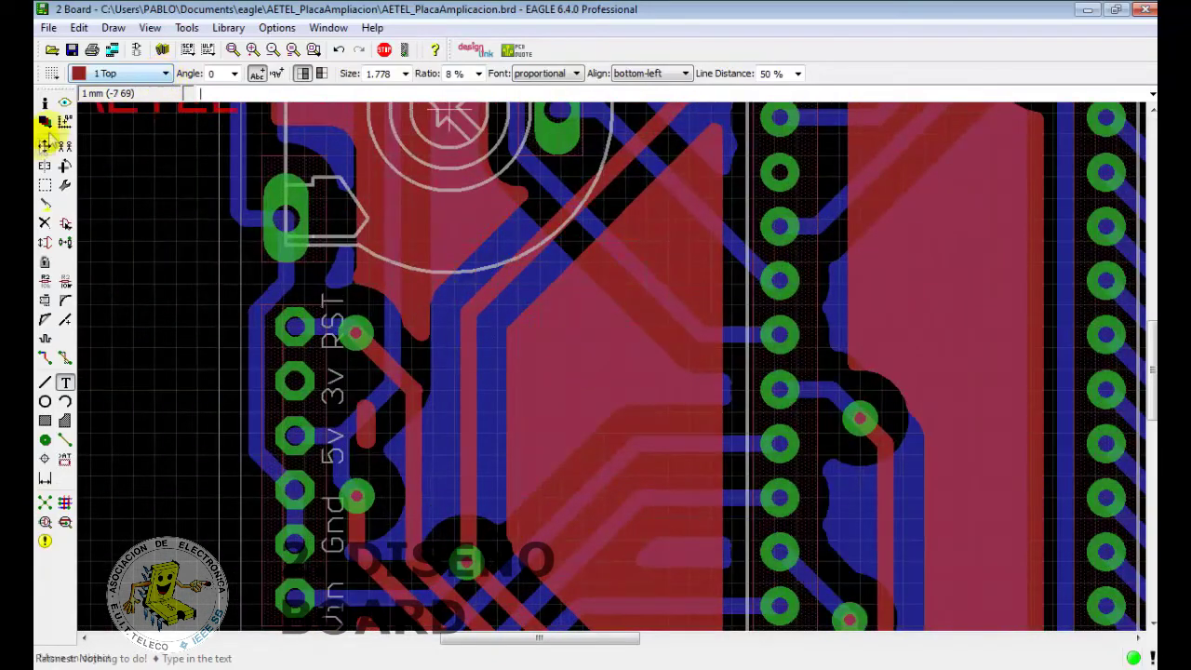
# - Place a mirrored AETEL label on layer 16 Bottom and save AETEL_PlacaAmplicacion.brd
pyautogui.click(165, 73)
pyautogui.click(139, 99)
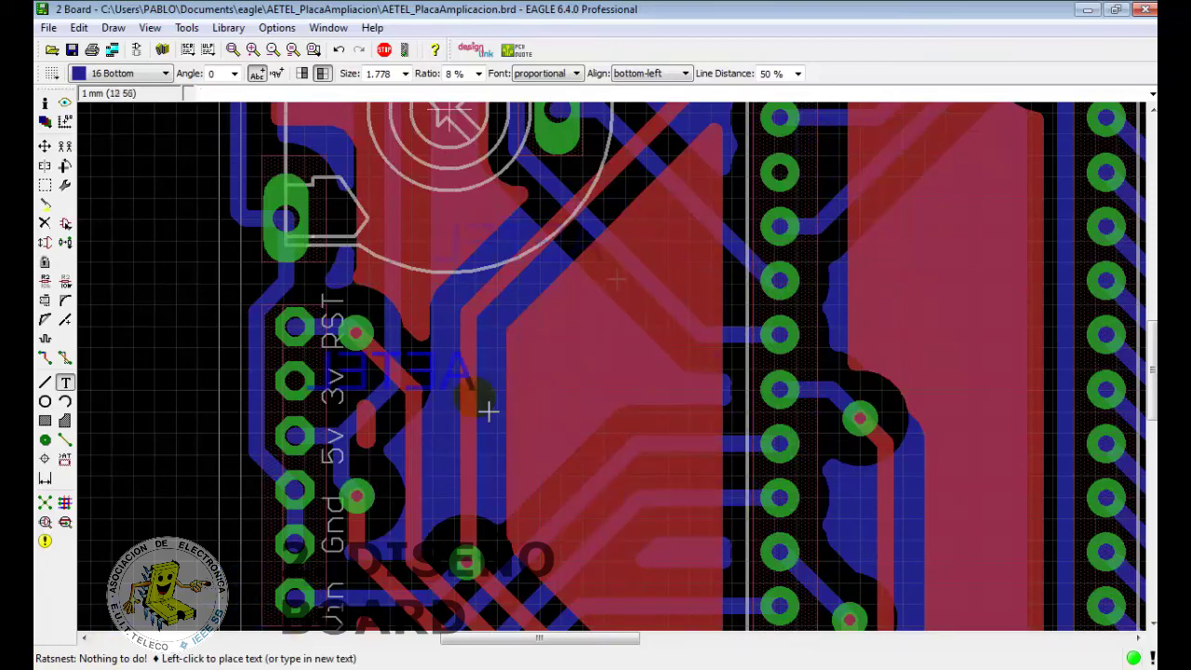
pyautogui.click(630, 401)
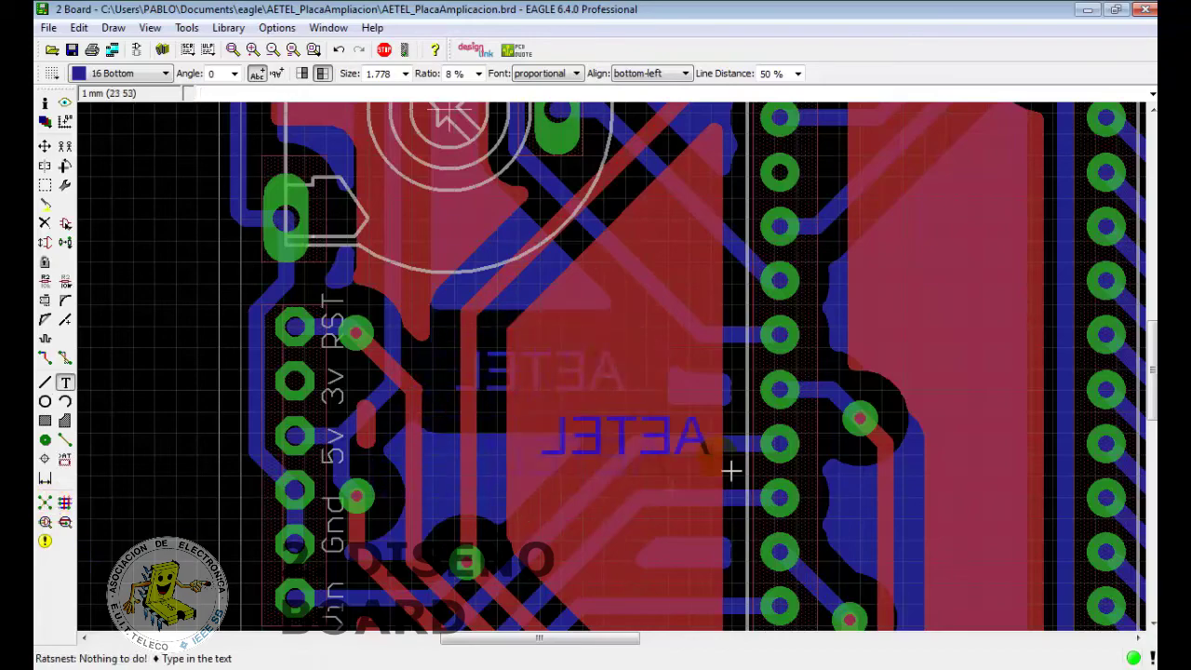
pyautogui.scroll(-2, 684, 446)
pyautogui.scroll(-1, 703, 372)
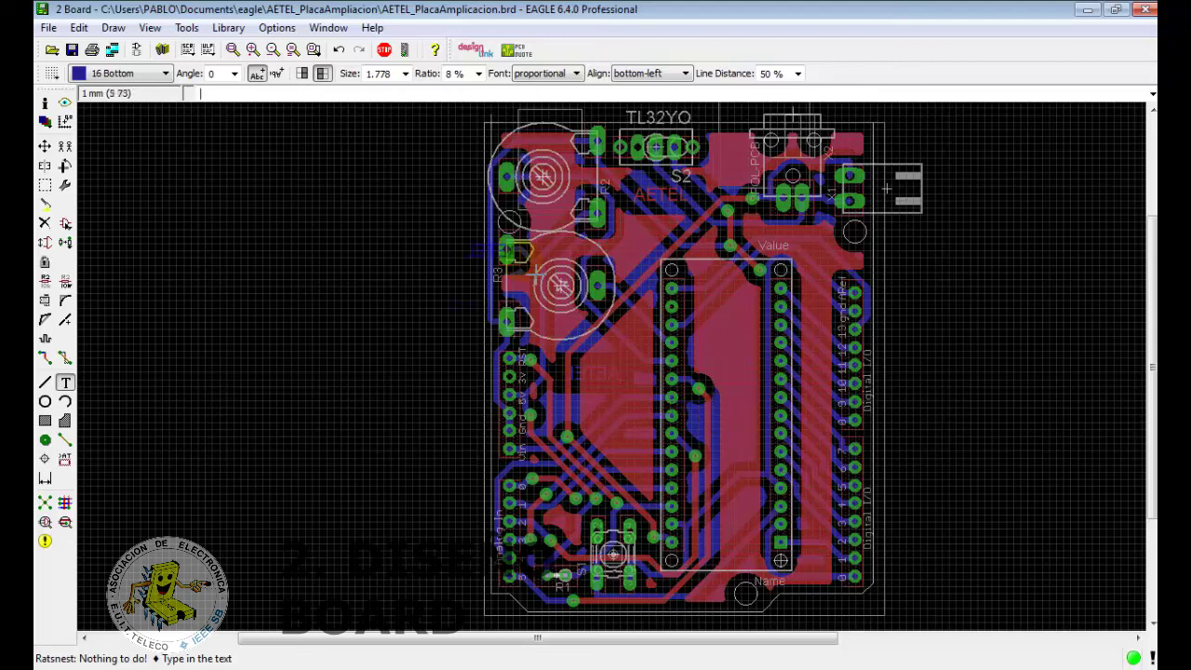
pyautogui.click(71, 50)
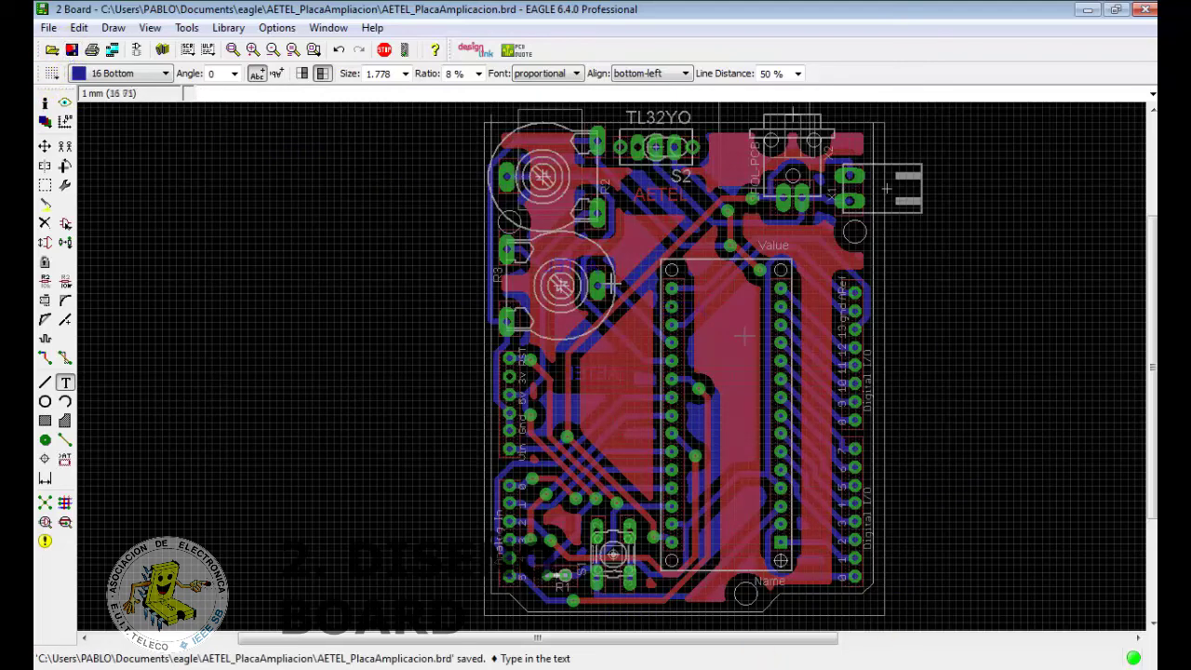
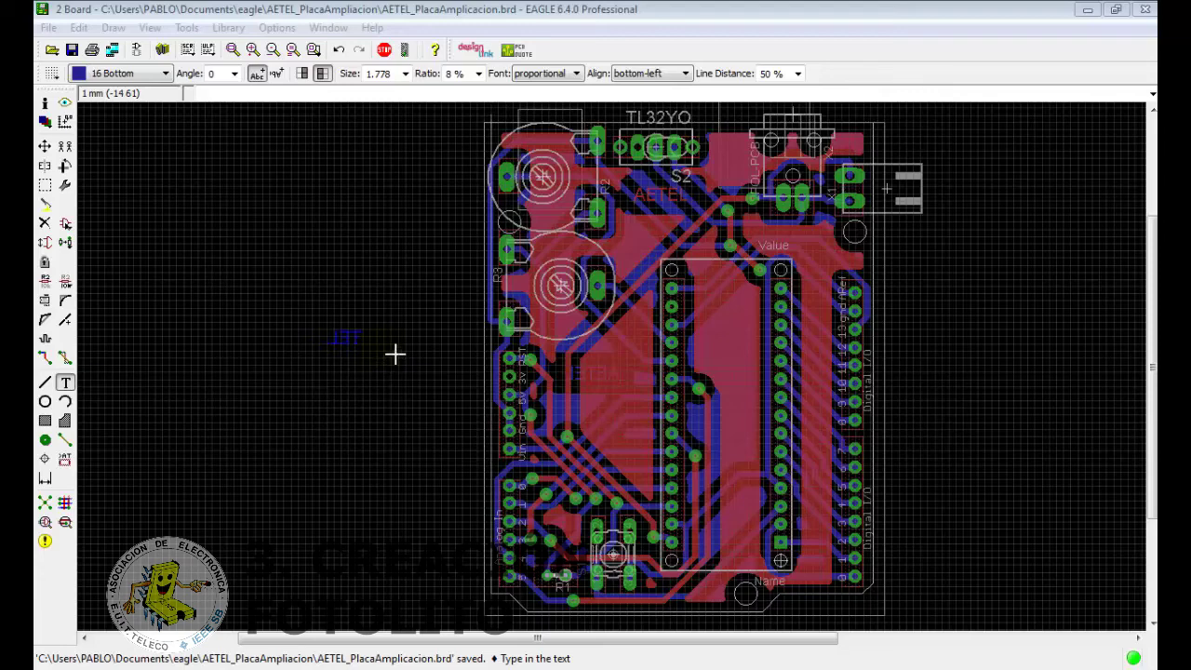
# - Limit the board display to the Top, Pads and Vias layers, hiding everything else
pyautogui.click(45, 123)
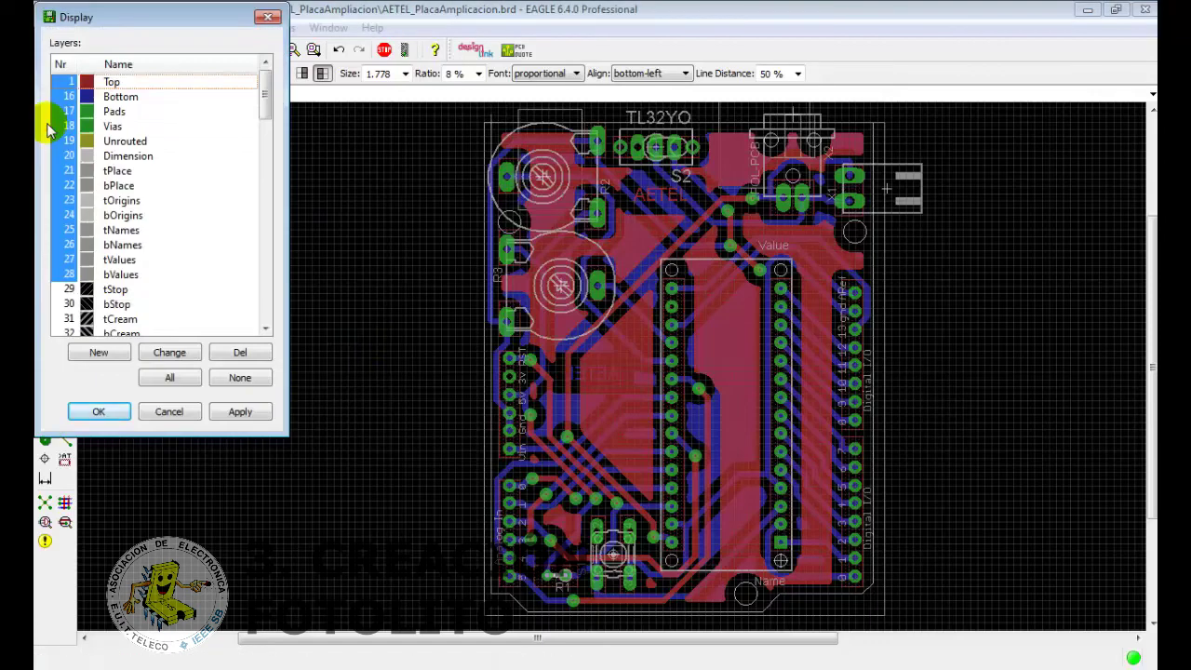
pyautogui.click(240, 377)
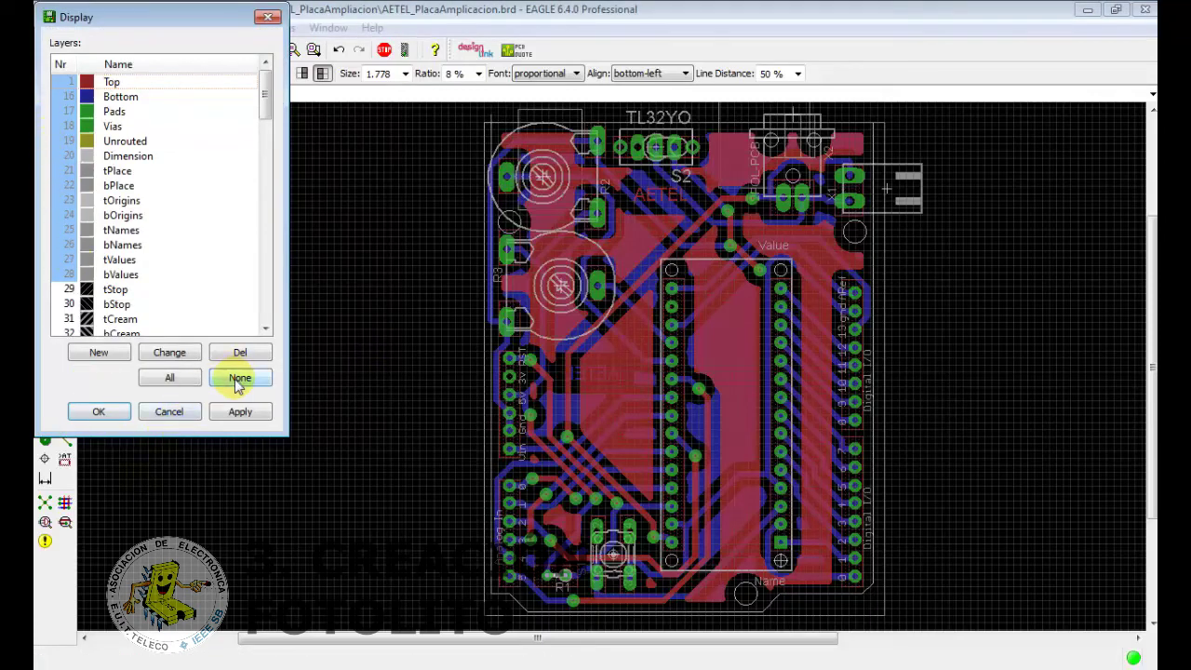
pyautogui.click(65, 82)
pyautogui.click(65, 97)
pyautogui.click(65, 113)
pyautogui.click(65, 126)
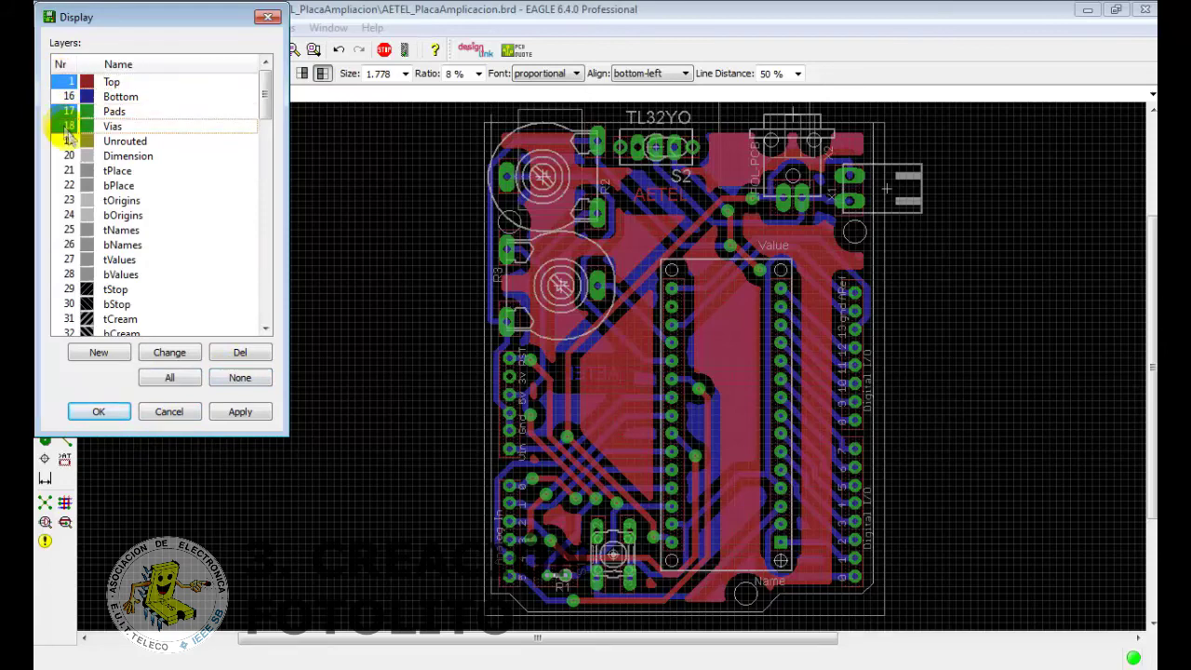
pyautogui.click(240, 411)
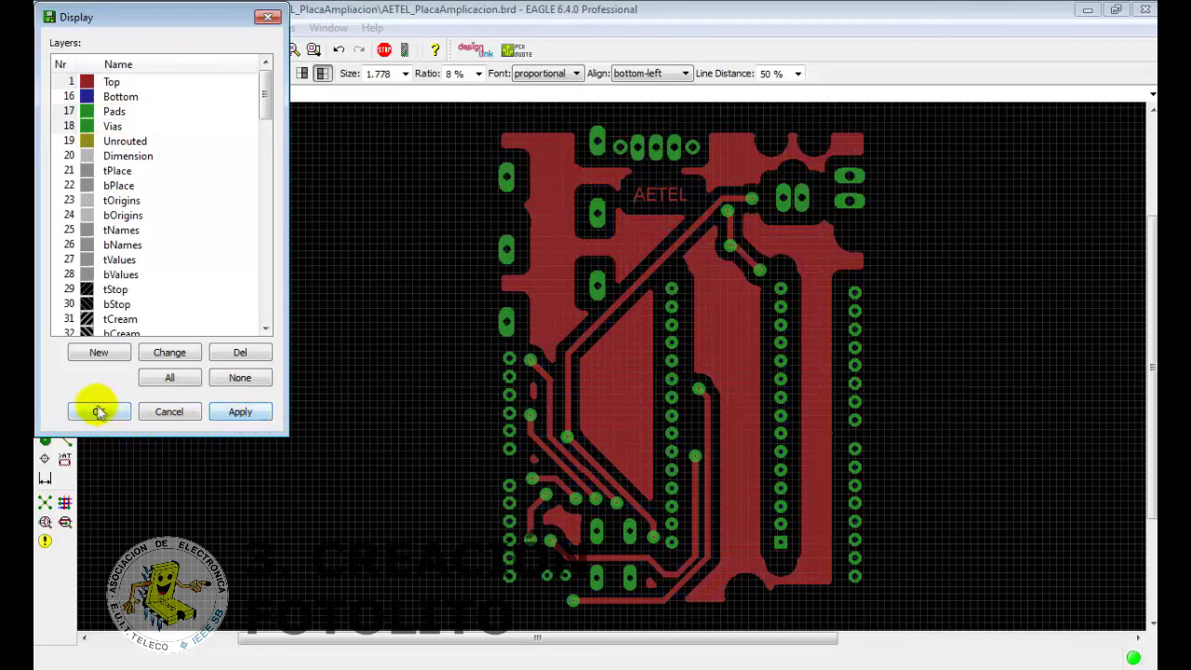
pyautogui.click(97, 412)
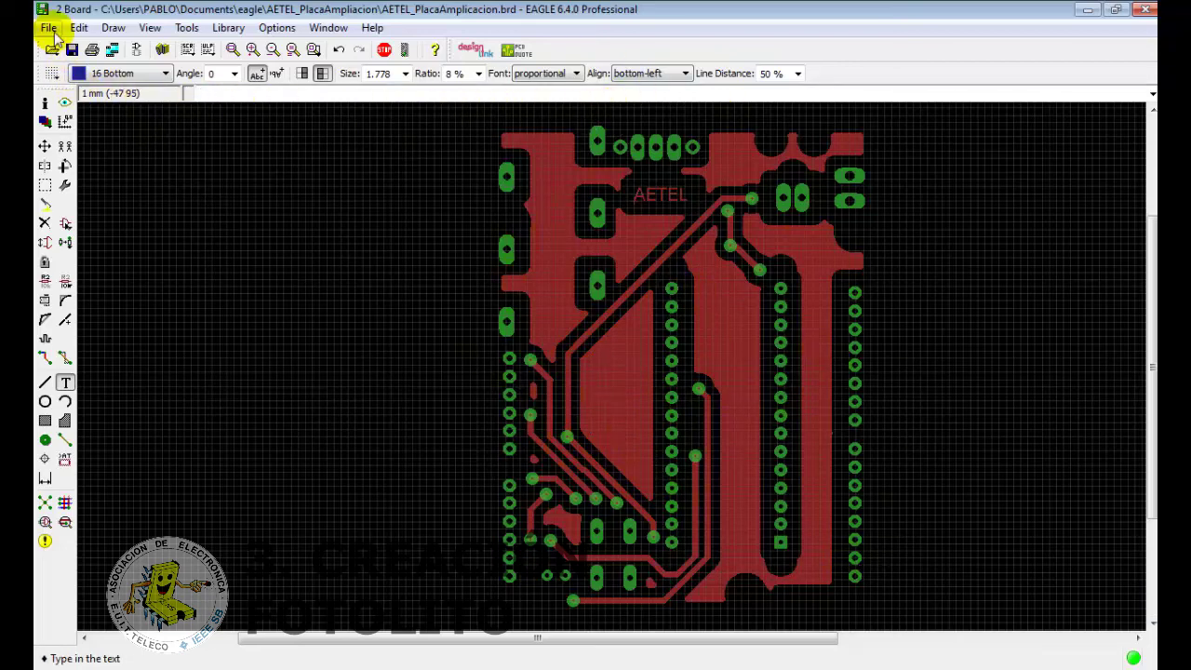
# - Set up printing to a PDF file with scale factor 1
pyautogui.click(48, 28)
pyautogui.click(73, 196)
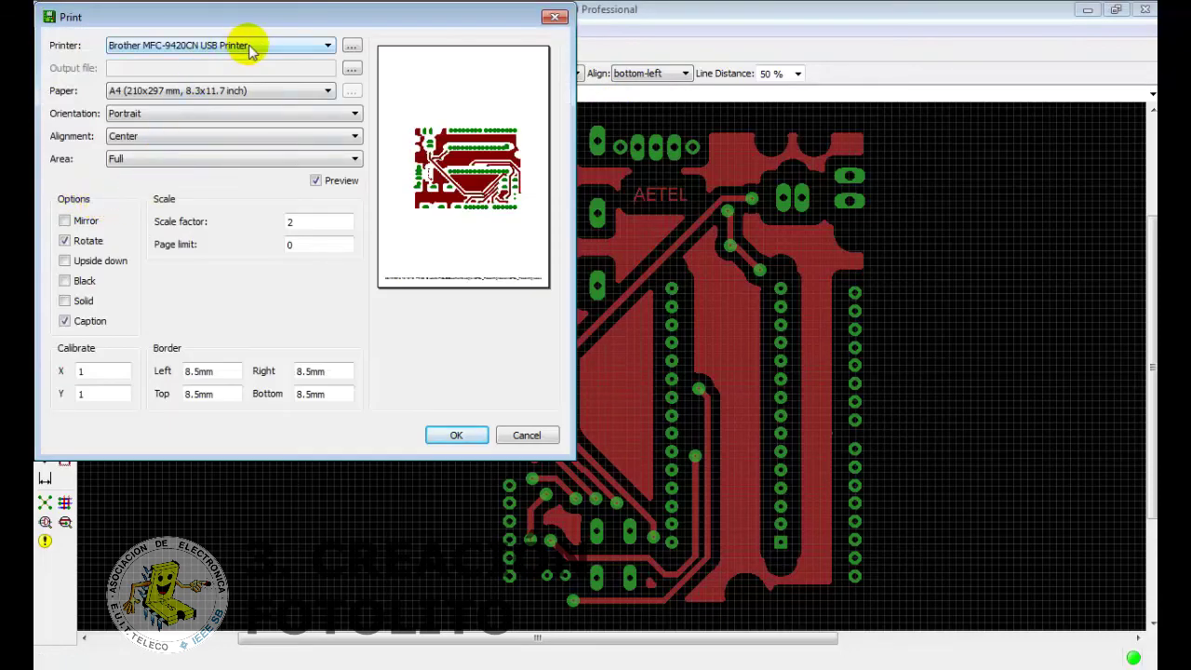
pyautogui.click(249, 48)
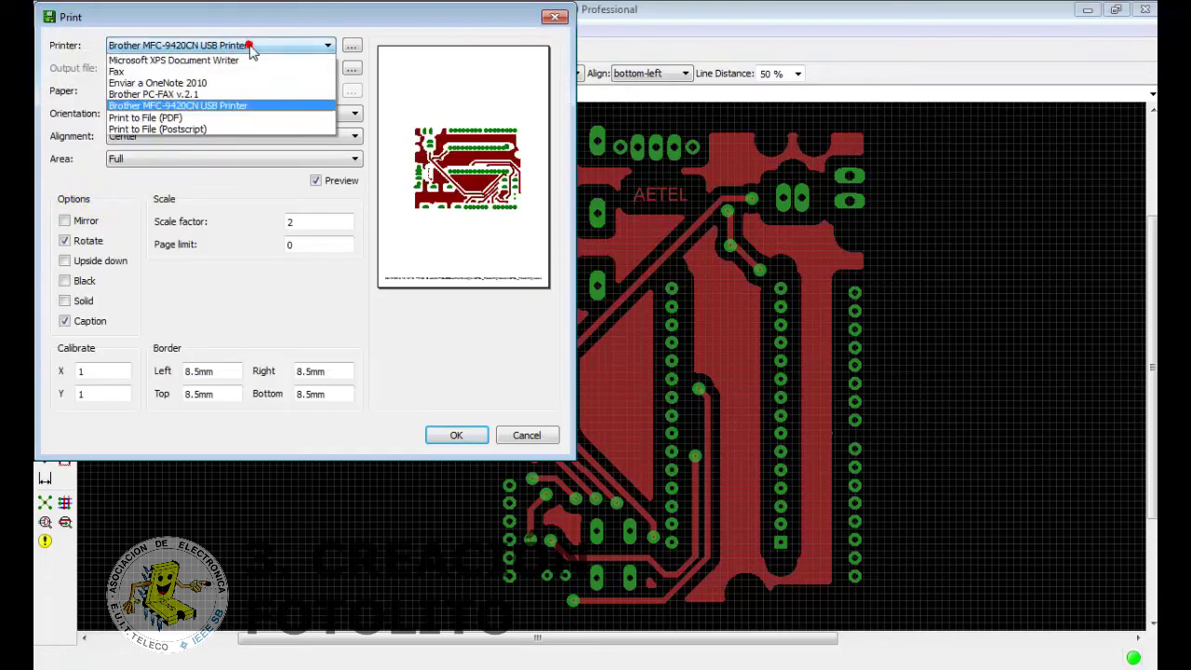
pyautogui.click(217, 120)
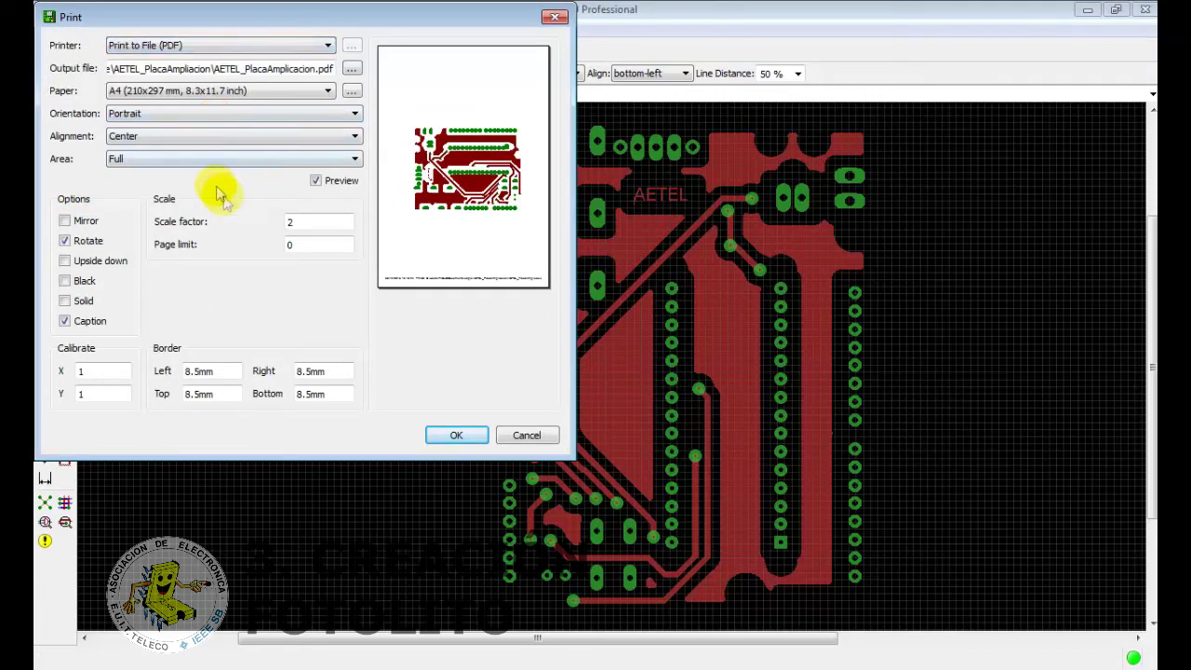
pyautogui.doubleClick(306, 226)
pyautogui.write('1')
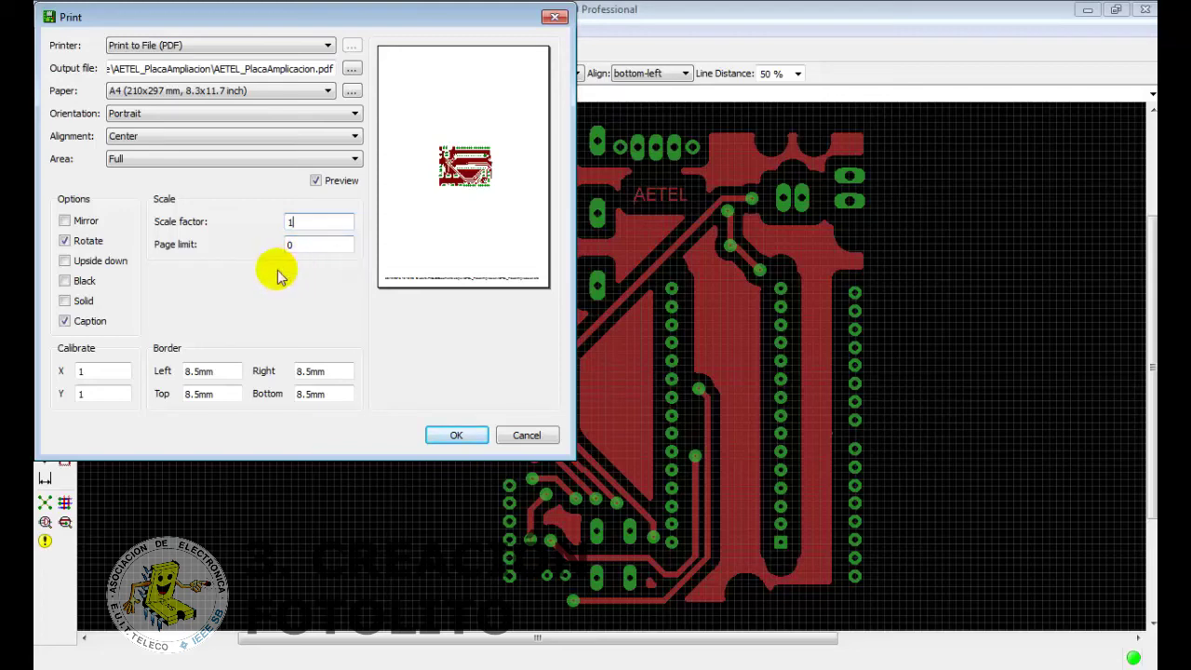
# - Print solid black, centred on the page, to a PDF with TOP appended to the name
pyautogui.click(64, 281)
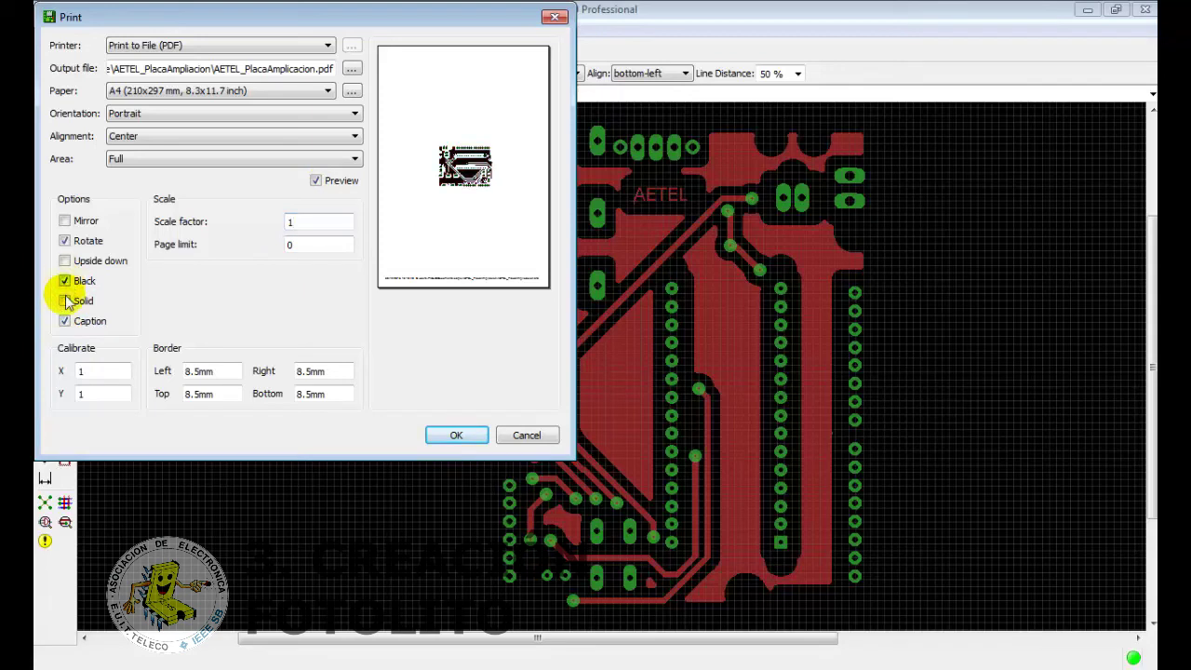
pyautogui.click(64, 302)
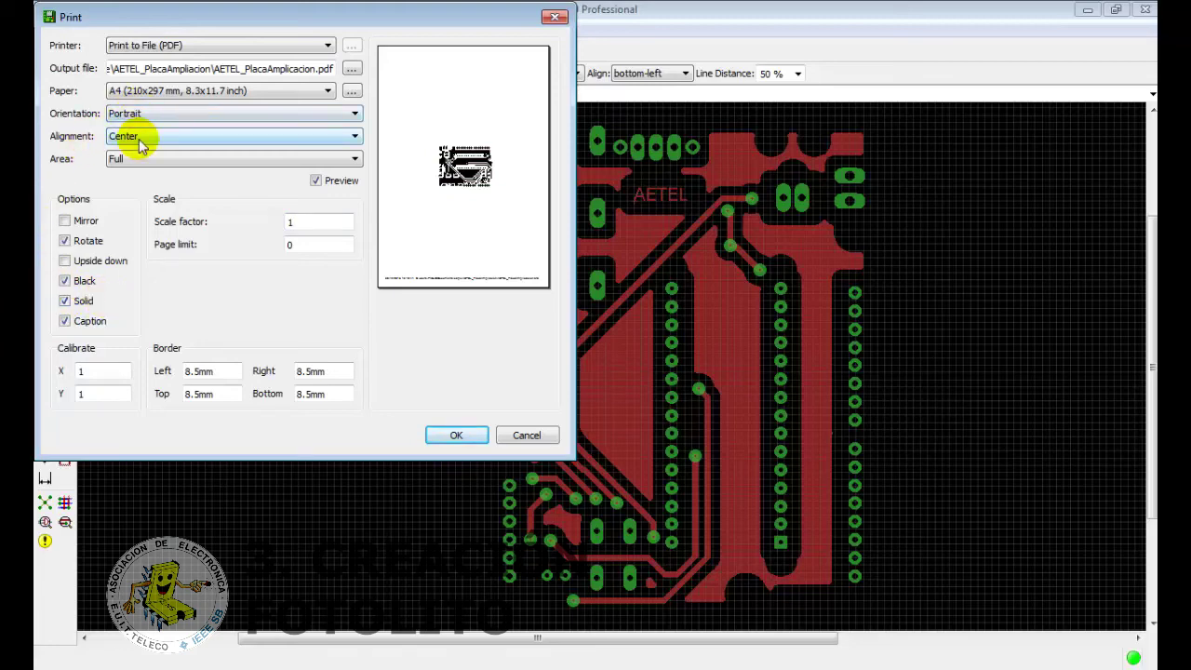
pyautogui.click(166, 134)
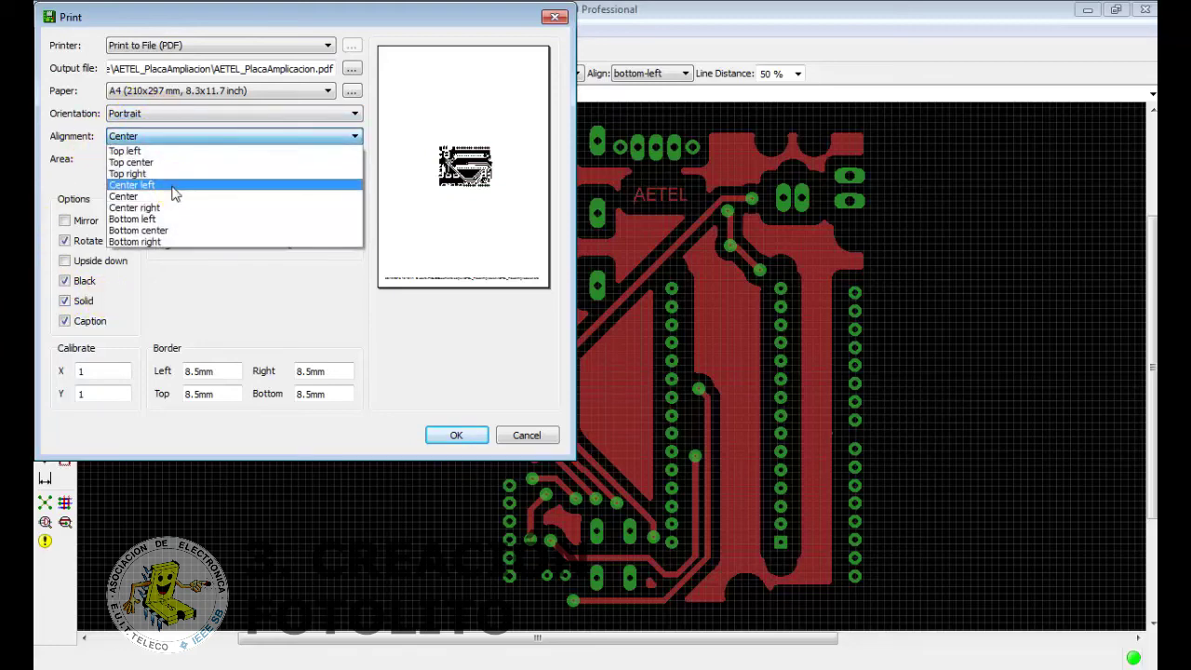
pyautogui.click(171, 185)
pyautogui.click(189, 136)
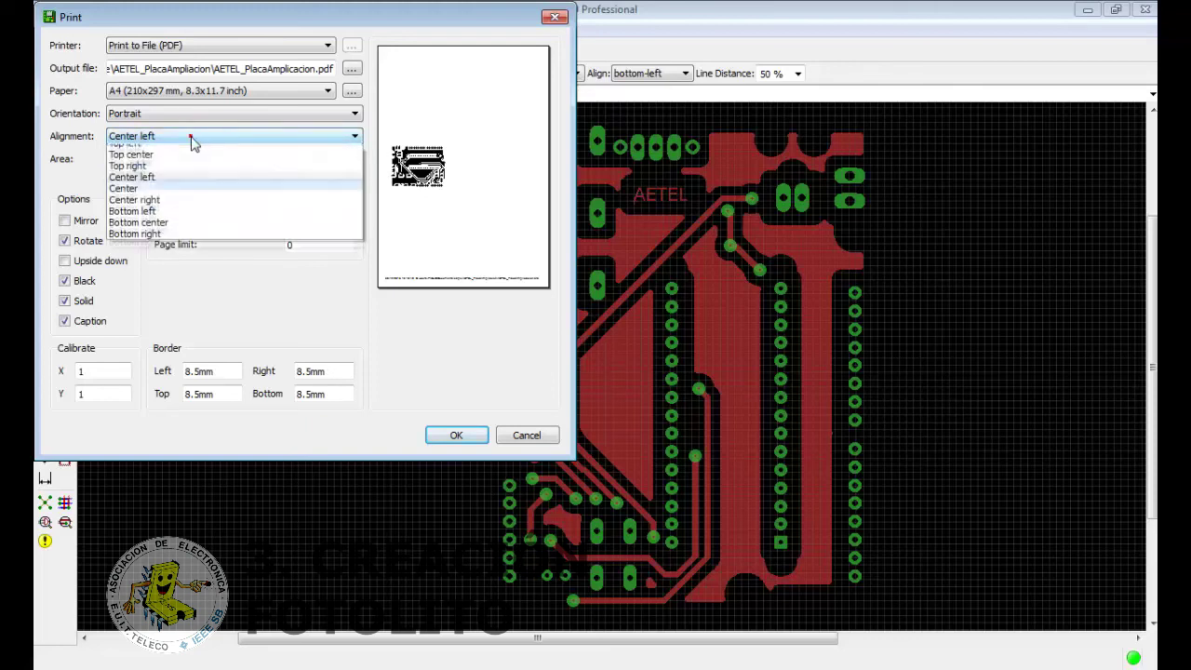
pyautogui.click(179, 196)
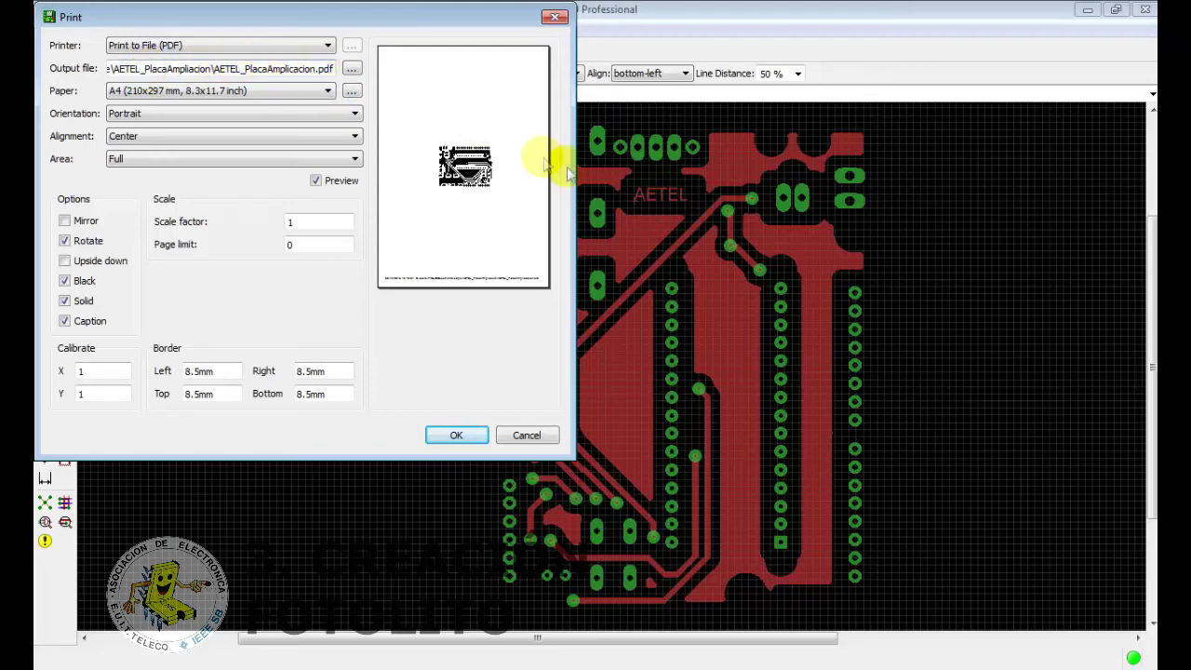
pyautogui.click(221, 68)
pyautogui.write('_1TOP')
pyautogui.click(471, 444)
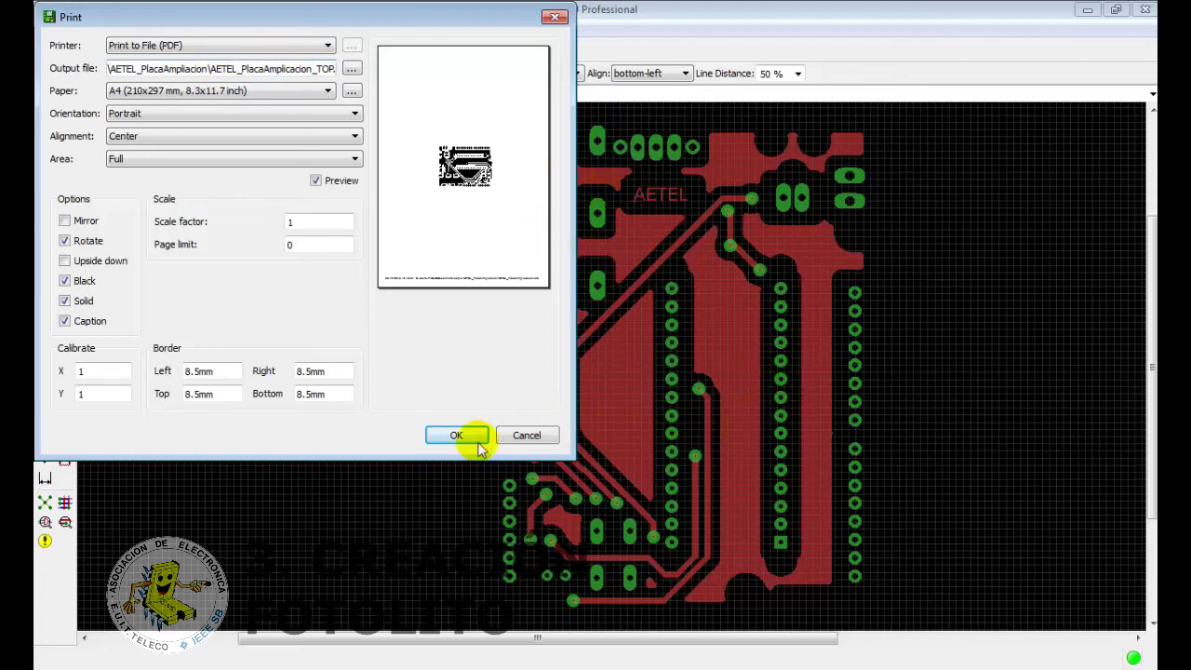
pyautogui.click(473, 444)
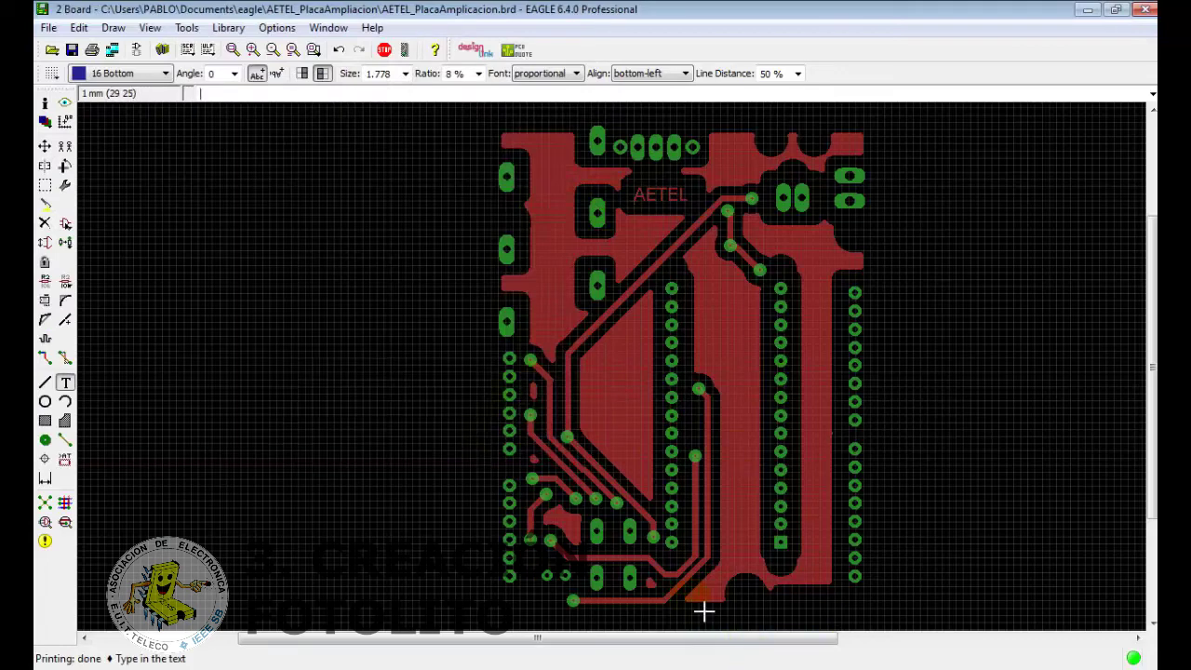
# - Swap the Top layer for Bottom so only bottom copper, pads and vias show
pyautogui.click(44, 123)
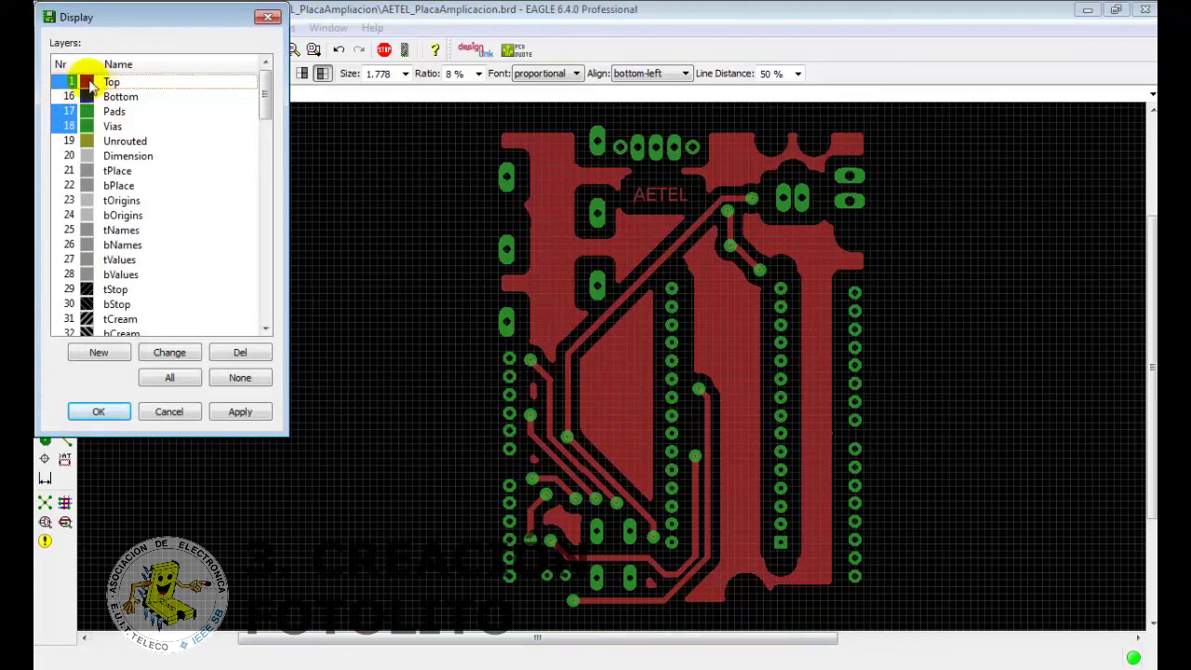
pyautogui.click(68, 98)
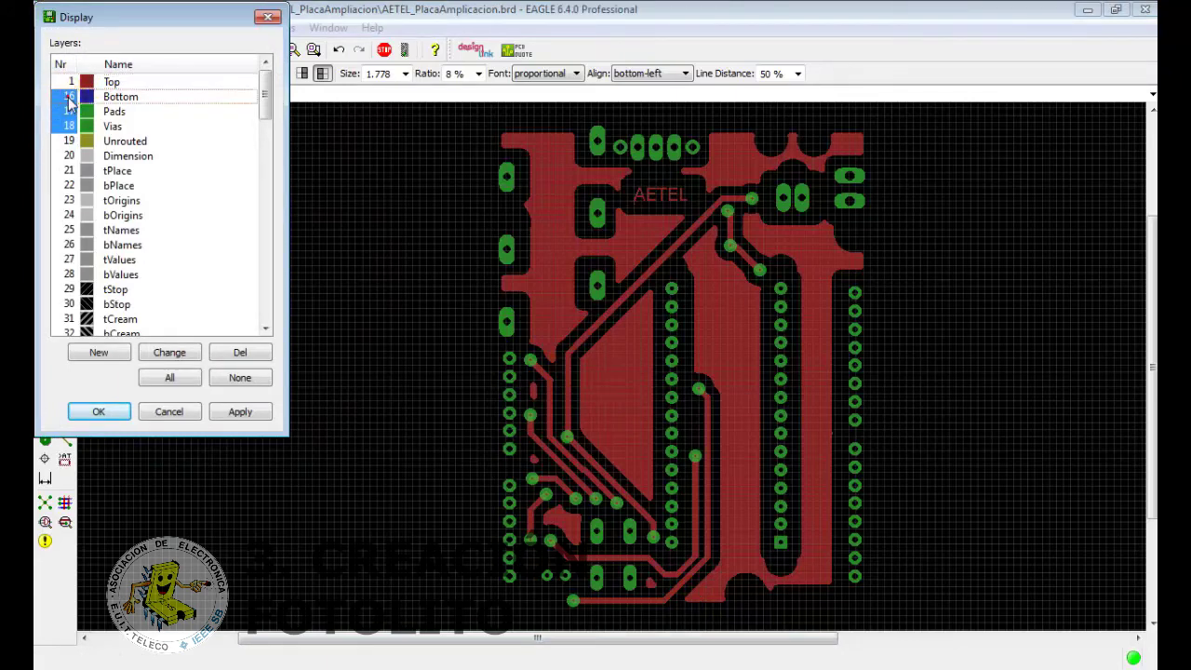
pyautogui.click(237, 411)
pyautogui.click(100, 411)
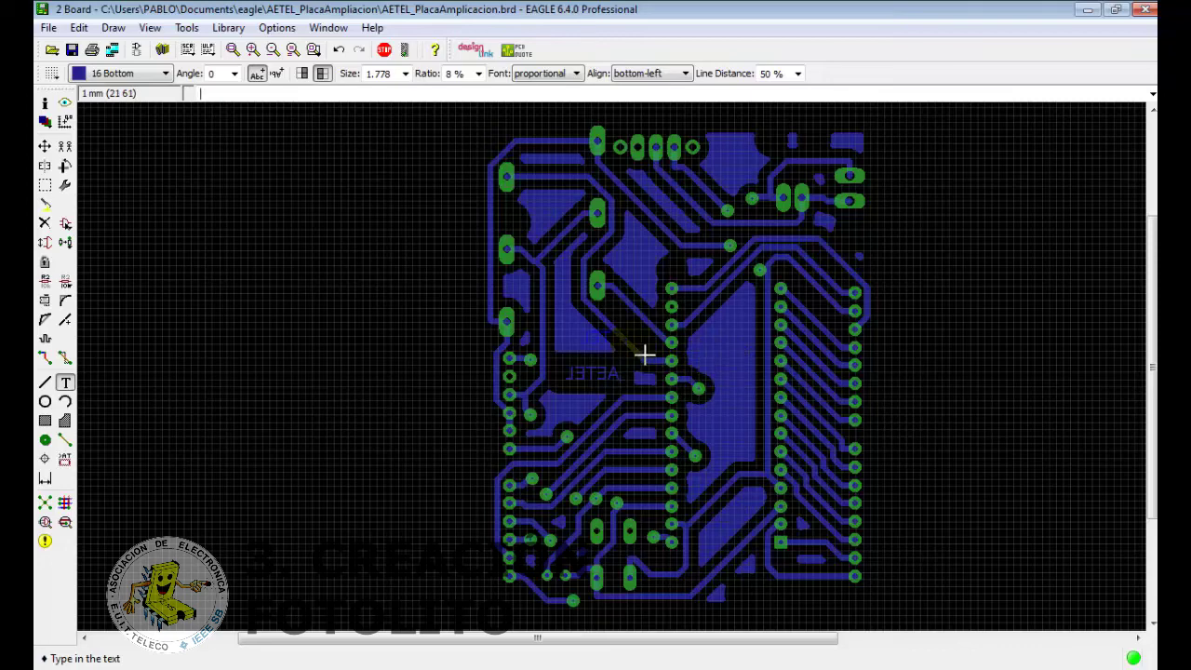
# - Print the bottom-copper view to a PDF named AETEL_PlacaAmpliacionBOT
pyautogui.click(48, 27)
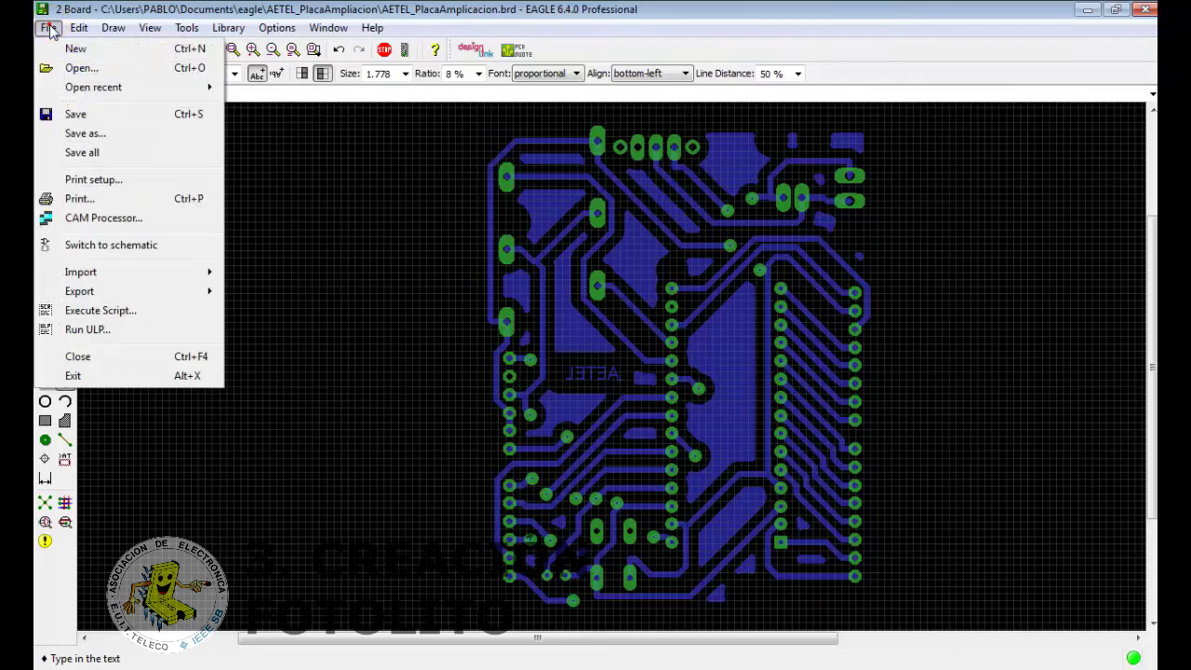
pyautogui.click(102, 198)
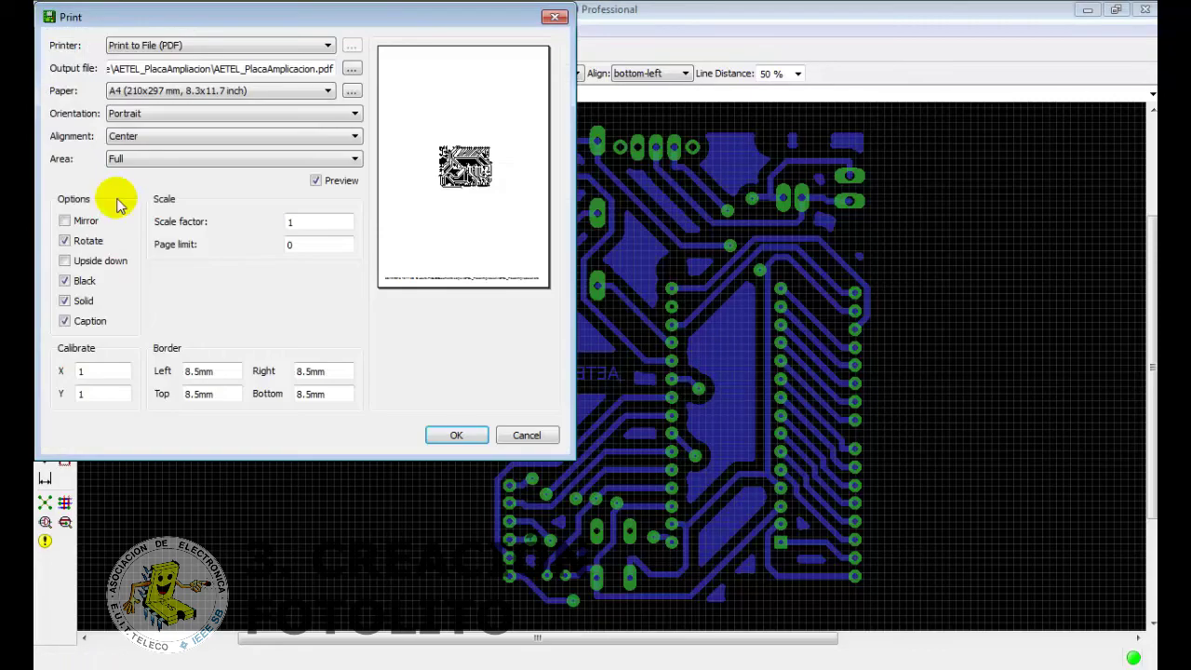
pyautogui.click(342, 245)
pyautogui.write('BOT')
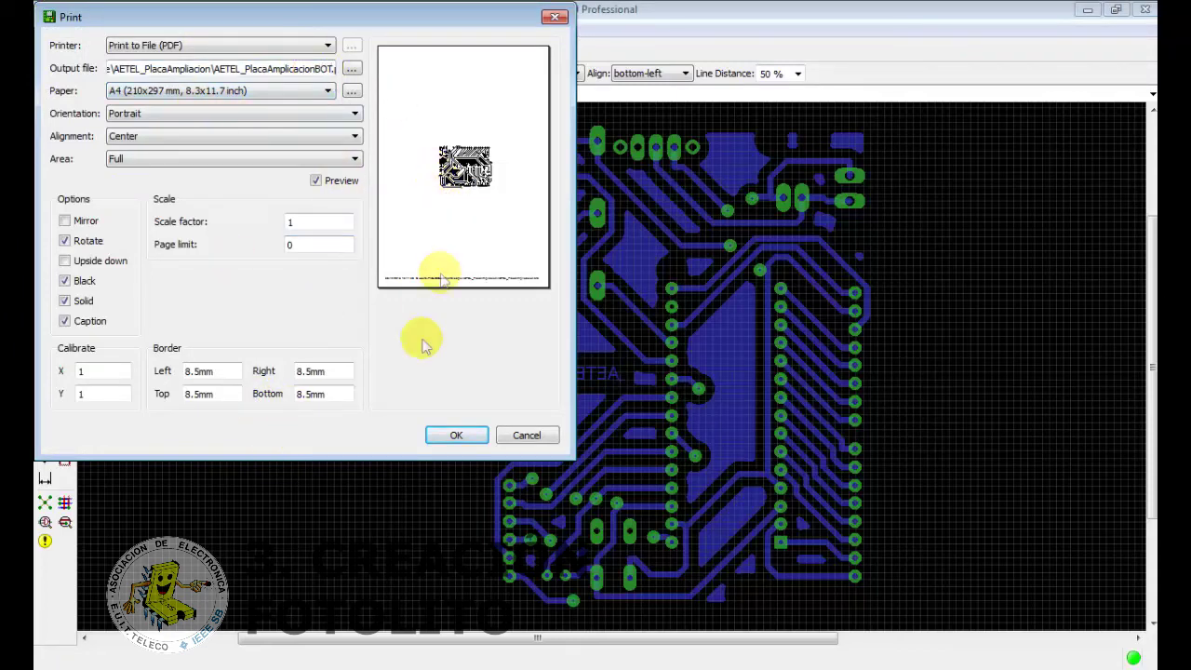
pyautogui.click(455, 434)
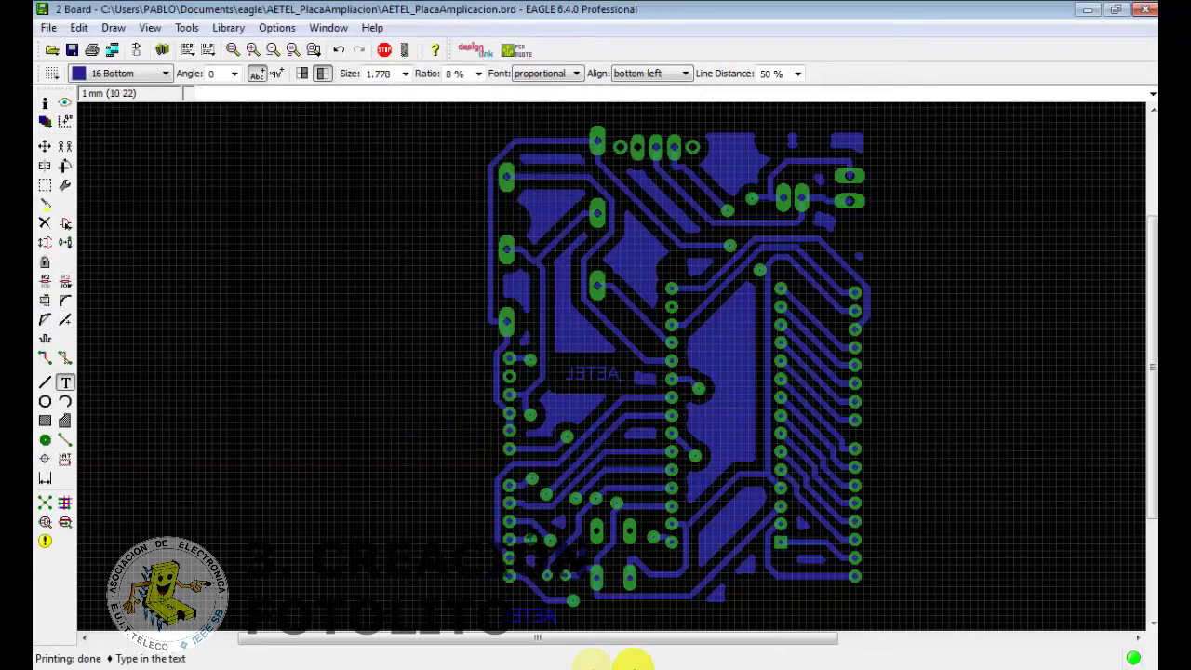
# - Close the EAGLE board, minimize Explorer, schematic, Reader and Control Panel, and launch Inkscape maximized
pyautogui.click(1148, 12)
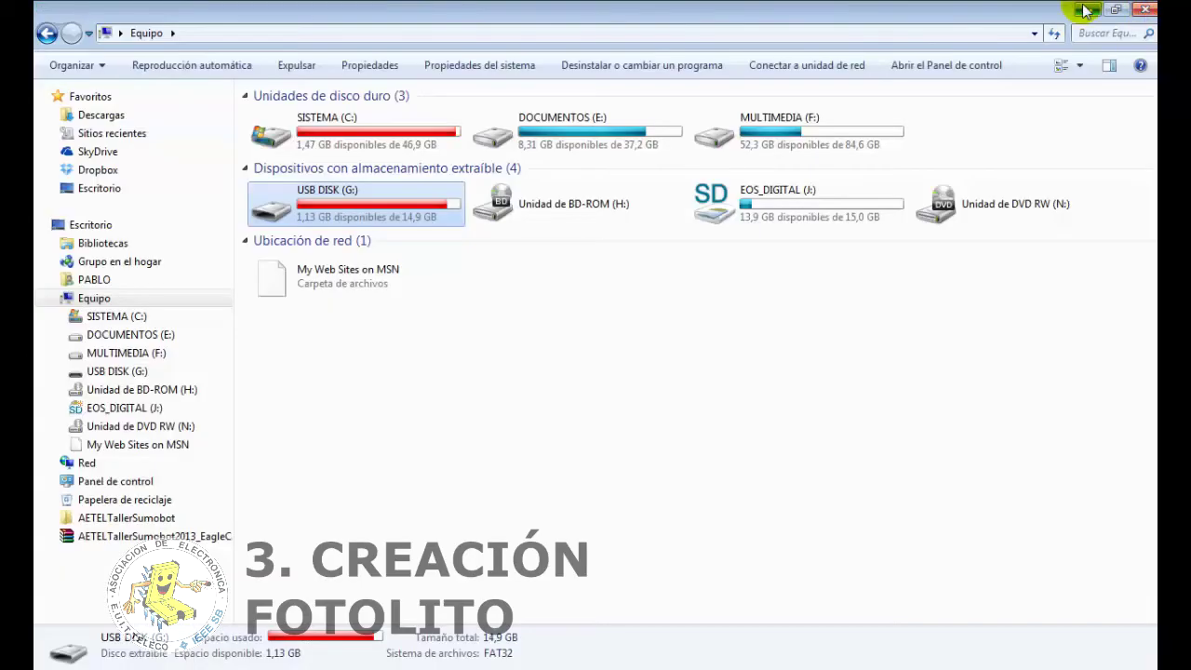
pyautogui.click(1085, 12)
pyautogui.click(1085, 11)
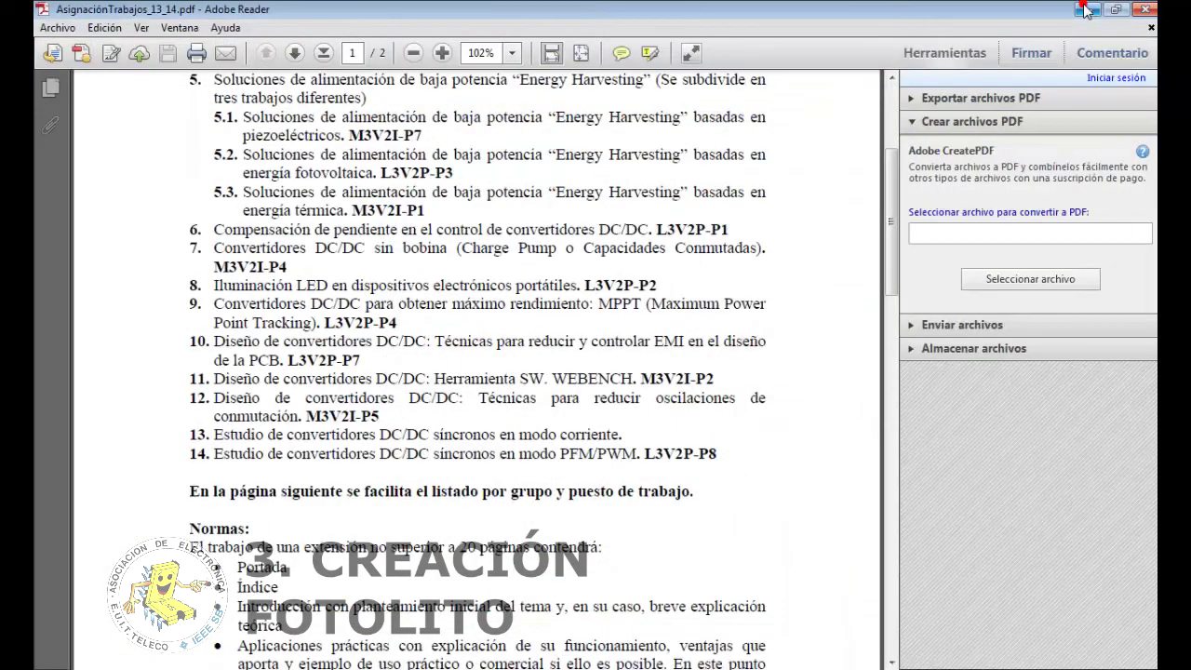
pyautogui.click(1085, 11)
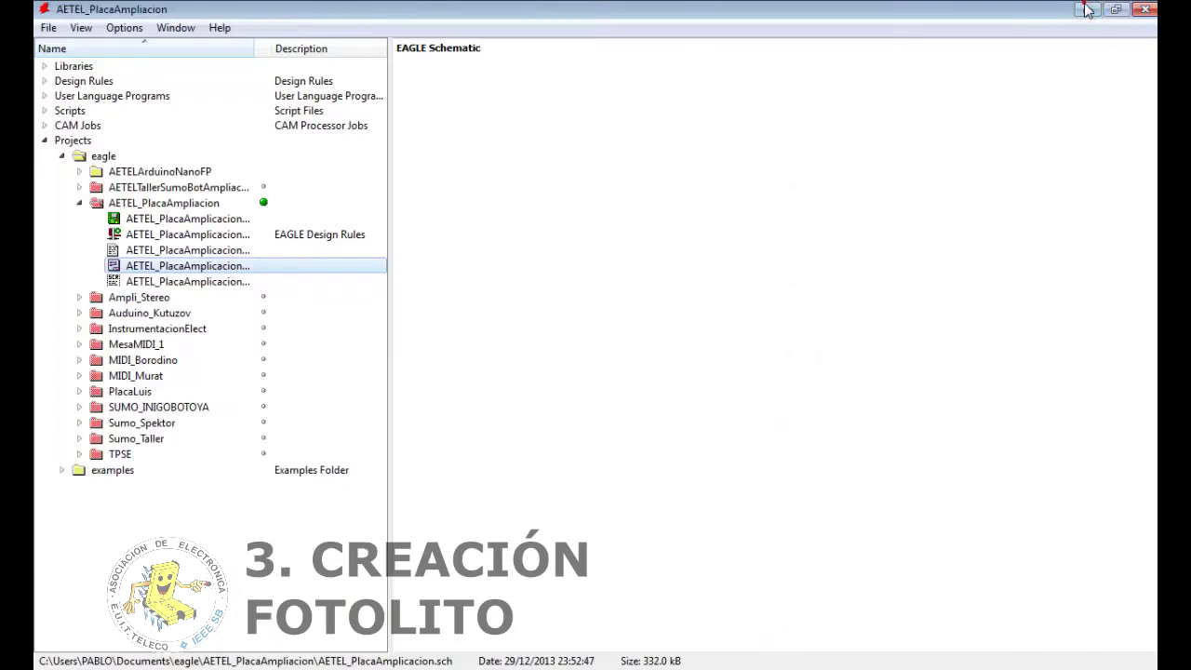
pyautogui.click(1085, 11)
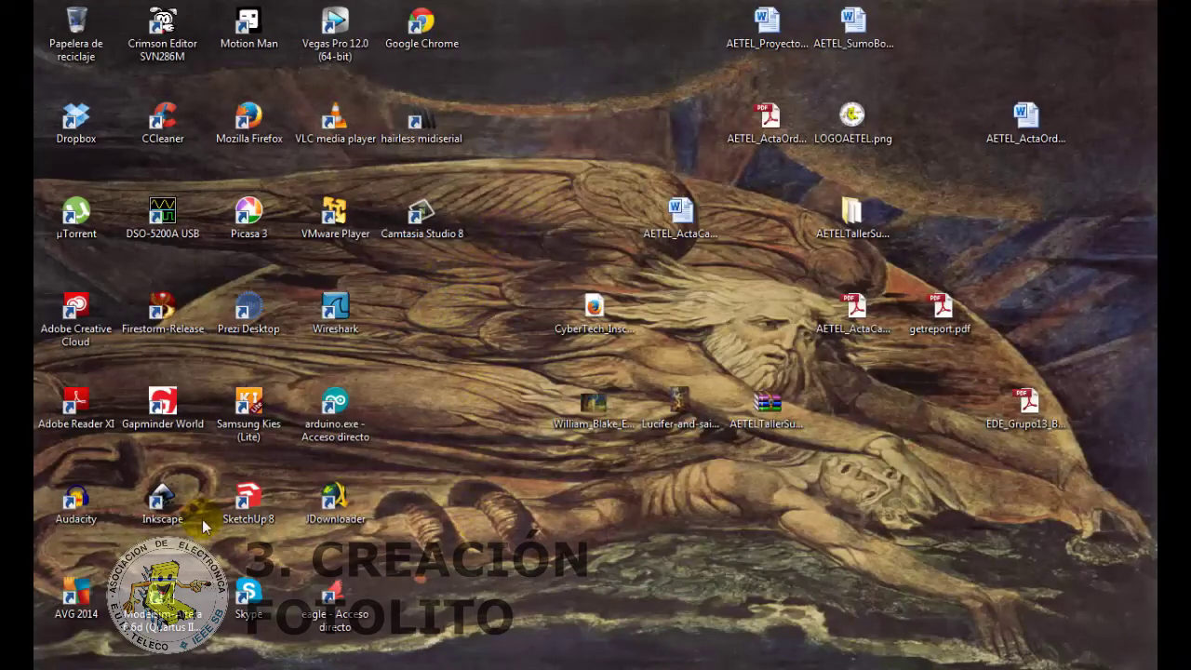
pyautogui.doubleClick(161, 502)
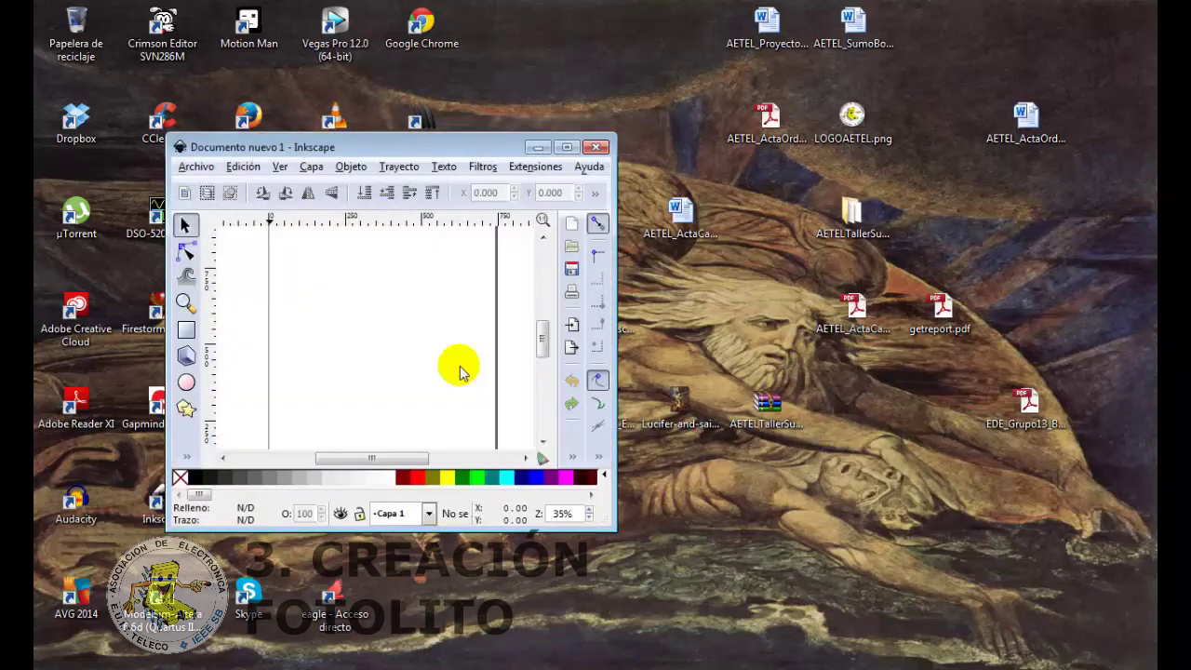
pyautogui.click(568, 149)
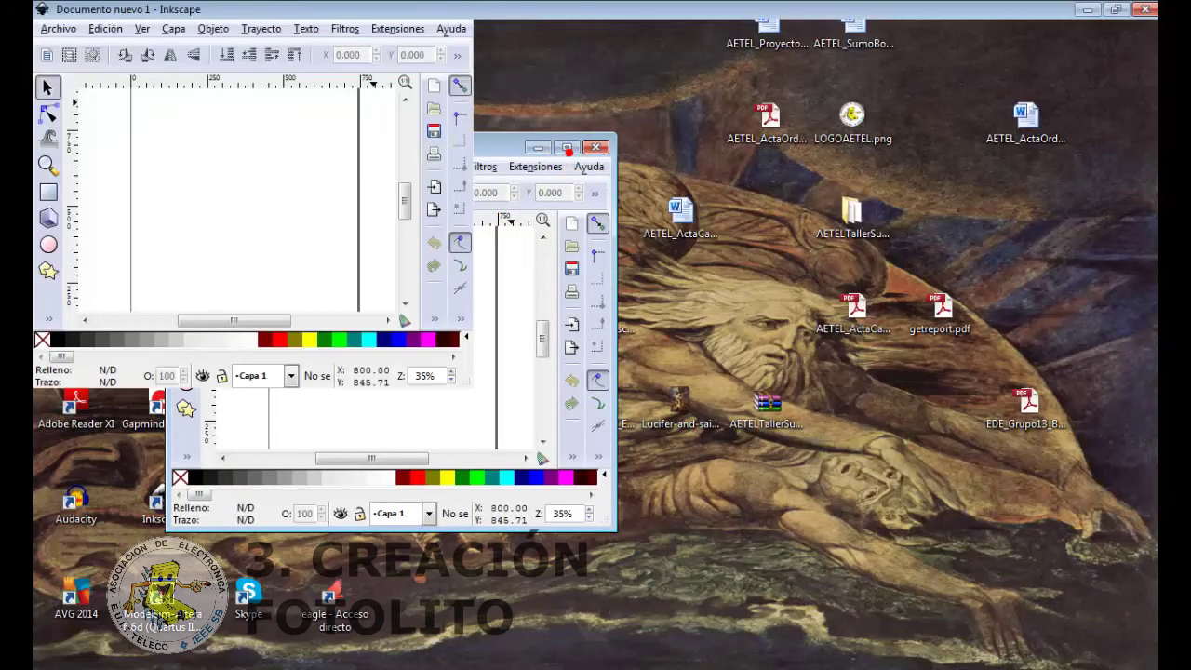
# - Open the TOP copper PDF from the eagle project folder at finest mesh precision 246.0
pyautogui.click(58, 29)
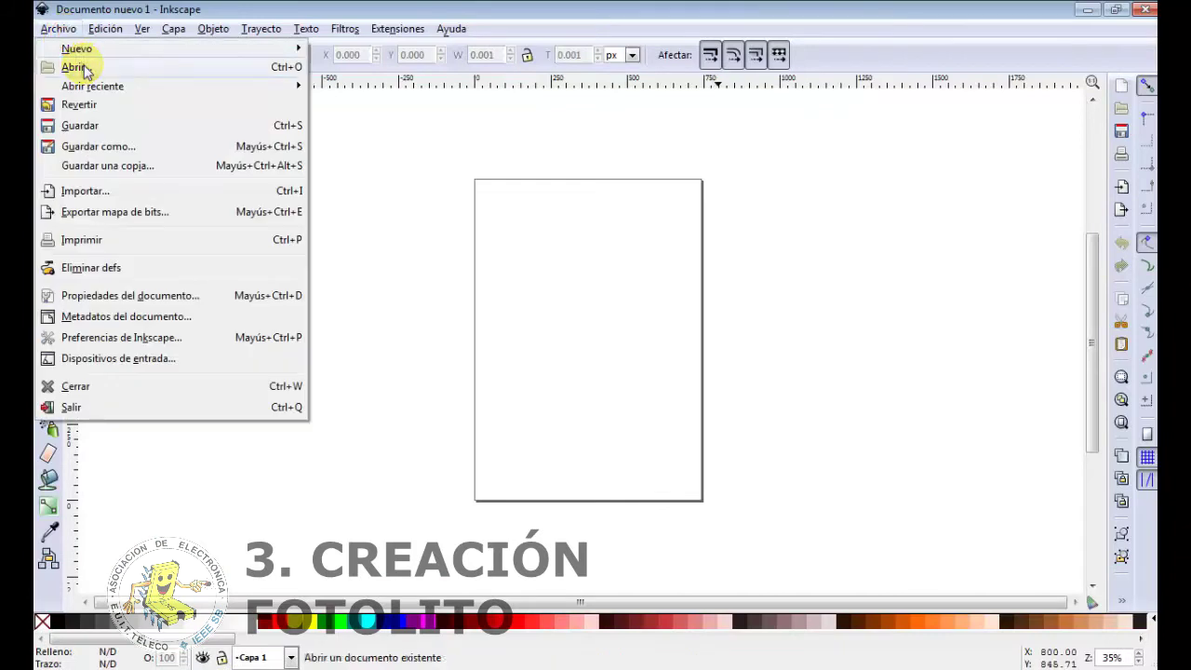
pyautogui.click(85, 69)
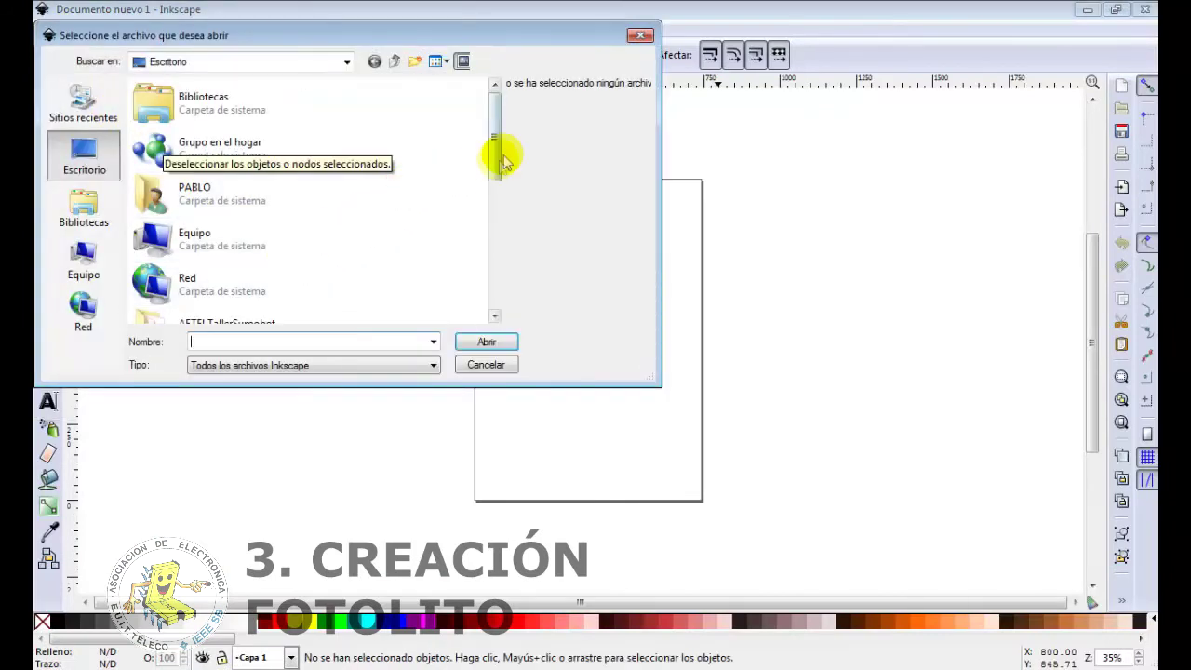
pyautogui.doubleClick(297, 244)
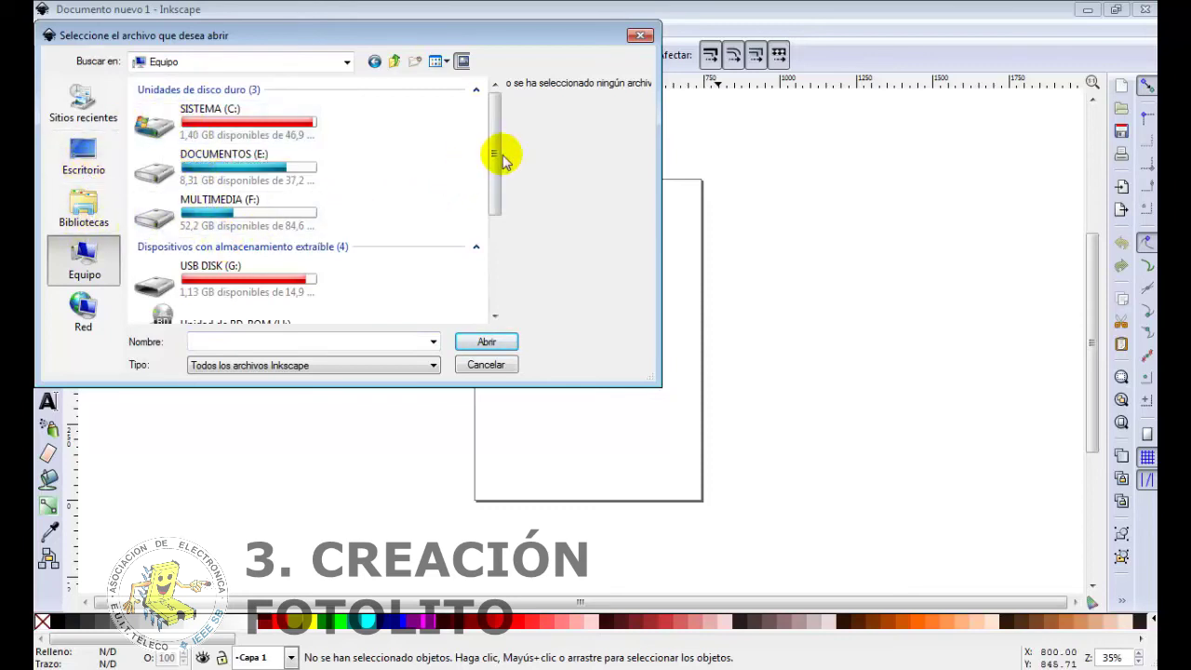
pyautogui.moveTo(495, 206); pyautogui.dragTo(500, 165)
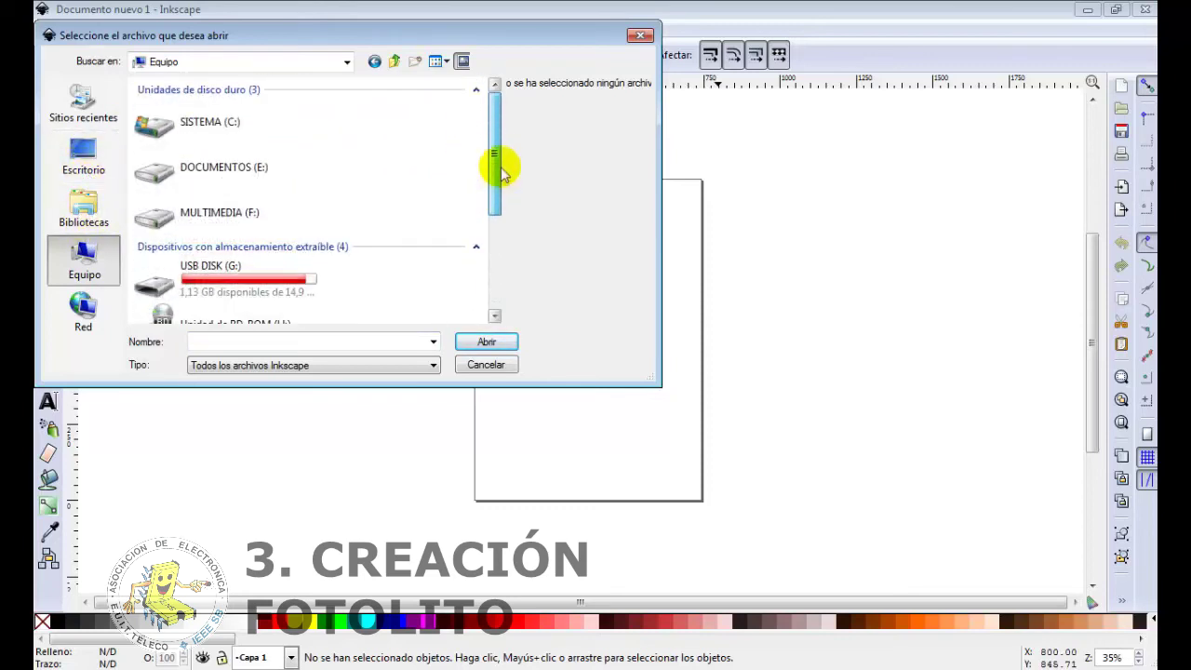
pyautogui.click(83, 153)
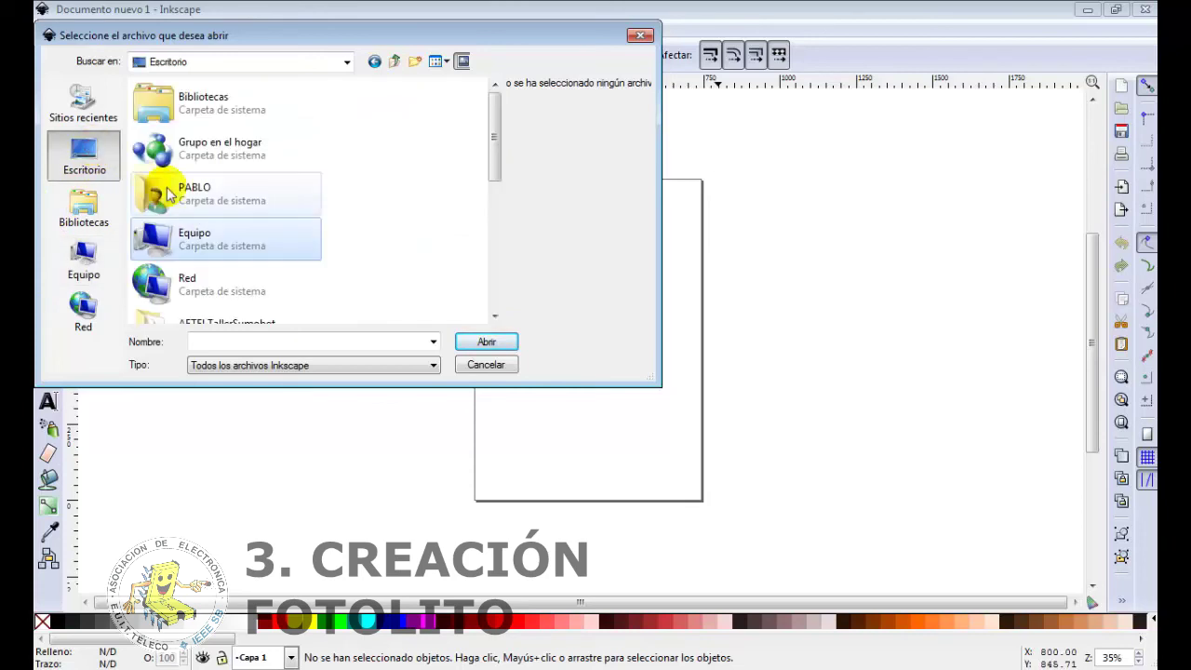
pyautogui.doubleClick(232, 202)
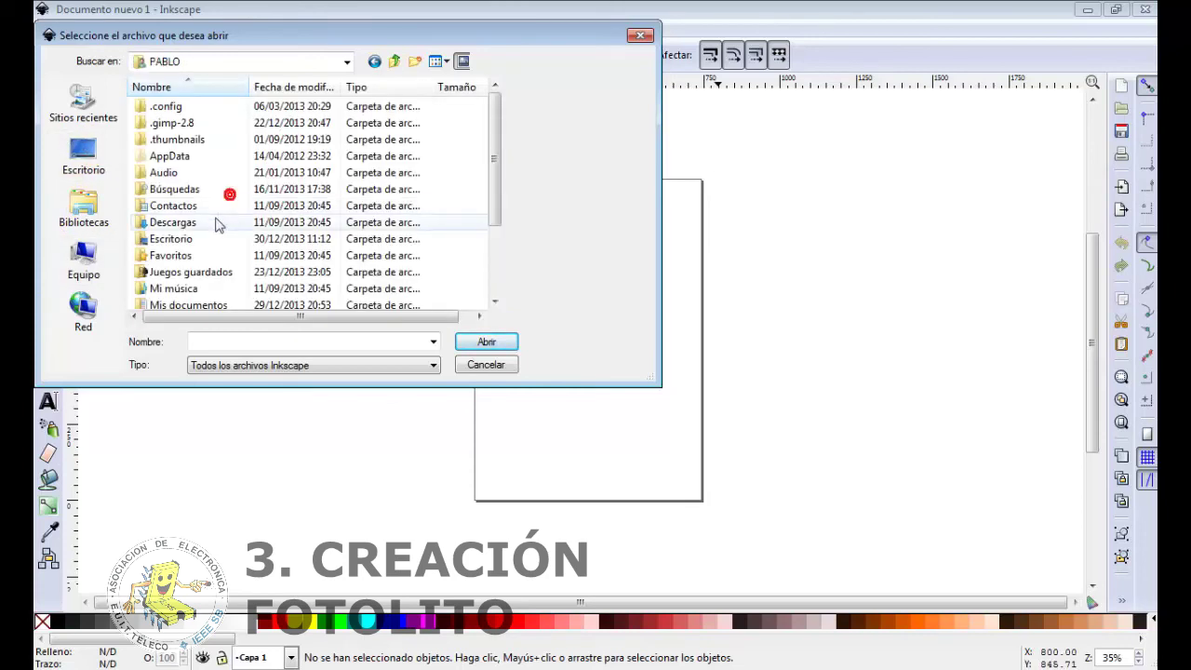
pyautogui.doubleClick(188, 300)
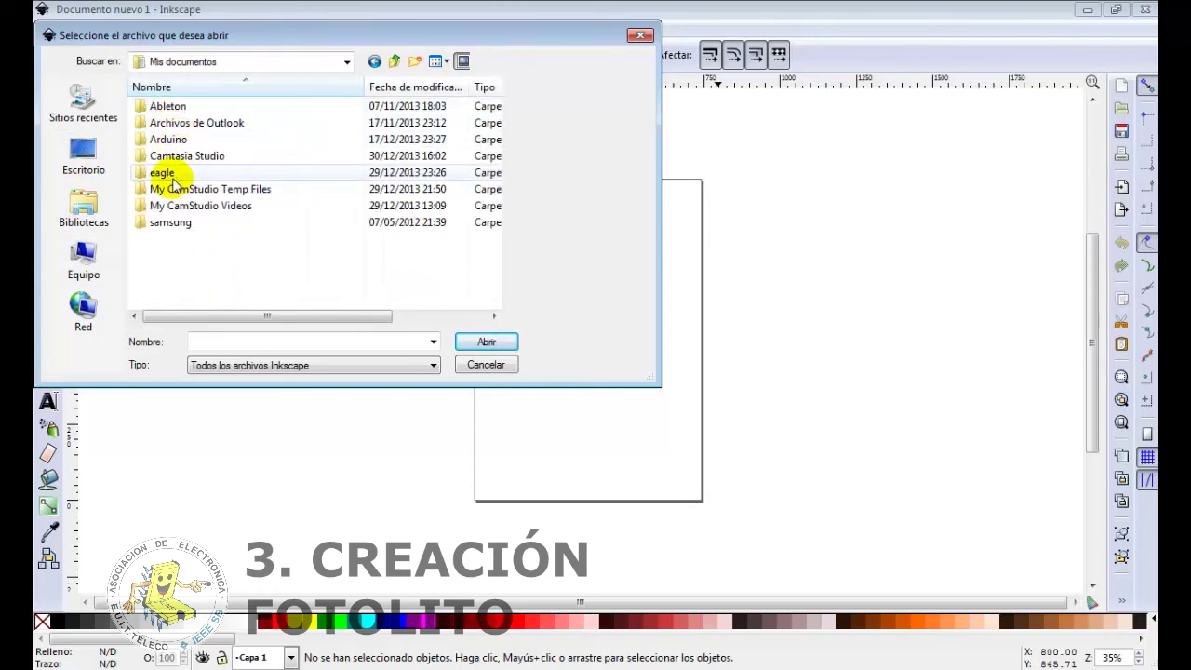
pyautogui.doubleClick(163, 172)
pyautogui.doubleClick(177, 111)
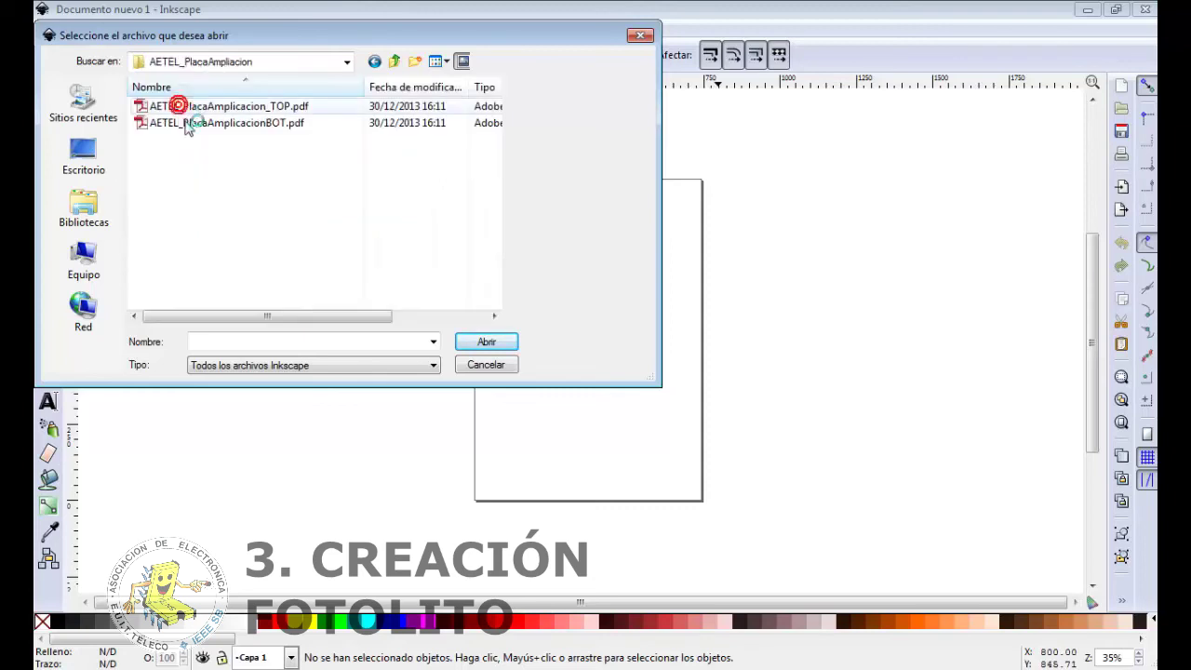
pyautogui.click(285, 104)
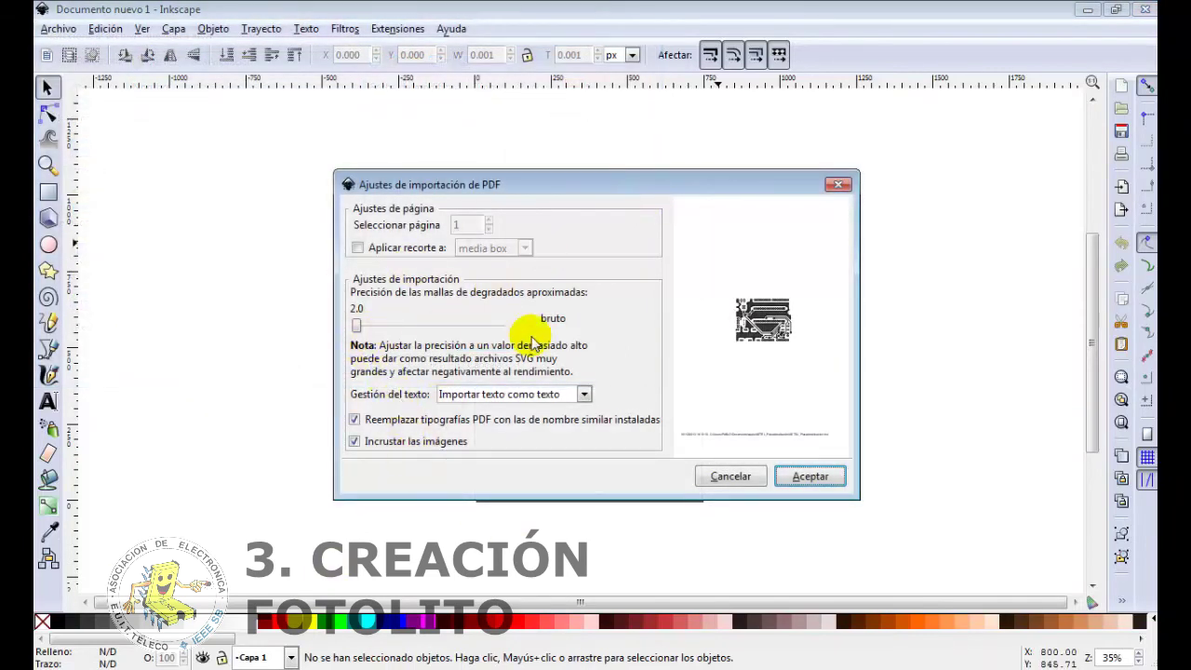
pyautogui.moveTo(357, 327); pyautogui.dragTo(503, 324)
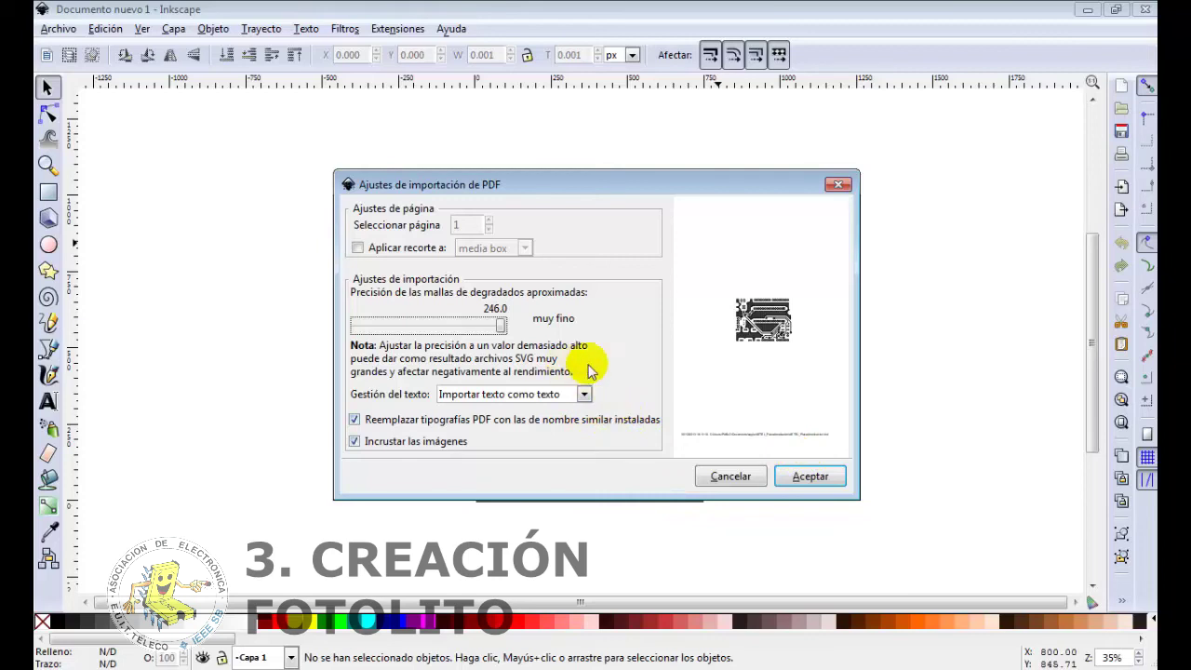
pyautogui.click(809, 476)
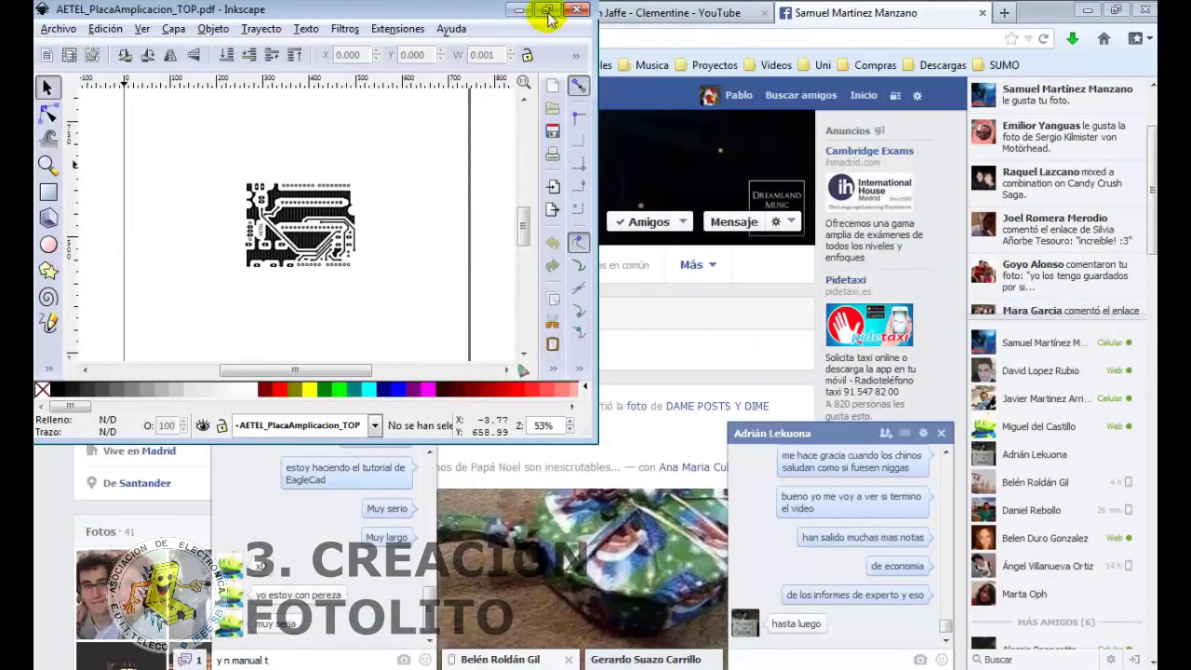
# - Open the BOT copper PDF at precision 246.0 and snap its window to the left half
pyautogui.click(549, 13)
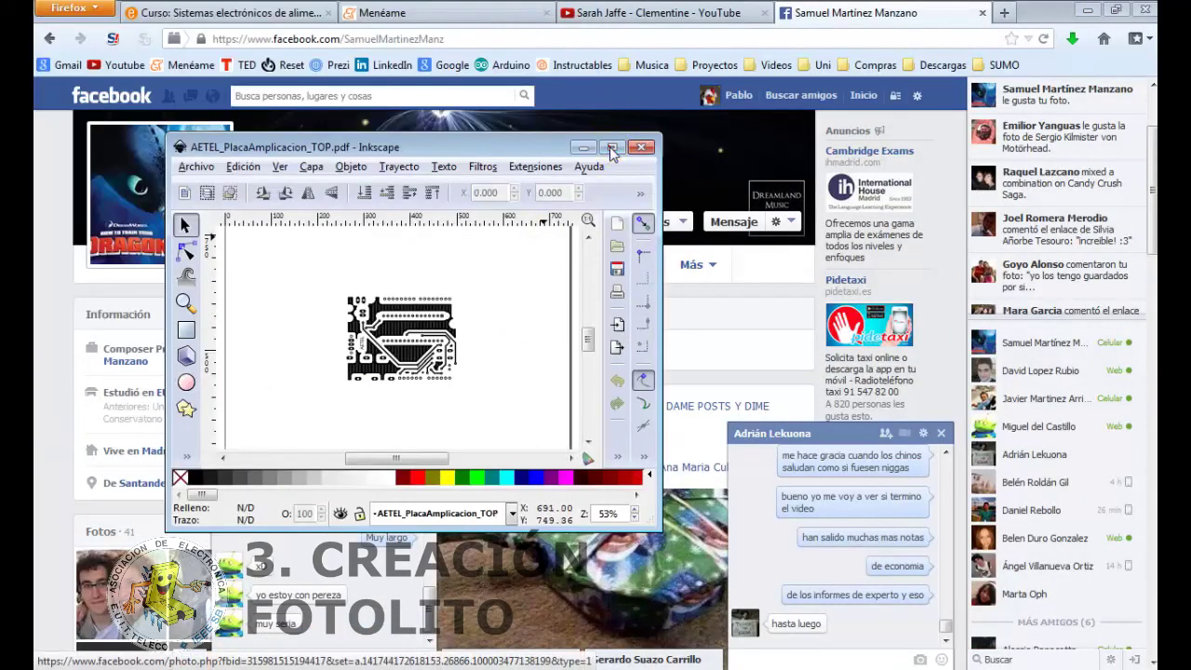
pyautogui.click(611, 148)
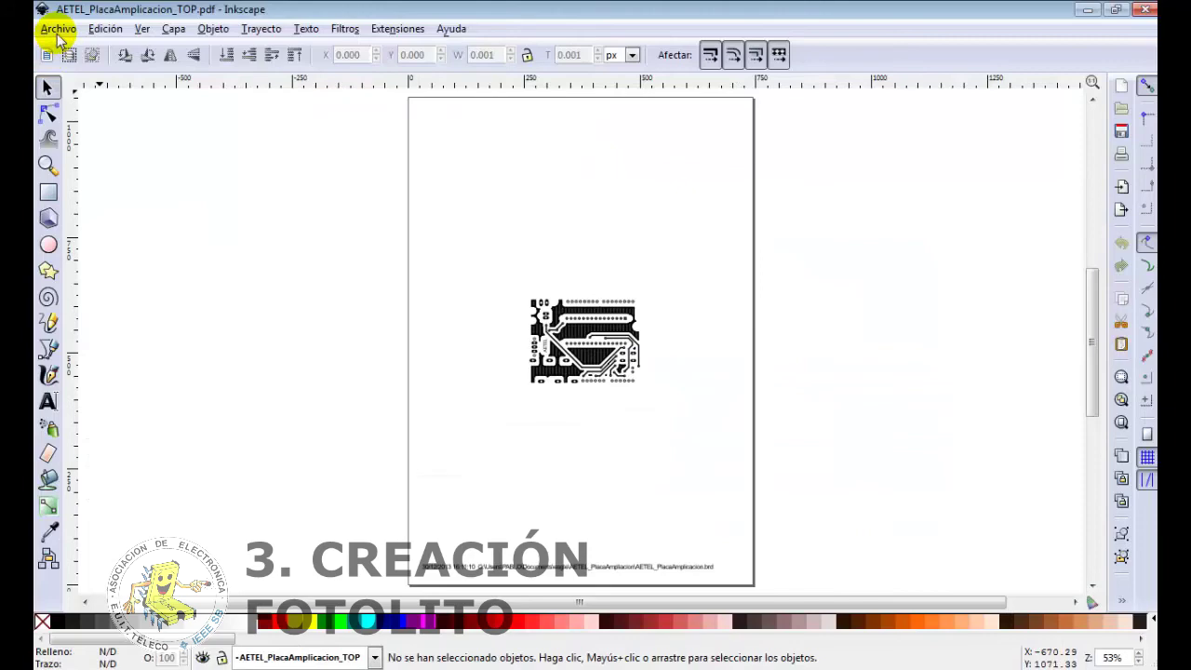
pyautogui.click(58, 32)
pyautogui.click(75, 67)
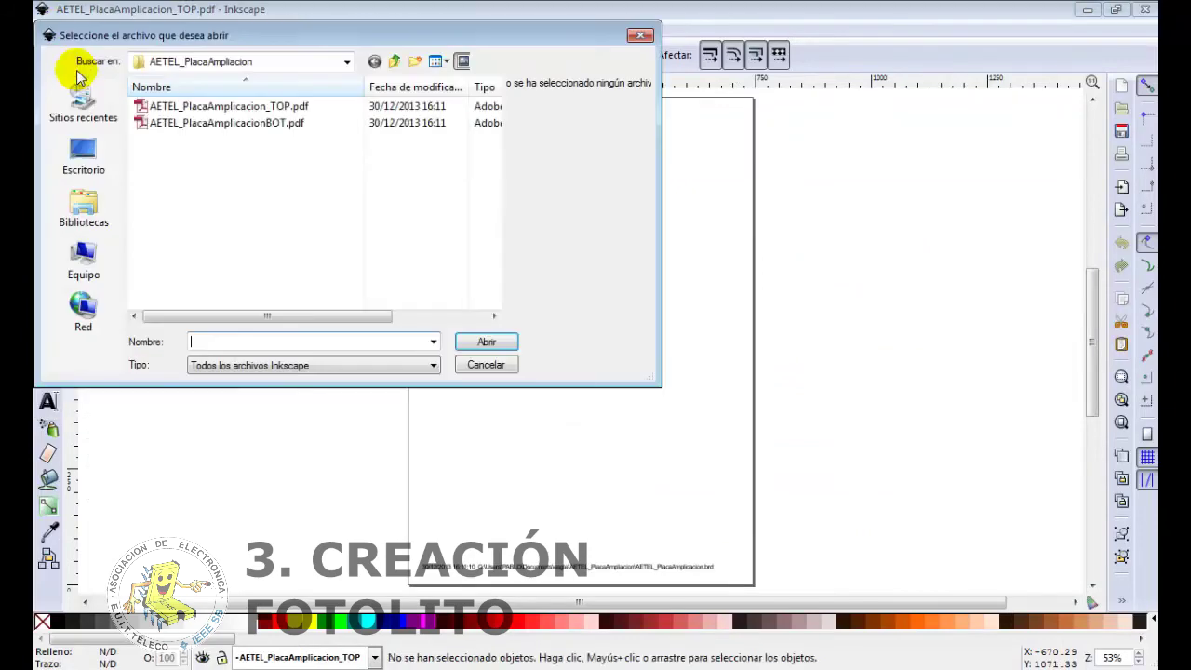
pyautogui.doubleClick(263, 122)
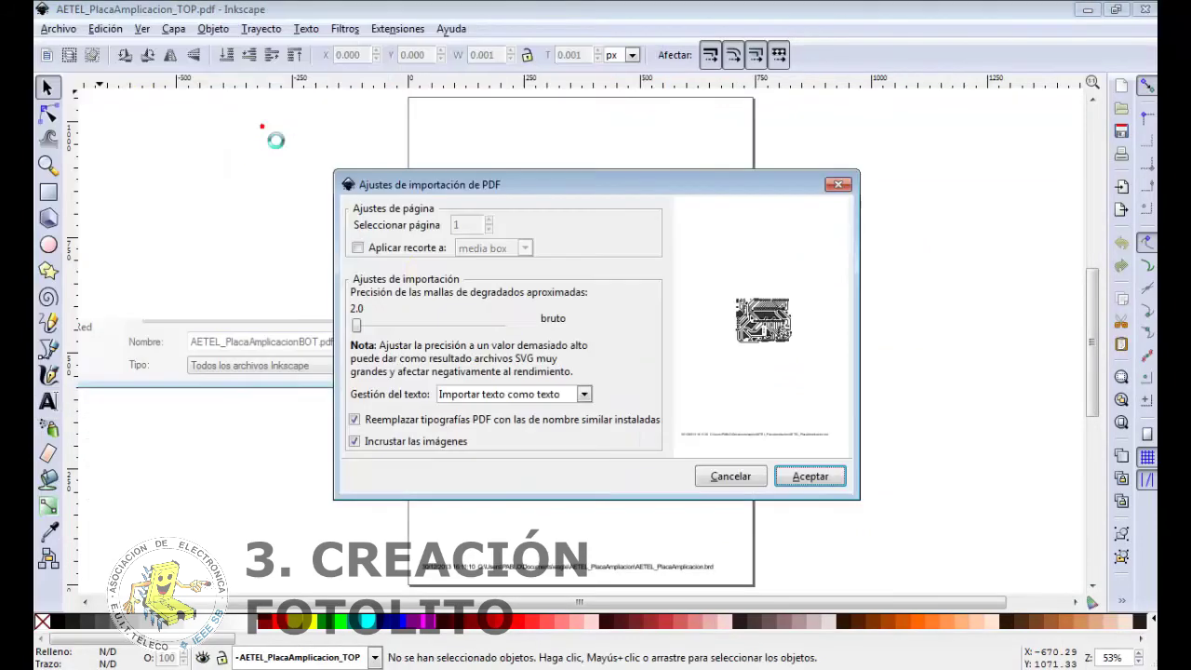
pyautogui.moveTo(356, 325); pyautogui.dragTo(500, 324)
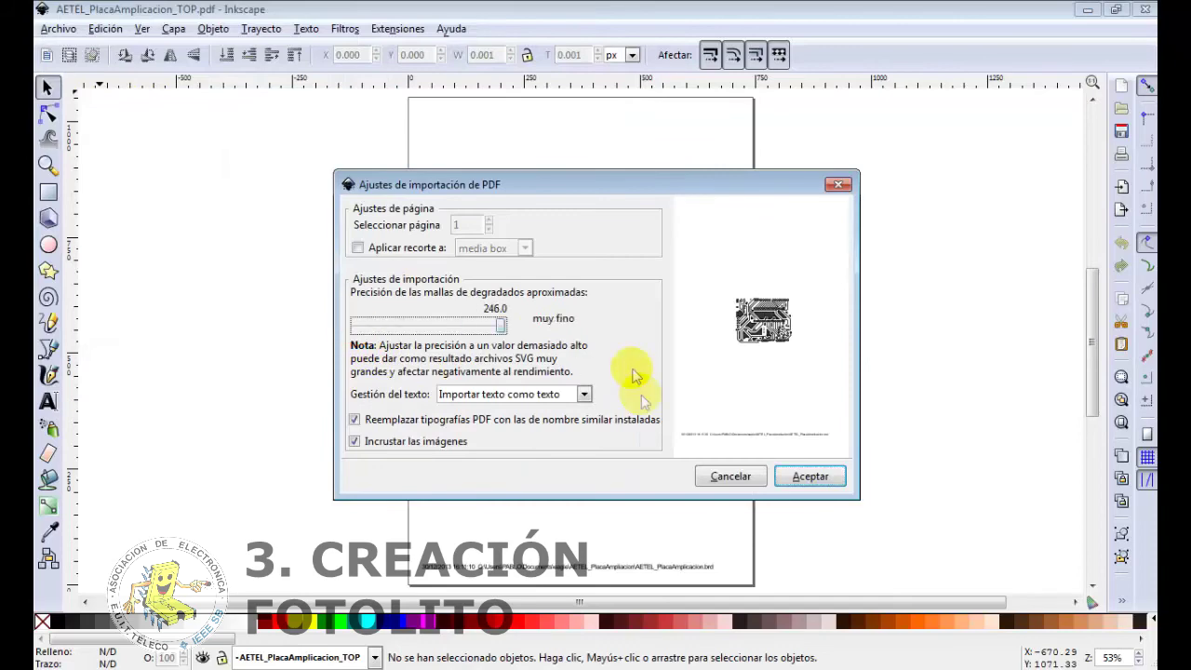
pyautogui.click(809, 476)
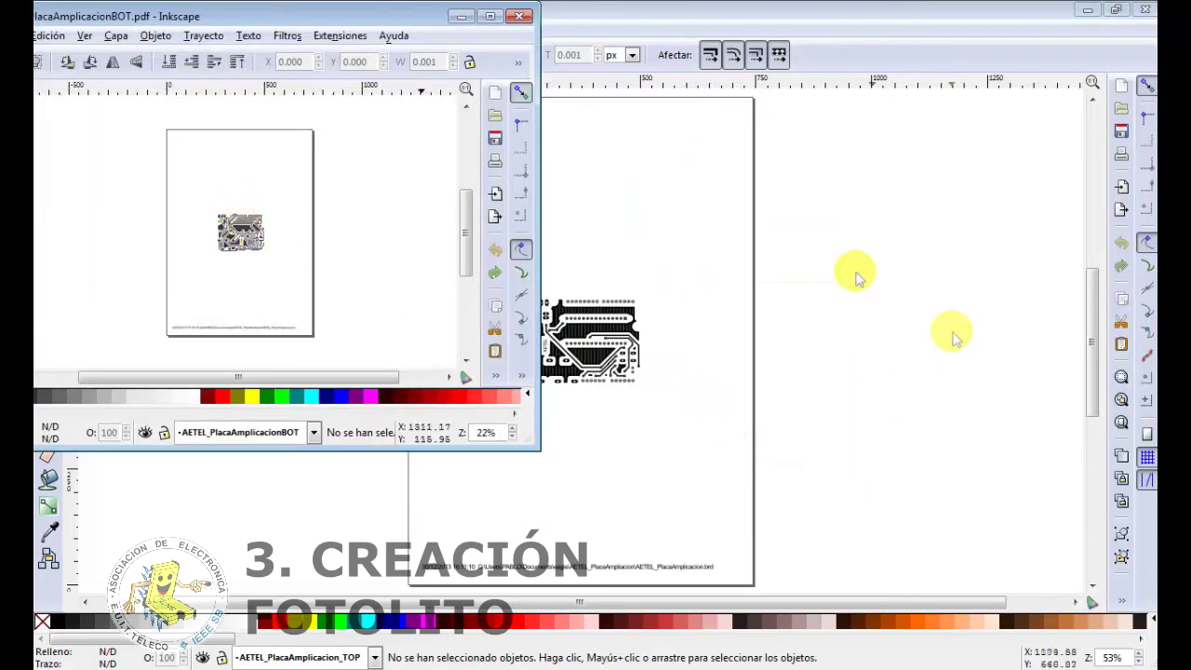
pyautogui.moveTo(540, 146); pyautogui.dragTo(491, 146)
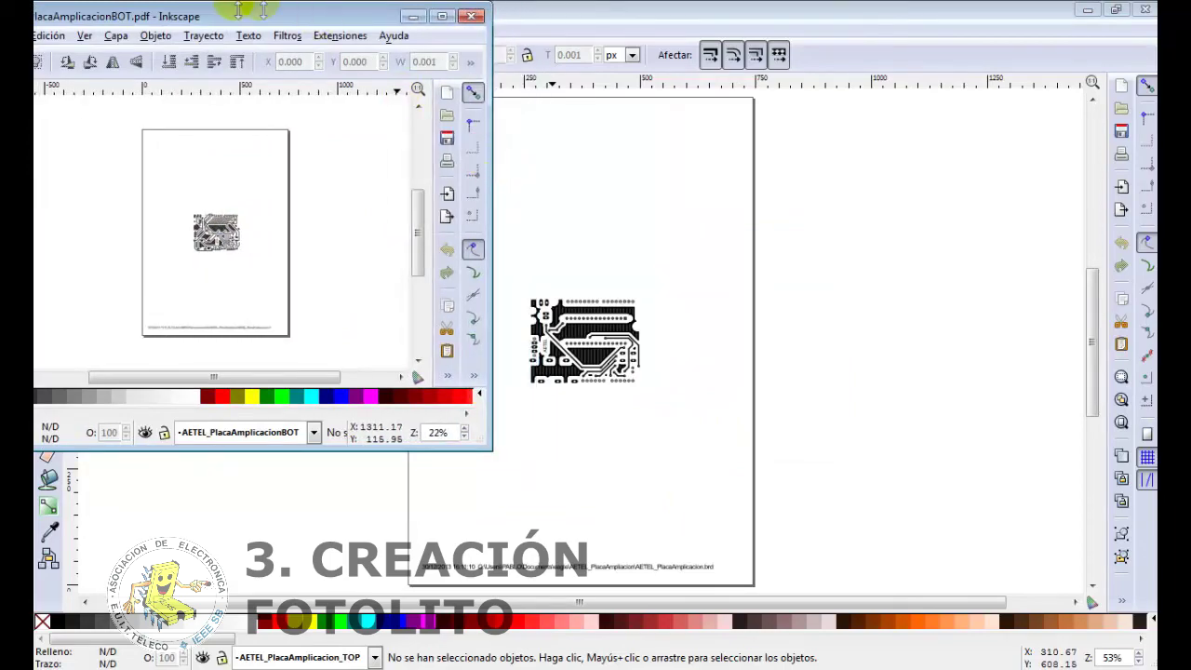
pyautogui.press('super+Left')
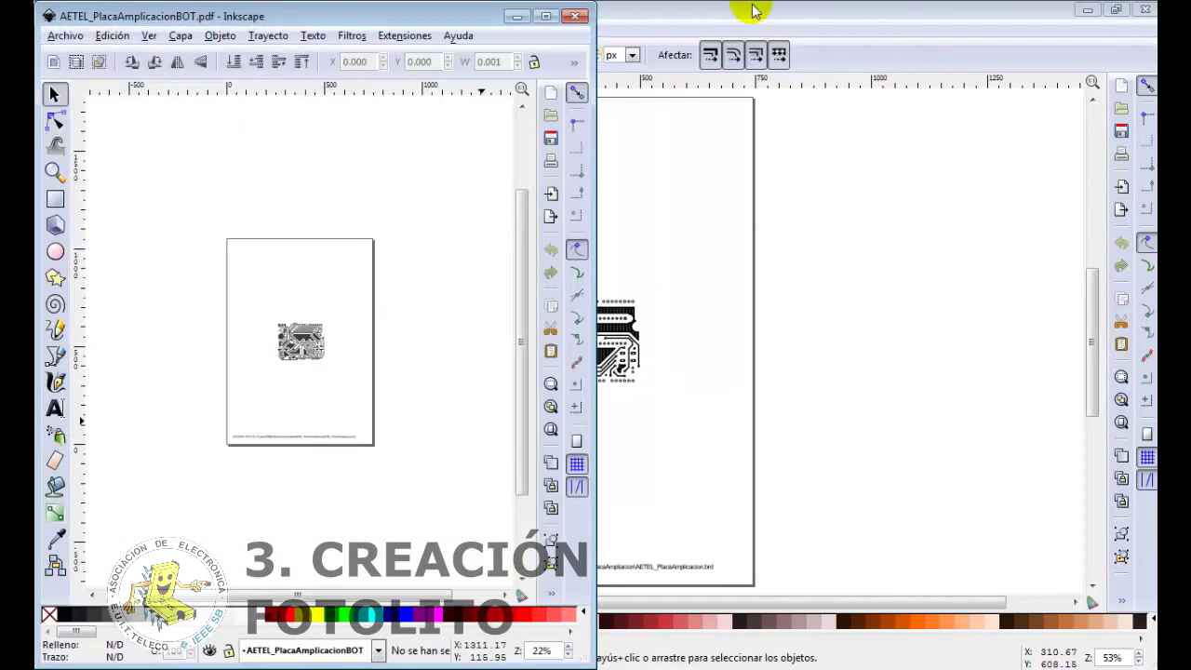
# - Snap the TOP window to the right half and select the bottom mask group in BOT
pyautogui.press('super+Right')
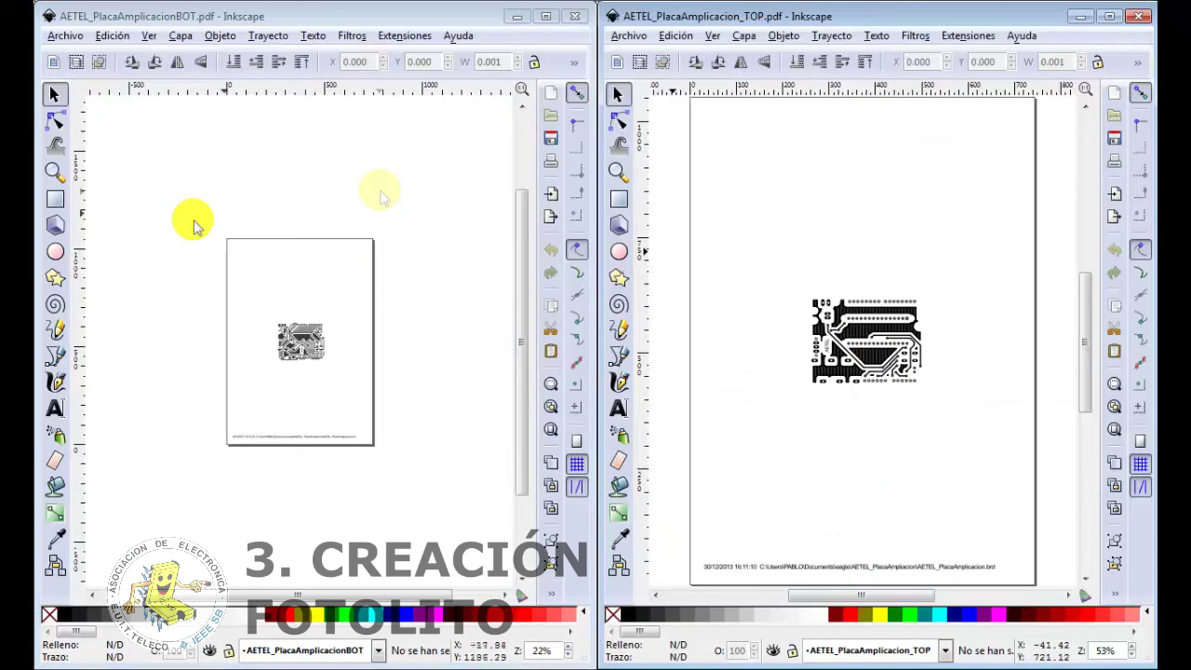
pyautogui.scroll(4, 298, 307)
pyautogui.scroll(-2, 303, 366)
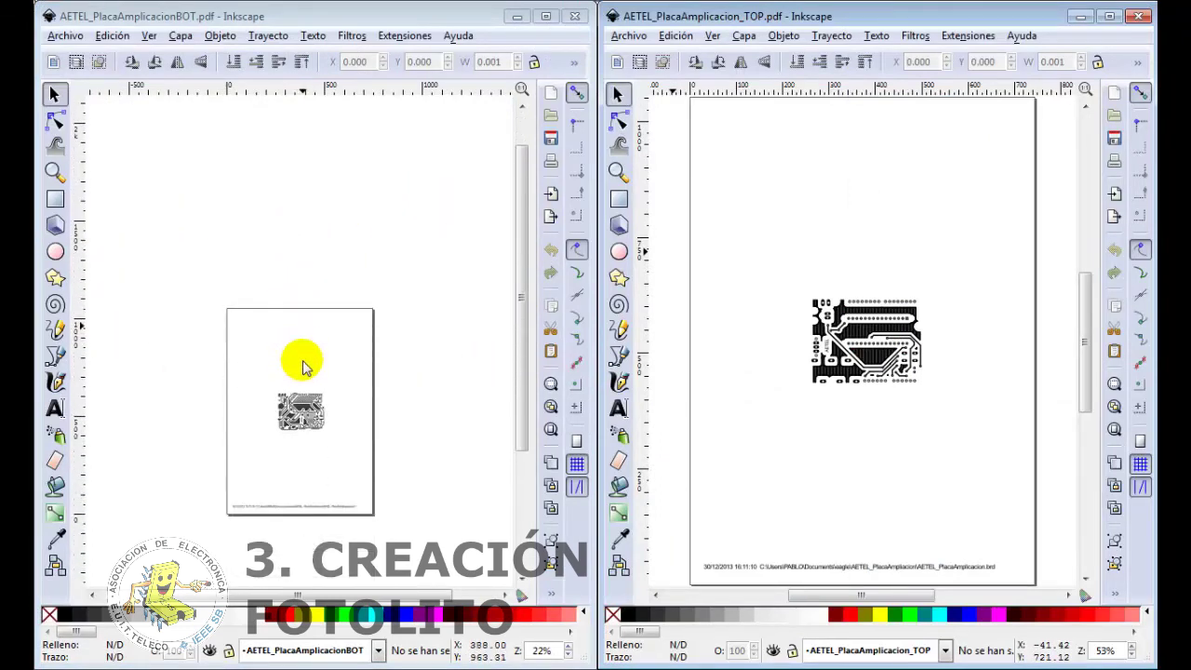
pyautogui.click(296, 409)
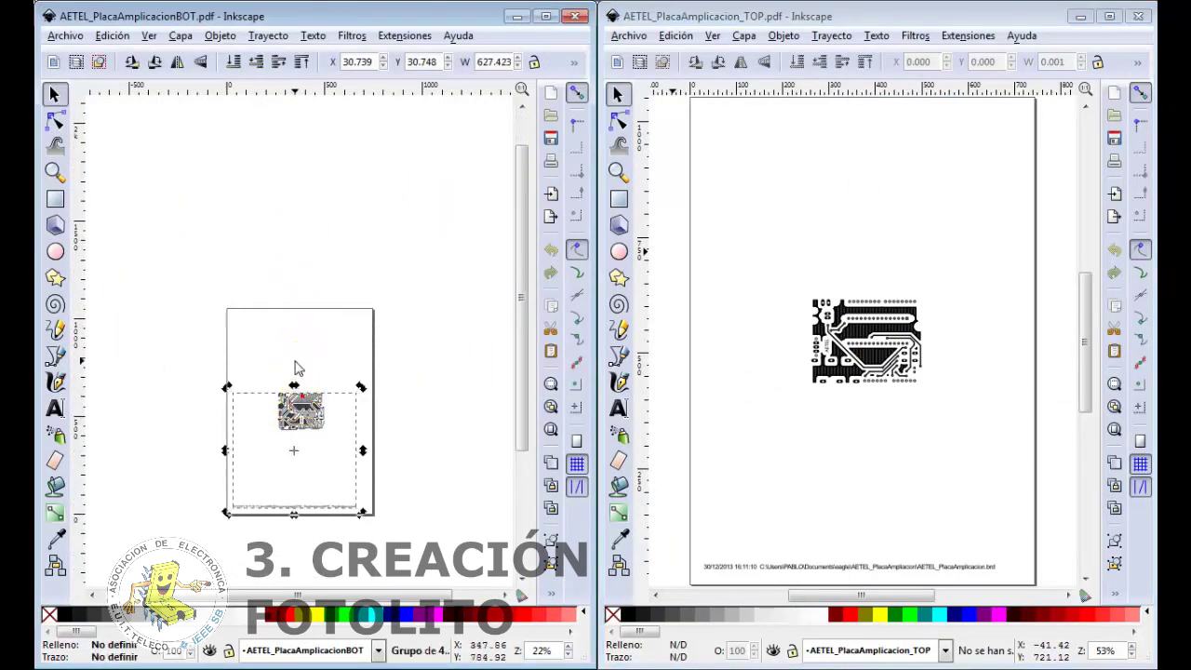
pyautogui.click(391, 484)
pyautogui.click(922, 319)
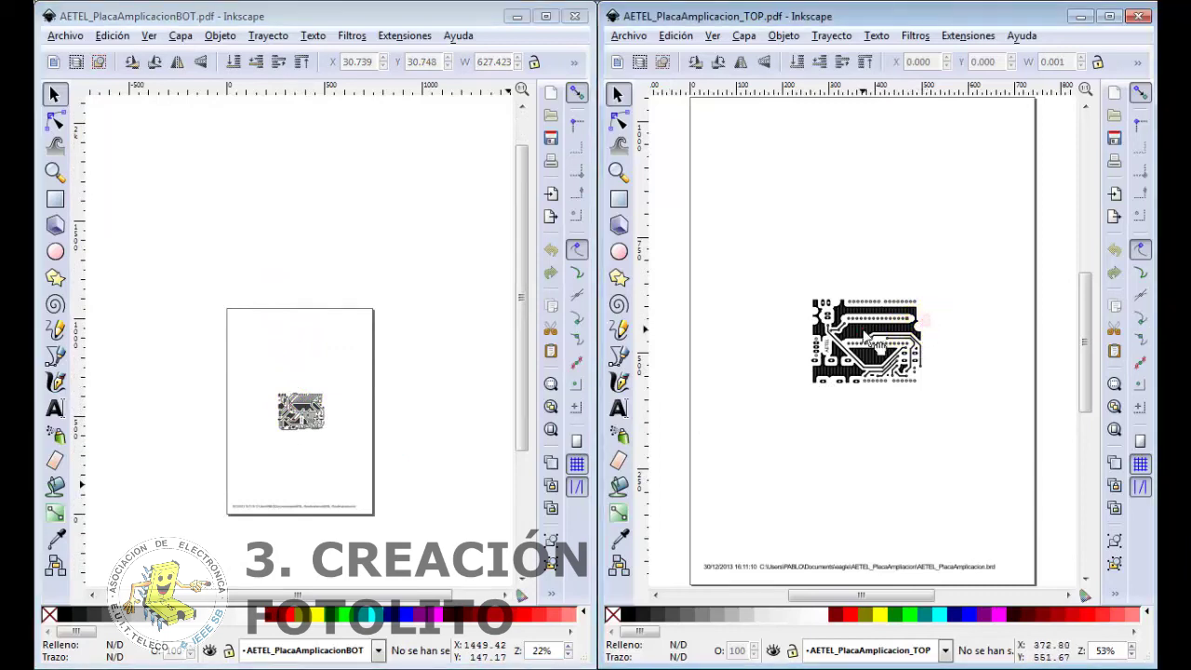
pyautogui.click(868, 340)
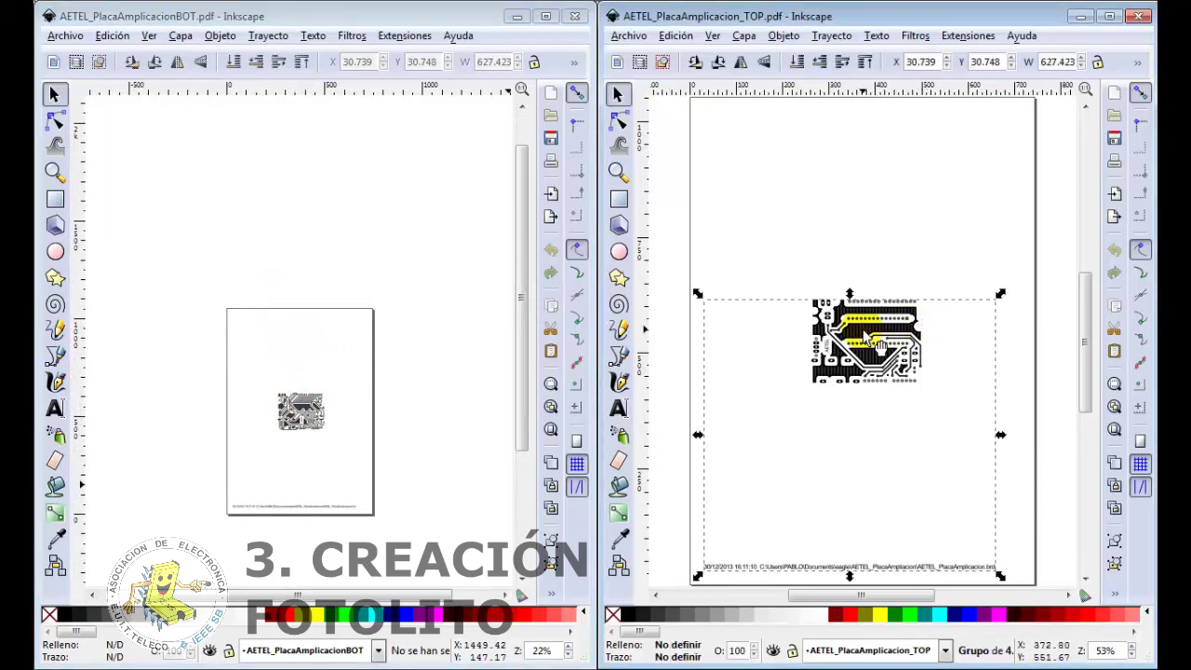
pyautogui.moveTo(874, 346); pyautogui.dragTo(324, 424)
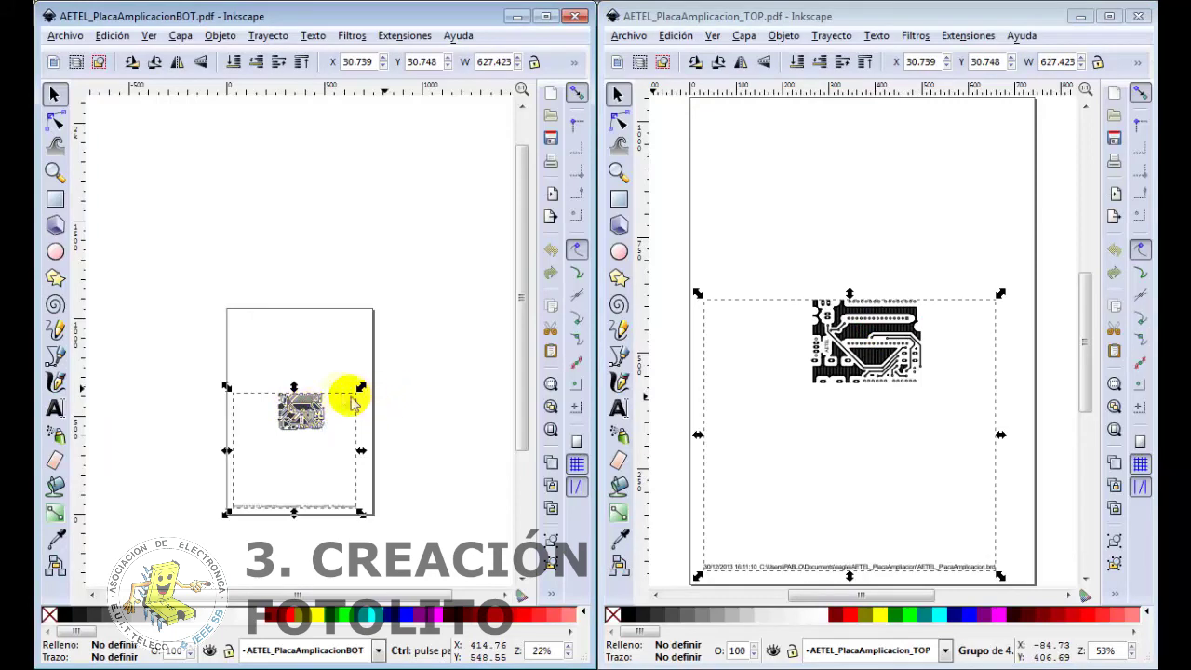
pyautogui.moveTo(359, 402); pyautogui.dragTo(798, 263)
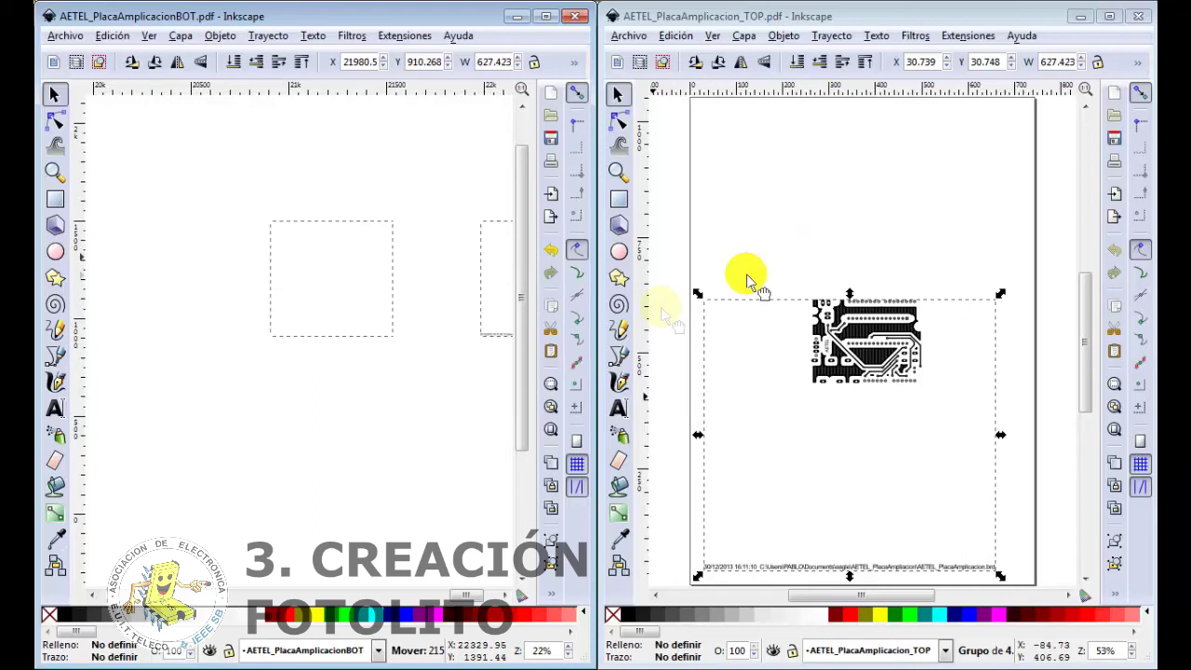
pyautogui.moveTo(798, 263); pyautogui.dragTo(292, 342)
# - Cut the bottom mask from the BOT document and paste it onto the TOP page
pyautogui.rightClick(286, 337)
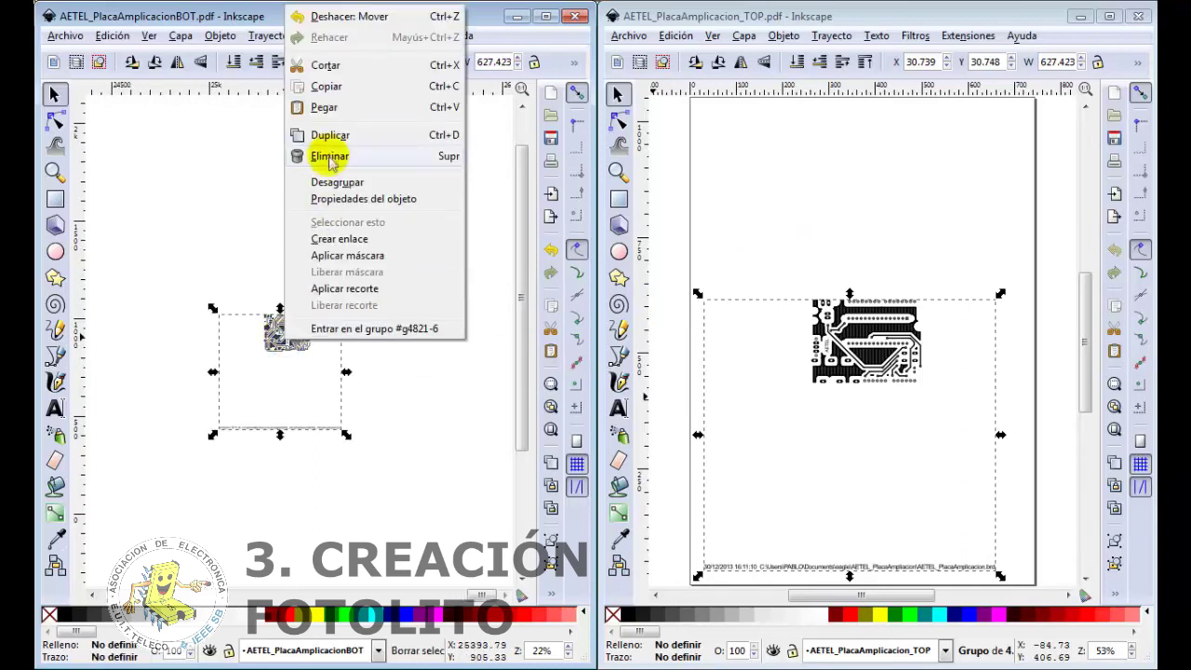
pyautogui.click(351, 65)
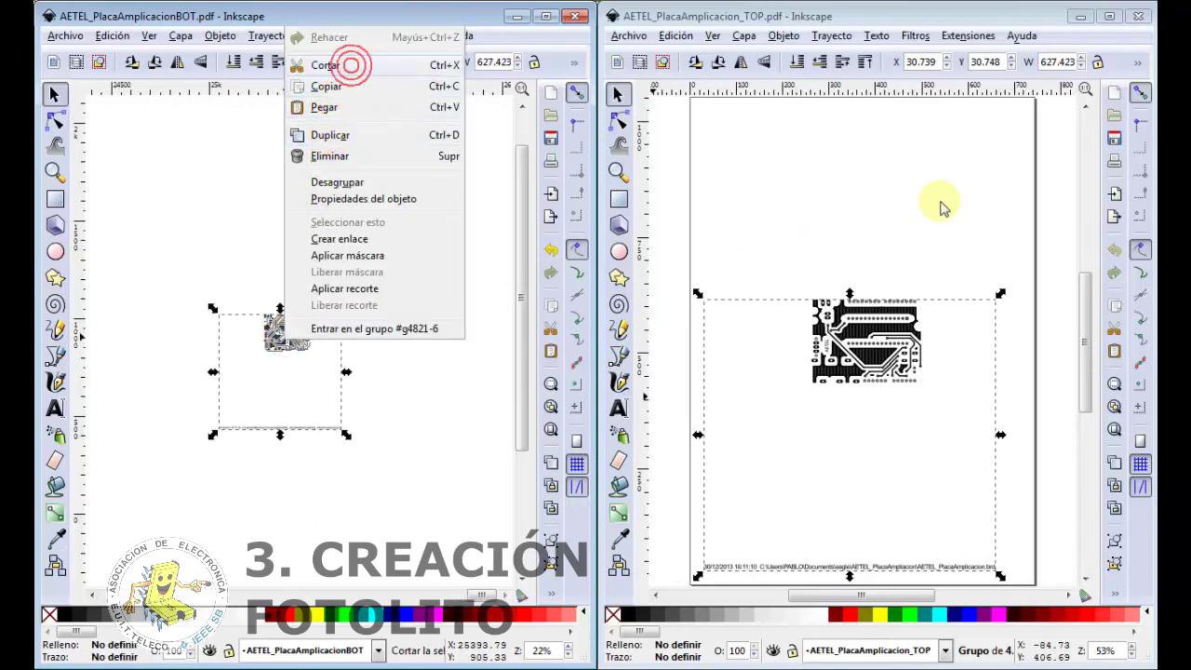
pyautogui.rightClick(776, 198)
pyautogui.click(819, 297)
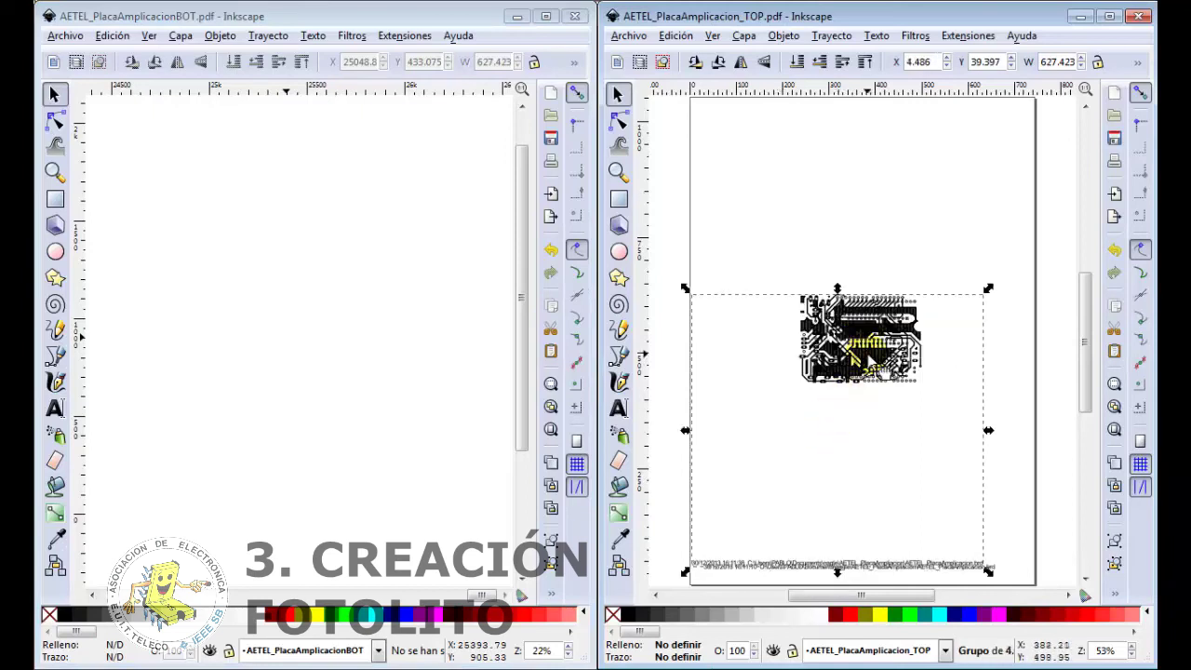
# - Position the bottom-layer mask directly below the top-layer mask on the left
pyautogui.moveTo(869, 360); pyautogui.dragTo(895, 277)
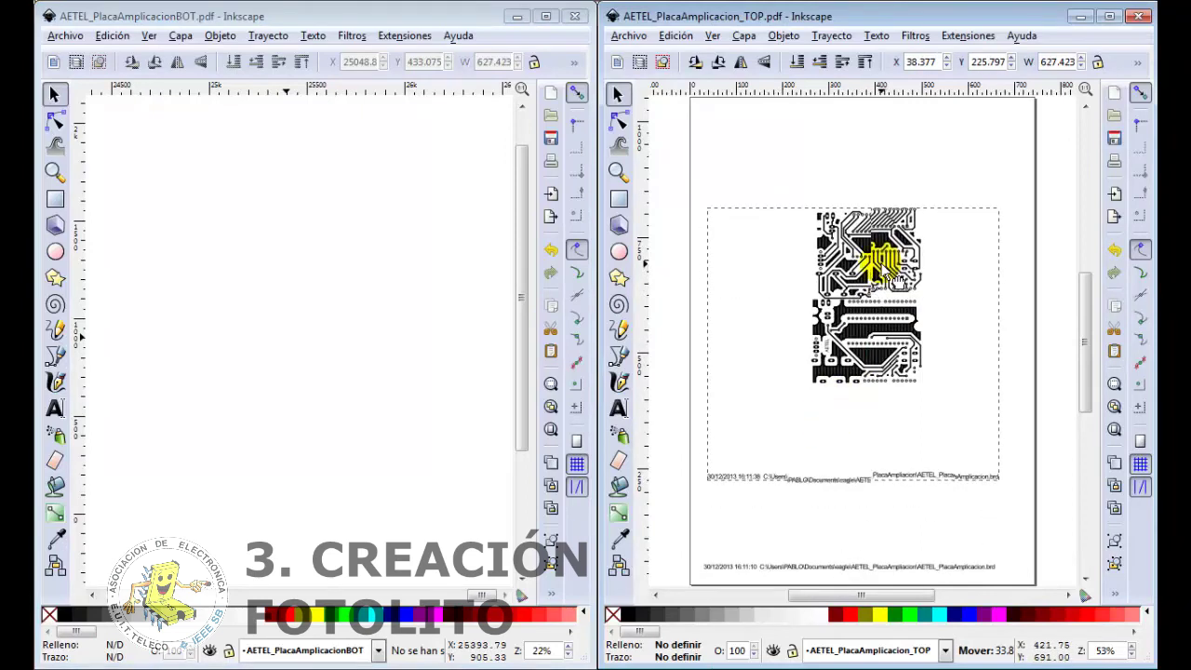
pyautogui.moveTo(894, 277); pyautogui.dragTo(889, 271)
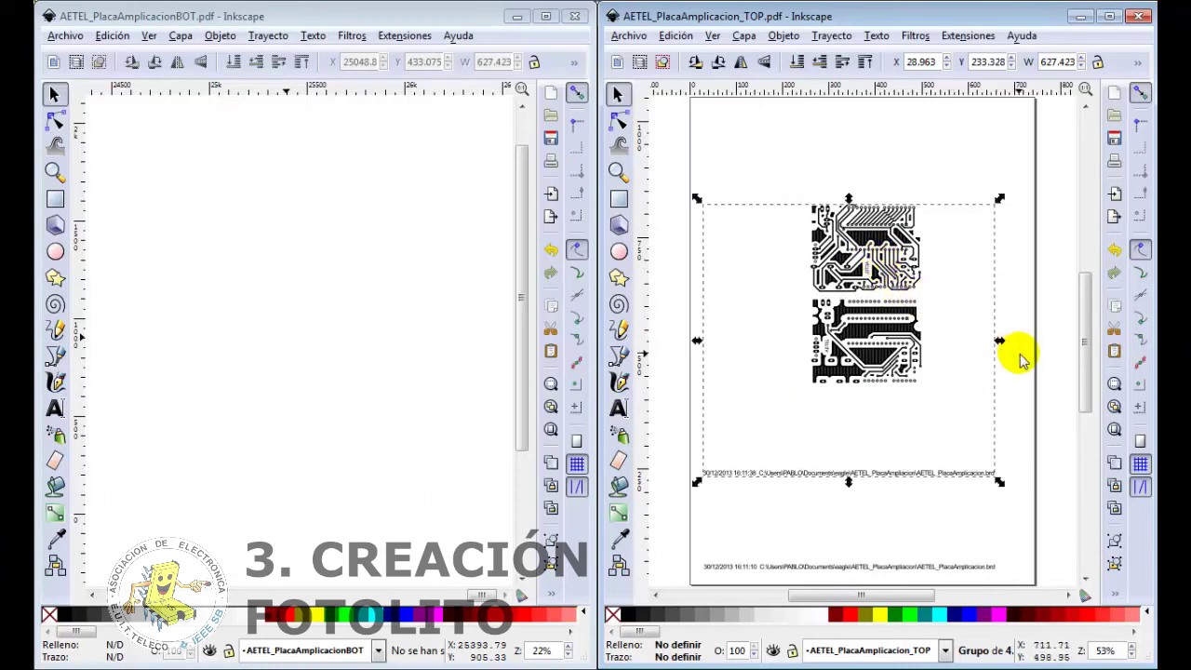
pyautogui.rightClick(911, 425)
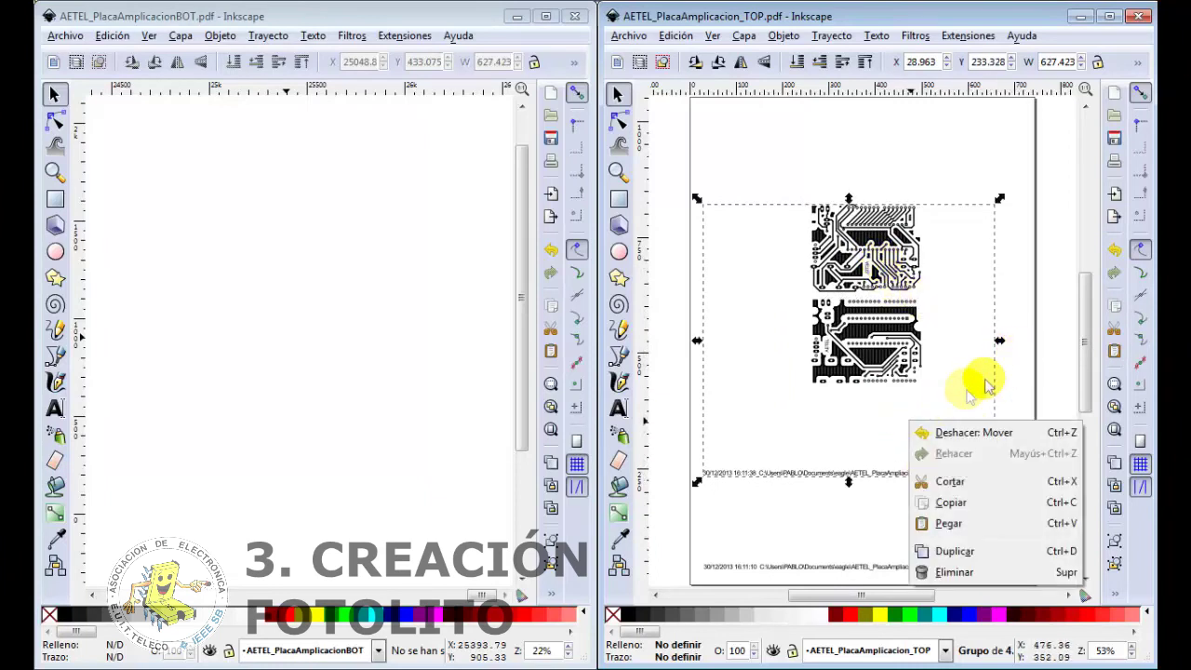
pyautogui.click(1021, 366)
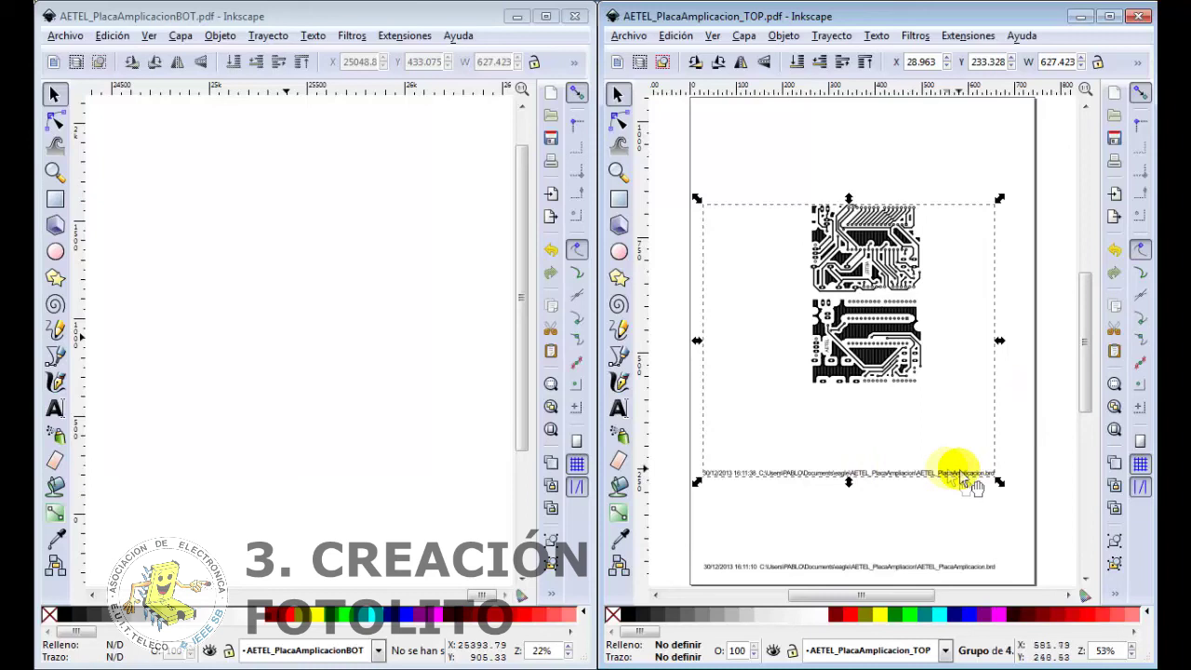
pyautogui.click(1024, 341)
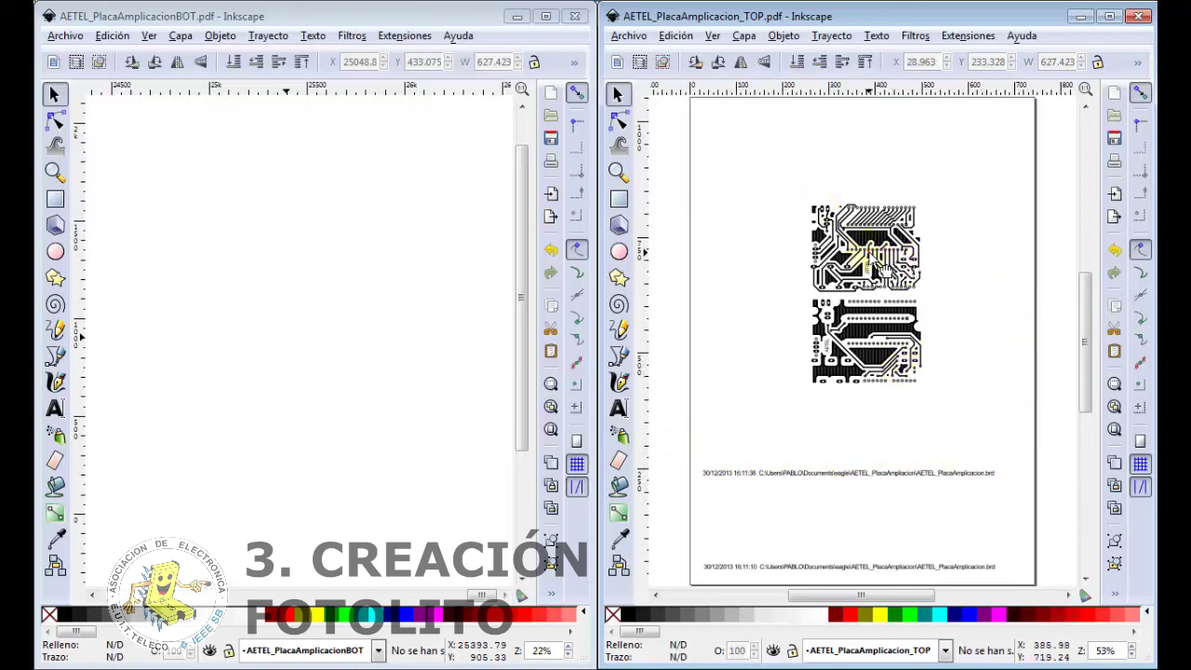
pyautogui.moveTo(884, 265); pyautogui.dragTo(787, 262)
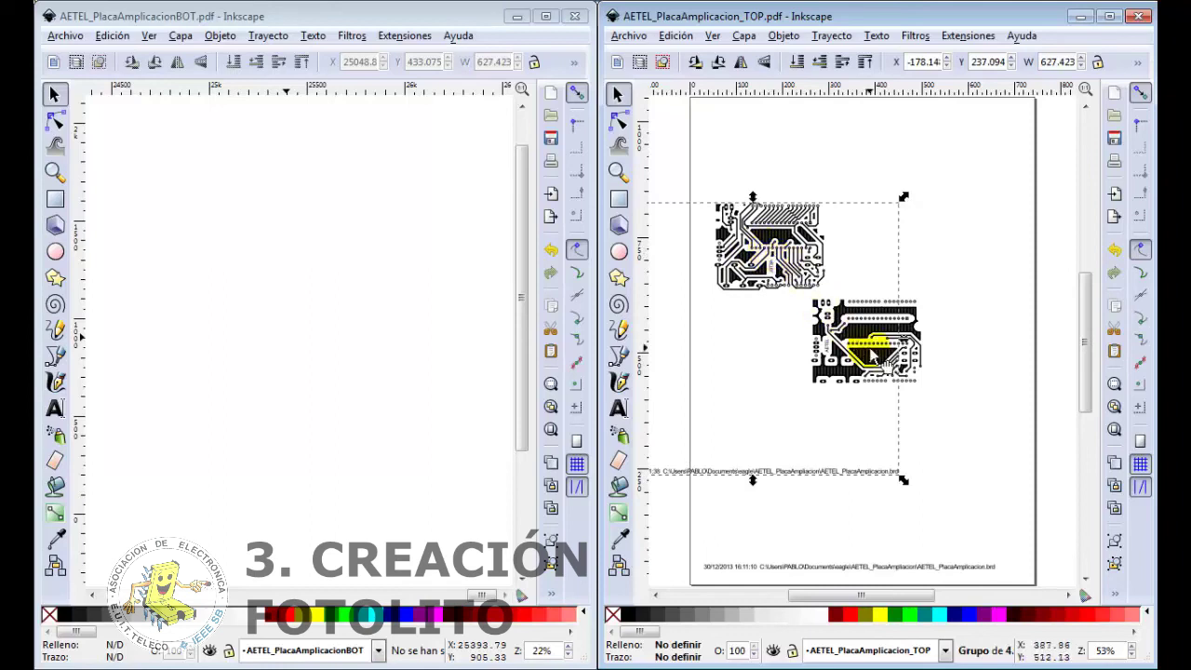
pyautogui.moveTo(875, 354); pyautogui.dragTo(775, 365)
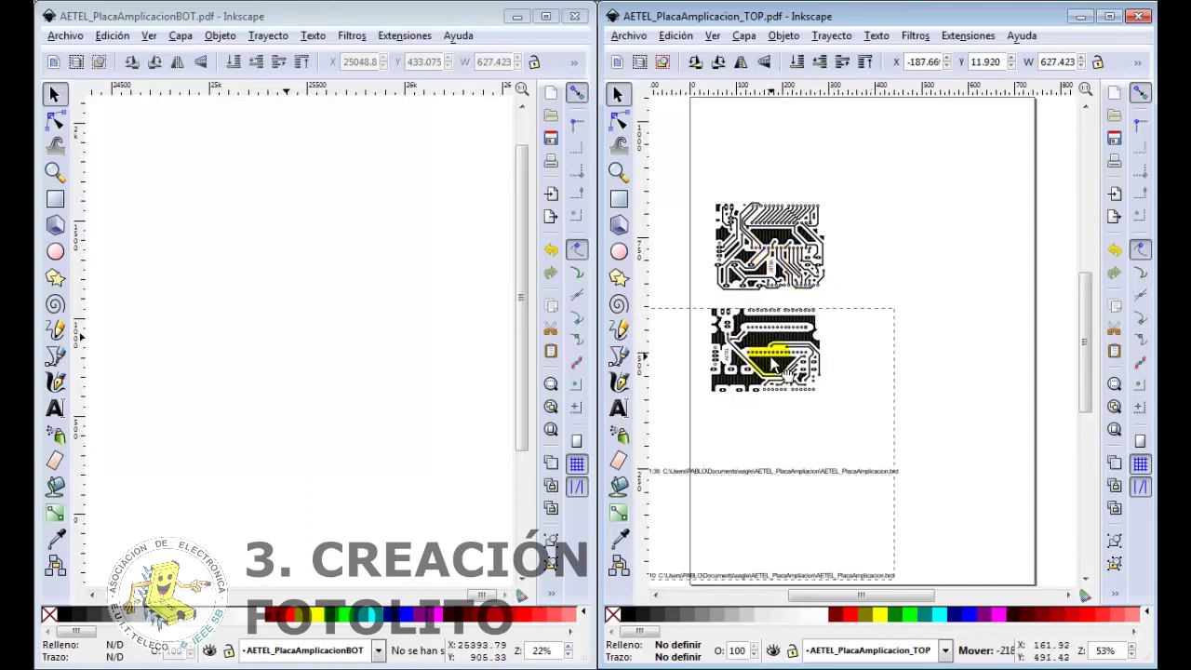
pyautogui.moveTo(772, 364); pyautogui.dragTo(774, 368)
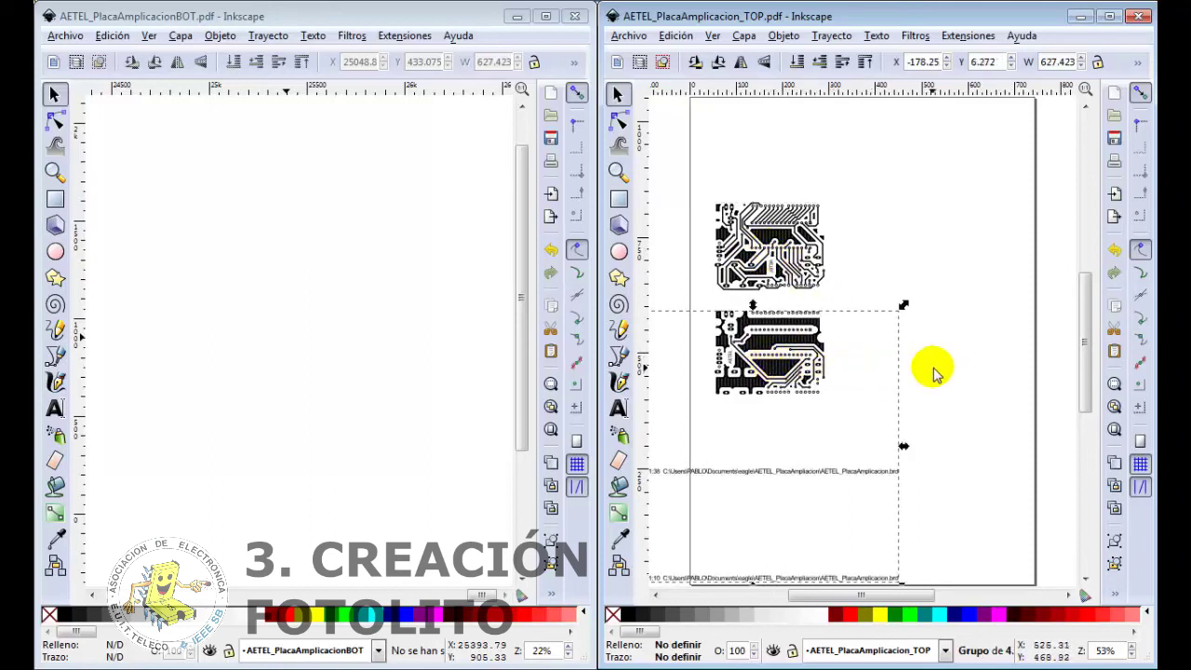
pyautogui.click(970, 386)
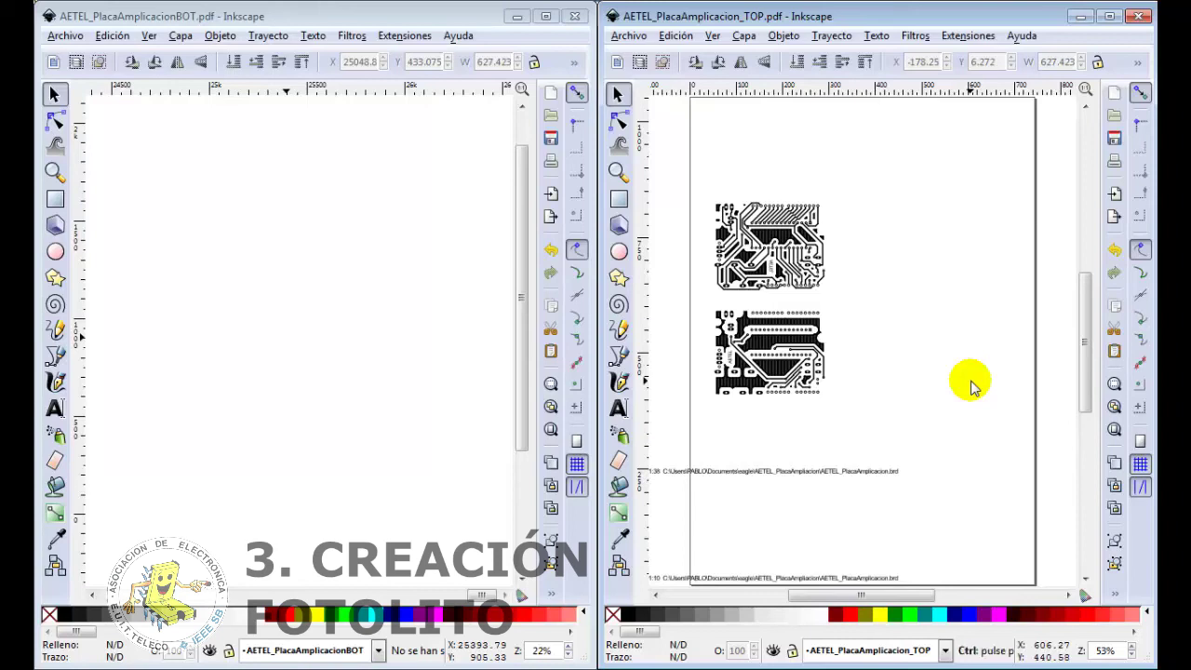
# - Paste copies of the top and bottom masks and place them to the right of the originals
pyautogui.hotkey('ctrl', 'v')
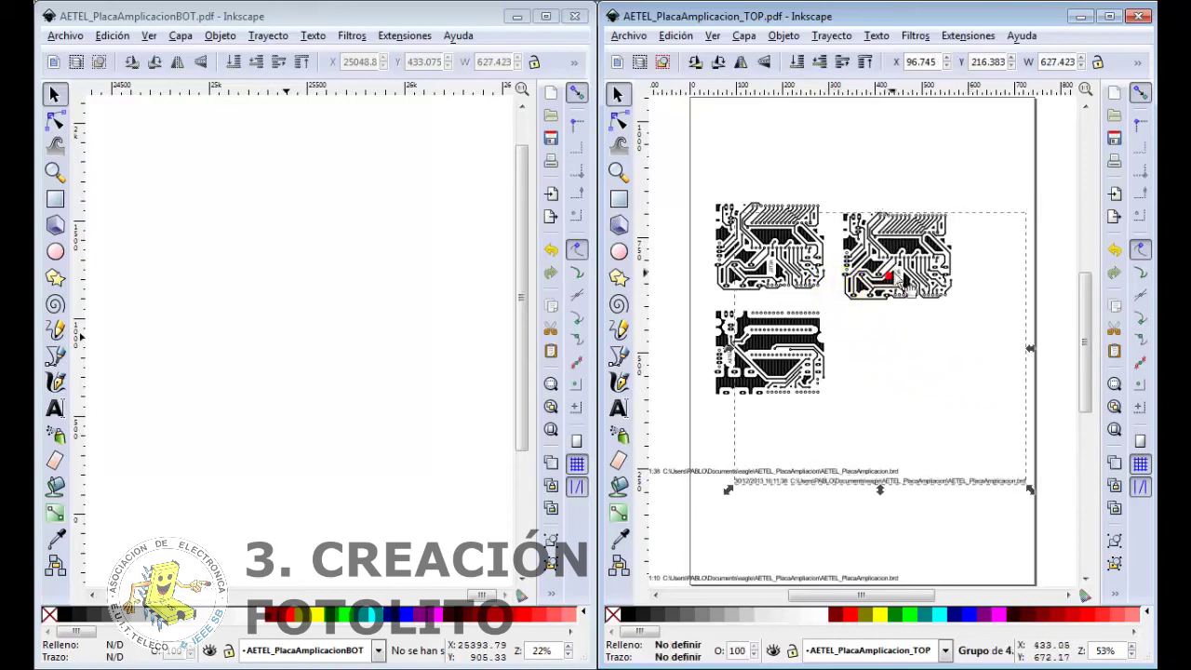
pyautogui.moveTo(905, 284); pyautogui.dragTo(912, 272)
pyautogui.click(781, 362)
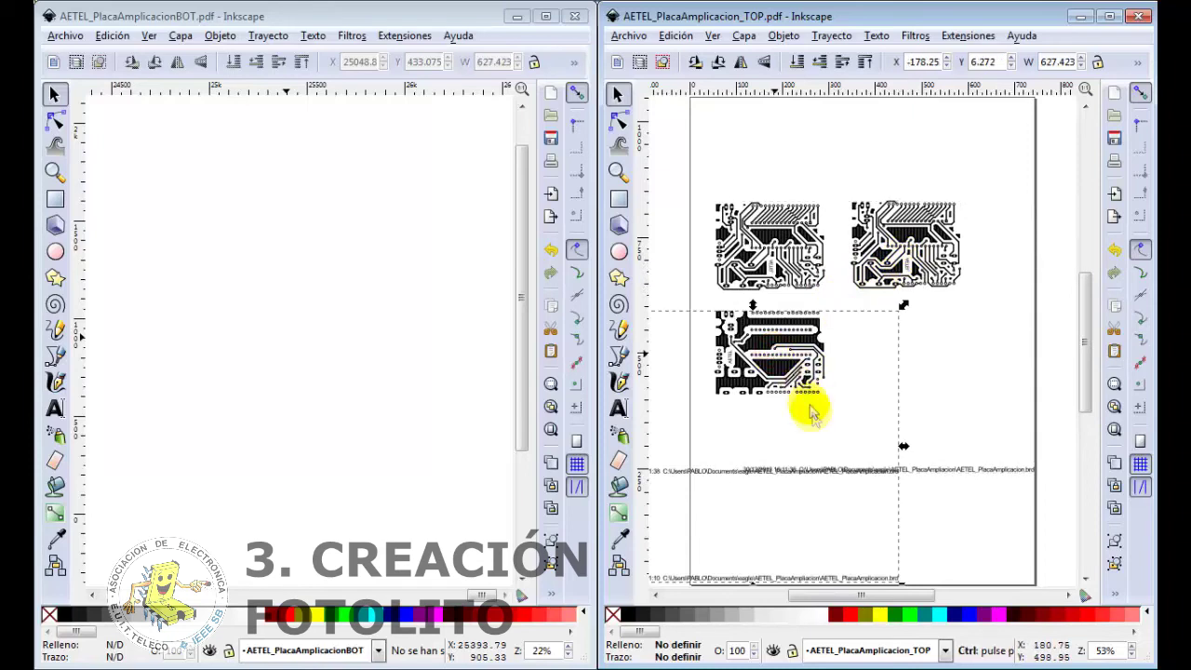
pyautogui.hotkey('ctrl', 'c')
pyautogui.hotkey('ctrl', 'v')
pyautogui.moveTo(829, 437); pyautogui.dragTo(969, 378)
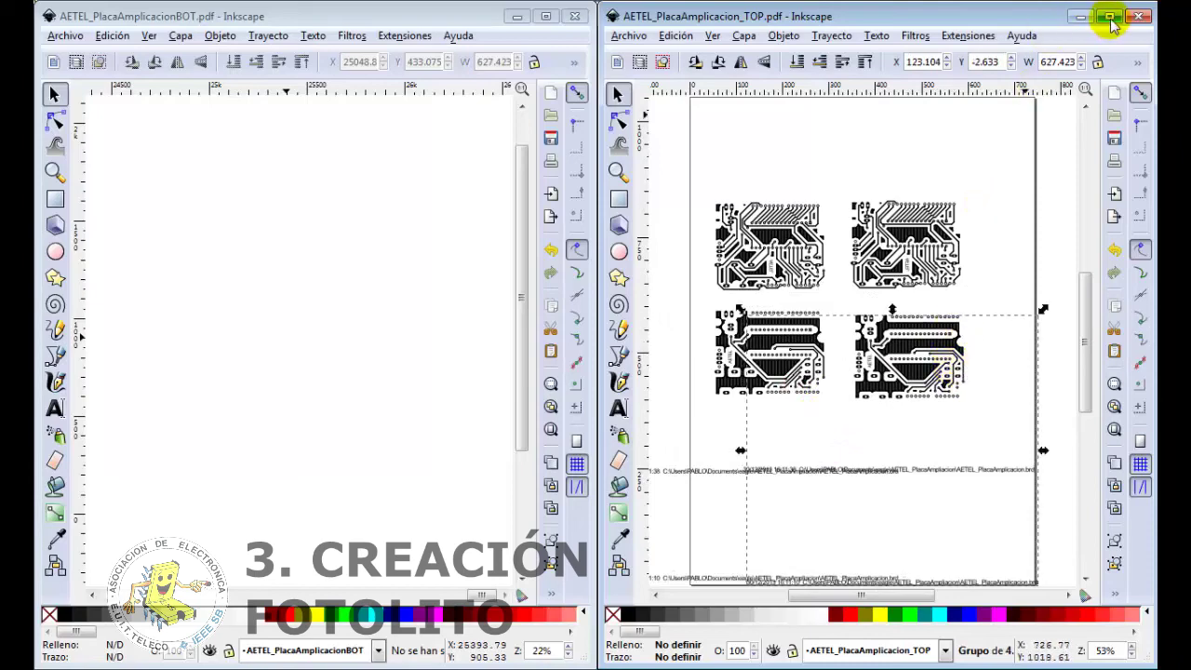
# - Save the maximized four-mask page as PDF named AETEL_PlacaAmplicacion_FINAL with default export options
pyautogui.click(1111, 19)
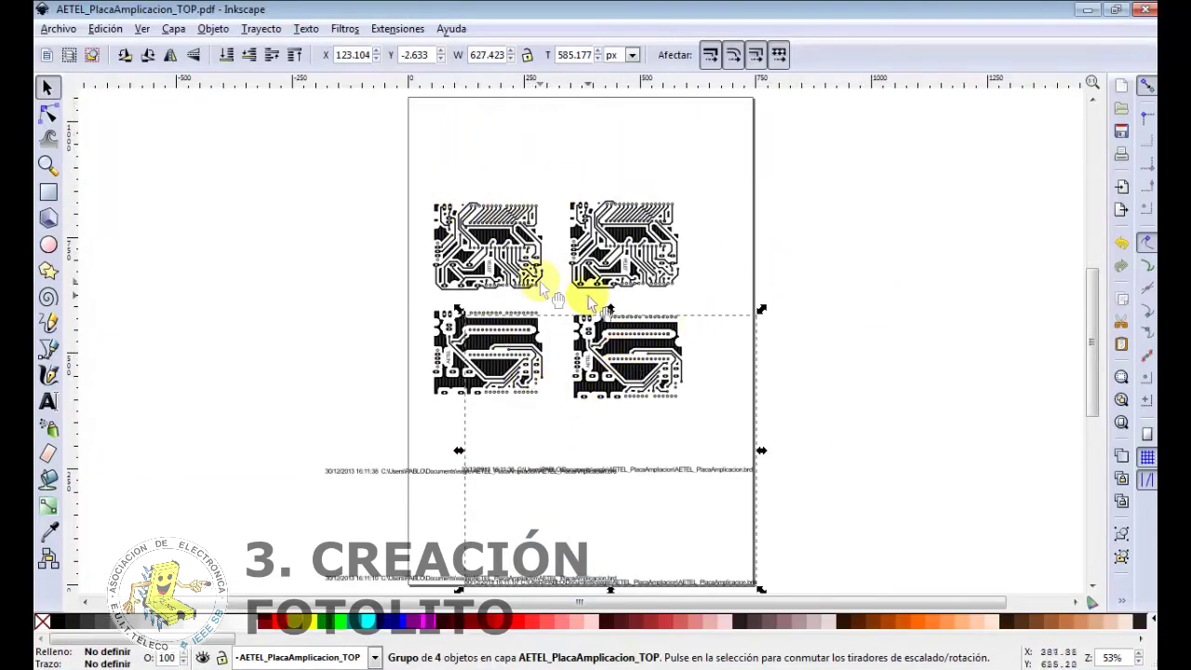
pyautogui.click(722, 239)
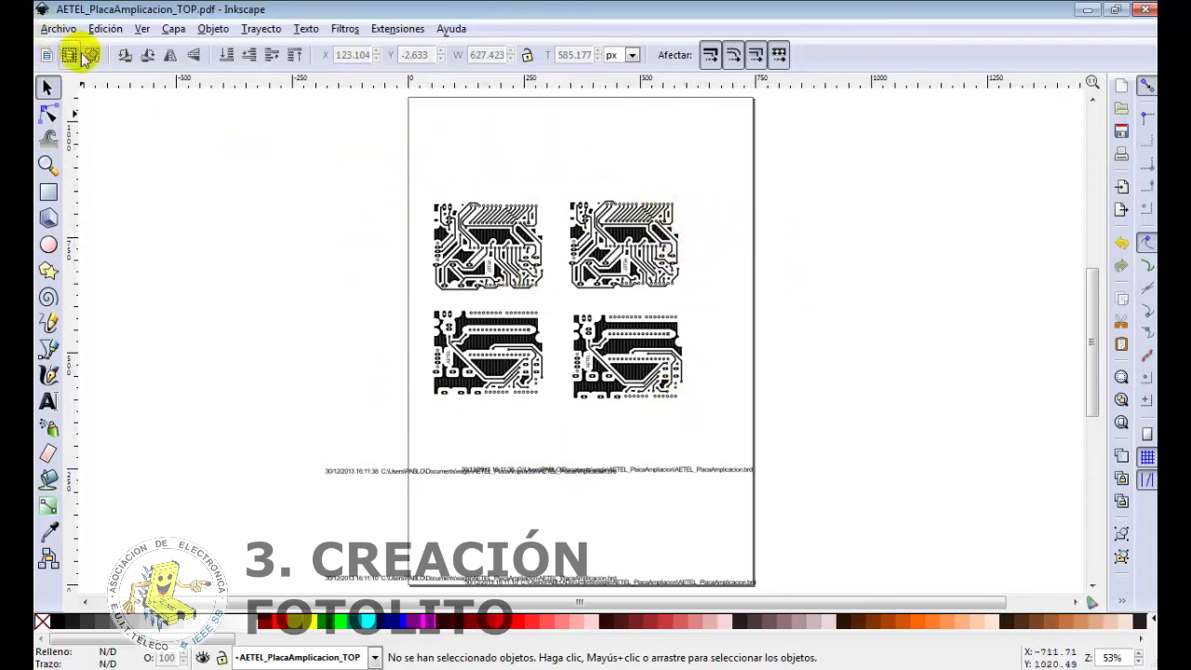
pyautogui.click(56, 30)
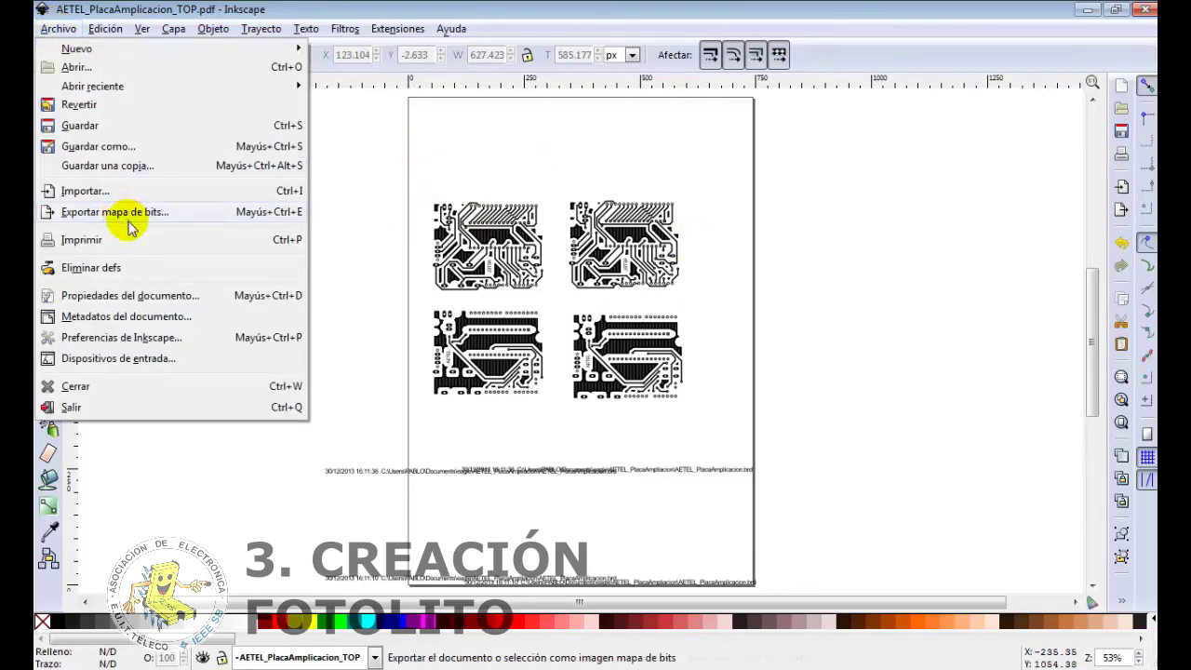
pyautogui.click(128, 149)
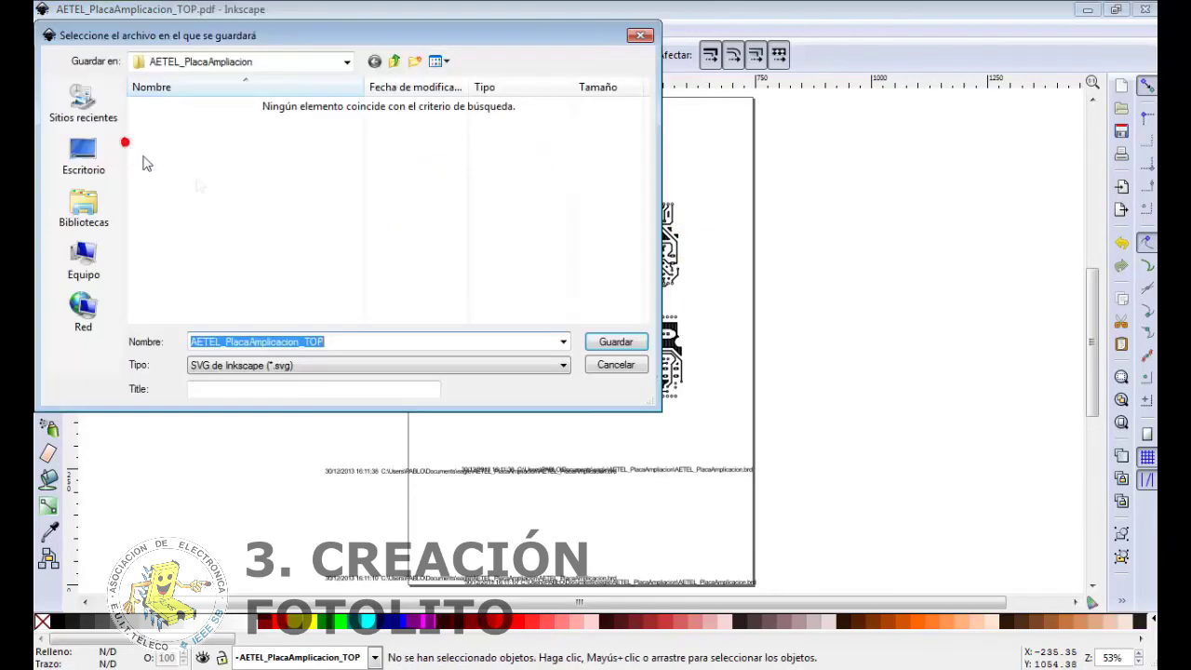
pyautogui.click(367, 364)
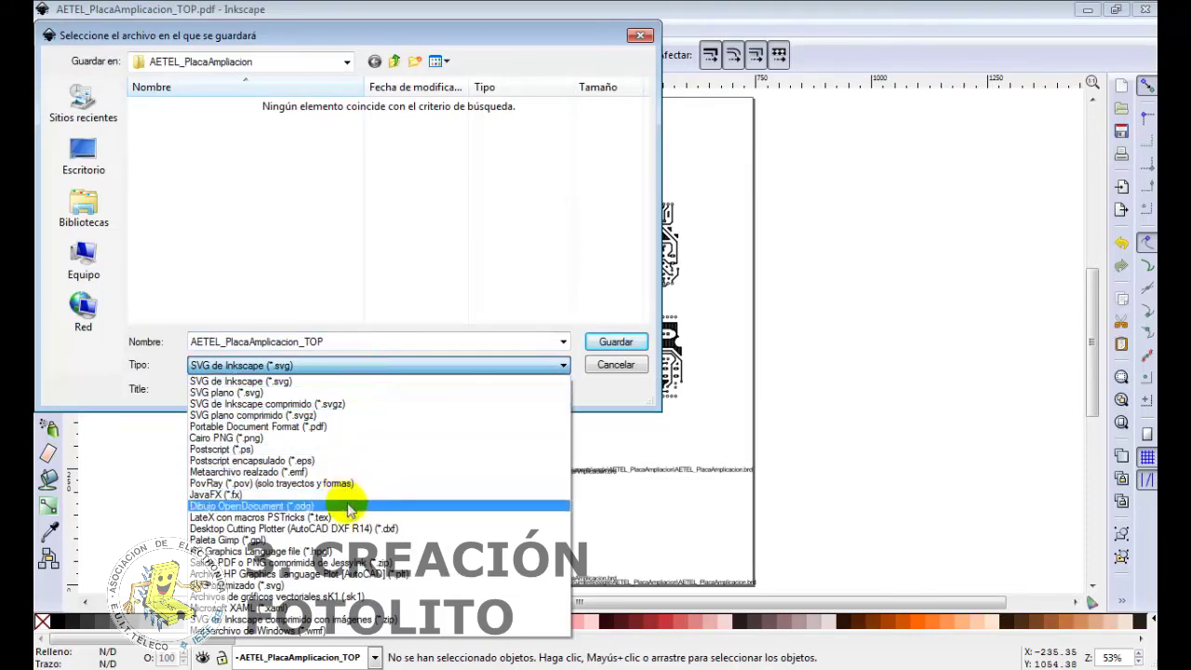
pyautogui.click(330, 426)
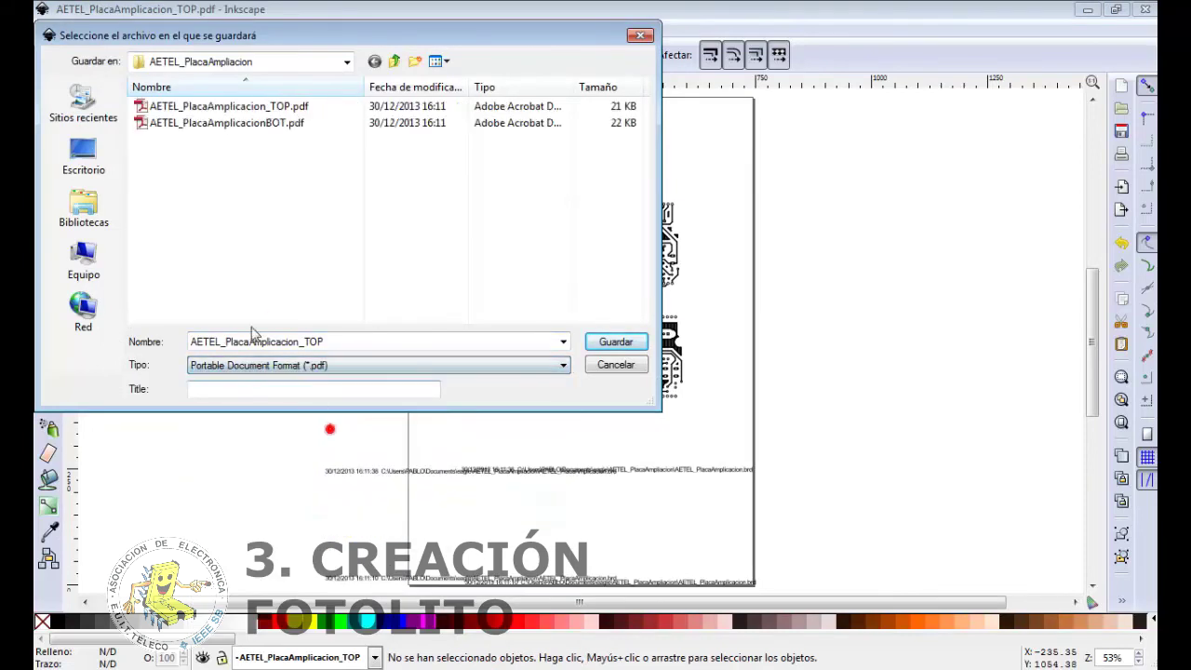
pyautogui.doubleClick(334, 344)
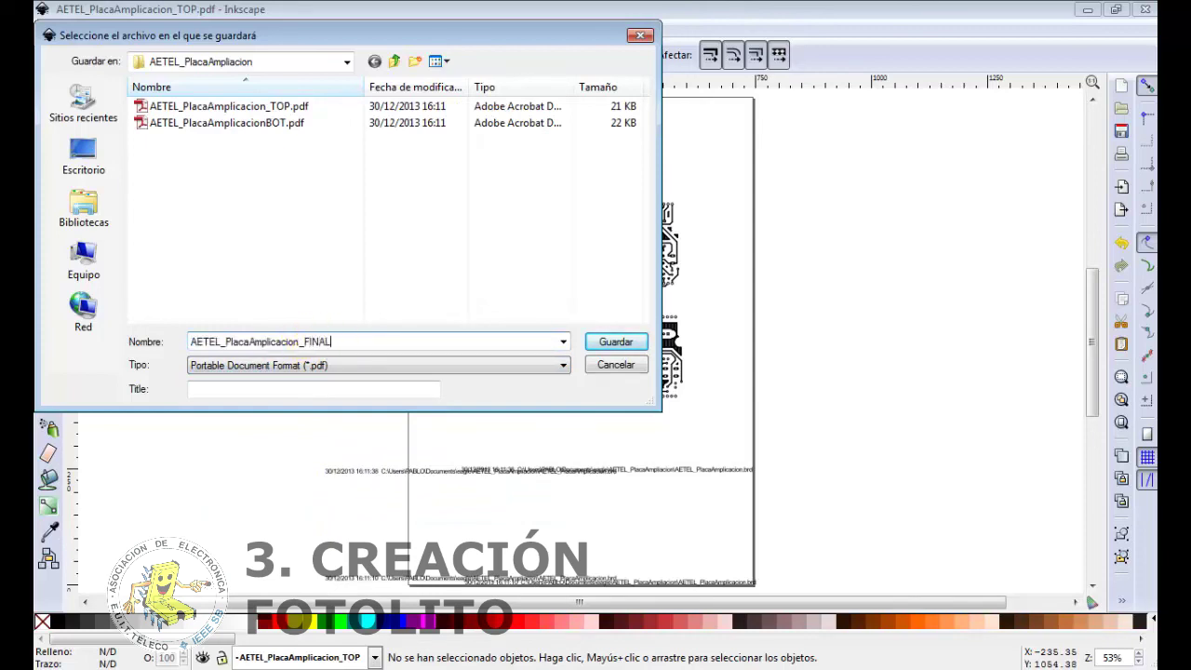
pyautogui.click(629, 352)
pyautogui.click(717, 464)
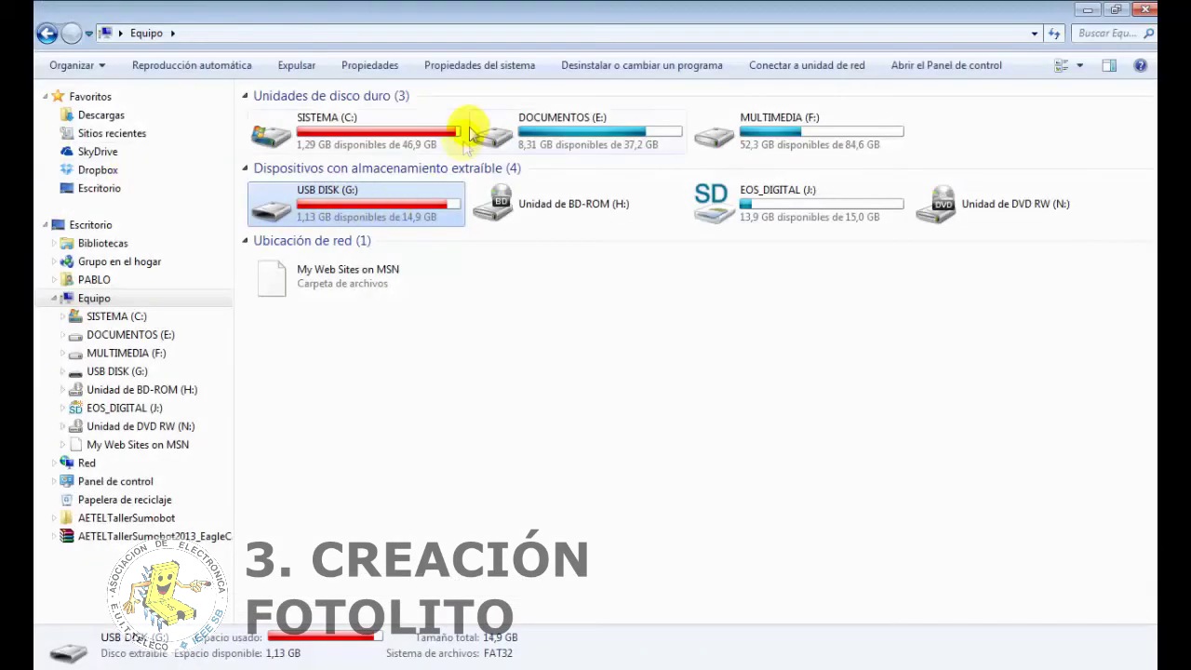
# - Open AETEL_PlacaAmplicacion_FINAL.pdf from Mis documentos > eagle > AETEL_PlacaAmpliacion in Adobe Reader
pyautogui.click(94, 280)
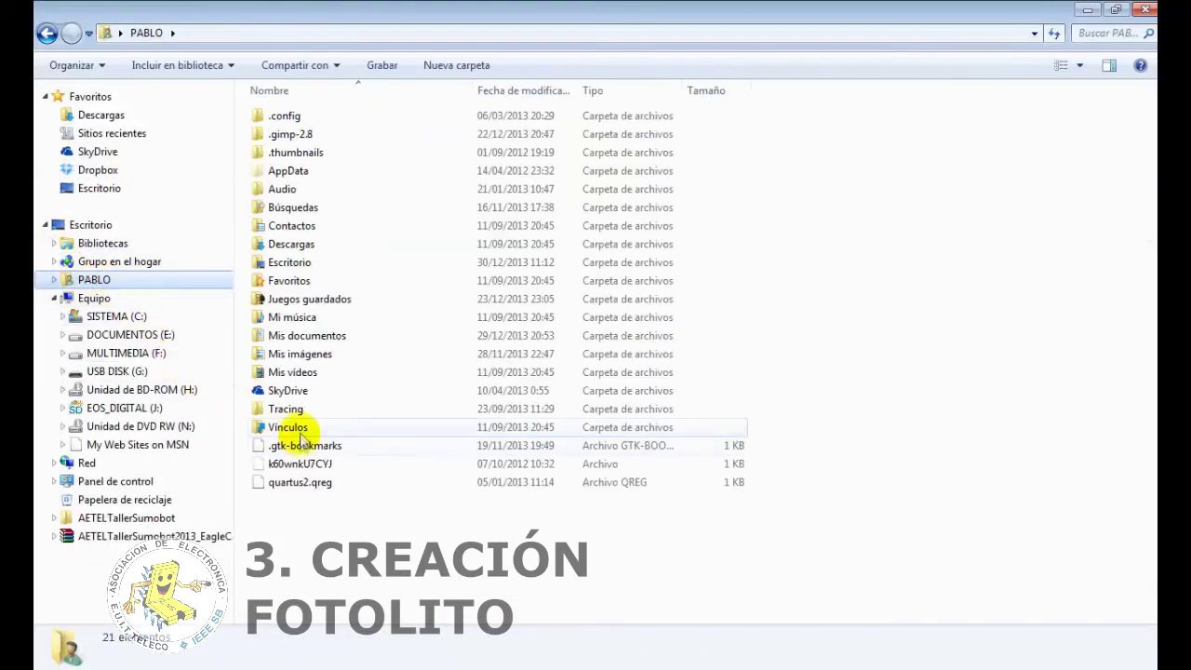
pyautogui.doubleClick(325, 343)
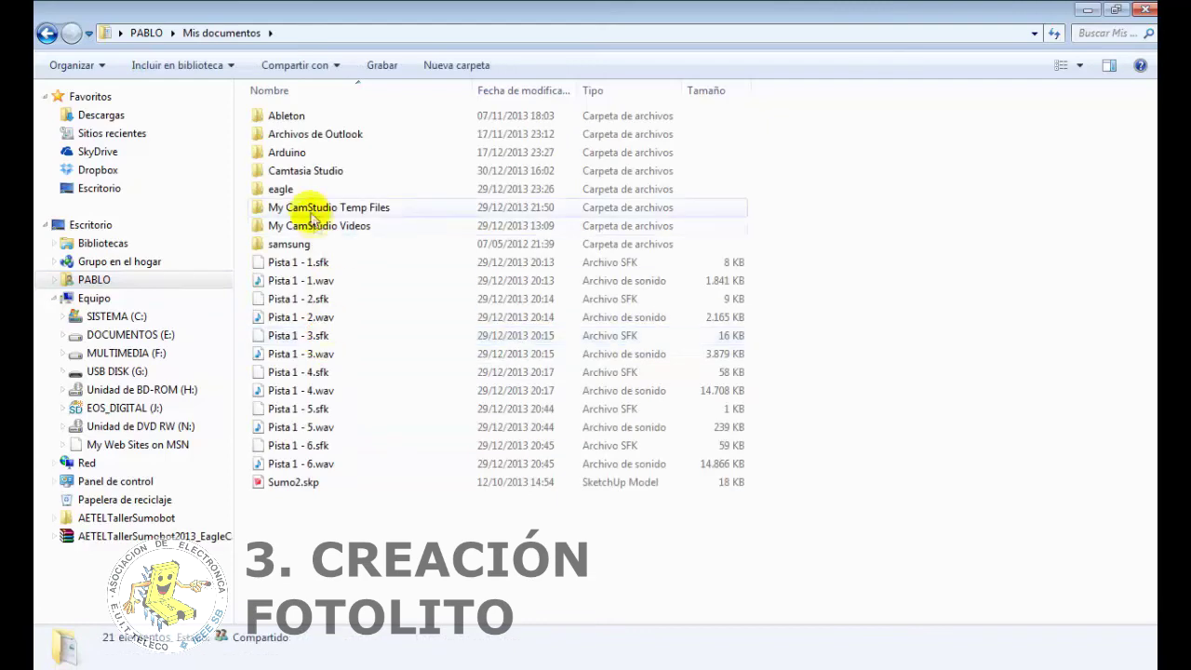
pyautogui.doubleClick(298, 192)
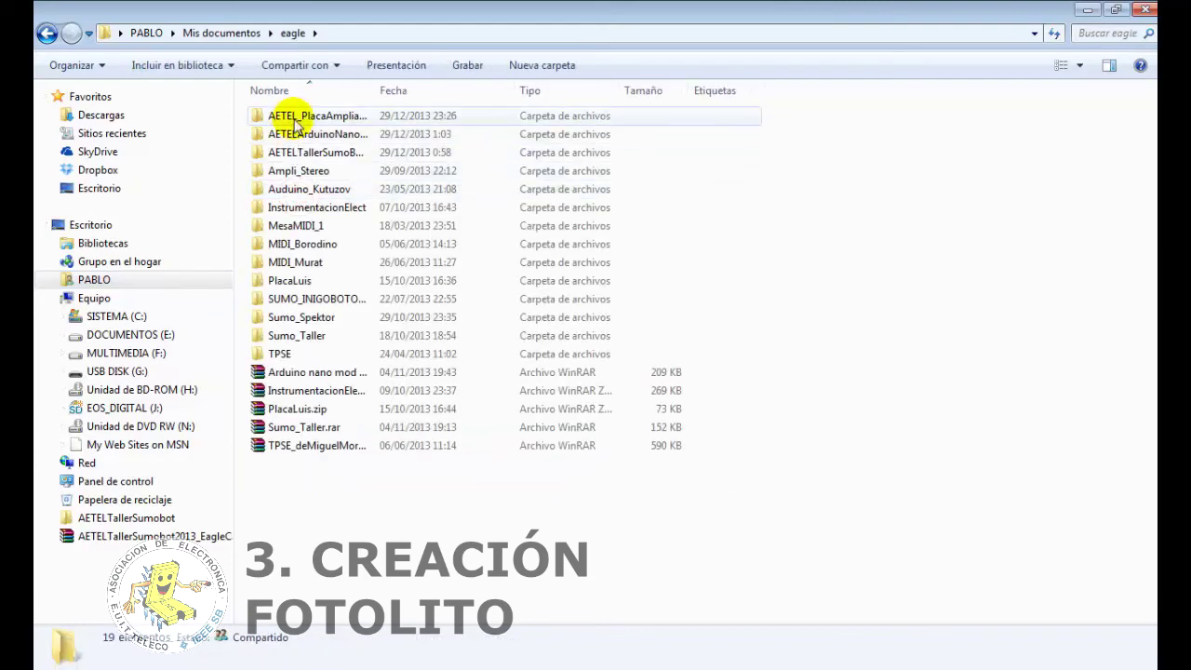
pyautogui.doubleClick(295, 117)
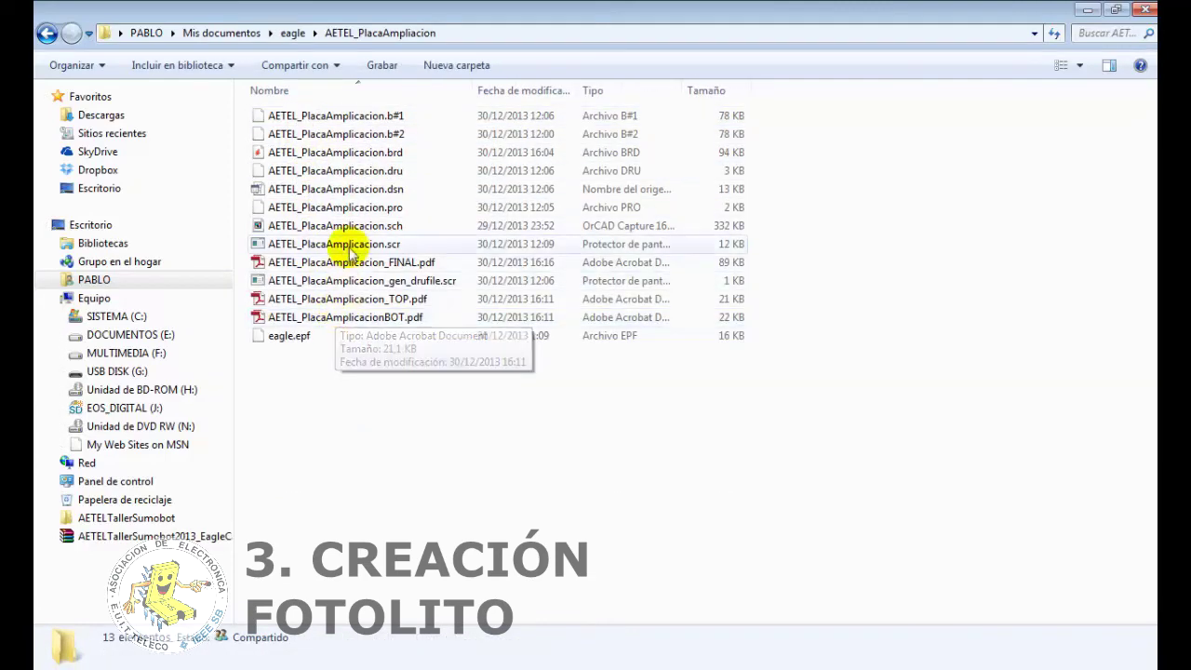
pyautogui.click(351, 261)
pyautogui.doubleClick(352, 261)
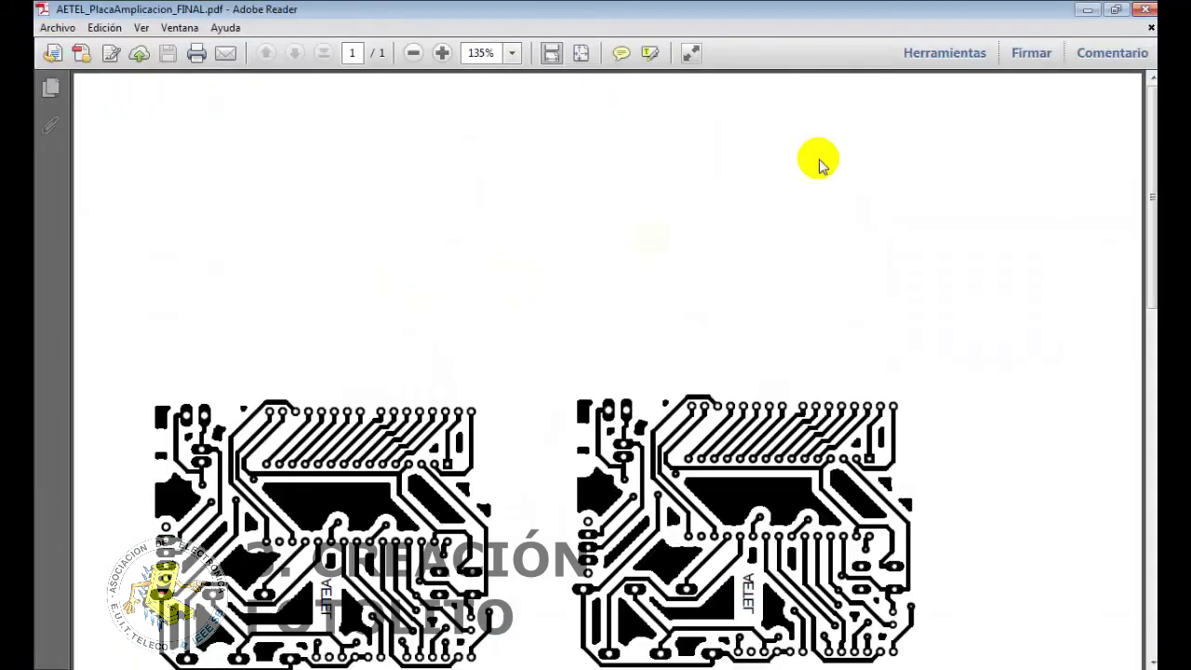
# - Bring the FINAL PDF view down to 100% zoom
pyautogui.scroll(-5, 752, 305)
pyautogui.scroll(-5, 738, 305)
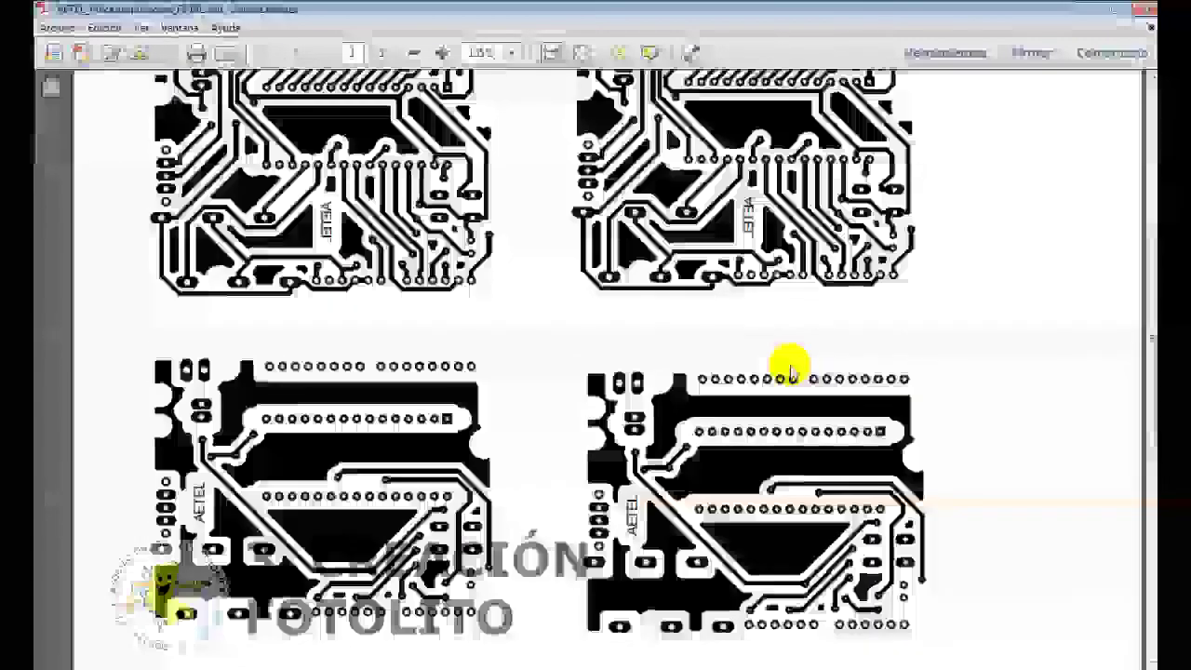
pyautogui.scroll(2, 786, 368)
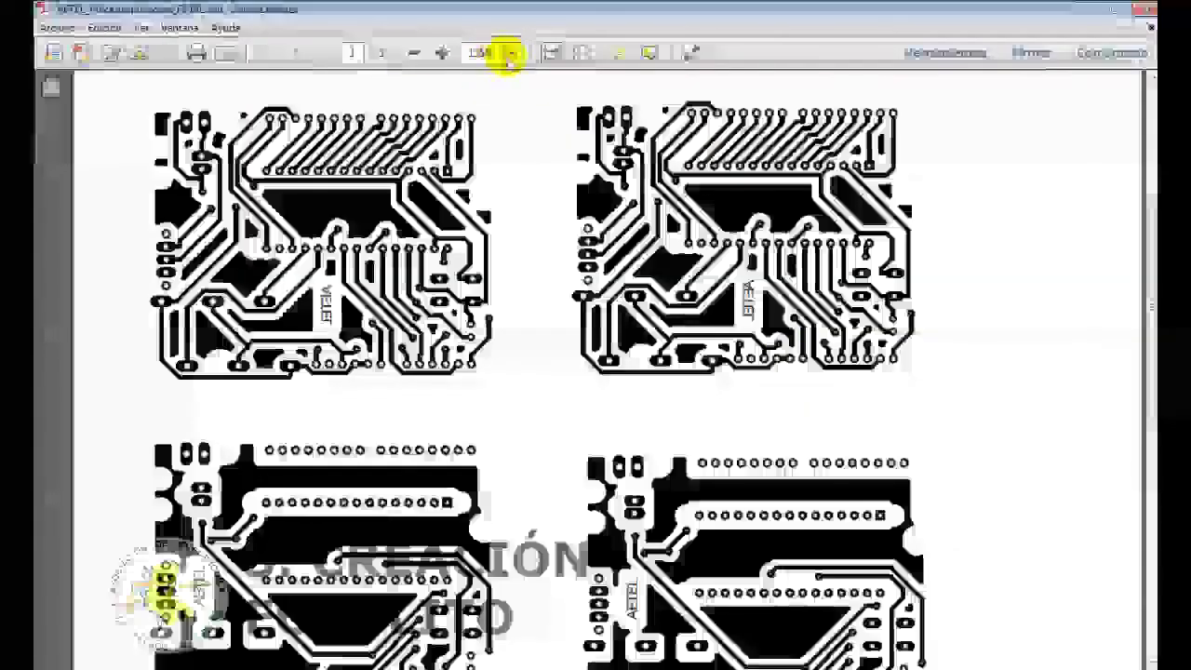
pyautogui.click(412, 53)
pyautogui.click(412, 53)
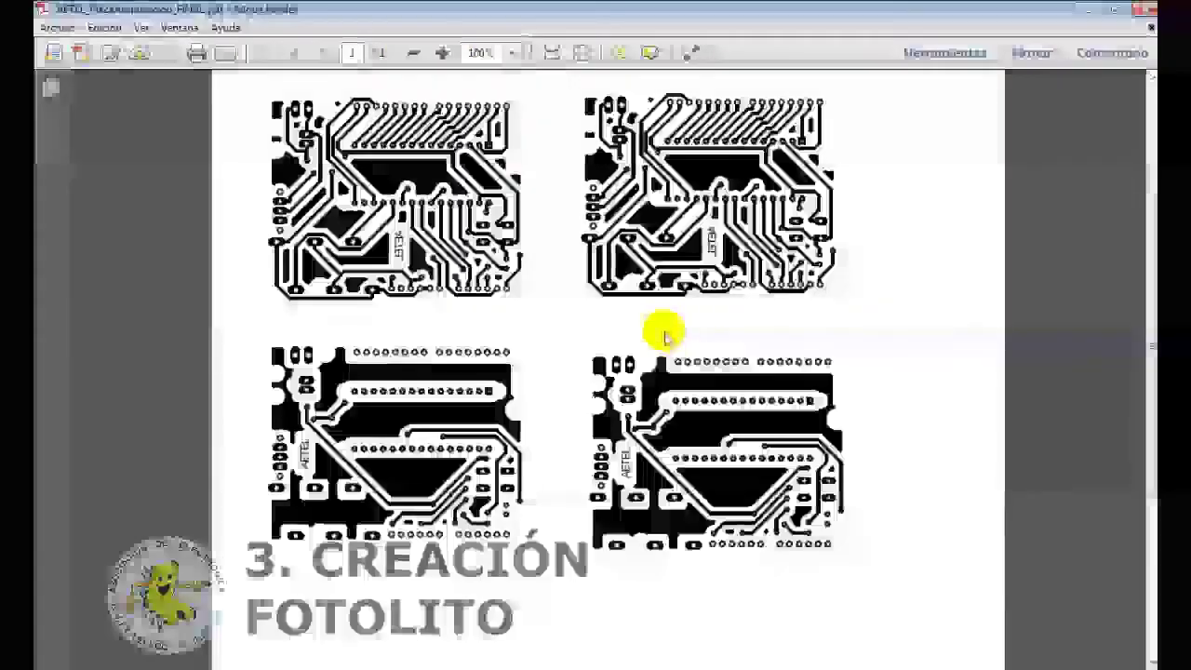
pyautogui.scroll(1, 670, 337)
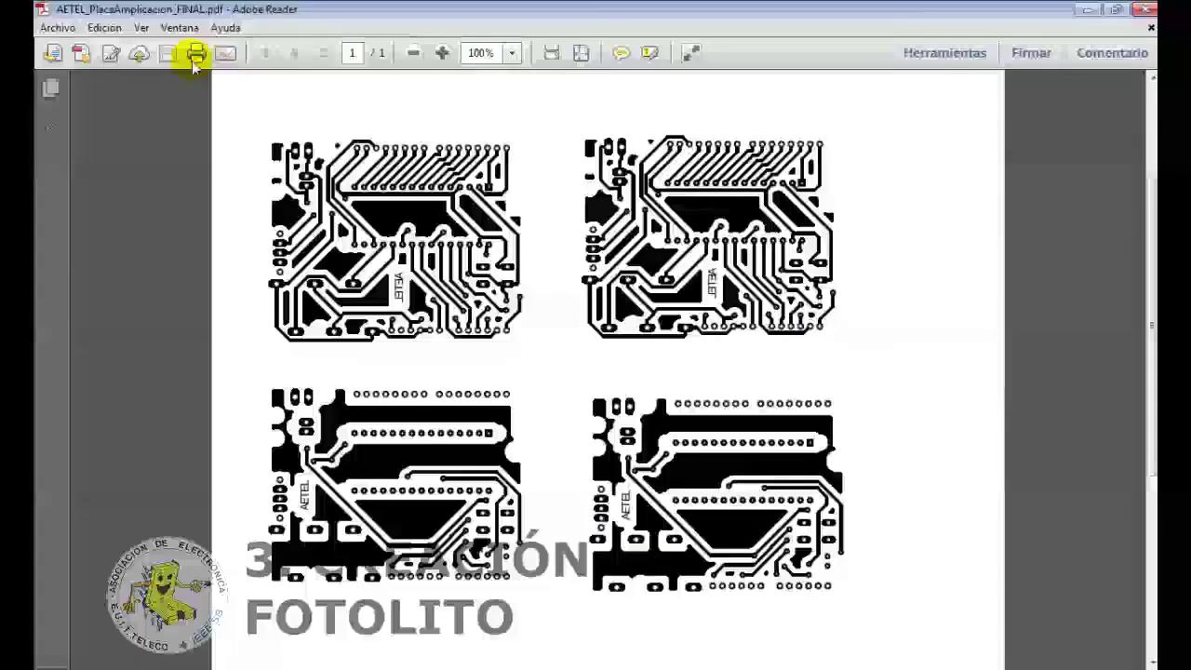
# - Print the page at Tamaño real (actual size) with the printer set to Monocromo
pyautogui.click(196, 53)
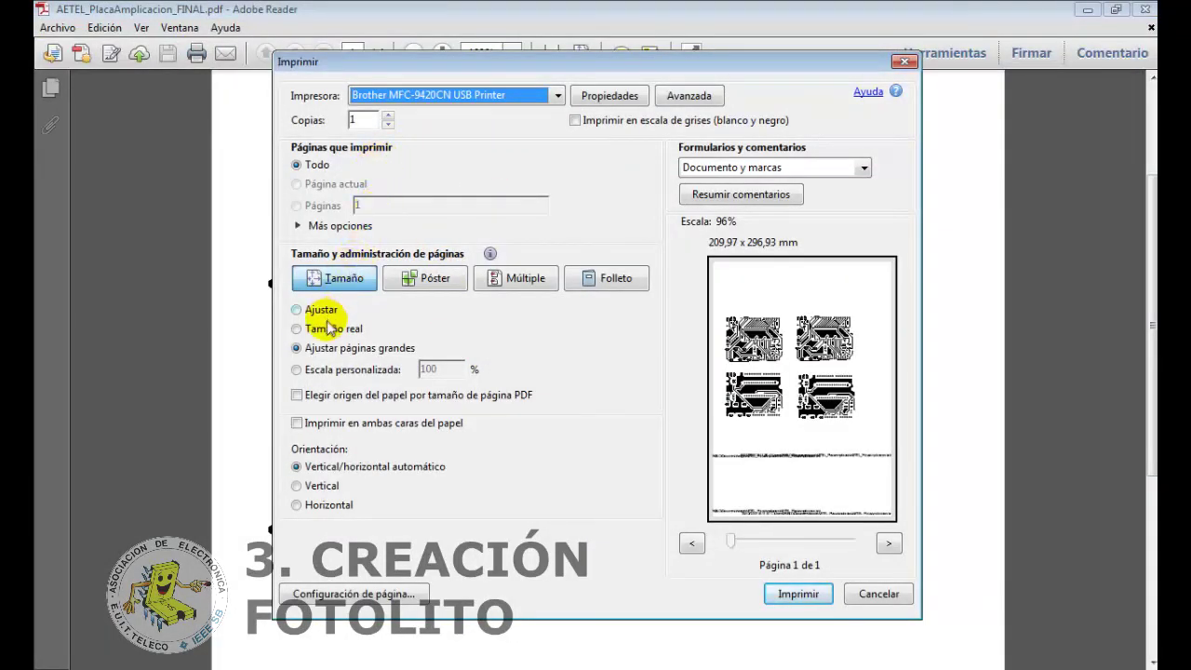
pyautogui.click(297, 331)
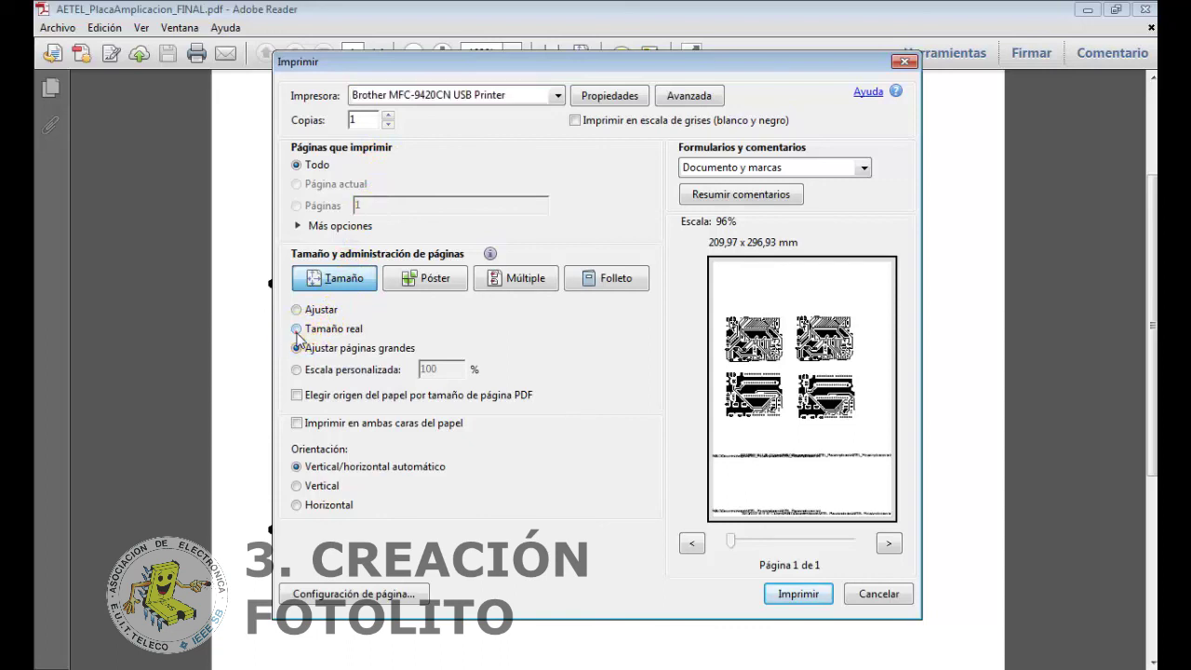
pyautogui.click(295, 349)
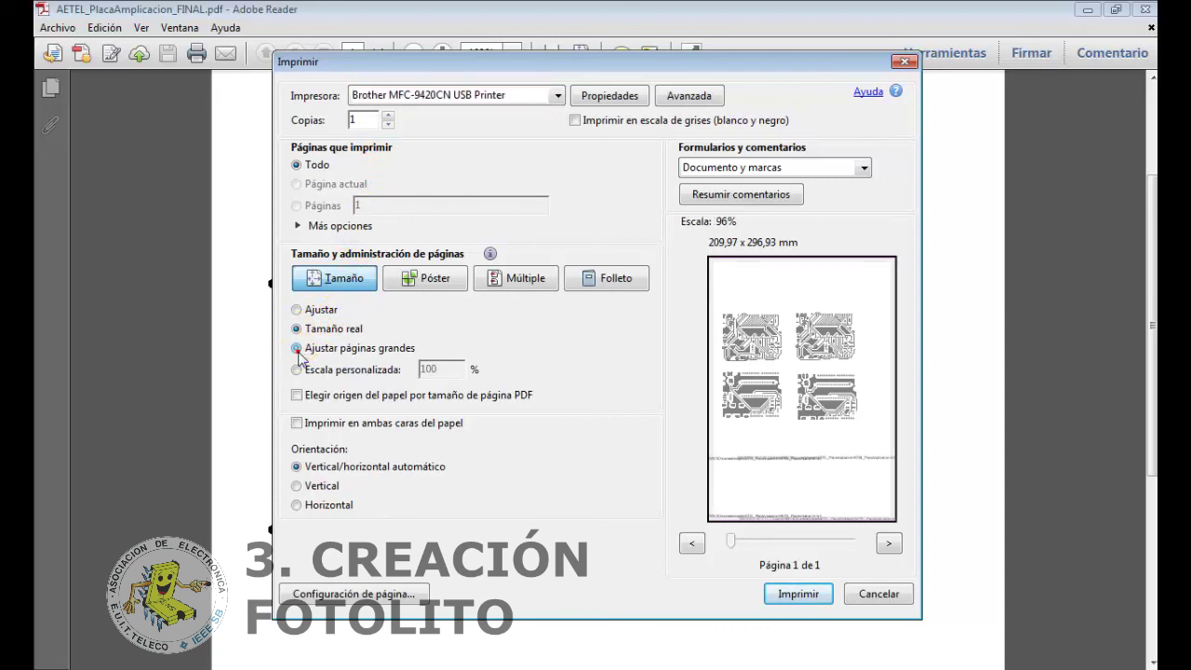
pyautogui.click(296, 330)
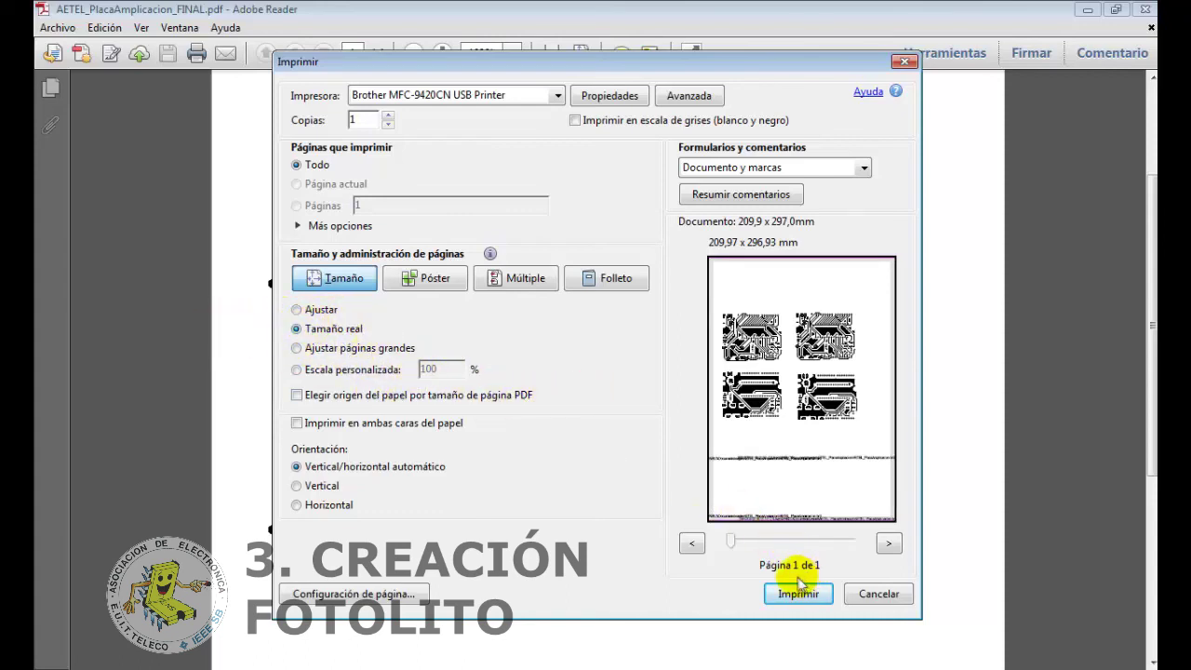
pyautogui.click(610, 96)
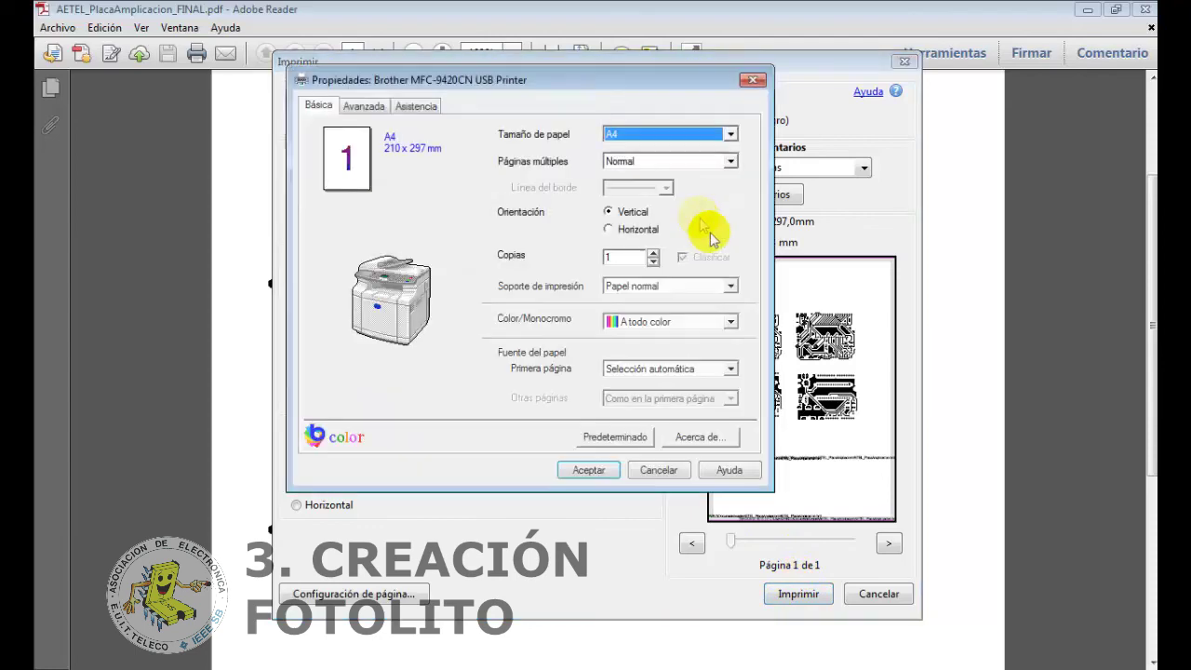
pyautogui.click(678, 321)
pyautogui.click(660, 352)
pyautogui.click(588, 470)
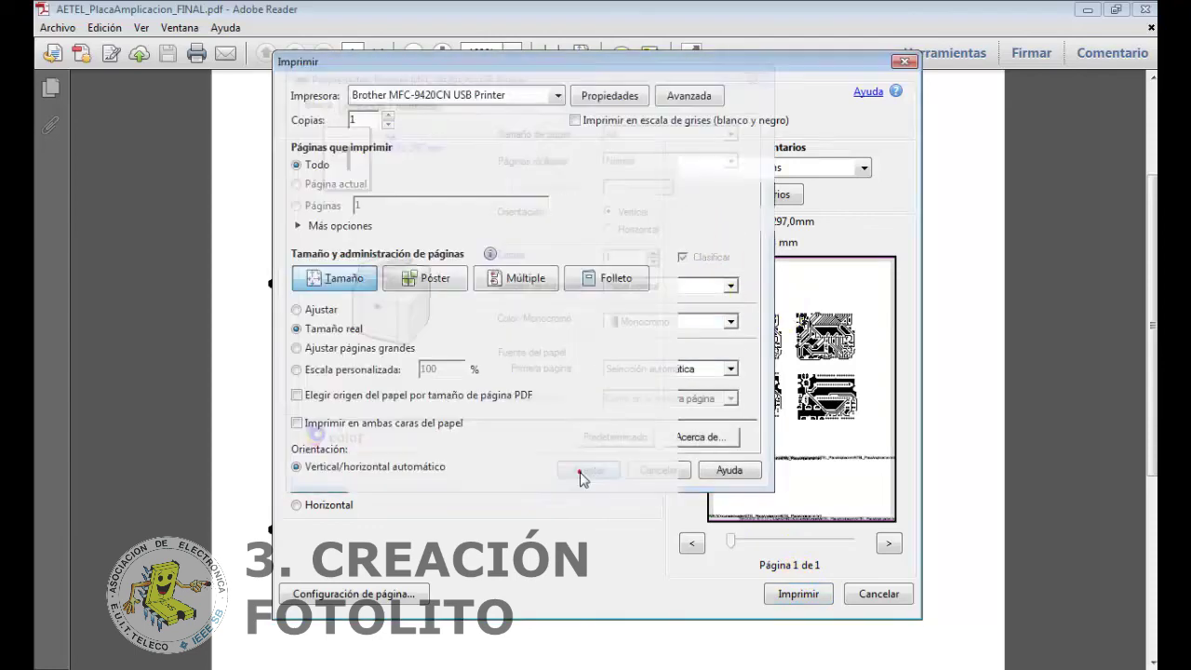
pyautogui.click(798, 595)
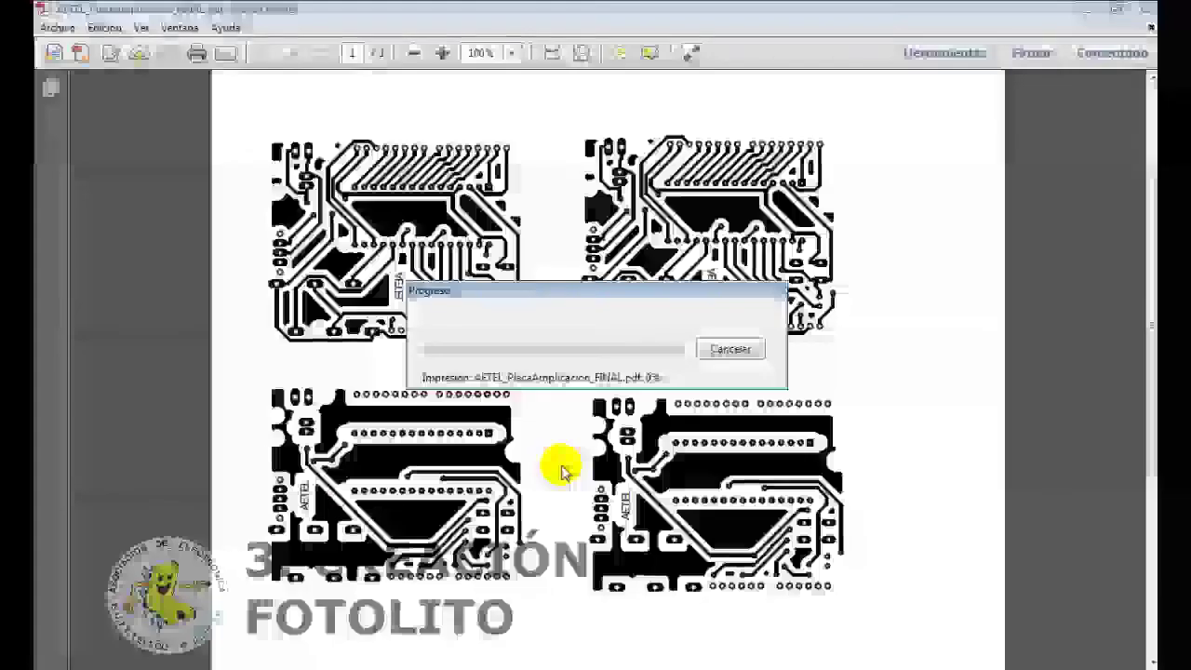